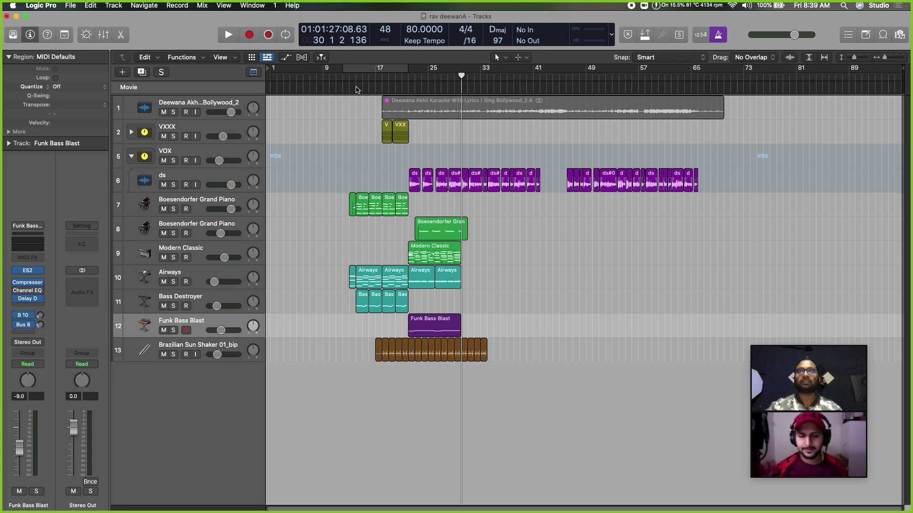
Play the arrangement from bar 13 through the vocal entry to about bar 27, enlarging the tracks to follow the regions
key("space")
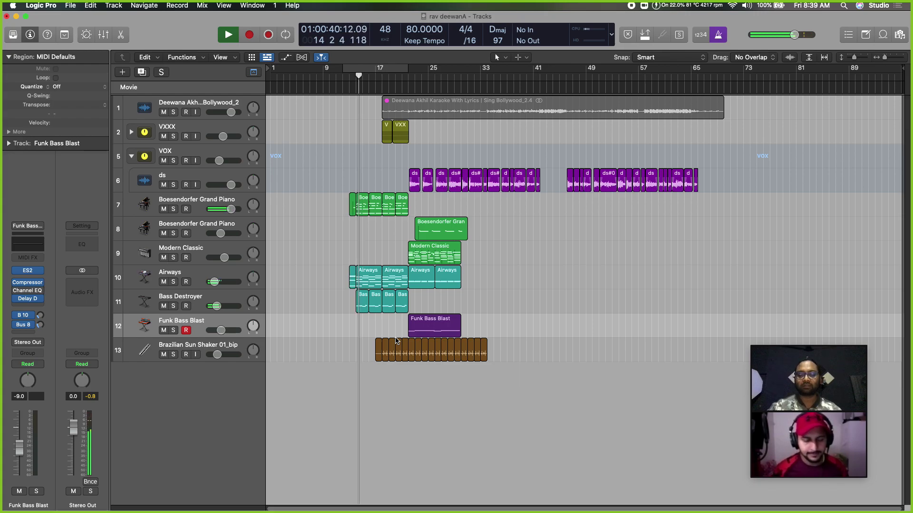
key("space")
key("space")
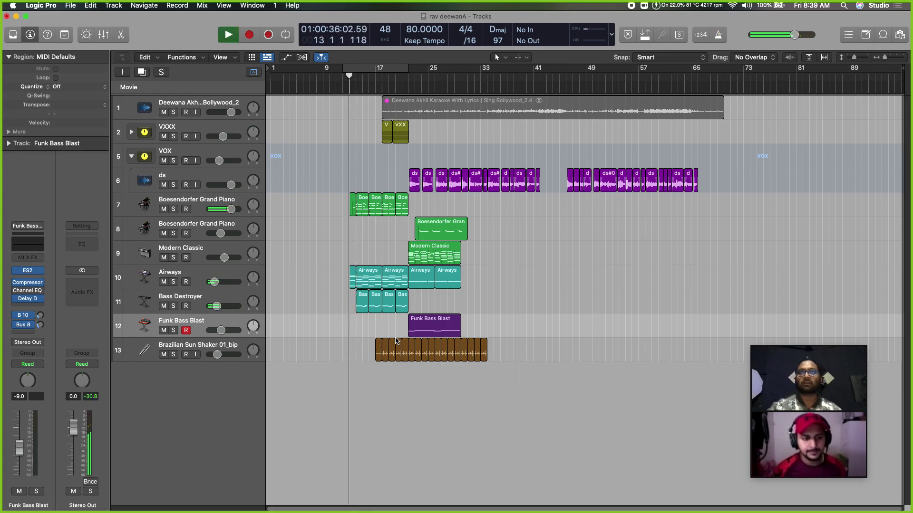
key("super+Right")
key("super+Right")
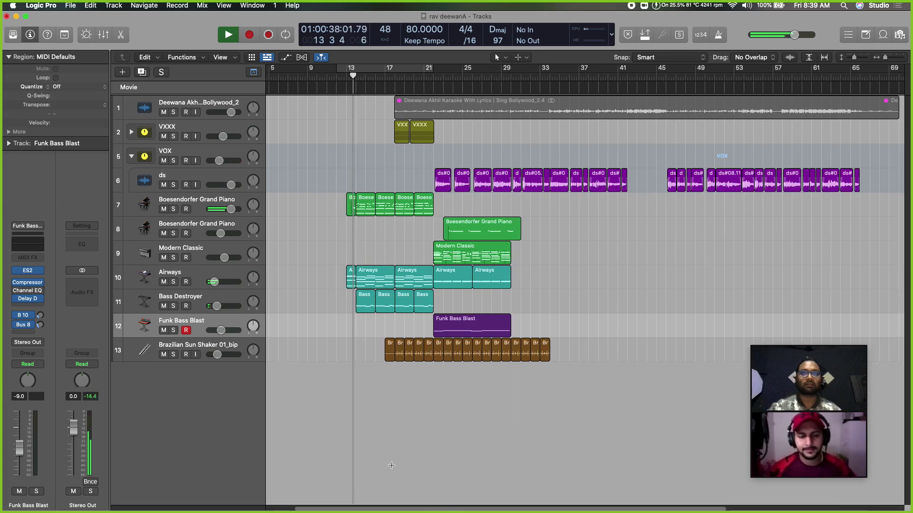
key("super+Down")
key("super+Down")
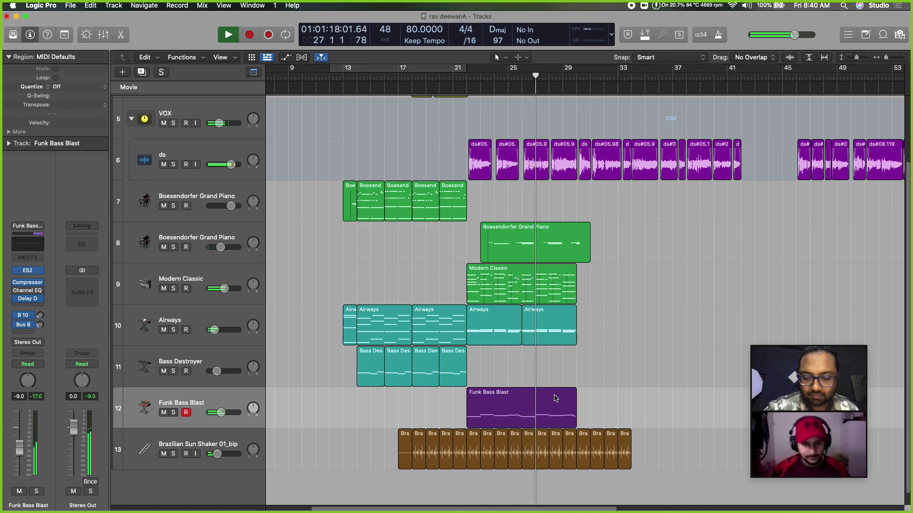
key("space")
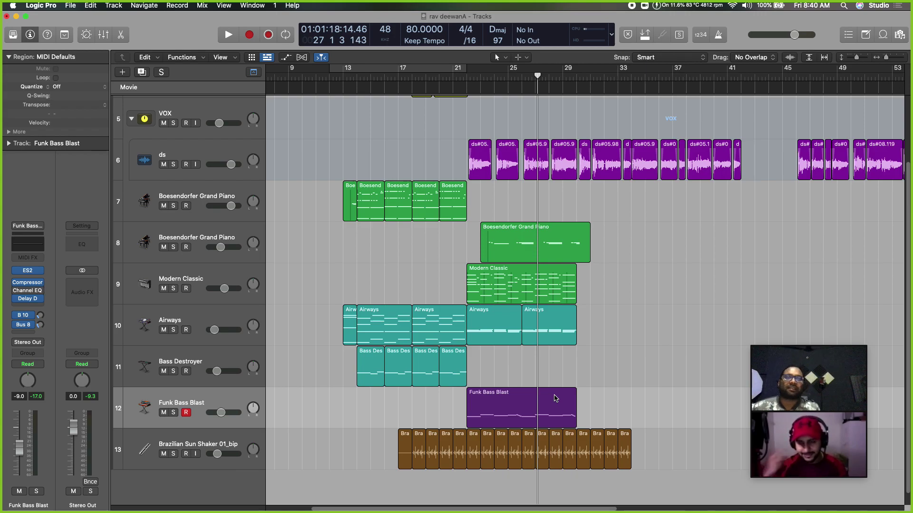
Mute the intro regions of the first Boesendorfer Grand Piano, Airways and Bass Destroyer tracks, and play the section from bar 22
left_click_drag(321, 189, 461, 384)
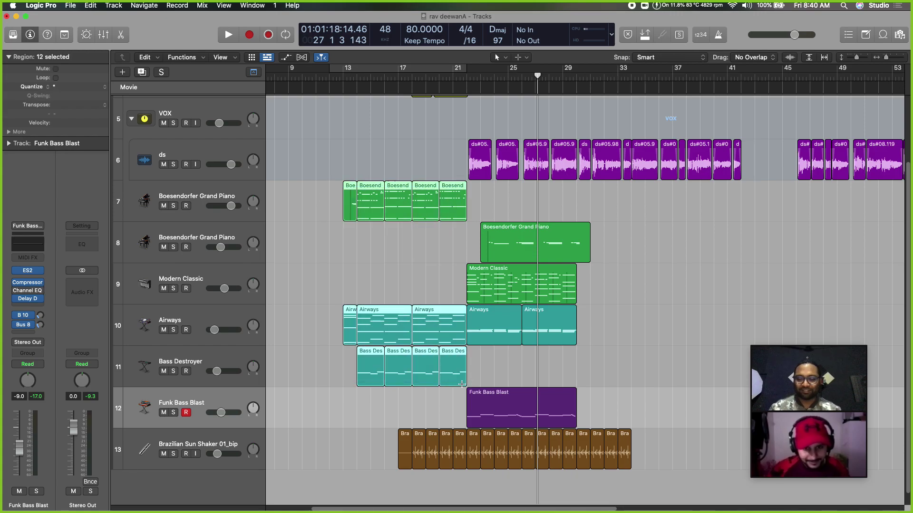
key("ctrl+m")
left_click(468, 86)
scroll(500, 195, "up", 4)
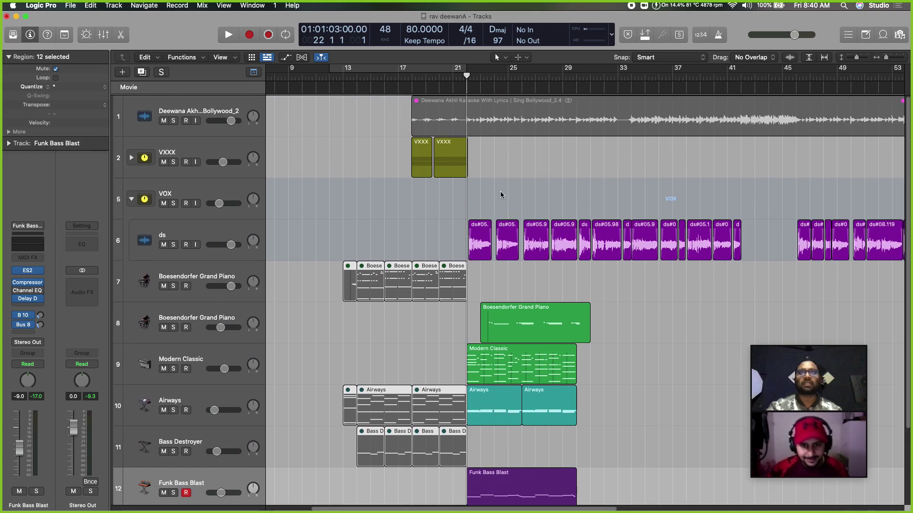
key("space")
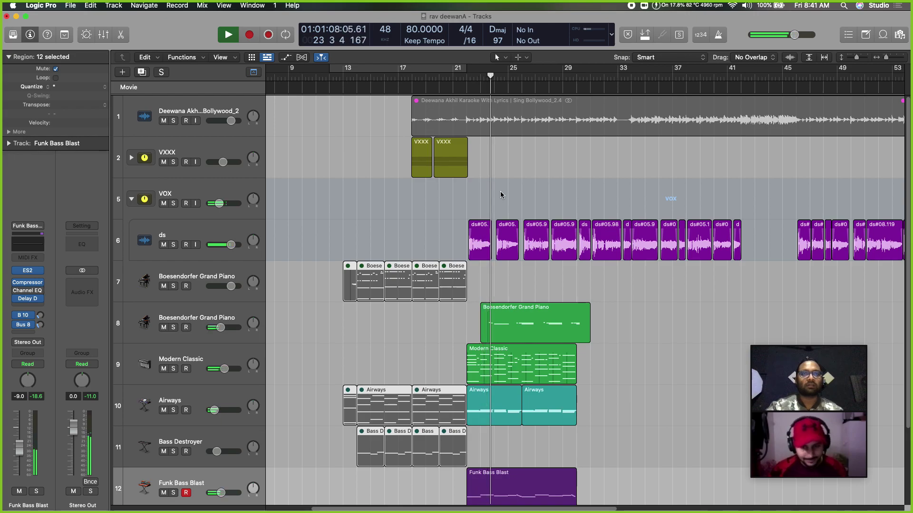
key("space")
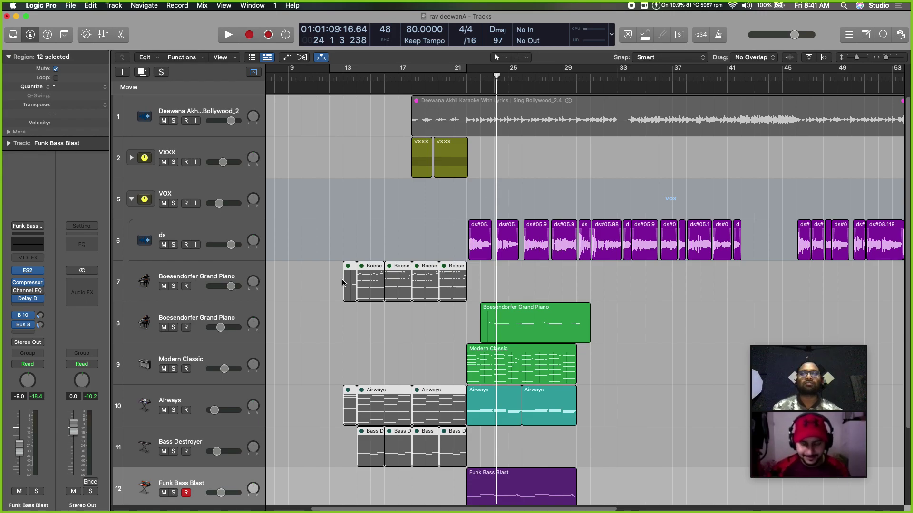
Unmute the three Airways regions before bar 22, leaving the piano and Bass Destroyer intro regions muted
left_click_drag(323, 396, 431, 402)
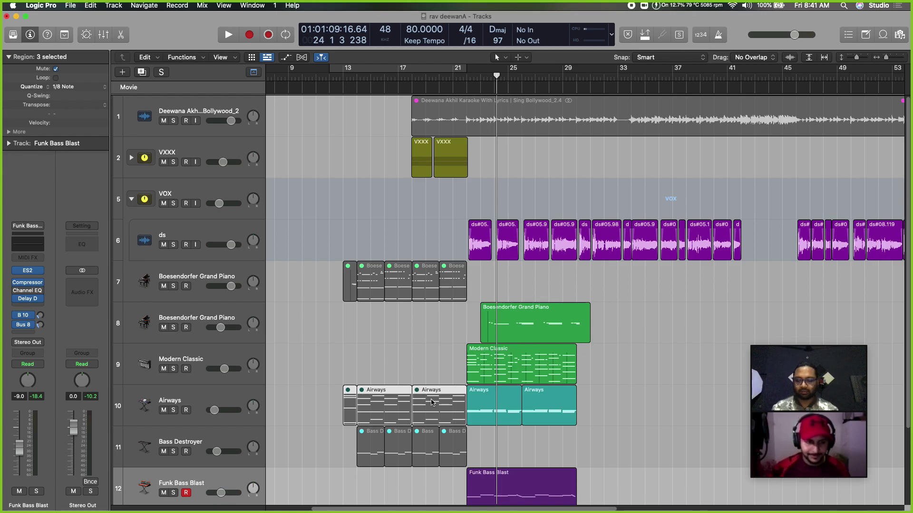
key("ctrl+m")
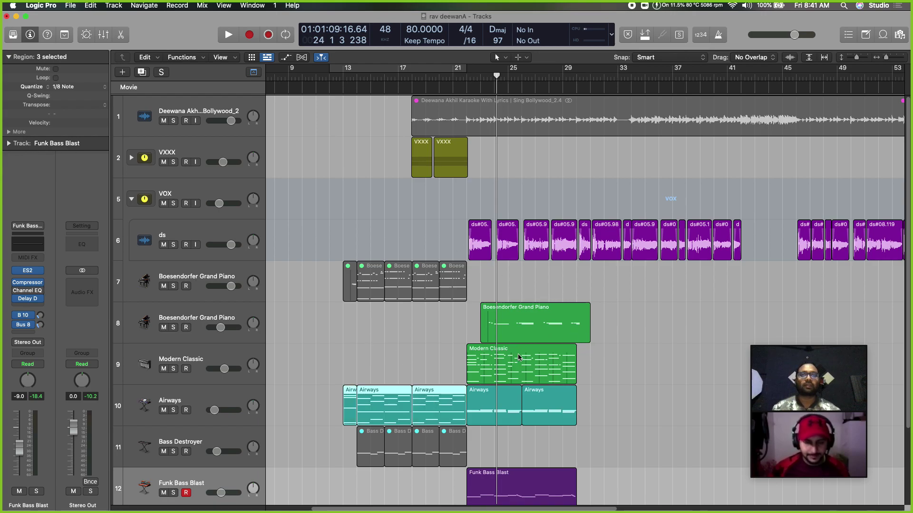
Create one software instrument track with an empty channel strip below the Brazilian Sun Shaker track
scroll(519, 357, "down", 3)
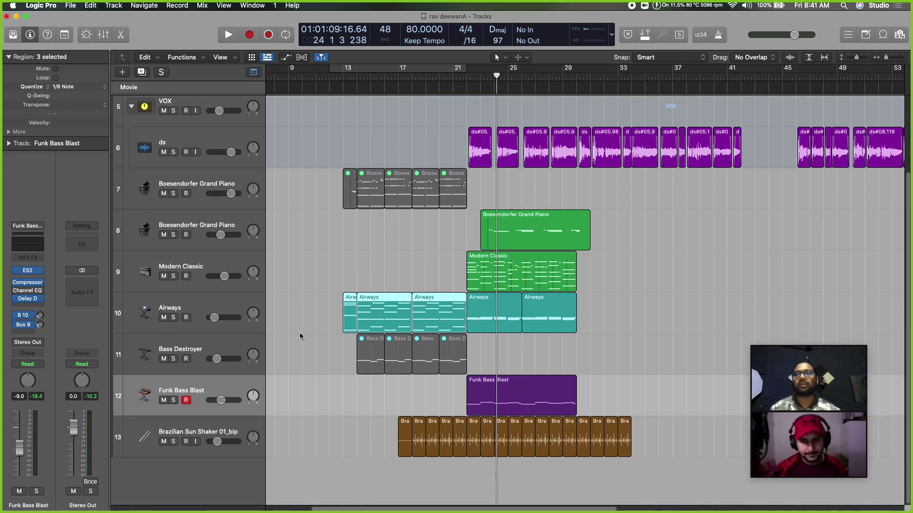
left_click(223, 432)
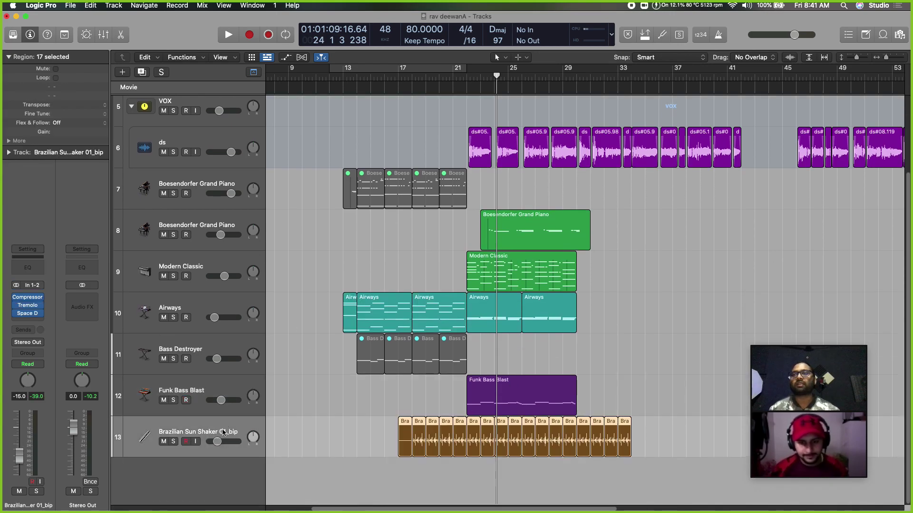
left_click(122, 72)
left_click(360, 33)
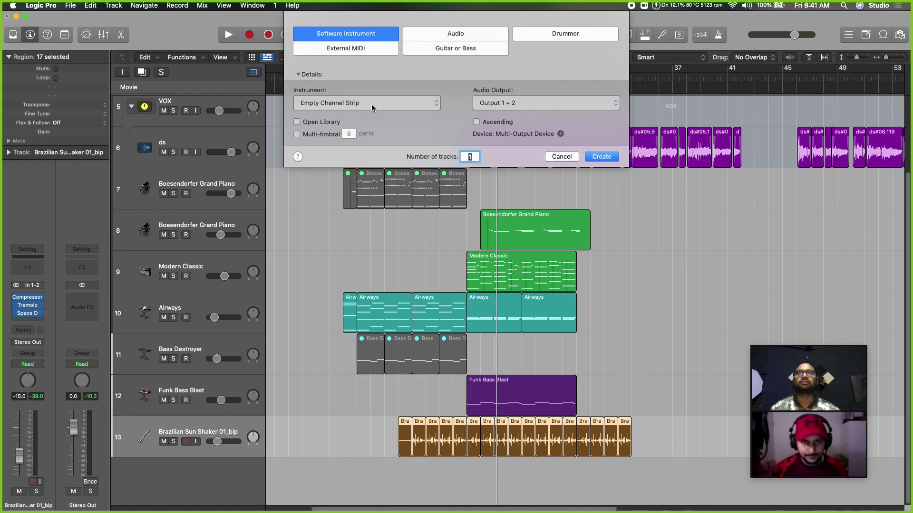
left_click(600, 155)
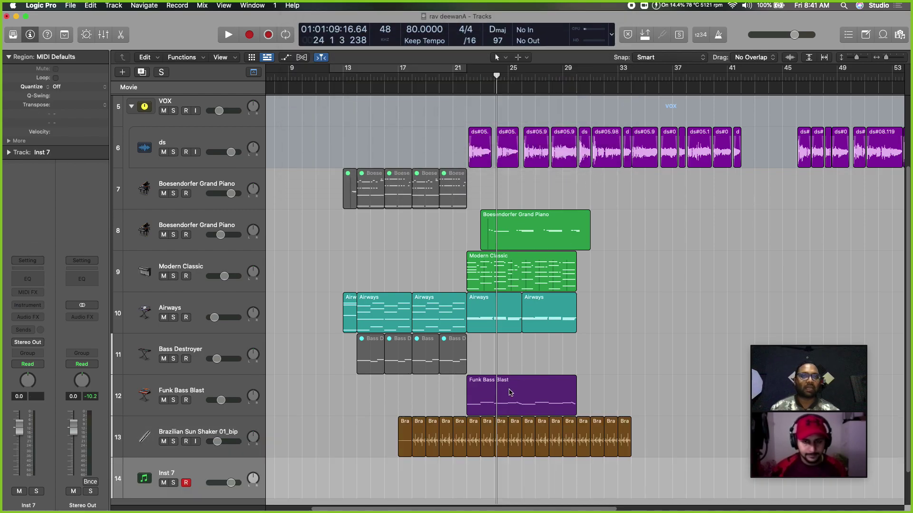
left_click_drag(523, 362, 596, 361)
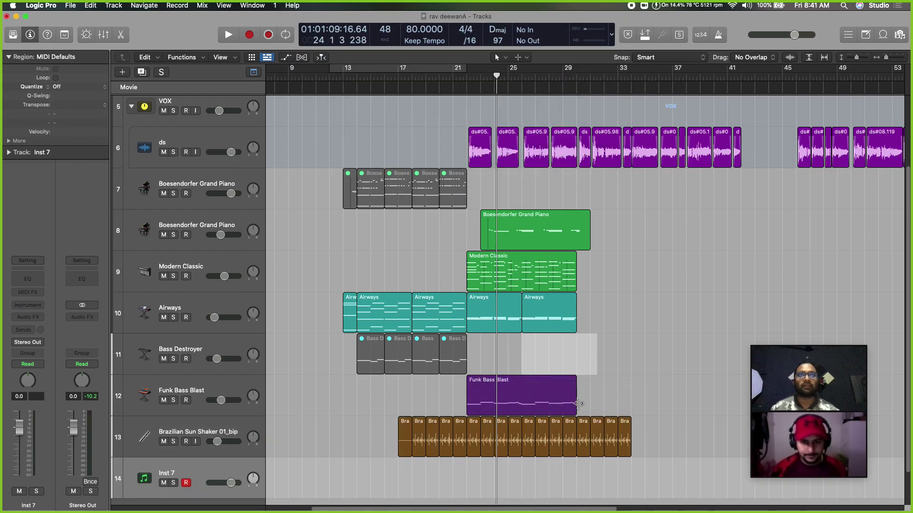
Audition Guitar library patches on the new track, including Classic Clean, British Combo Synth Lead, Steel String Acoustic and Tweed Picked Synth
left_click(13, 34)
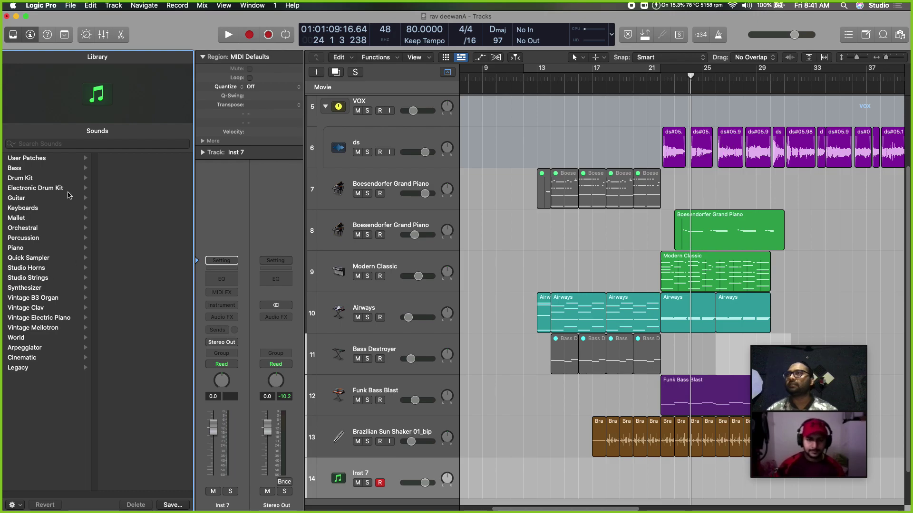
left_click(60, 200)
left_click(152, 208)
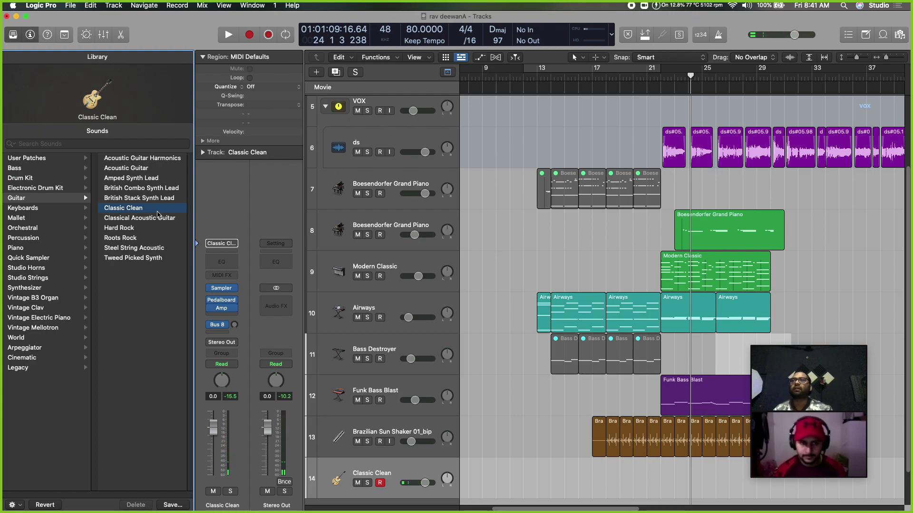
left_click(164, 198)
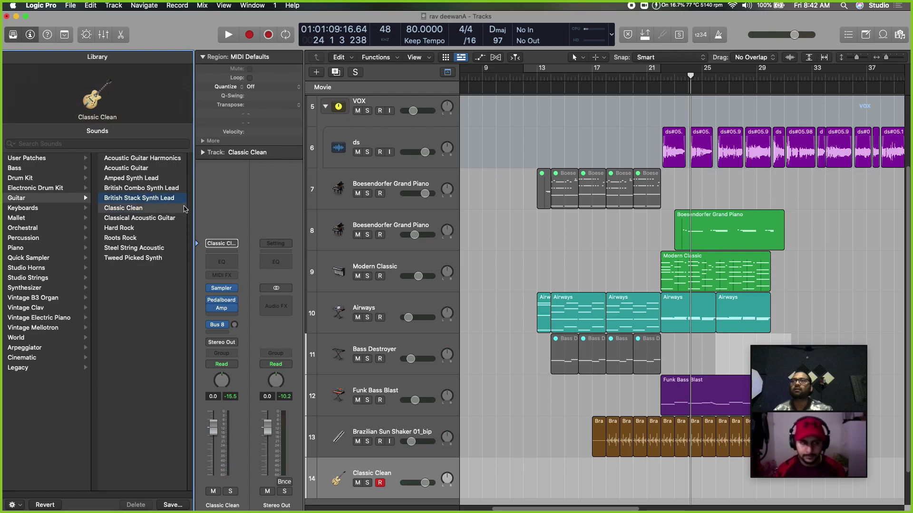
left_click(157, 188)
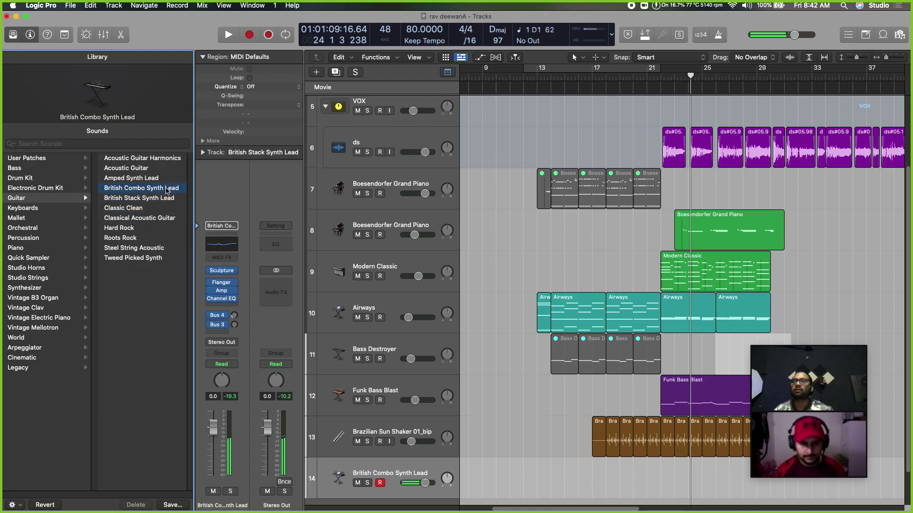
left_click(150, 249)
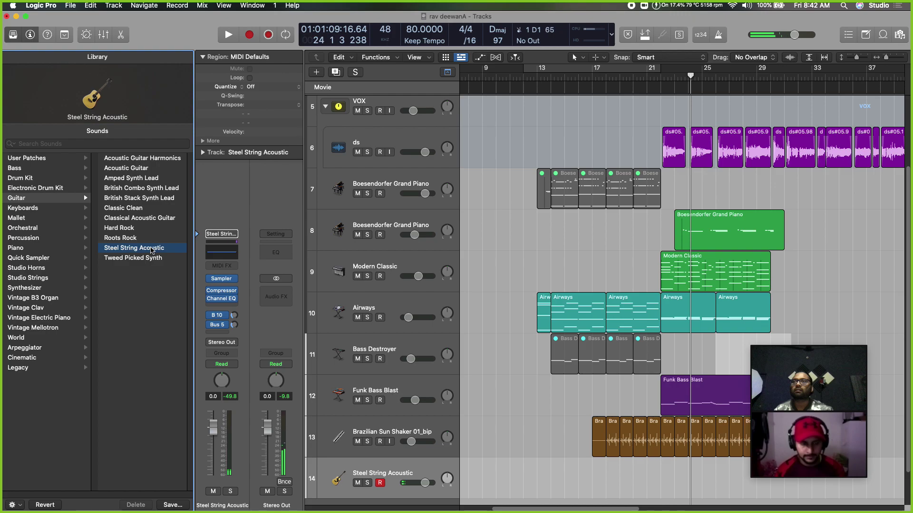
left_click(155, 258)
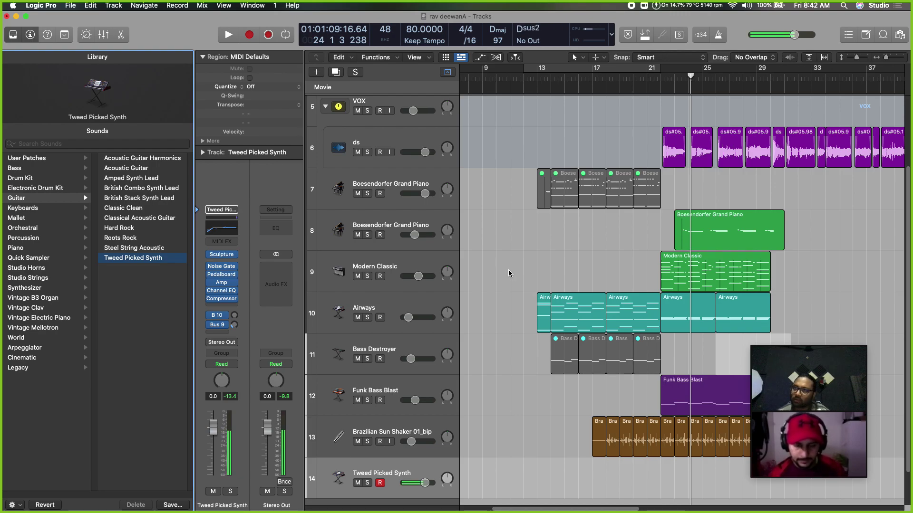
Bypass the Tweed Picked Synth patch's insert effects and sends, and reset the track's channel strip
mouse_move(228, 270)
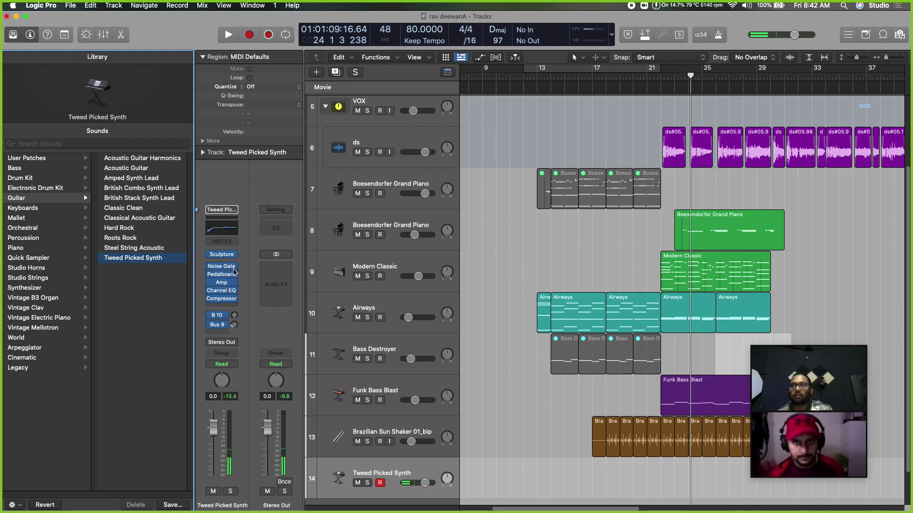
left_click_drag(210, 267, 211, 299)
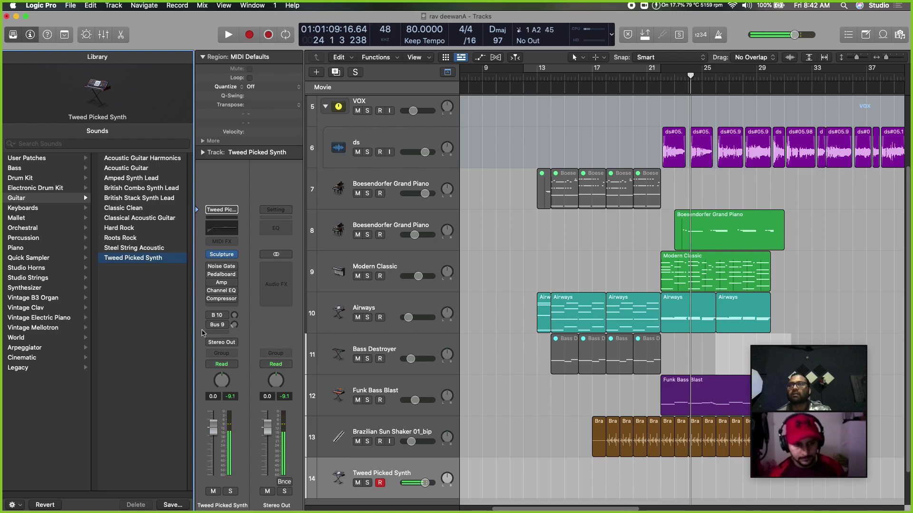
left_click(234, 210)
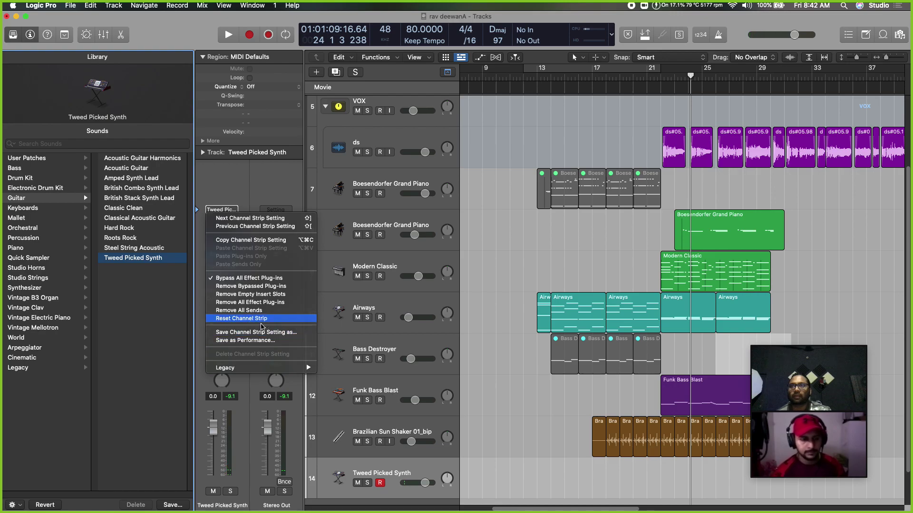
left_click(259, 319)
Load the Sampler as the software instrument on the empty Inst 7 track
left_click(222, 305)
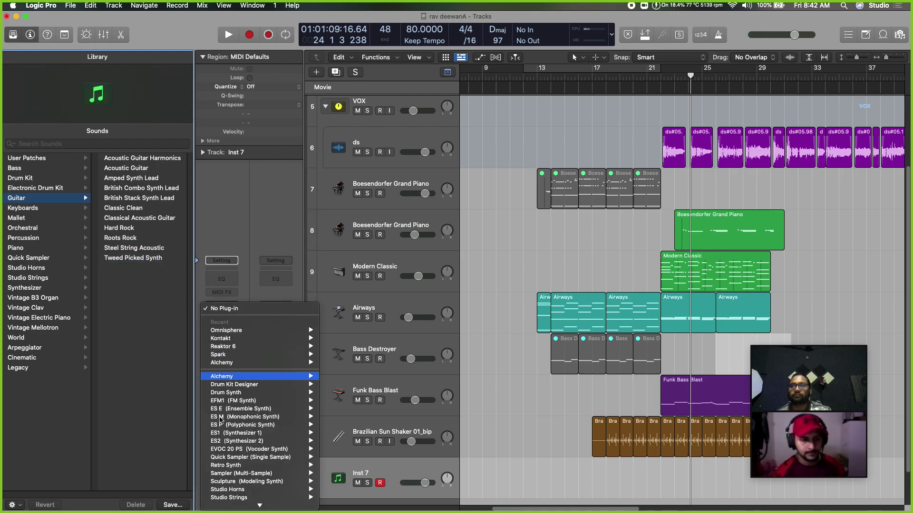
scroll(259, 419, "down", 5)
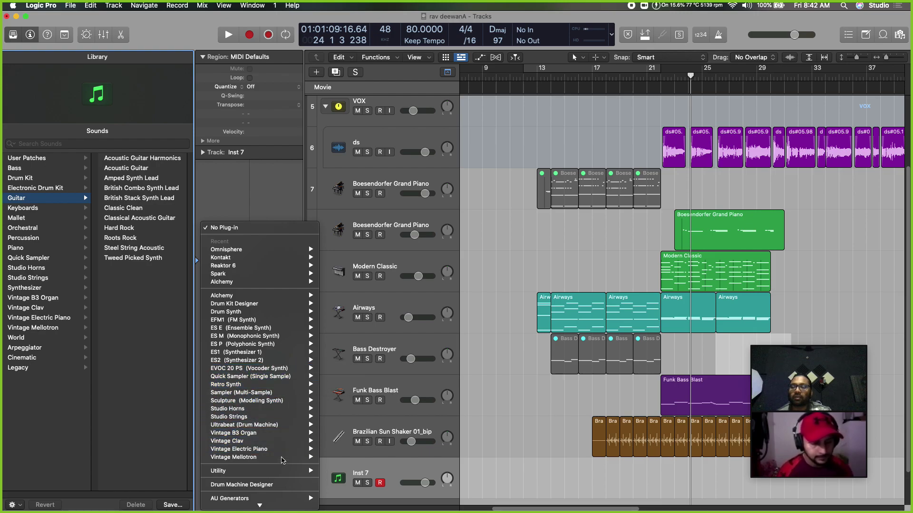
mouse_move(296, 401)
left_click(360, 400)
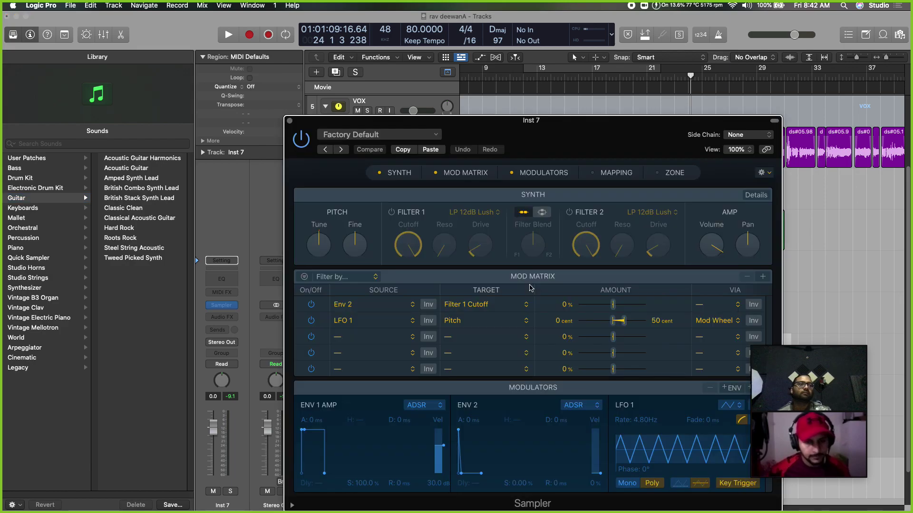
Load the factory electric guitar preset Clean Electric Guitar 1 in the Sampler, switch to Eighties Electric, and close the plug-in window
left_click_drag(637, 154, 564, 112)
left_click(352, 90)
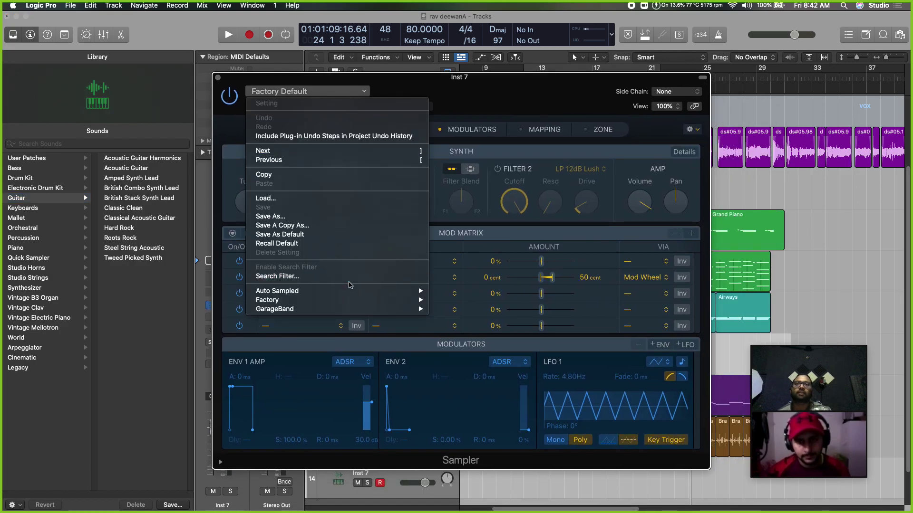
mouse_move(385, 303)
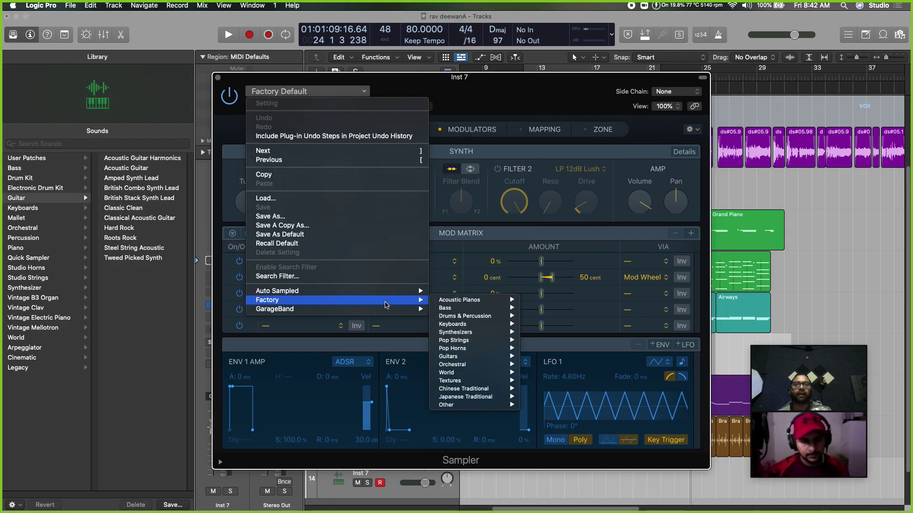
mouse_move(489, 360)
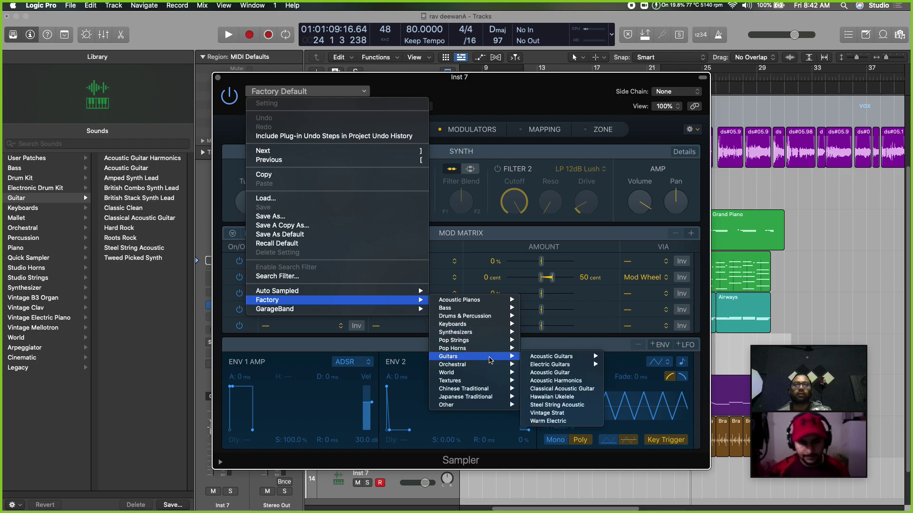
mouse_move(567, 365)
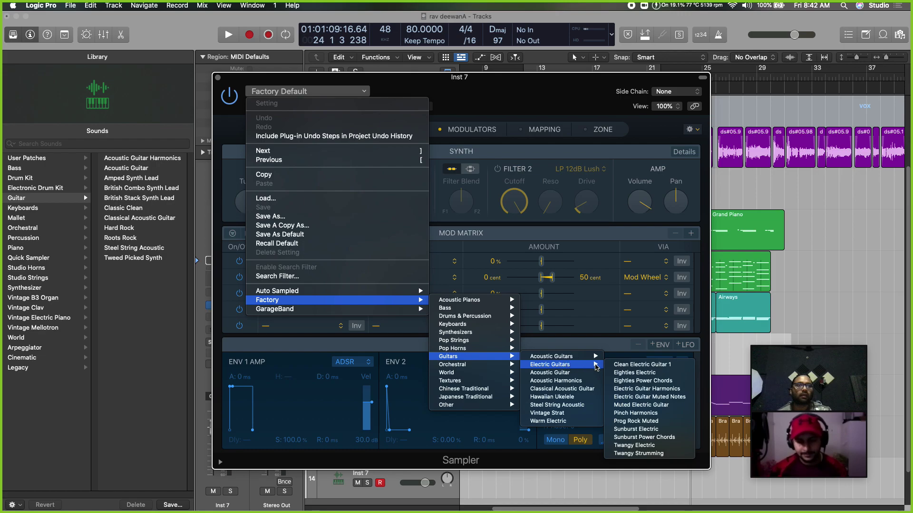
left_click(618, 365)
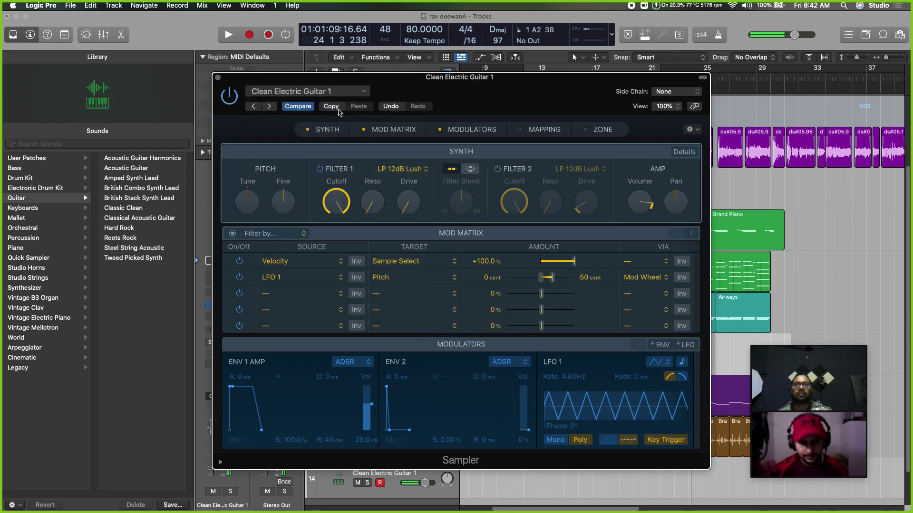
left_click(270, 106)
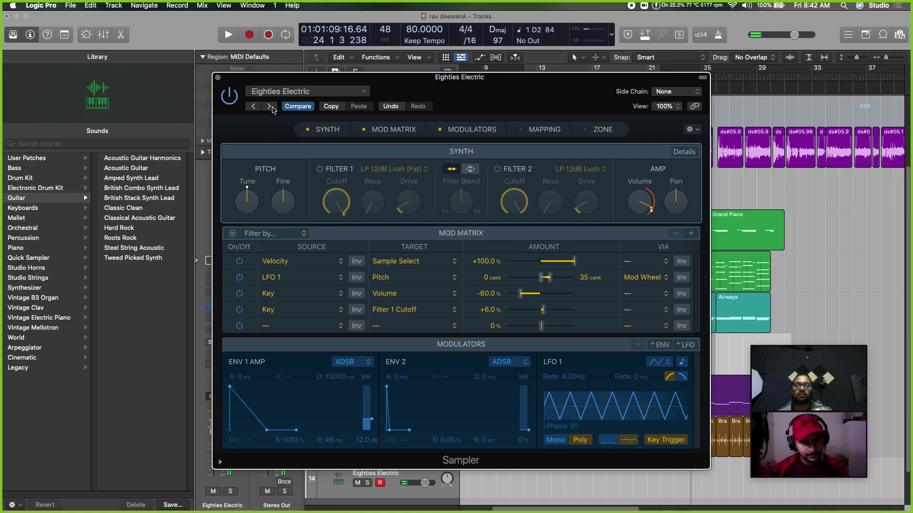
left_click(217, 77)
Insert a stereo Amp Designer on the Eighties Electric track and compare the sound with the amp bypassed and active
left_click(221, 317)
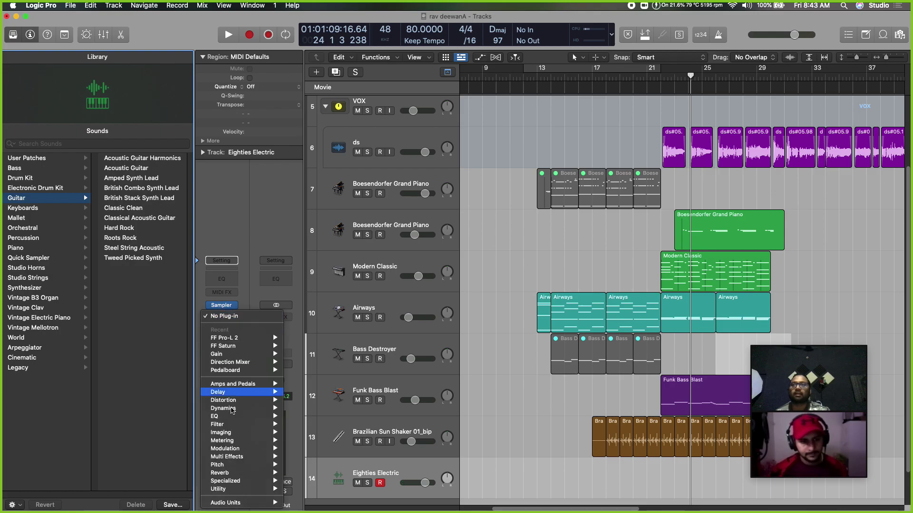
mouse_move(238, 384)
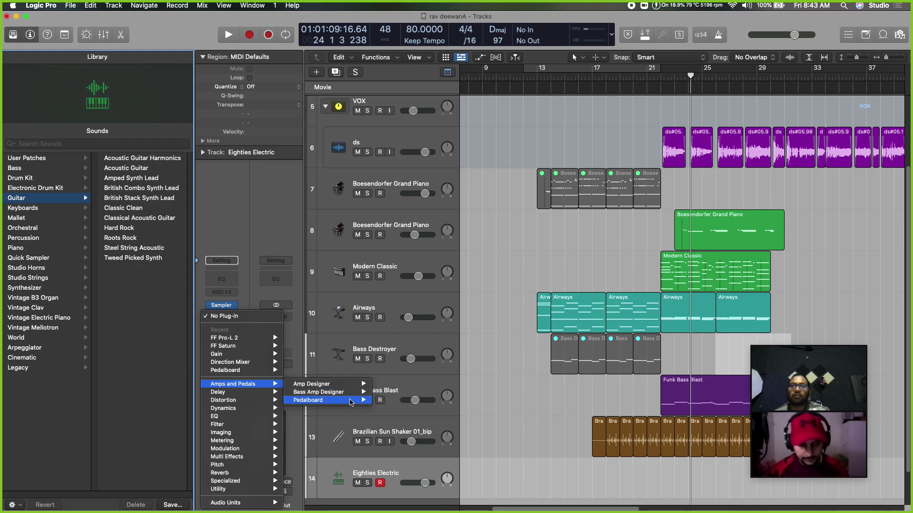
mouse_move(359, 385)
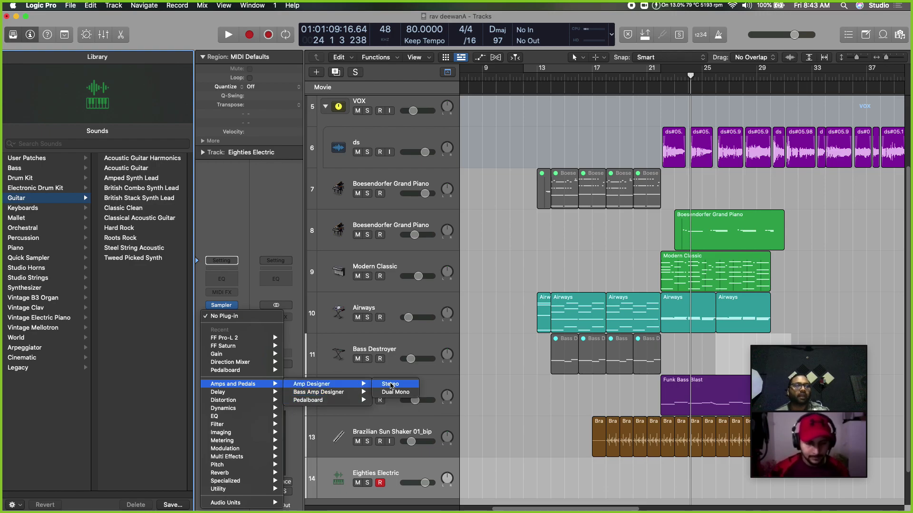
left_click(389, 385)
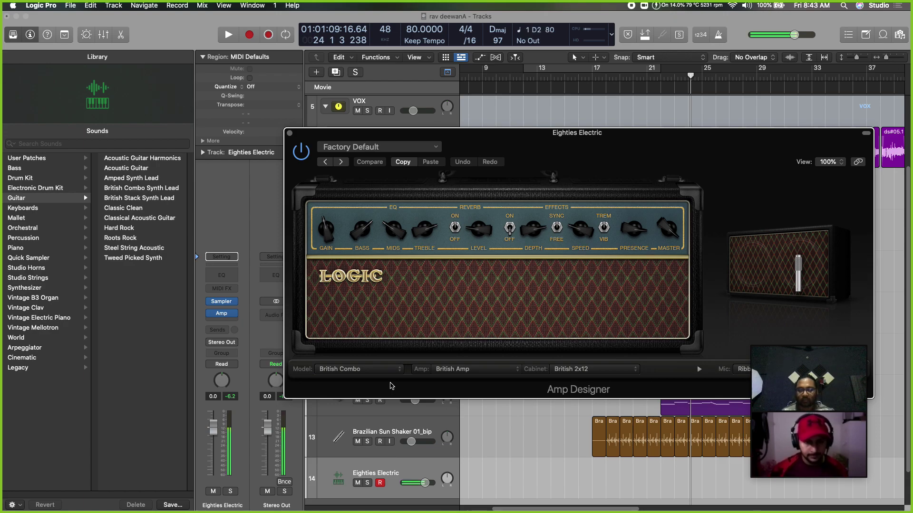
left_click(298, 157)
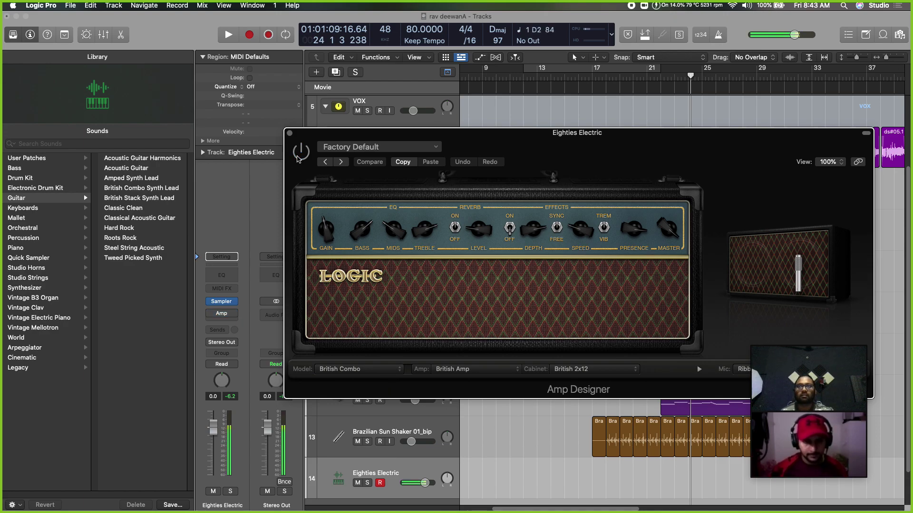
left_click(298, 157)
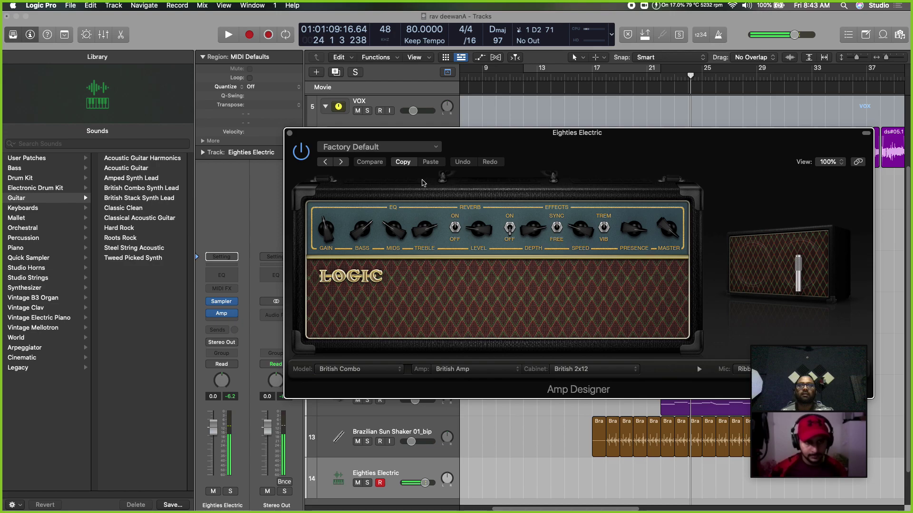
Step through the Amp Designer presets from A-List Clean to Big Cab Clean, compare it bypassed, and close the plug-in window
left_click(341, 162)
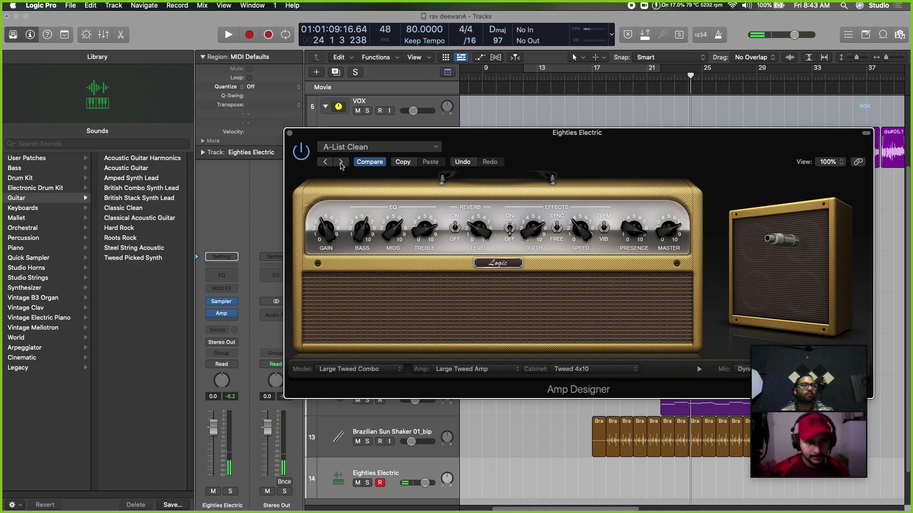
left_click(341, 162)
left_click(341, 162)
left_click(341, 162)
left_click(341, 162)
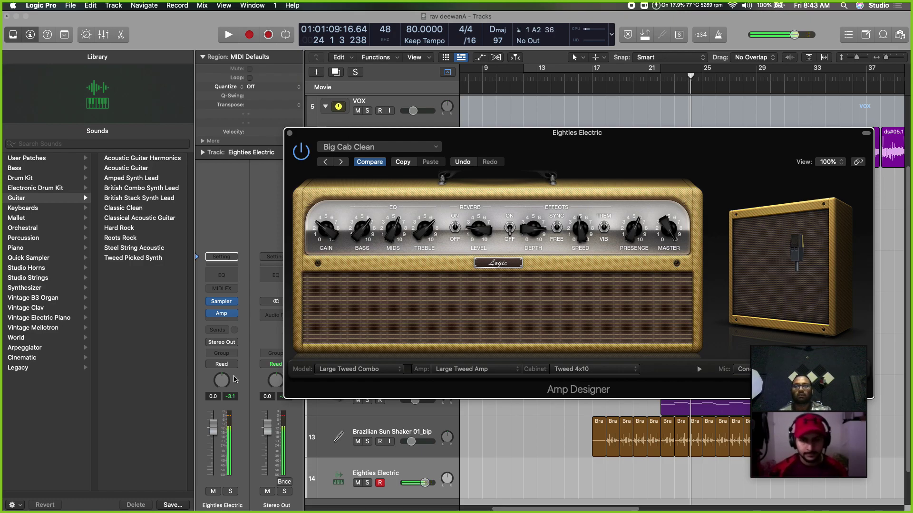
left_click(211, 314)
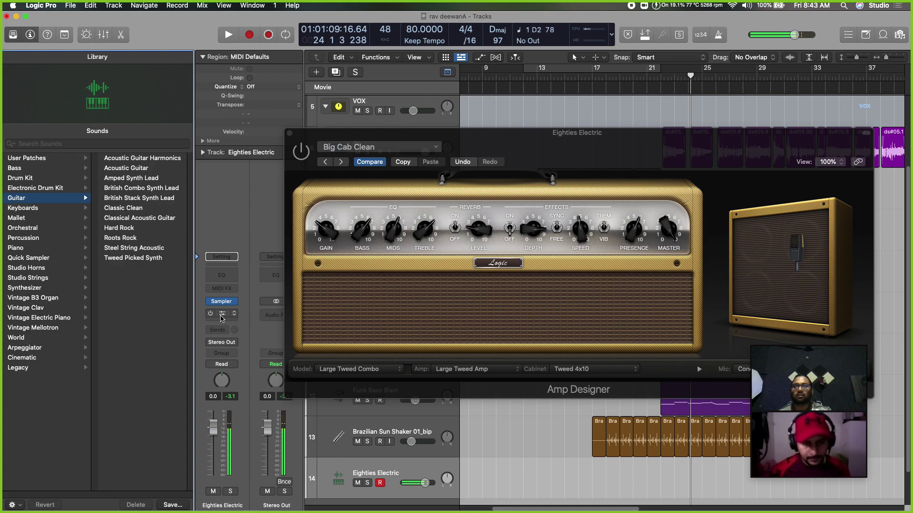
left_click(224, 316)
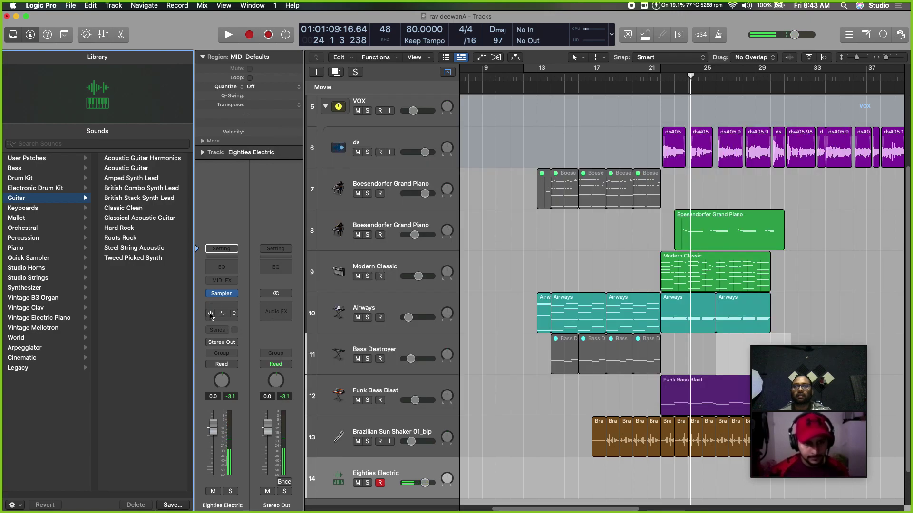
Insert a Noise Gate before the amp with a -23 dB threshold, and lower the guitar track's volume to -6.0 dB
left_click(218, 307)
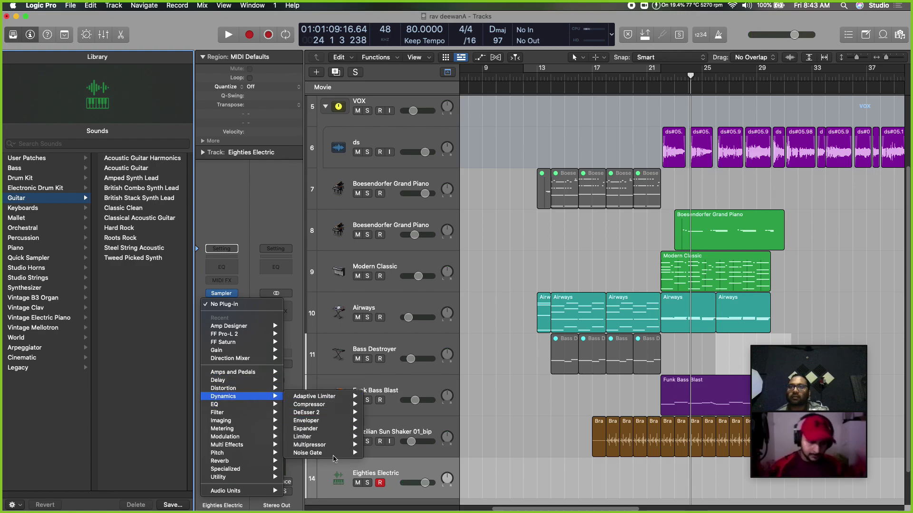
left_click(379, 454)
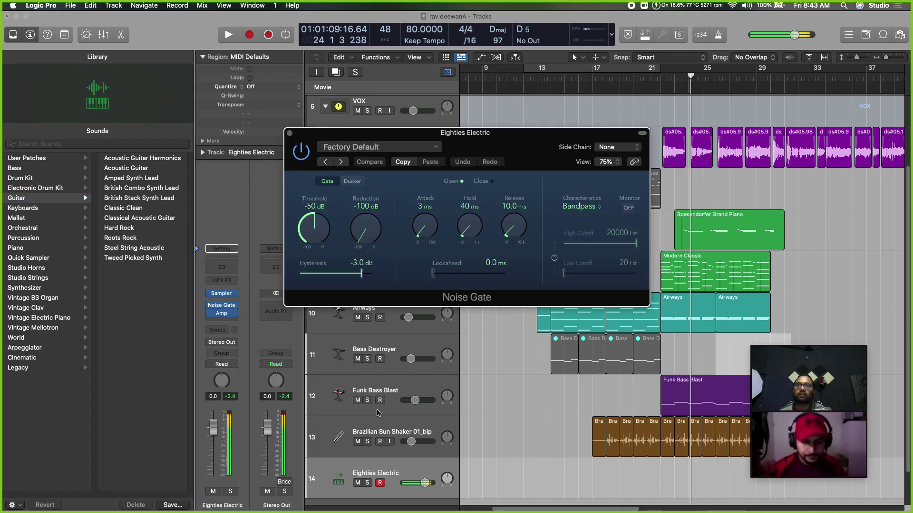
left_click_drag(305, 227, 316, 211)
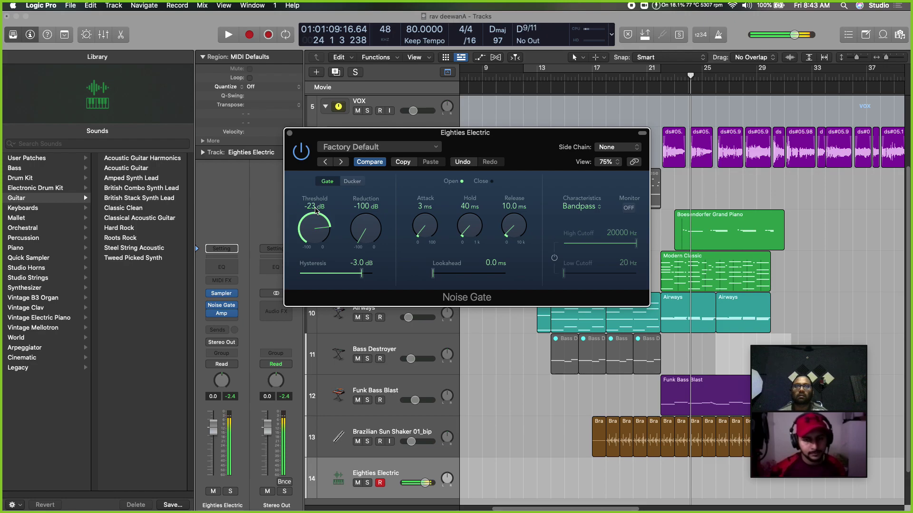
left_click(289, 134)
left_click_drag(219, 429, 208, 464)
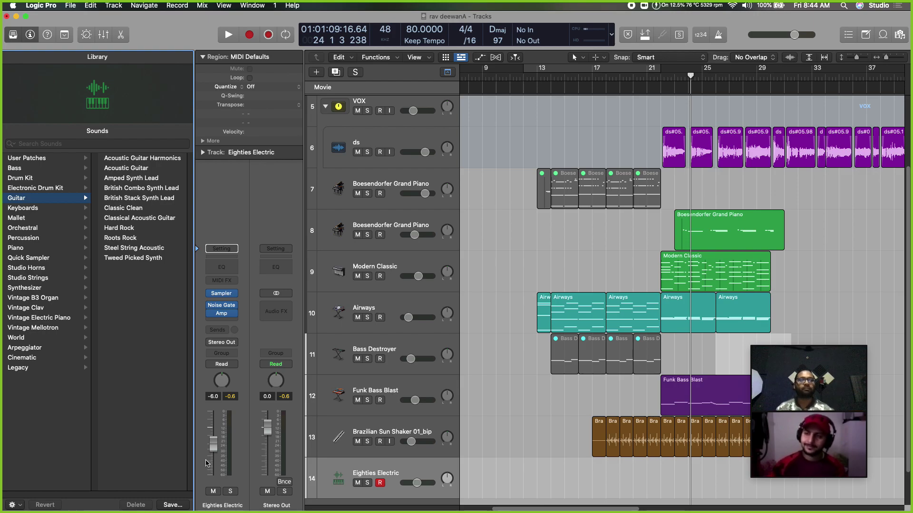
Insert a stereo Pedalboard after the amp and try the Happy Face Fuzz pedal, removing it from the board again
left_click(234, 321)
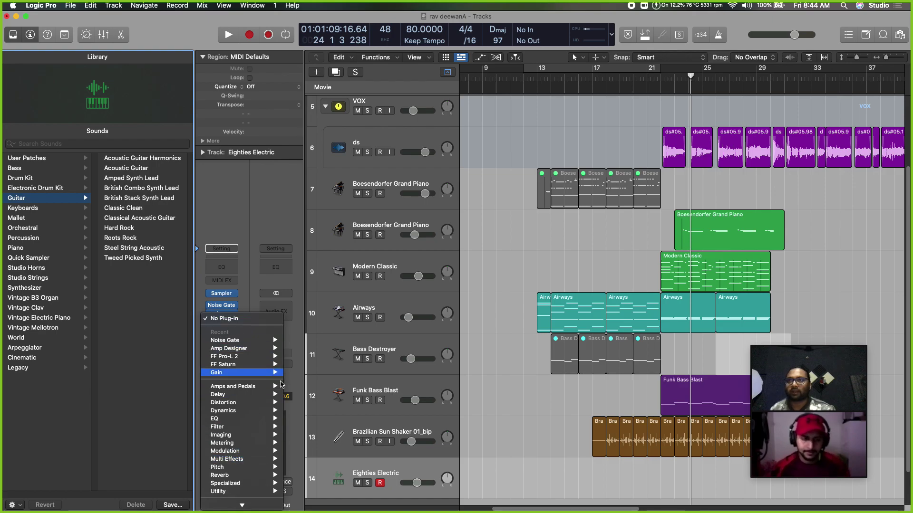
mouse_move(240, 386)
mouse_move(333, 403)
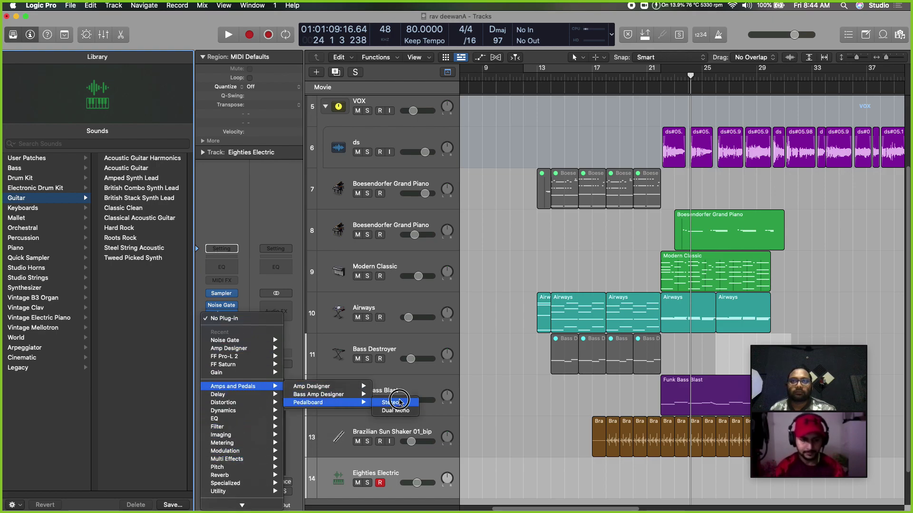
left_click(394, 403)
left_click_drag(687, 157, 533, 146)
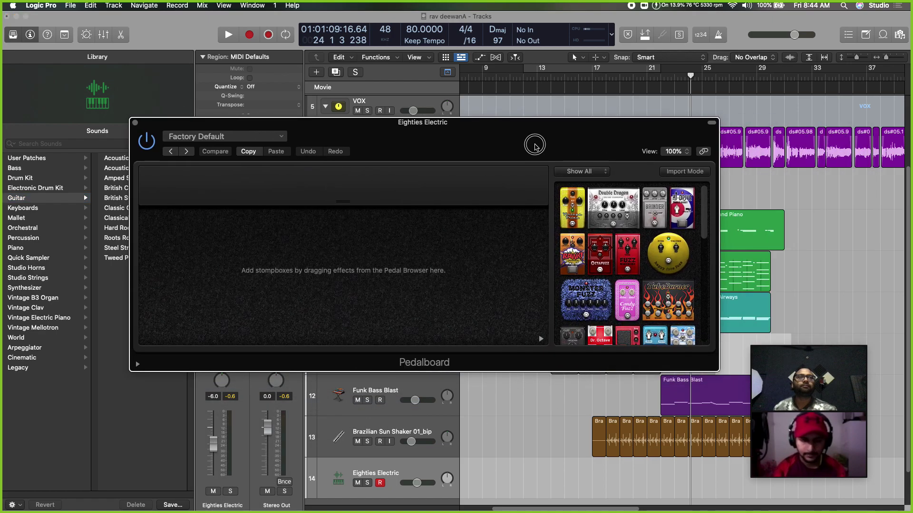
left_click_drag(667, 253, 452, 250)
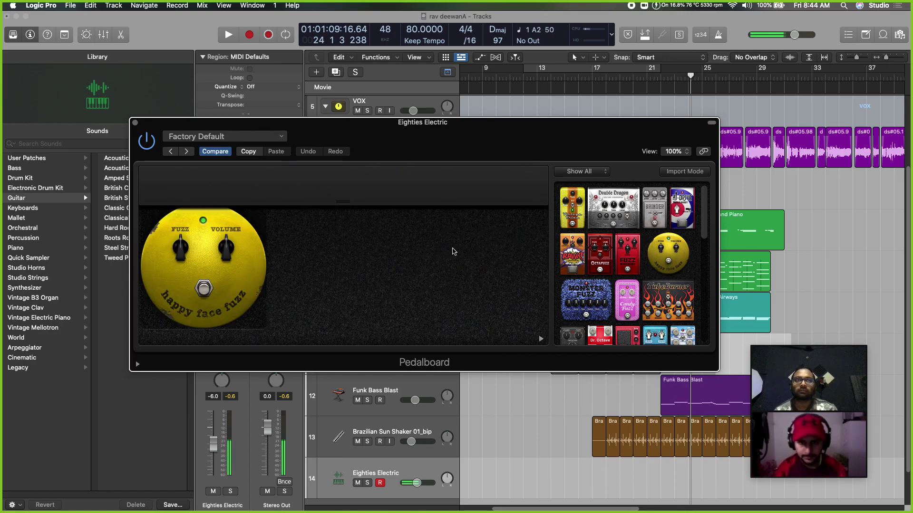
left_click(232, 271)
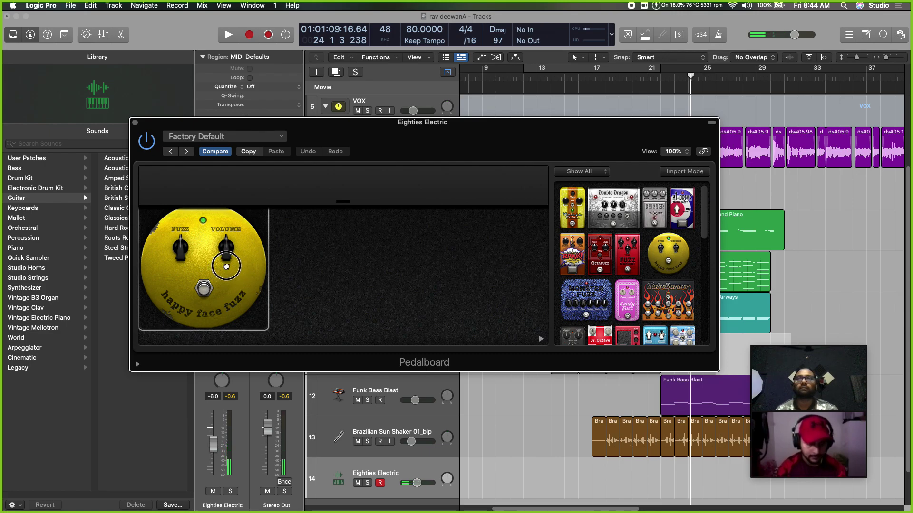
left_click_drag(232, 270, 365, 188)
Try the red Fuzz, Grinder and Hi-Drive Treble Boost pedals one at a time, removing each from the board
left_click(625, 264)
left_click_drag(625, 264, 392, 286)
left_click_drag(187, 271, 434, 200)
left_click_drag(650, 210, 444, 224)
left_click(193, 259)
left_click_drag(193, 259, 361, 171)
left_click_drag(685, 212, 379, 265)
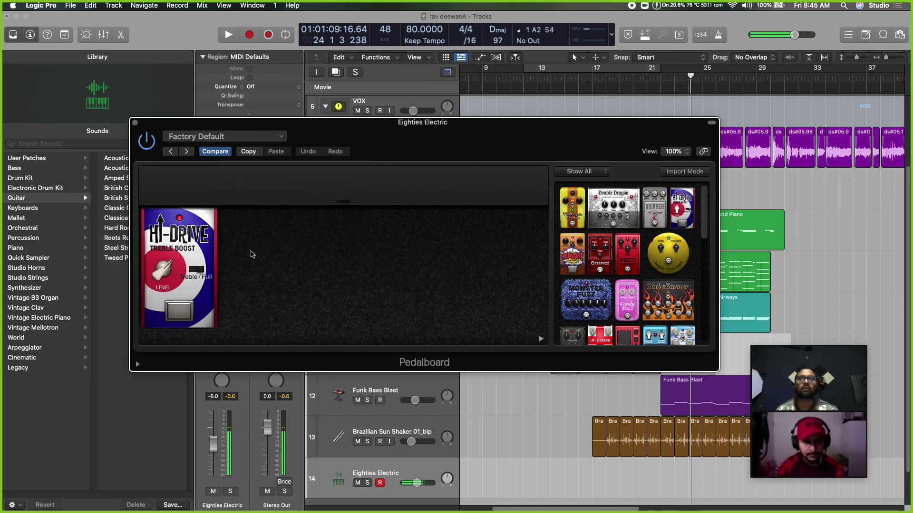
left_click_drag(199, 247, 466, 180)
Try the Vintage Drive pedal with adjusted Drive, remove it from the board, and close the Pedalboard window
left_click_drag(572, 217, 509, 240)
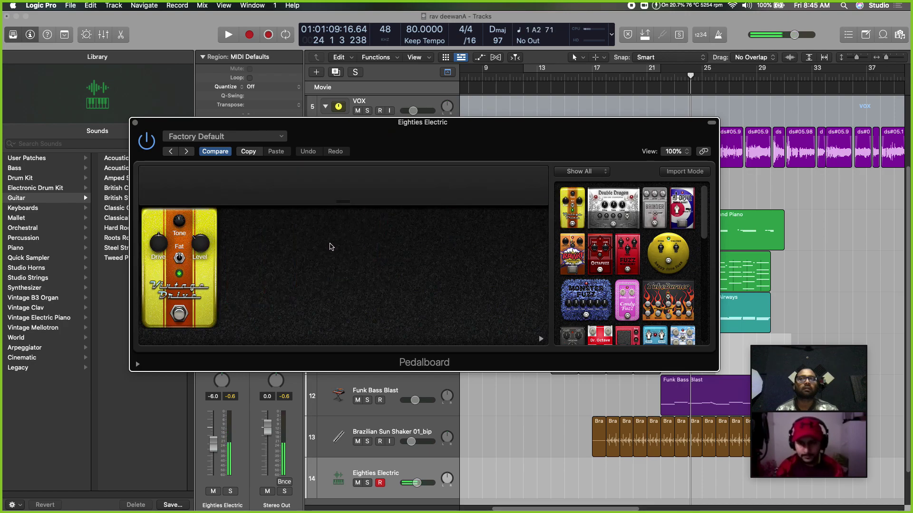
left_click_drag(159, 244, 198, 245)
left_click(155, 244)
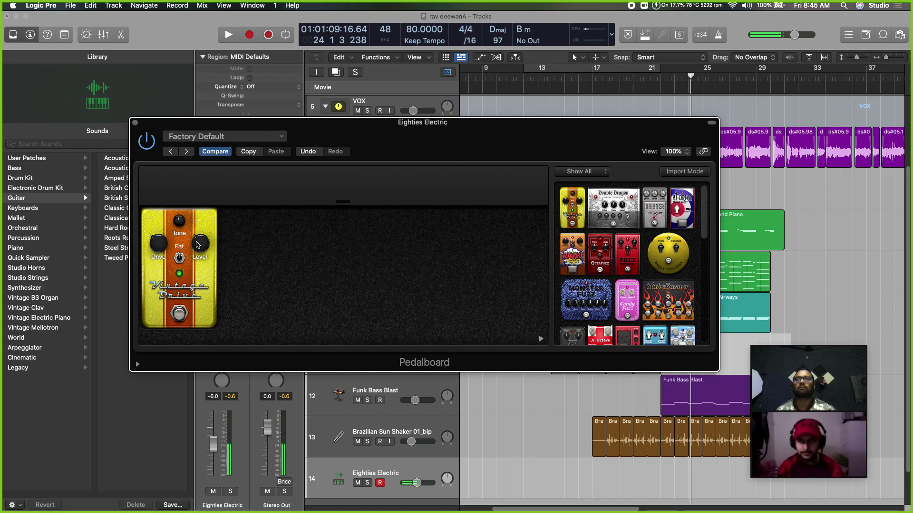
left_click_drag(214, 223, 301, 169)
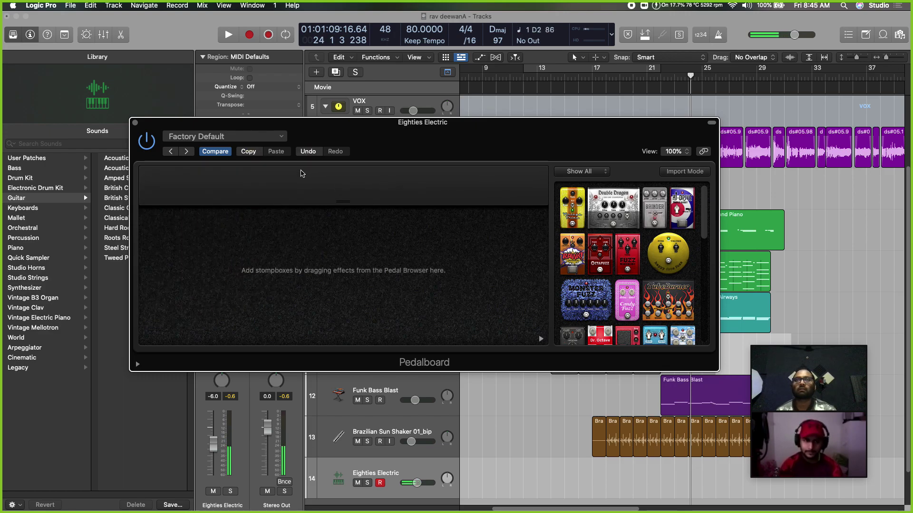
scroll(683, 292, "down", 10)
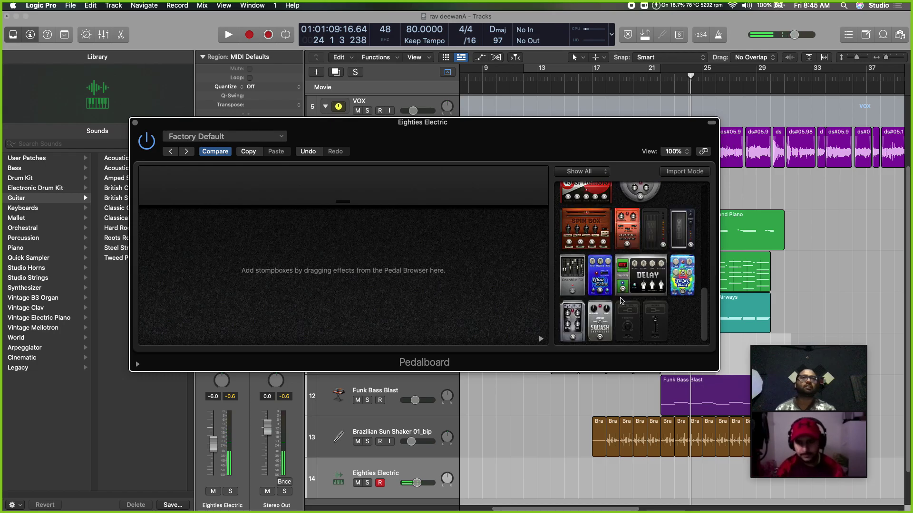
left_click_drag(145, 128, 139, 126)
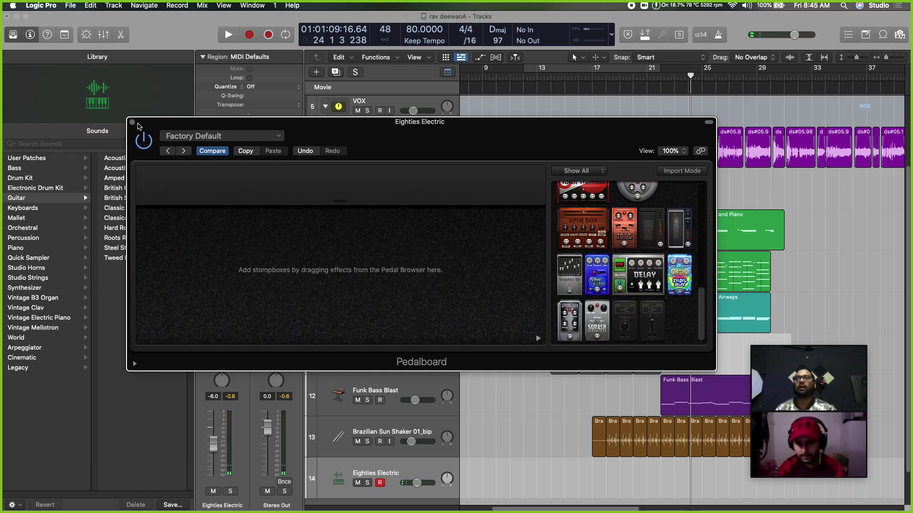
left_click(132, 122)
Replace the Pedalboard insert with the Step FX multi-effect and hide the Library
left_click(222, 319)
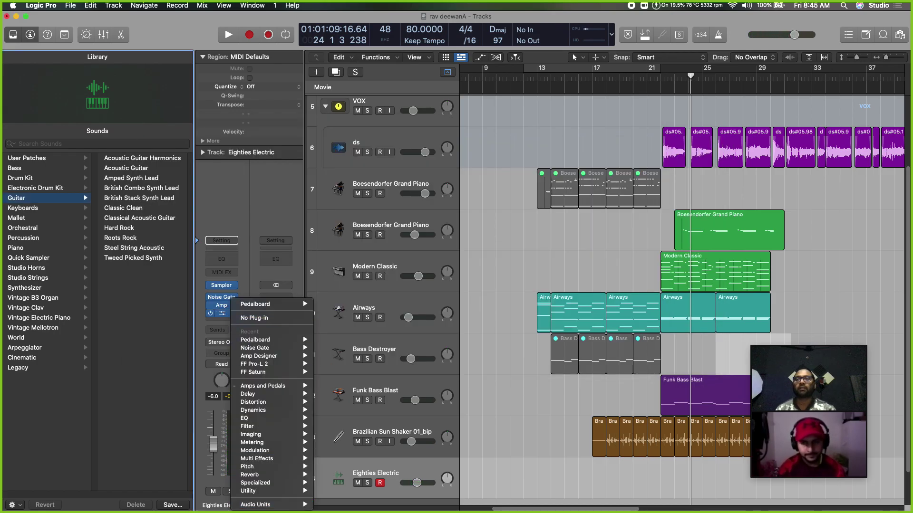
mouse_move(266, 458)
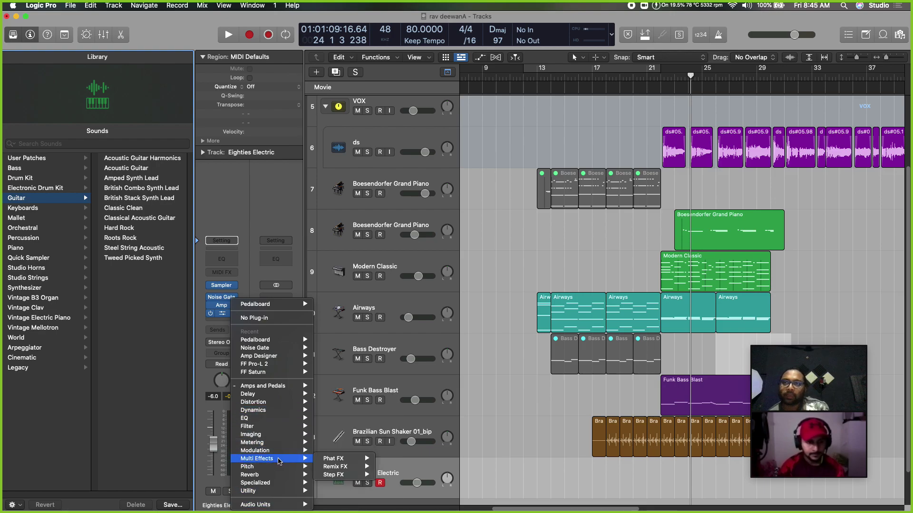
mouse_move(349, 476)
left_click(397, 476)
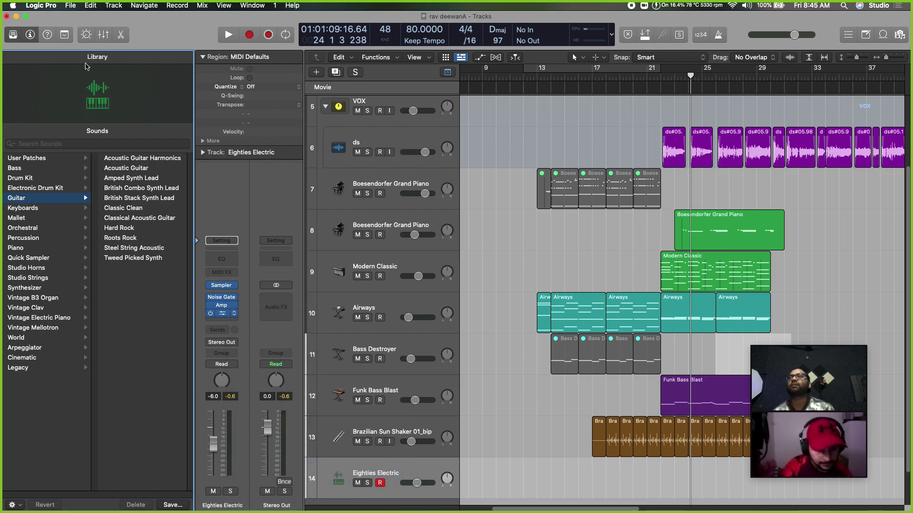
key("y")
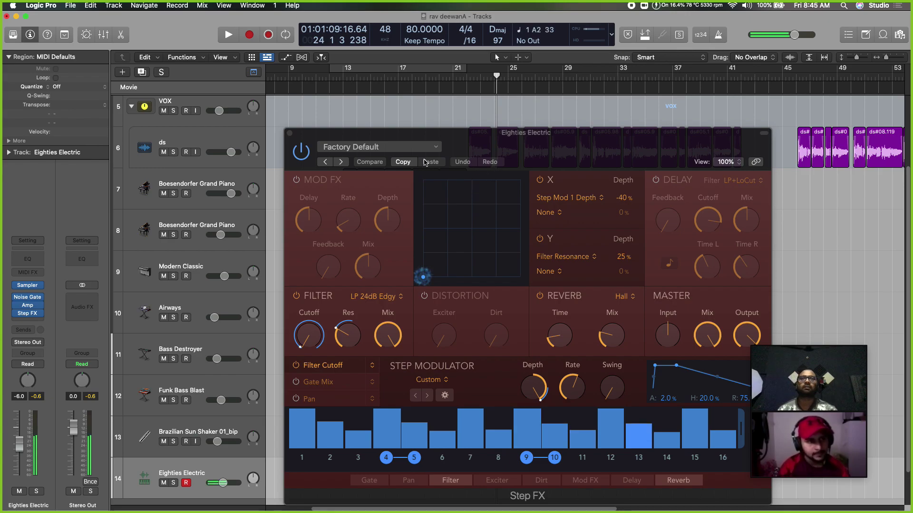
Load the Step FX ambience preset Bubbling Shimmer and audition the following presets through to Deep Space
left_click(419, 148)
mouse_move(424, 347)
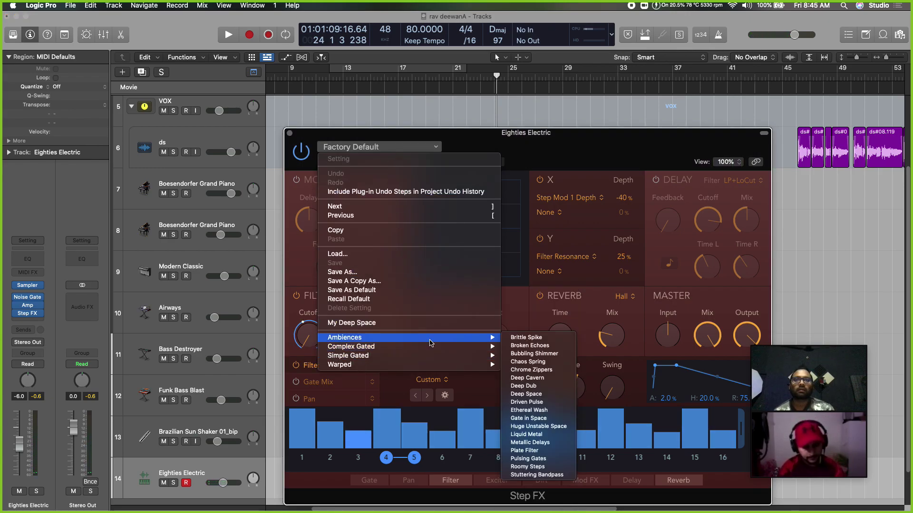
left_click(549, 354)
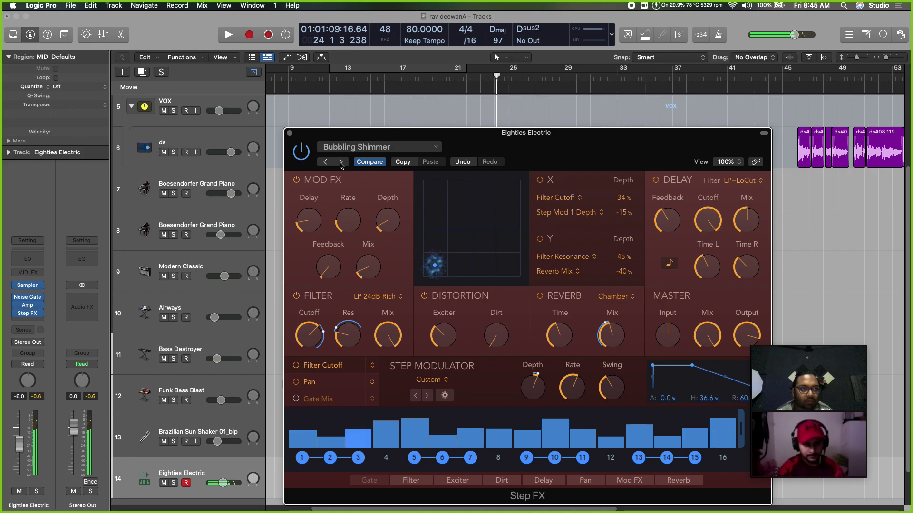
left_click(340, 163)
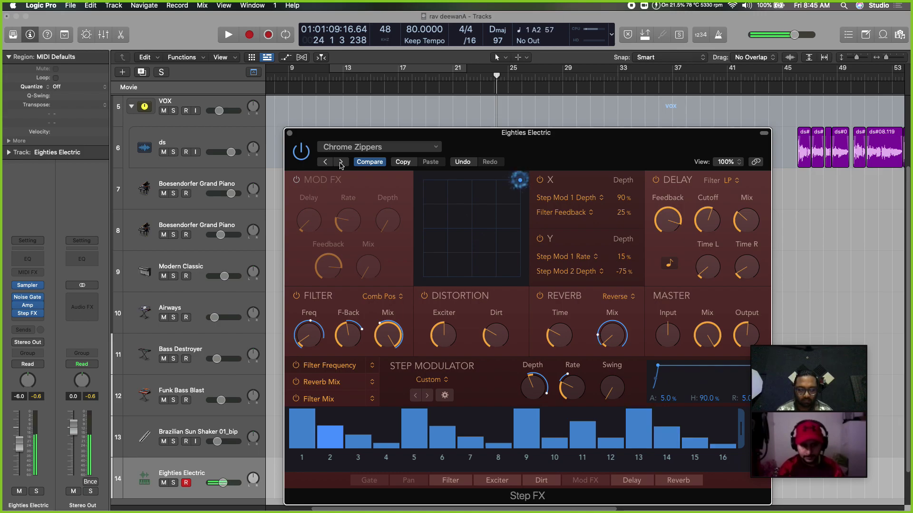
left_click(340, 162)
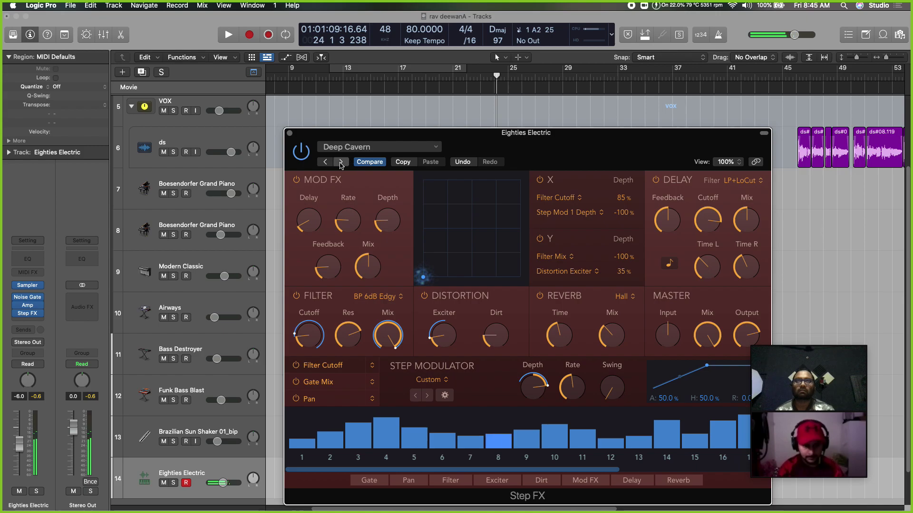
left_click(340, 164)
left_click(340, 164)
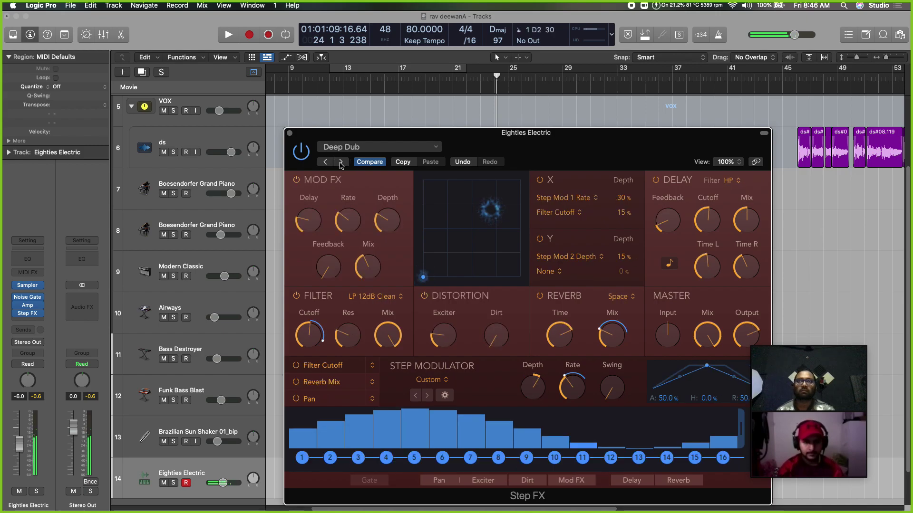
left_click(340, 164)
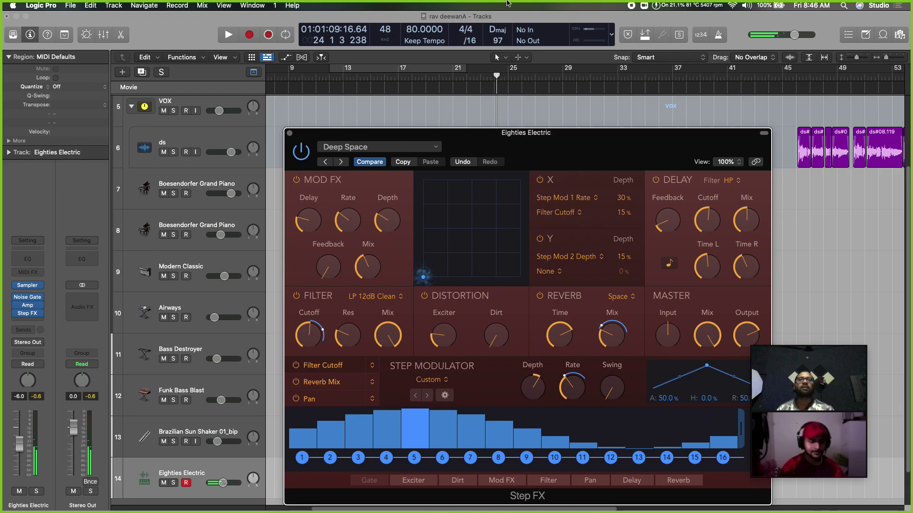
Close the Step FX window and lower the Eighties Electric track's volume to -13.0 dB
left_click(289, 133)
scroll(521, 266, "down", 2)
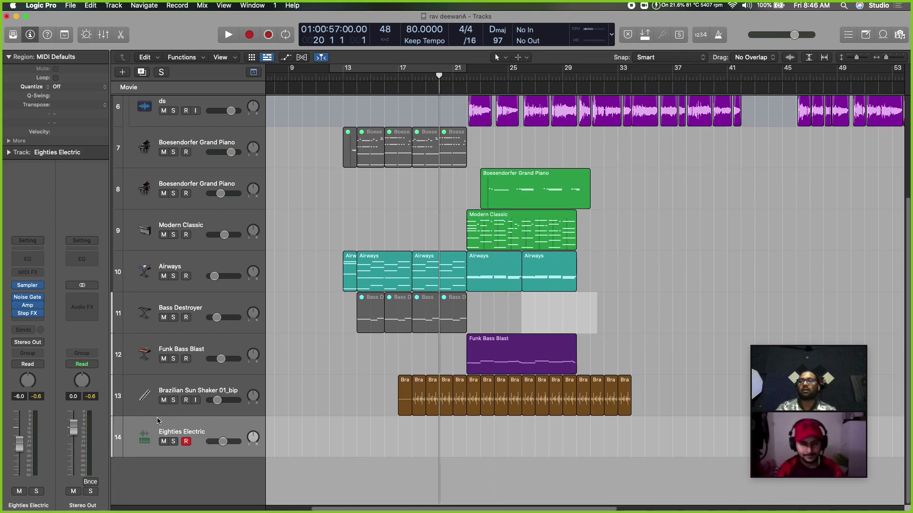
left_click_drag(15, 448, 16, 465)
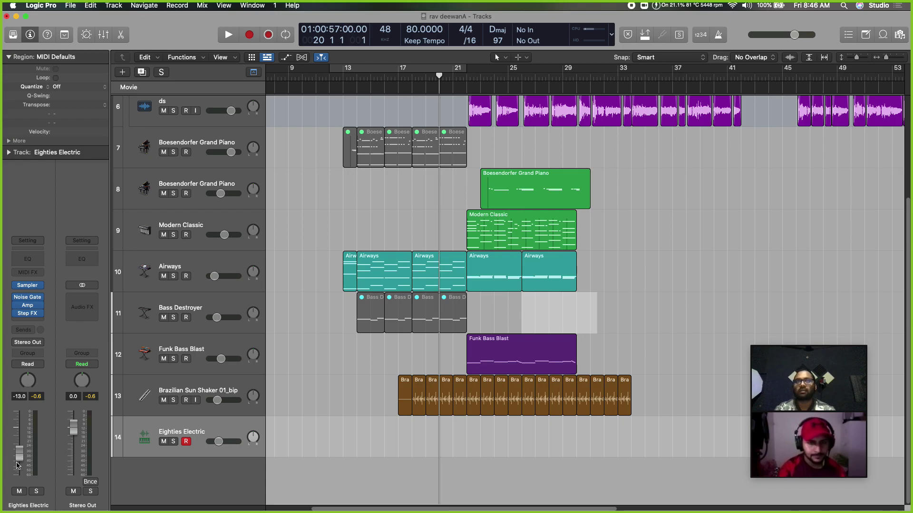
Play the arrangement from just before bar 22 and make the Modern Classic track active for live playing
left_click(464, 80)
key("space")
left_click(206, 225)
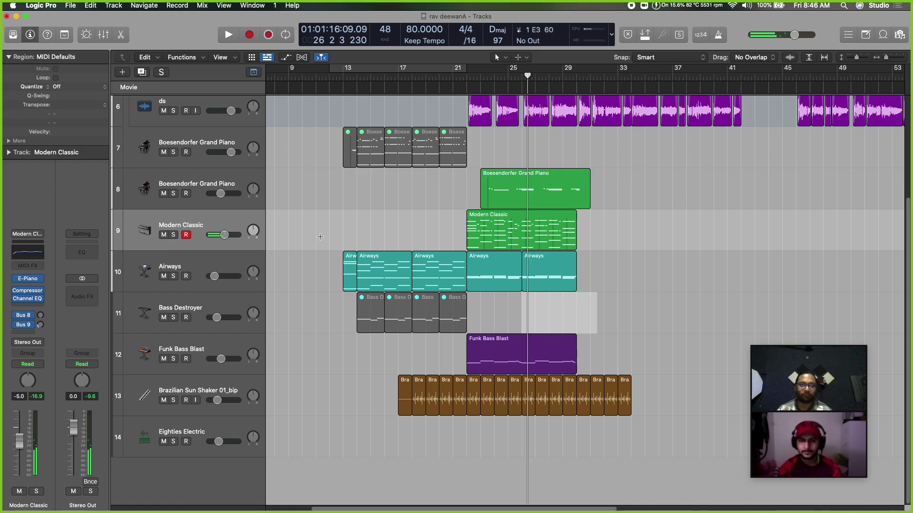
Turn on the metronome and record a MIDI part on the Eighties Electric track from bar 25, ending at bar 30
left_click(221, 432)
left_click(505, 77)
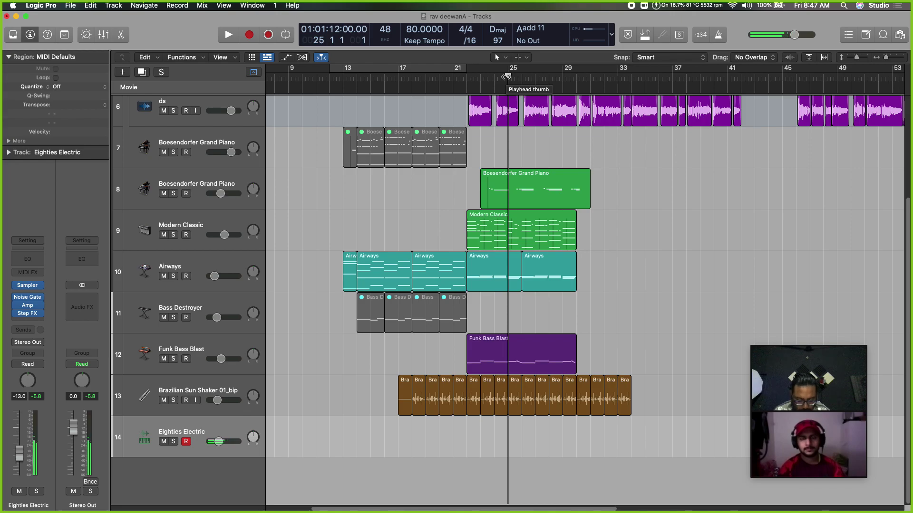
key("space")
key("space")
key("k")
key("space")
key("r")
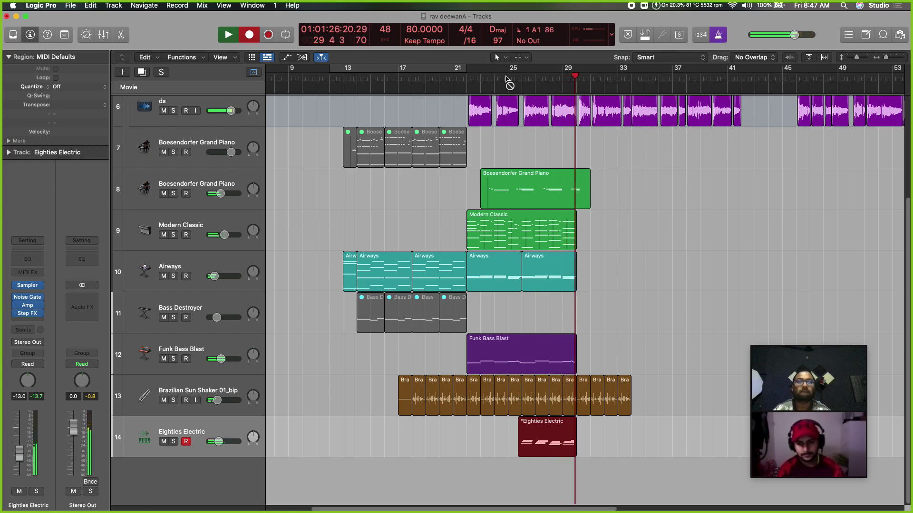
key("space")
Try 1/8 Note quantization on the recorded Eighties Electric region during playback and examine its notes up close
key("space")
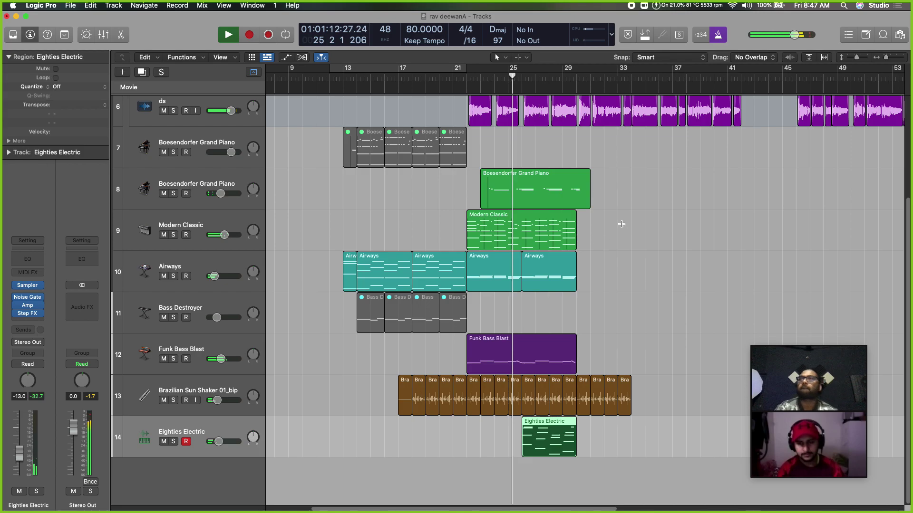
left_click(103, 87)
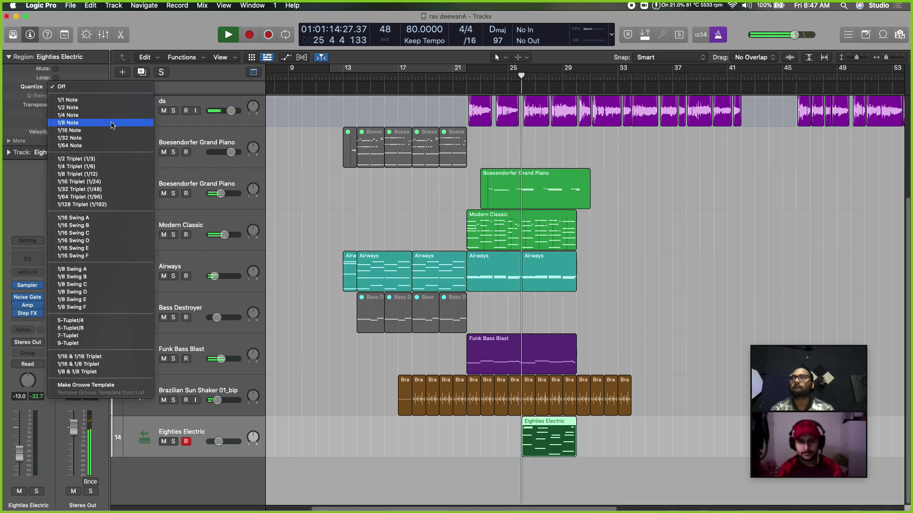
left_click(110, 122)
key("space")
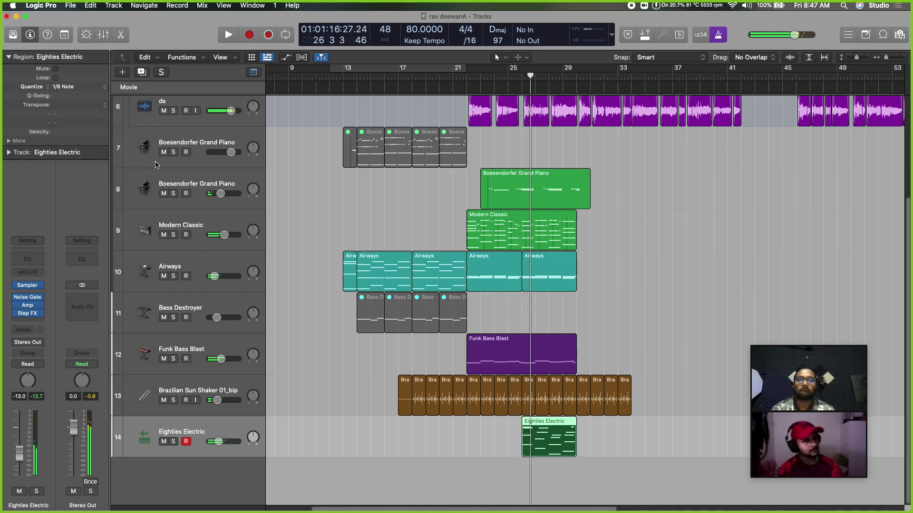
key("z")
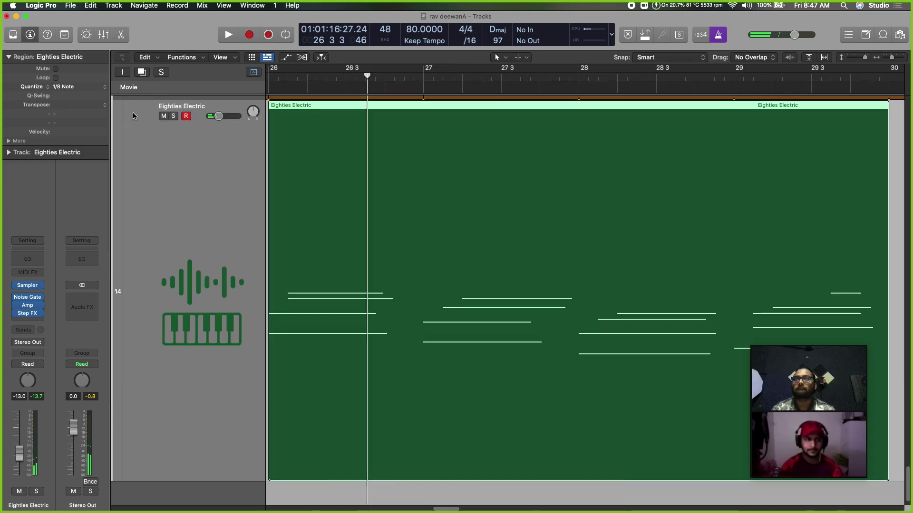
key("z")
Set the Eighties Electric region's quantize value to 1/16 Note and check it in playback
left_click(89, 90)
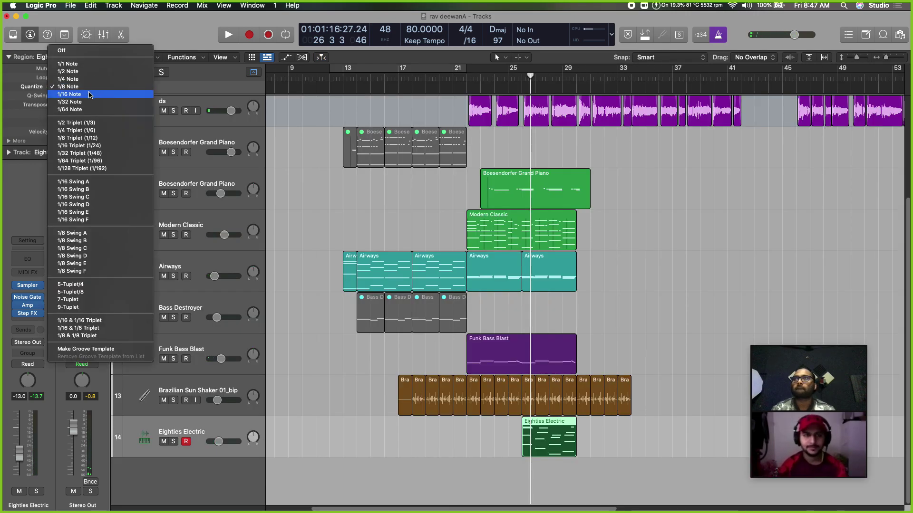
left_click(88, 101)
key("space")
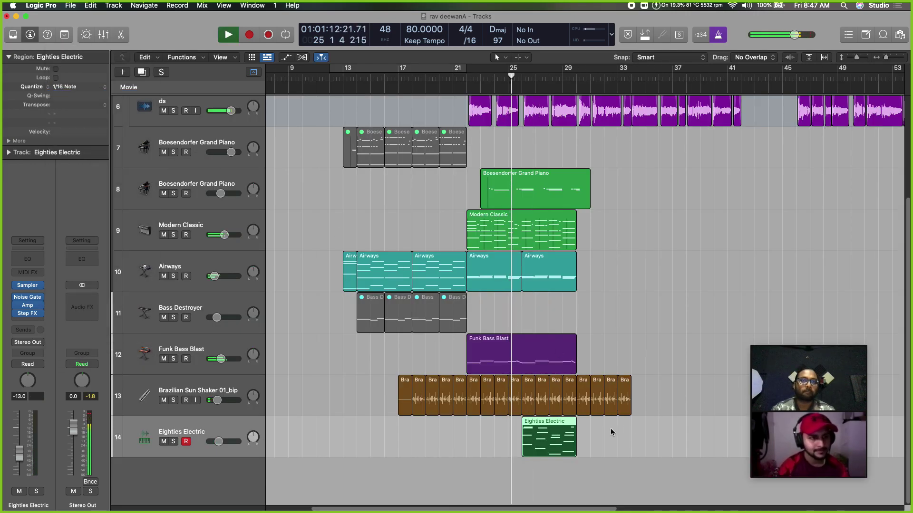
key("space")
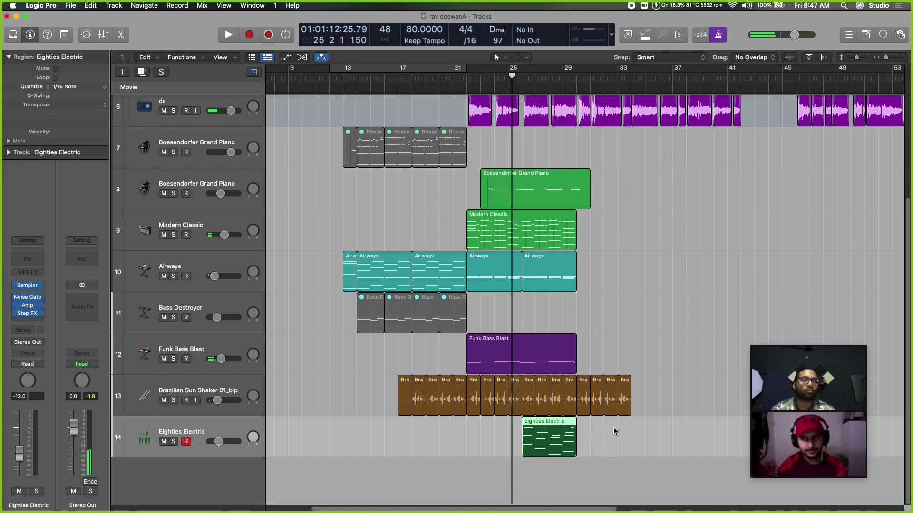
Deselect the region and set the MIDI Defaults quantize value to 1/16 Note for new recordings
left_click(614, 431)
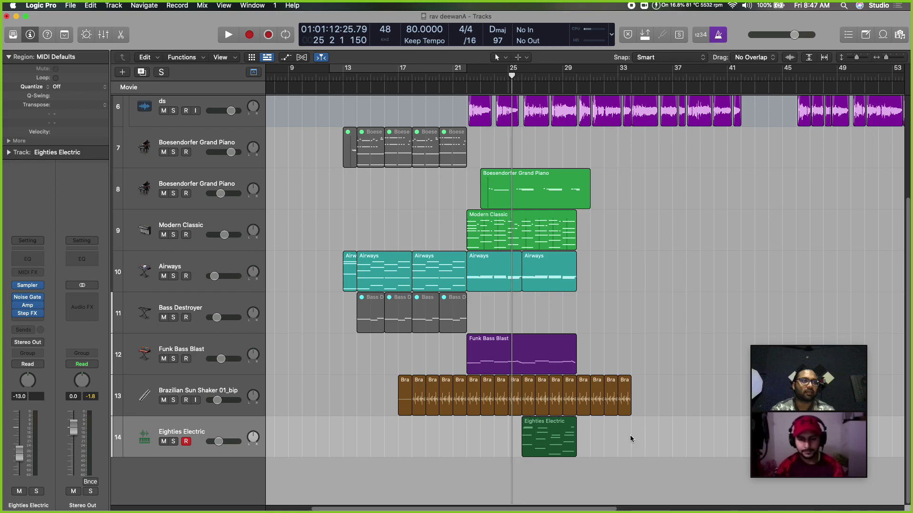
left_click(628, 456)
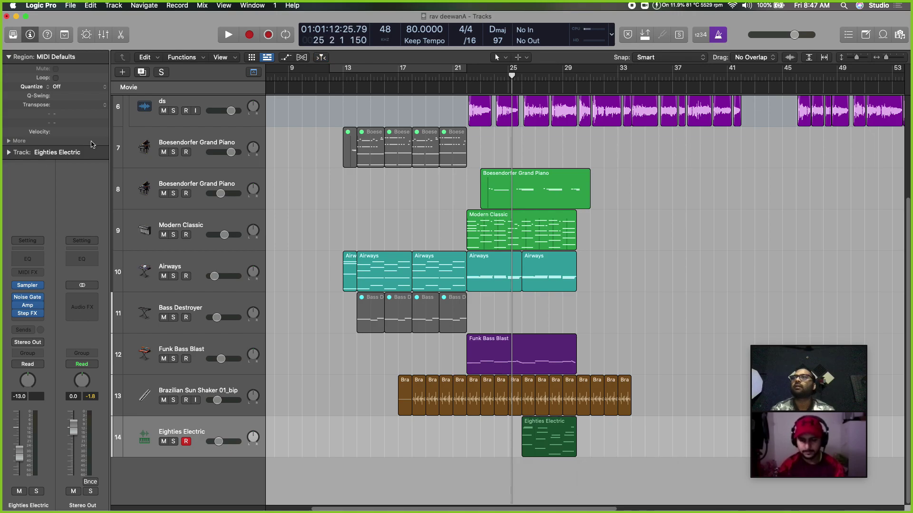
left_click(88, 91)
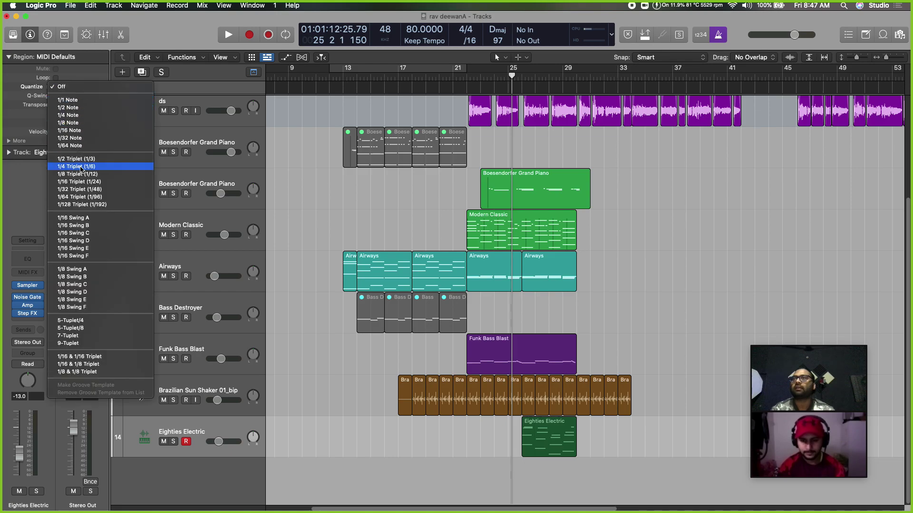
left_click(88, 128)
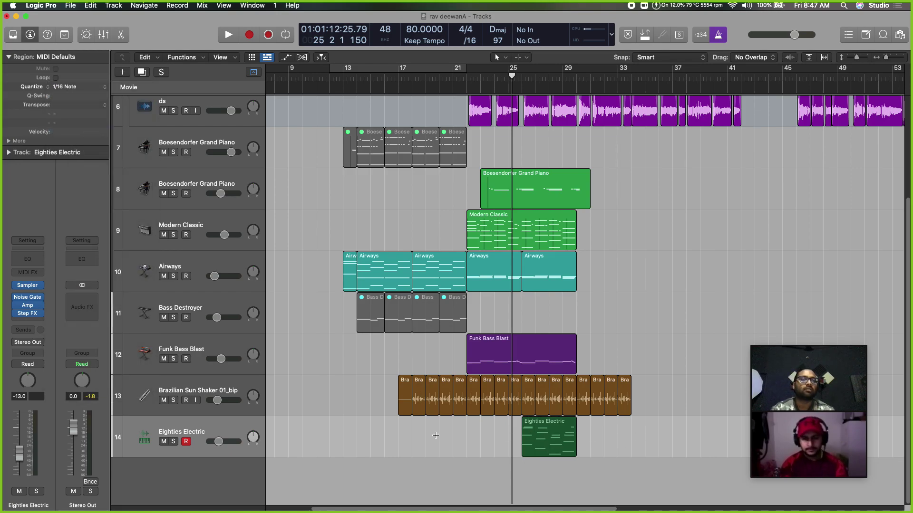
Lower the Eighties Electric track's volume to -16.0 dB while playing from bar 26, and turn off the metronome
left_click(531, 419)
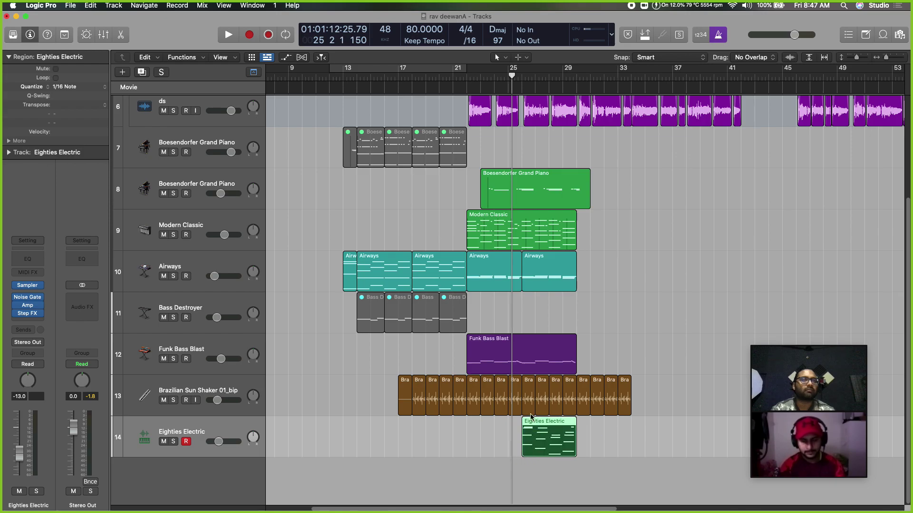
left_click(523, 77)
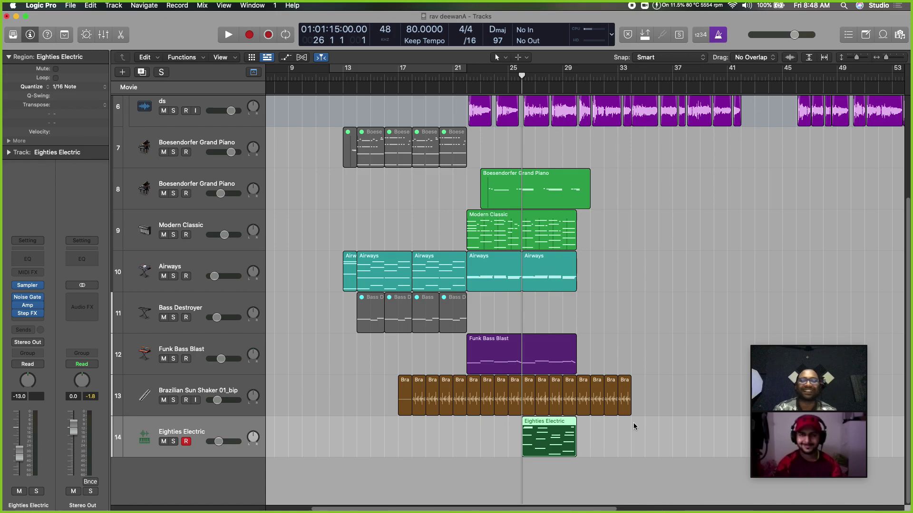
key("space")
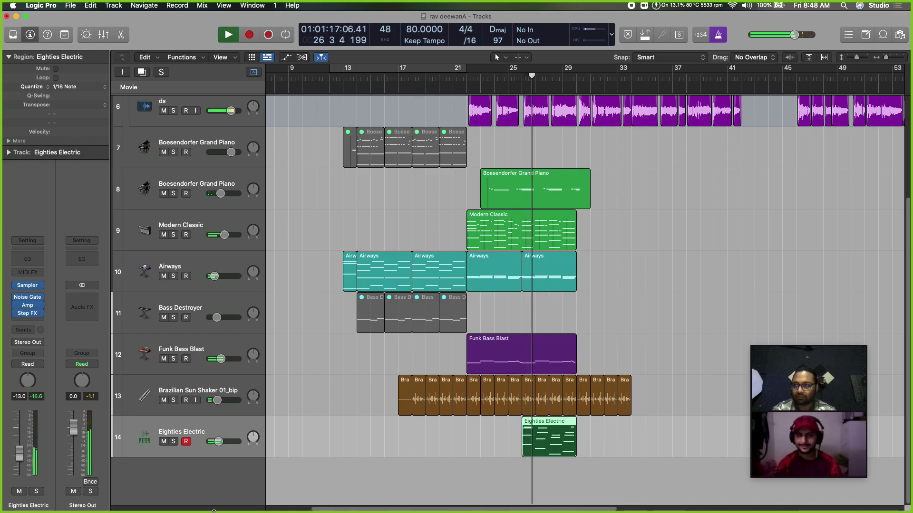
left_click_drag(19, 460, 20, 467)
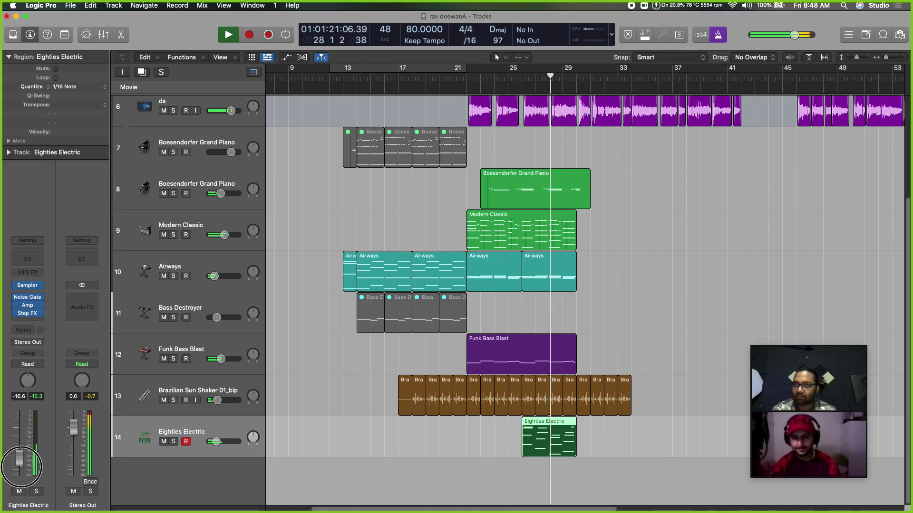
left_click_drag(21, 467, 21, 467)
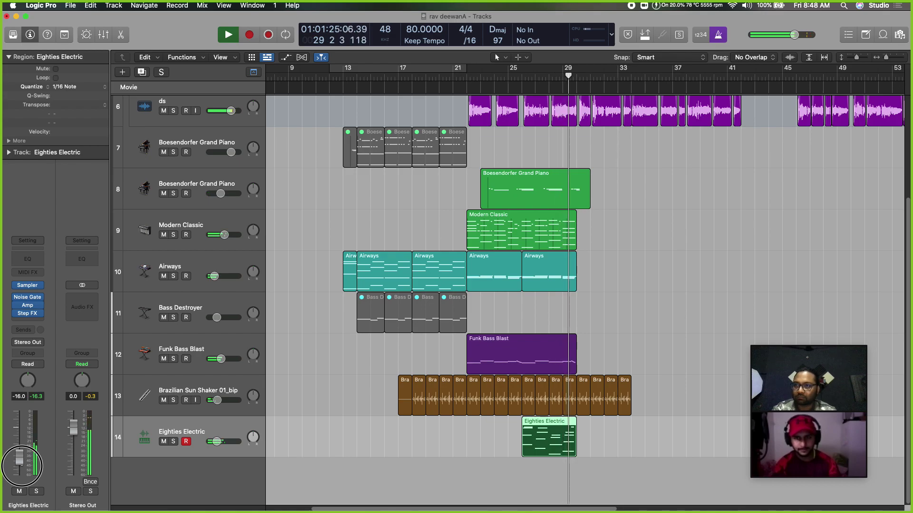
key("space")
key("k")
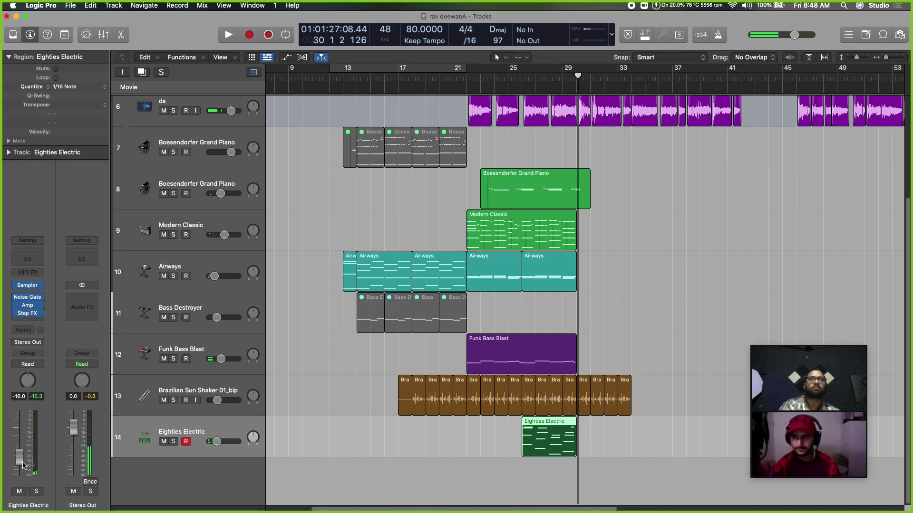
Play the arrangement from about bar 13 to hear the Airways section and rehearse a guitar part for it
left_click(346, 91)
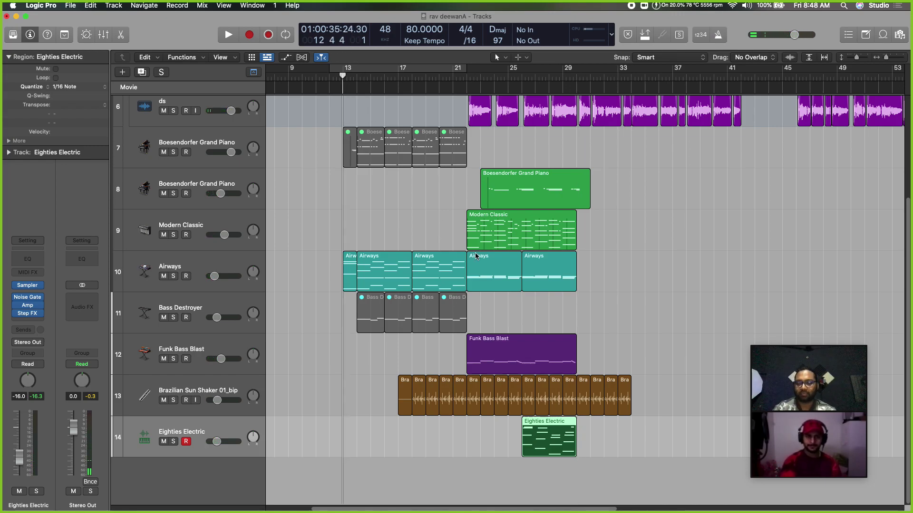
key("space")
left_click(402, 296, "ctrl+alt")
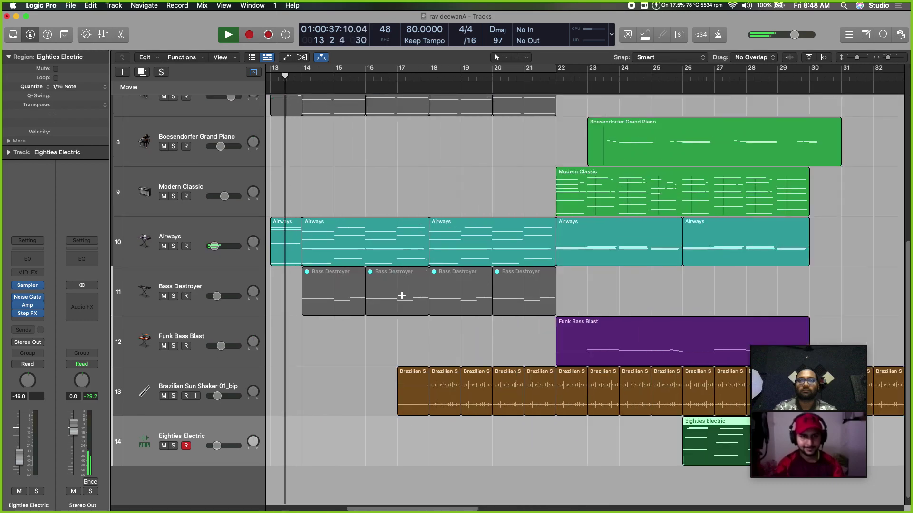
left_click(402, 295, "ctrl+alt")
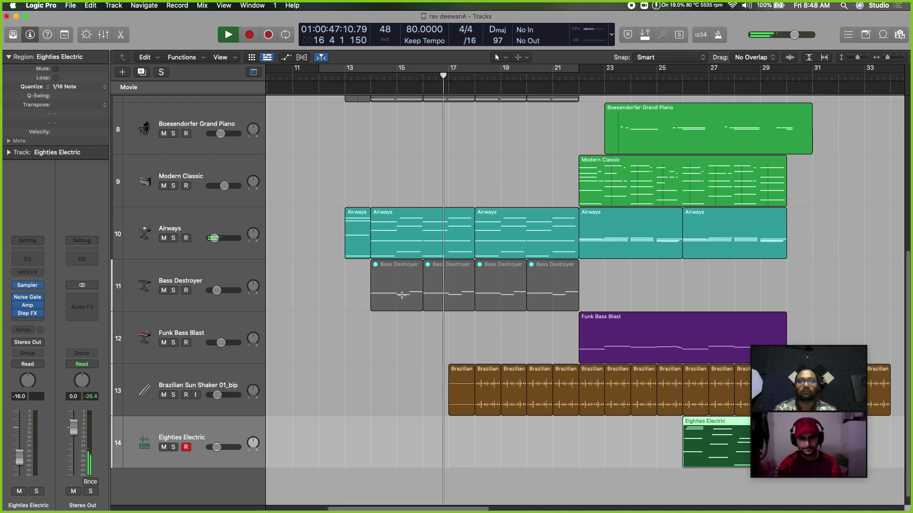
key("space")
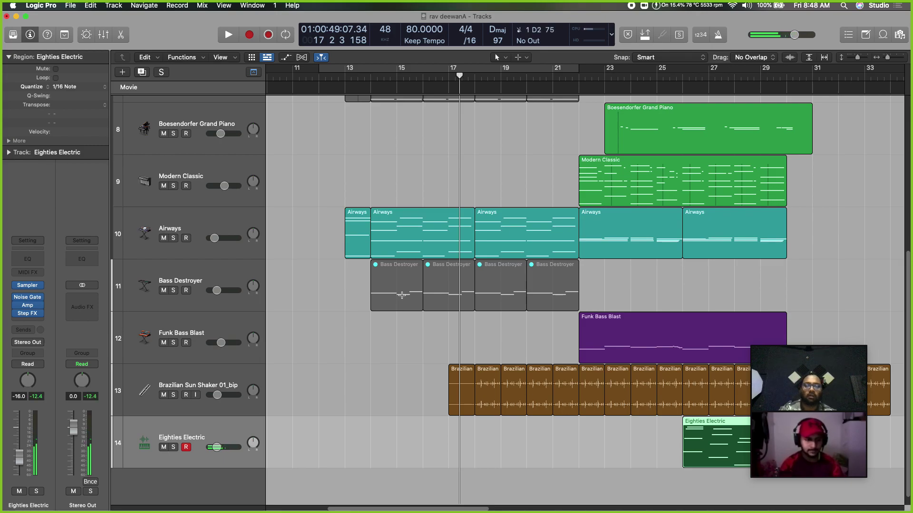
left_click(402, 295)
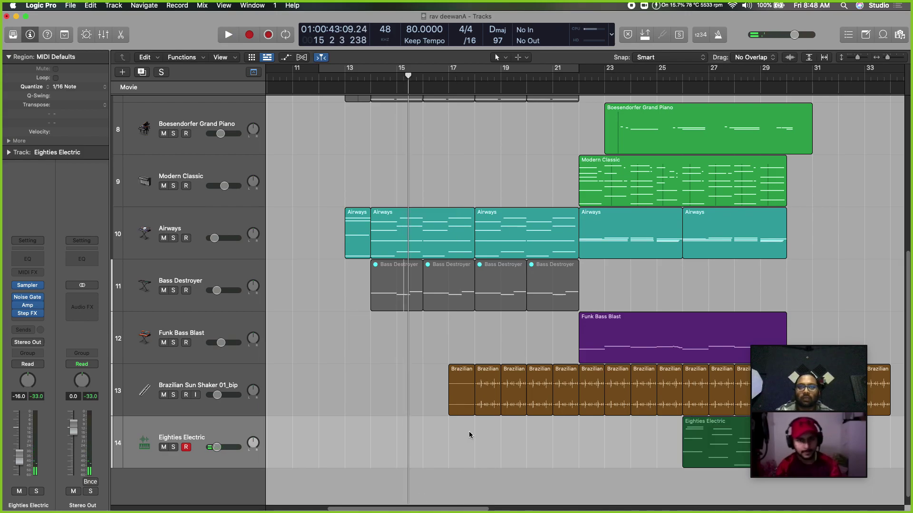
Turn on the metronome and record a second Eighties Electric part starting from bar 12, covering bars 14 to 18
key("k")
left_click(350, 78)
key("space")
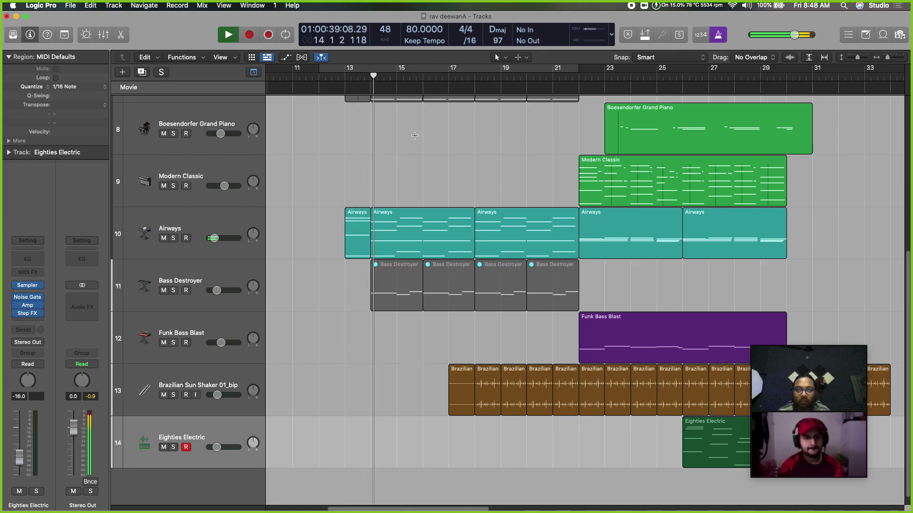
key("space")
key("space")
key("space")
key("comma")
key("comma")
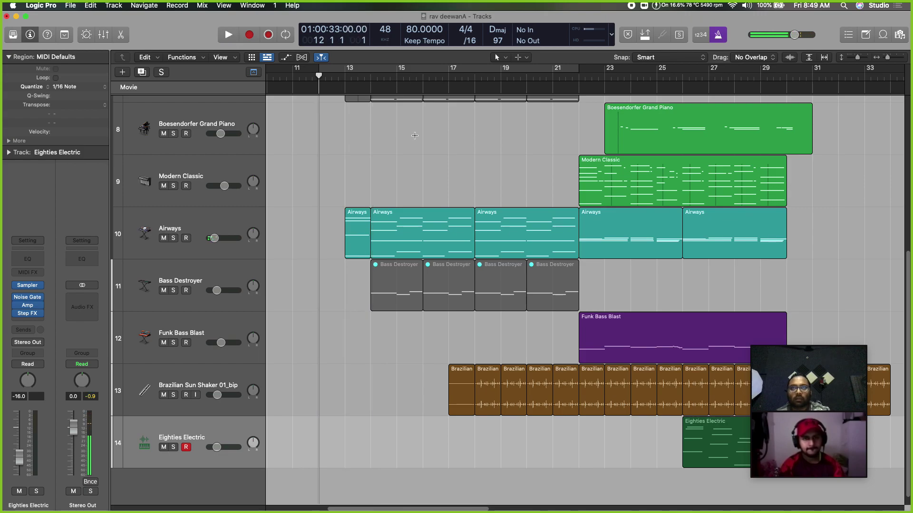
key("r")
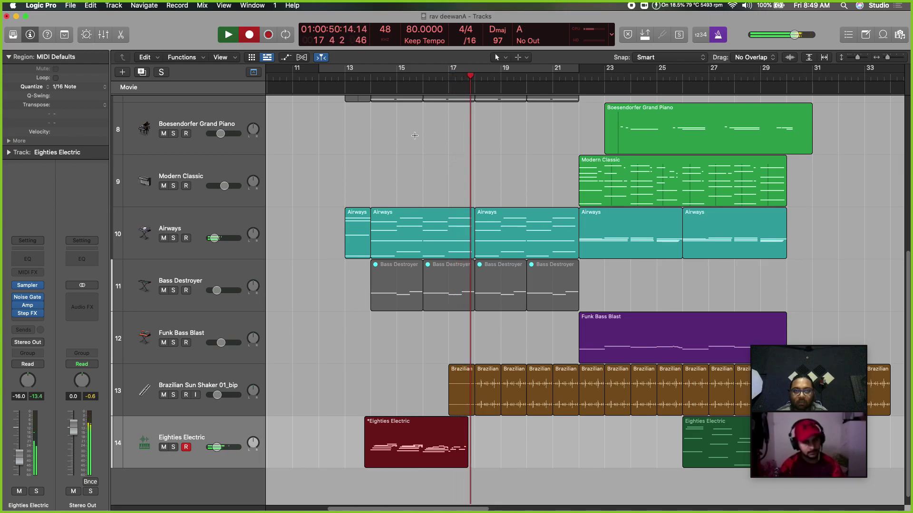
key("space")
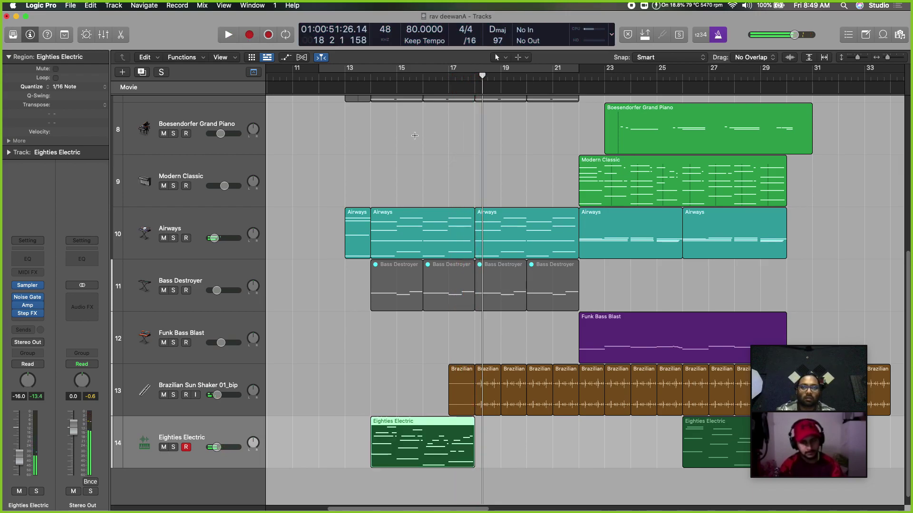
Quantize the new Eighties Electric region to 1/16 Note and open it in the Piano Roll while playing from bar 14
left_click(375, 75)
key("space")
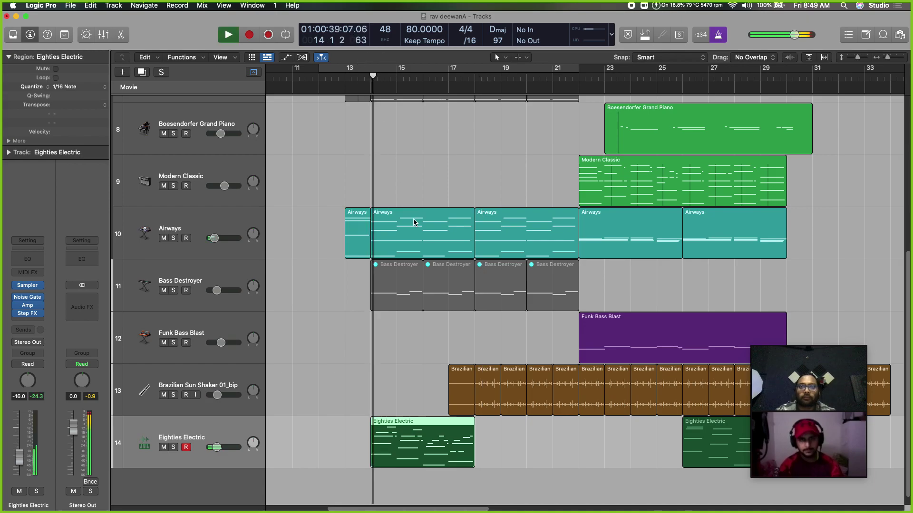
double_click(470, 439)
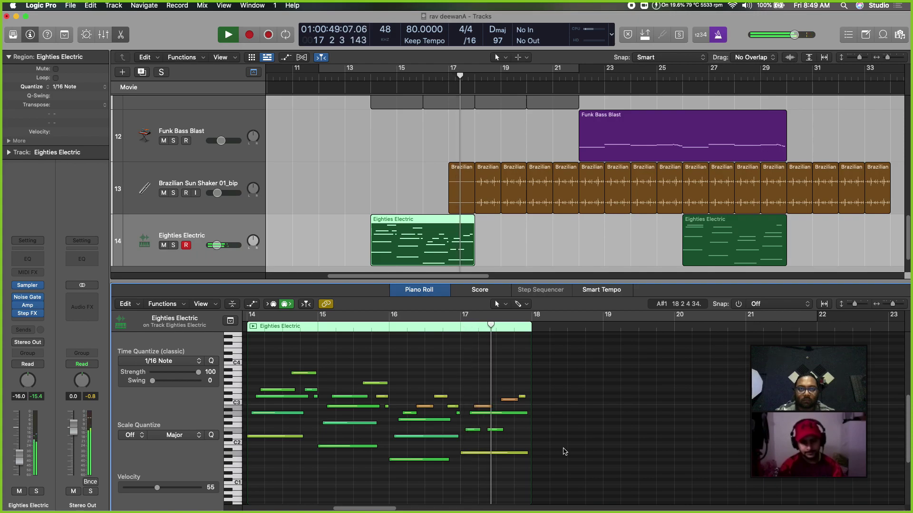
Stop playback and delete all the notes in bar 17 of the new Eighties Electric region
key("space")
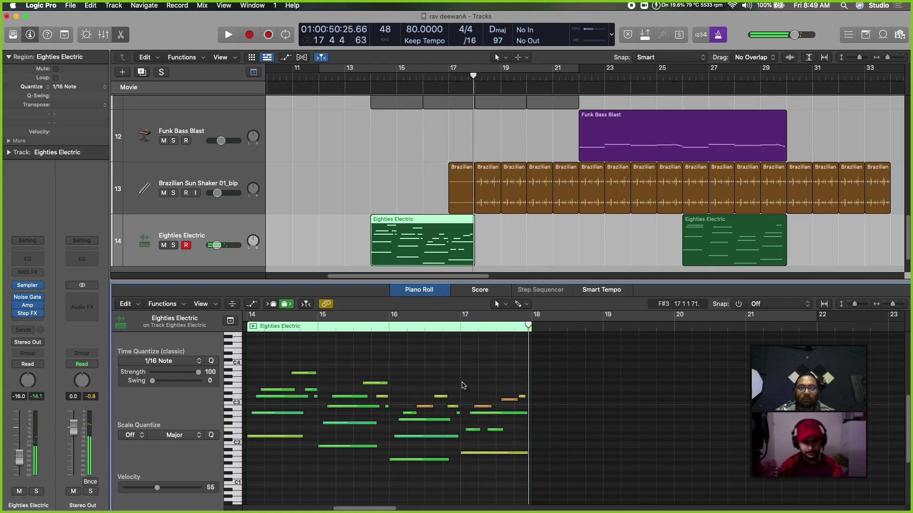
left_click_drag(464, 380, 594, 488)
key("Delete")
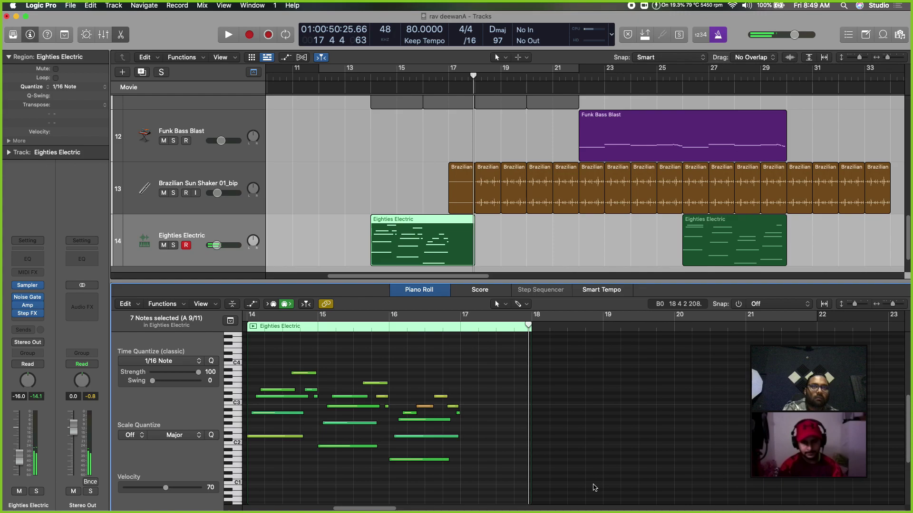
Start playback from bar 16 and record new notes into bar 17 of the Eighties Electric region
left_click(390, 327)
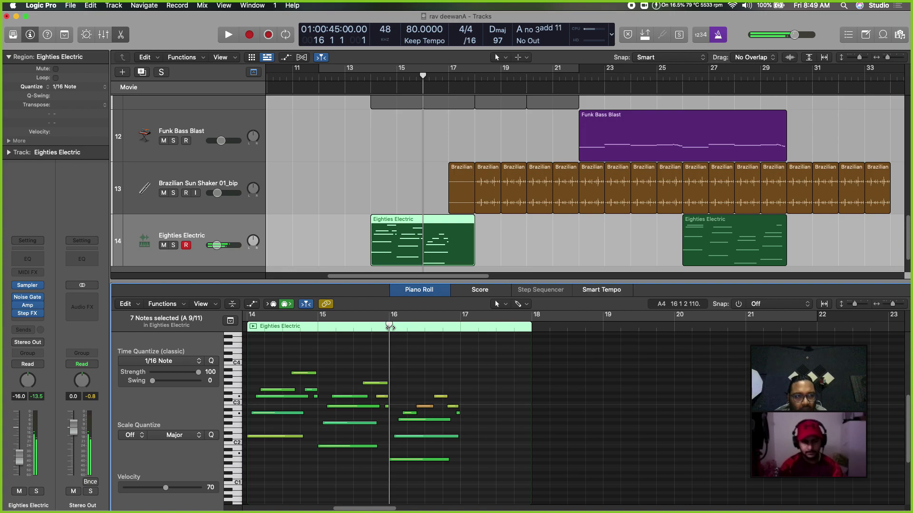
key("space")
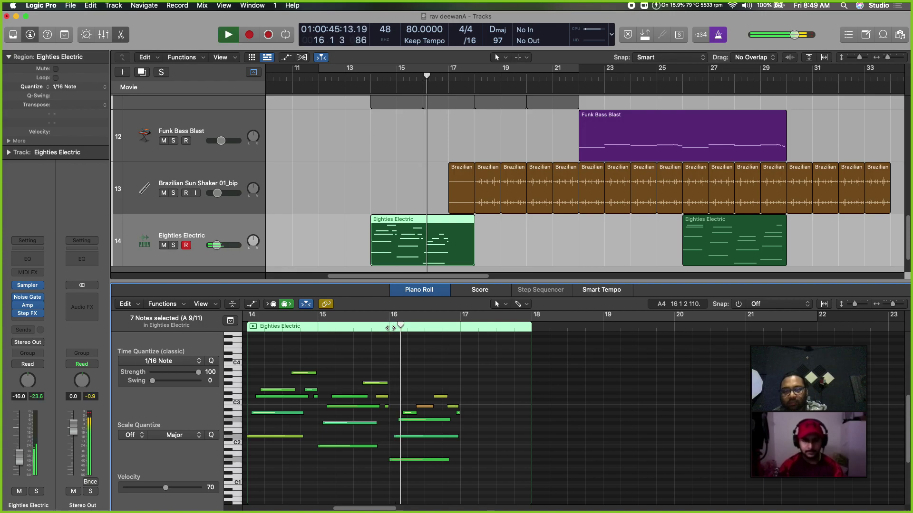
key("r")
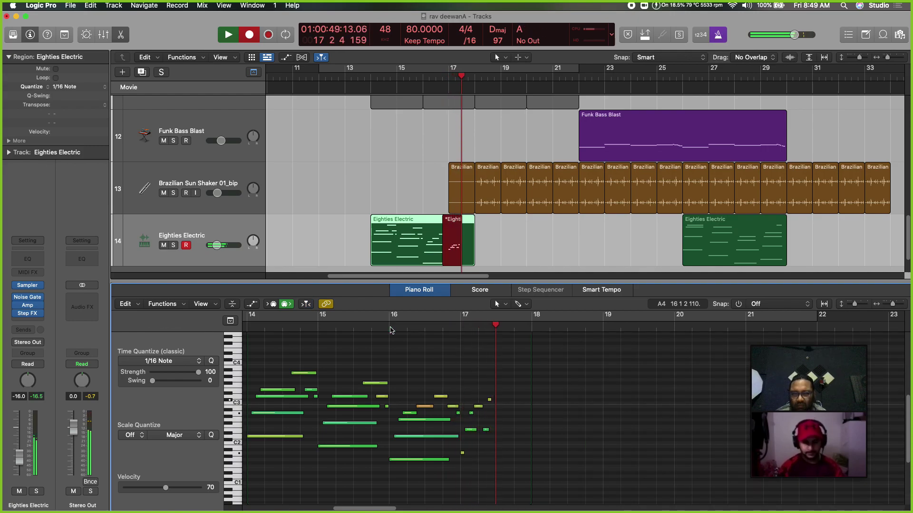
left_click(390, 328)
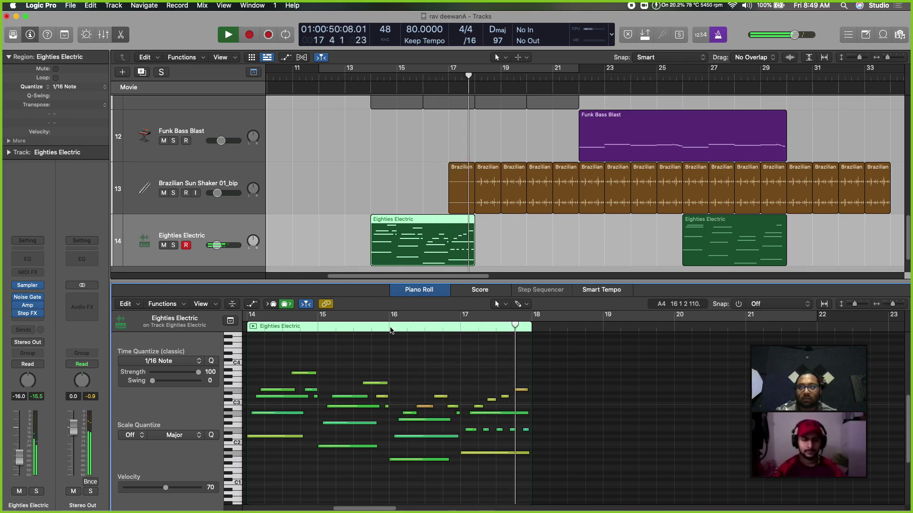
key("space")
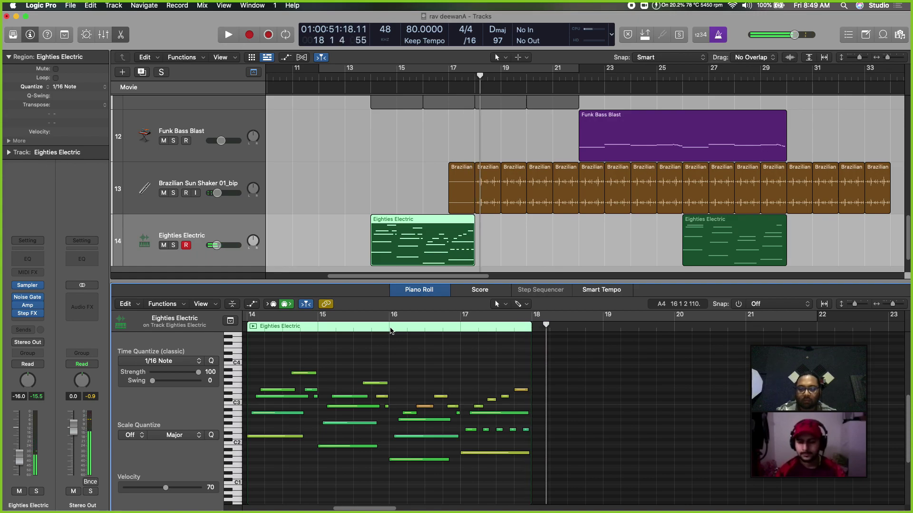
Quantize the Eighties Electric region to 1/16 Note and repeat it once so the copy starts at bar 18
key("Delete")
key("super+z")
left_click(75, 87)
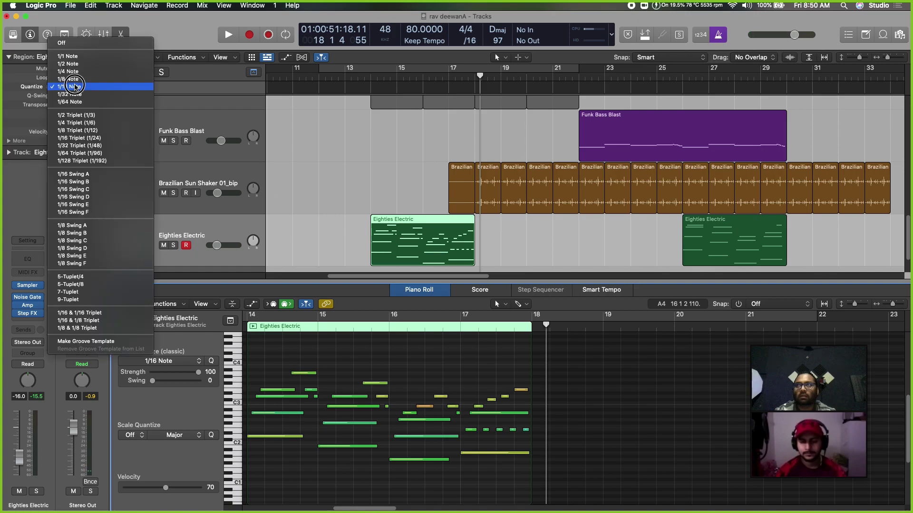
left_click(75, 86)
left_click(411, 232)
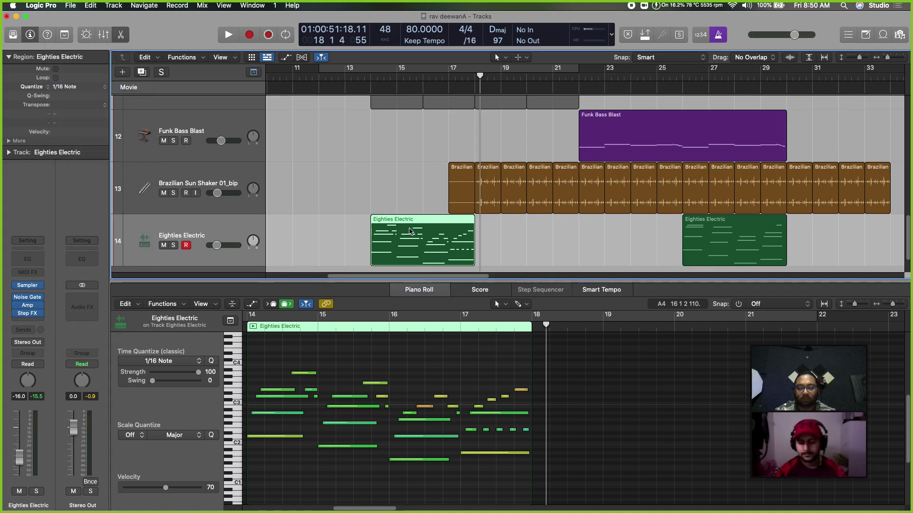
key("super+r")
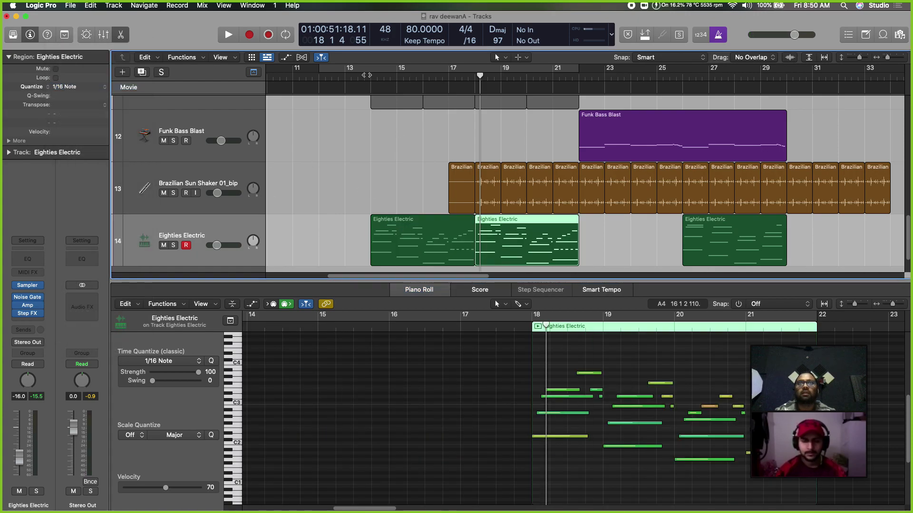
Turn off the metronome and play the two adjacent Eighties Electric regions from bar 14 against the other tracks
left_click(367, 75)
key("space")
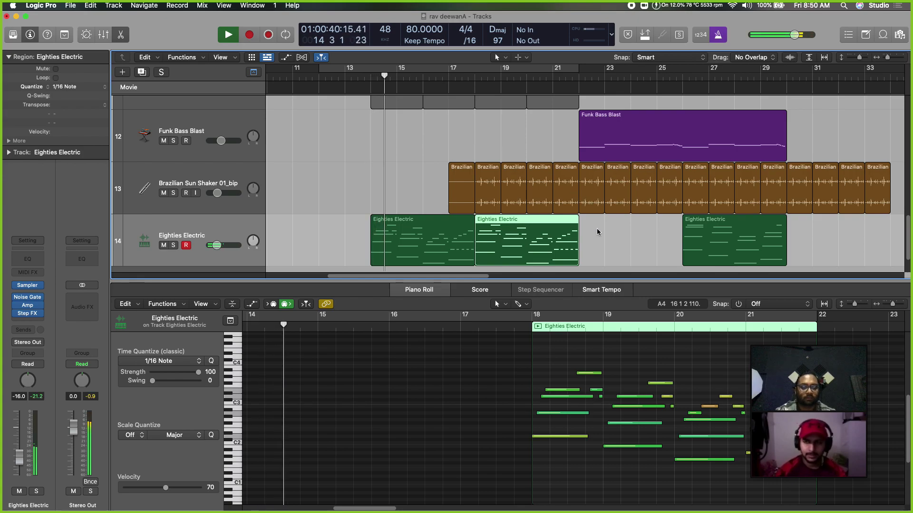
key("space")
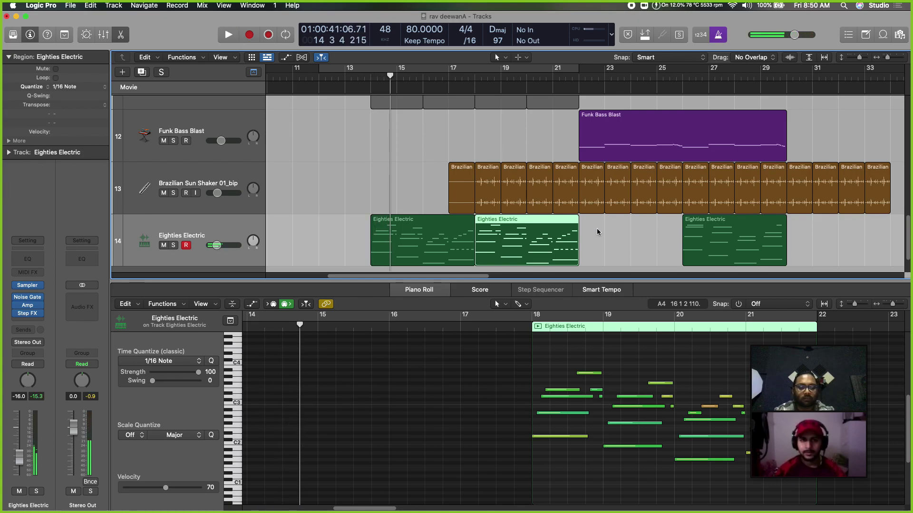
left_click(598, 230)
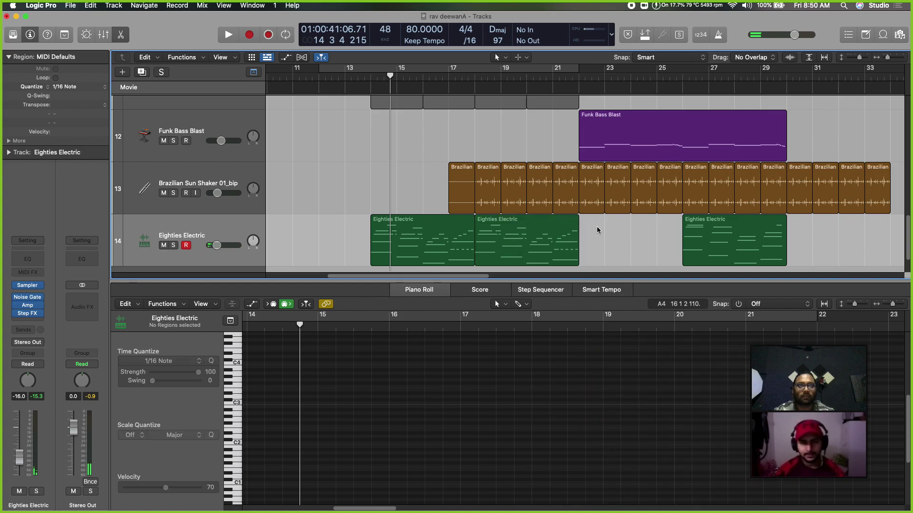
left_click_drag(606, 235, 426, 242)
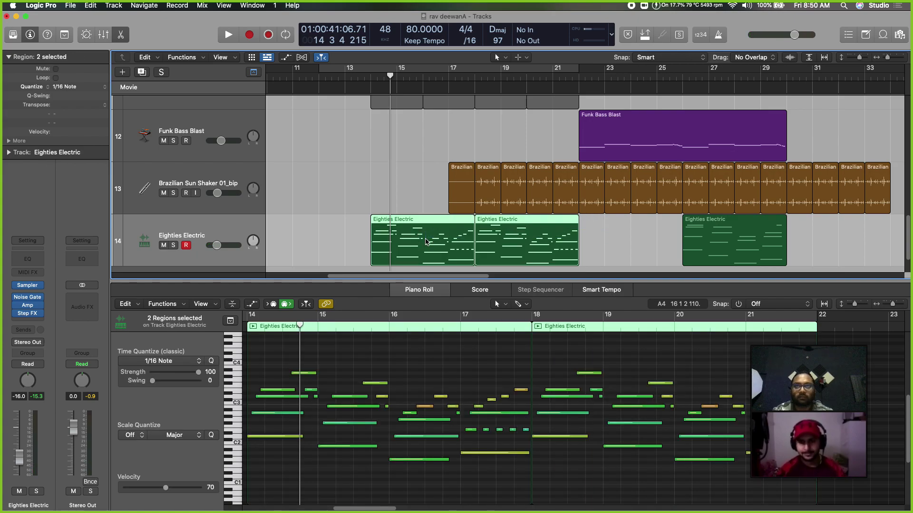
key("space")
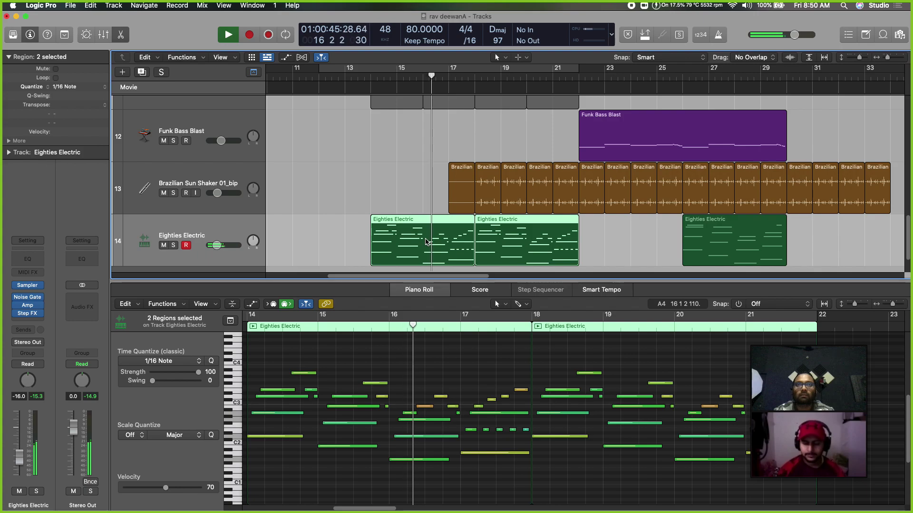
scroll(381, 199, "up", 6)
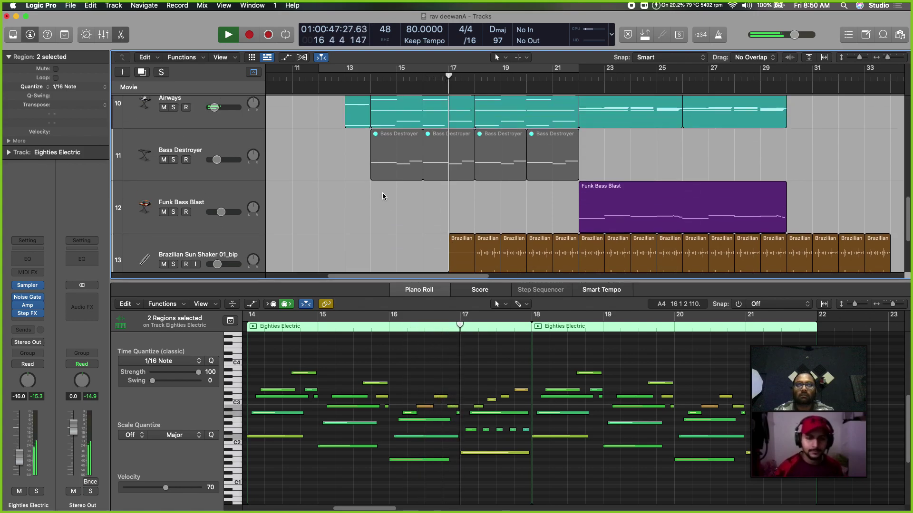
scroll(381, 199, "up", 1)
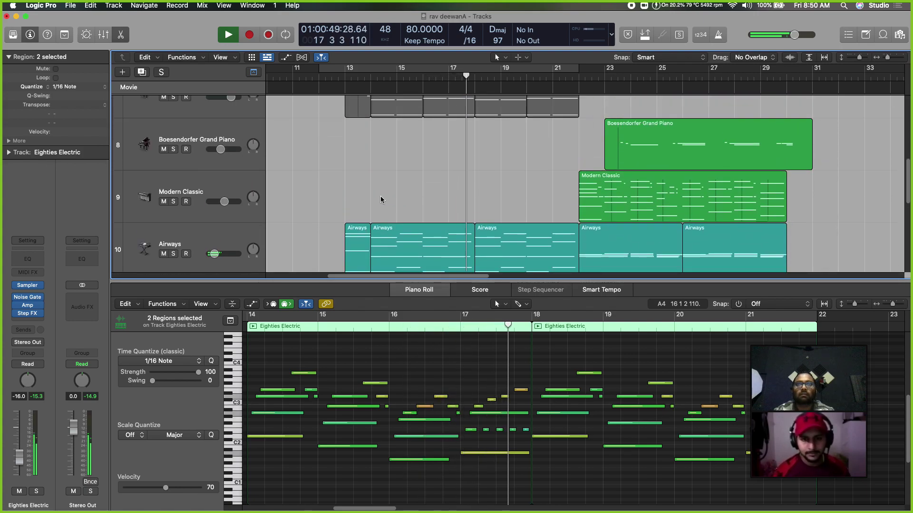
scroll(381, 198, "down", 2)
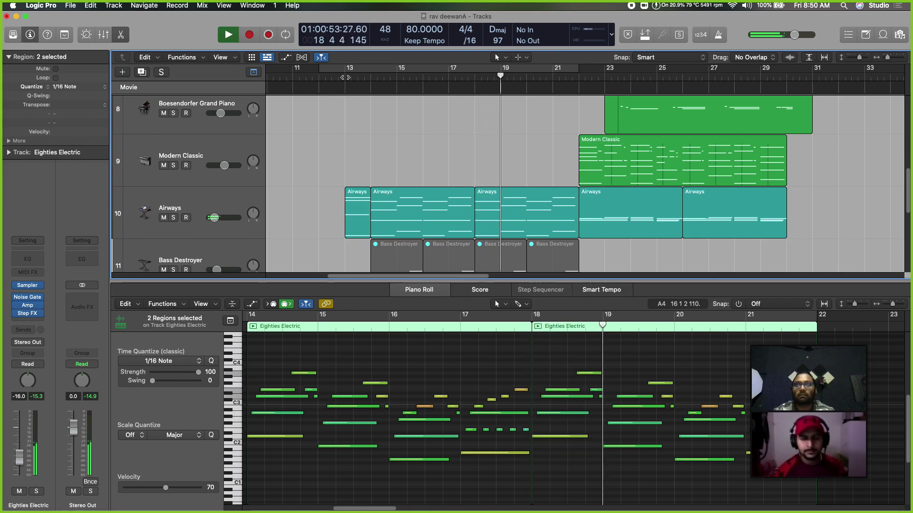
Play a chord part on the Modern Classic track from bar 13, capture it as a recording and quantize it to 1/8 Note
left_click(346, 77)
left_click(225, 152)
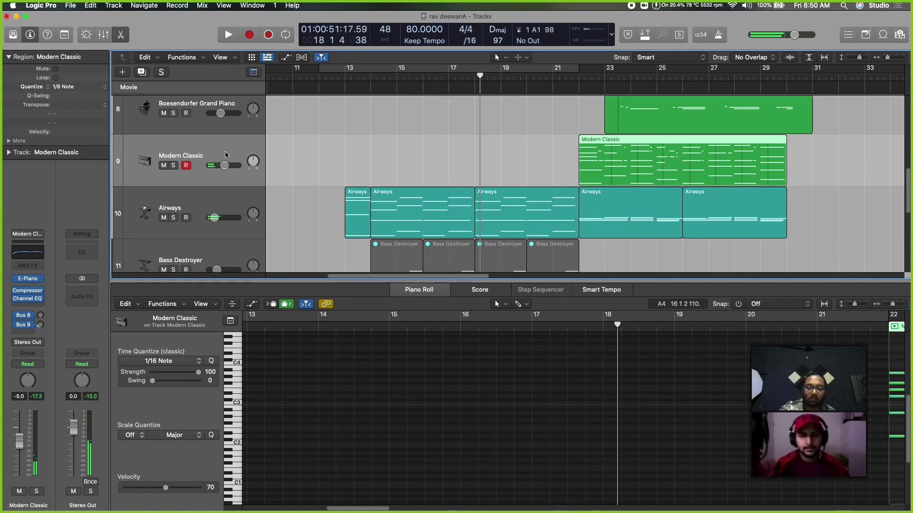
key("shift+r")
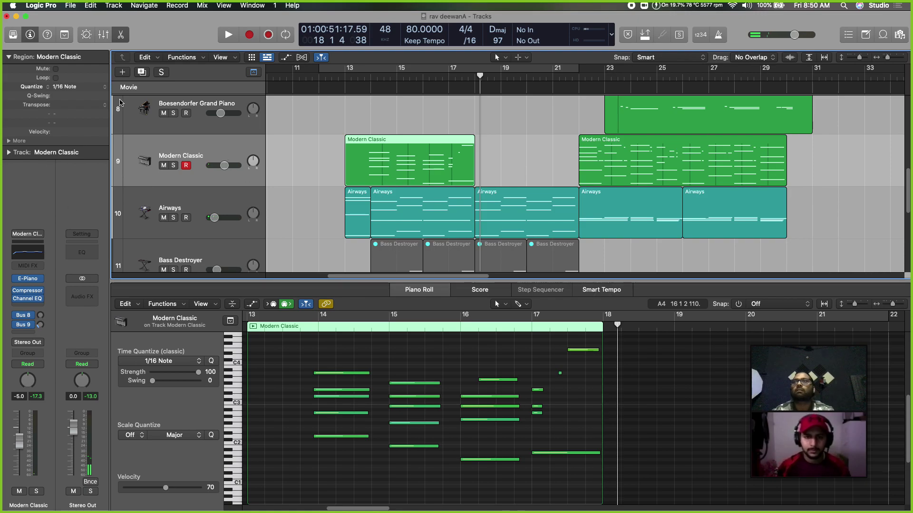
left_click(93, 87)
left_click(94, 79)
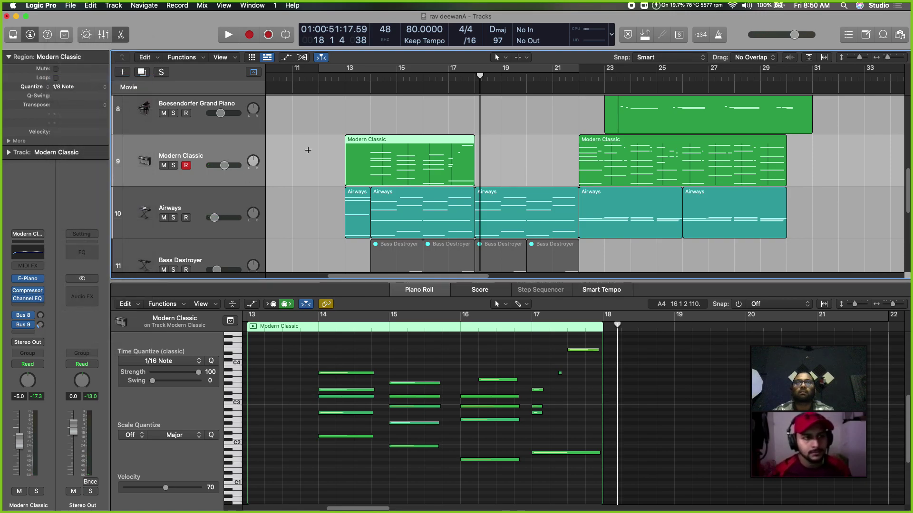
Split the new Modern Classic region at bar 14, repeat its second part once and listen from bar 13
left_click(369, 181)
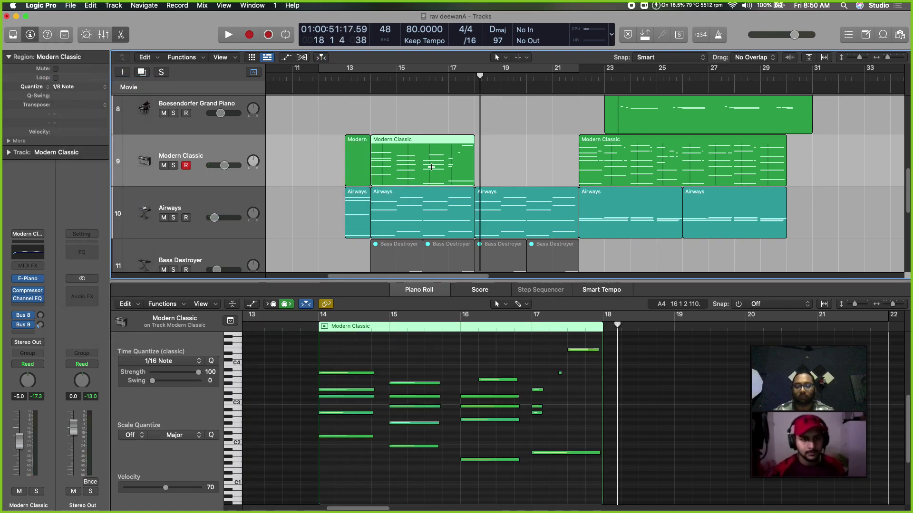
key("super+r")
left_click(355, 80)
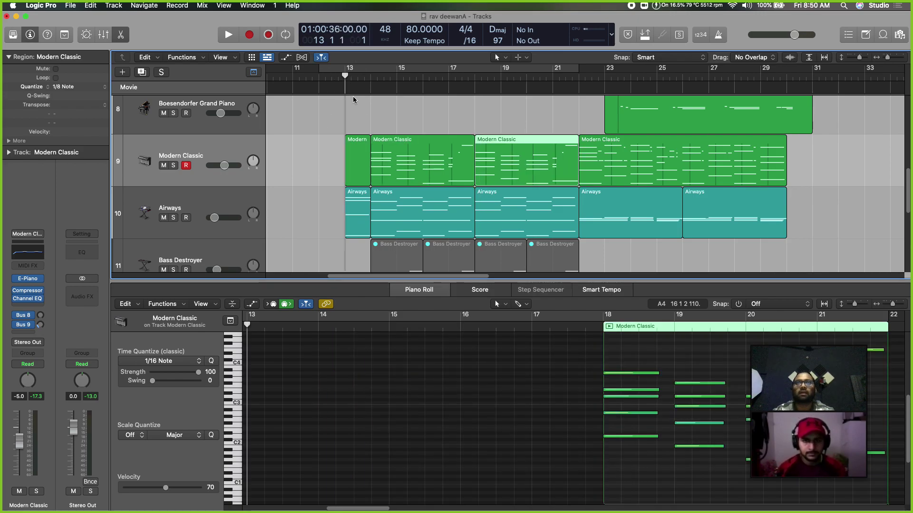
key("space")
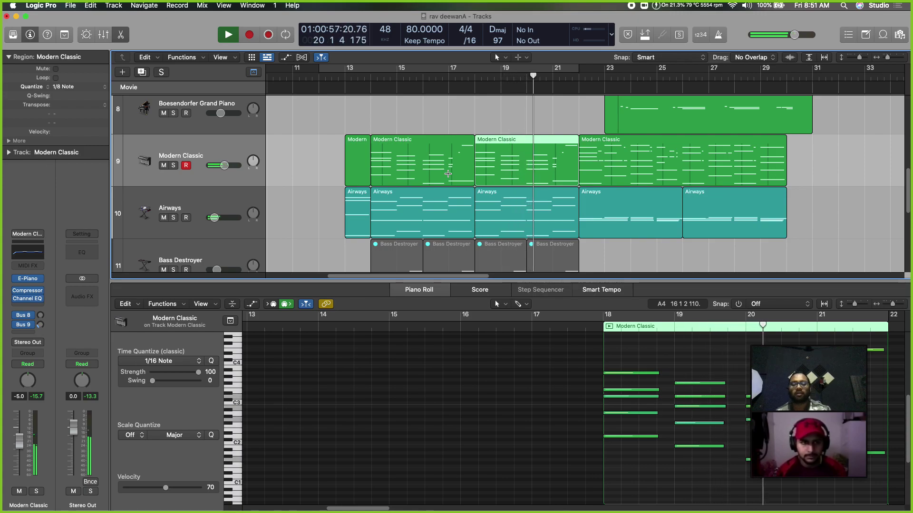
key("space")
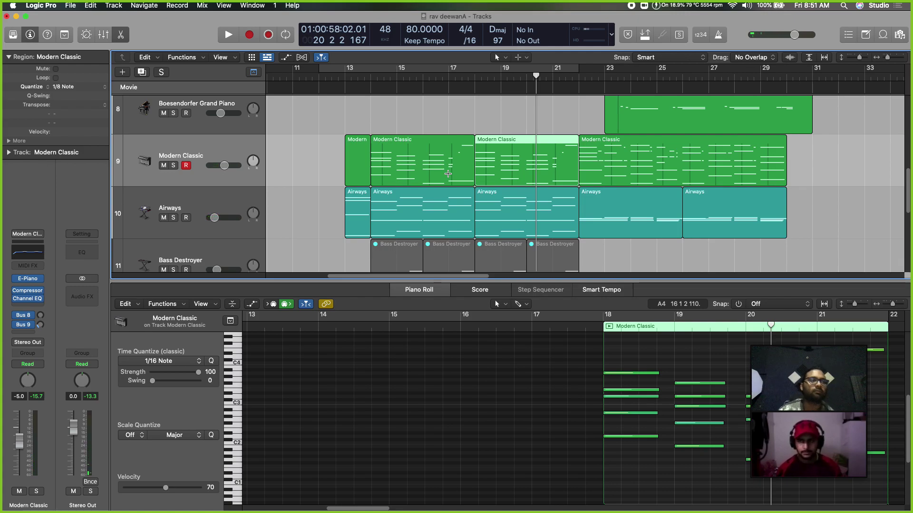
Close the Piano Roll, shrink the track heights to show the whole arrangement, and play it from bar 13
key("p")
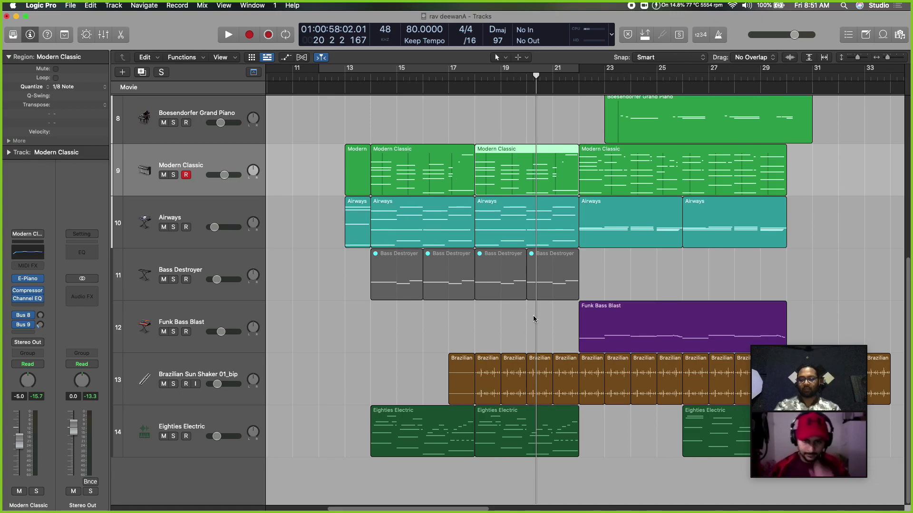
key("super+Up")
key("super+Up")
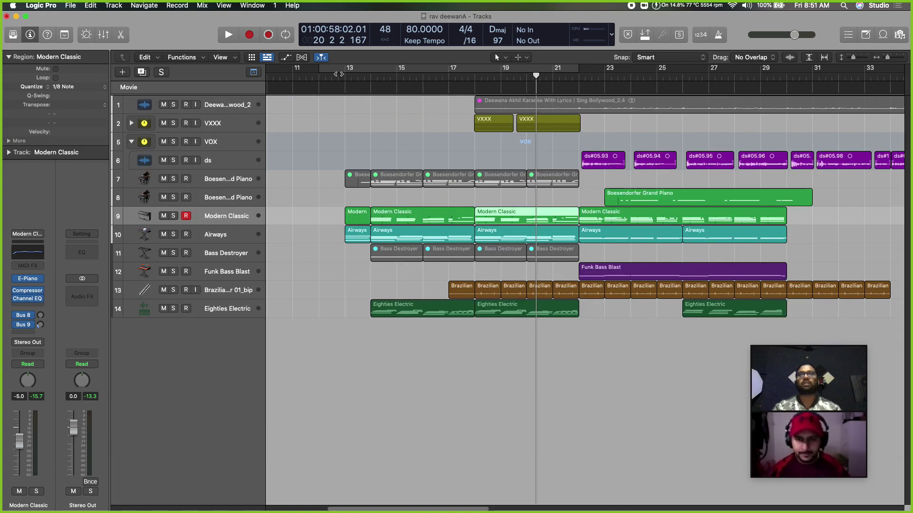
key("space")
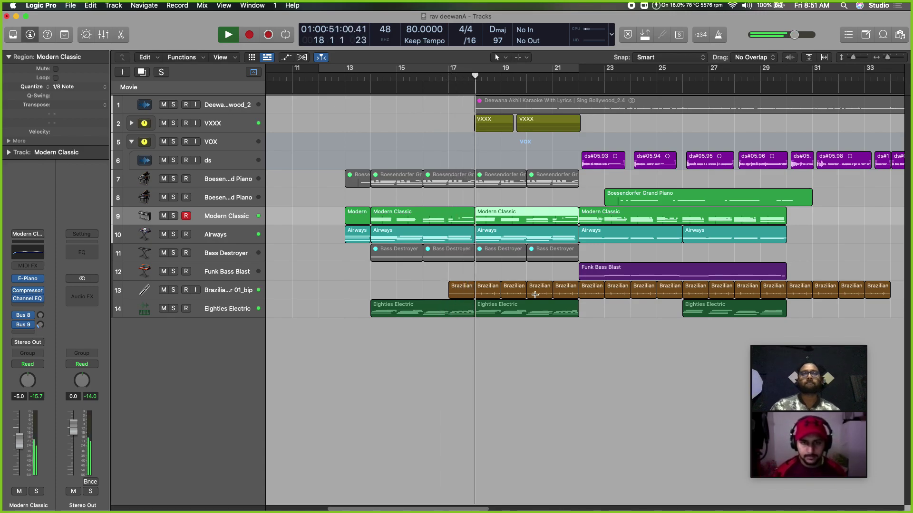
key("space")
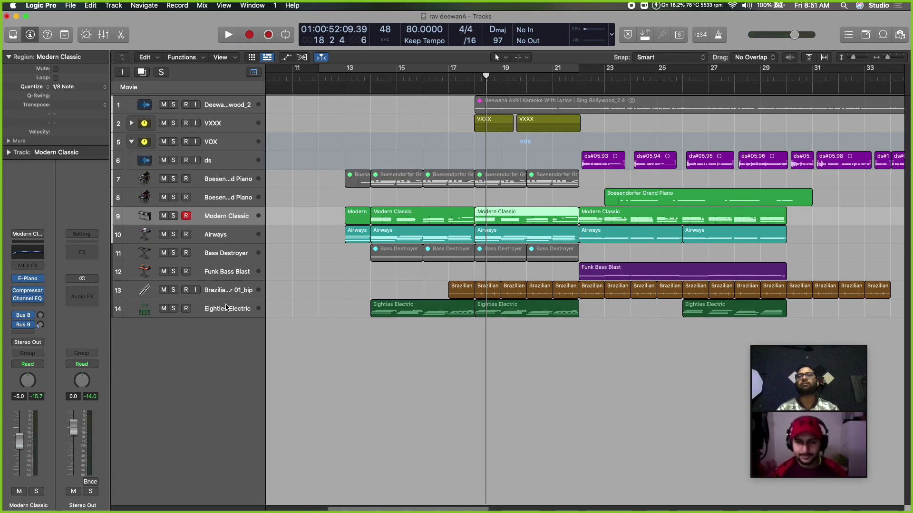
Create one software instrument track below Eighties Electric and load a stereo Sampler on it
left_click(227, 305)
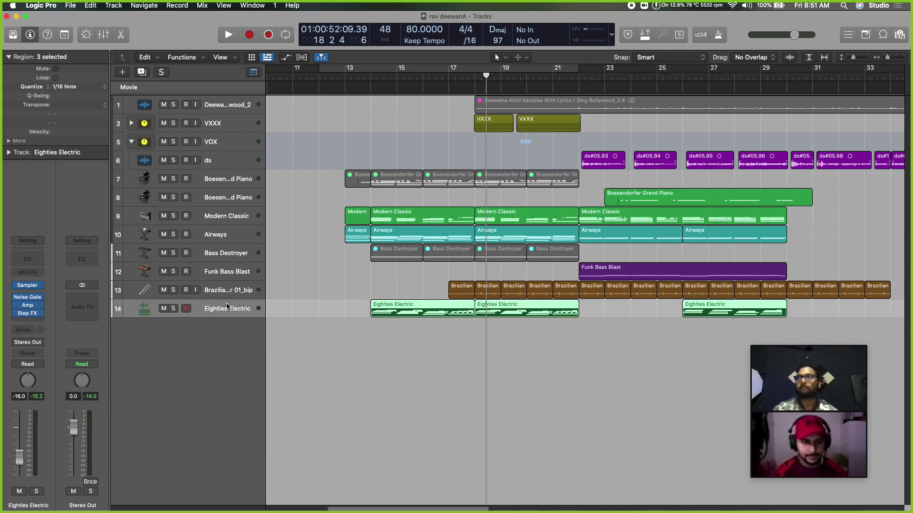
left_click(128, 72)
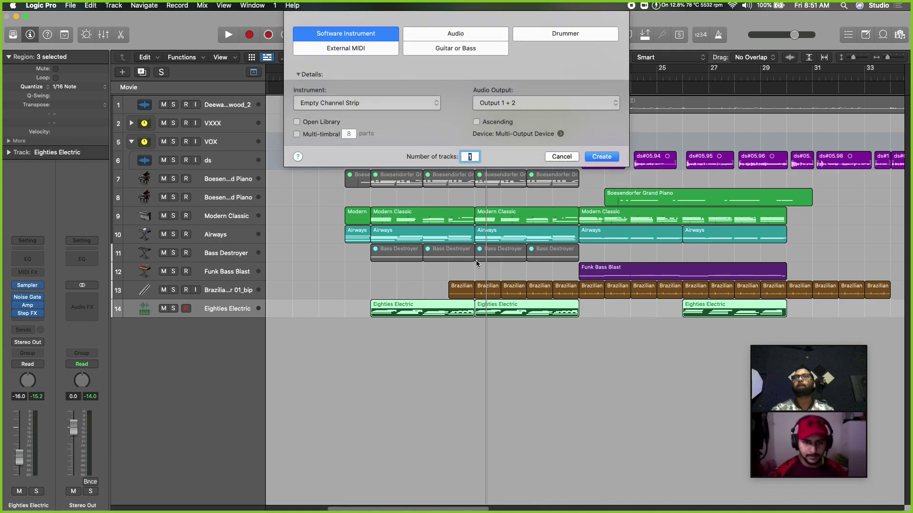
left_click(600, 159)
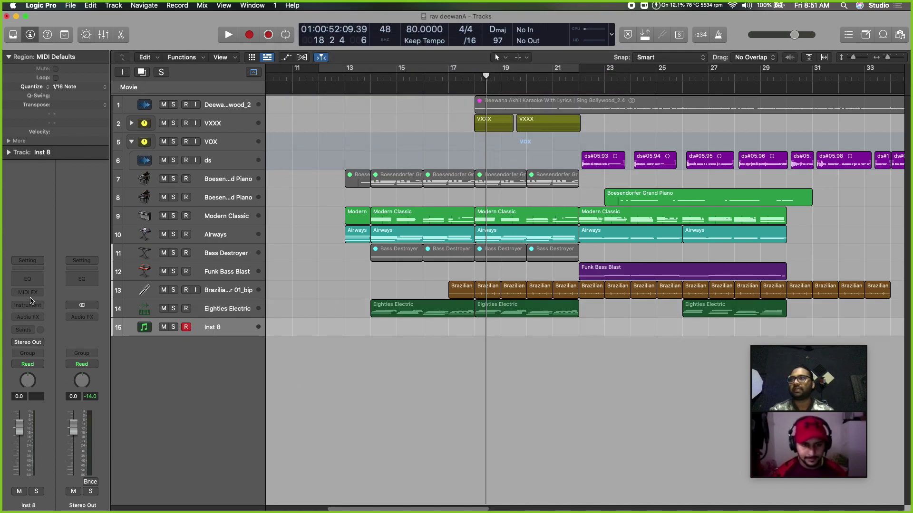
left_click(34, 308)
mouse_move(106, 334)
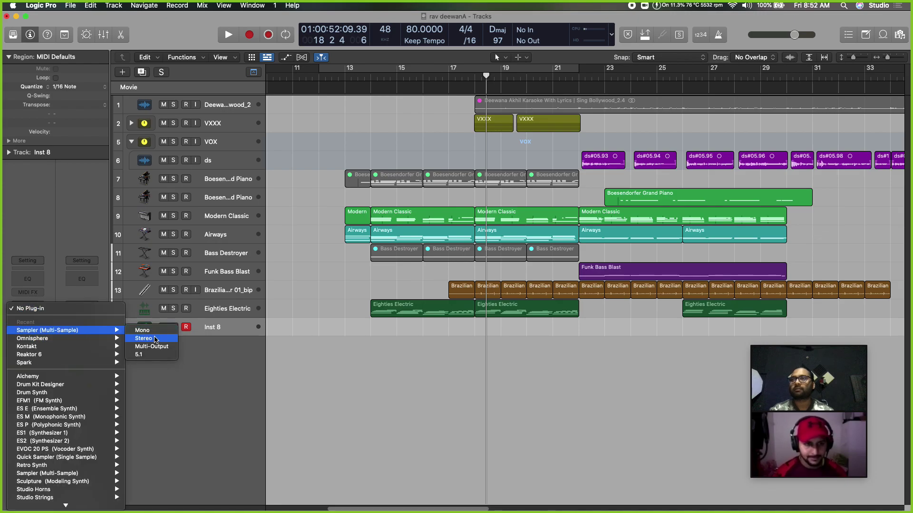
left_click(156, 340)
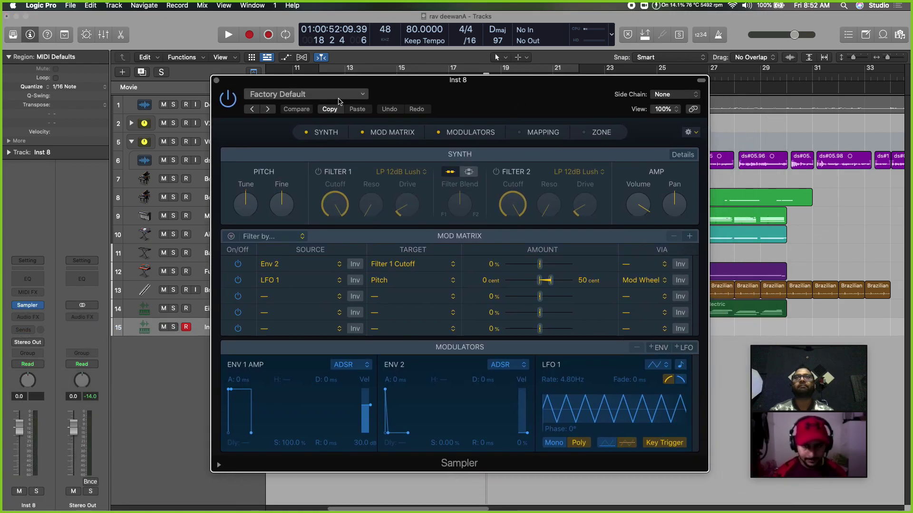
Load the Classical Flute preset from the factory orchestral woodwinds into the Sampler on the new track
left_click(341, 94)
mouse_move(372, 305)
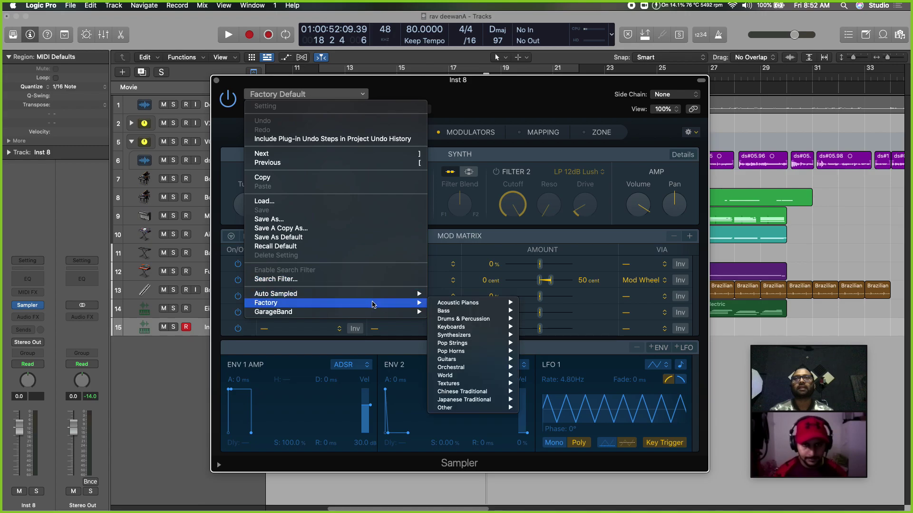
mouse_move(498, 320)
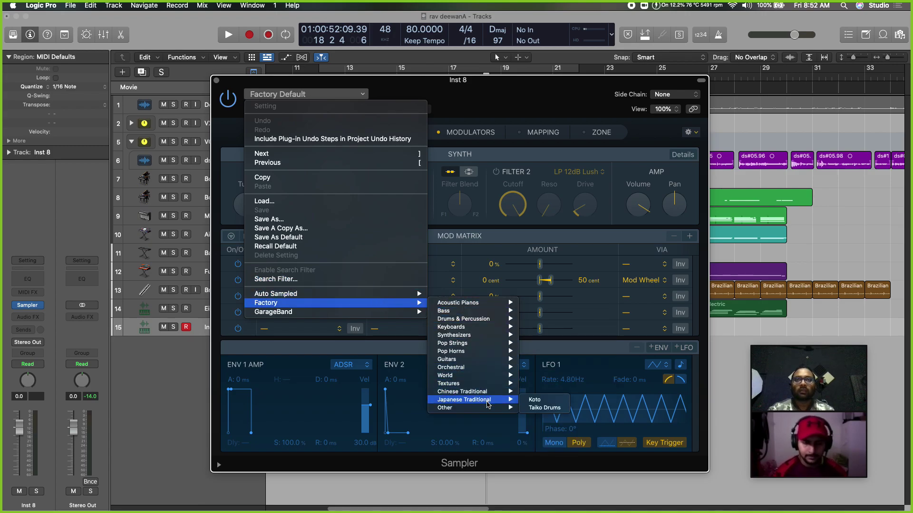
mouse_move(488, 411)
mouse_move(584, 412)
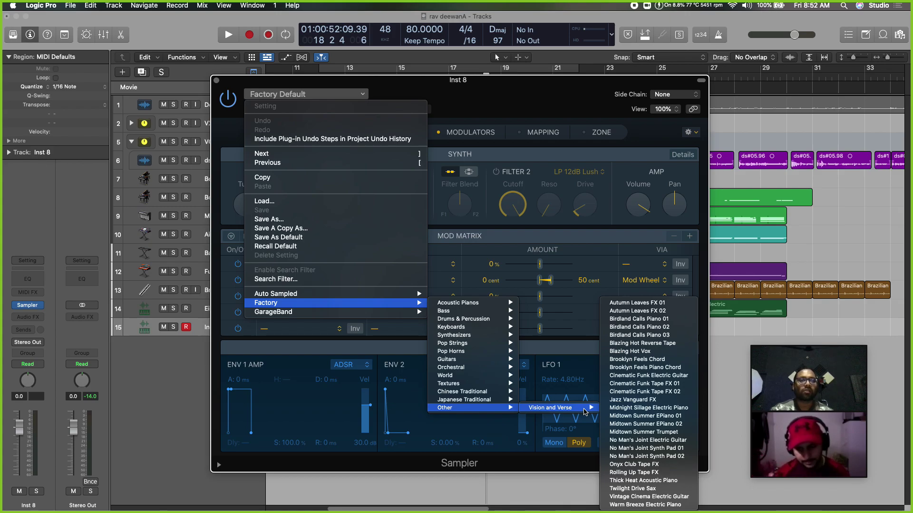
mouse_move(497, 370)
mouse_move(575, 372)
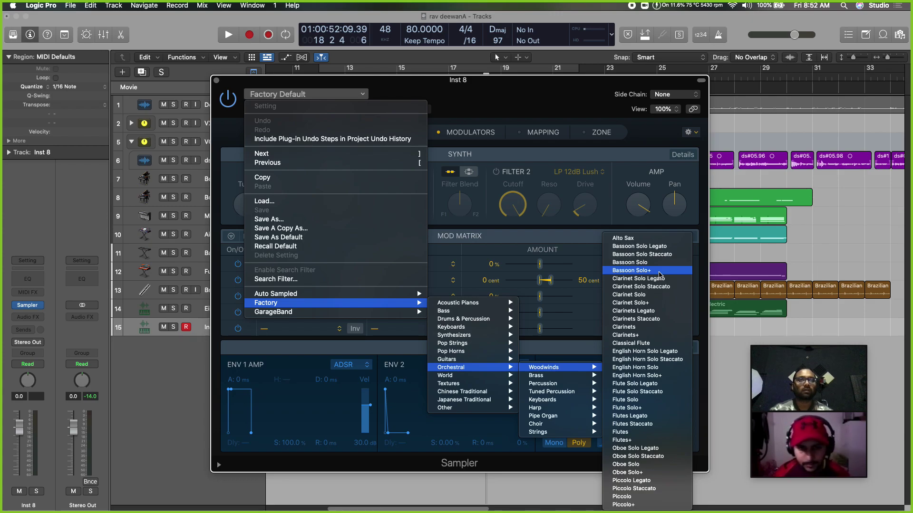
left_click(654, 343)
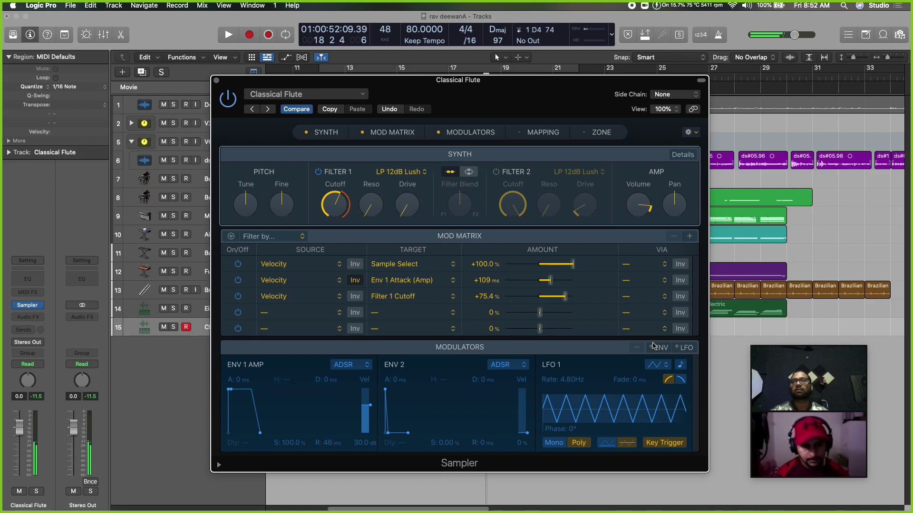
Add Step FX as an audio effect on the Classical Flute track, audition its presets and settle on My Deep Space
left_click(29, 314)
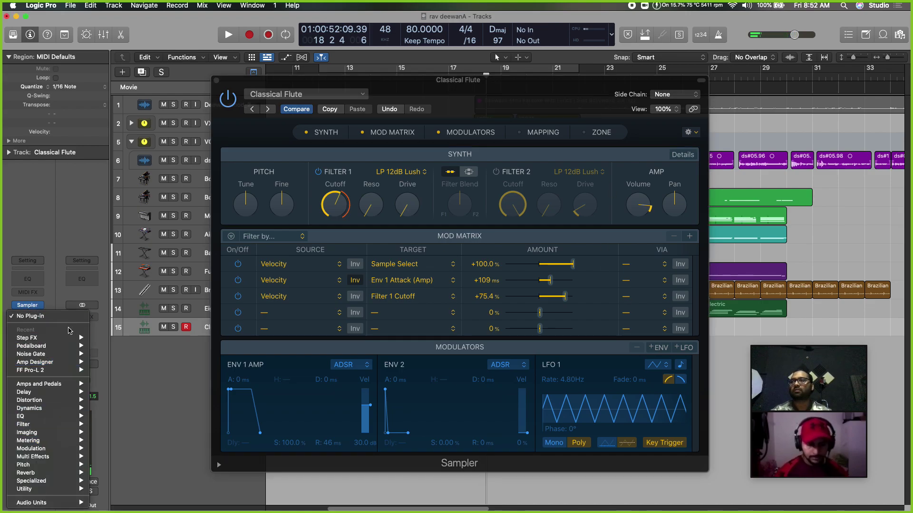
mouse_move(69, 416)
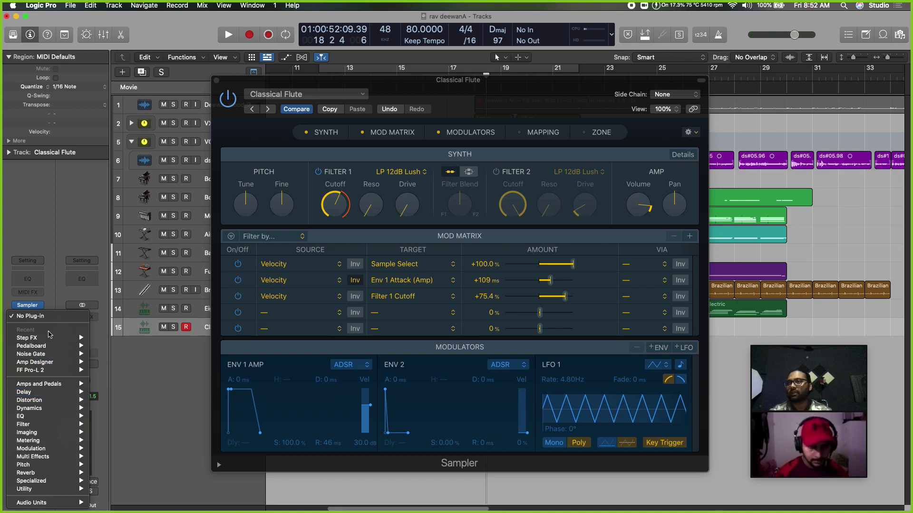
mouse_move(70, 343)
left_click(108, 338)
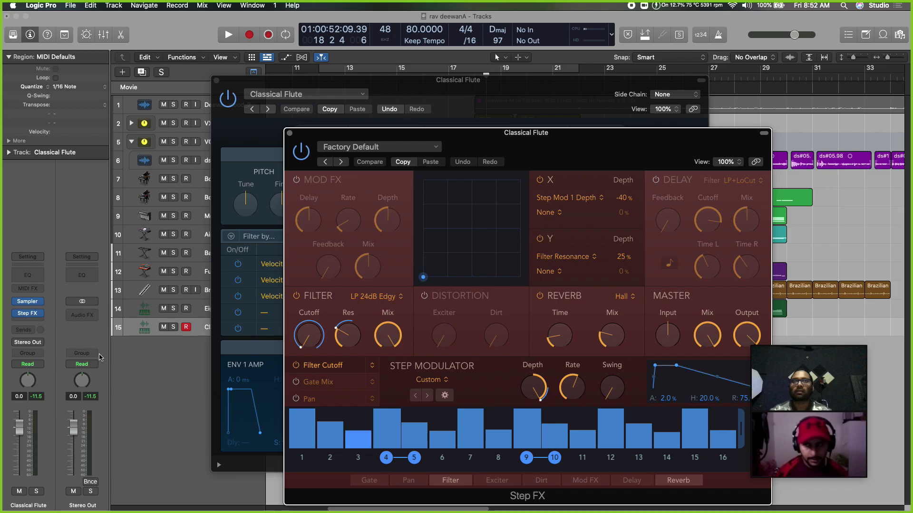
left_click(340, 162)
left_click(341, 162)
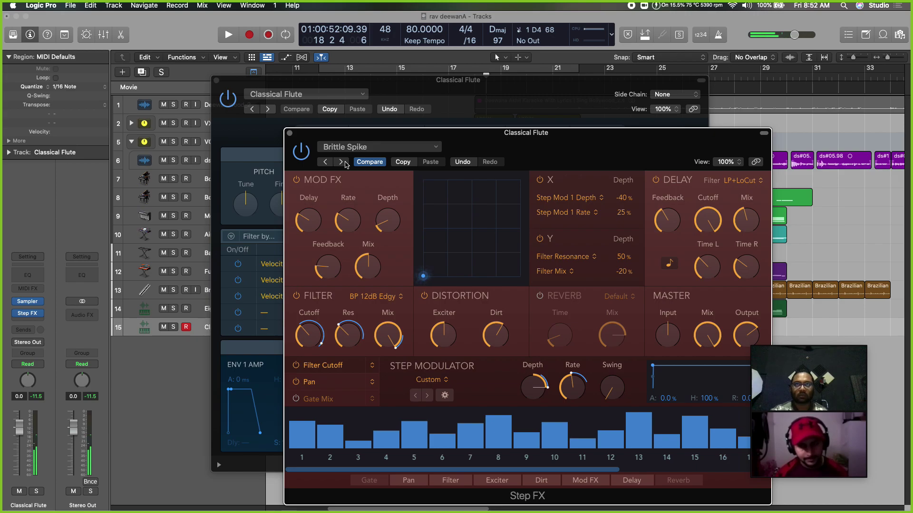
left_click(326, 162)
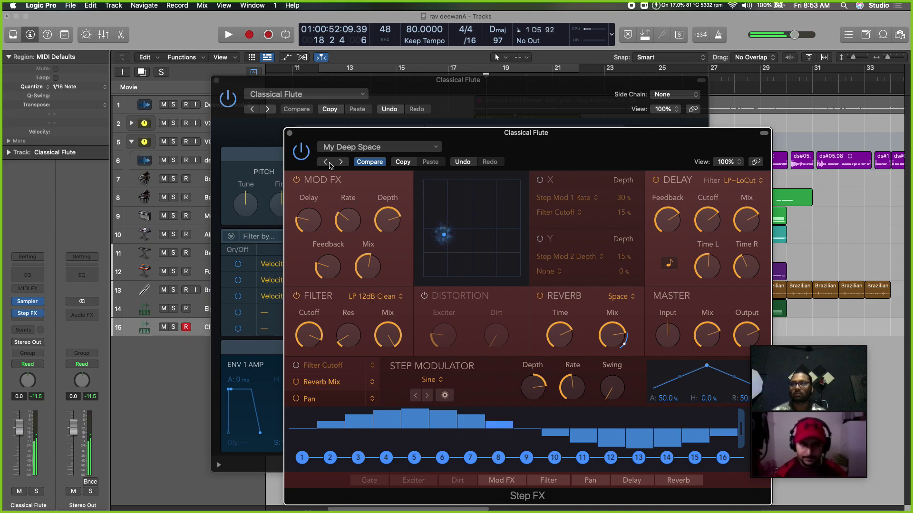
Bypass Step FX and lower the Classical Flute track's volume to -5.0 dB, closing both plug-in windows
left_click(22, 317)
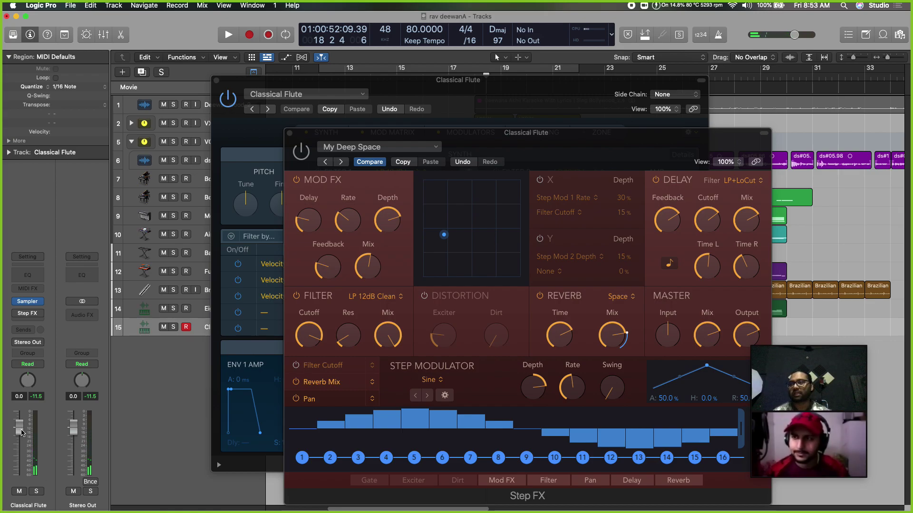
left_click_drag(21, 433, 22, 452)
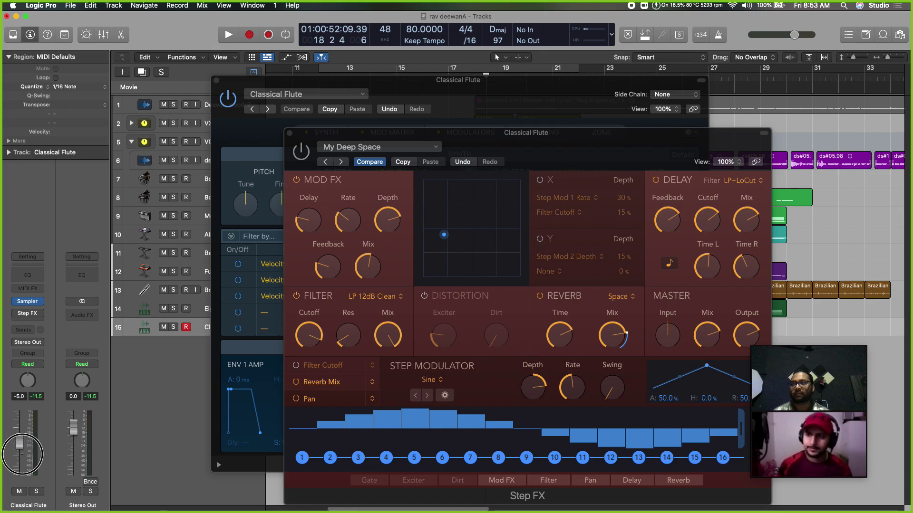
left_click(216, 80)
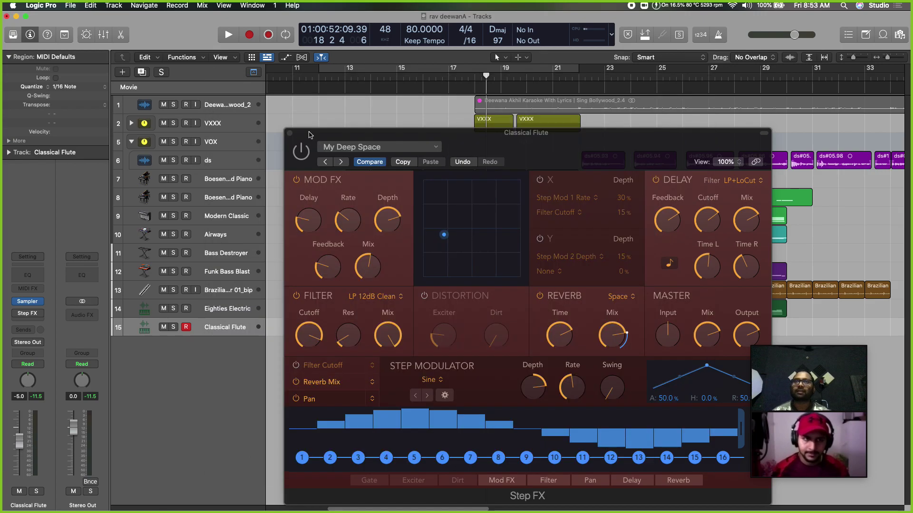
left_click(289, 133)
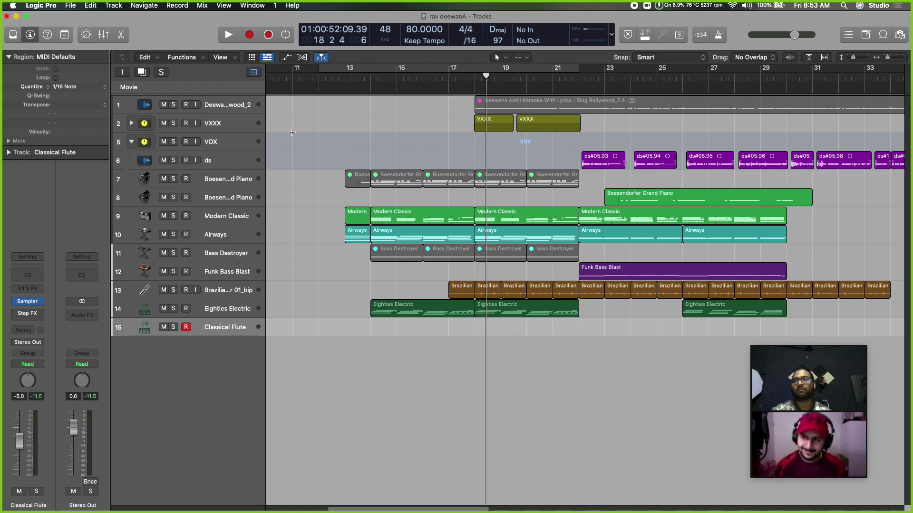
Create one software instrument track below Classical Flute and load a stereo Retro Synth on it
left_click(122, 72)
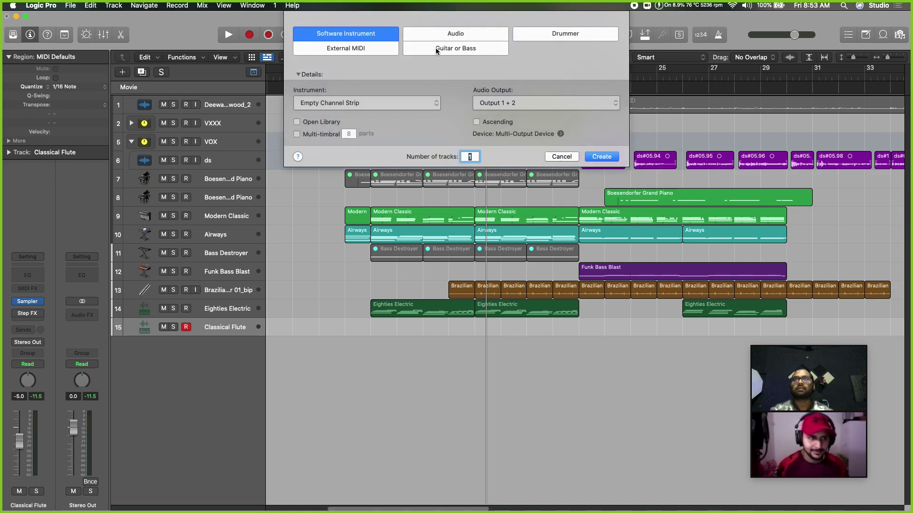
left_click(599, 156)
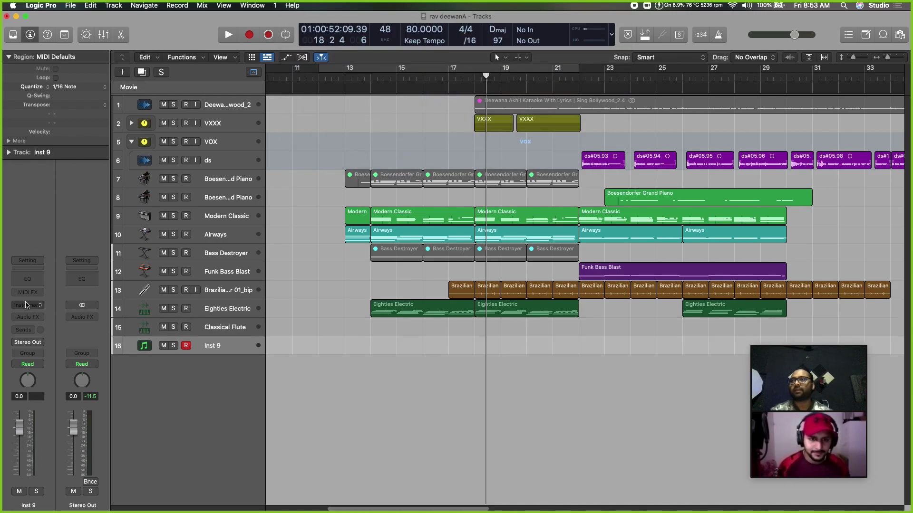
left_click(27, 305)
scroll(67, 449, "down", 5)
mouse_move(92, 385)
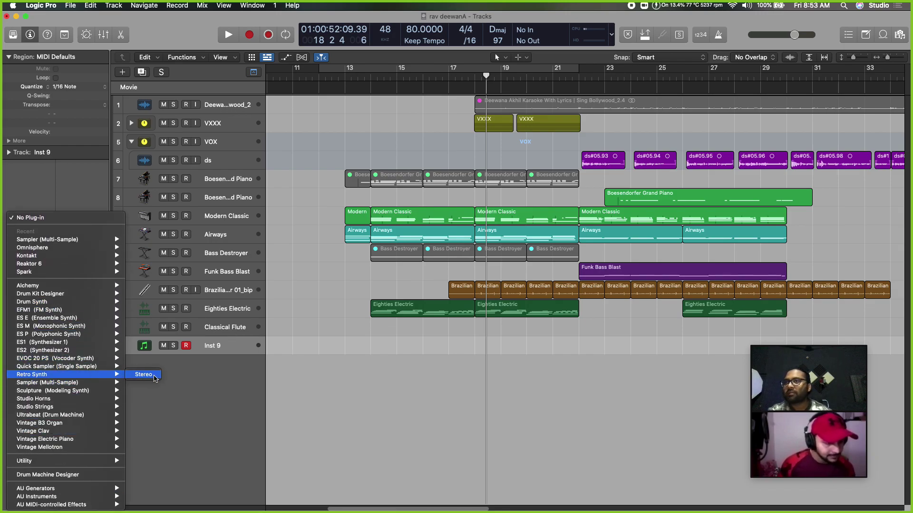
left_click(152, 375)
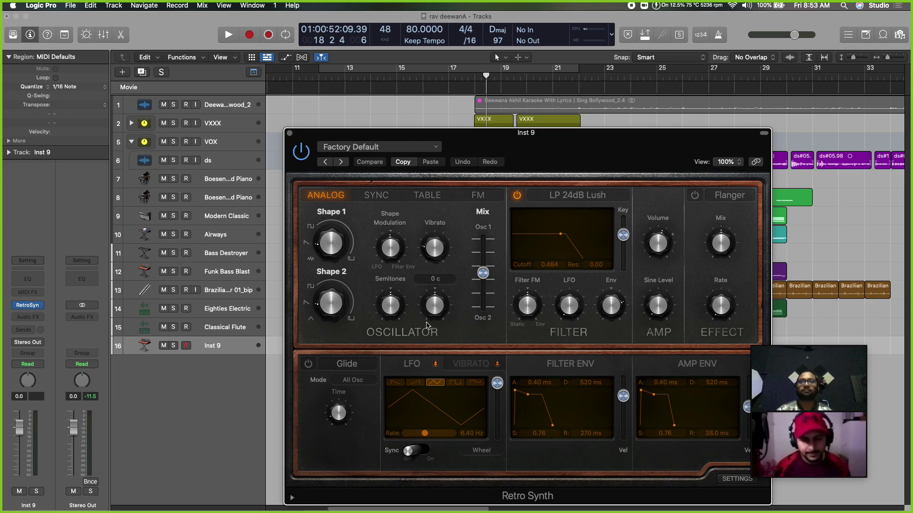
left_click_drag(546, 145, 468, 107)
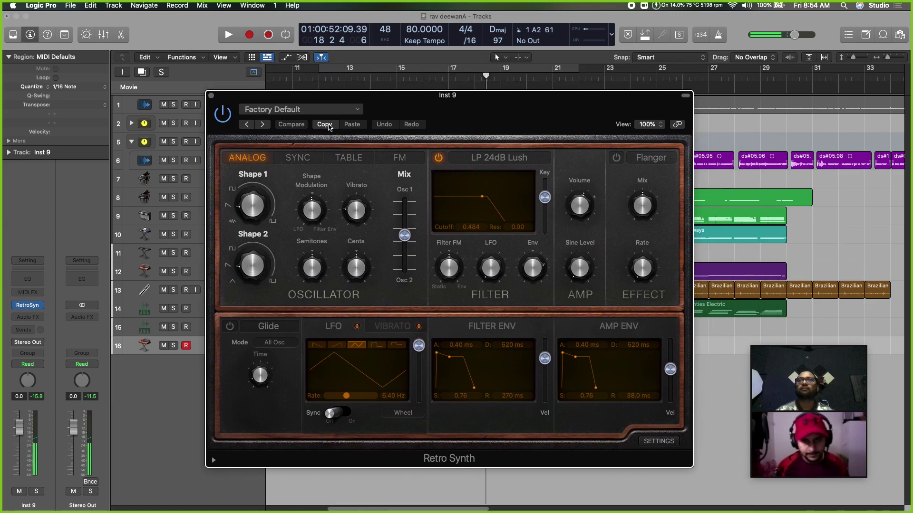
Load the Antimatter Synth lead preset in Retro Synth and lower the track's volume to -7.0 dB
left_click(304, 109)
mouse_move(394, 301)
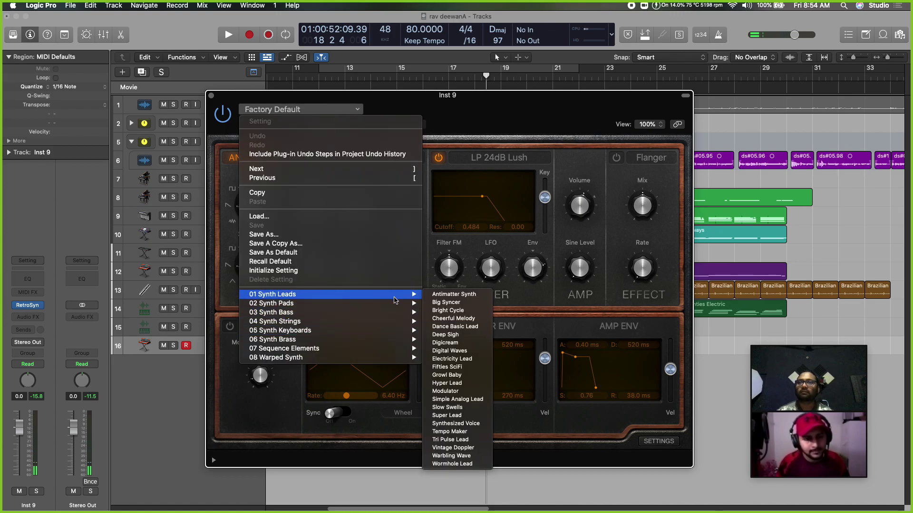
left_click(451, 295)
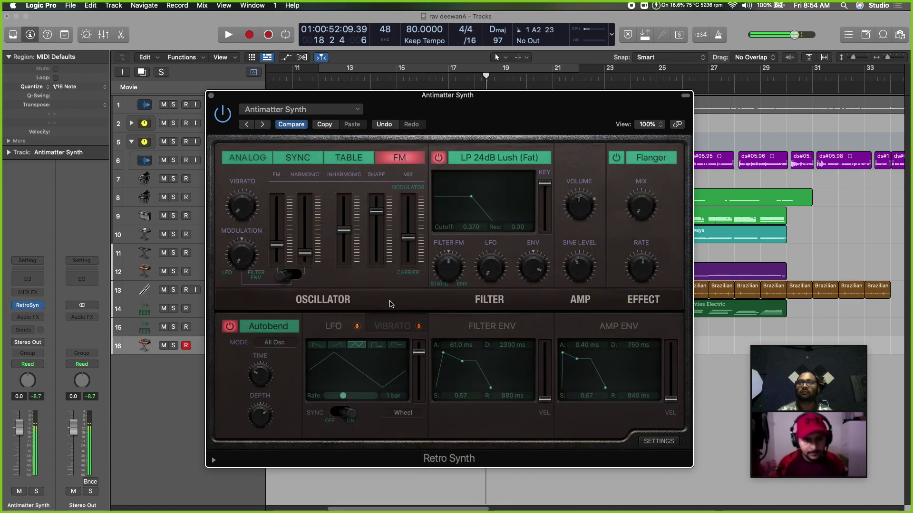
mouse_move(19, 428)
left_mouse_down()
mouse_move(19, 460)
mouse_move(19, 446)
left_mouse_up()
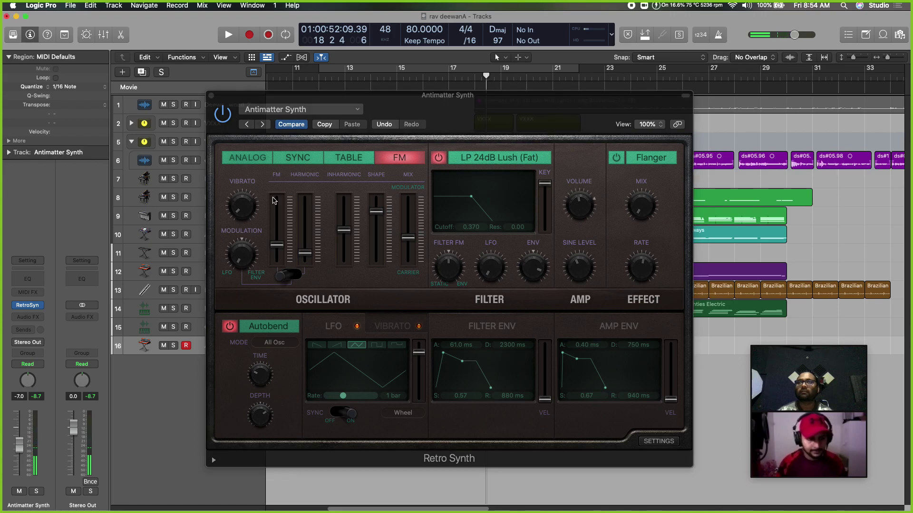
Audition the following Retro Synth lead presets, settle on Cheerful Melody and close the synth window
left_click(263, 125)
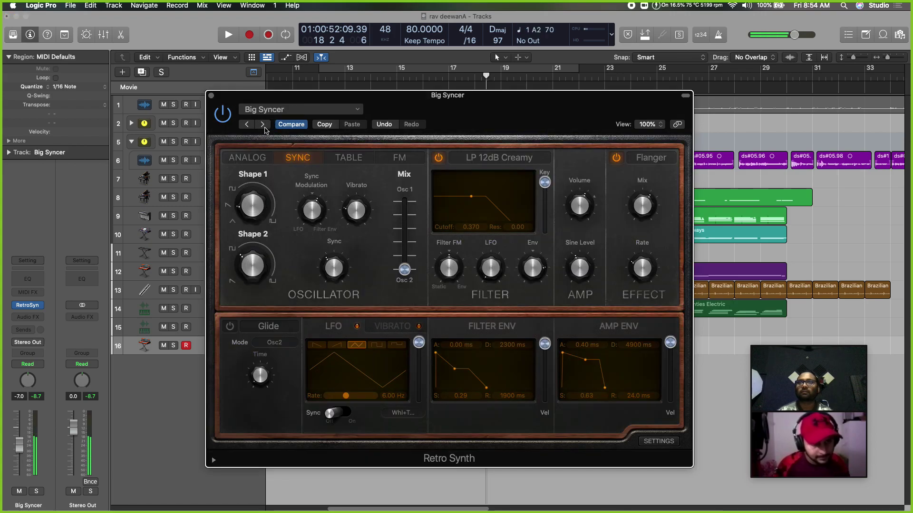
left_click(262, 124)
left_click(263, 124)
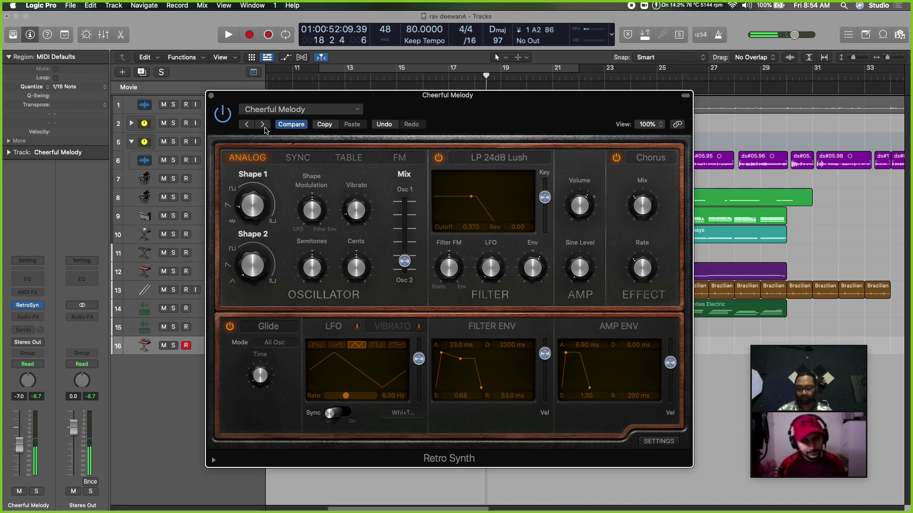
left_click(211, 95)
Group the Classical Flute and Cheerful Melody tracks into a summing stack and select Classical Flute inside it
left_click(234, 327)
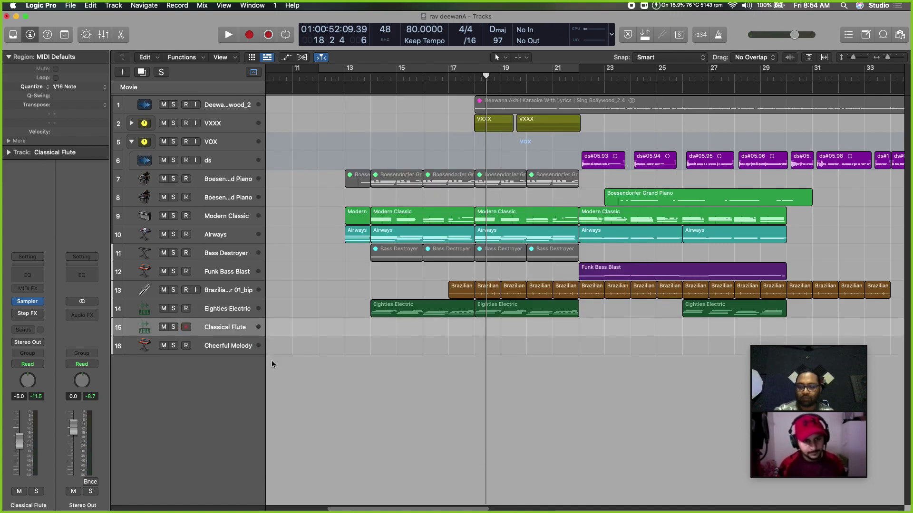
left_click(245, 353, "shift")
key("super+shift+d")
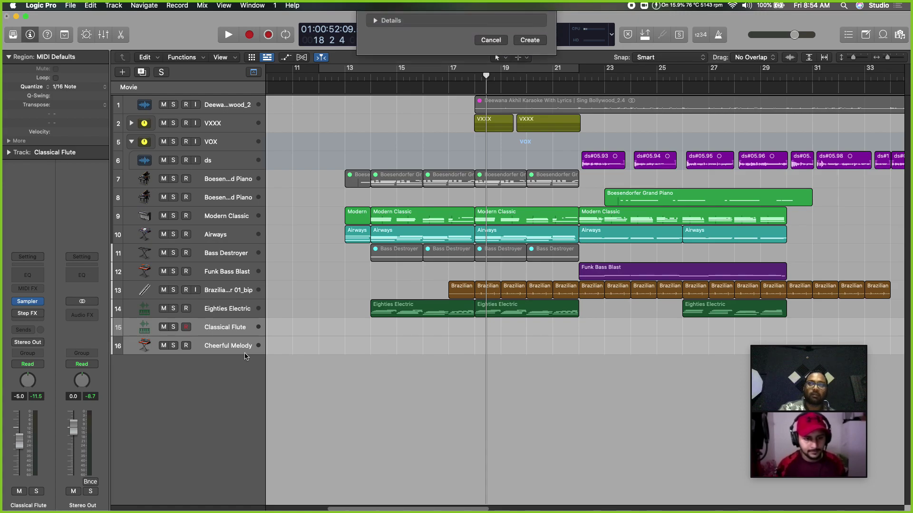
left_click(534, 82)
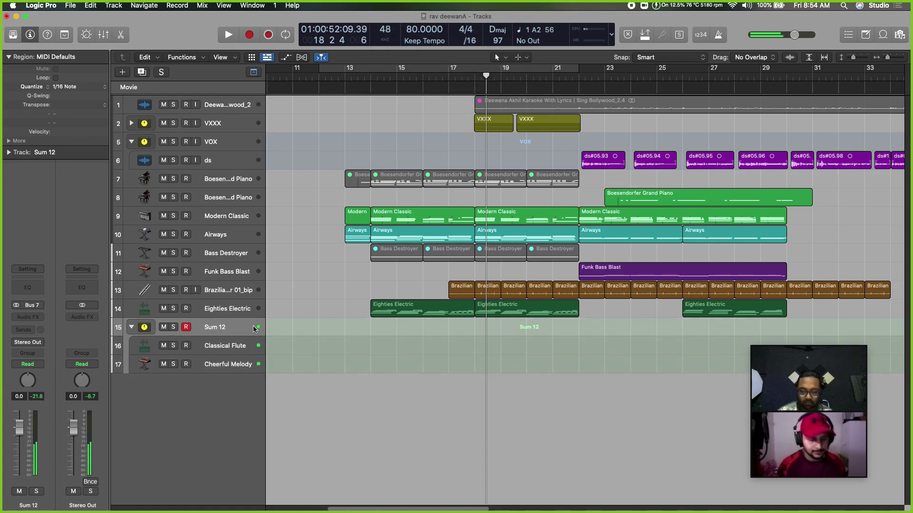
left_click(235, 365)
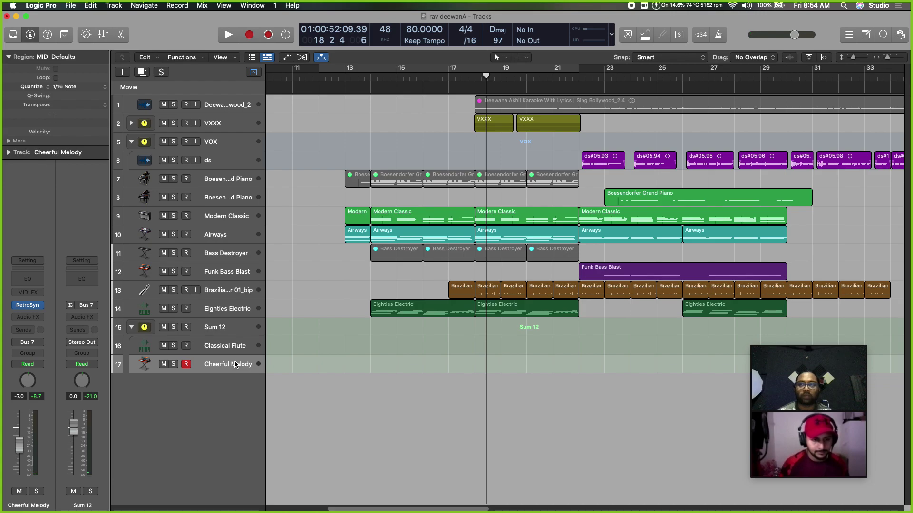
left_click(236, 353)
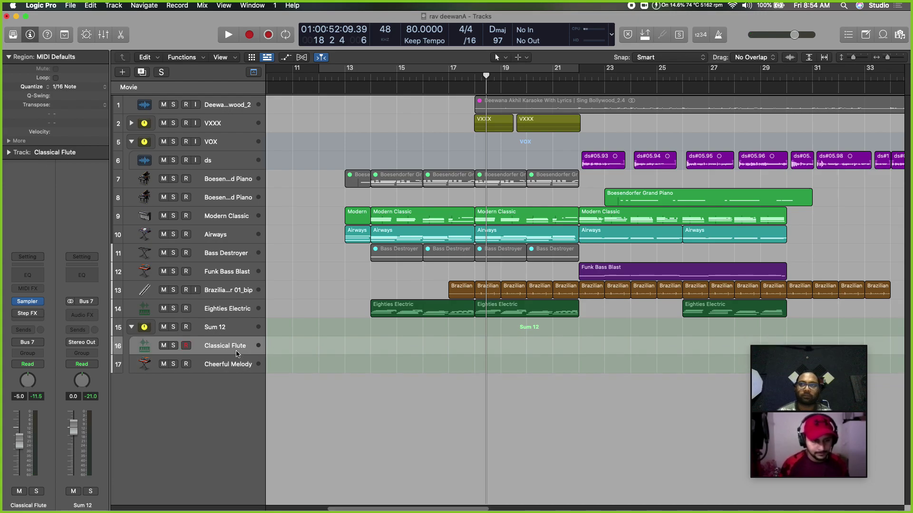
left_click(28, 288)
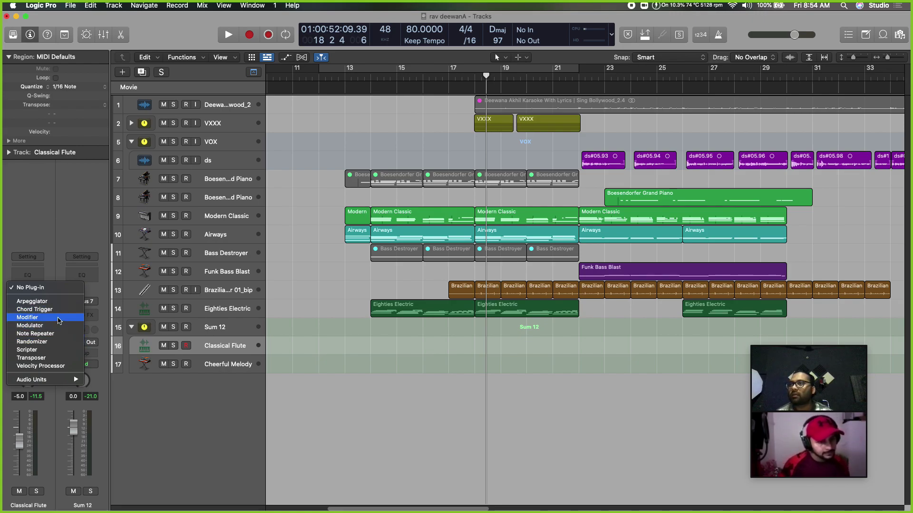
left_click(59, 318)
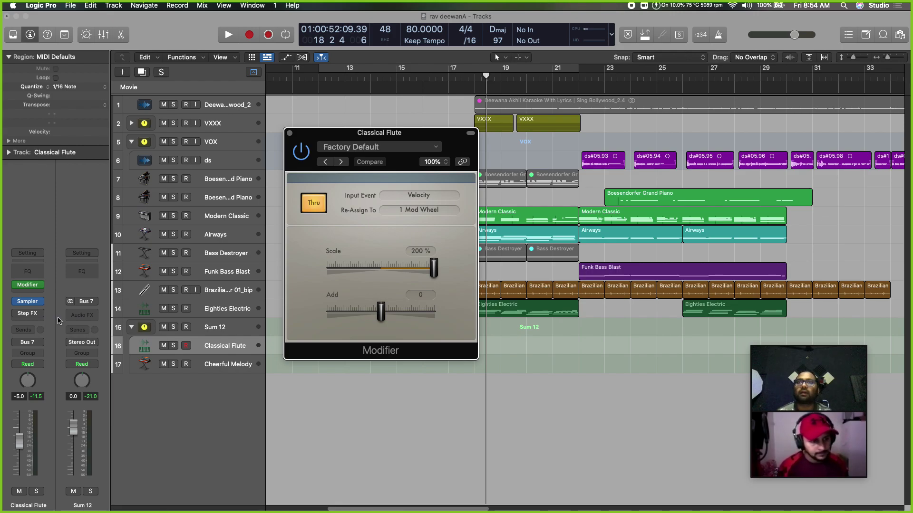
left_click(41, 301)
left_click(7, 267)
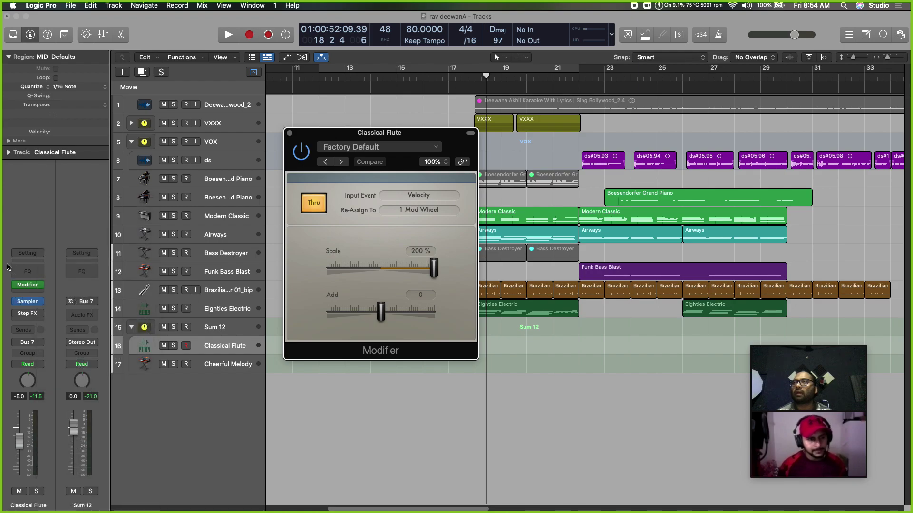
Replace the Modifier on the Classical Flute track with a Transposer and set its transposition to 12 semitones
left_click(40, 286)
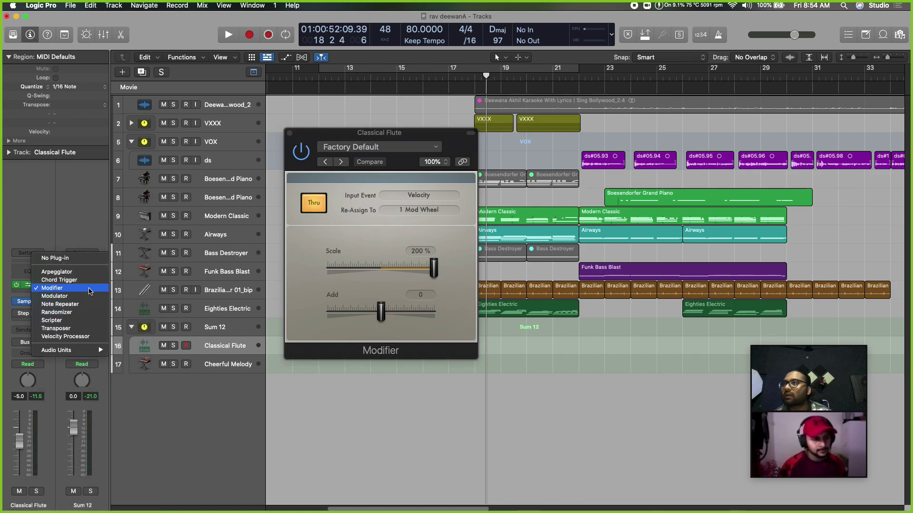
left_click(83, 333)
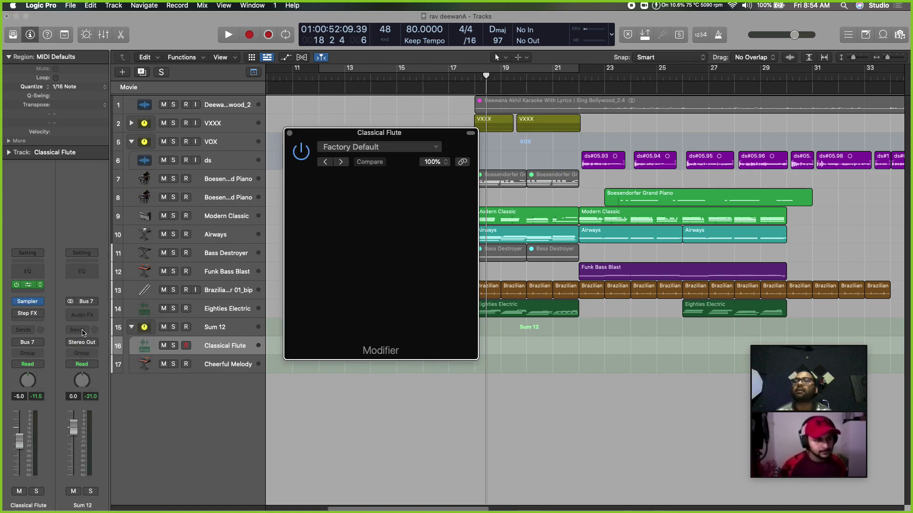
left_click_drag(383, 211, 410, 231)
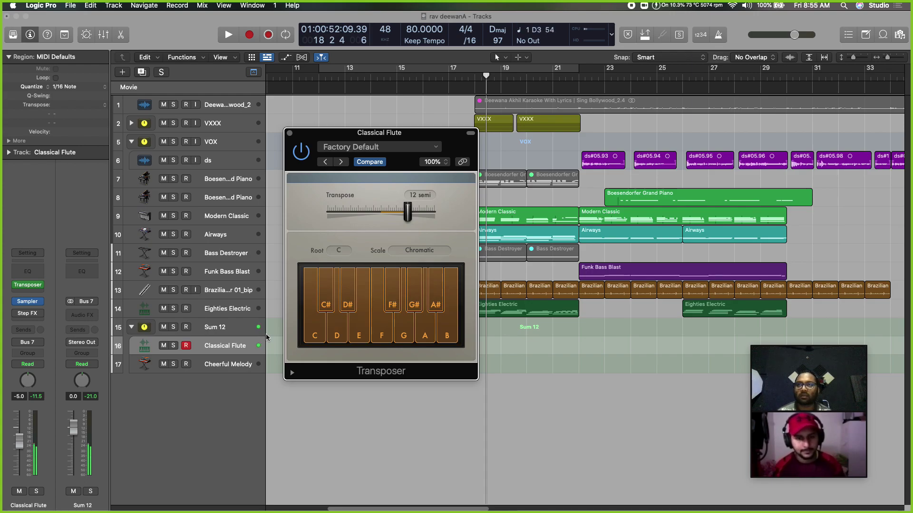
Compare the Classical Flute with the Transposer bypassed and active, select the Sum 12 stack and close the plug-in window
left_click(302, 155)
left_click(301, 155)
left_click(229, 330)
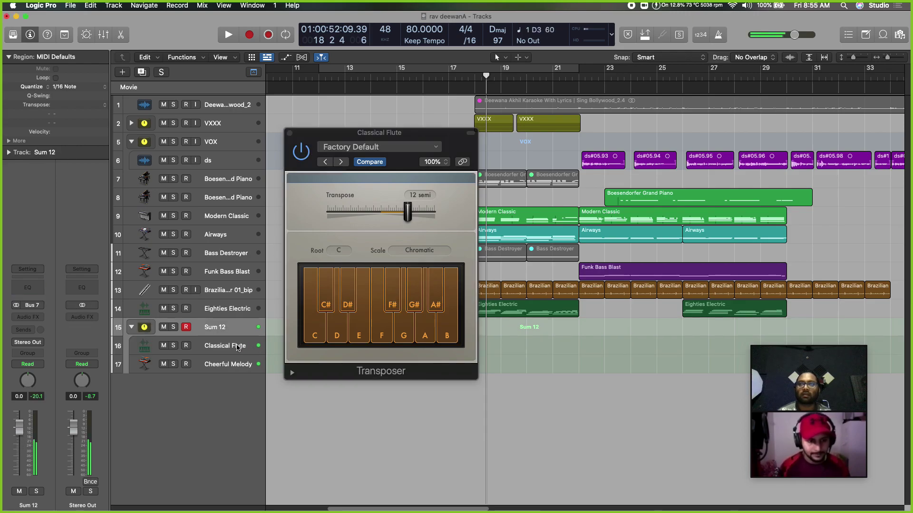
left_click(290, 134)
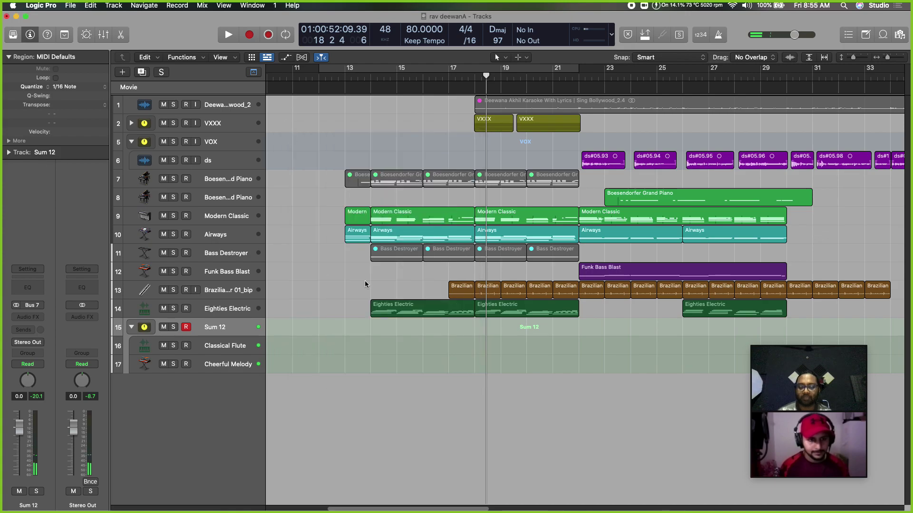
In the mixer, pan Classical Flute to -24 and Cheerful Melody to +22, and set their volumes to -7.0 and -6.0 dB
key("x")
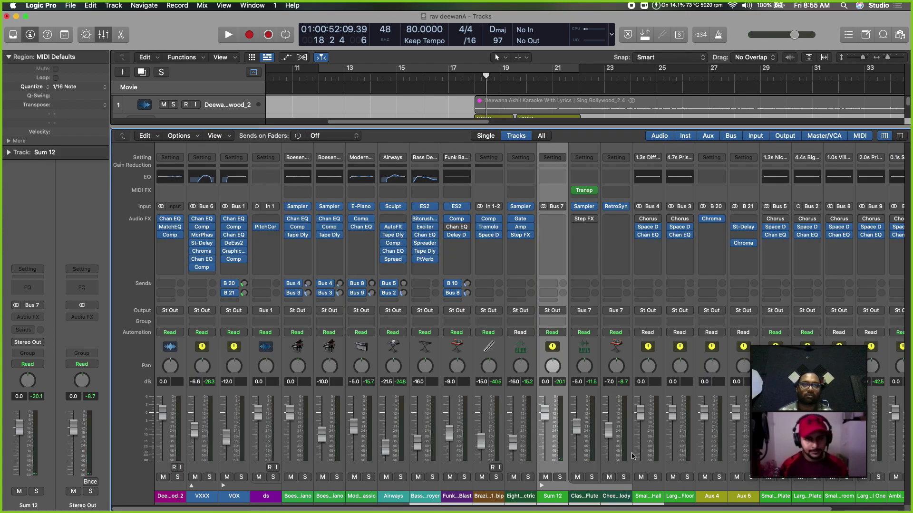
left_click_drag(585, 373, 616, 352)
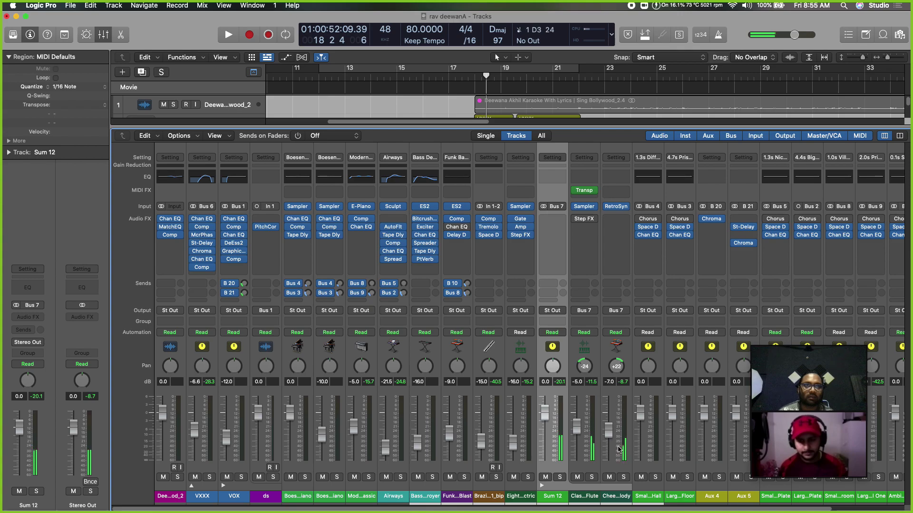
left_click_drag(612, 439, 579, 440)
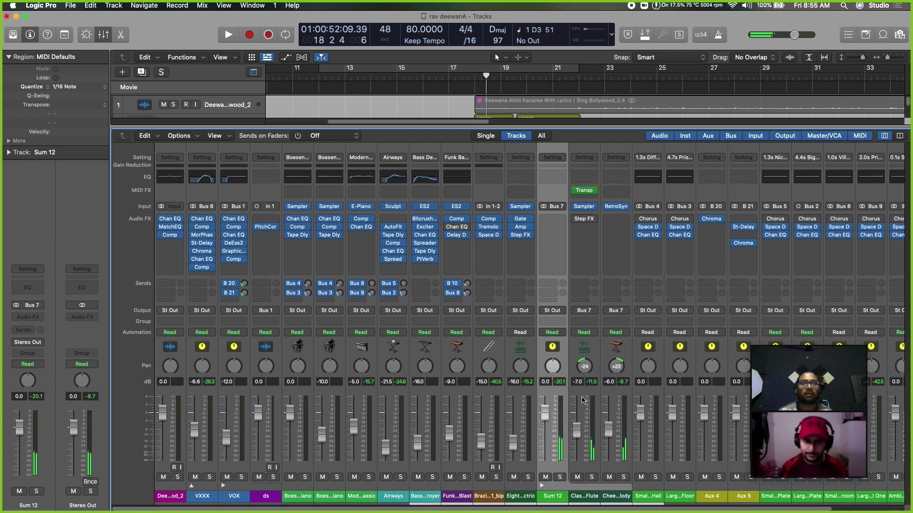
Move the Step FX from Classical Flute to the Sum 12 channel strip, activate it and raise its master mix
left_click_drag(584, 219, 550, 222)
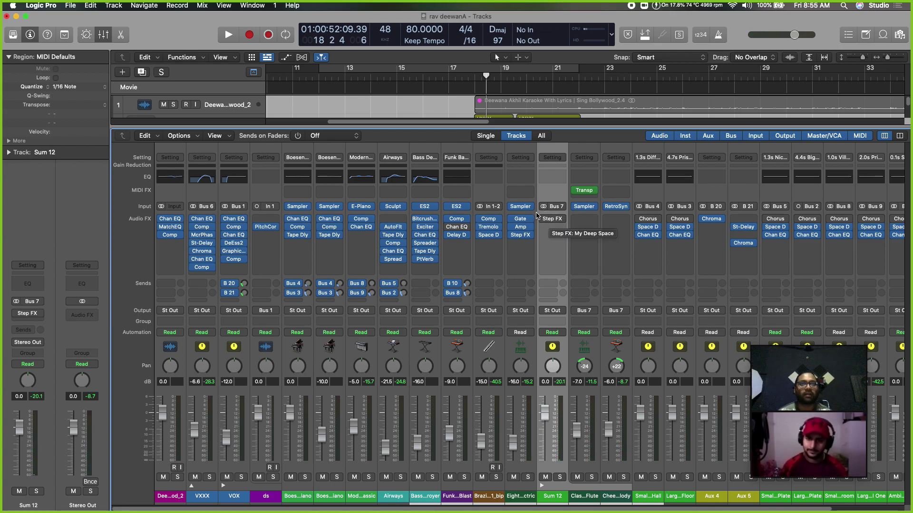
left_click(546, 223)
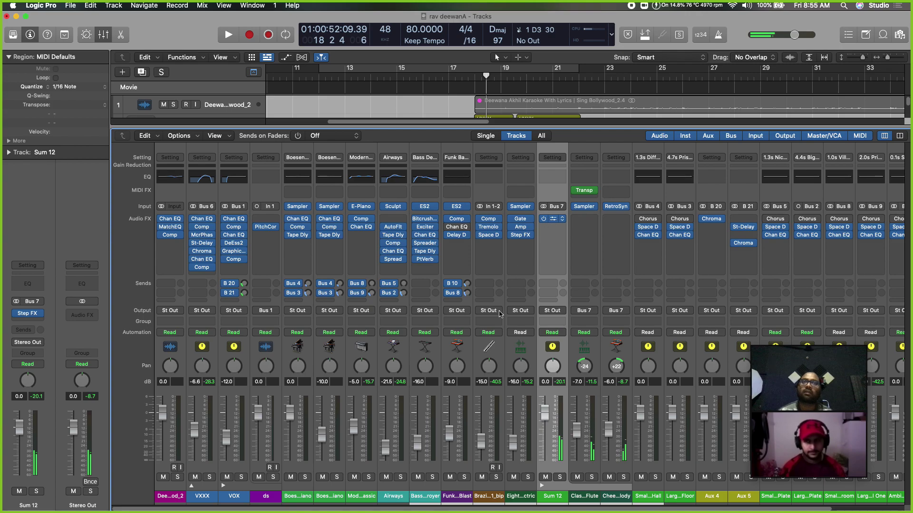
left_click(552, 219)
left_click_drag(616, 150, 479, 98)
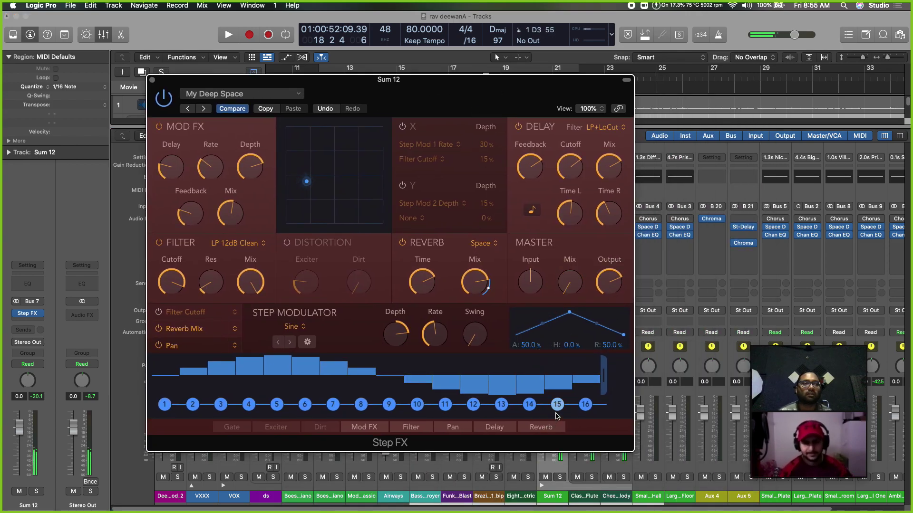
left_click_drag(566, 285, 568, 253)
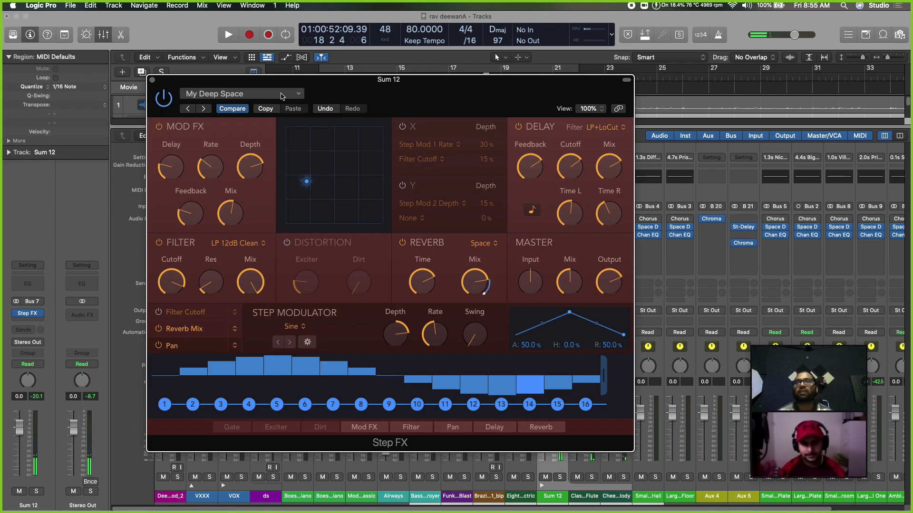
Audition the following Step FX presets, settle on Bubbling Shimmer, reduce its master mix and close the plug-in window
left_click(203, 109)
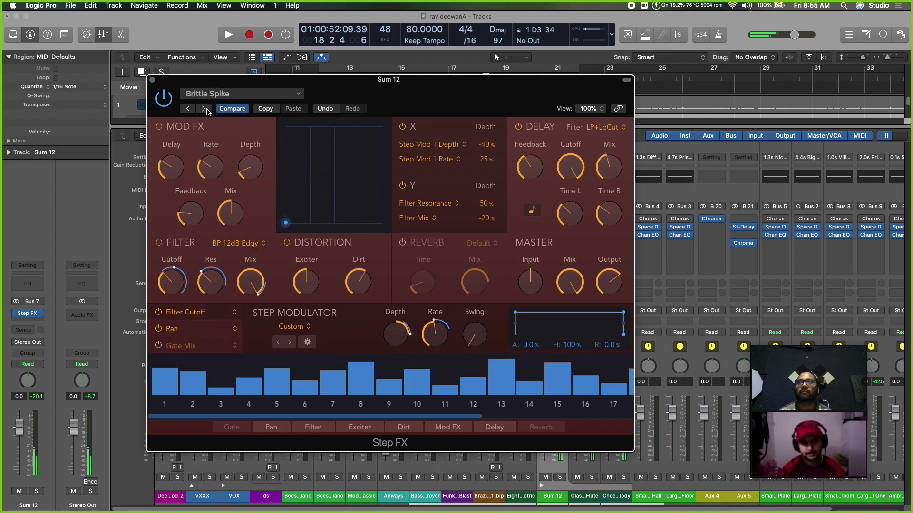
left_click(203, 109)
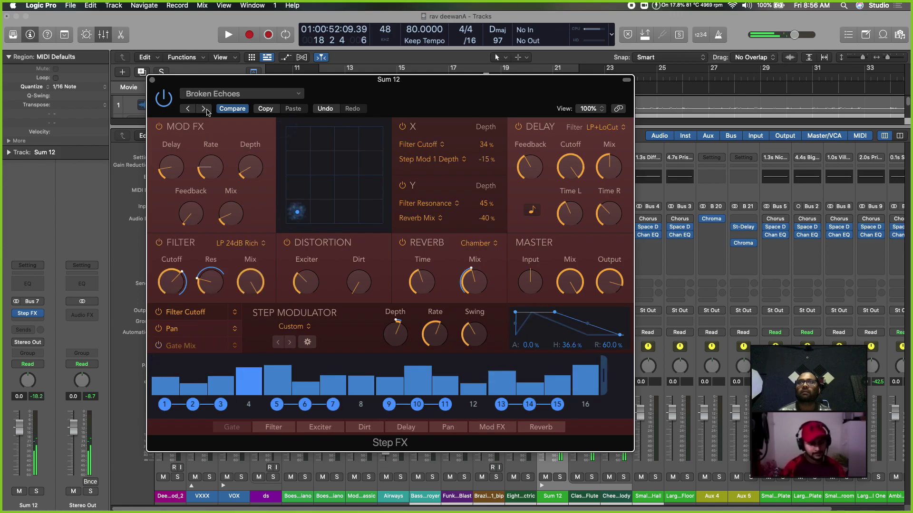
left_click(203, 109)
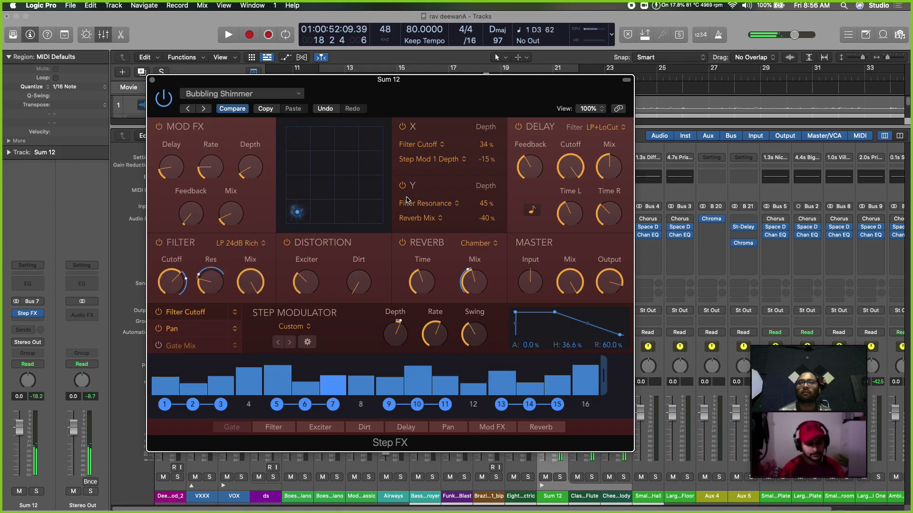
left_click_drag(560, 284, 558, 328)
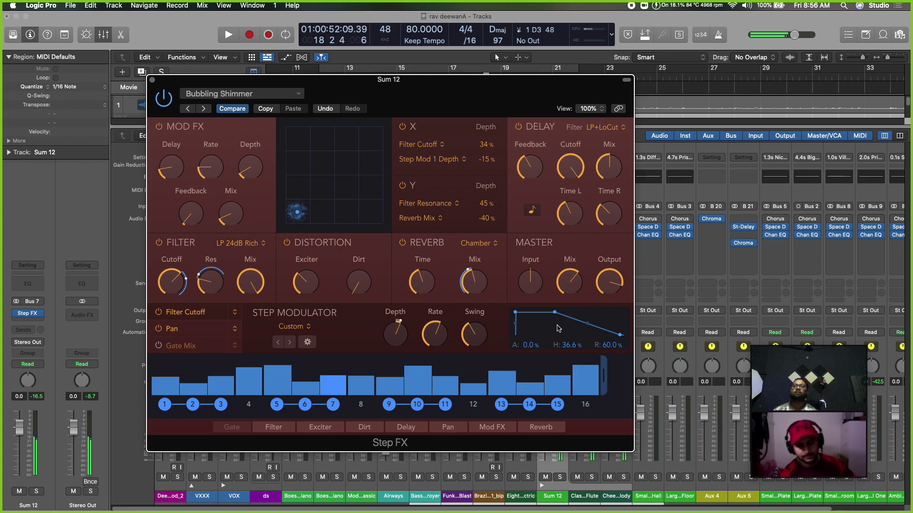
left_click(152, 80)
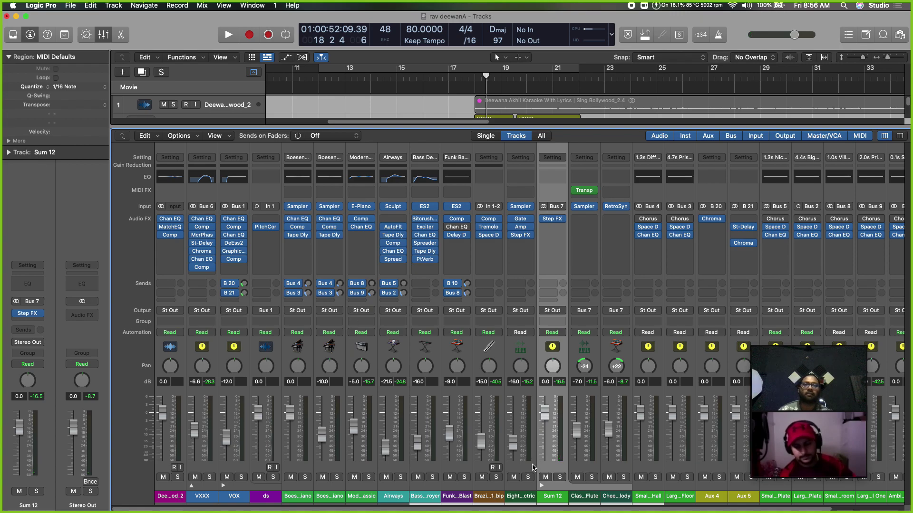
Rename the Sum 12 stack as M FLUTE, collapse it in the mixer and save the project
double_click(553, 496)
type("M FLUTE")
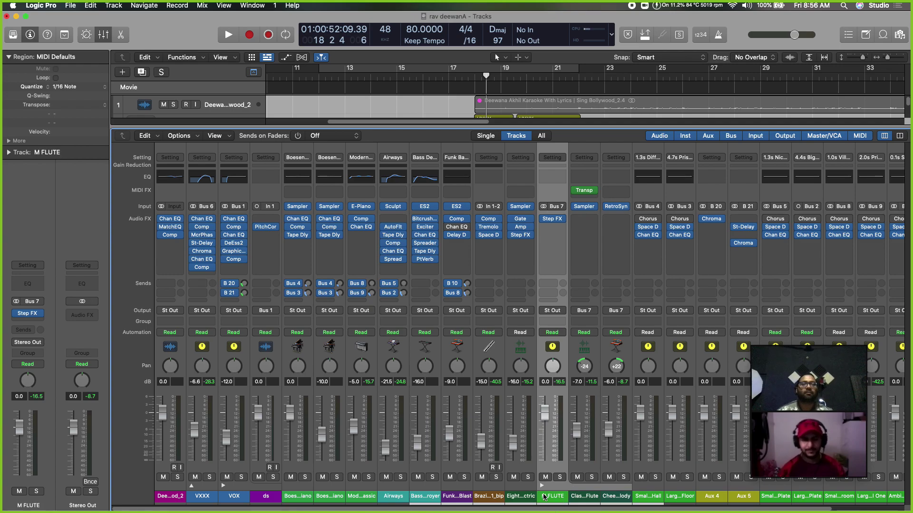
left_click(543, 486)
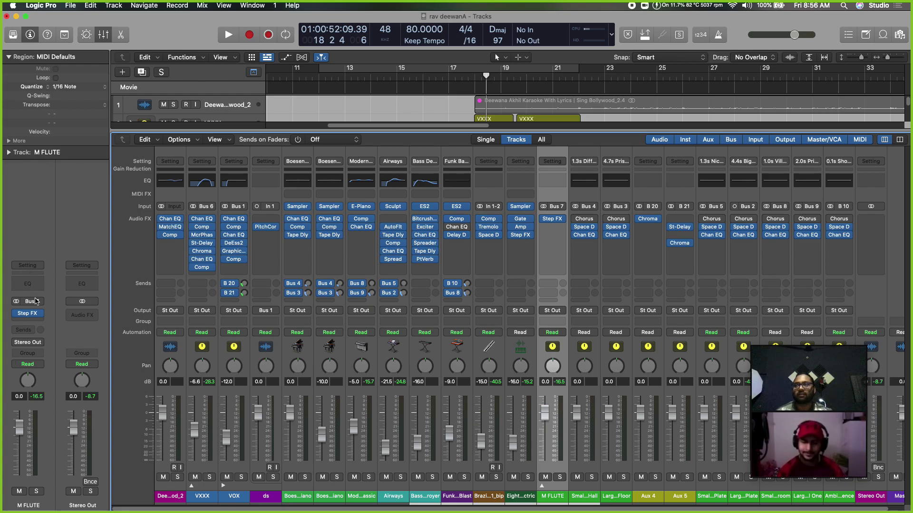
left_click(27, 265)
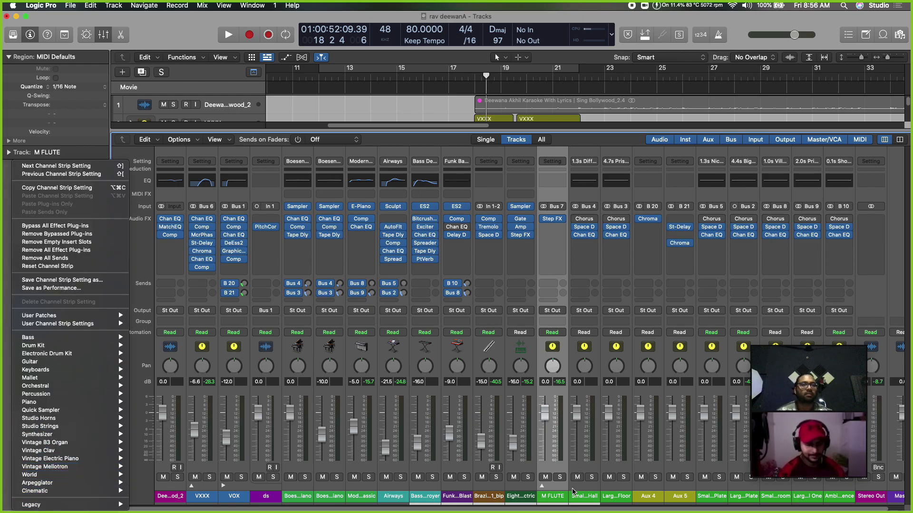
left_click(555, 490)
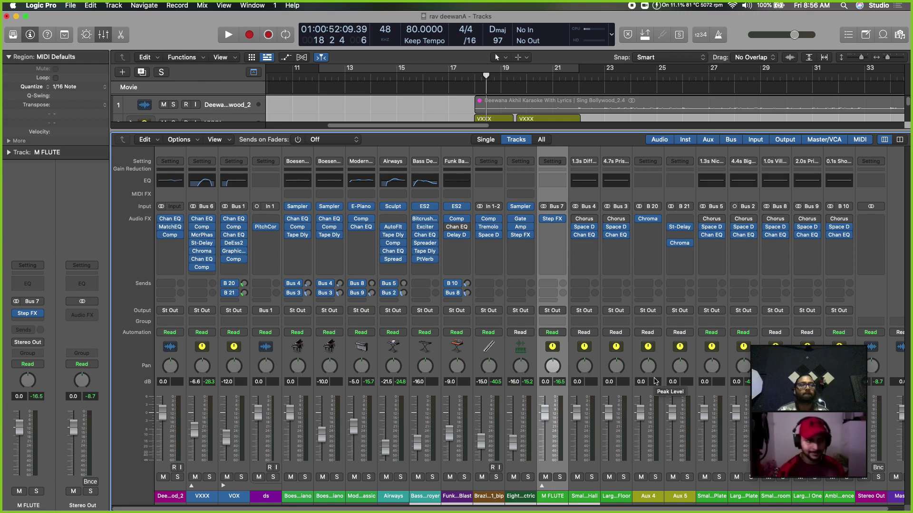
key("super+s")
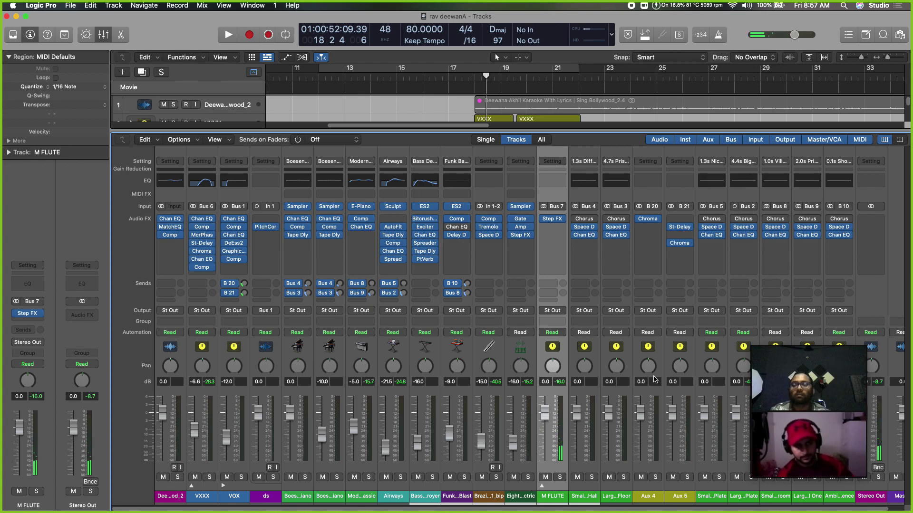
Hide the mixer, play from bar 13 with the metronome on and lower the M FLUTE stack's volume to -6.0 dB
key("x")
left_click(345, 80)
key("space")
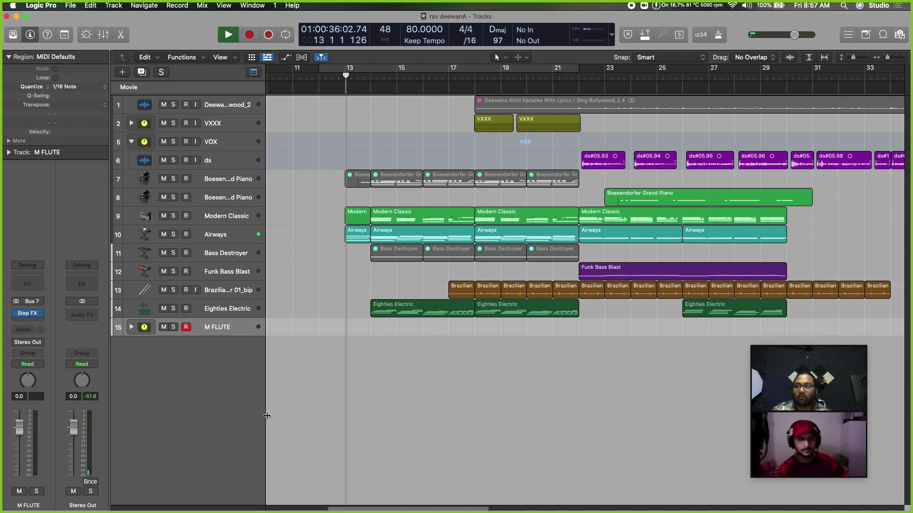
key("k")
left_click_drag(19, 428, 25, 461)
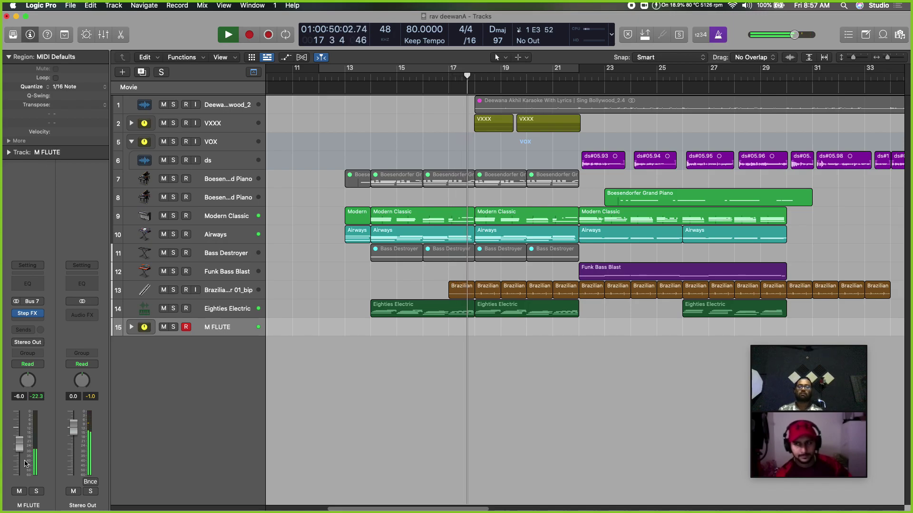
Stop playback, capture the performance as a region on the M FLUTE track and play it back
key("space")
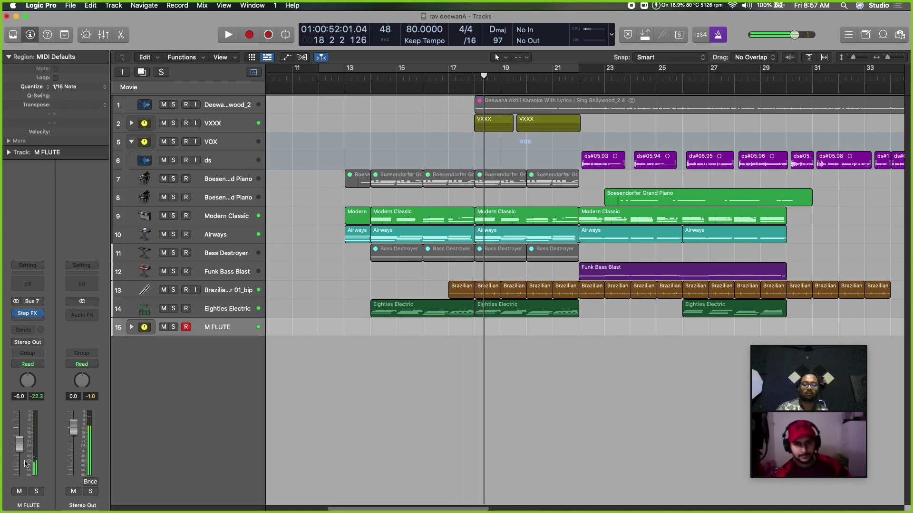
key("shift+r")
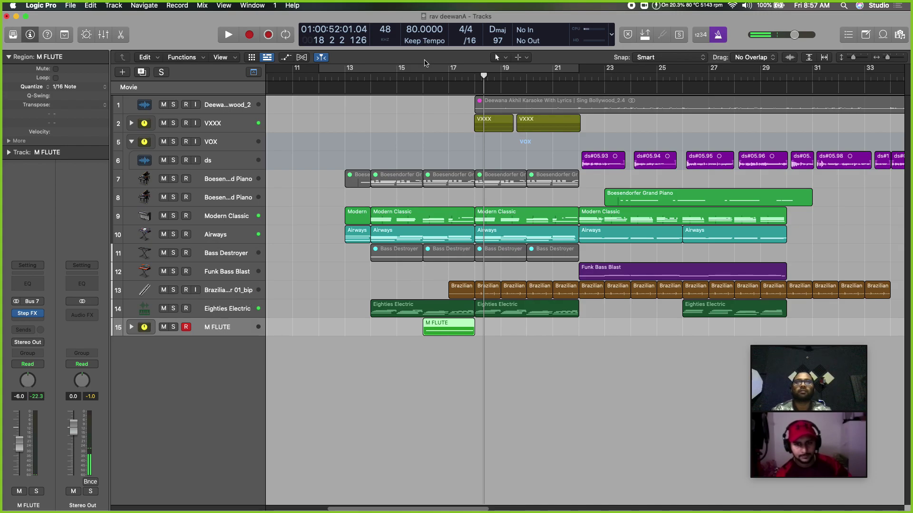
key("shift+space")
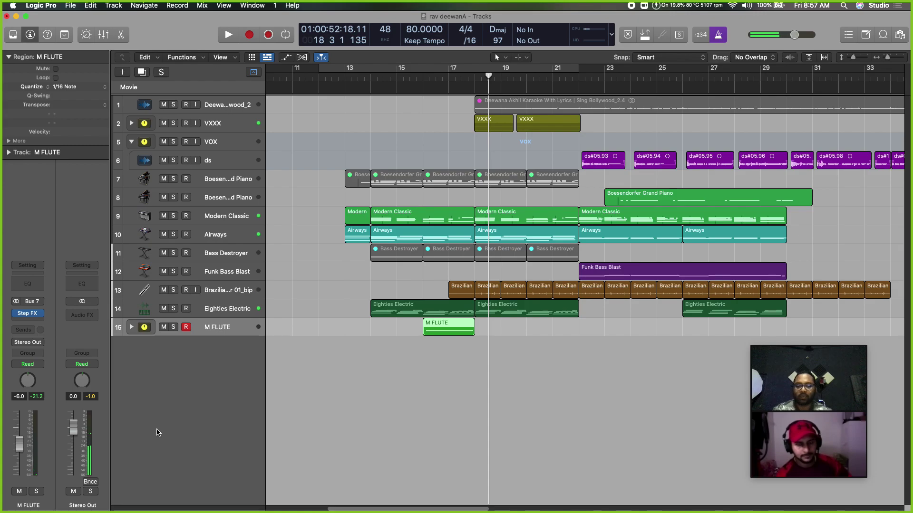
Duplicate the M FLUTE stack and lower the original stack's volume to -9.0 dB during playback from bar 15
key("super+d")
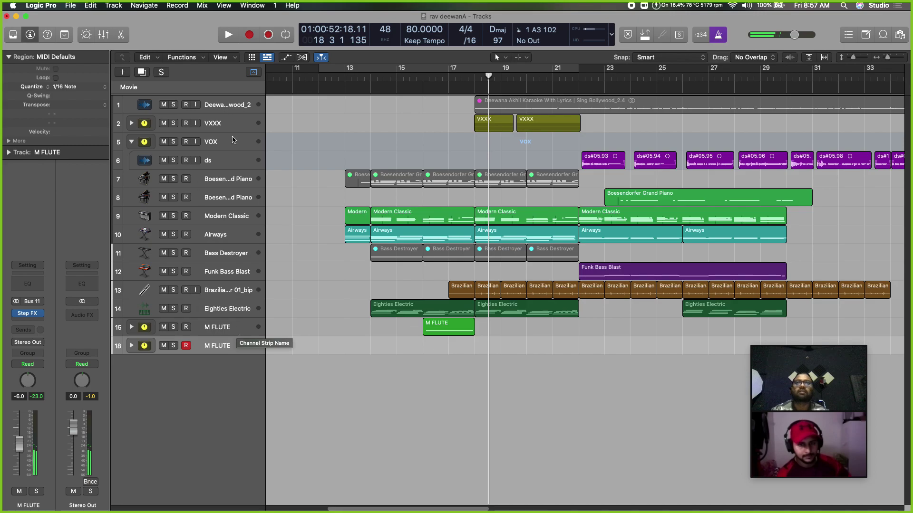
left_click(401, 72)
key("space")
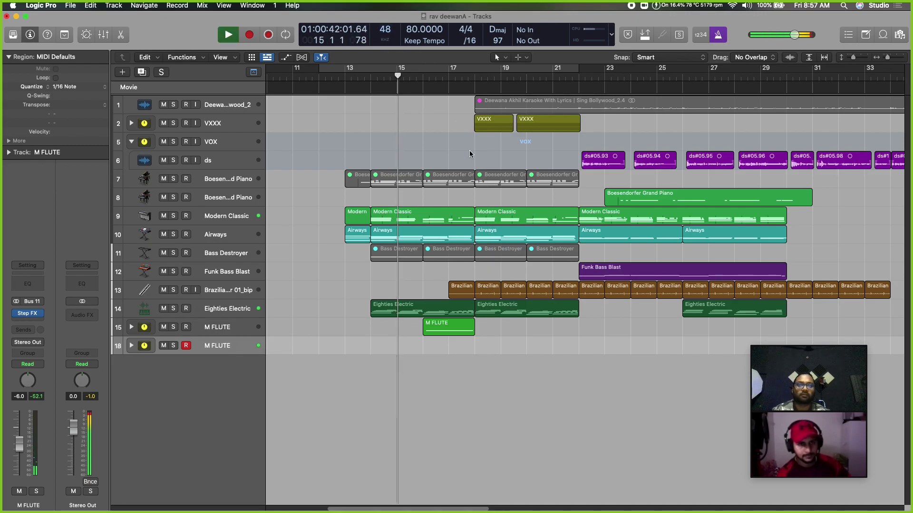
left_click(239, 326)
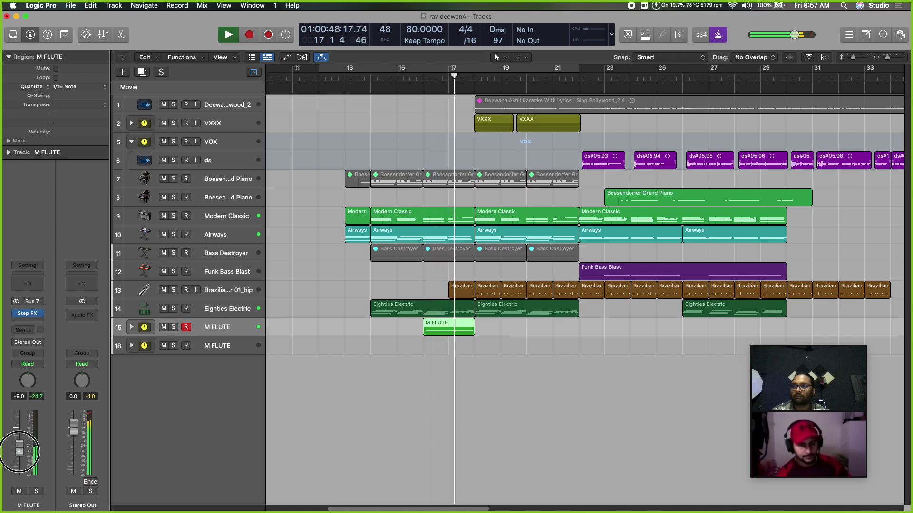
Play from bar 16 and capture a second performance as a region on the duplicated M FLUTE track
left_click(423, 78)
left_click(227, 349)
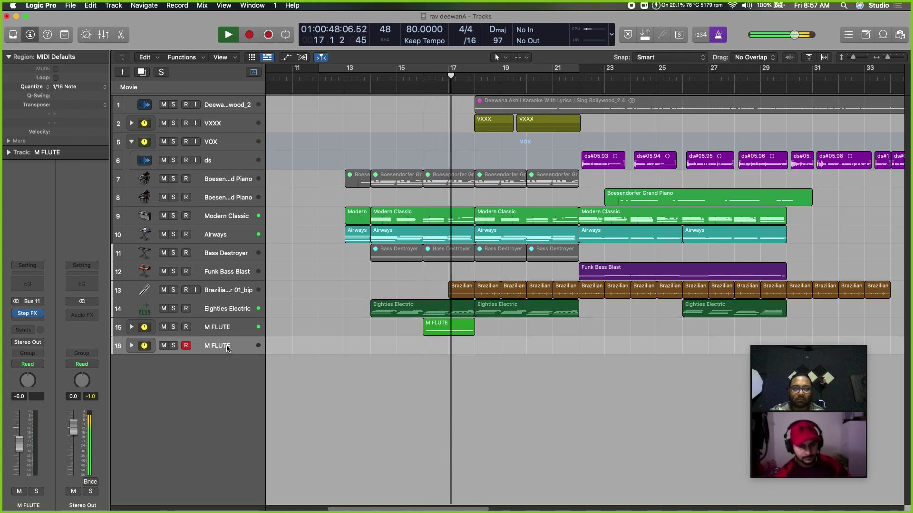
key("space")
key("space")
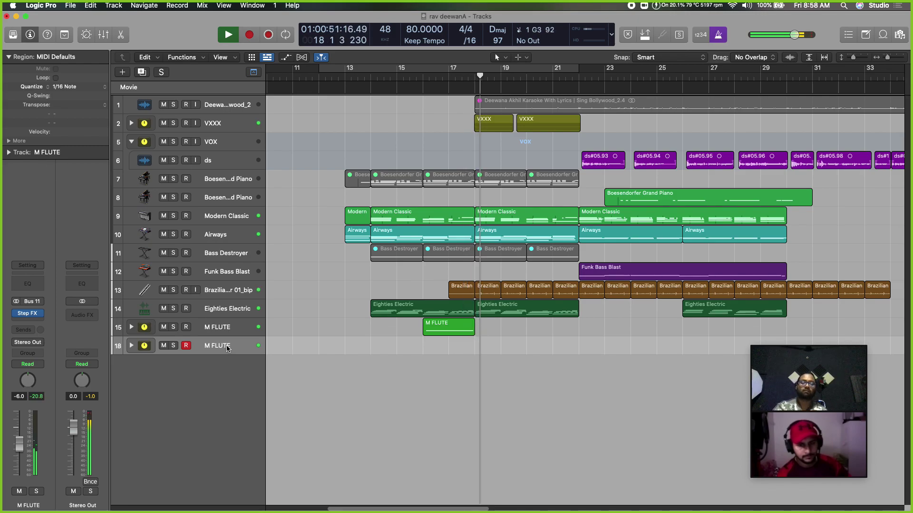
key("space")
key("shift+r")
Check the captured notes in the Piano Roll, play both M FLUTE regions together and select the duplicated M FLUTE track
key("b")
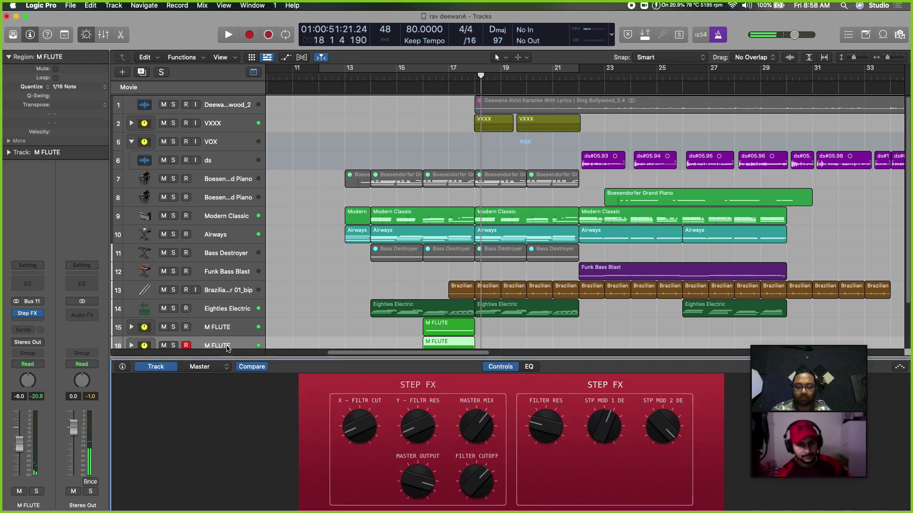
key("p")
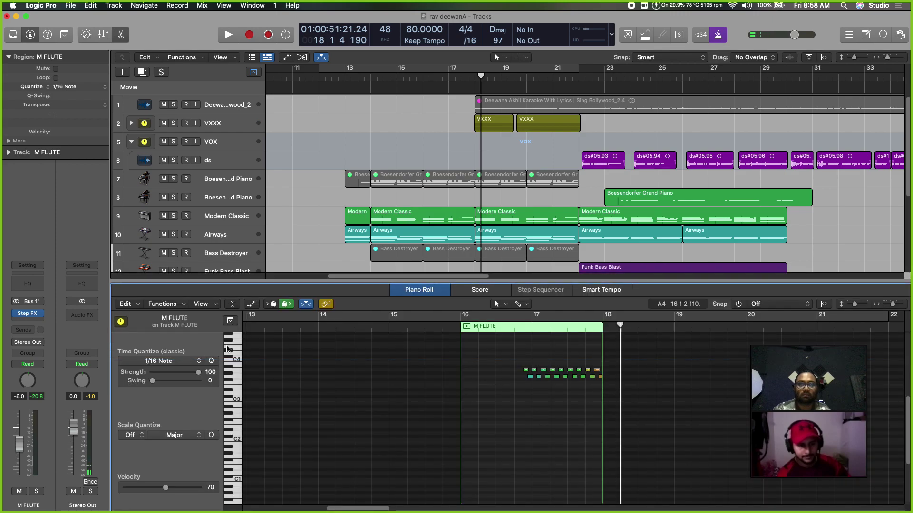
key("space")
key("p")
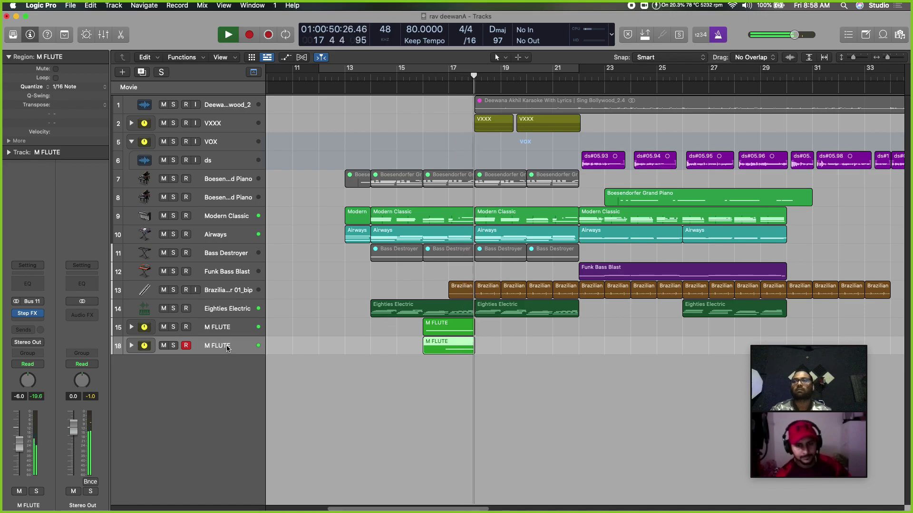
key("space")
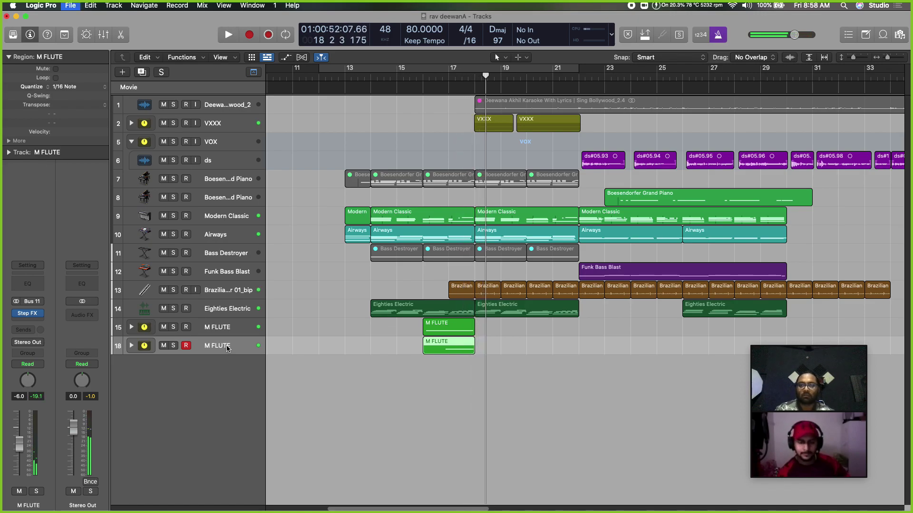
left_click(215, 331)
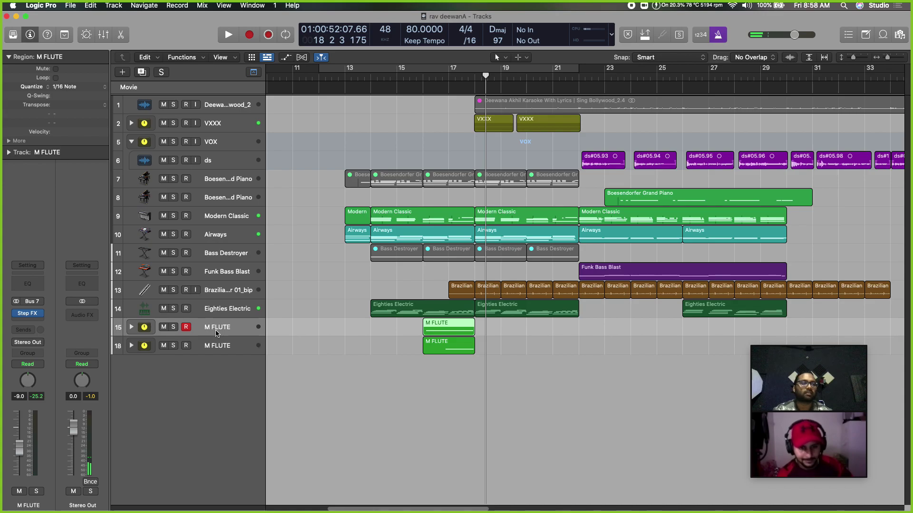
left_click(216, 348)
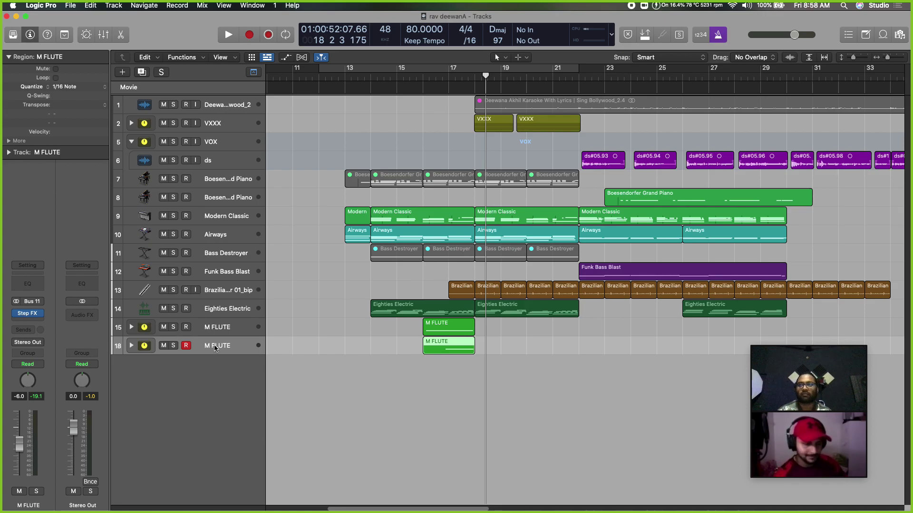
Insert a stereo Tremolo on the duplicated M FLUTE stack and enlarge its plug-in window to an 80% view
left_click(227, 331)
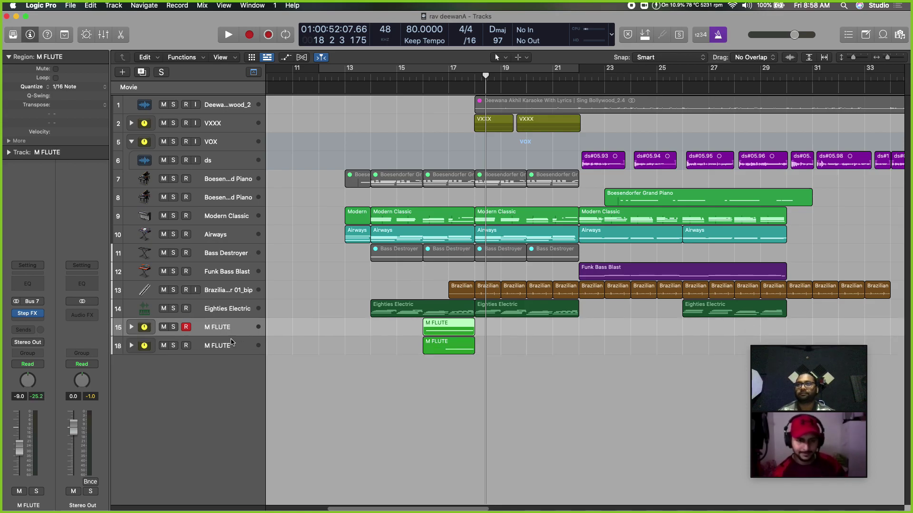
left_click(231, 345)
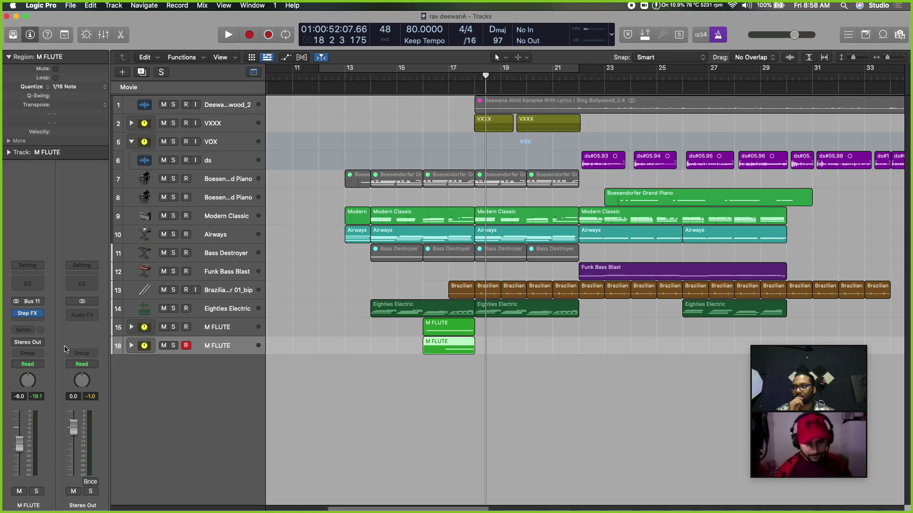
left_click(38, 319)
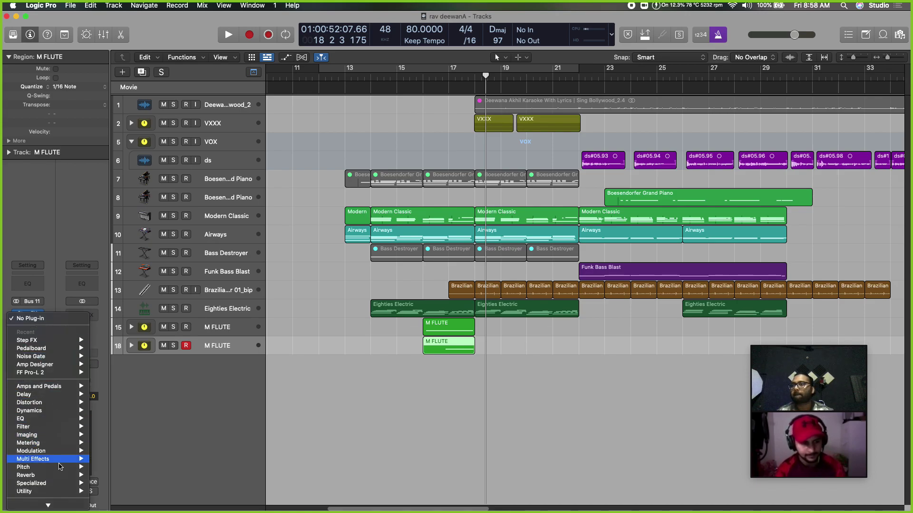
mouse_move(68, 454)
mouse_move(138, 503)
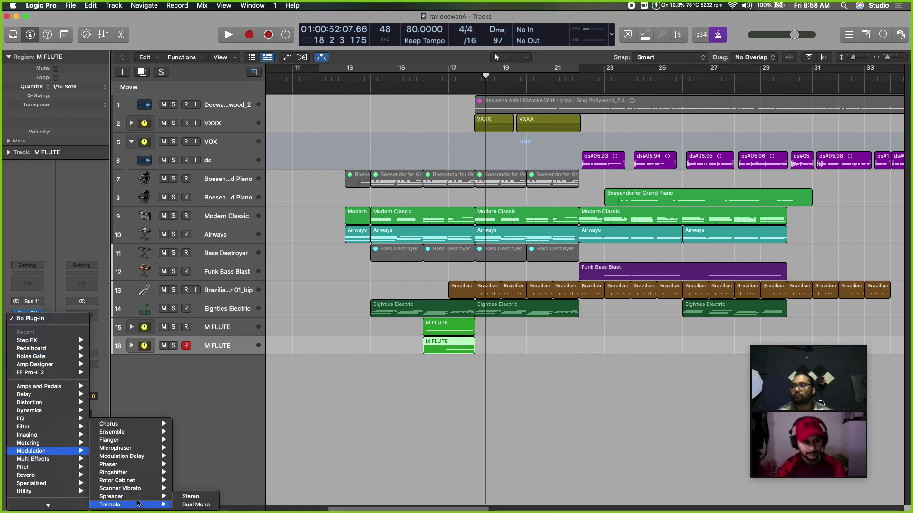
left_click(189, 497)
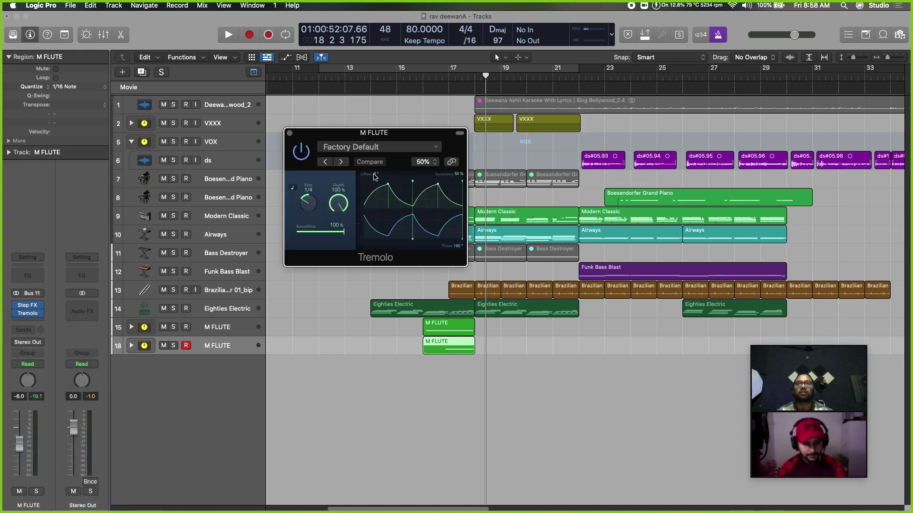
left_click_drag(420, 137, 504, 183)
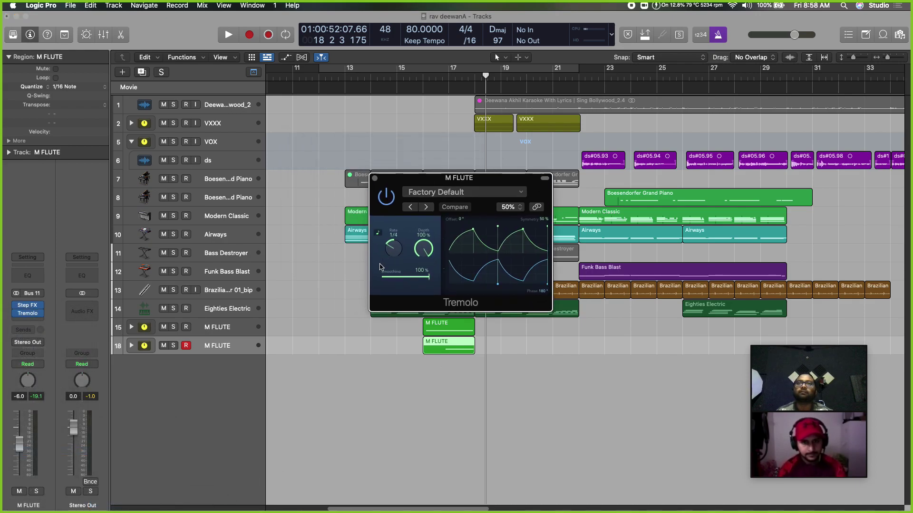
left_click_drag(553, 312, 659, 365)
left_click_drag(573, 191, 417, 252)
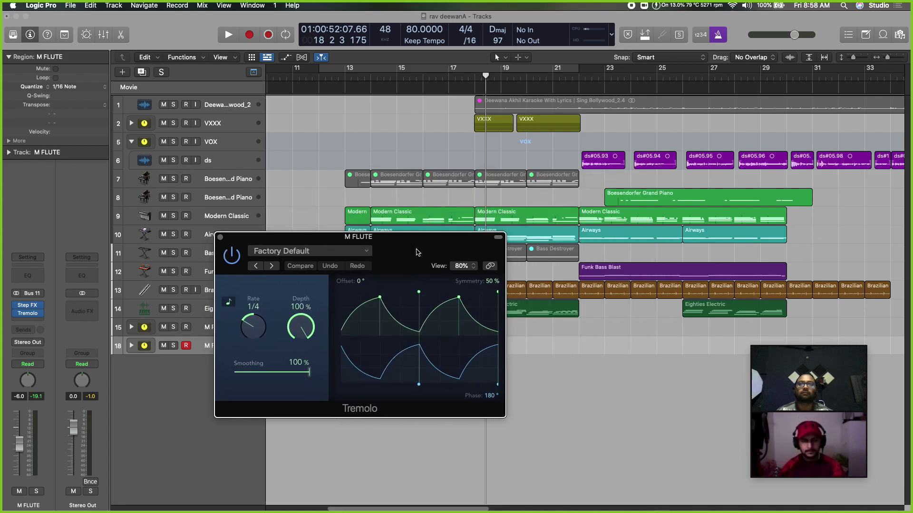
Solo the duplicated M FLUTE stack and, while playing from bar 16, set the Tremolo's rate to 1/1t and depth to 75%
mouse_move(451, 83)
left_mouse_down()
mouse_move(424, 84)
mouse_move(438, 86)
left_mouse_up()
key("s")
key("space")
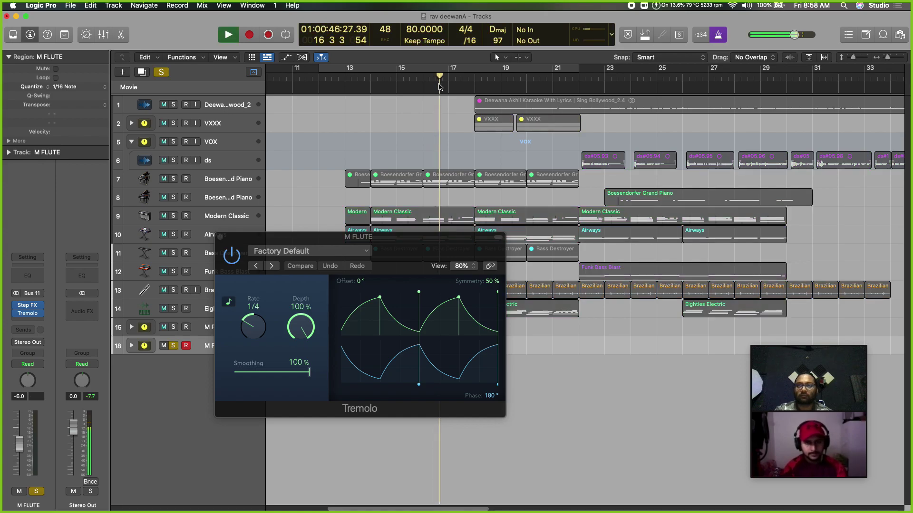
left_click_drag(259, 333, 249, 339)
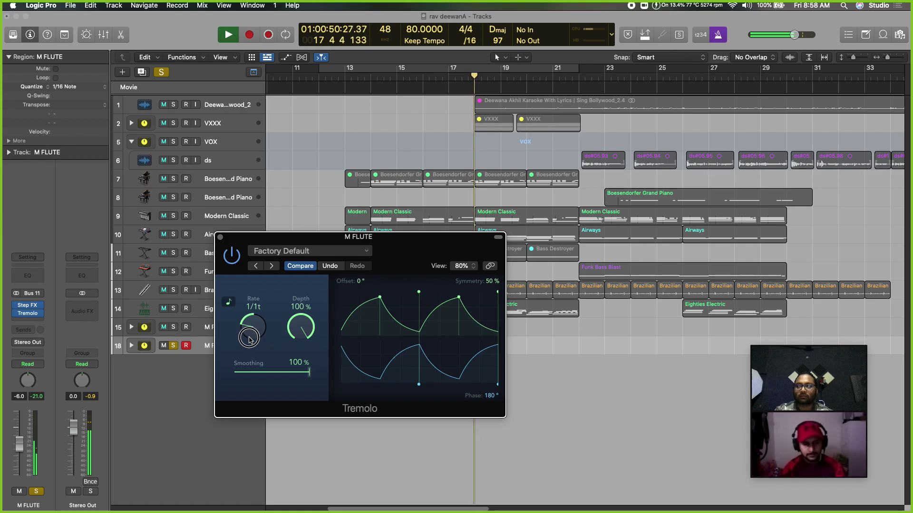
key("space")
key("space")
left_click_drag(293, 329, 287, 358)
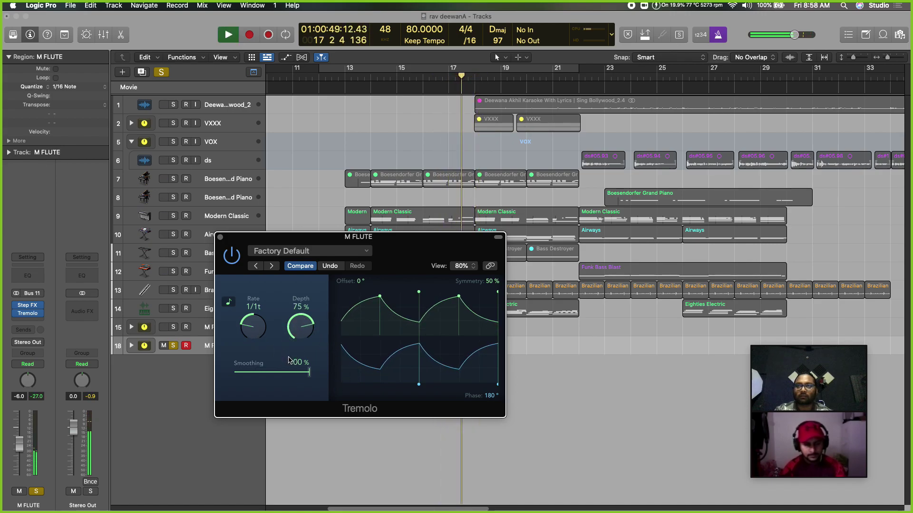
key("space")
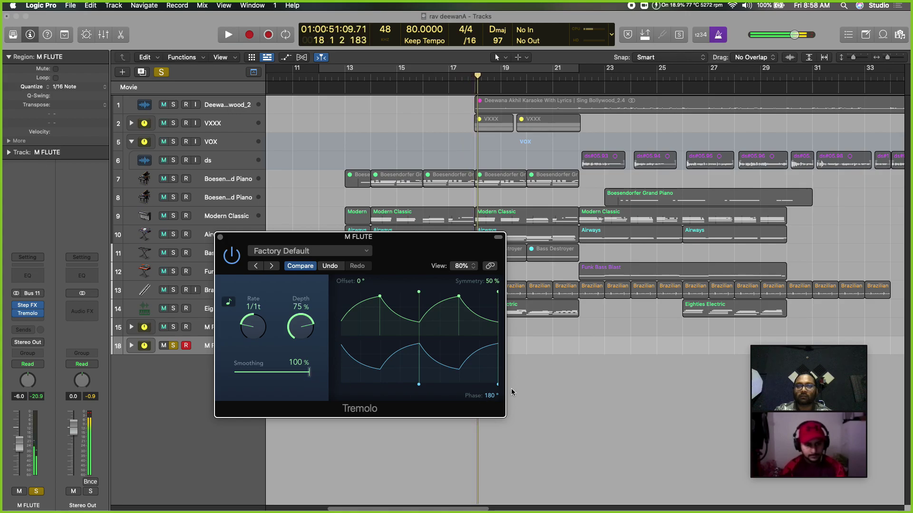
Try a Tremolo phase of 0° and an offset of -70° during playback, and return the phase to 180°
left_click_drag(419, 384, 459, 384)
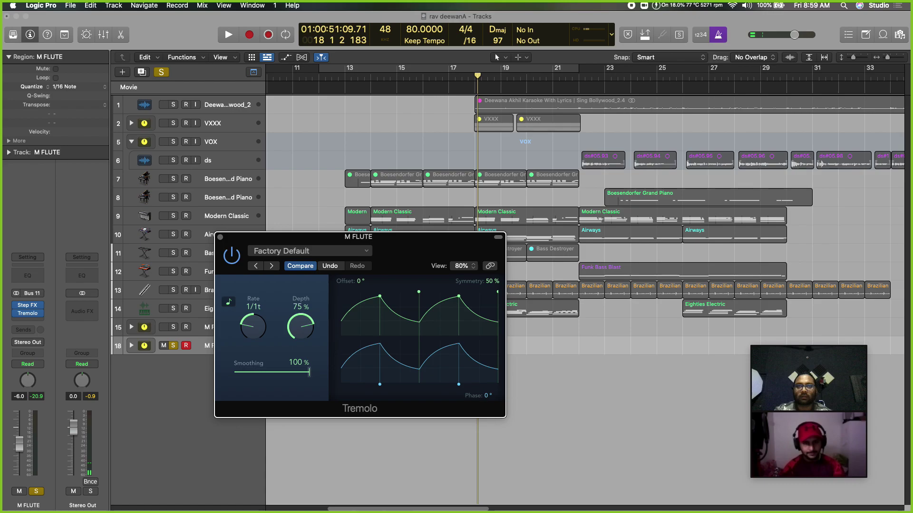
key("space")
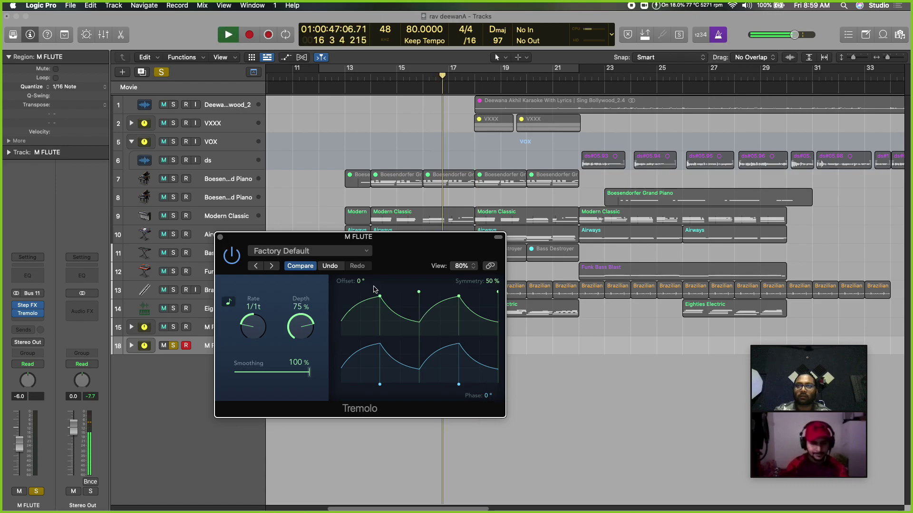
left_click_drag(360, 284, 360, 317)
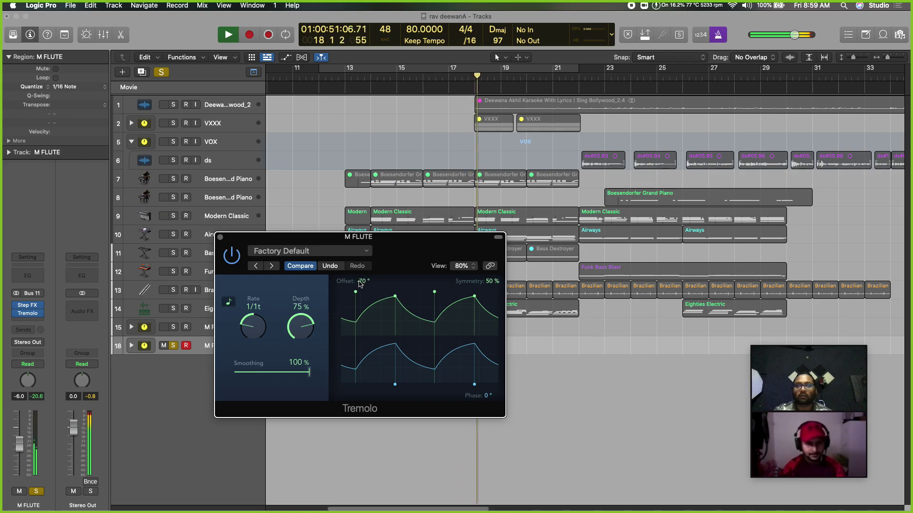
key("space")
left_click_drag(487, 398, 487, 376)
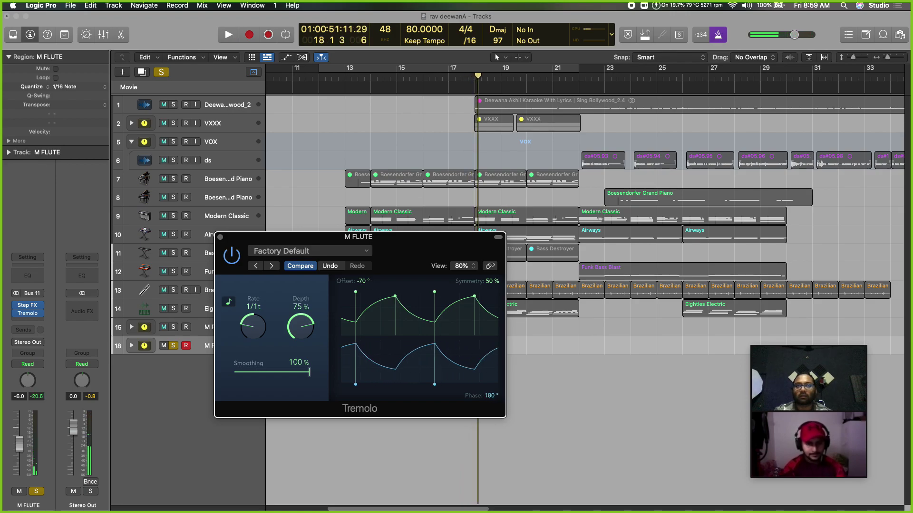
Compare Tremolo offsets of -180° and -90° during playback, leaving the offset at -90°
key("space")
left_click_drag(360, 281, 360, 333)
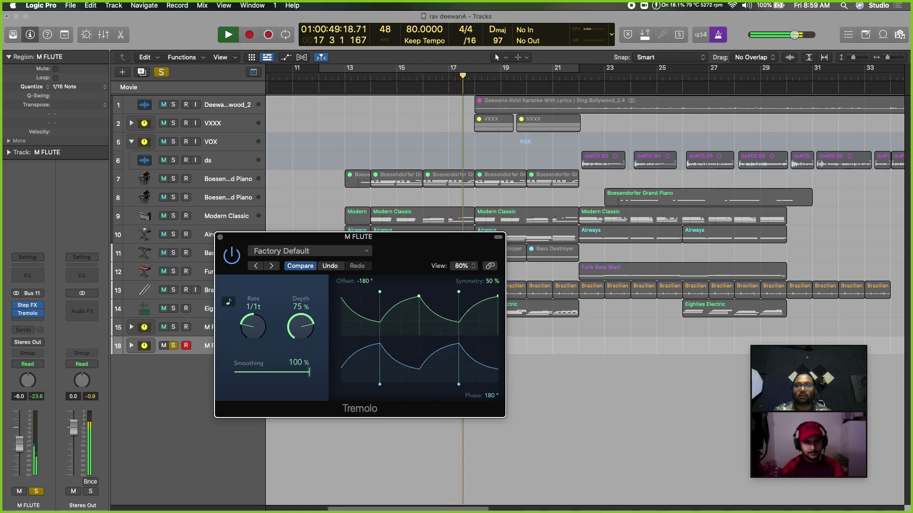
key("space")
key("space")
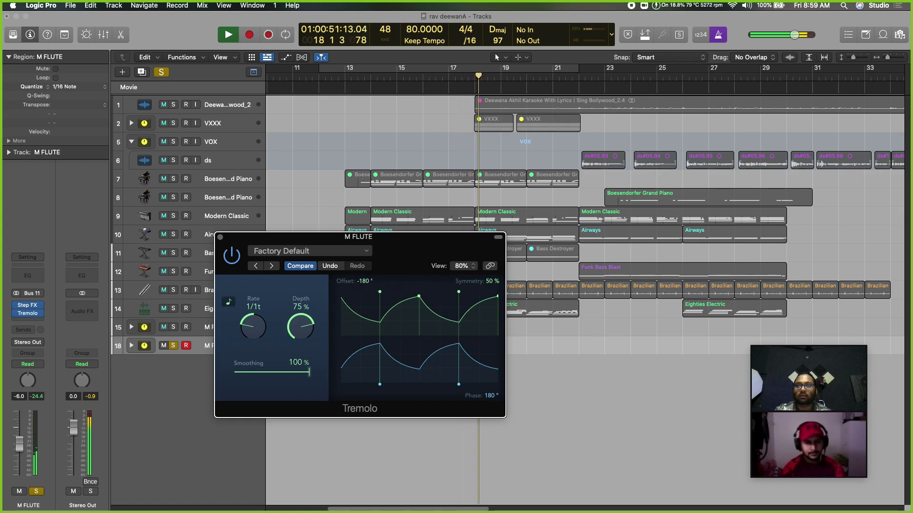
left_click_drag(380, 292, 360, 292)
key("space")
key("space")
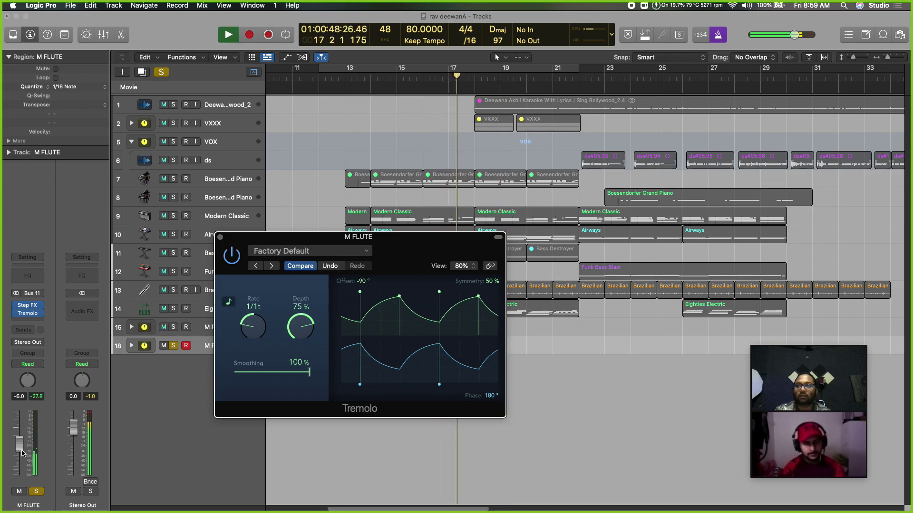
Lower the duplicated M FLUTE stack's volume to about -9.6 dB and adjust the Tremolo's depth and smoothing between playbacks
left_click_drag(20, 454, 20, 458)
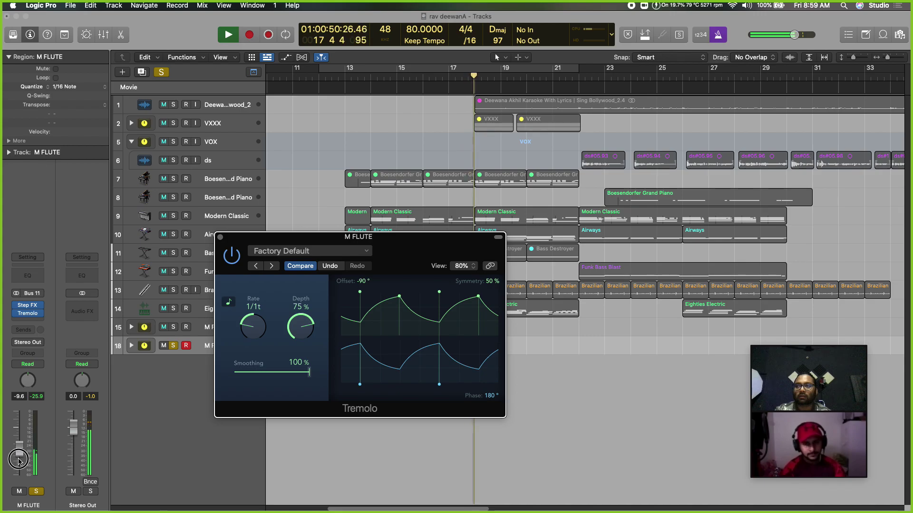
key("space")
key("space")
left_click_drag(299, 330, 284, 314)
left_click_drag(308, 372, 275, 376)
key("space")
key("space")
Set the duplicated M FLUTE stack's volume to -9.0 dB, close the Tremolo window and unsolo the stack
left_click_drag(20, 453, 22, 450)
key("space")
left_click(219, 238)
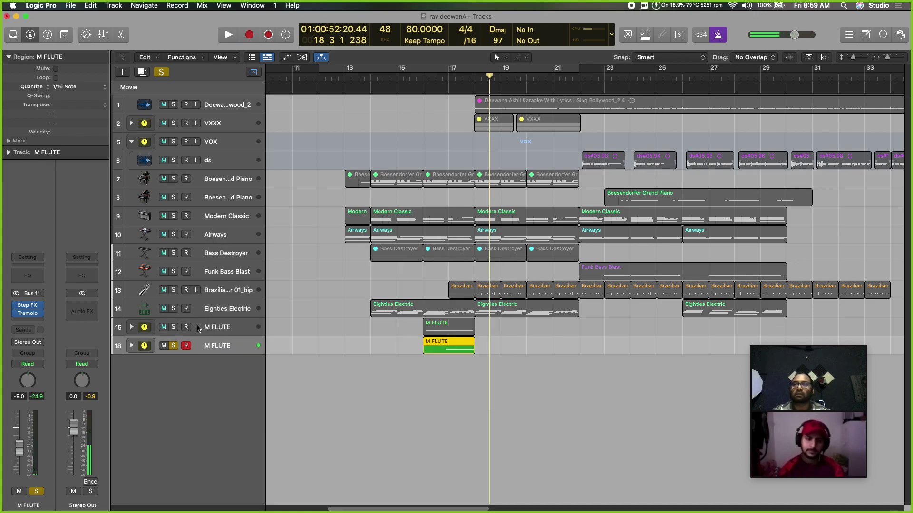
left_click(172, 346)
Select the original M FLUTE stack and play both flute parts with the arrangement from bar 16 and again from bar 15
key("Up")
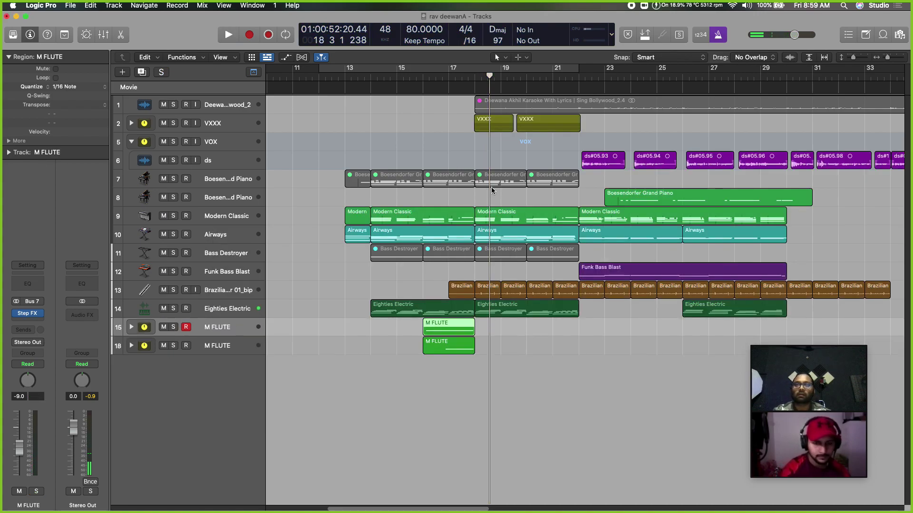
left_click(422, 82)
key("space")
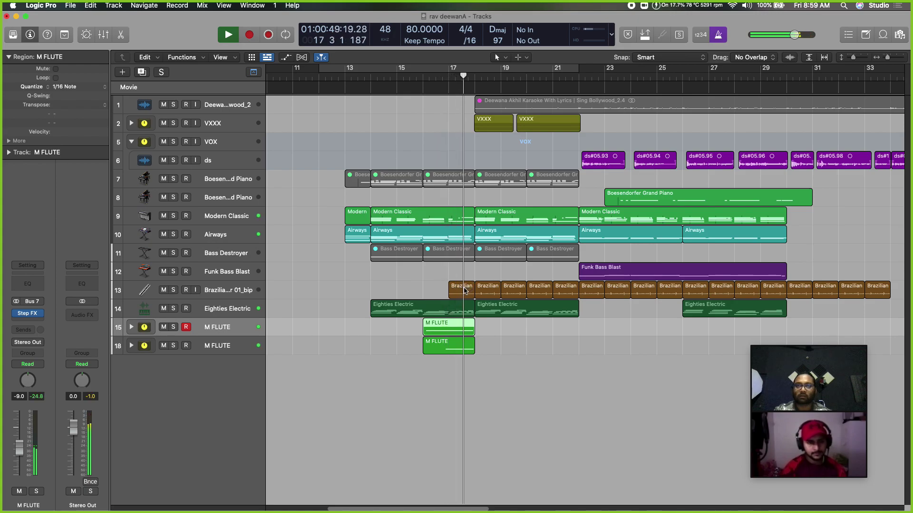
left_click(397, 82)
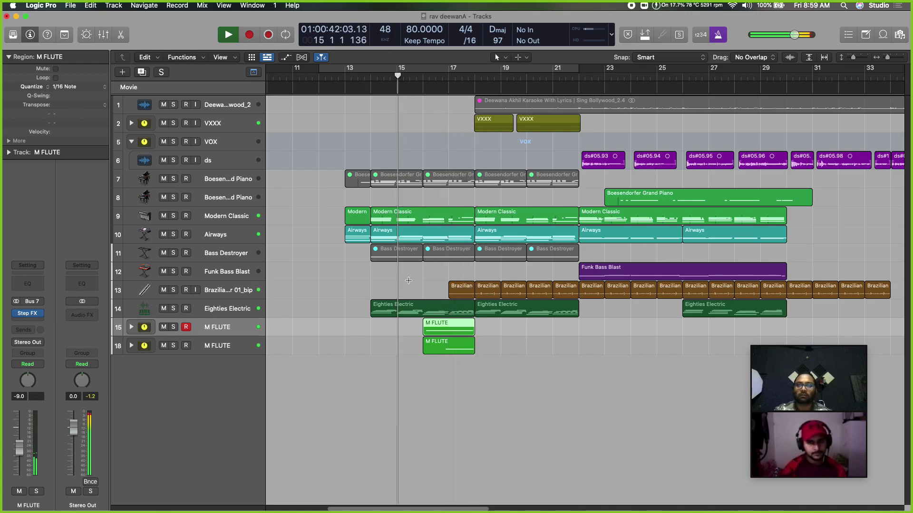
Insert a stereo Single Band EQ on the original M FLUTE stack and move the playhead back to bar 16
left_click(35, 323)
mouse_move(65, 474)
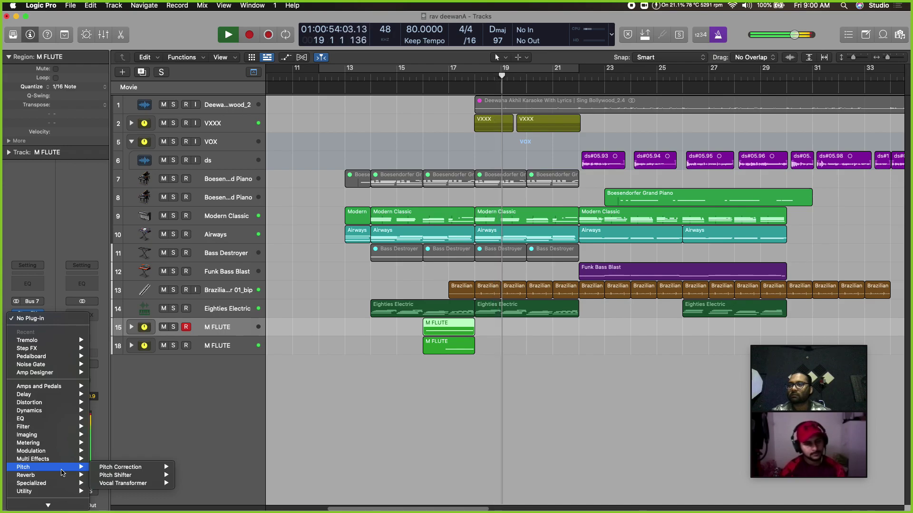
mouse_move(62, 419)
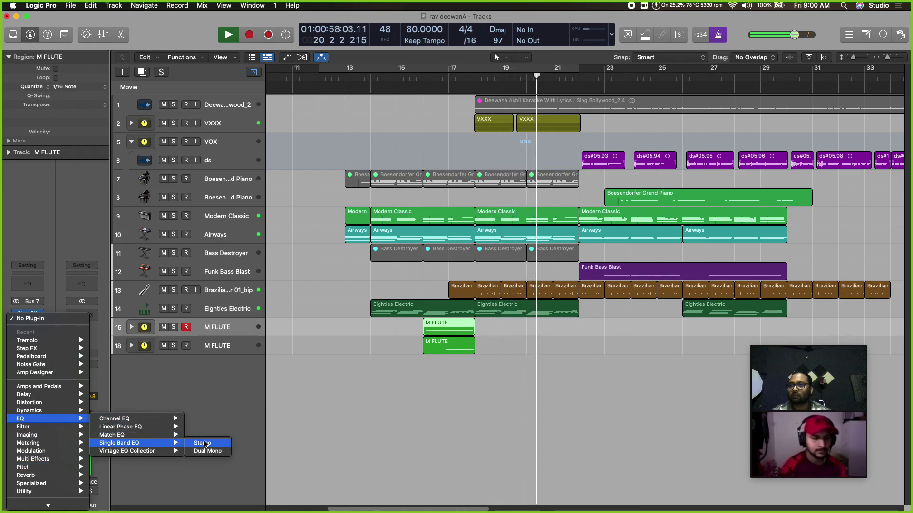
left_click(389, 461)
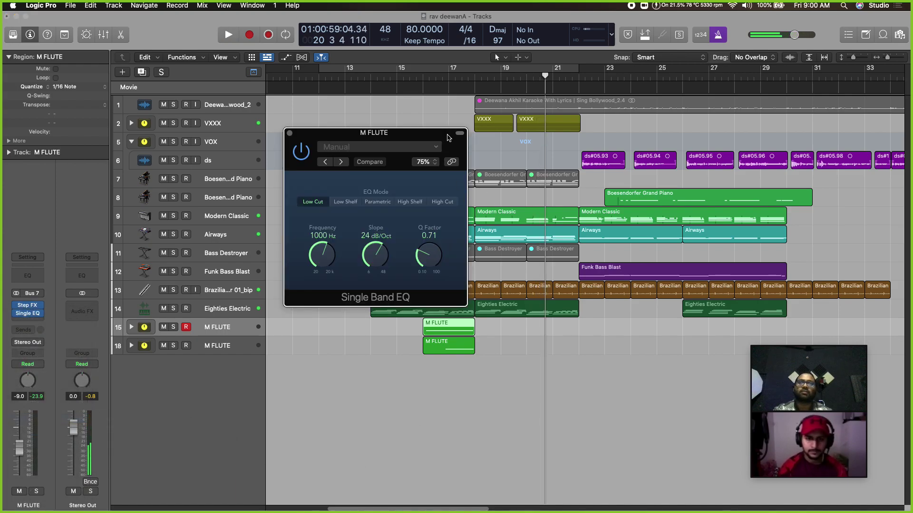
left_click_drag(447, 137, 336, 136)
left_click(423, 80)
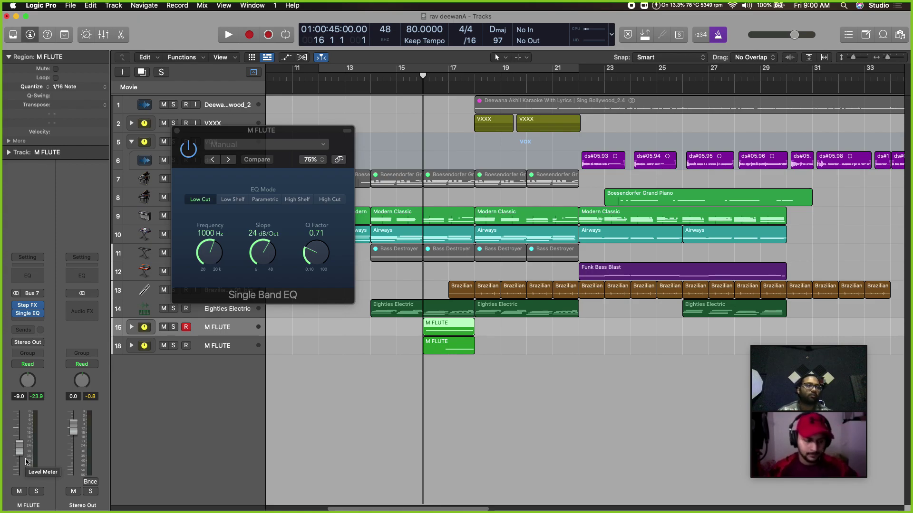
Try a Gain plug-in at -7.2 dB on the original M FLUTE stack and remove it
left_click(39, 322)
mouse_move(52, 503)
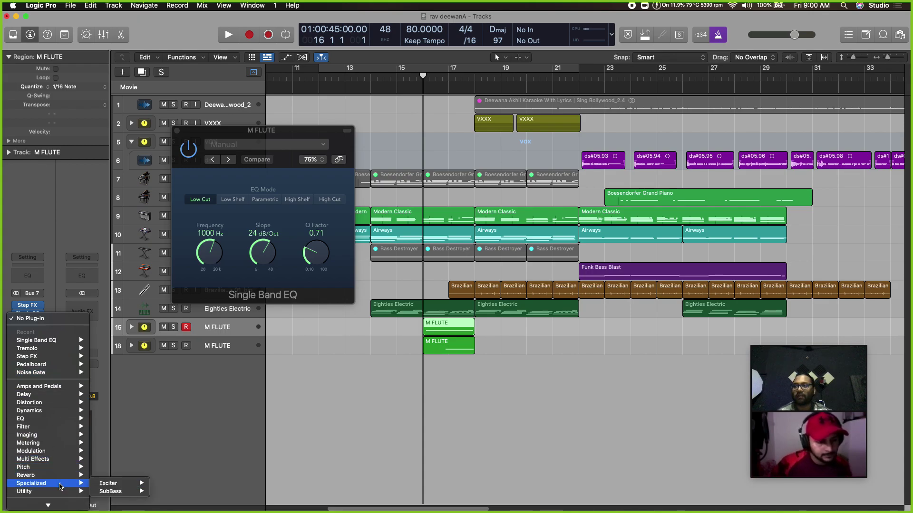
mouse_move(142, 489)
left_click(180, 488)
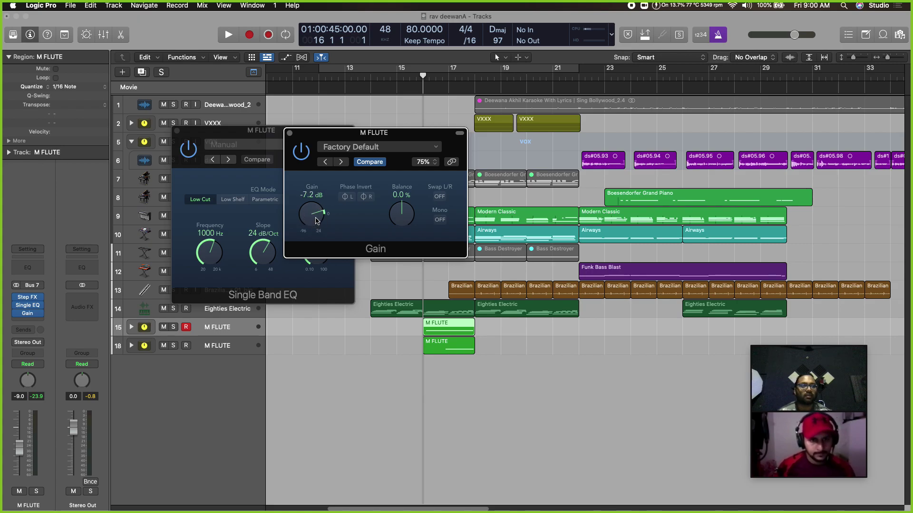
left_click(40, 313)
left_click(47, 314)
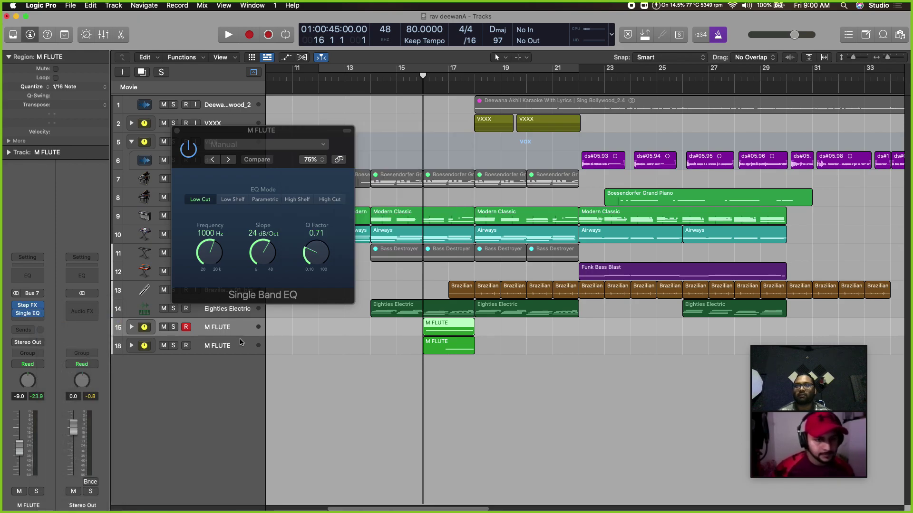
Solo the original M FLUTE stack, sweep the Single Band EQ's low-cut frequency over repeated playback and set it to 20 Hz
left_click(174, 327)
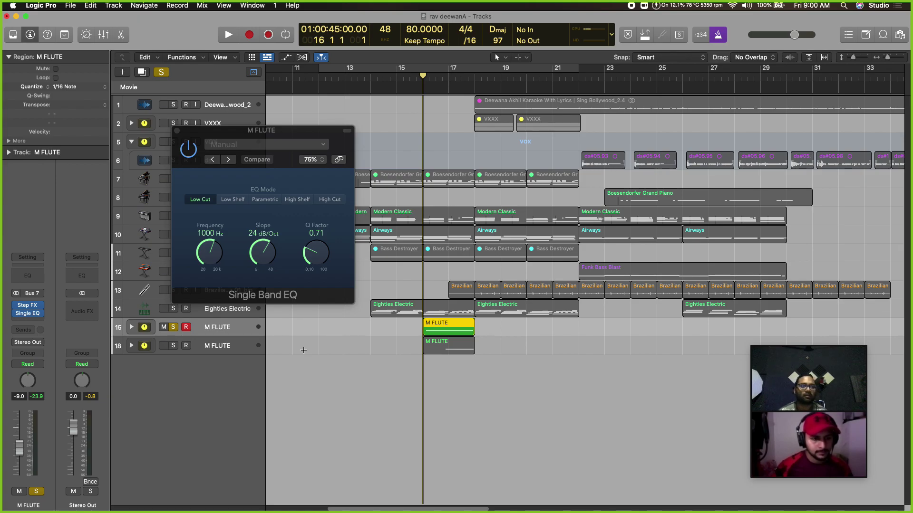
left_click_drag(209, 257, 208, 213)
key("space")
key("space")
key("space")
key("space")
key("space")
key("space")
key("space")
left_click_drag(208, 247, 195, 314)
key("space")
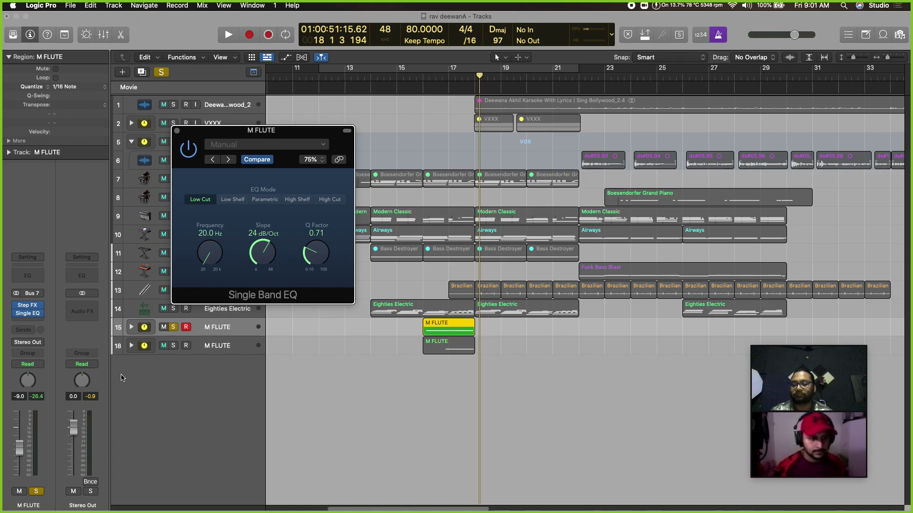
Show track automation, set the original M FLUTE stack to Touch mode and choose the EQ's Frequency as its automation parameter
key("a")
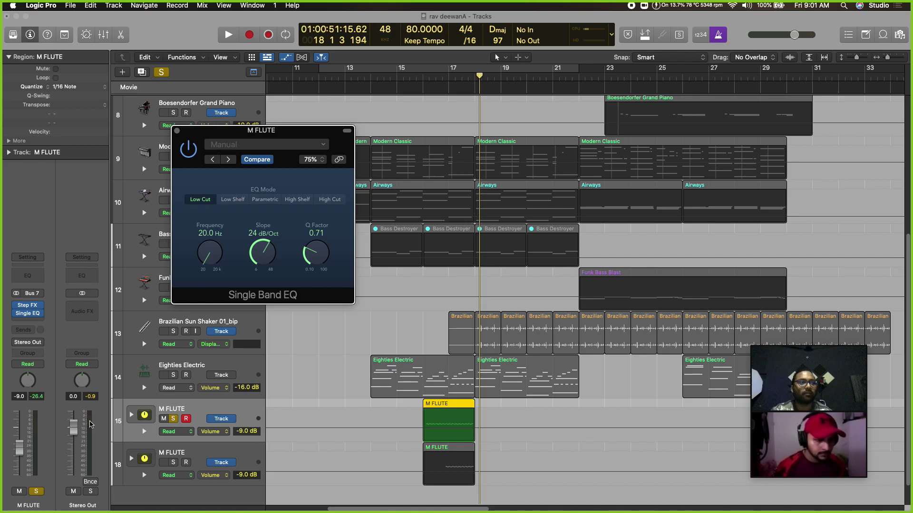
left_click(30, 364)
left_click(34, 373)
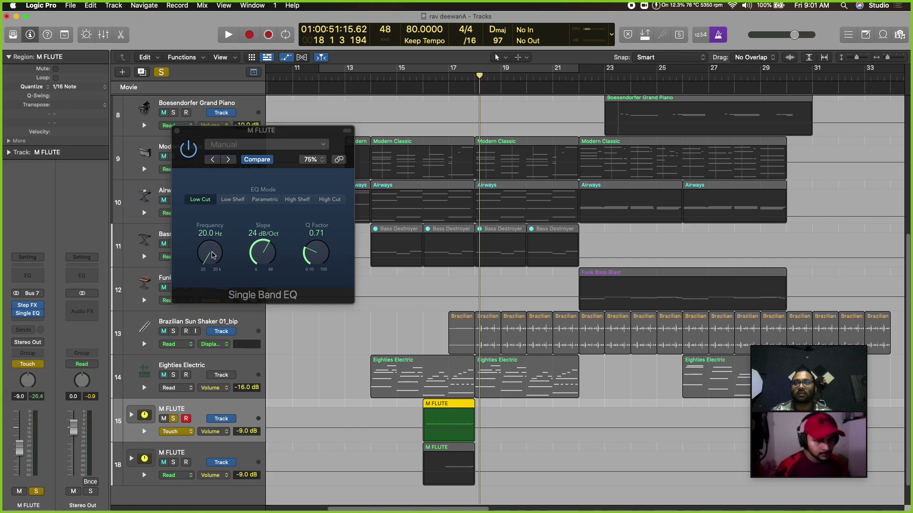
left_click(212, 256)
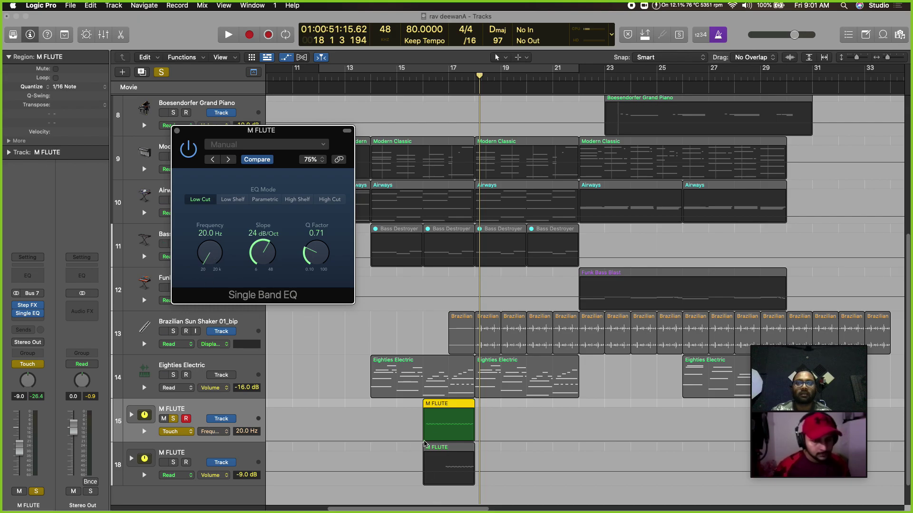
Draw a Frequency automation ramp from 3000 Hz down to 20 Hz across the original M FLUTE region and play it from bar 16
left_click(425, 445)
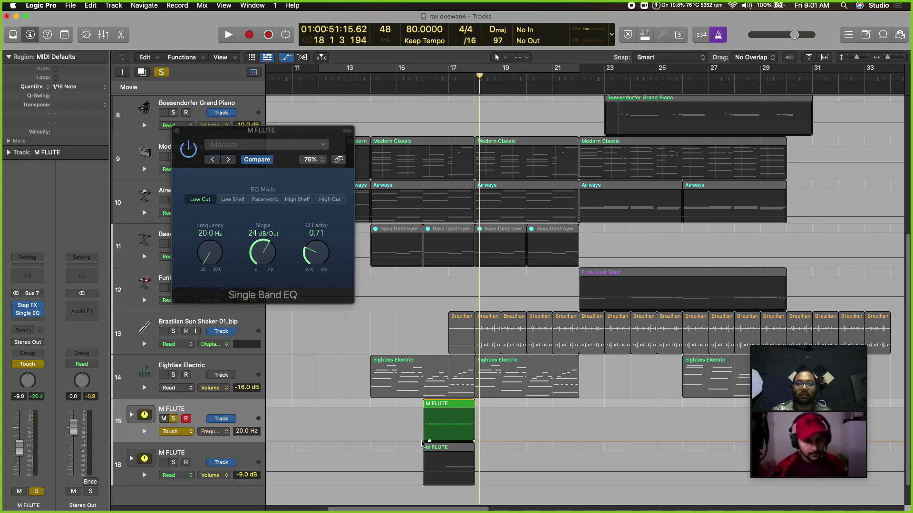
left_click_drag(414, 445, 415, 419)
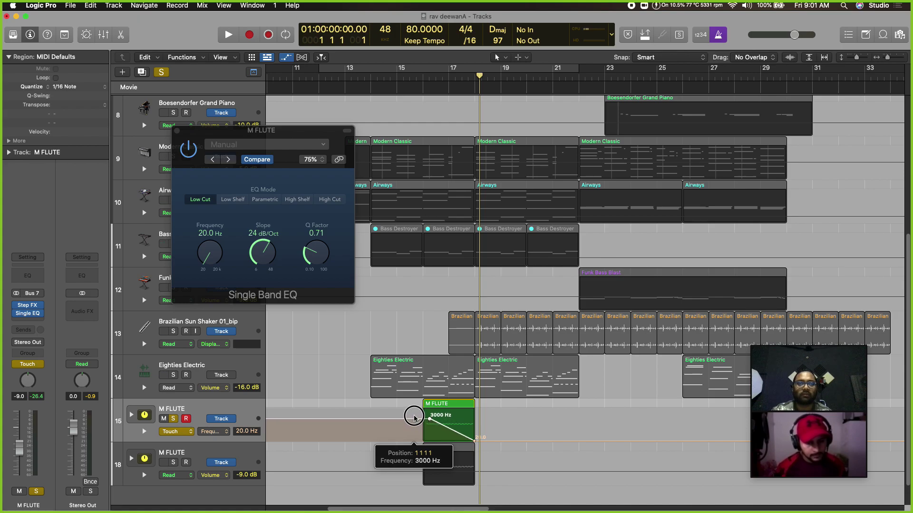
left_click_drag(413, 417, 413, 417)
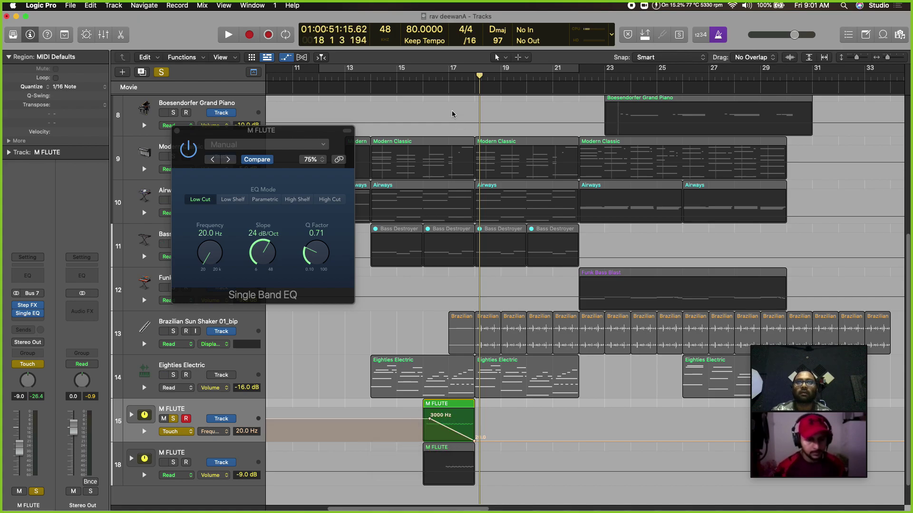
left_click(422, 79)
key("space")
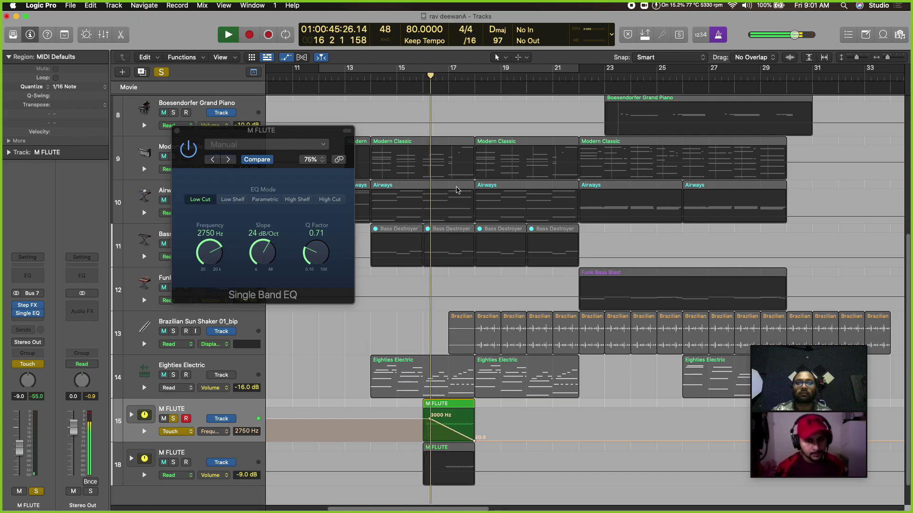
Move the 3000 Hz starting point of the frequency ramp earlier to the M FLUTE region's start and audition the sweep
left_click(407, 420)
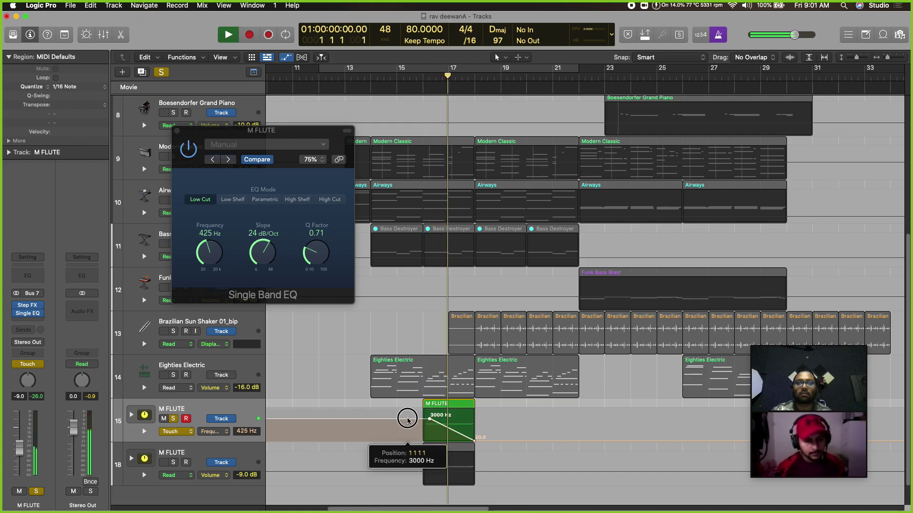
mouse_move(407, 421)
left_mouse_down()
mouse_move(420, 423)
mouse_move(400, 419)
left_mouse_up()
key("space")
key("space")
key("space")
key("space")
key("space")
key("space")
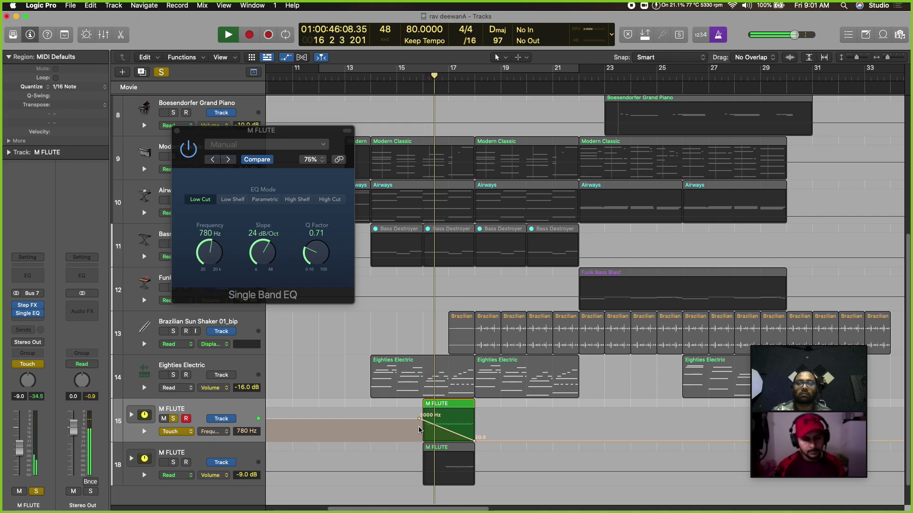
Raise the frequency ramp's starting value to 3350 Hz during playback and set the original M FLUTE stack to Read mode
left_click_drag(404, 420, 405, 421)
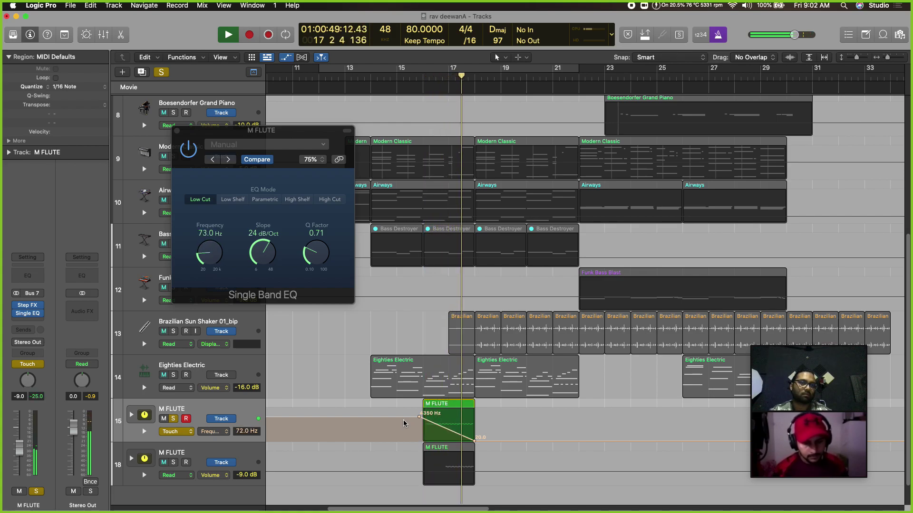
key("space")
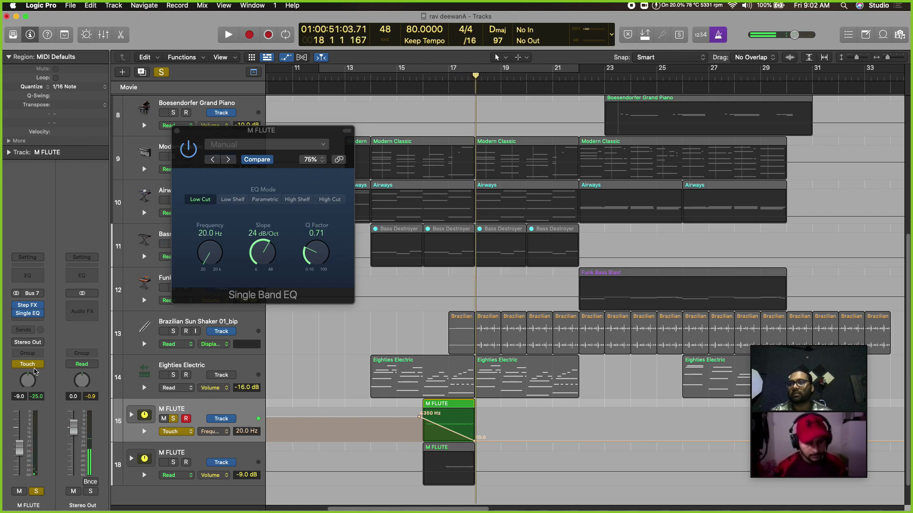
left_click(33, 364)
left_click(38, 357)
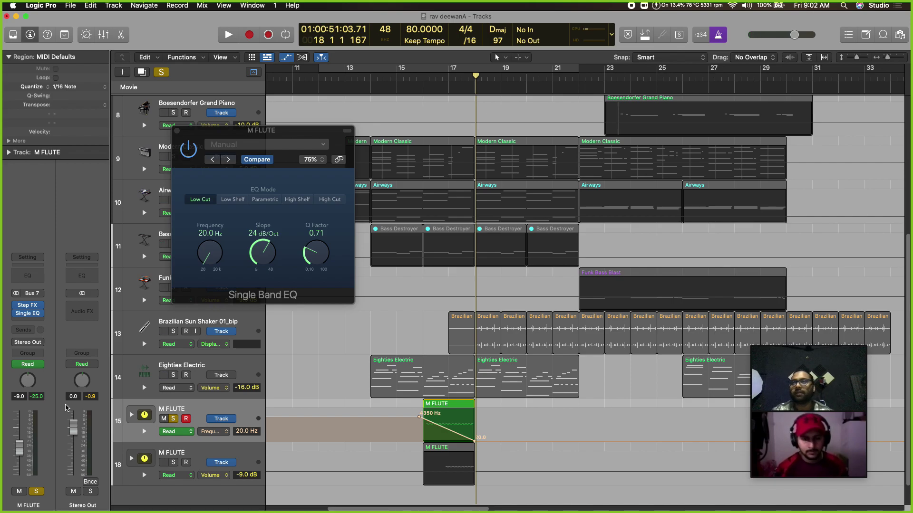
Play the automated sweep and lower the original M FLUTE stack's volume to -12.0 dB
key("space")
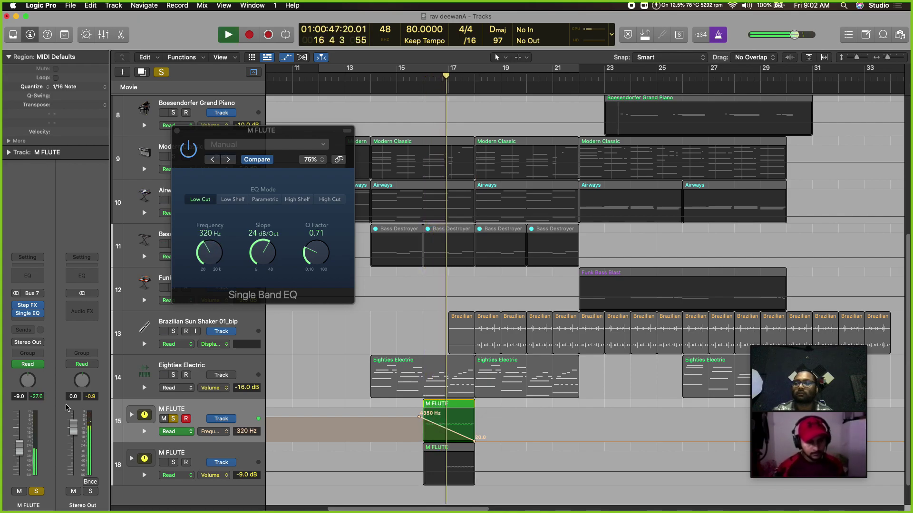
left_click(19, 450)
left_click_drag(19, 450, 20, 459)
key("space")
key("space")
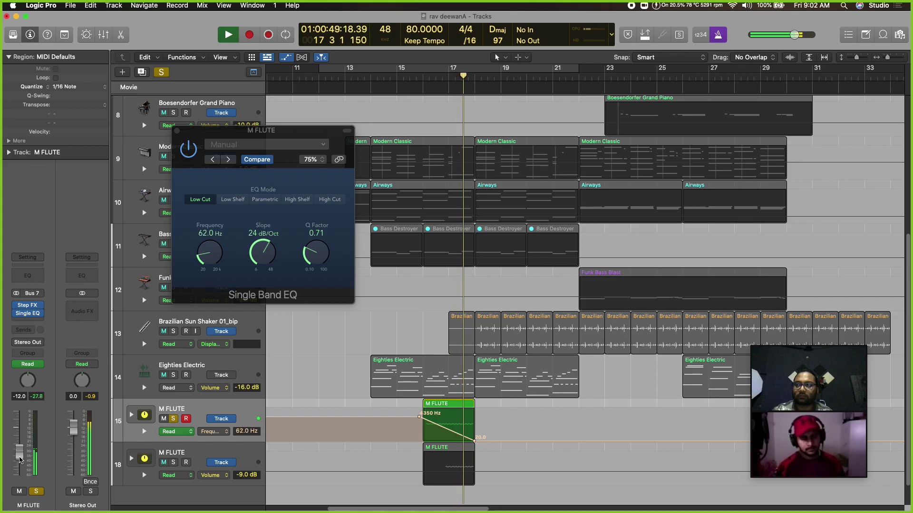
Unsolo the original M FLUTE stack, close the EQ and automation views, and move the playhead to bar 14
key("space")
key("s")
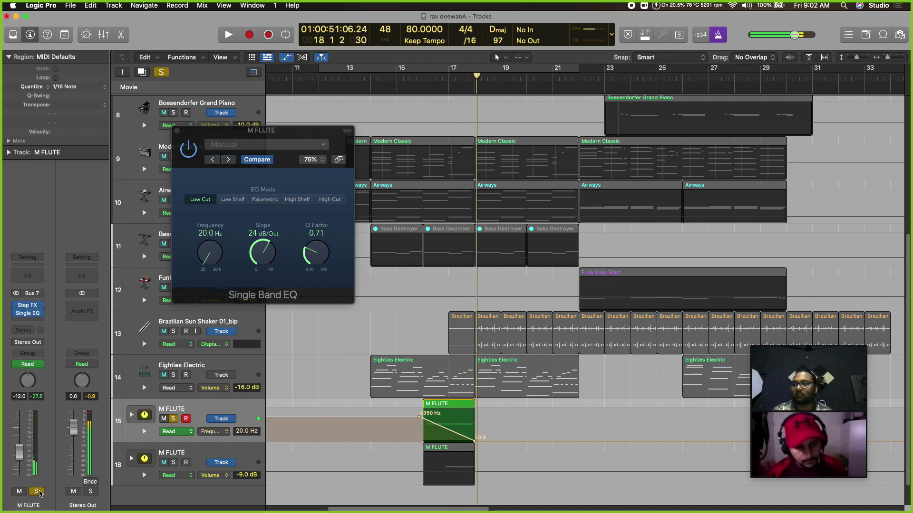
left_click(176, 130)
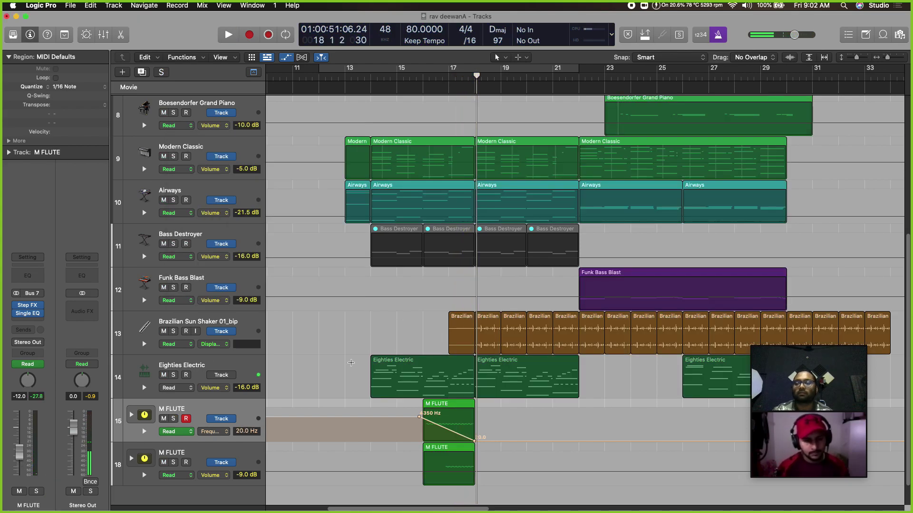
key("a")
left_click(386, 87)
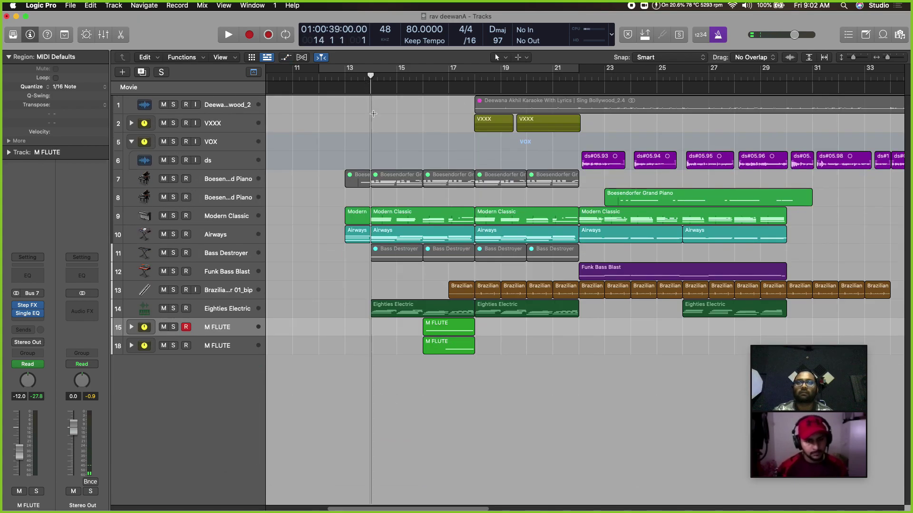
Play from bar 14, try the second M FLUTE stack at -8.0 dB and set it back to -9.0 dB
key("space")
left_click(226, 345)
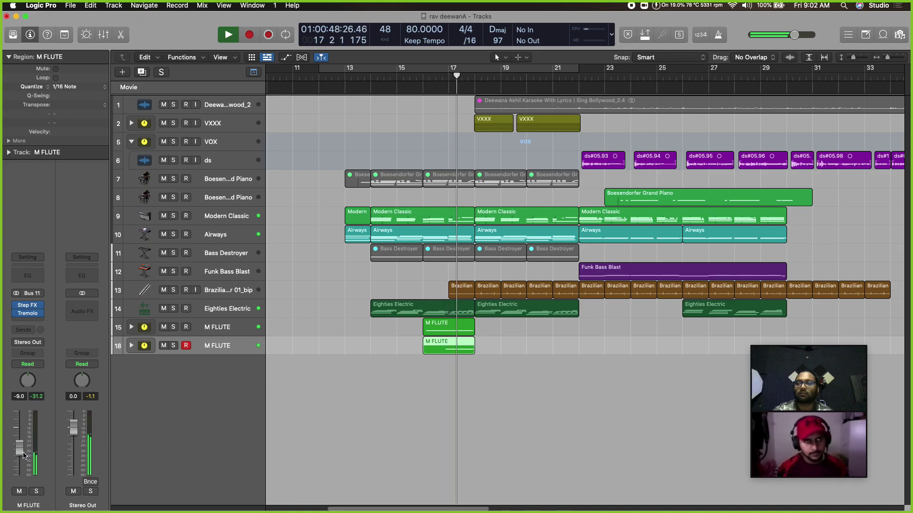
left_click_drag(19, 453, 20, 449)
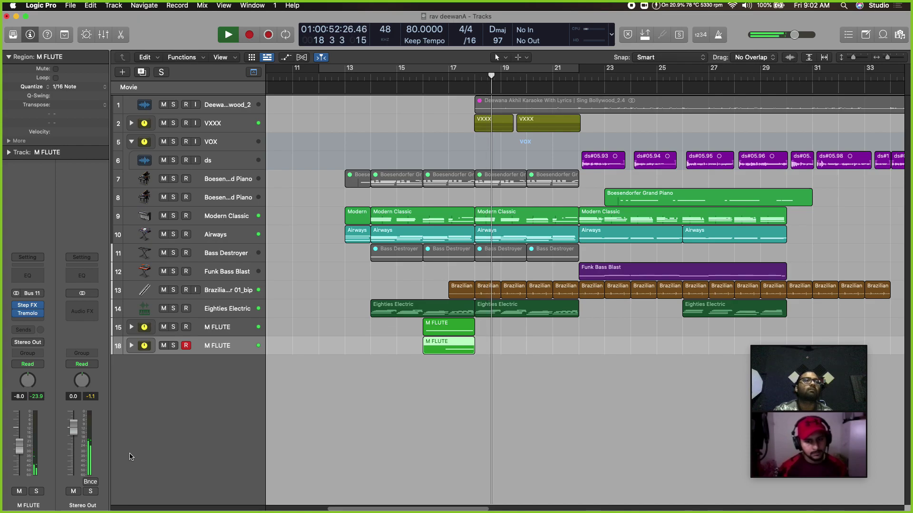
key("space")
key("space")
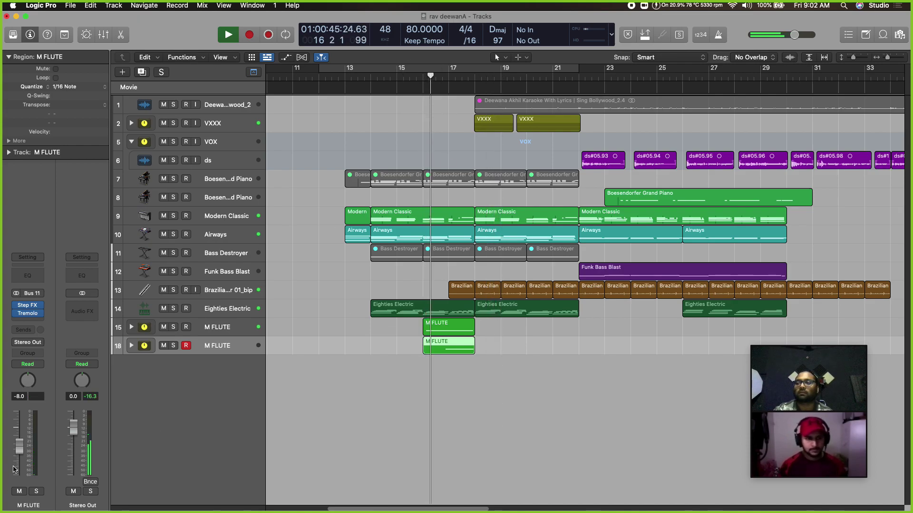
left_click_drag(19, 453, 19, 455)
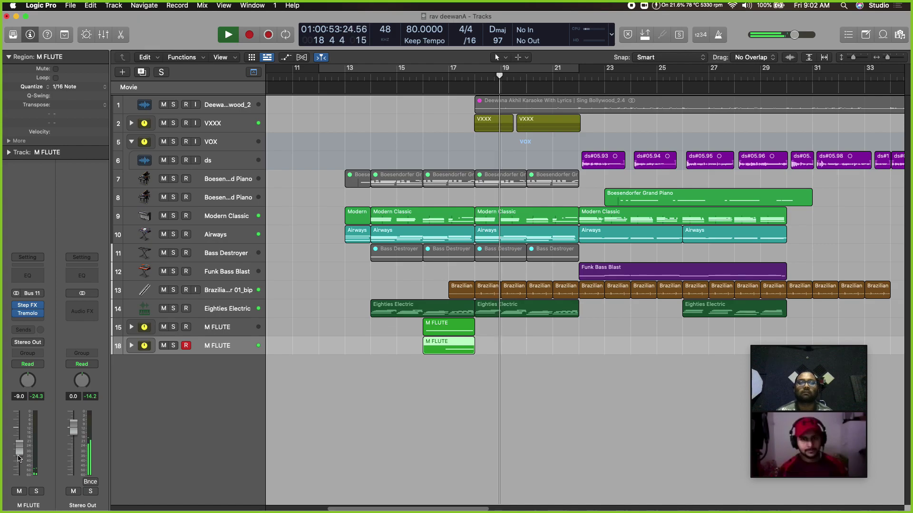
key("space")
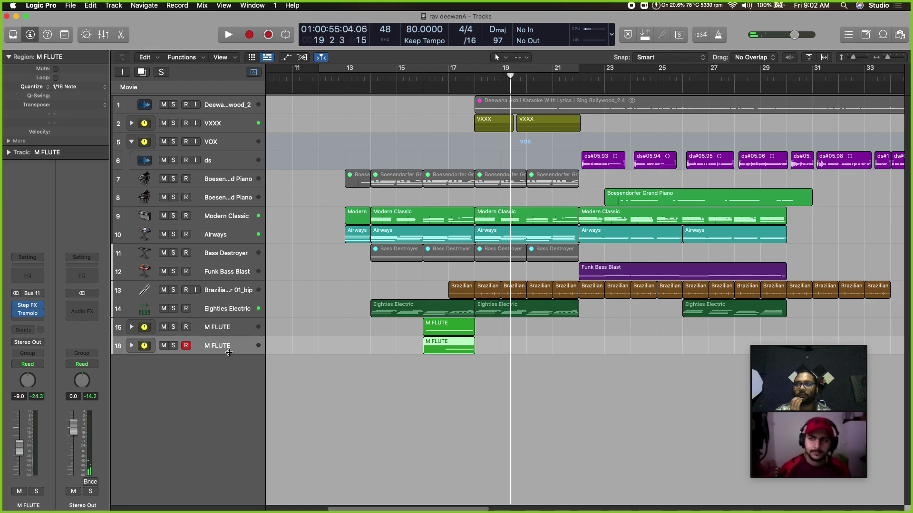
Create a third M FLUTE stack with duplicate settings at -4.5 dB and place the playhead at bar 17
key("super+d")
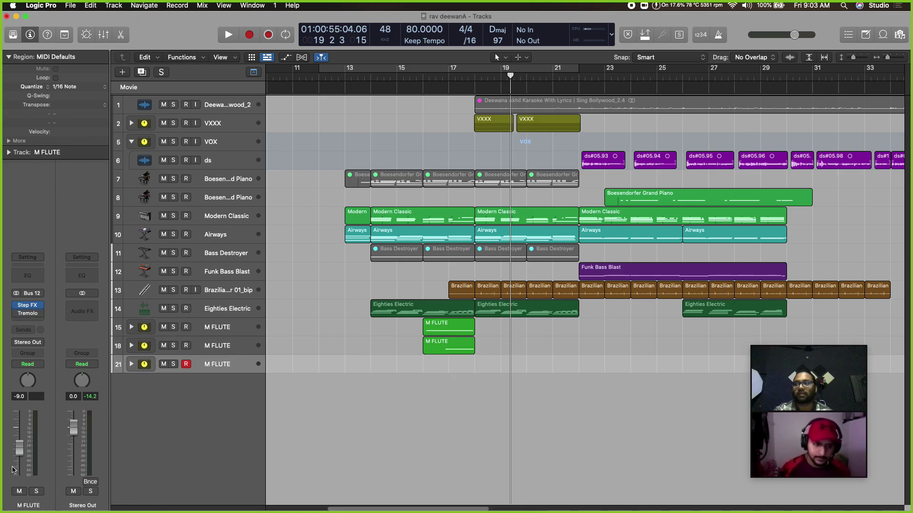
left_click_drag(19, 446, 21, 438)
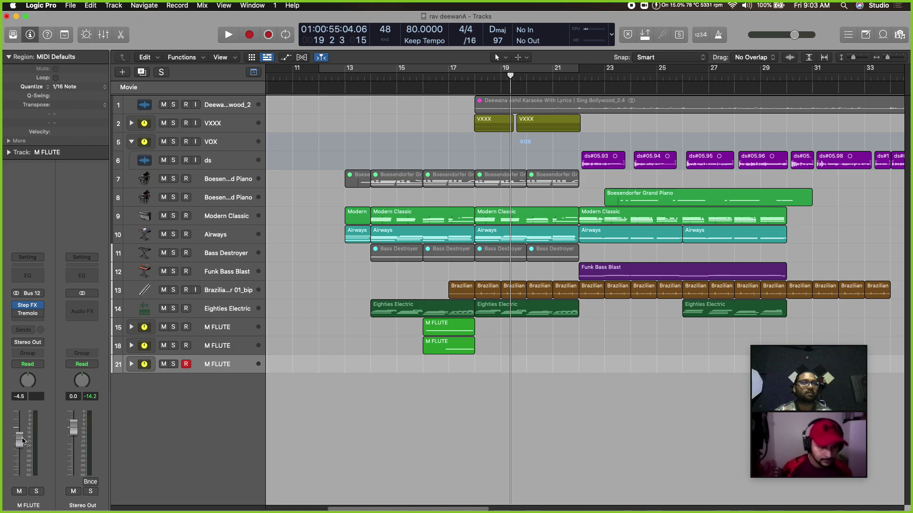
left_click(448, 83)
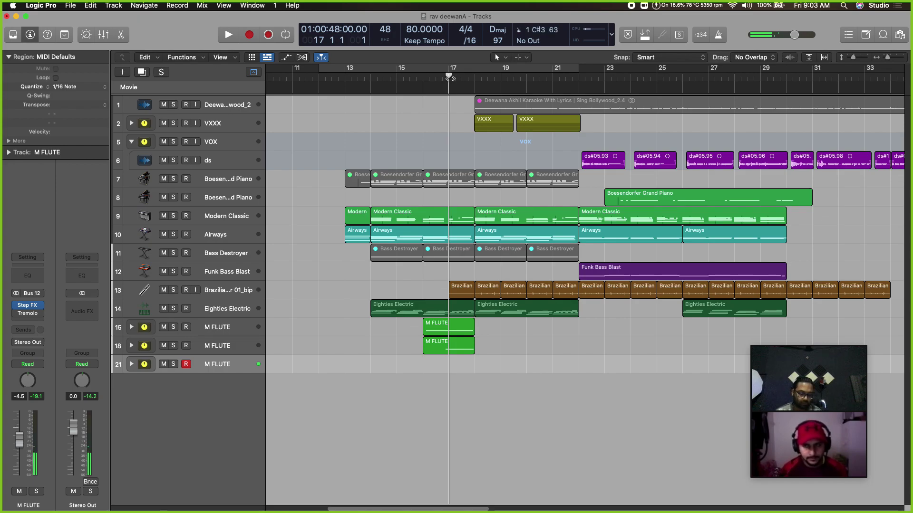
Play from bar 17 with the metronome on and rehearse a lead on the third M FLUTE stack
key("space")
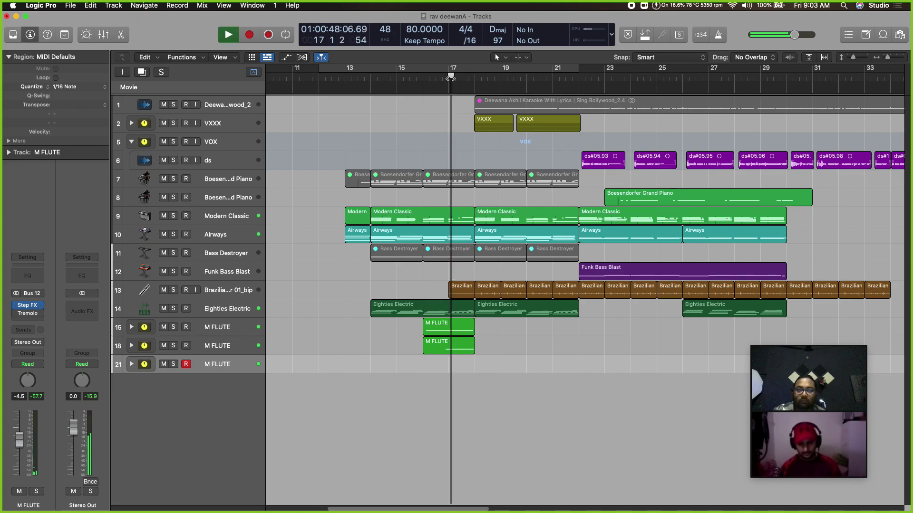
key("k")
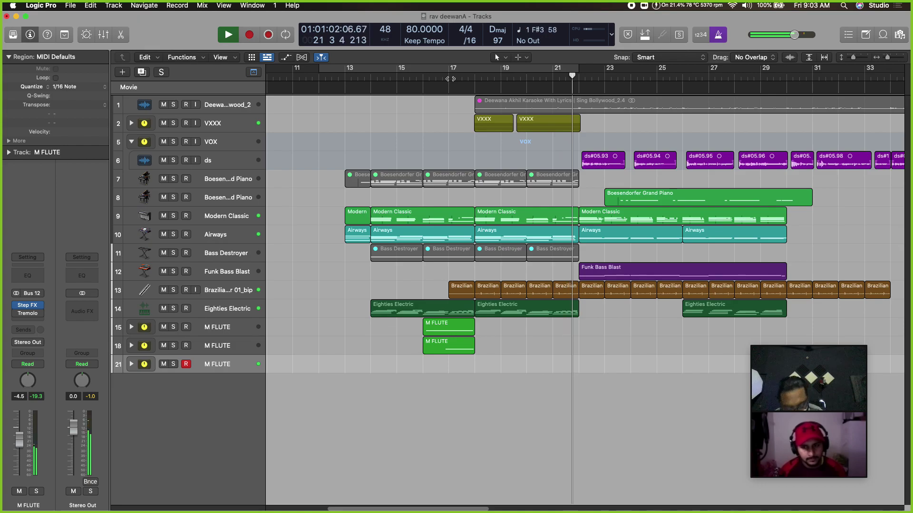
key("space")
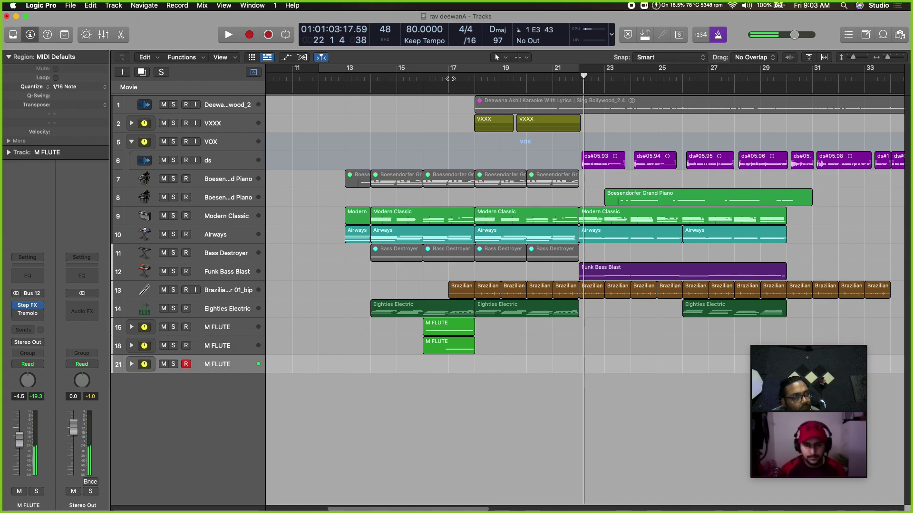
Perform the lead again from bar 17, capture it as a recorded region on the third M FLUTE stack and open the Piano Roll
left_click(450, 78)
key("space")
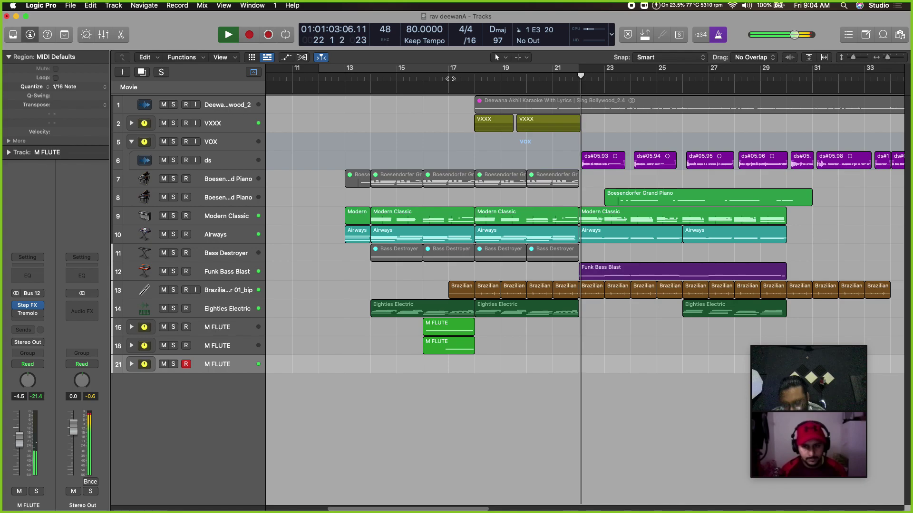
key("space")
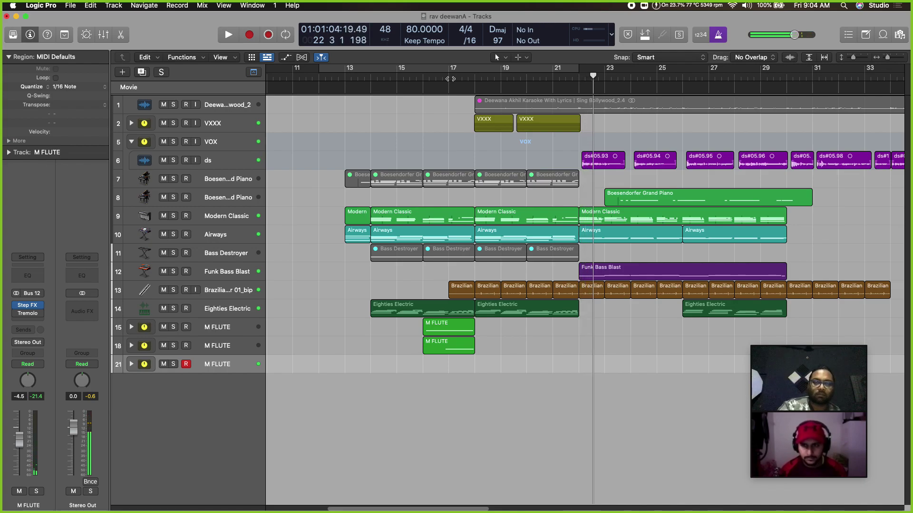
key("shift+r")
key("p")
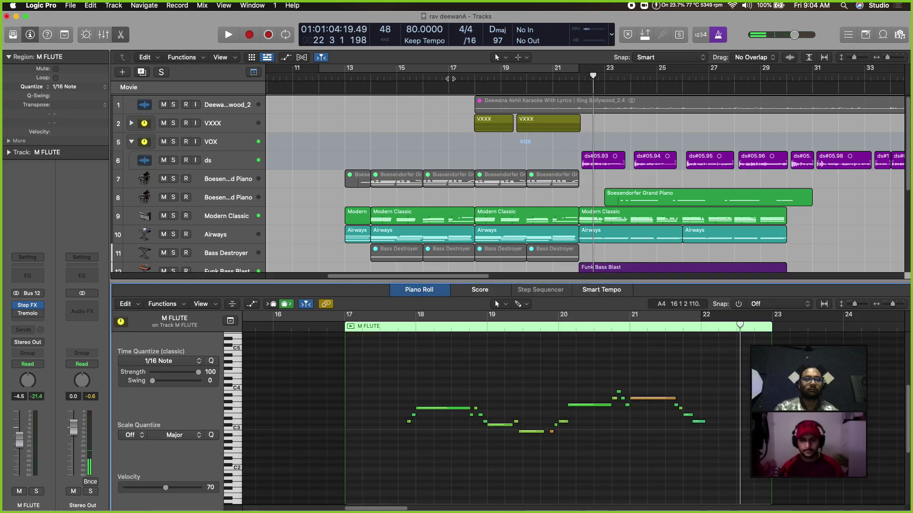
Play back the captured lead and delete the four notes around bar 20
key("shift+space")
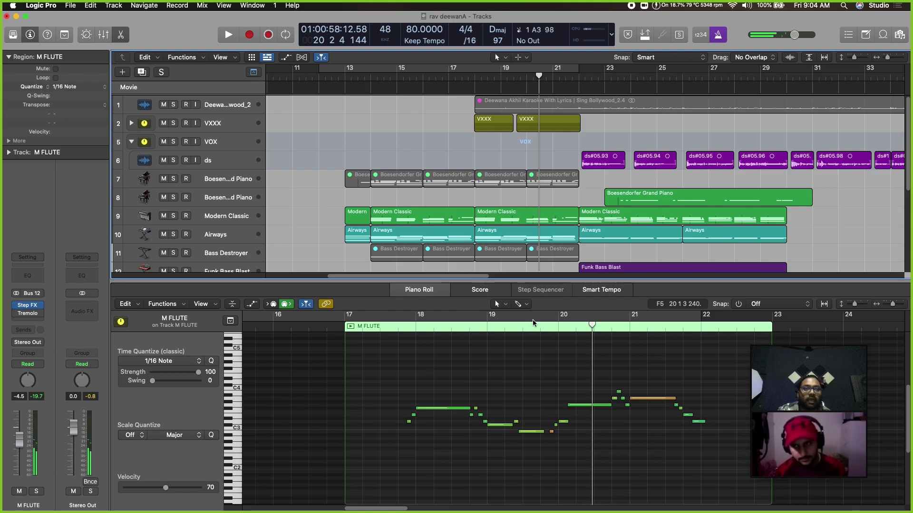
left_click(517, 329)
key("space")
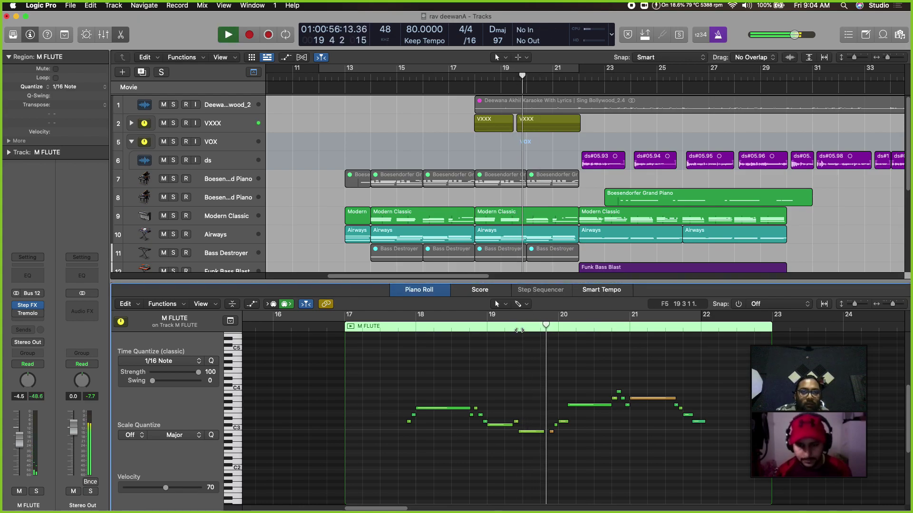
key("space")
left_click_drag(551, 391, 584, 445)
key("Delete")
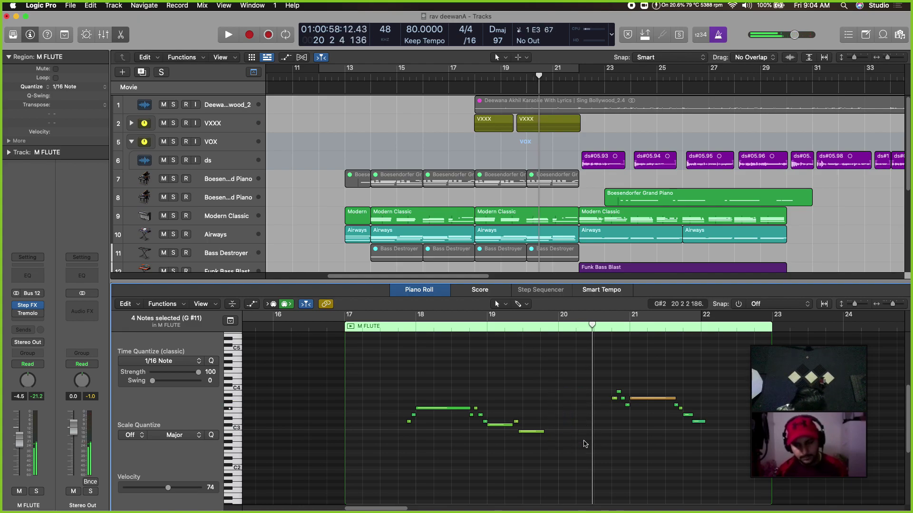
Record replacement notes from late bar 19 into bar 20 and shorten the held bar 19 note that overlaps them
key("space")
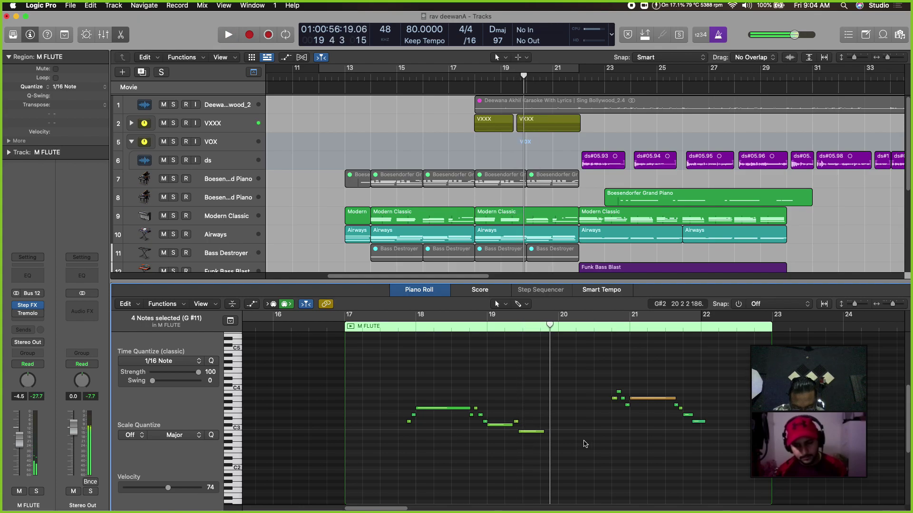
key("r")
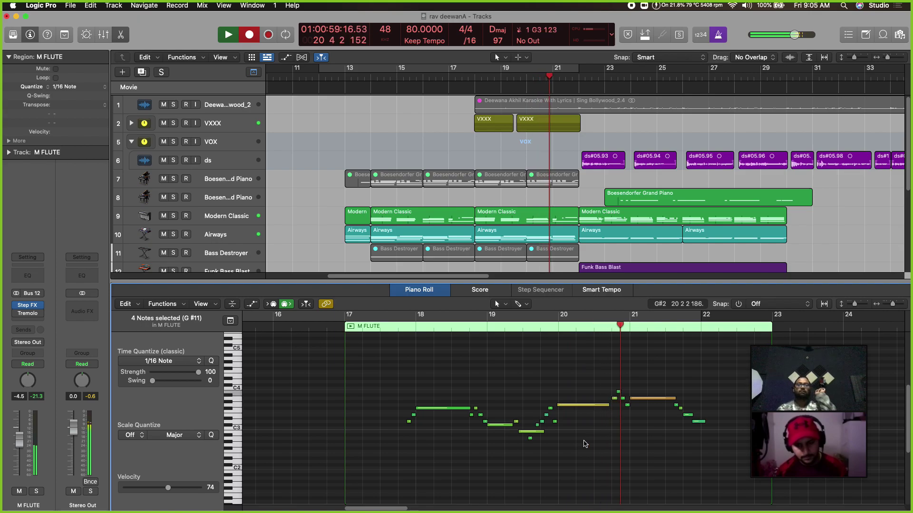
key("space")
key("space")
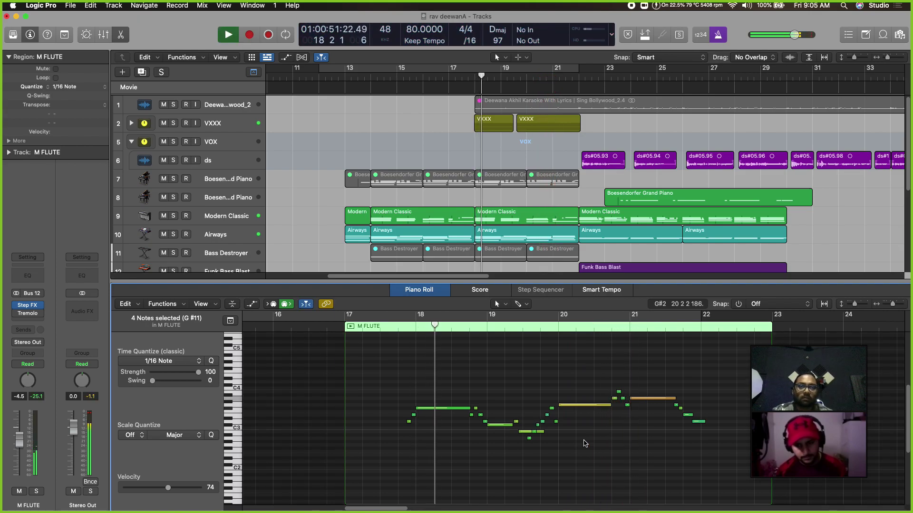
left_click_drag(543, 432, 527, 441)
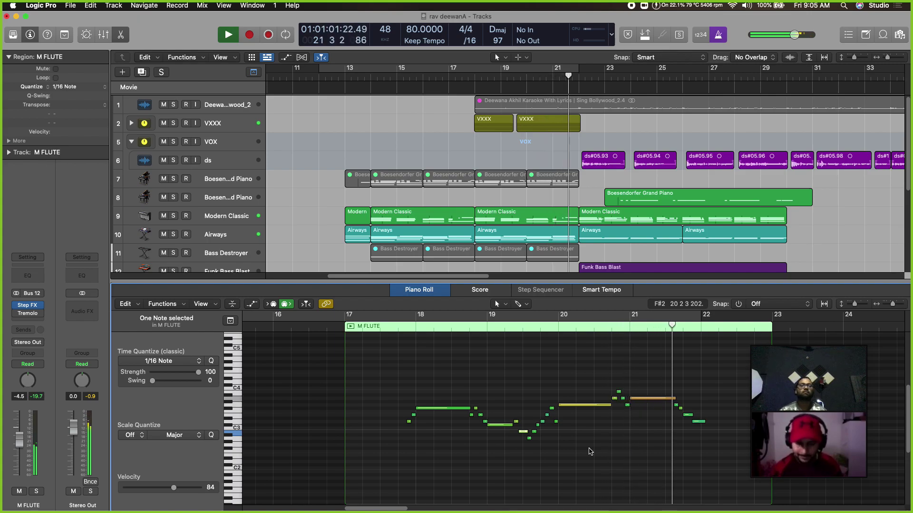
Delete the four closing notes at the end of bar 21 and record a new descending run in their place
key("space")
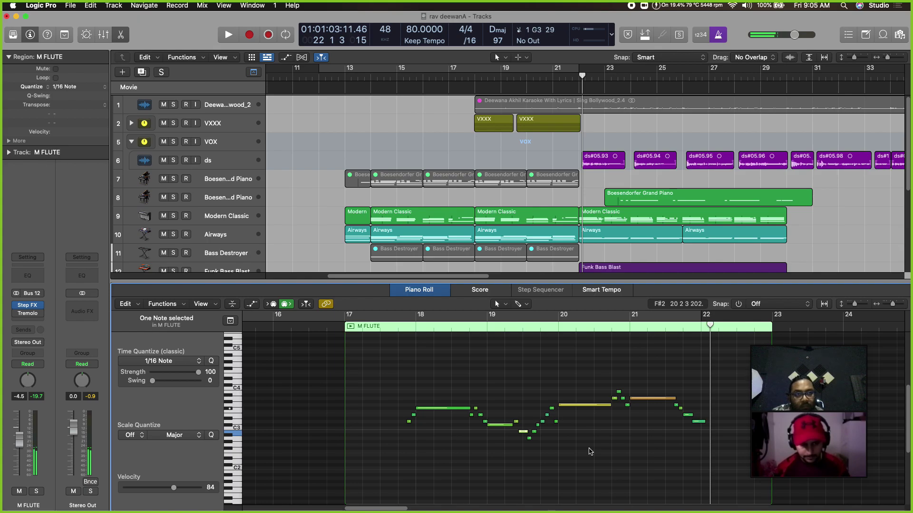
left_click_drag(659, 401, 722, 448)
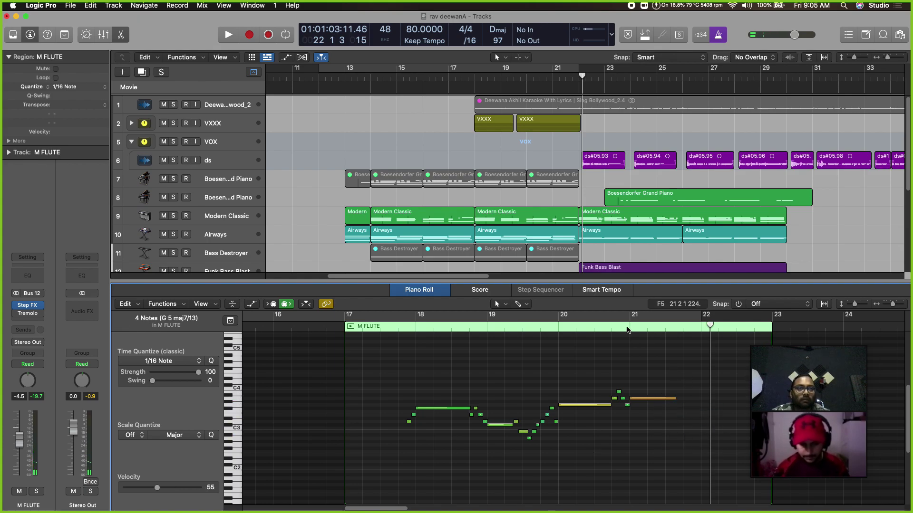
left_click(626, 329)
key("space")
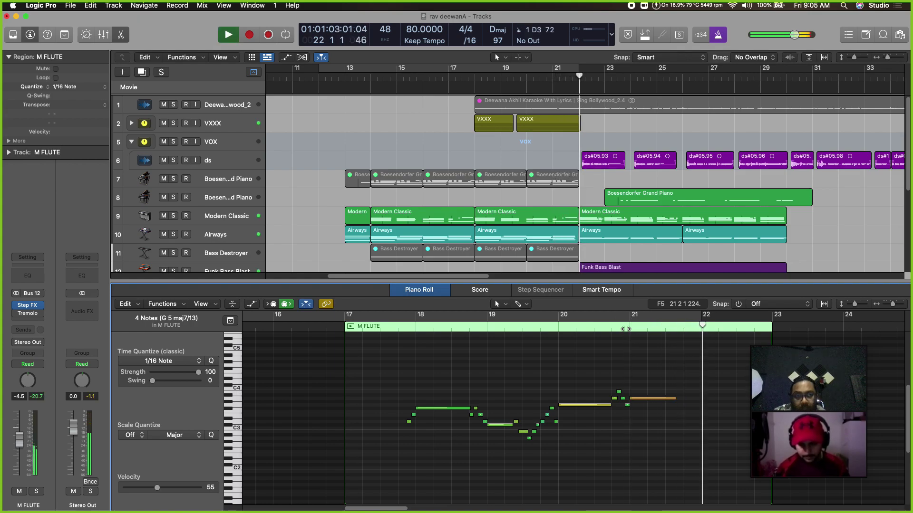
key("space")
key("super+z")
key("space")
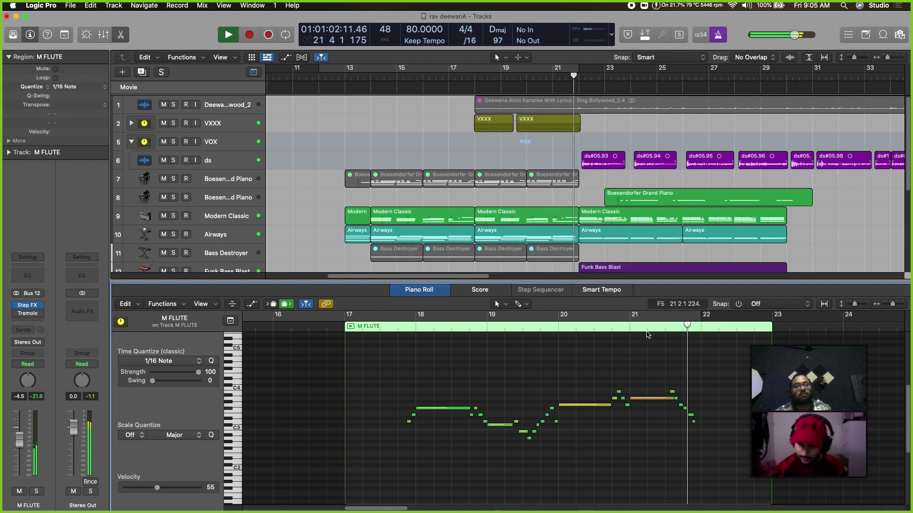
Shorten the held note in bar 21 so it ends before the new run, and close the Piano Roll after playback
key("space")
left_click_drag(675, 398, 668, 404)
key("space")
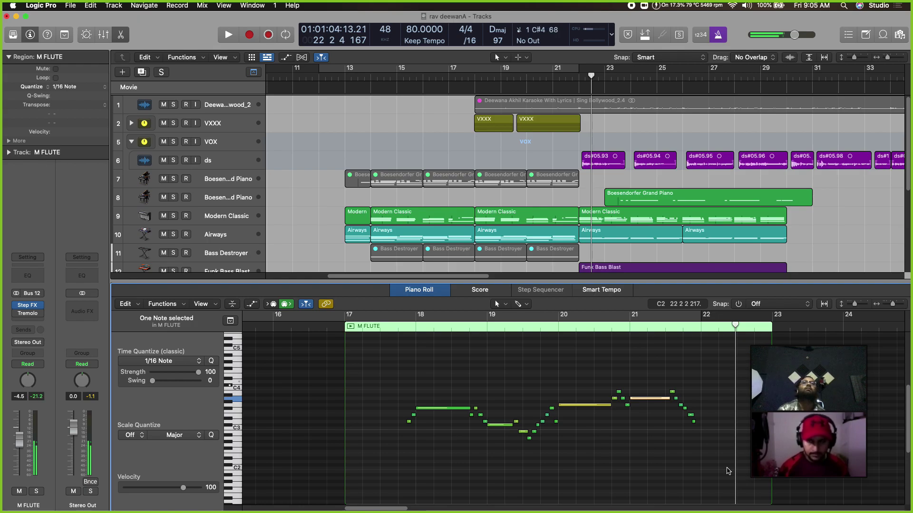
key("p")
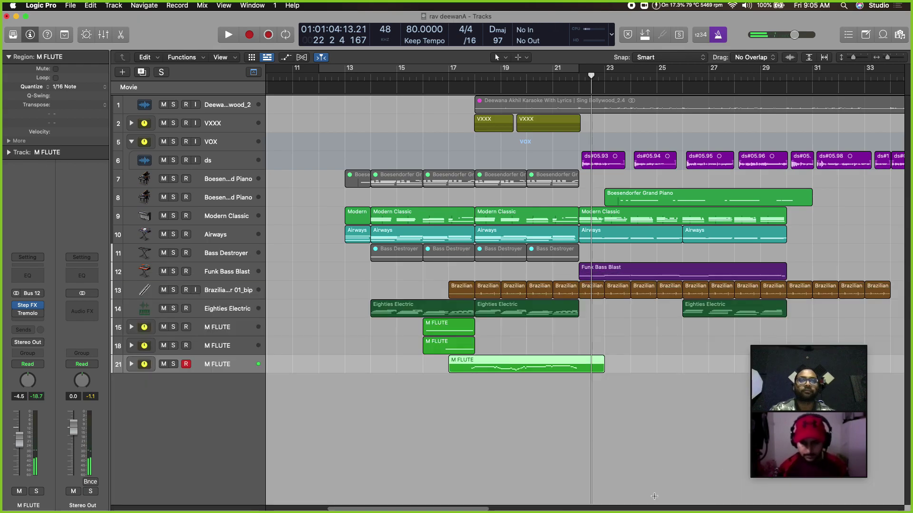
Record a short part in bar 21 on the second M FLUTE stack and play it back from about bar 20
left_click(228, 348)
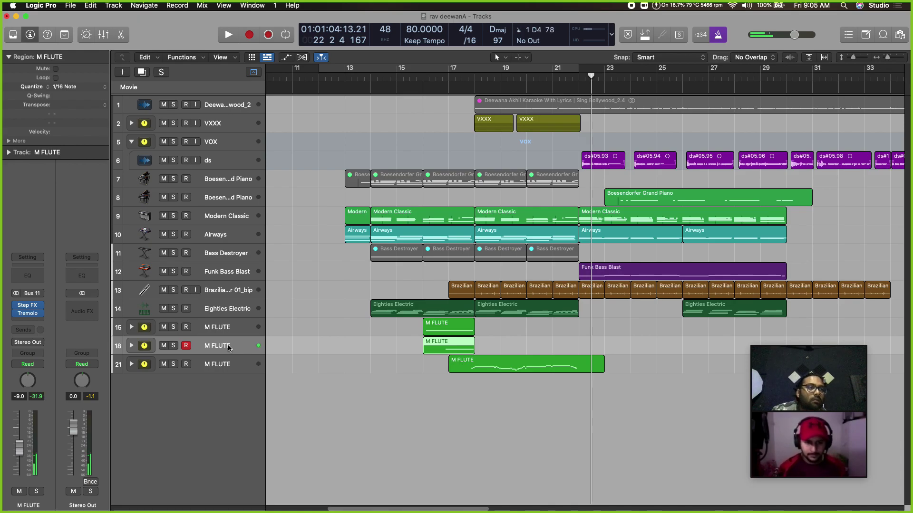
left_click(525, 76)
key("space")
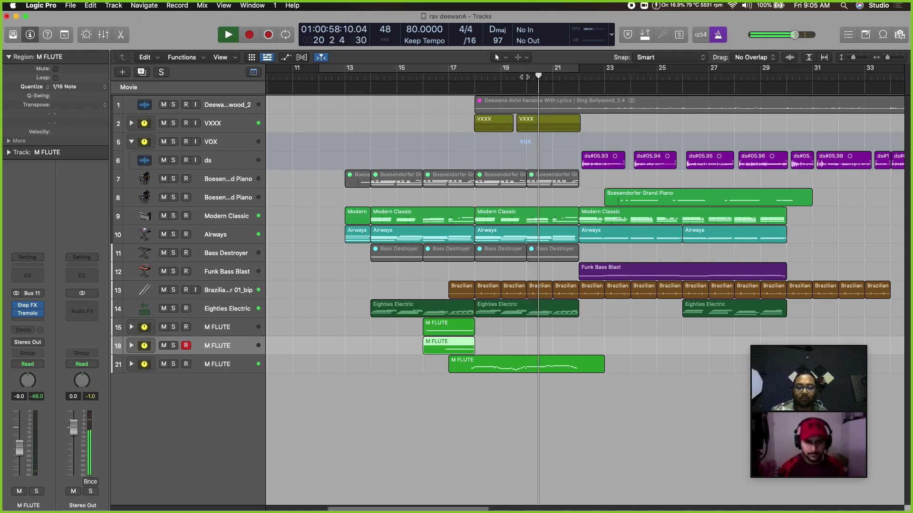
key("r")
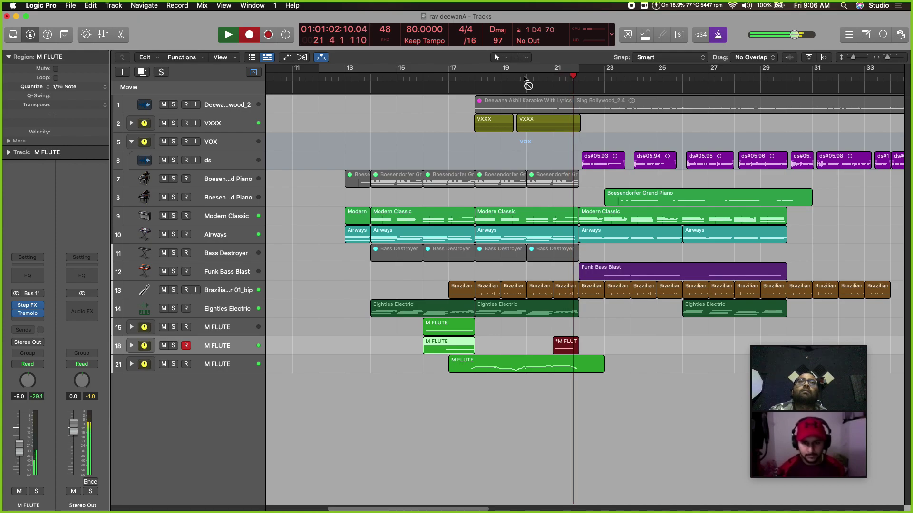
key("space")
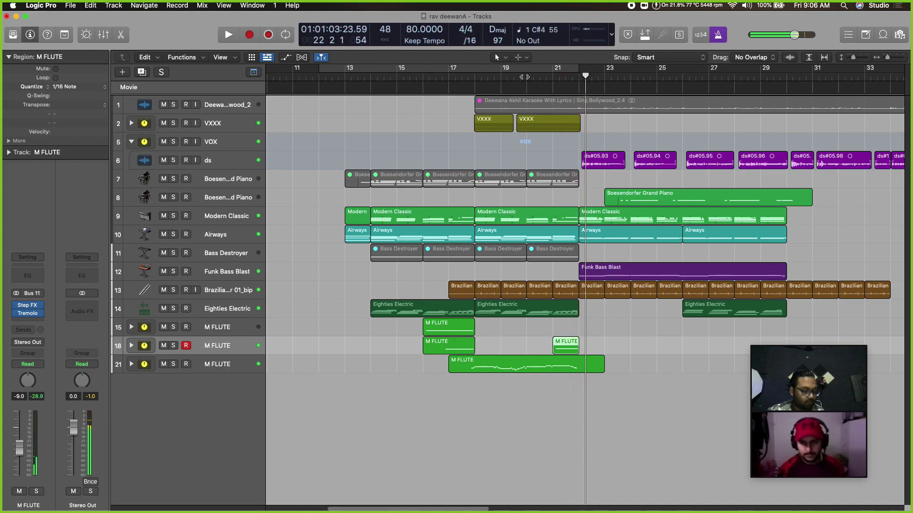
key("space")
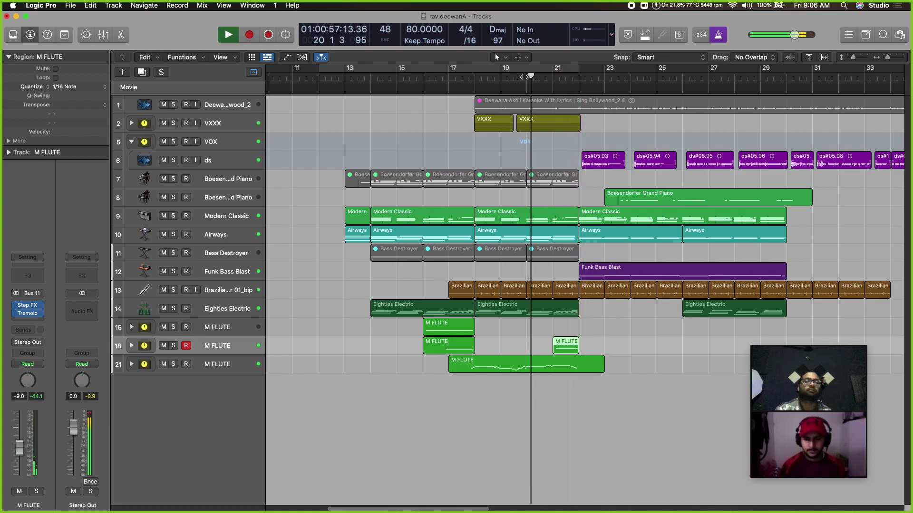
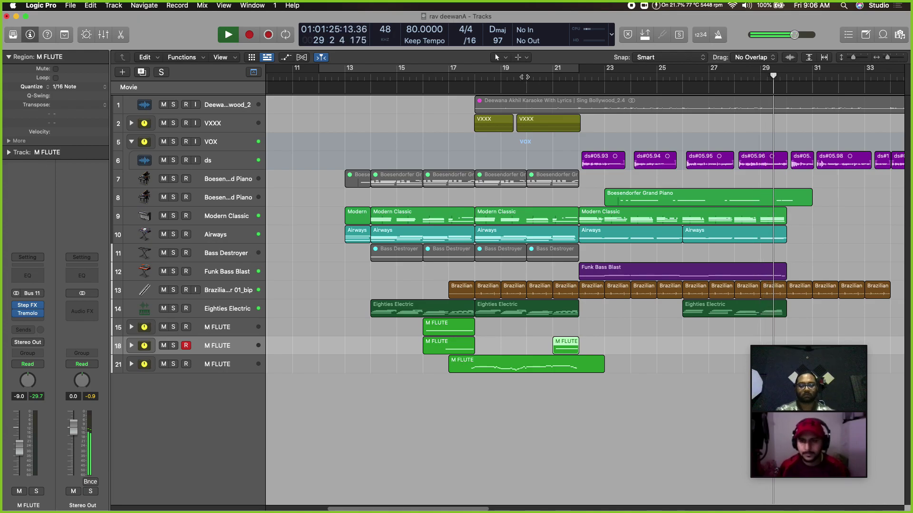
Stop playback and delete the Eighties Electric region spanning bars 26 to 30
key("space")
left_click_drag(672, 305, 764, 328)
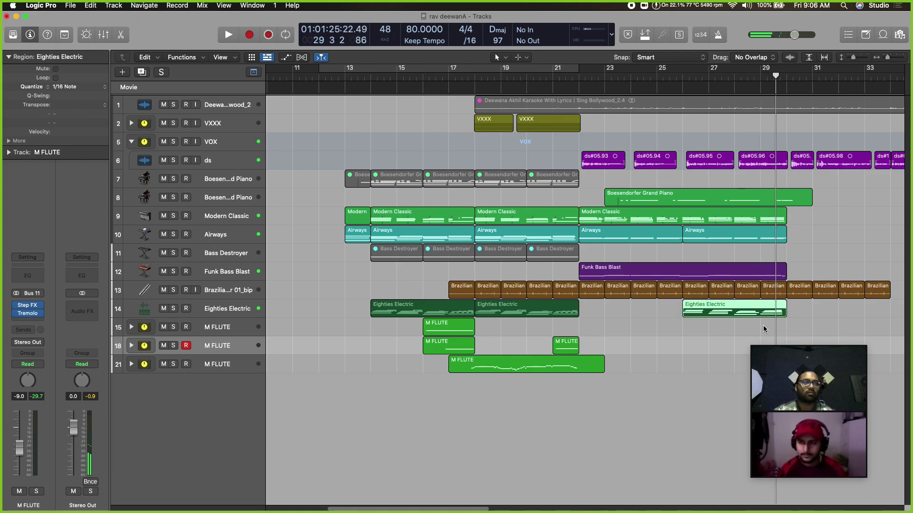
key("Delete")
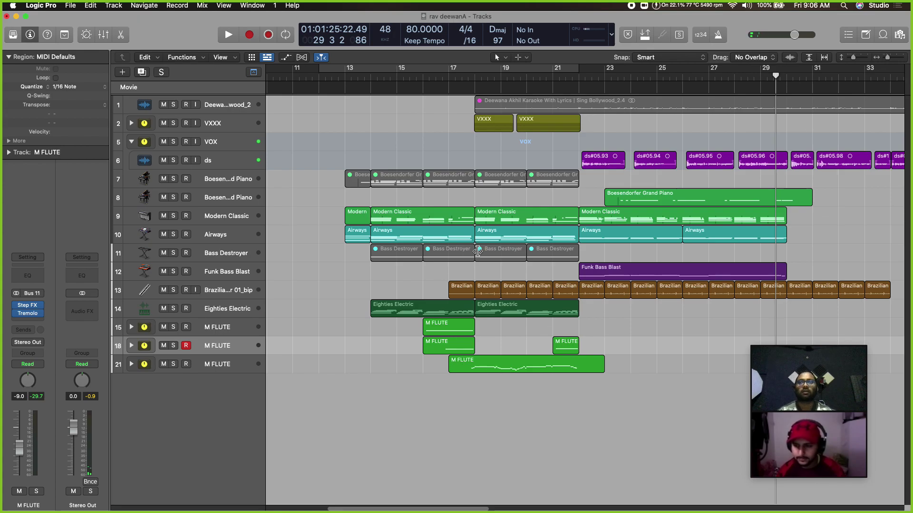
Record a new MIDI take on the Eighties Electric track, starting from bar 25 and covering bars 26 to 30
left_click(242, 310)
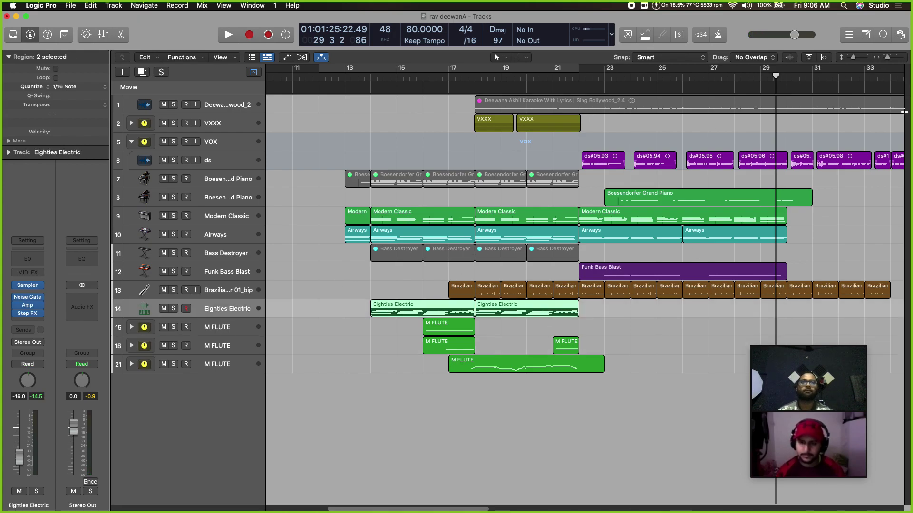
left_click(656, 77)
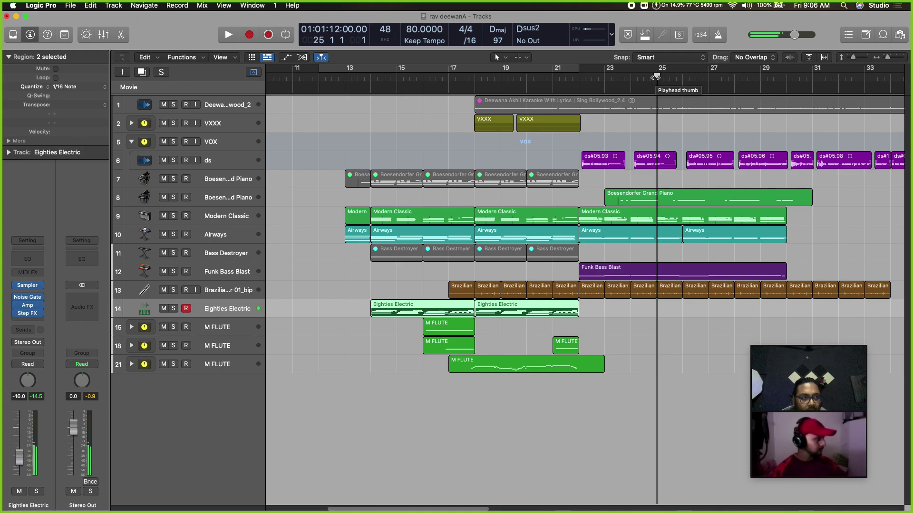
key("space")
key("space")
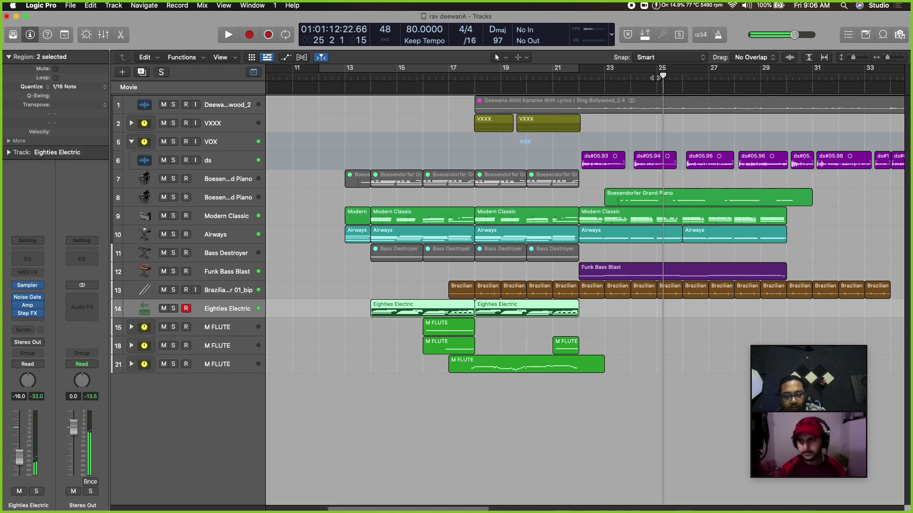
key("r")
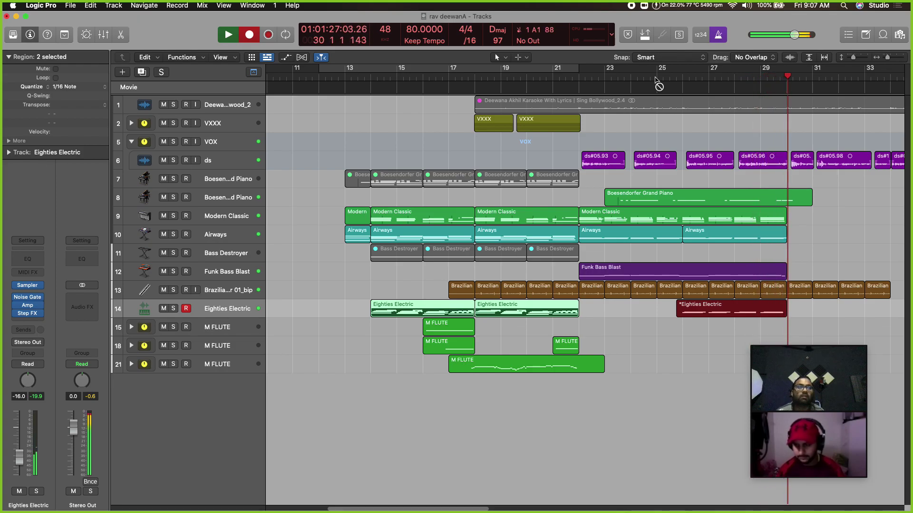
Listen to the new Eighties Electric take from bar 25 and again from bar 20
left_click(656, 79)
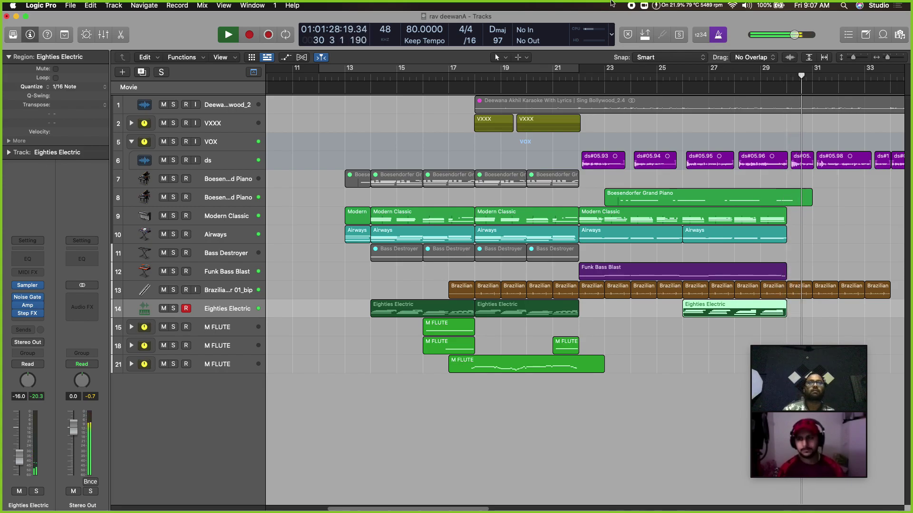
left_click(527, 82)
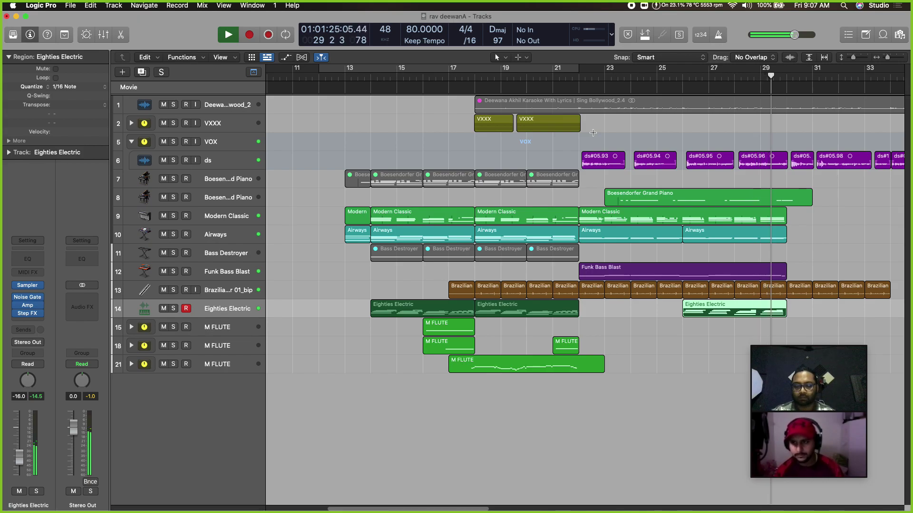
key("space")
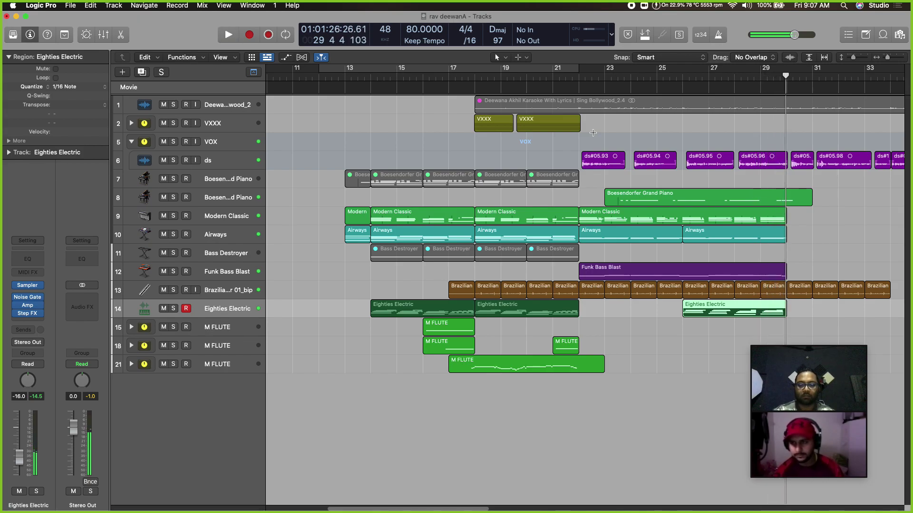
Add a Gain plug-in after Step FX on the Eighties Electric track and enlarge its window to 101%
left_click(29, 324)
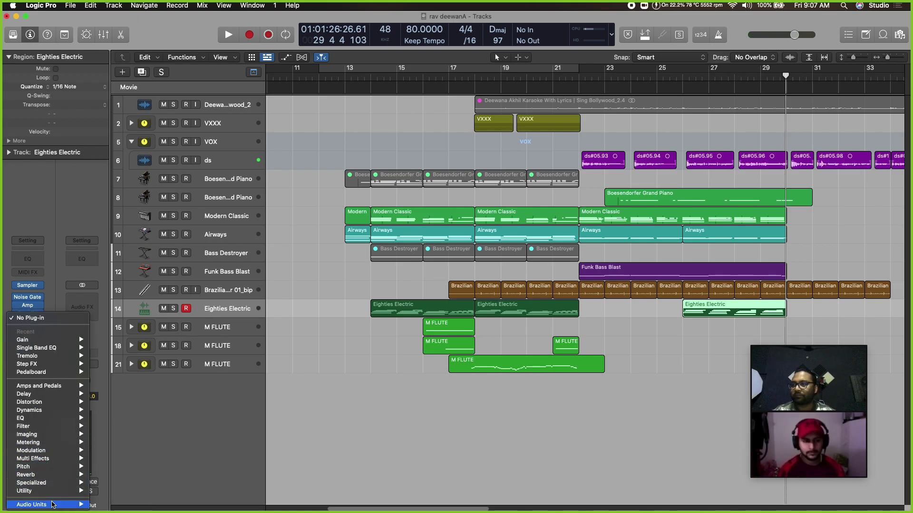
left_click(187, 489)
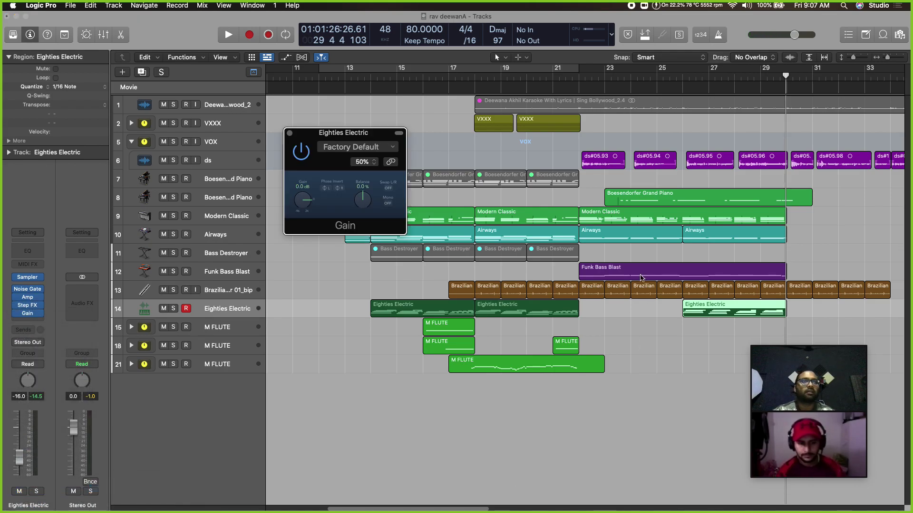
left_click_drag(401, 232, 514, 346)
left_click_drag(472, 150, 421, 181)
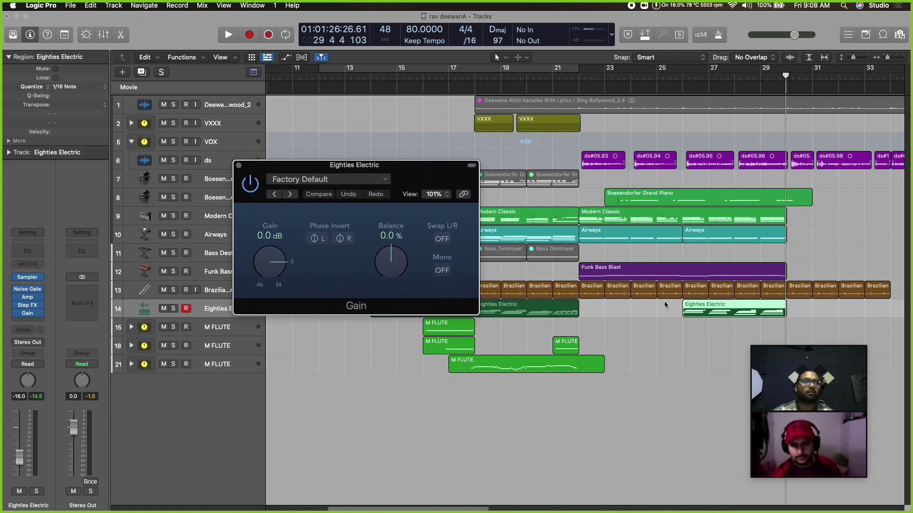
Examine the Step FX reverb mix and master output on the Eighties Electric track, with the playhead moved to bar 25
left_click(696, 318)
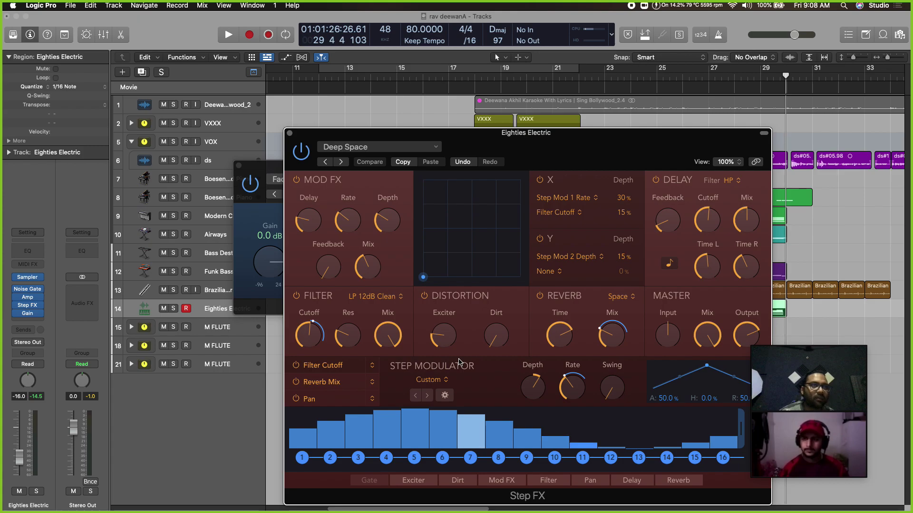
left_click_drag(673, 137, 481, 134)
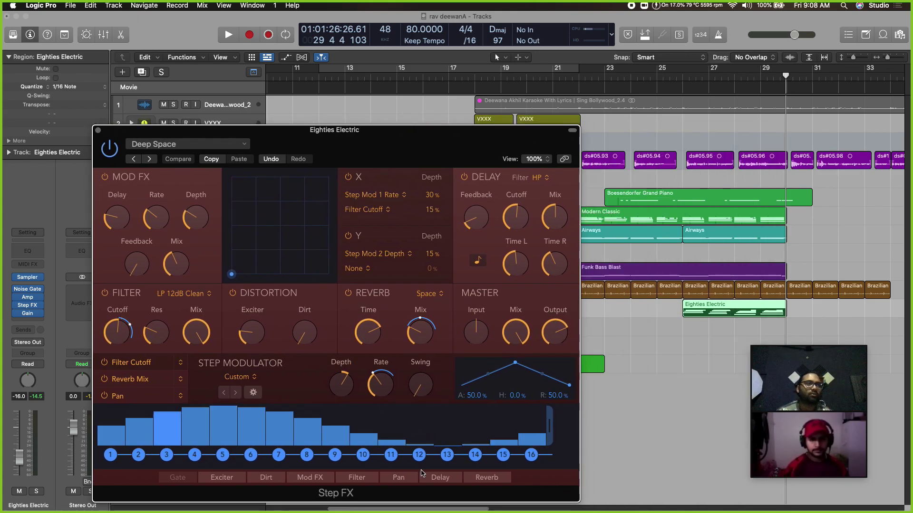
left_click(683, 84)
left_click_drag(684, 71, 661, 70)
left_click(661, 70)
left_click(659, 77)
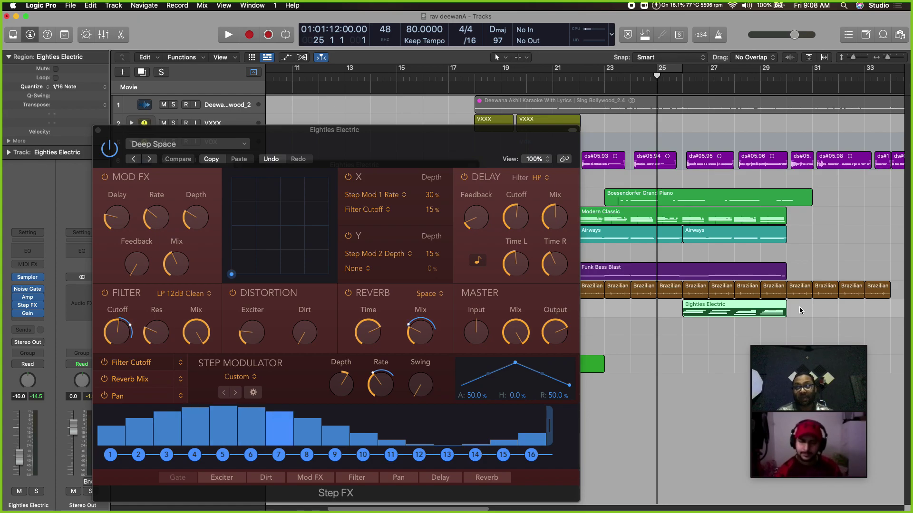
left_click(98, 130)
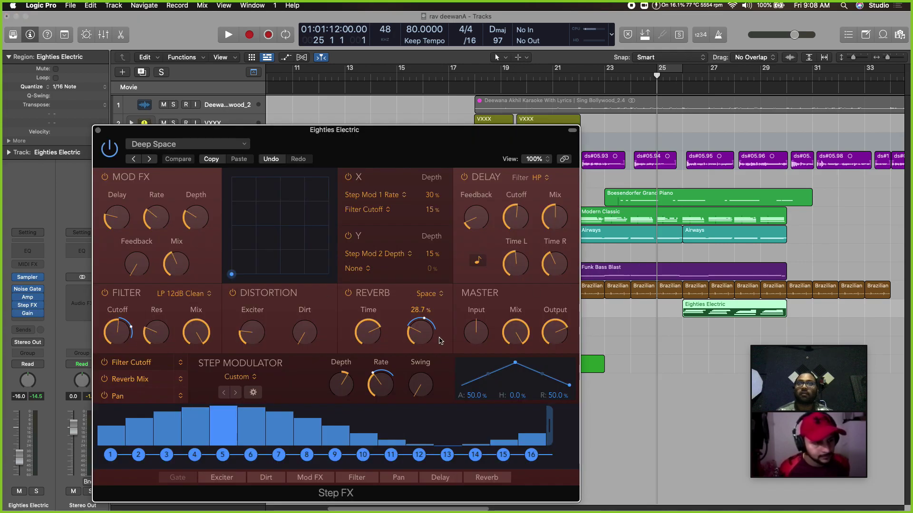
mouse_move(563, 329)
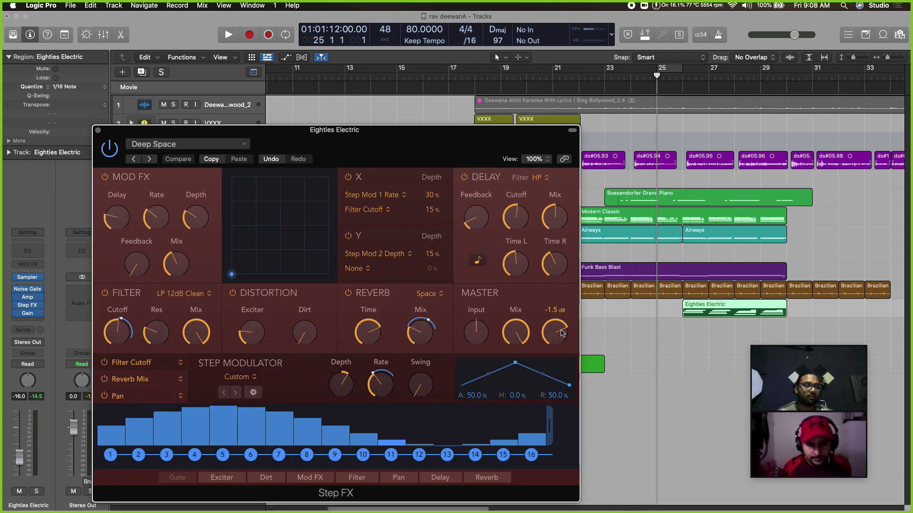
left_click(98, 130)
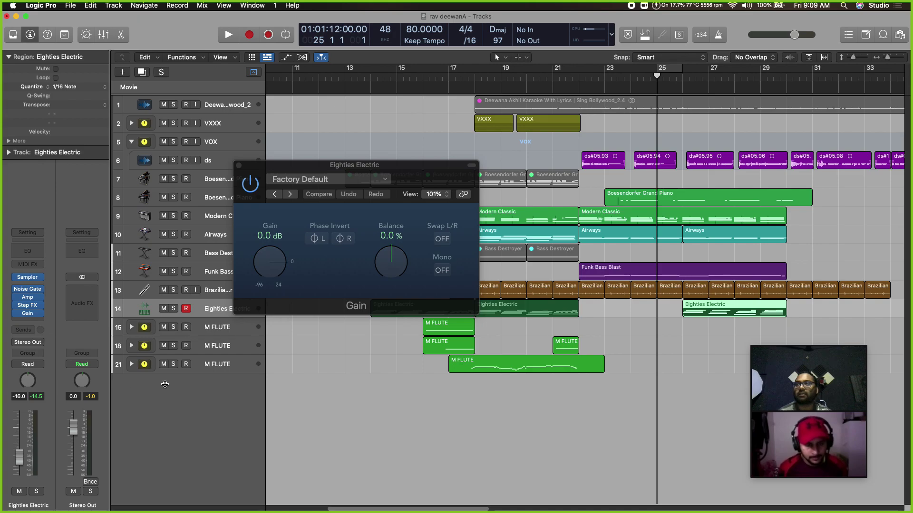
Show track automation and set the Eighties Electric lane to the Gain parameter of the Gain plug-in
key("a")
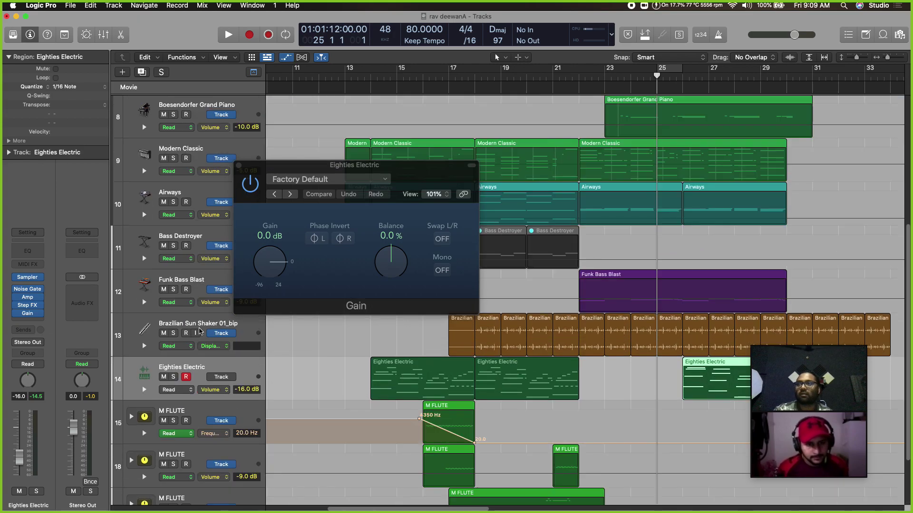
left_click(209, 387)
mouse_move(276, 495)
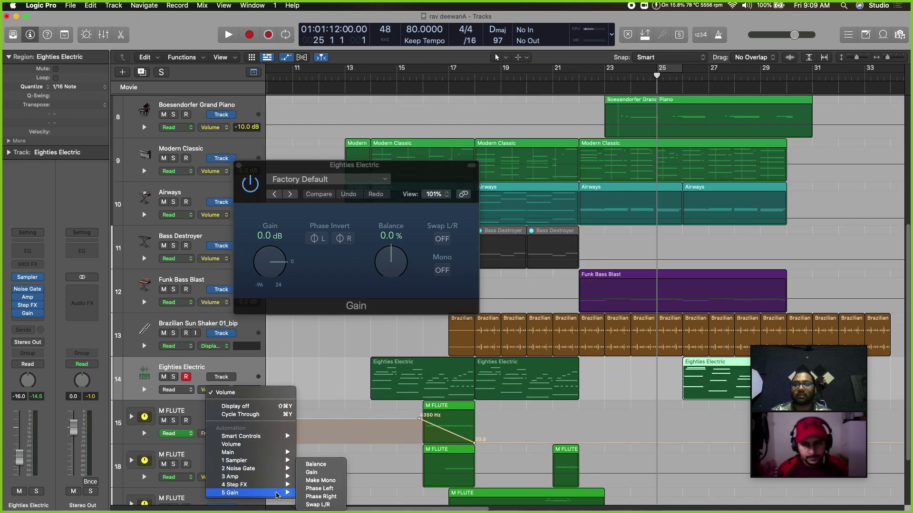
left_click(336, 473)
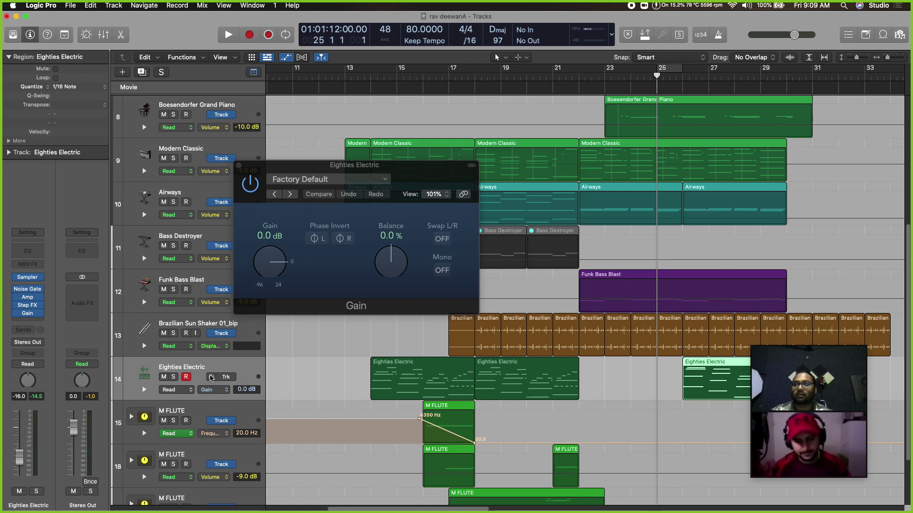
Switch the Eighties Electric automation from track to region mode and choose the Gain plug-in's Gain parameter for it
left_click(211, 378)
left_click(225, 378)
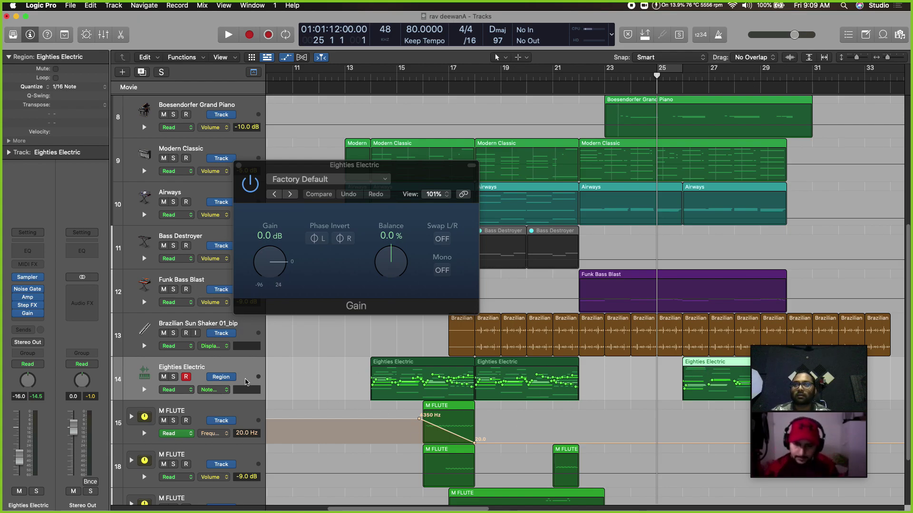
left_click(220, 391)
mouse_move(221, 394)
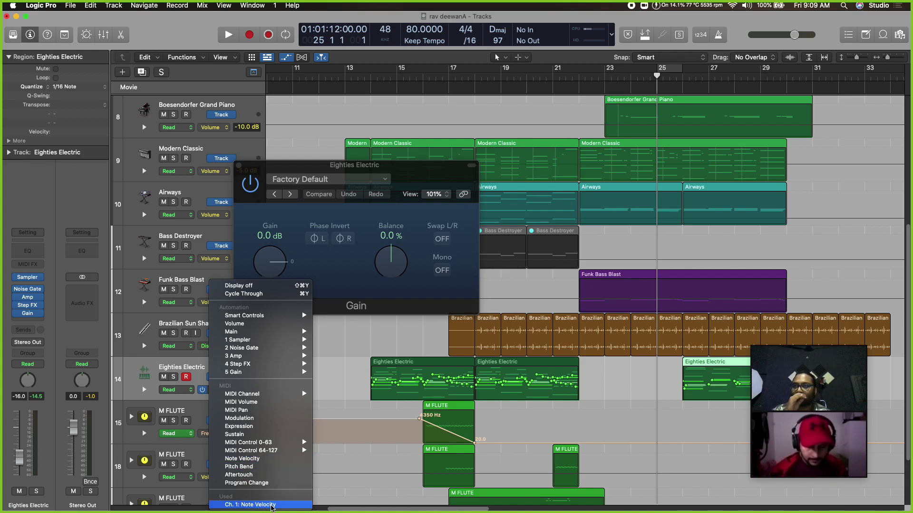
mouse_move(308, 376)
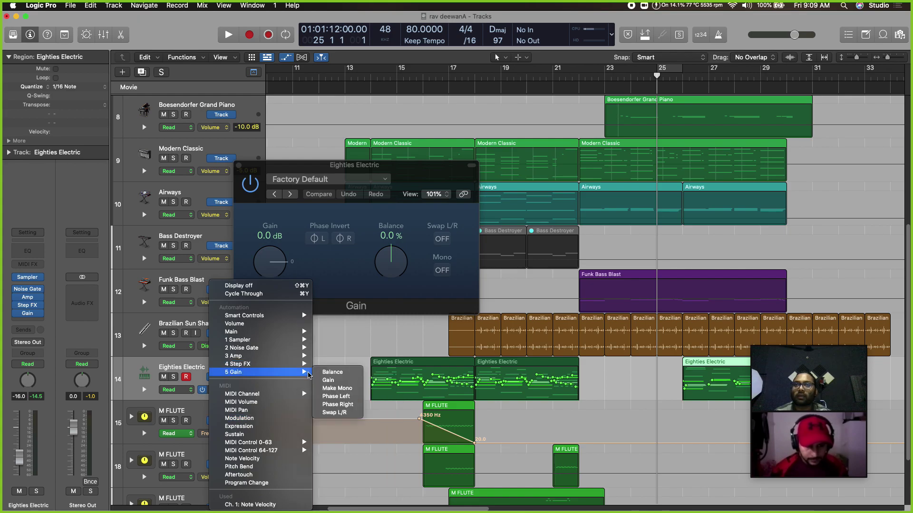
left_click(341, 381)
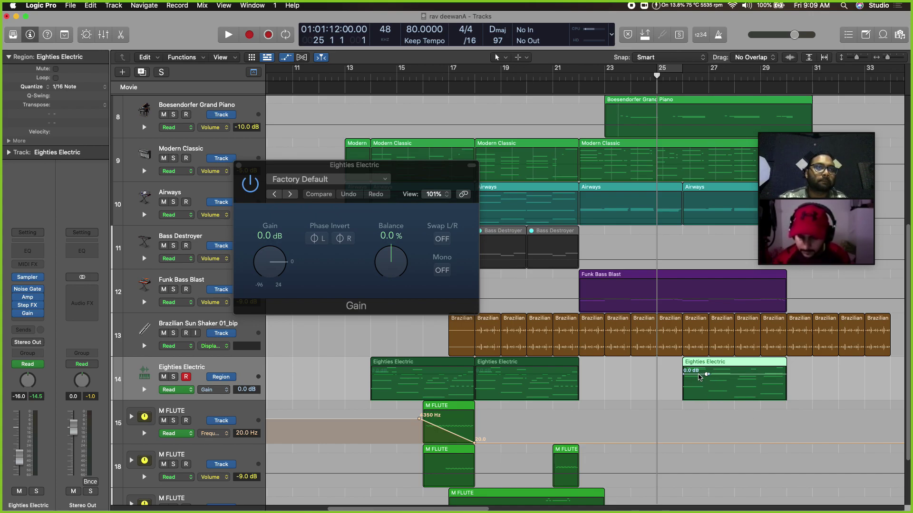
Lower the gain automation over the first bar of the Eighties Electric region at bar 26 to -10.2 dB during playback
left_click(699, 376)
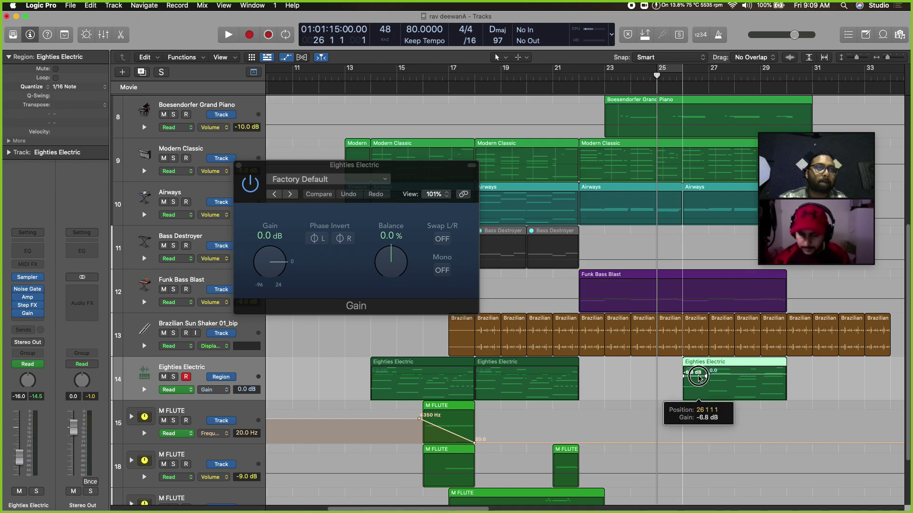
key("space")
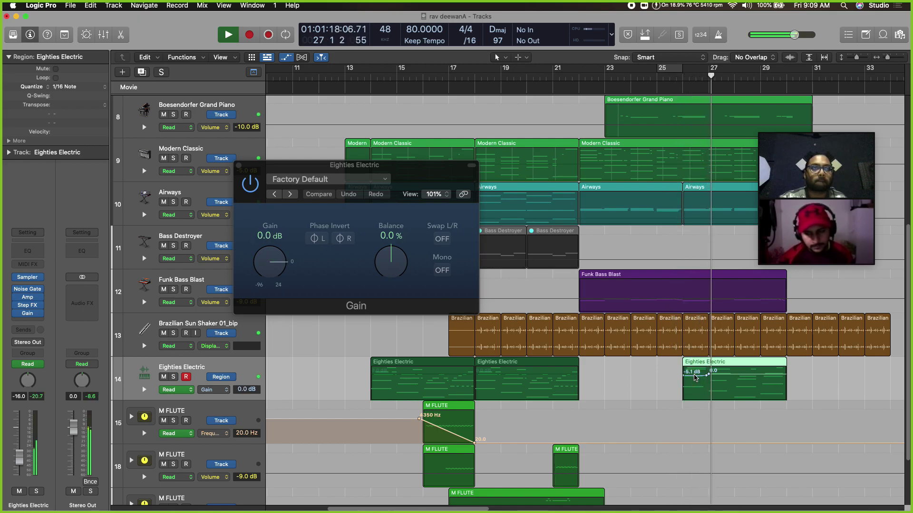
left_click(694, 377)
left_click_drag(694, 376, 693, 383)
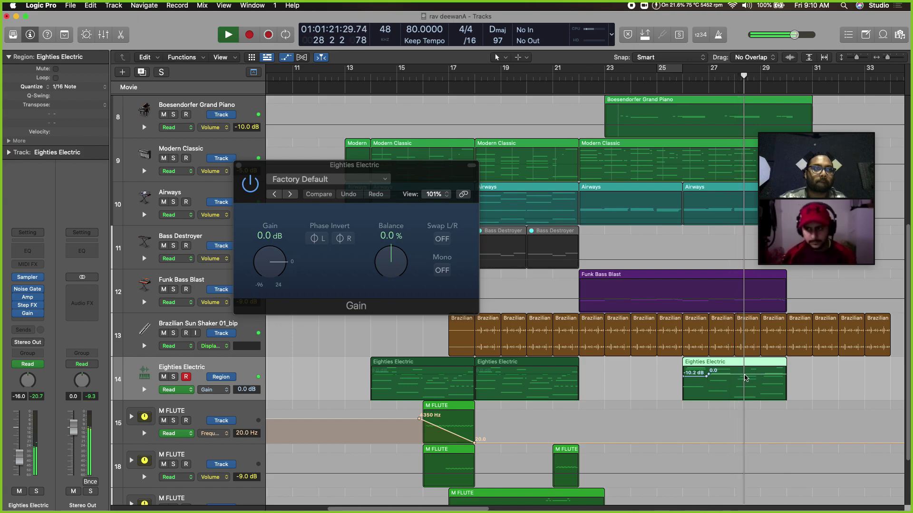
Add gain automation points near bars 28 and 29 of the Eighties Electric region and lower the segment between them to -5.1 dB
left_click(735, 374)
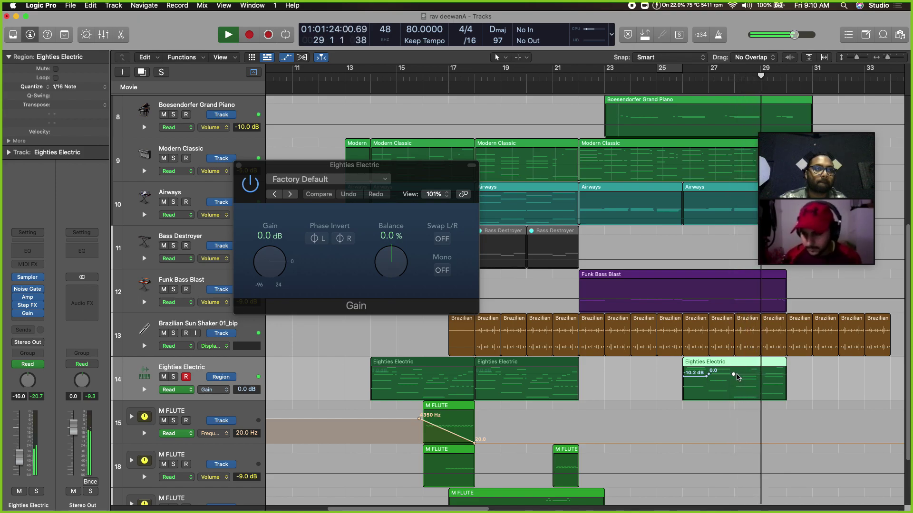
left_click(760, 375)
left_click(759, 374)
left_click_drag(752, 375, 752, 378)
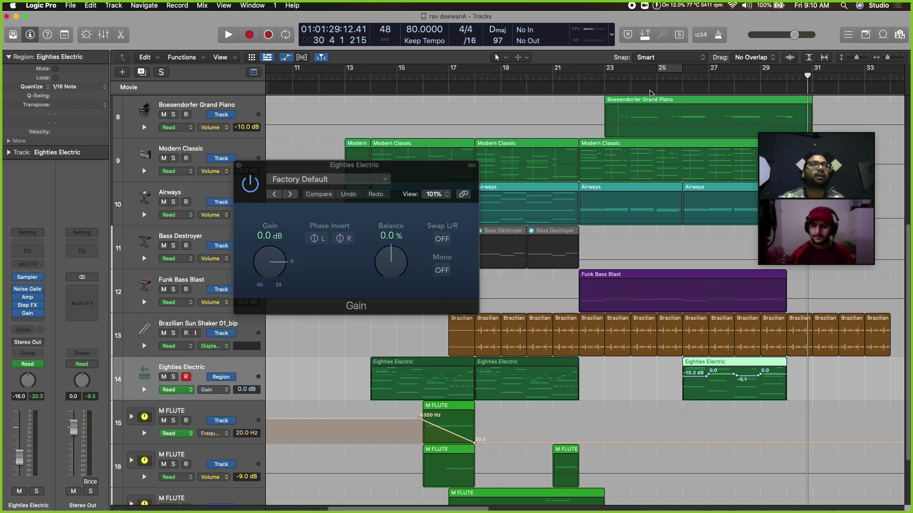
Play the arrangement from bar 25 to check the automated gain dips in the Eighties Electric region
left_click(655, 80)
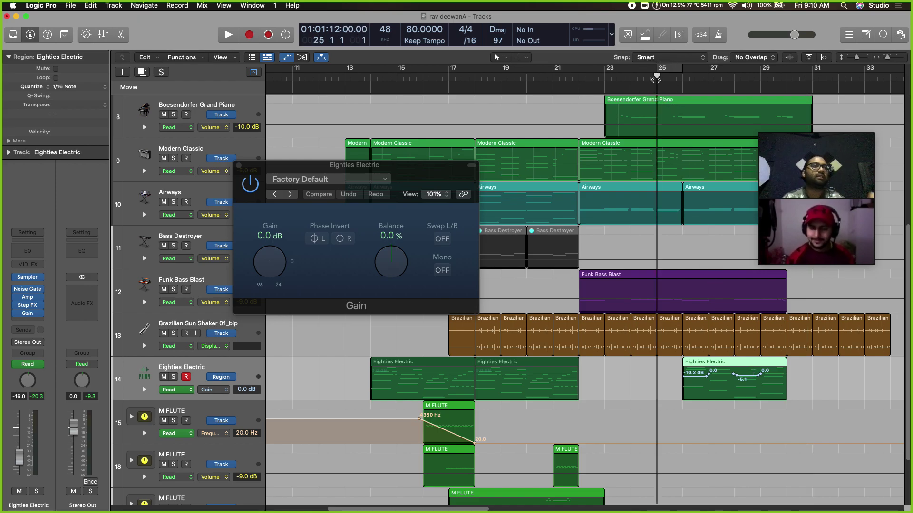
key("space")
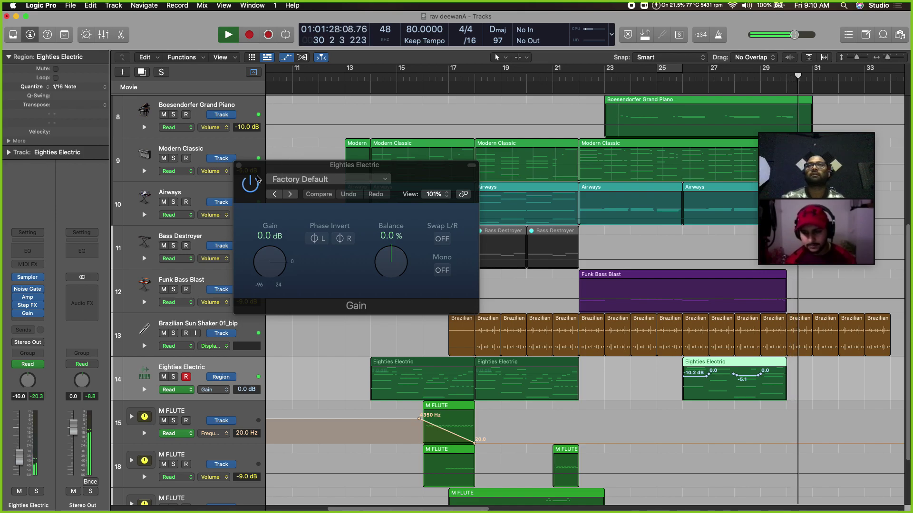
key("space")
Close the Gain plug-in window and hide the track automation
left_click(239, 165)
mouse_move(785, 154)
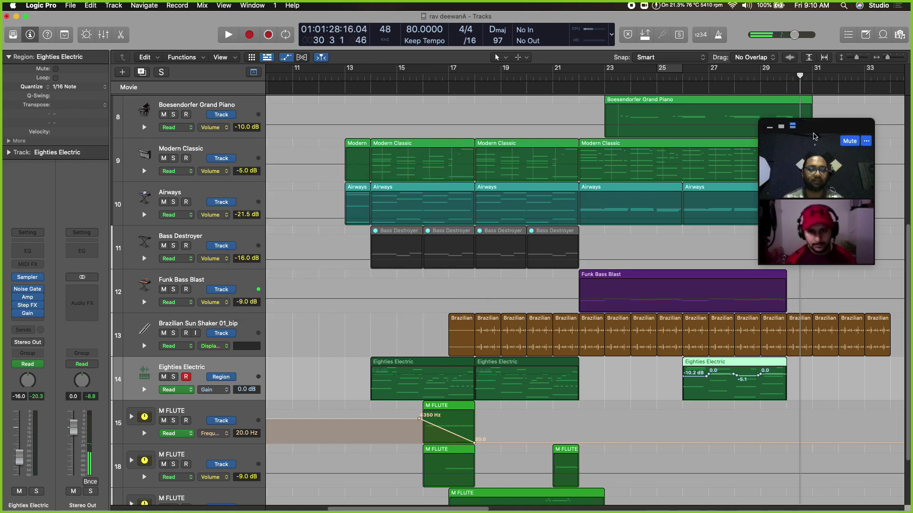
key("a")
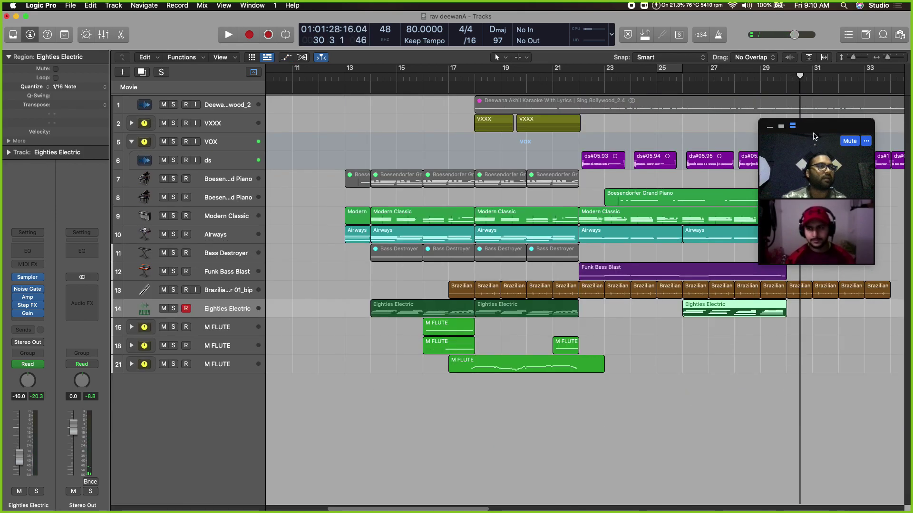
key("super+Left")
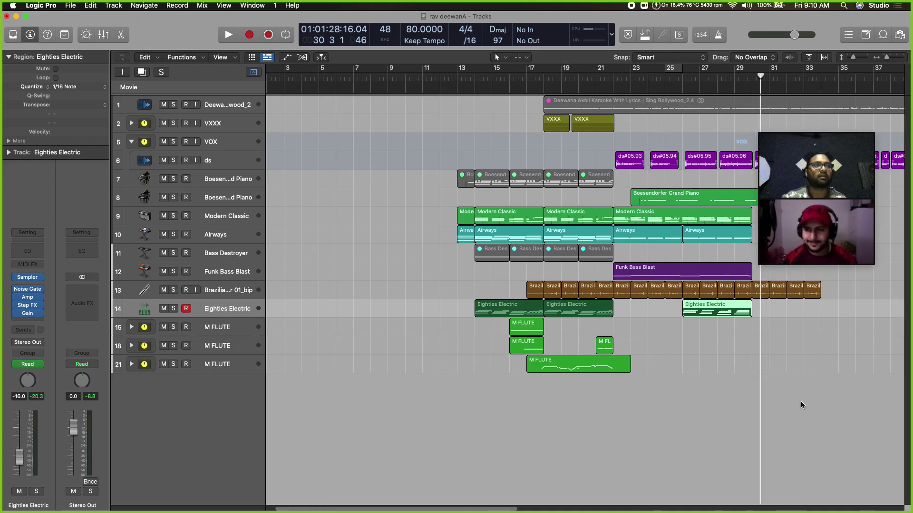
Play the arrangement from bar 28 past bar 33 to check how the section continues after the Eighties Electric region
left_click_drag(820, 141, 869, 24)
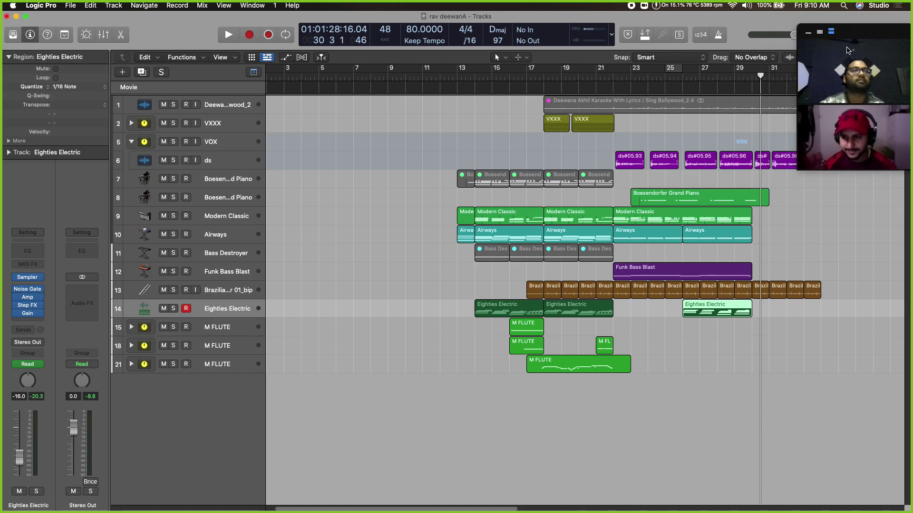
key("super+Right")
key("super+Down")
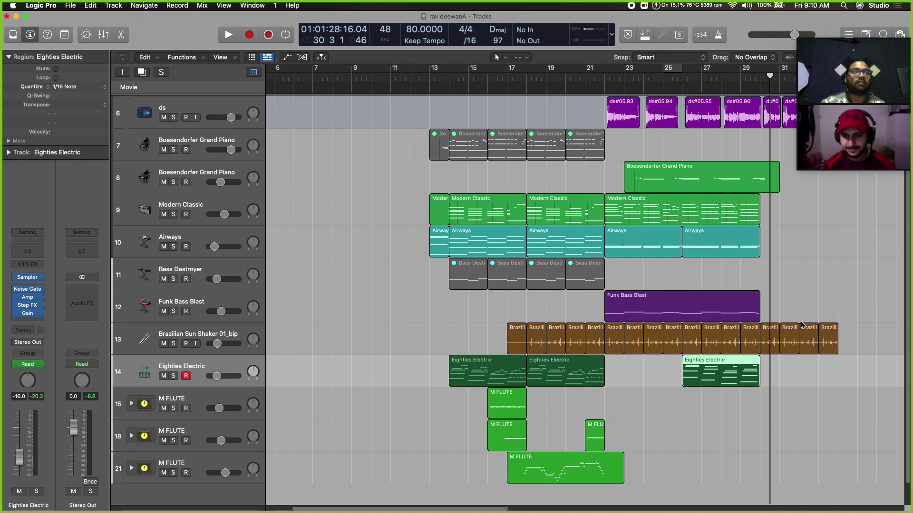
left_click_drag(511, 510, 628, 510)
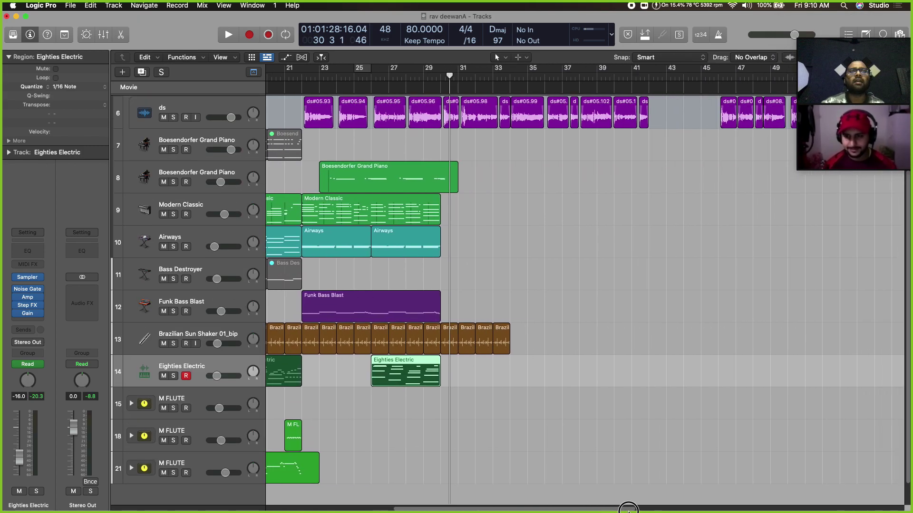
left_click(409, 80)
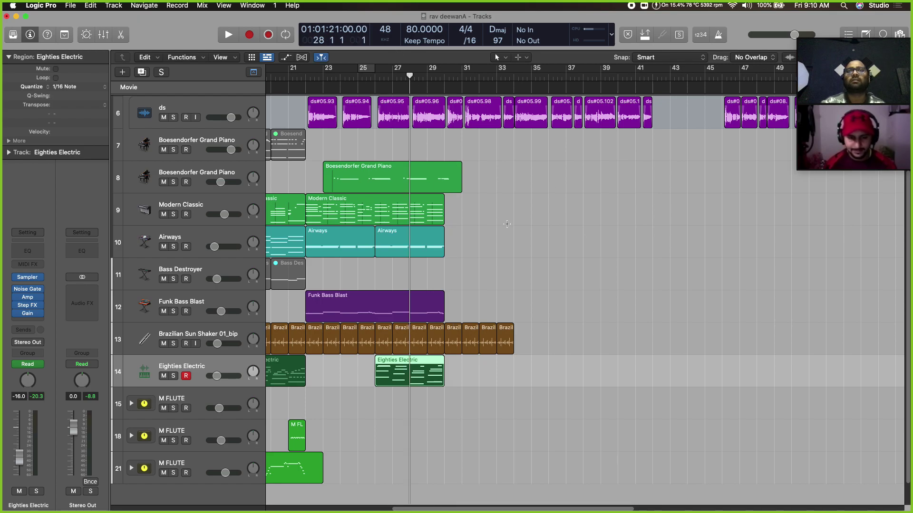
key("space")
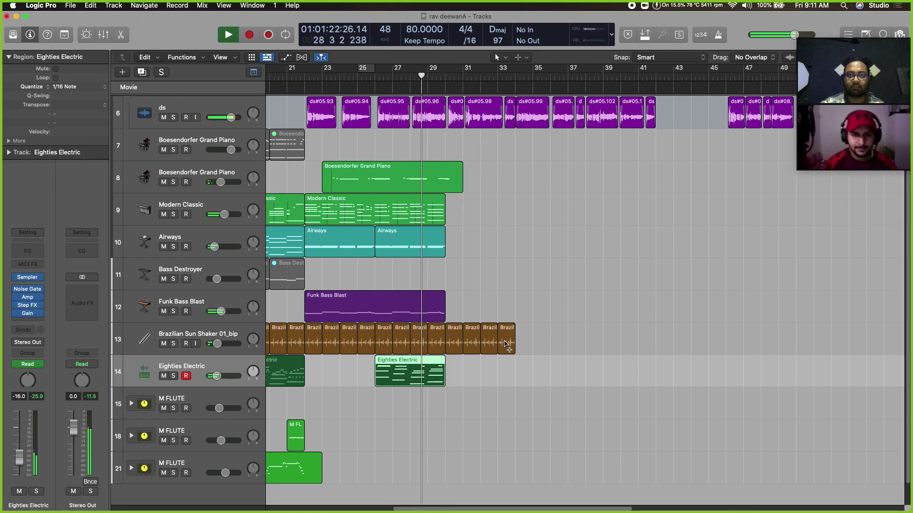
scroll(504, 343, "right", 3)
scroll(505, 343, "up", 2)
scroll(505, 342, "down", 4)
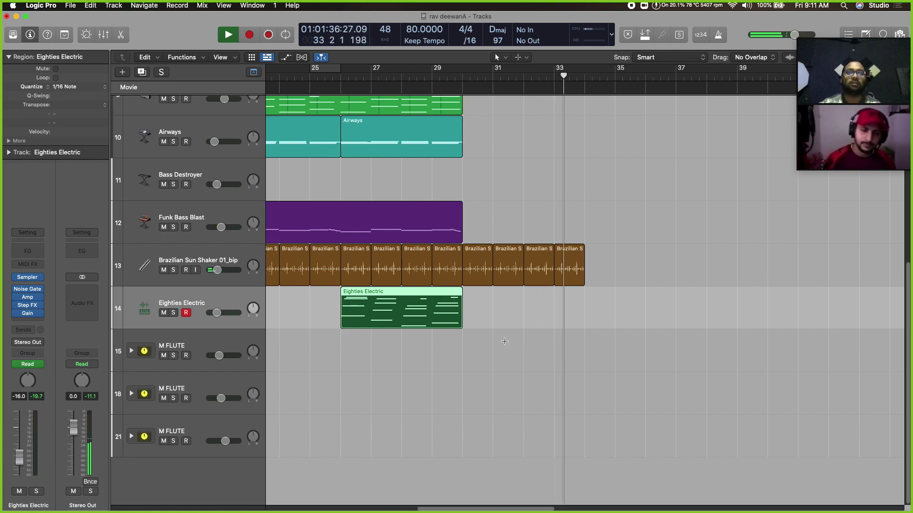
key("space")
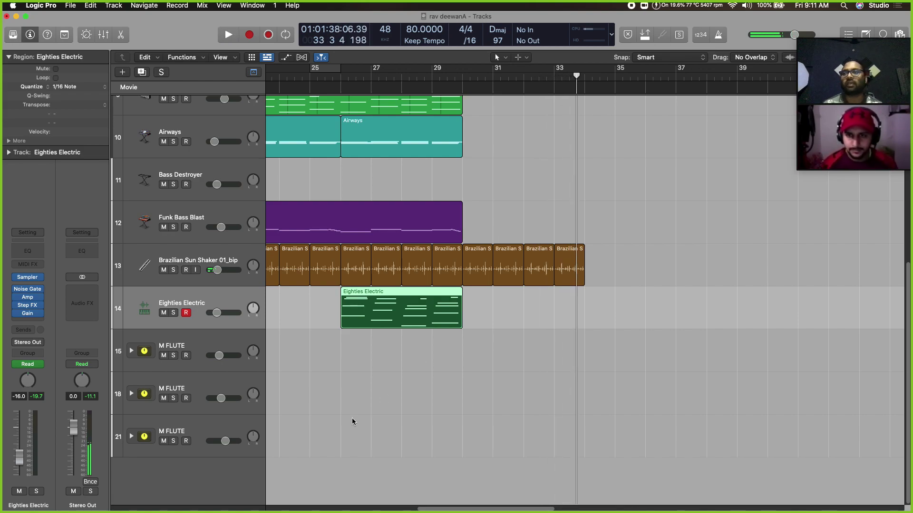
Create one software instrument track below the last M FLUTE track with the stereo Drum Kit Designer as its instrument
left_click(197, 429)
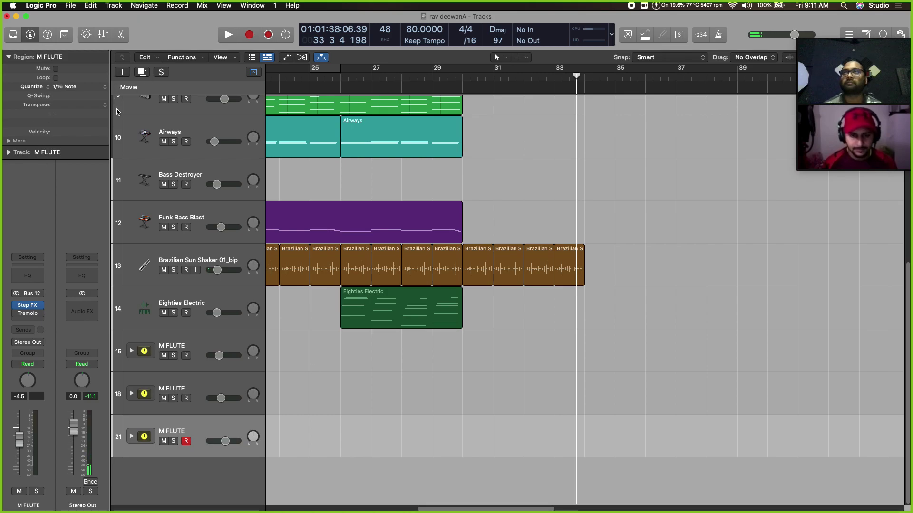
left_click(122, 72)
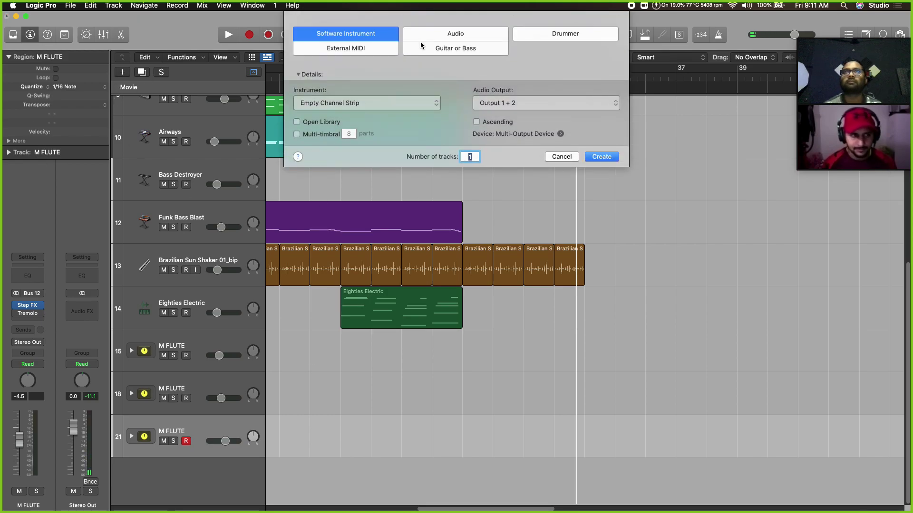
left_click(403, 104)
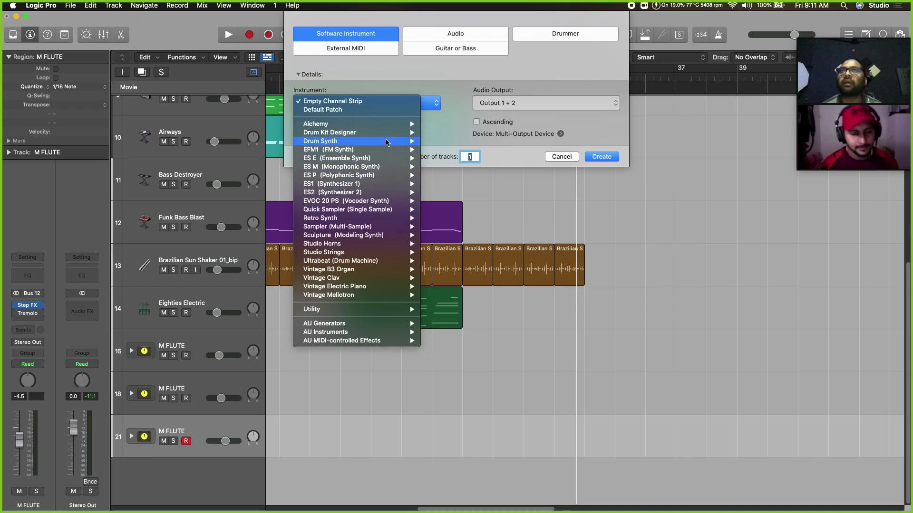
mouse_move(386, 133)
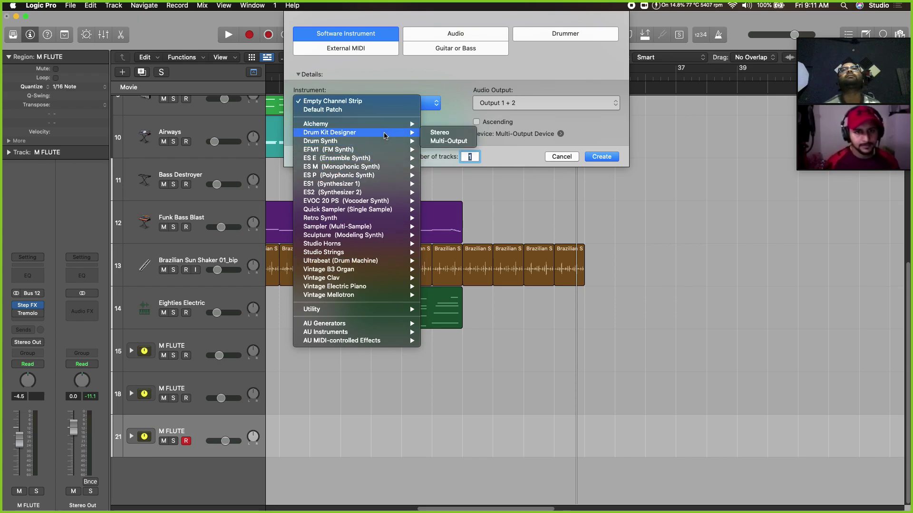
left_click(436, 133)
left_click(602, 157)
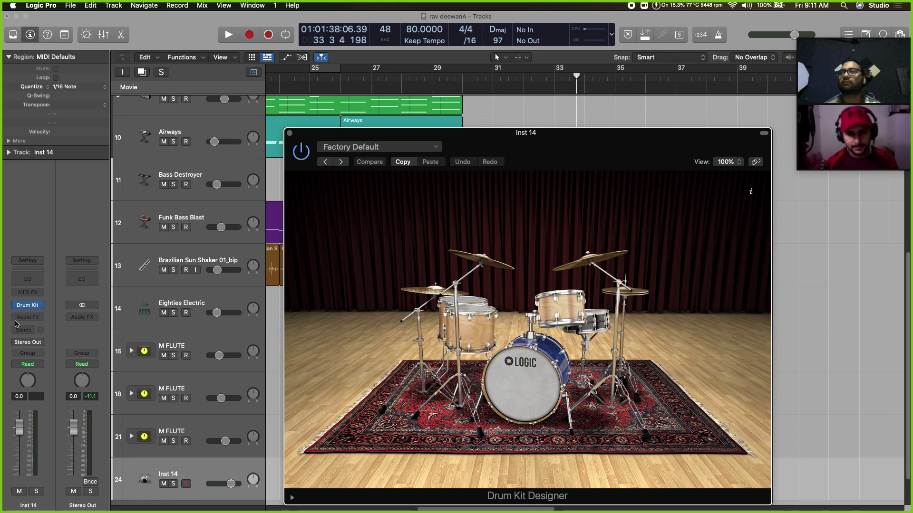
Replace Drum Kit Designer on the new track with Drum Machine Designer and move its window clear of the Library
left_click(39, 307)
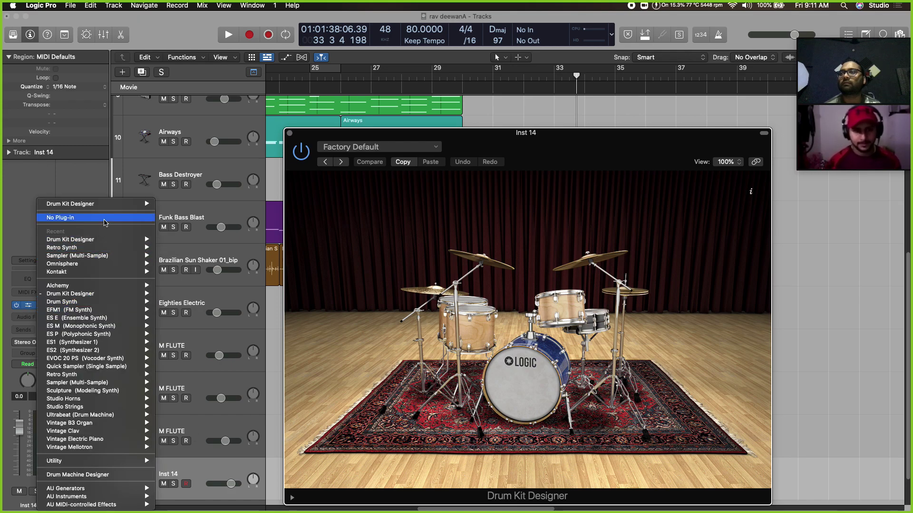
left_click(85, 474)
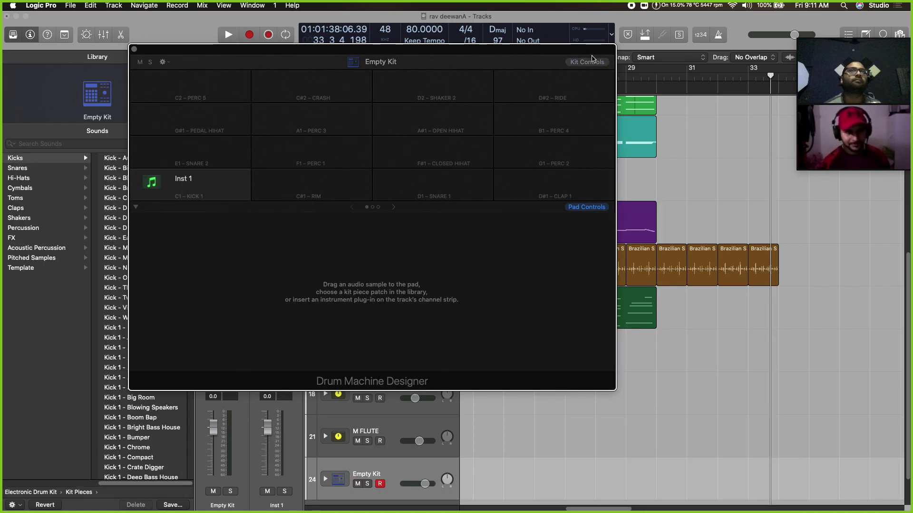
left_click_drag(537, 51, 634, 47)
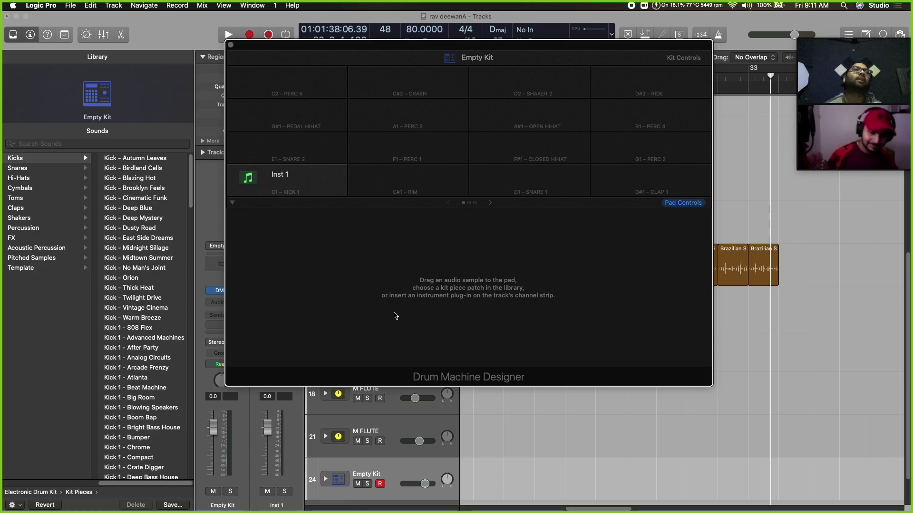
Audition the kick sounds from Autumn Leaves onward and load Kick - No Man's Joint on the C1 Kick 1 pad
left_click(149, 158)
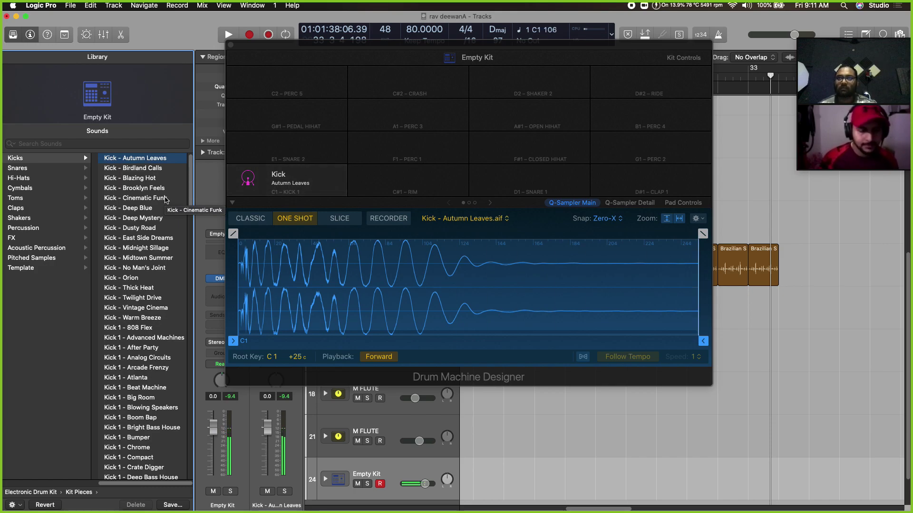
left_click(161, 168)
left_click(155, 179)
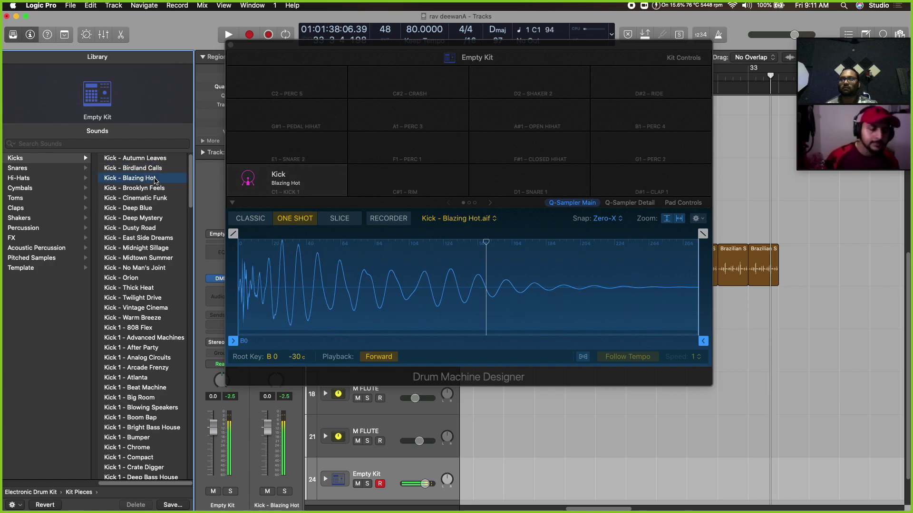
left_click(153, 190)
left_click(151, 199)
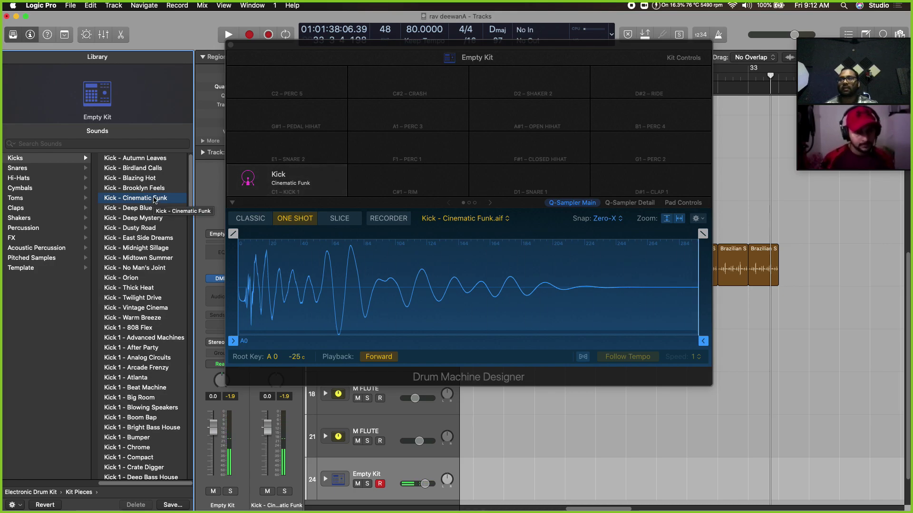
left_click(154, 180)
left_click(157, 170)
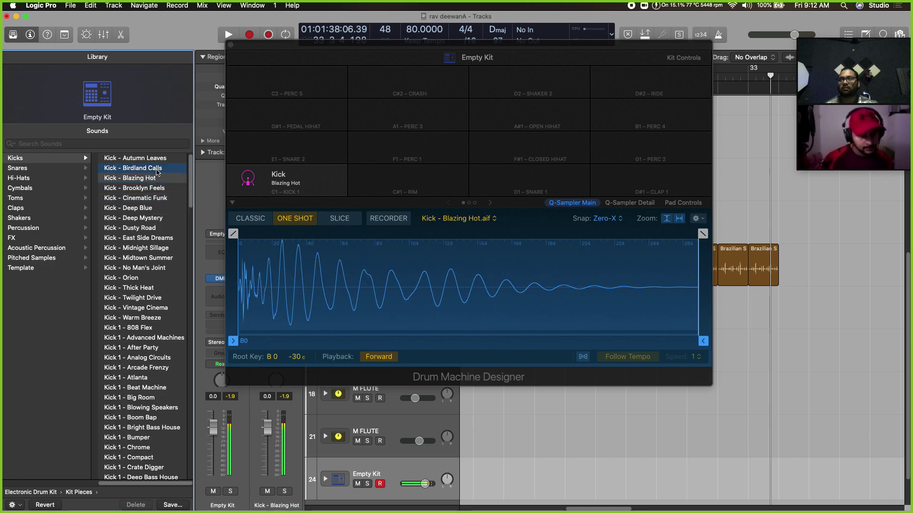
left_click(156, 180)
left_click(157, 189)
left_click(157, 198)
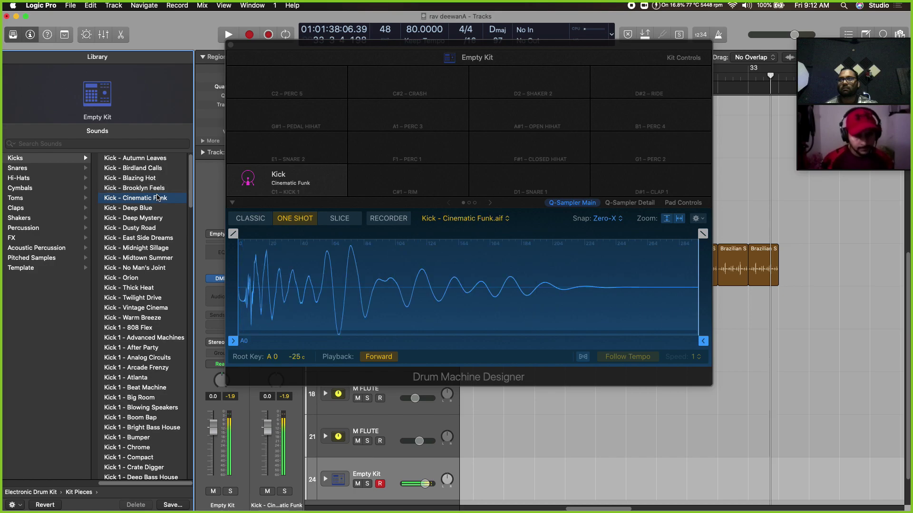
left_click(153, 218)
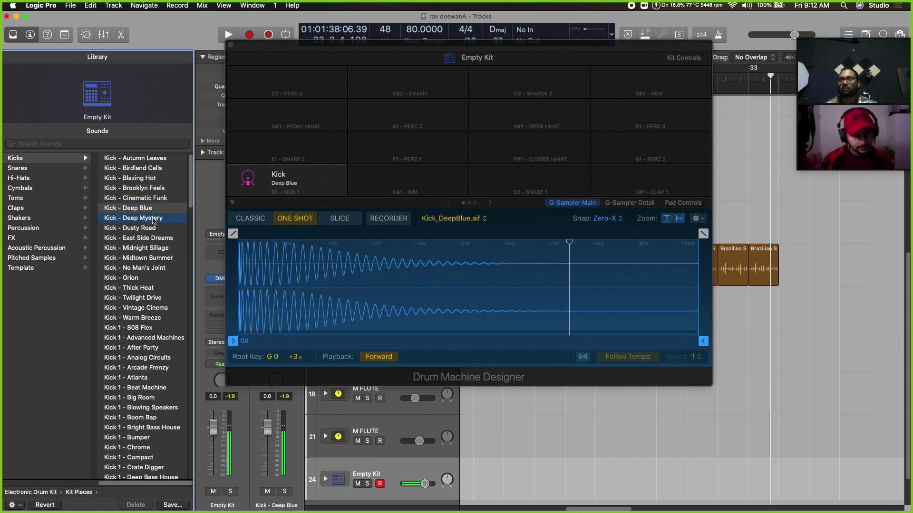
left_click(153, 229)
left_click(153, 238)
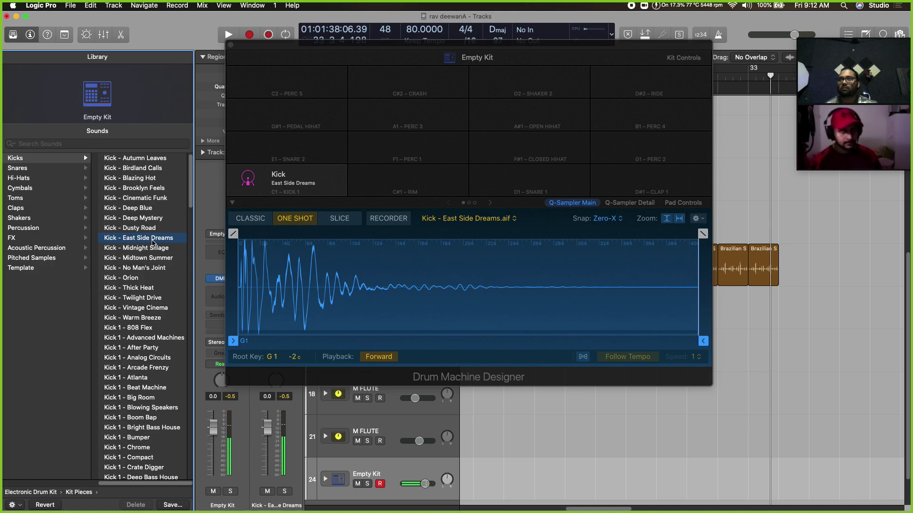
left_click(155, 258)
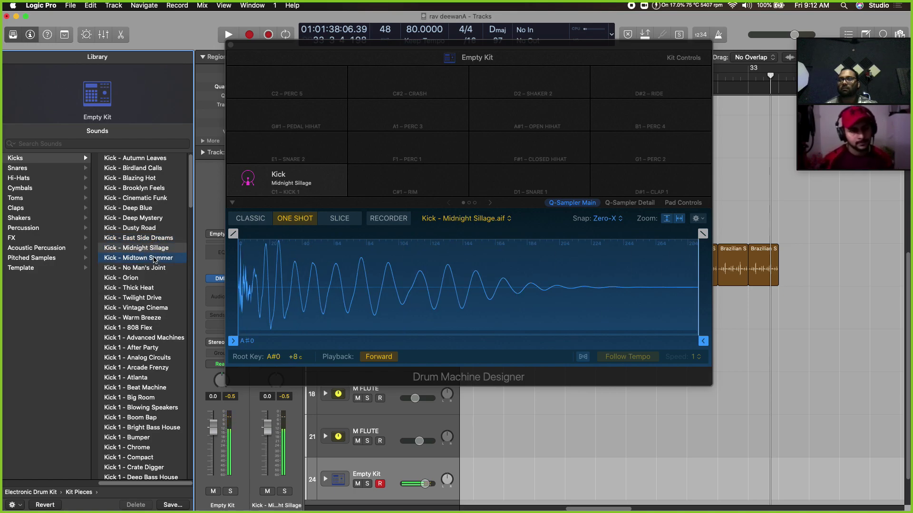
left_click(153, 268)
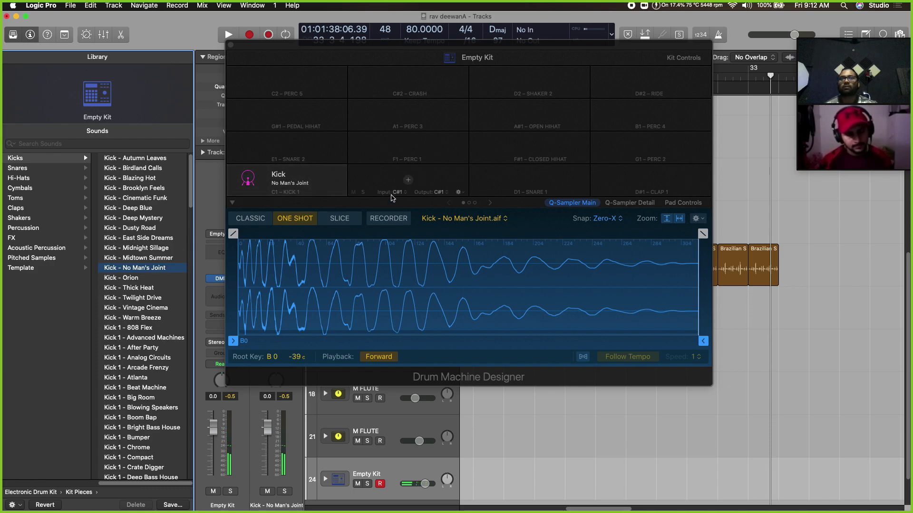
Load Kick - Birdland Calls on the C#1 Rim pad and set that pad's input note to C1
left_click(375, 178)
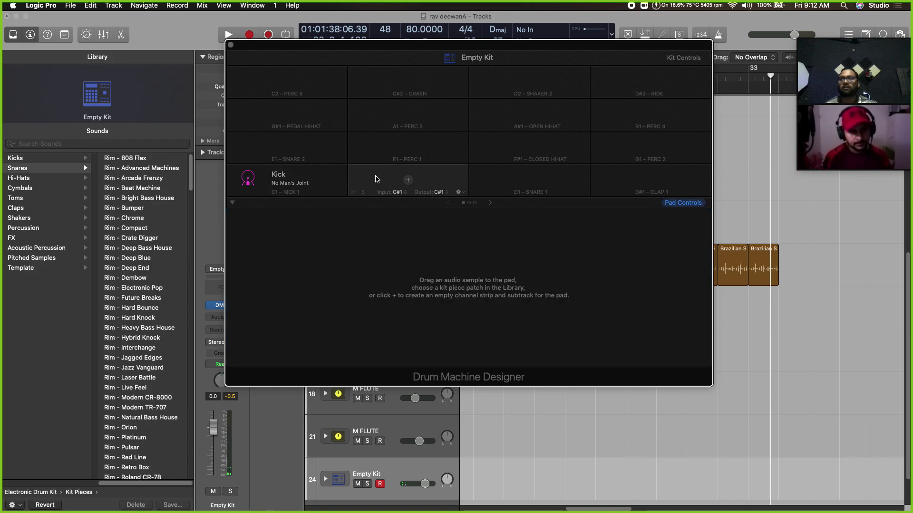
left_click(43, 160)
left_click(152, 168)
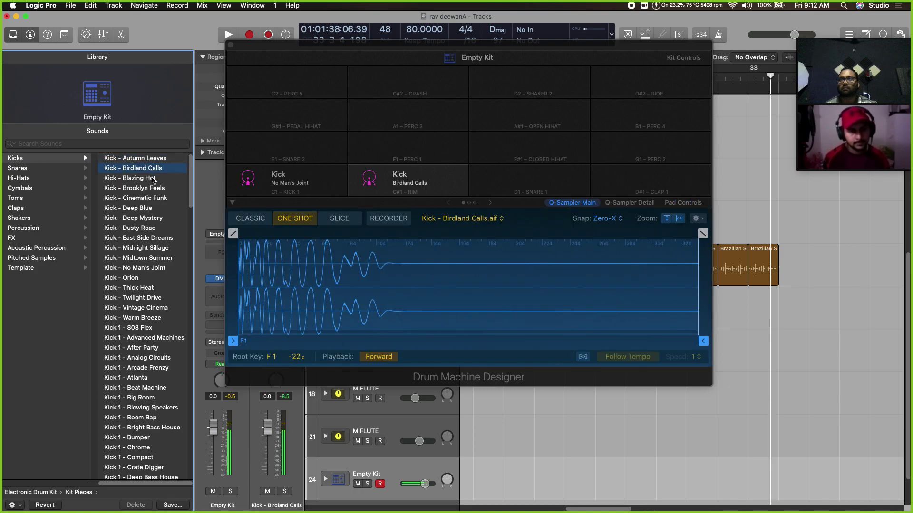
left_click(399, 193)
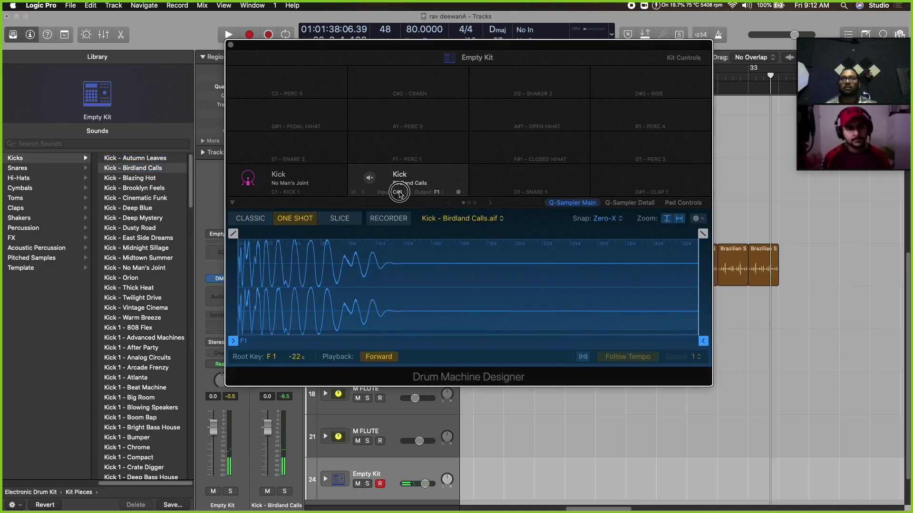
left_click(402, 195)
mouse_move(412, 195)
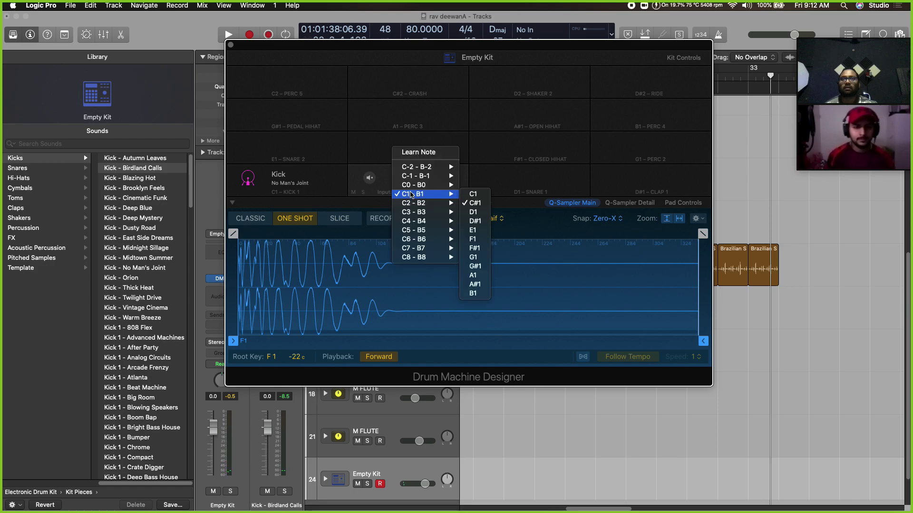
left_click(472, 194)
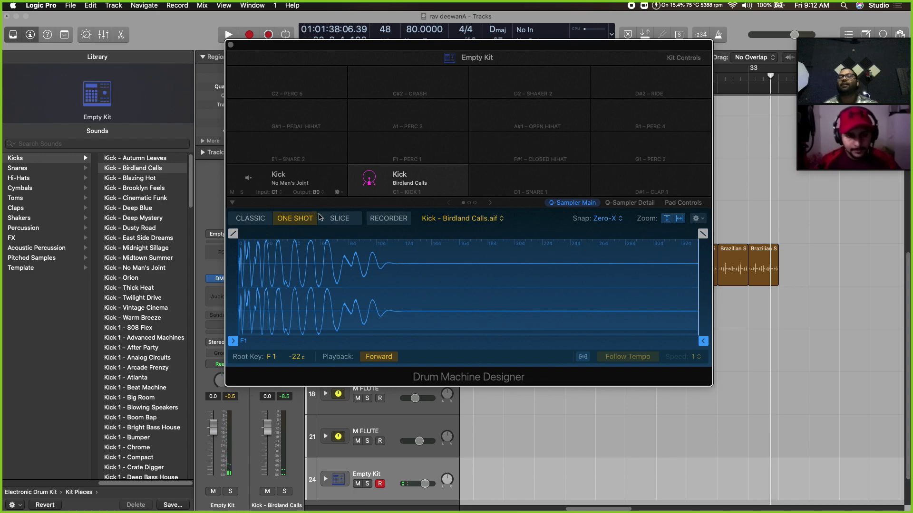
Audition the rim sounds from Crate Digger to Deep End on the D1 Snare 1 pad and load Rim - Deep Bass House
left_click(493, 177)
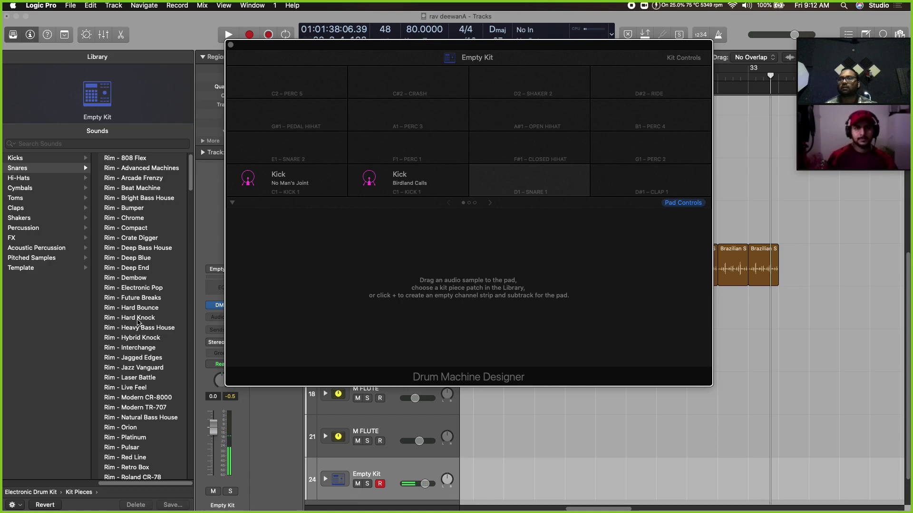
left_click(144, 269)
left_click(141, 261)
left_click(144, 247)
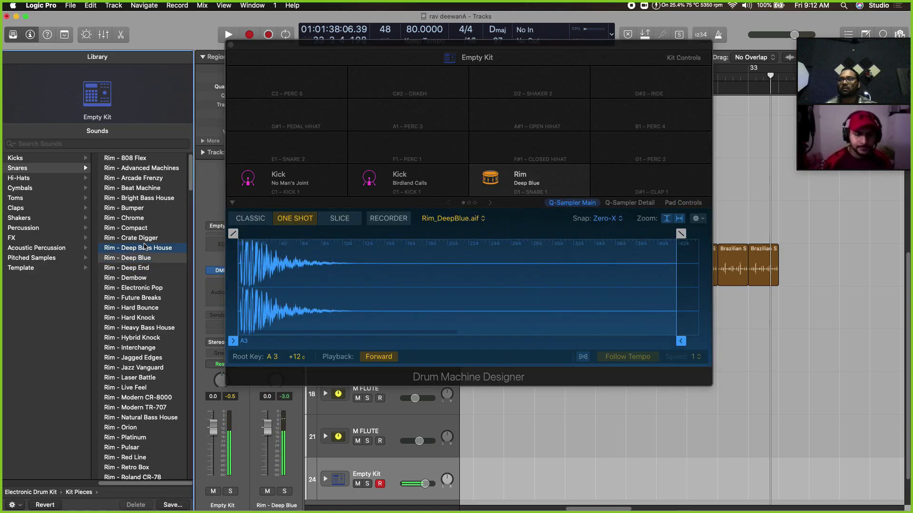
left_click(144, 239)
left_click(145, 248)
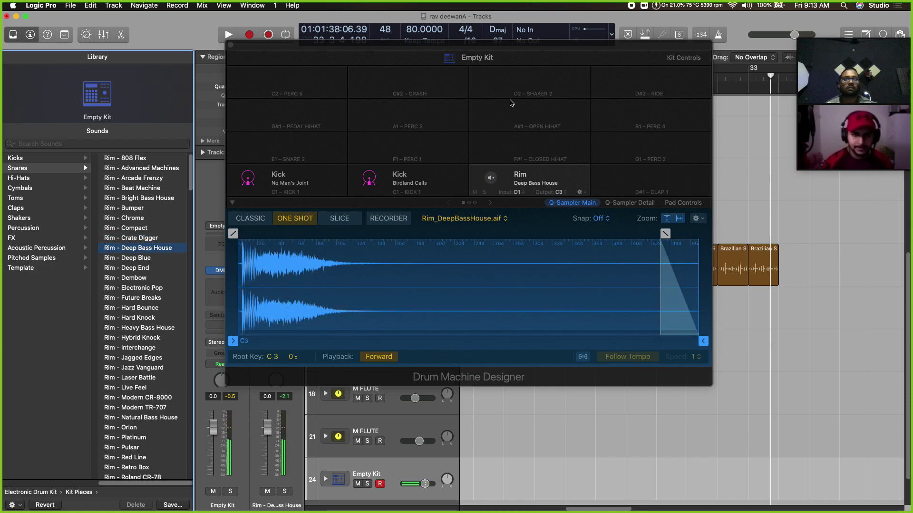
left_click(548, 178)
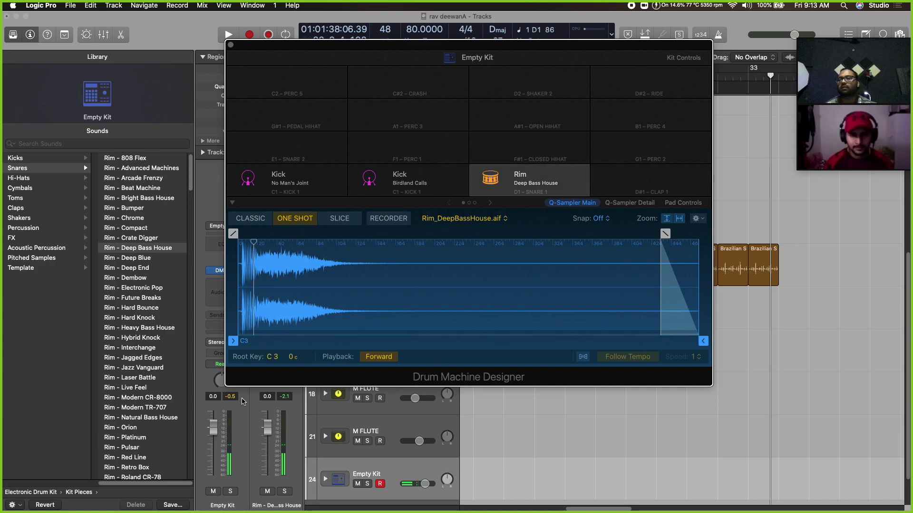
left_click(143, 259)
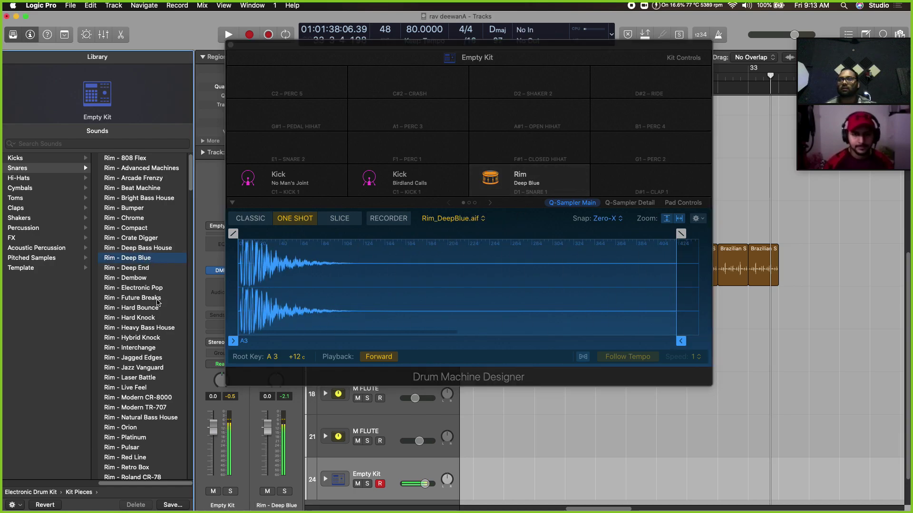
left_click(144, 269)
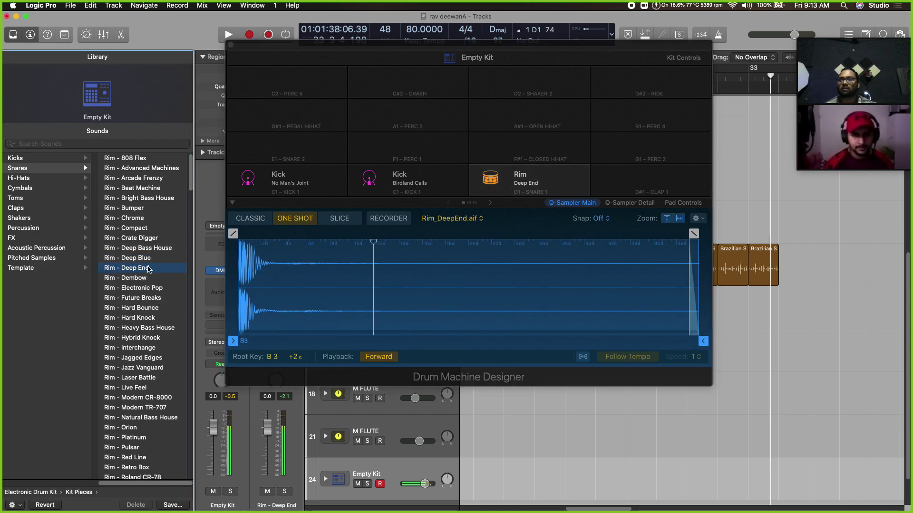
left_click(150, 249)
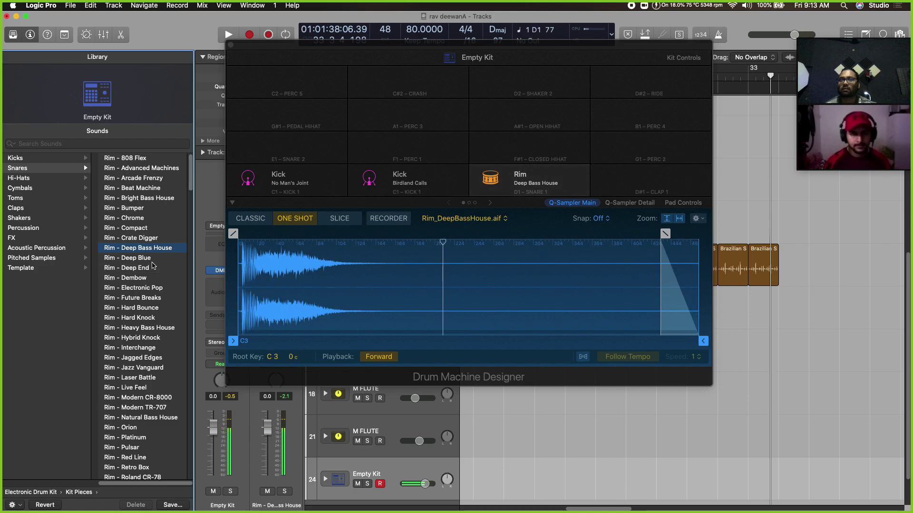
Expand the Empty Kit track to show its pad subtracks, hide the Library, and reselect the main Empty Kit track
left_click(325, 479)
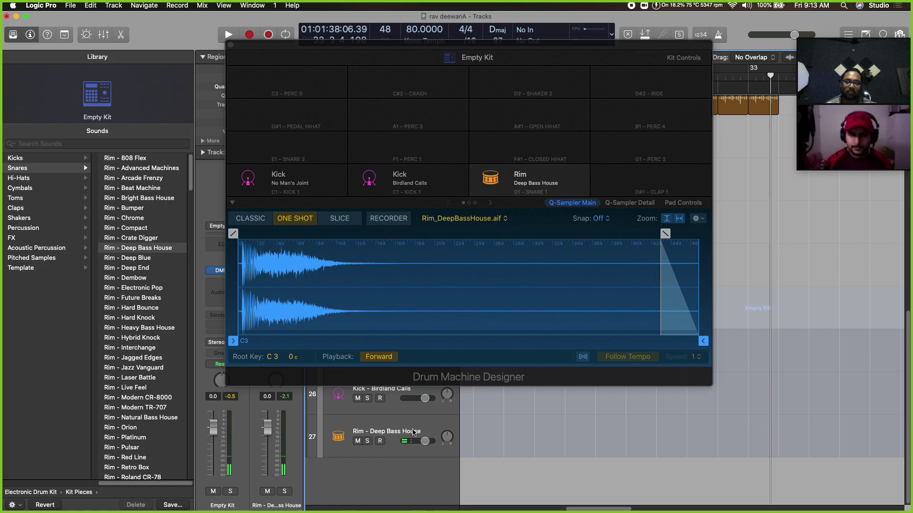
left_click(413, 433)
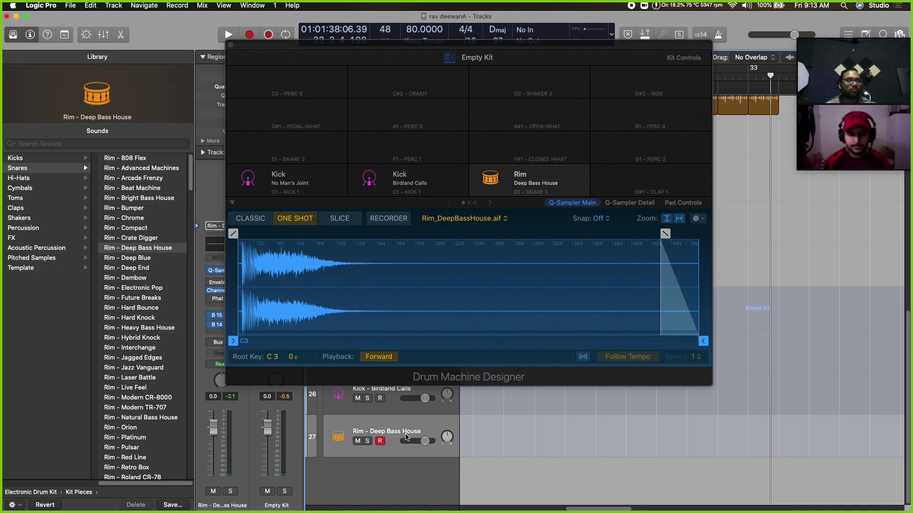
key("y")
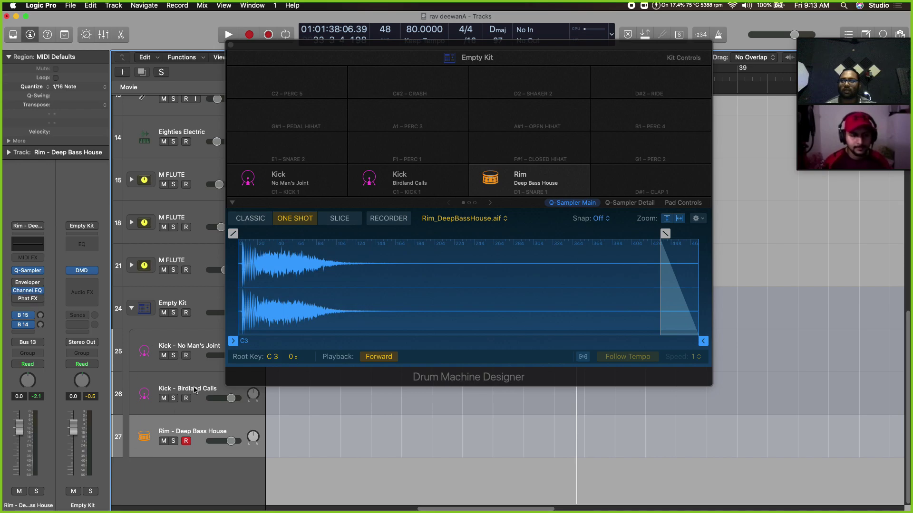
left_click(195, 390)
left_click(205, 432)
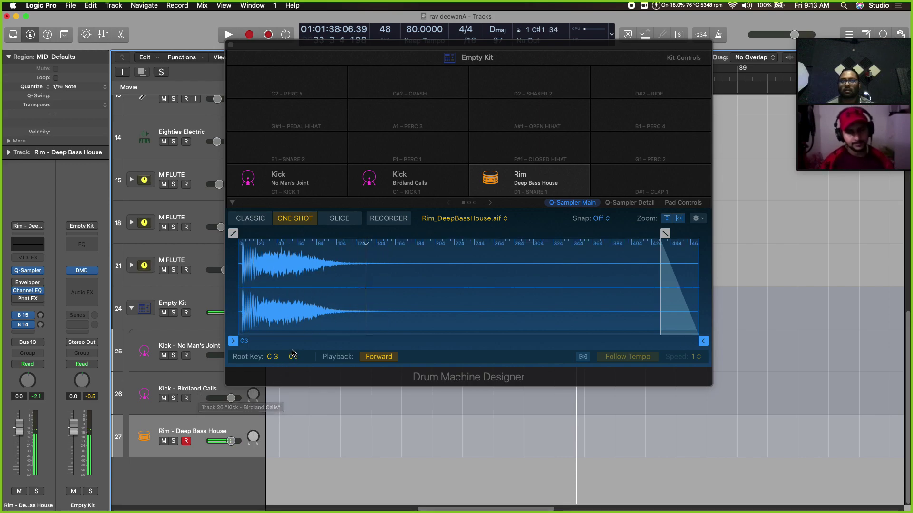
left_click(199, 298)
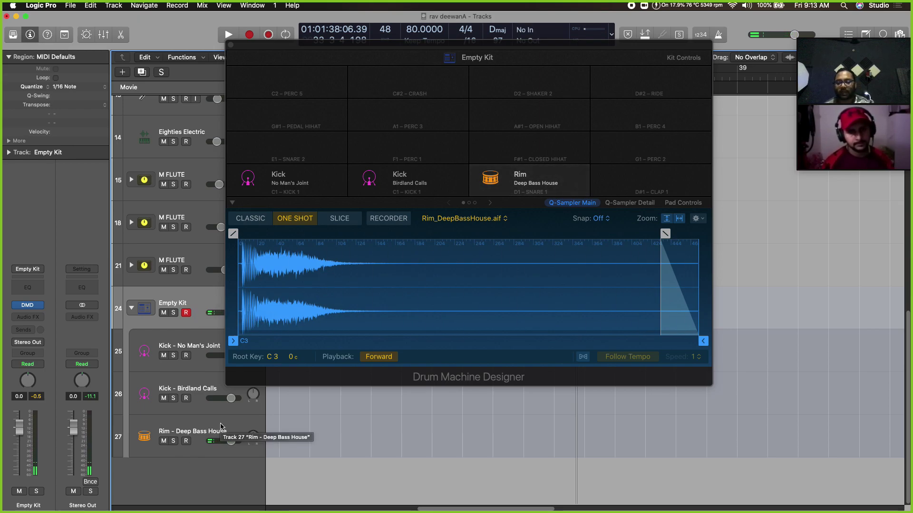
Show the Mixer, move the Drum Machine Designer window clear of the kit channels, and enable Phat FX on the rim channel
key("x")
left_click_drag(566, 48, 382, 21)
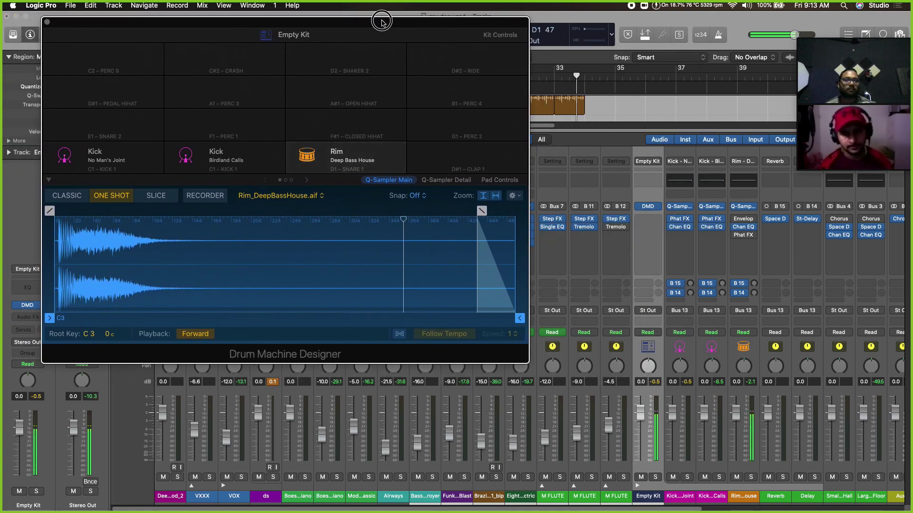
left_click(735, 235)
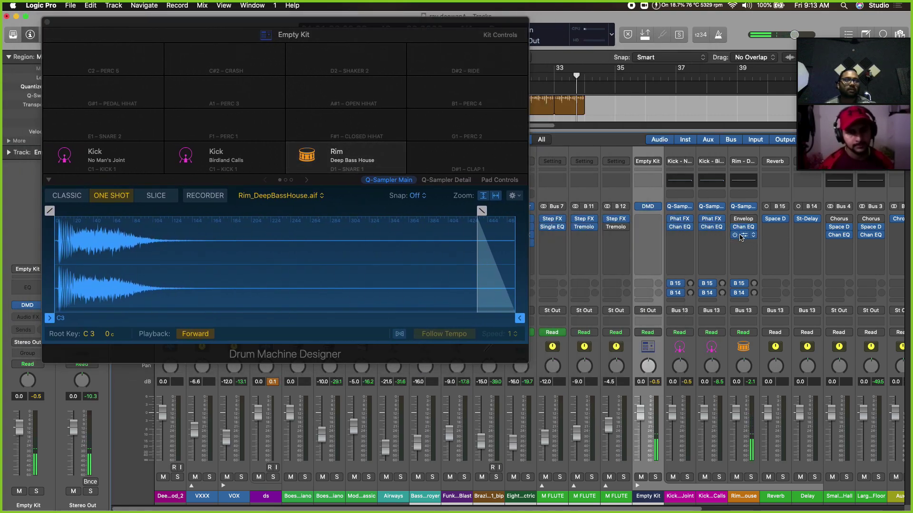
Try the Anthem Buildup synth preset in the Phat FX of the Rim - Deep Bass House channel
left_click(745, 235)
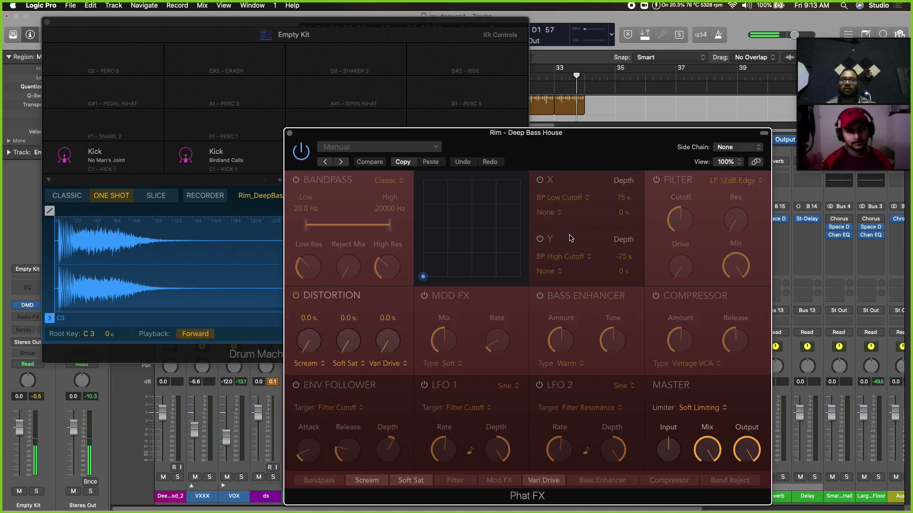
left_click(382, 148)
mouse_move(447, 322)
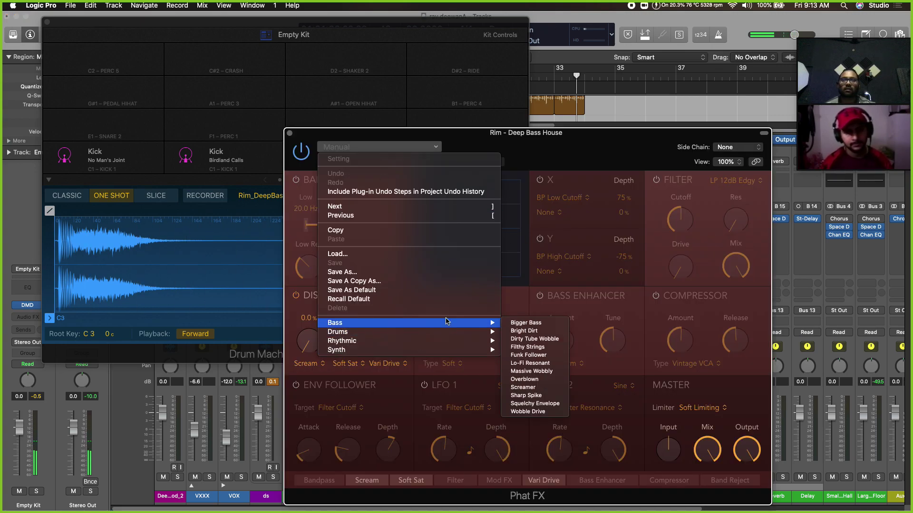
mouse_move(444, 350)
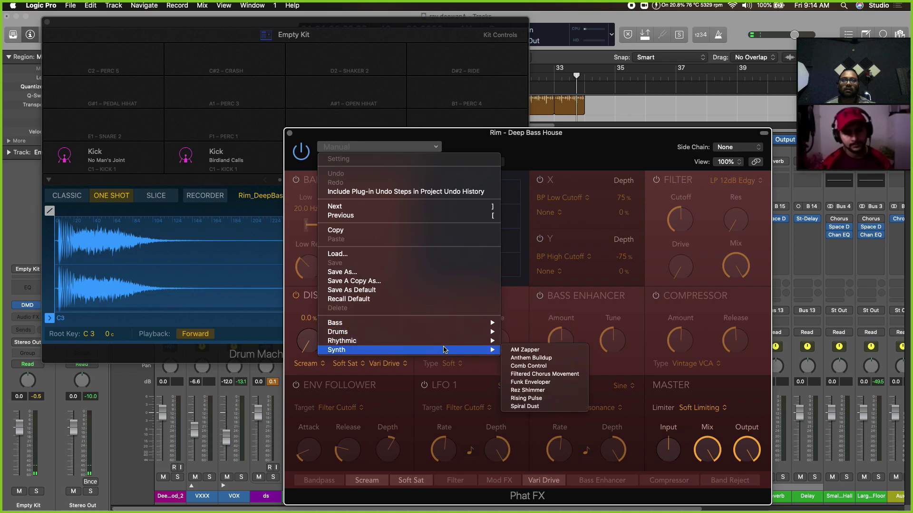
left_click(537, 359)
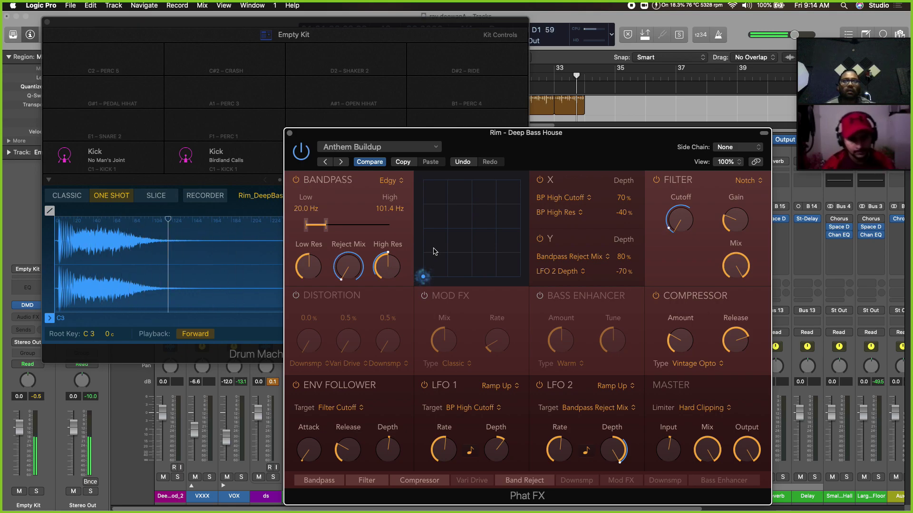
left_click(289, 133)
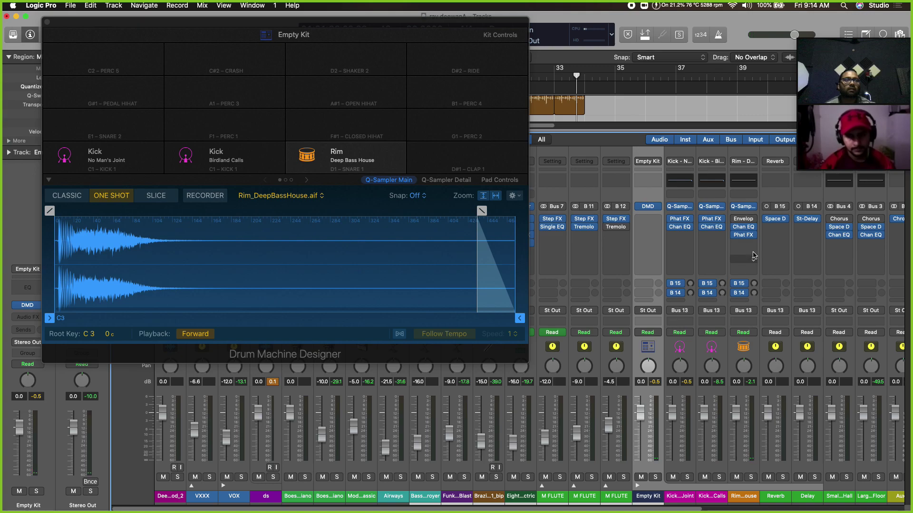
Replace Phat FX on the Rim - Deep Bass House channel with Step FX
left_click(753, 237)
mouse_move(802, 298)
left_click(842, 297)
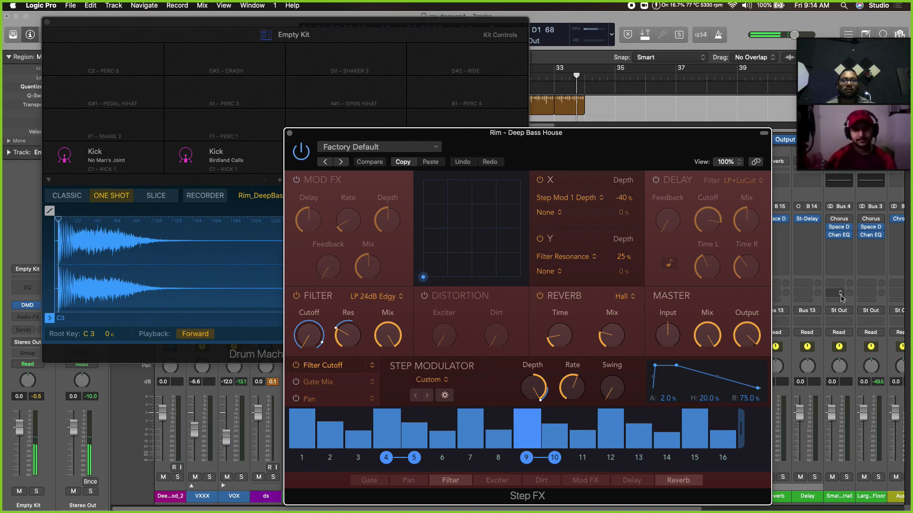
Audition successive Step FX presets on the rim, settle on Deep Cavern, and close the effect, the kit window and the Mixer
left_click(342, 163)
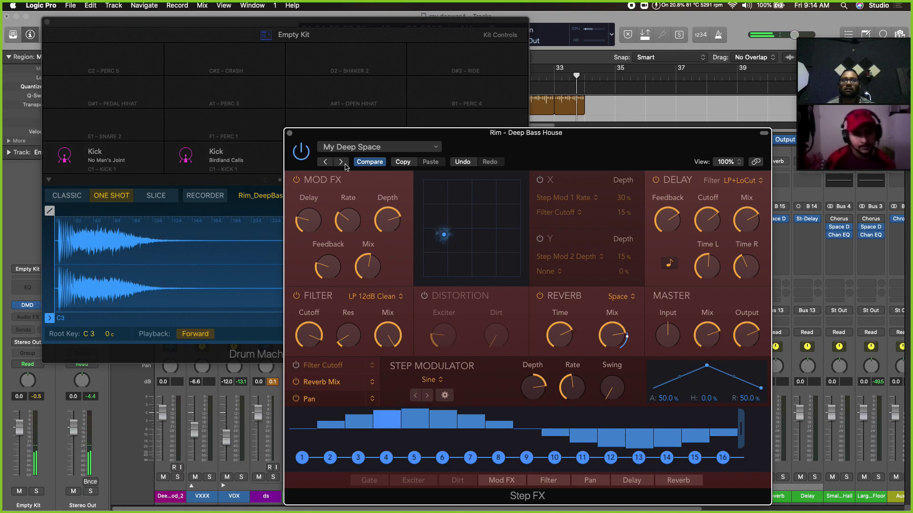
left_click(343, 163)
left_click(342, 162)
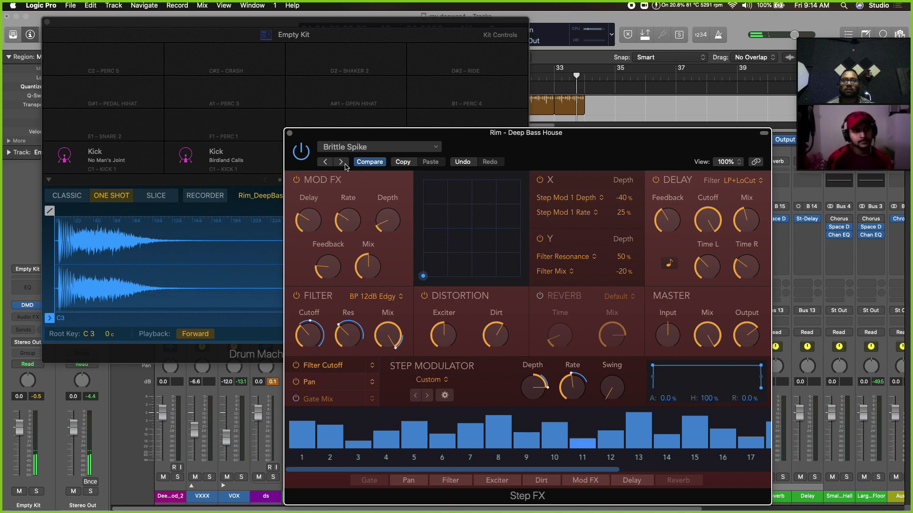
left_click(344, 163)
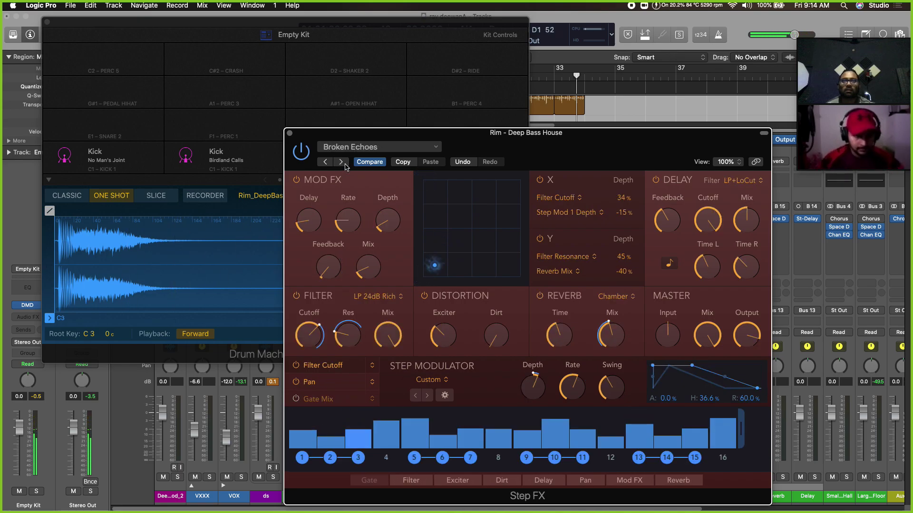
left_click(343, 163)
left_click(342, 163)
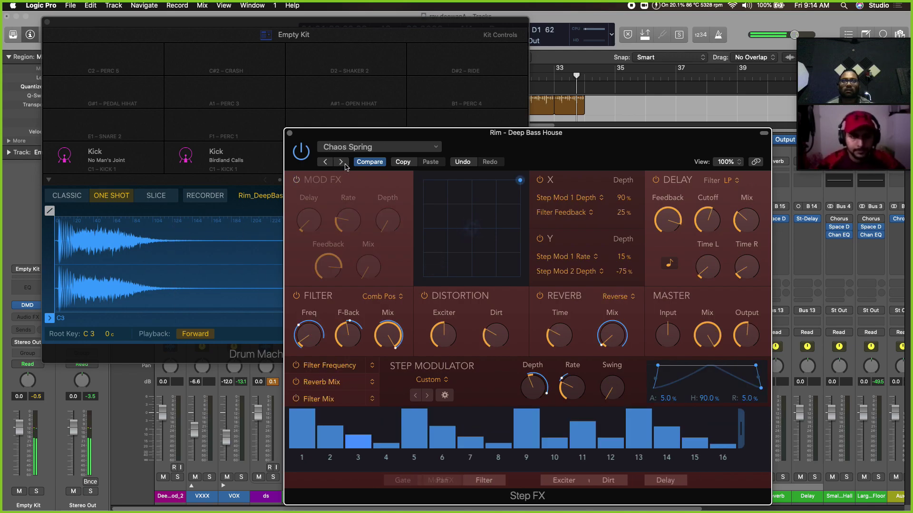
left_click(342, 163)
left_click(341, 162)
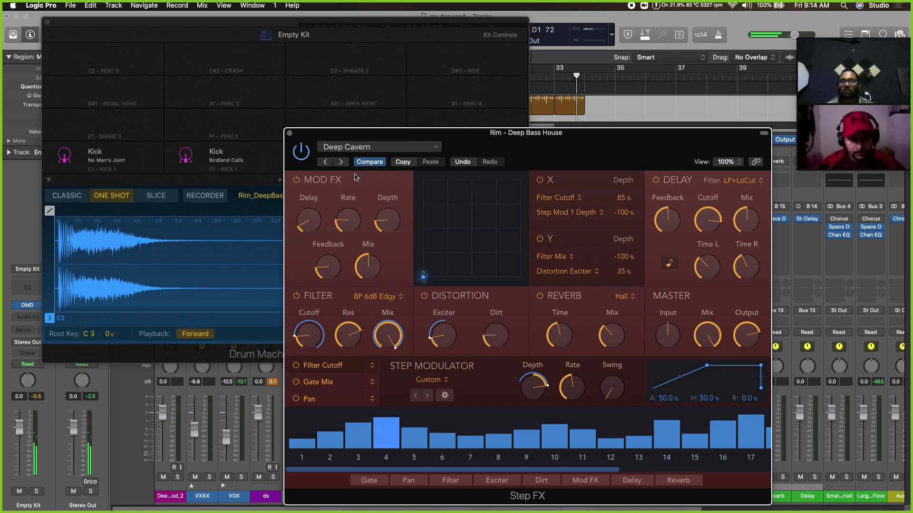
left_click(290, 133)
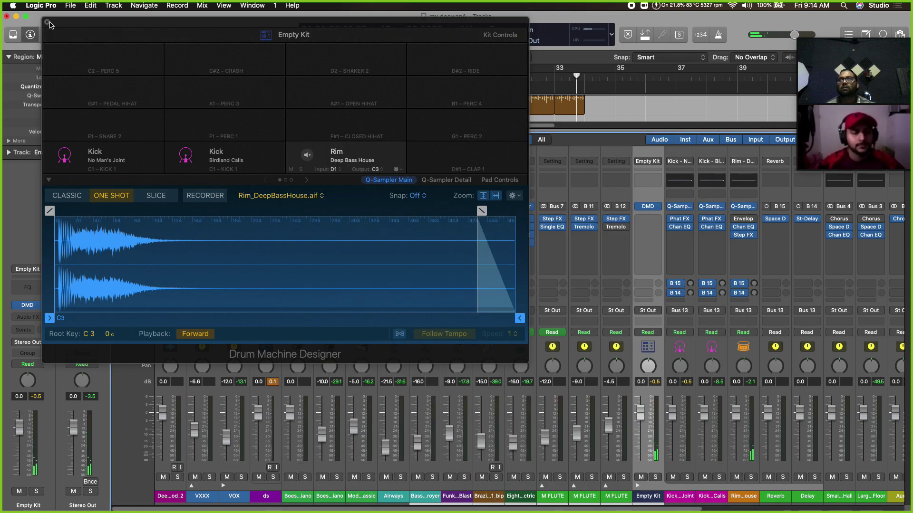
left_click(47, 22)
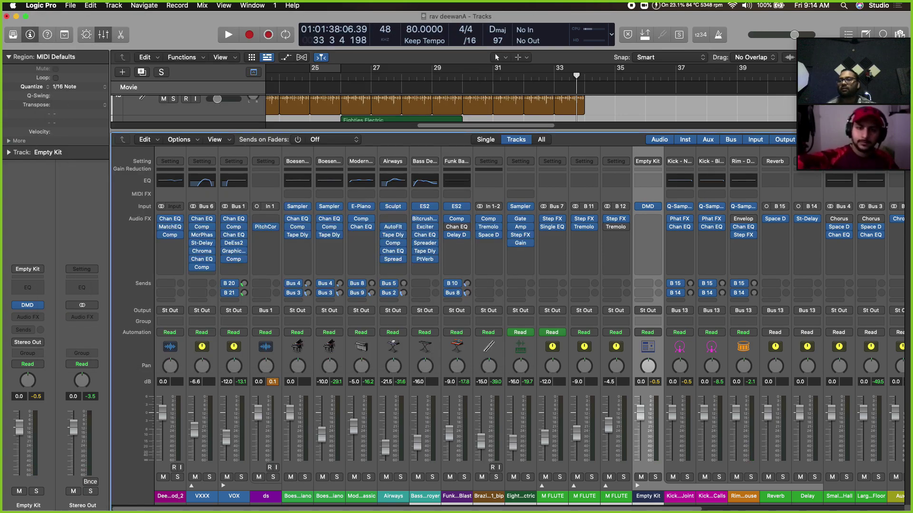
key("x")
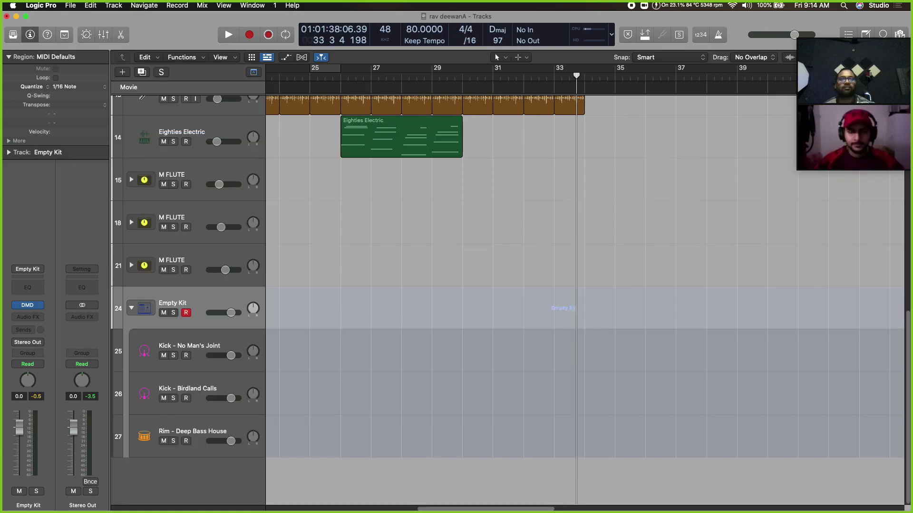
Play from about bar 29, lower the Empty Kit level to -4.7 dB, and capture a kick and rim pattern from bar 30 to 34
left_click(433, 80)
key("space")
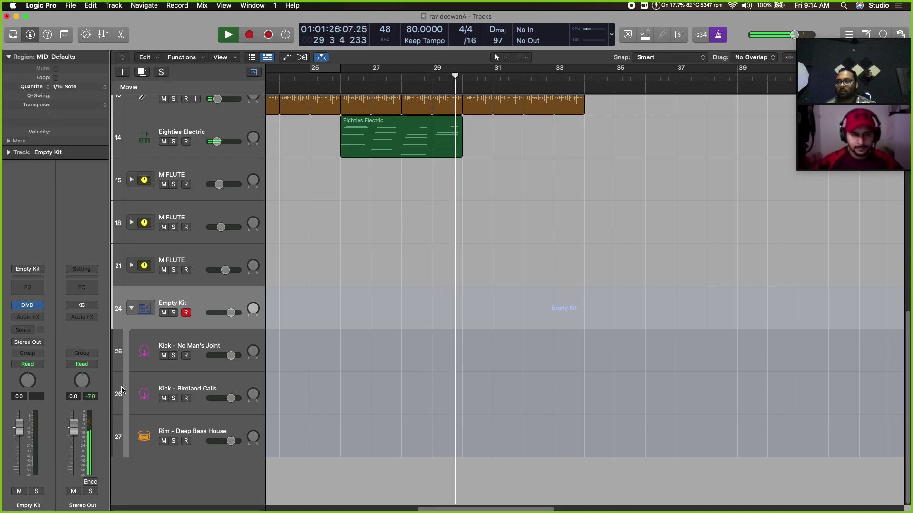
left_click_drag(17, 433, 20, 454)
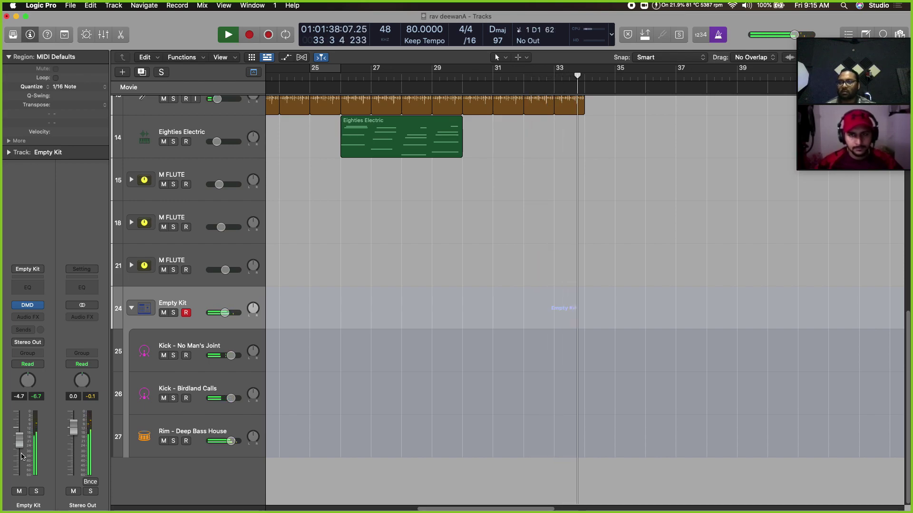
key("space")
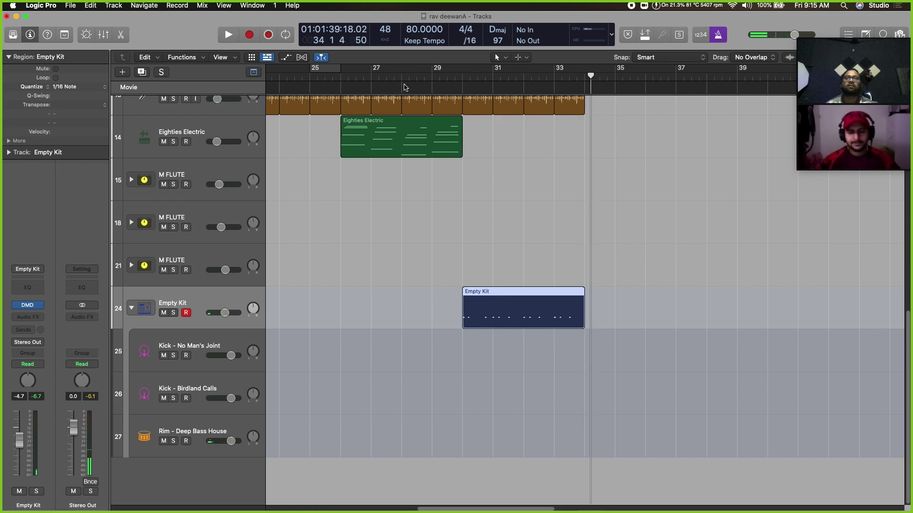
Play back the captured Empty Kit region from about bar 29 and open its full length in the Piano Roll
left_click(432, 84)
key("space")
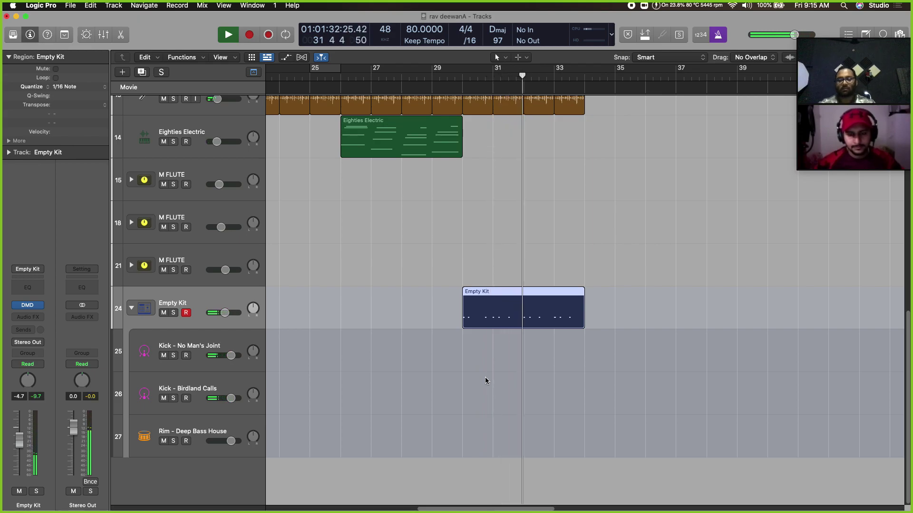
key("p")
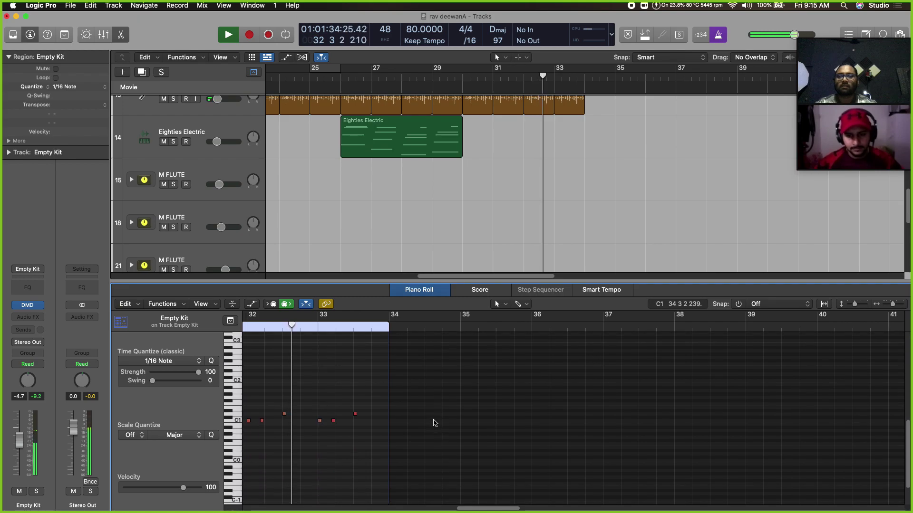
left_click_drag(492, 508, 477, 510)
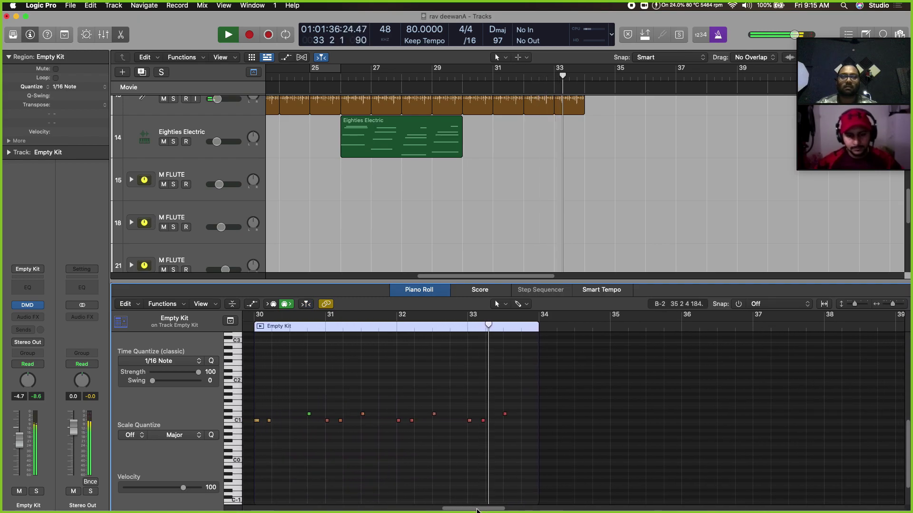
key("space")
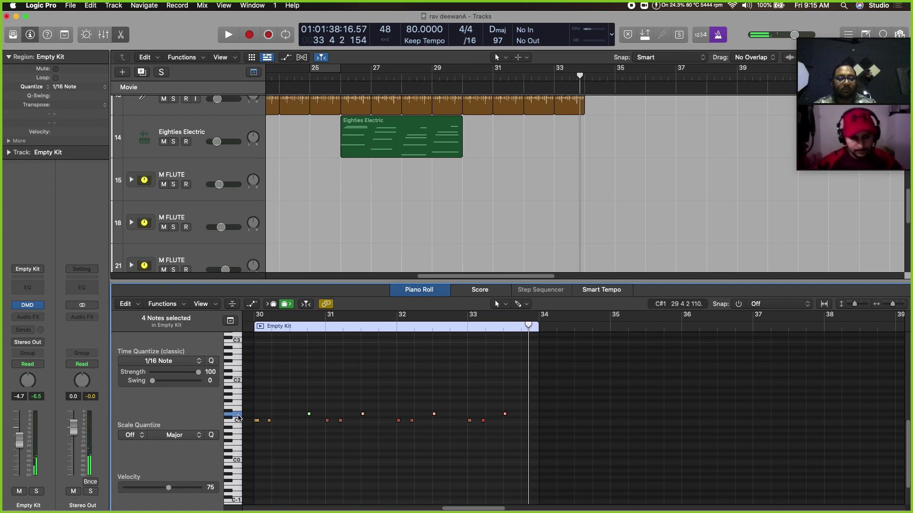
Delete the four rim notes from the Empty Kit region, play from bar 29, and close the Piano Roll
key("space")
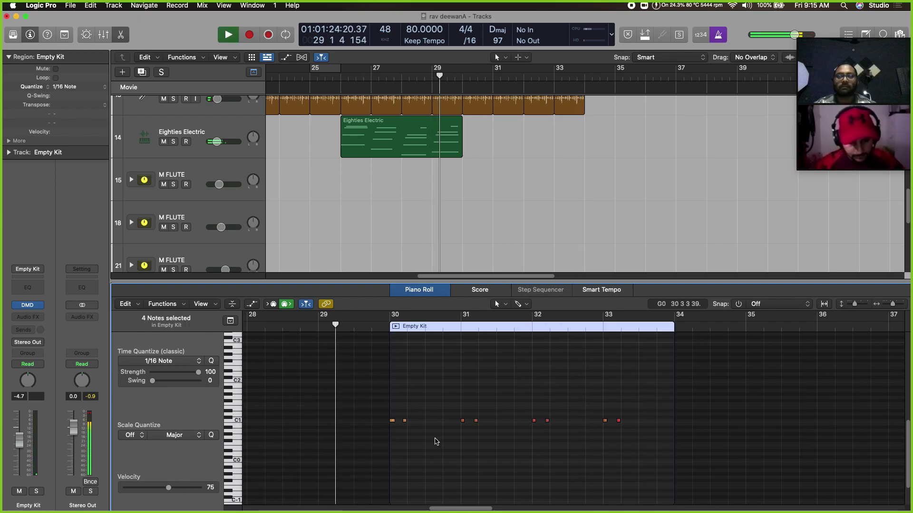
key("p")
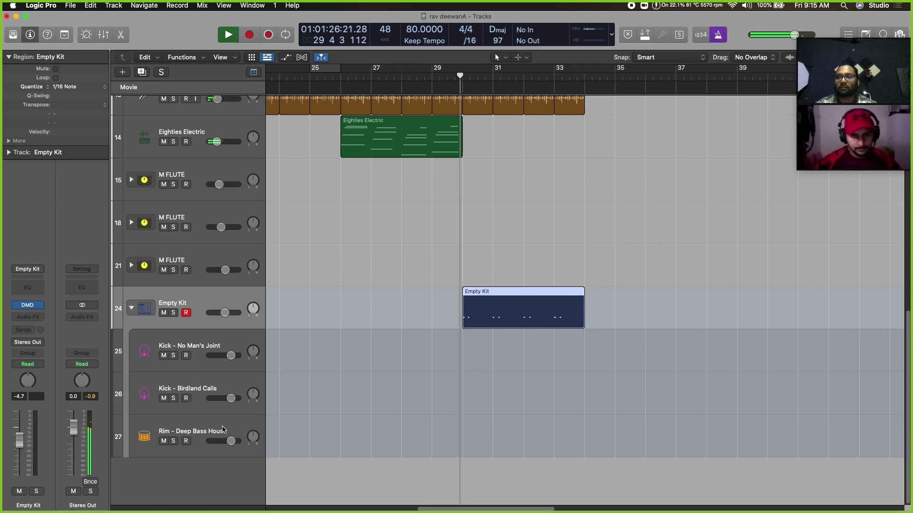
Open the Empty Kit in Drum Machine Designer and clear its Rim - Deep Bass House pad
left_click(27, 304)
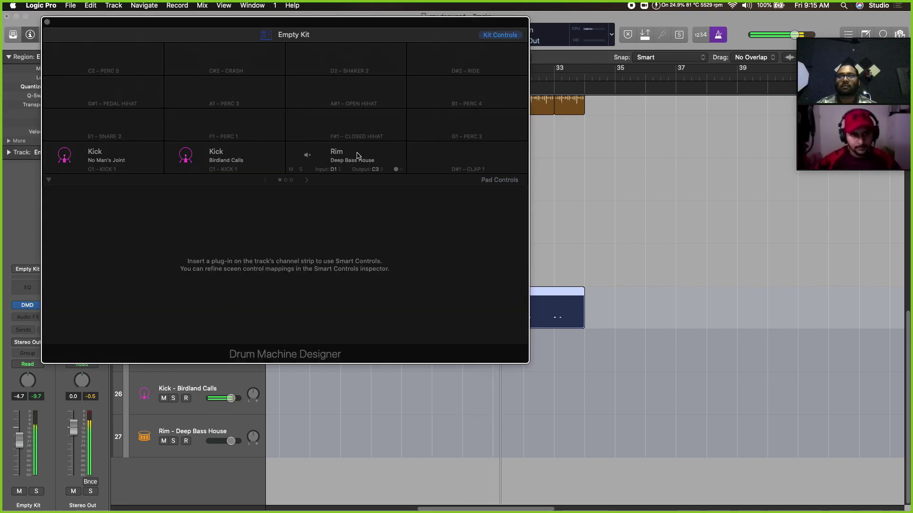
left_click(357, 156)
right_click(359, 154)
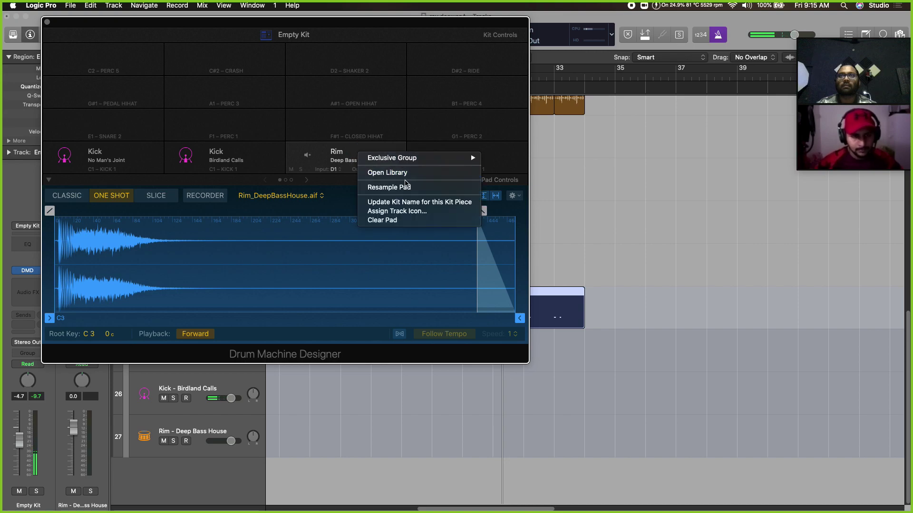
left_click(409, 221)
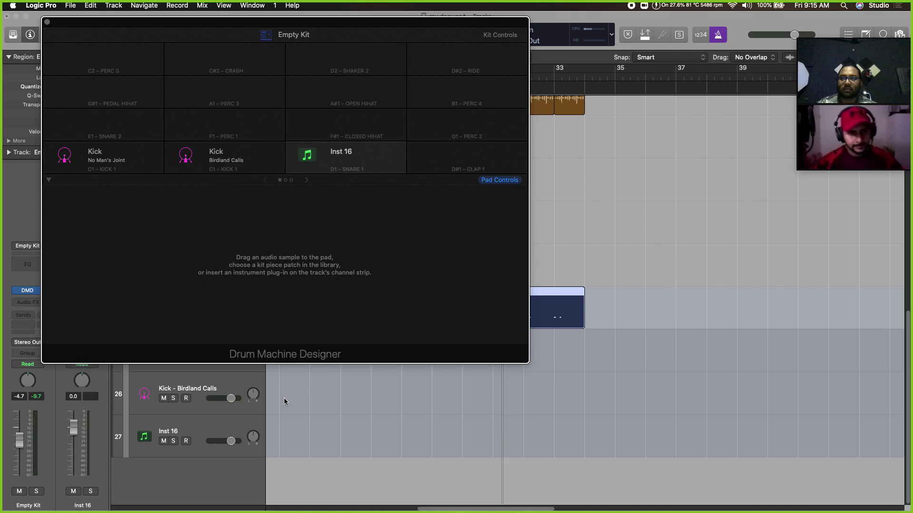
Close the kit window, delete the empty Inst 16 track, and collapse the Empty Kit track stack
left_click(193, 435)
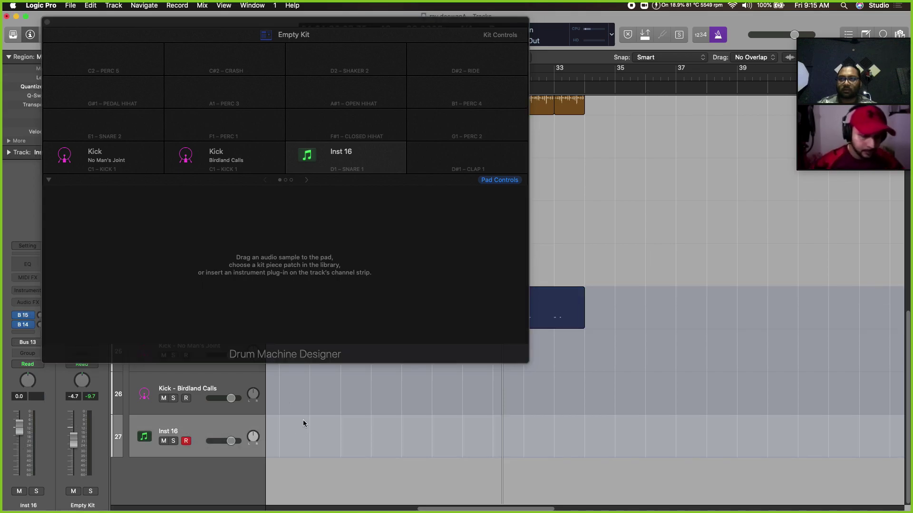
left_click(46, 21)
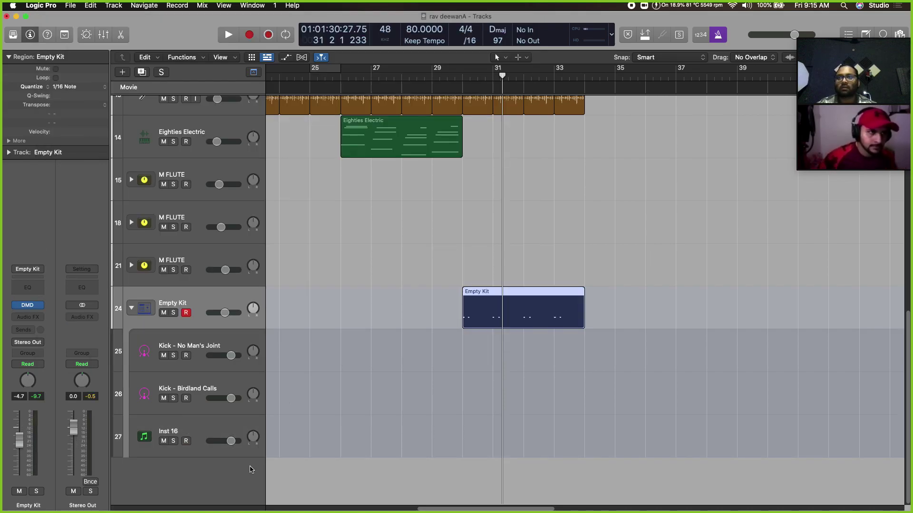
left_click(227, 432)
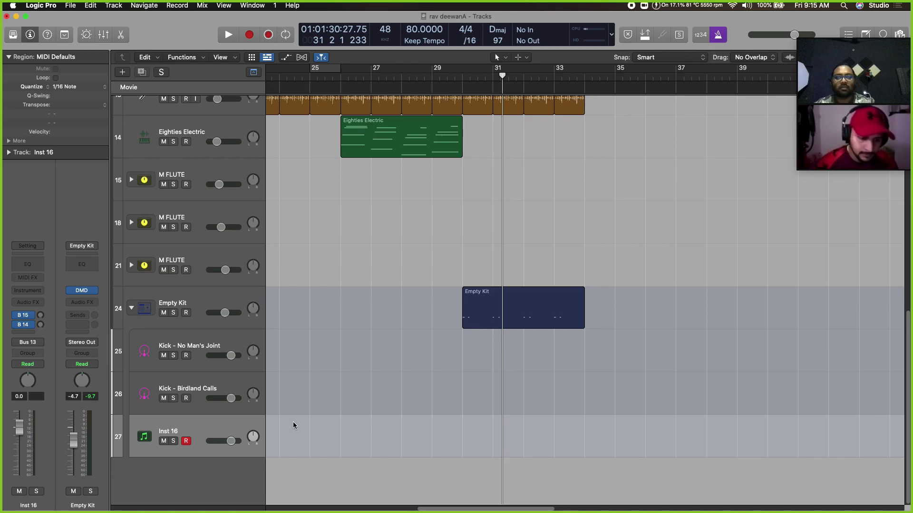
key("super+BackSpace")
left_click(132, 351)
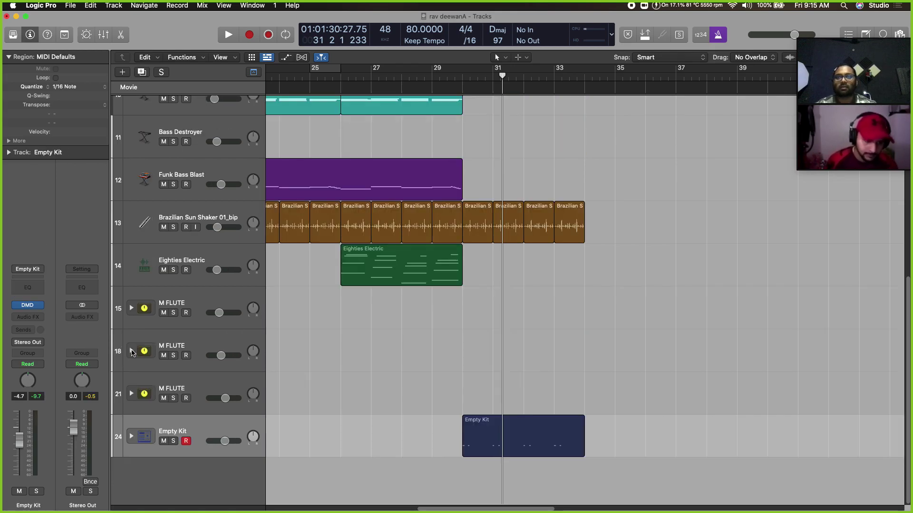
Rename the Empty Kit track to KICK and move the playhead to bar 29
left_click(465, 84)
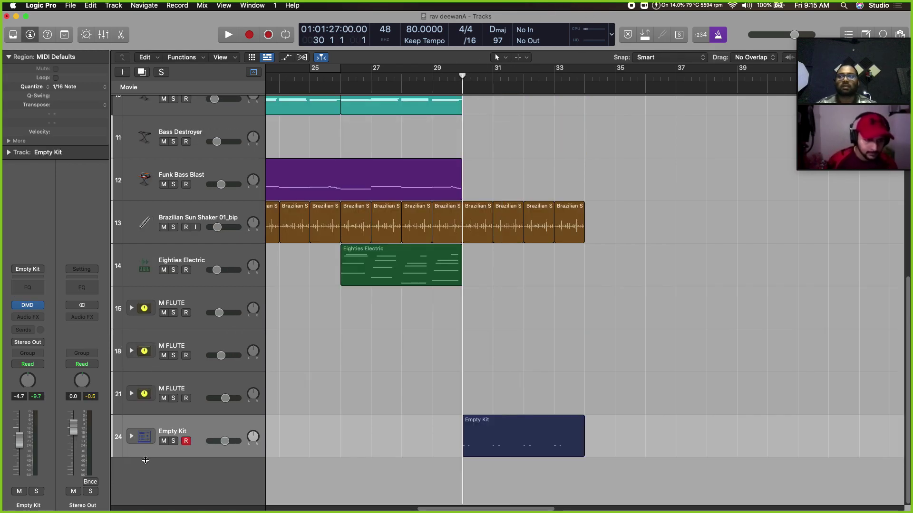
double_click(207, 433)
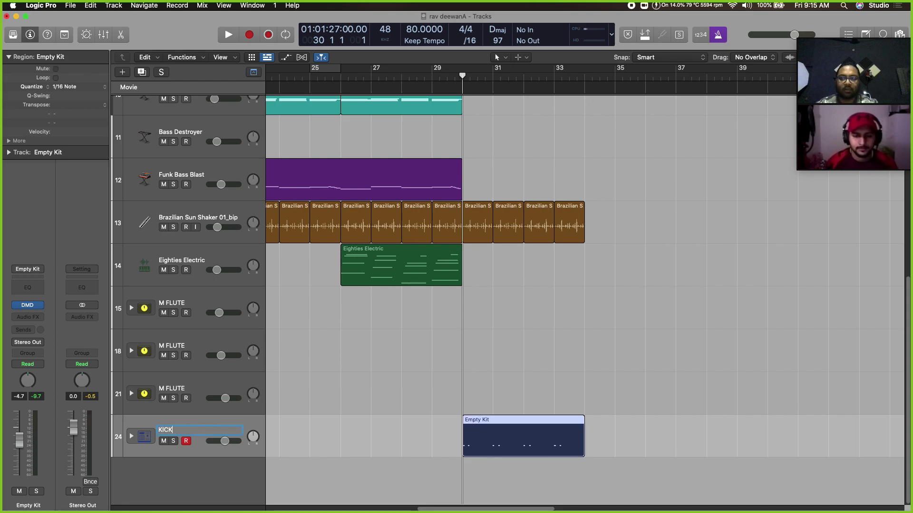
left_click(434, 90)
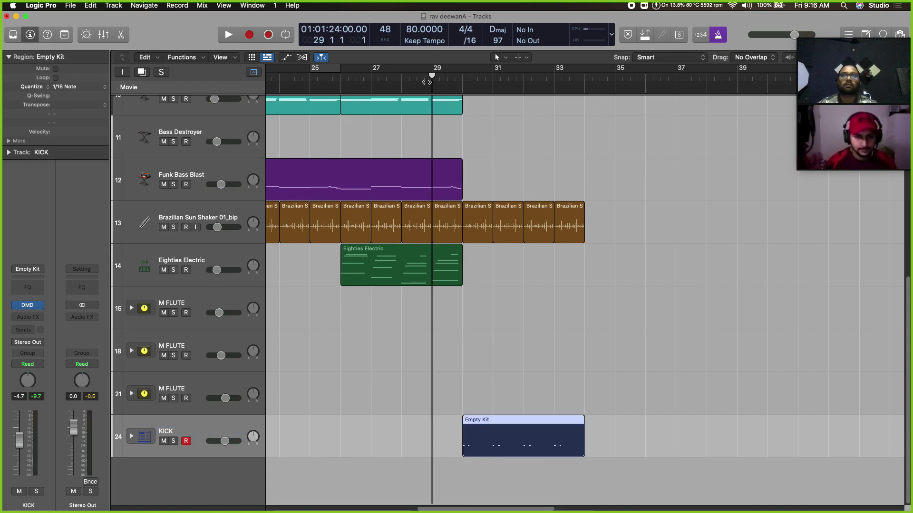
Play the arrangement from bar 29 to bar 34 while raising the KICK track level to -4.2 dB
key("space")
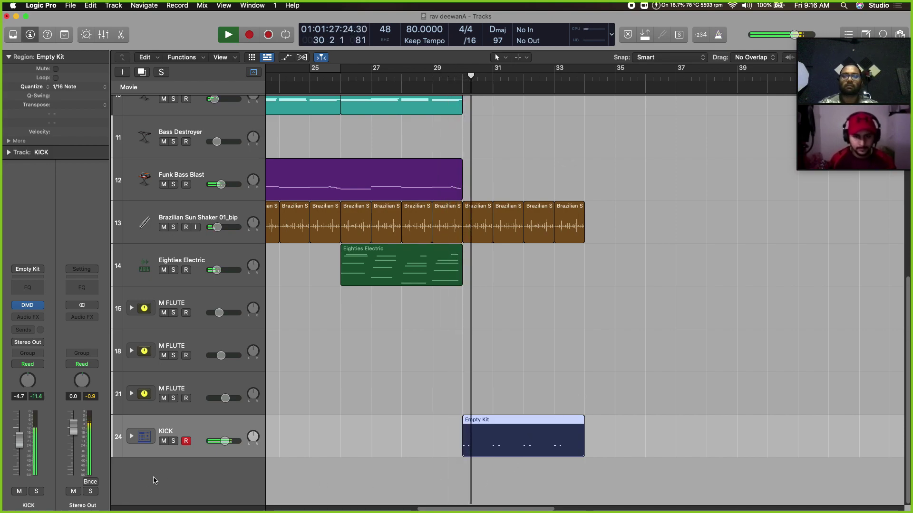
left_click_drag(21, 447, 23, 445)
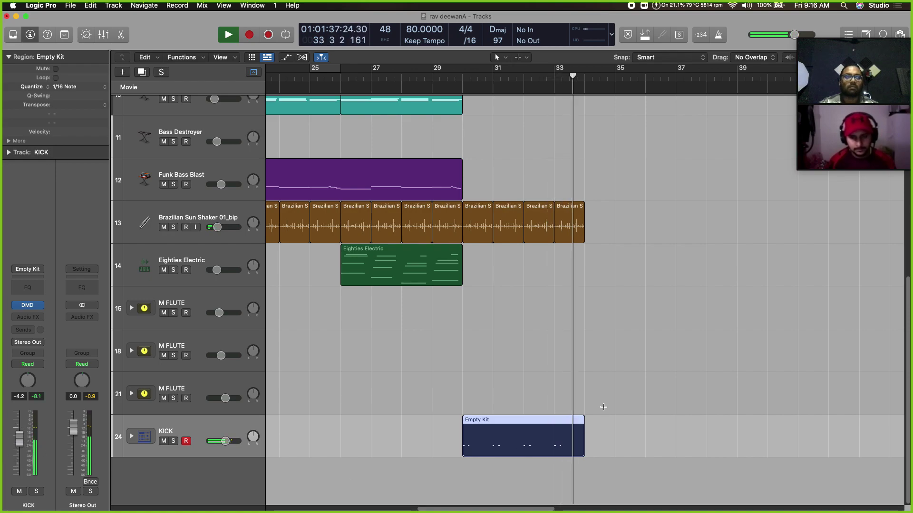
mouse_move(838, 36)
key("space")
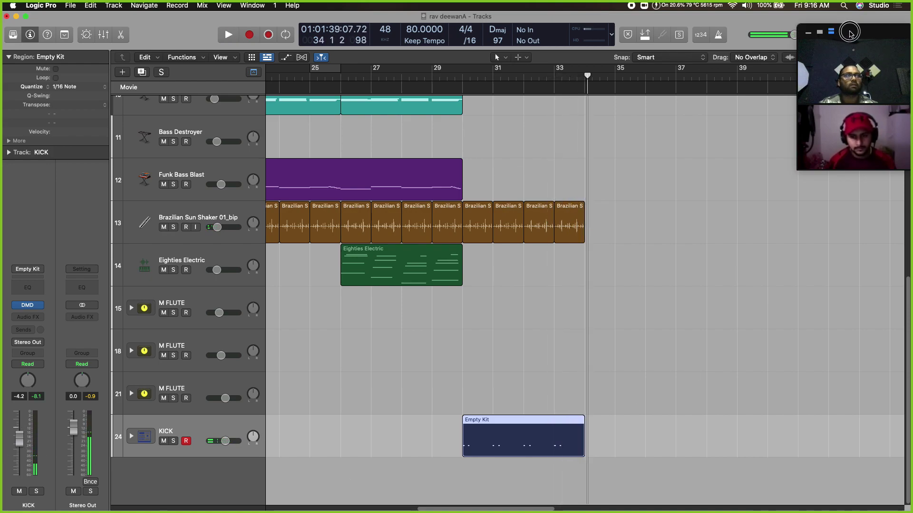
Open the Apple Loops browser and search for "snap"
left_click(850, 33)
key("o")
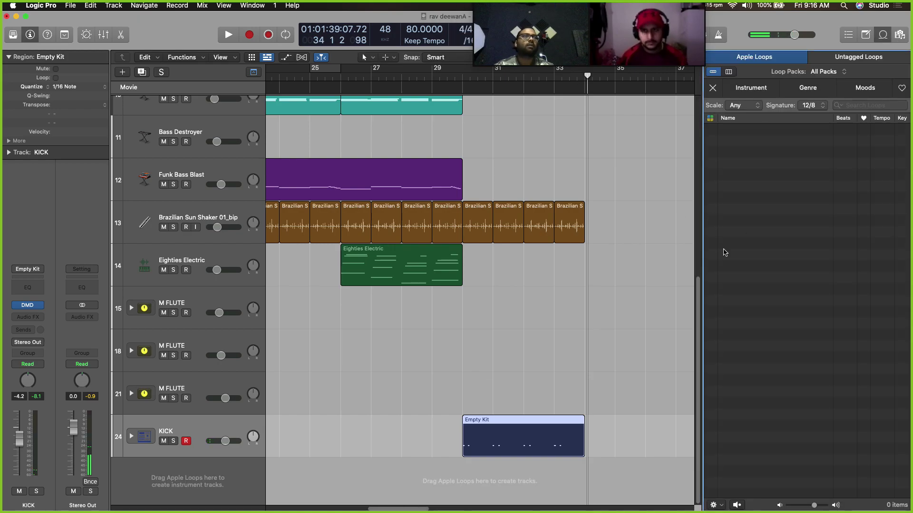
left_click(878, 101)
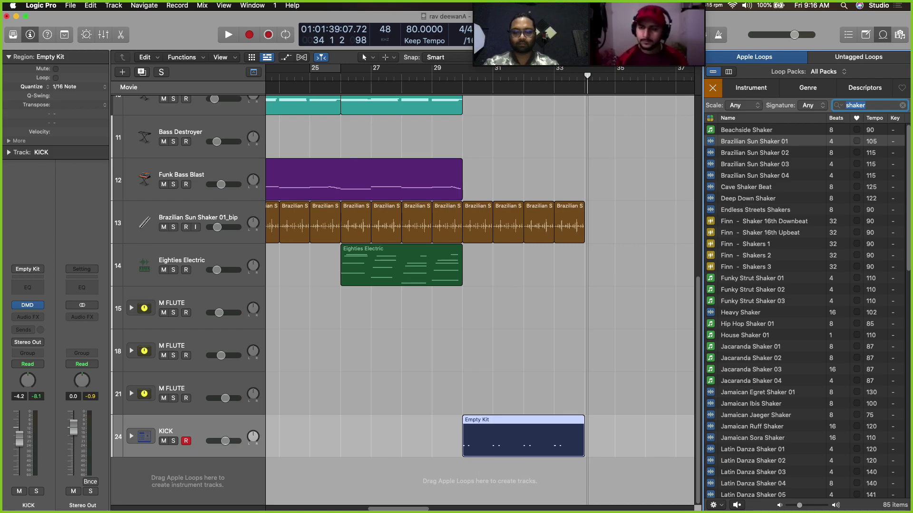
type("nap")
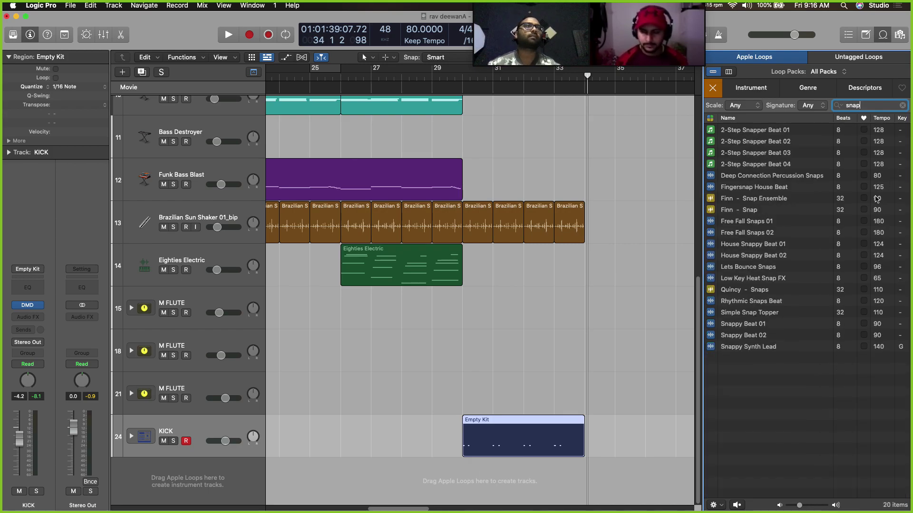
Audition the snap loops, add Deep Connection Percussion Snaps as a new track below KICK, and close the loop browser
left_click(762, 177)
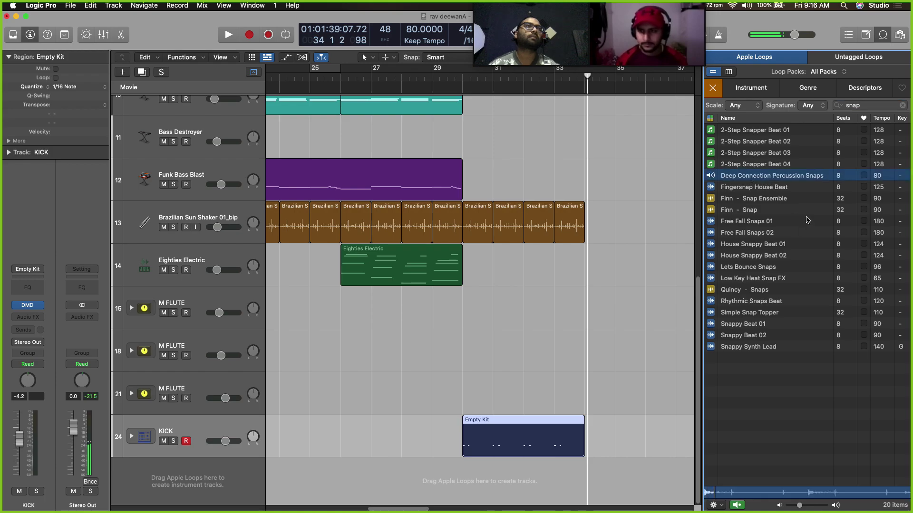
left_click(758, 186)
key("Up")
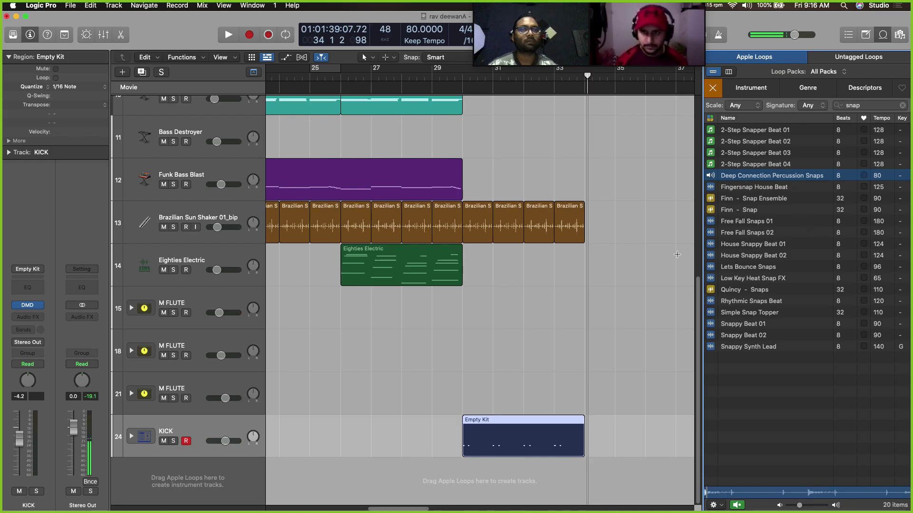
left_click_drag(759, 180, 509, 475)
left_click(883, 36)
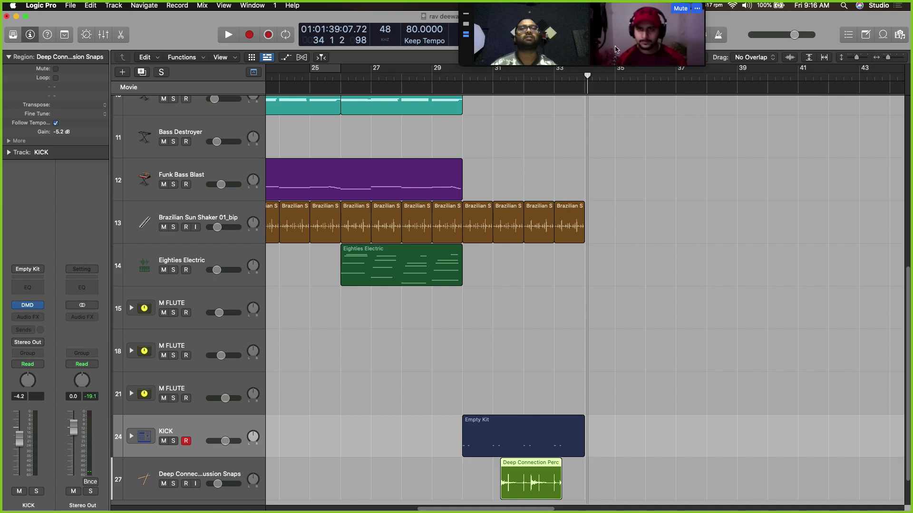
Move the Deep Connection Percussion Snaps region to start at bar 30 and mute the KICK track
scroll(551, 442, "down", 2)
left_click_drag(524, 423, 486, 422)
left_click(163, 399)
Play from bar 29, set the Deep Connection Percussion Snaps level to -11.6 dB, and loop its region out to bar 34
left_click(432, 77)
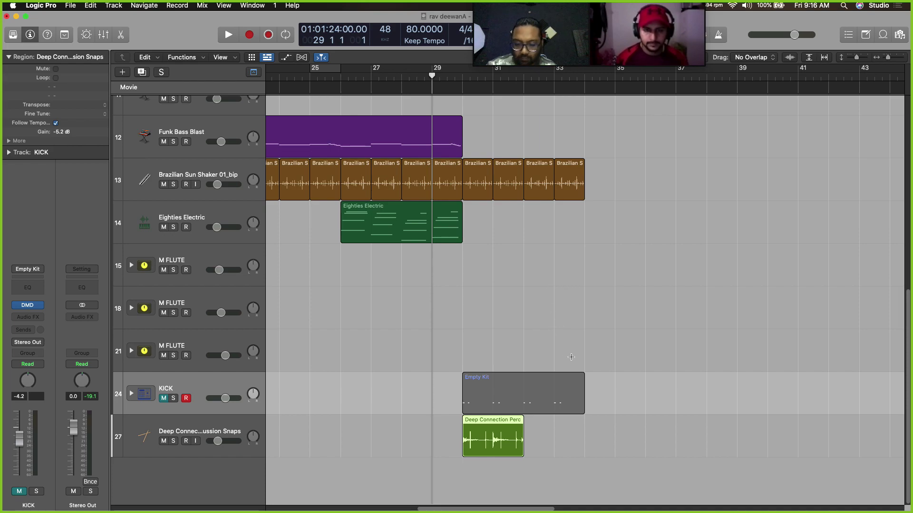
key("space")
left_click(216, 425)
mouse_move(20, 455)
left_mouse_down()
mouse_move(36, 435)
mouse_move(36, 451)
left_mouse_up()
key("space")
key("space")
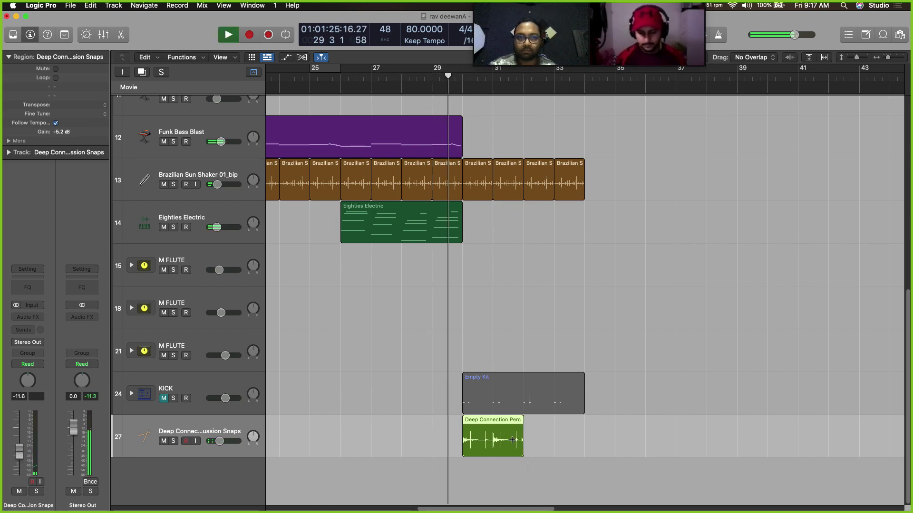
left_click_drag(521, 441, 584, 439)
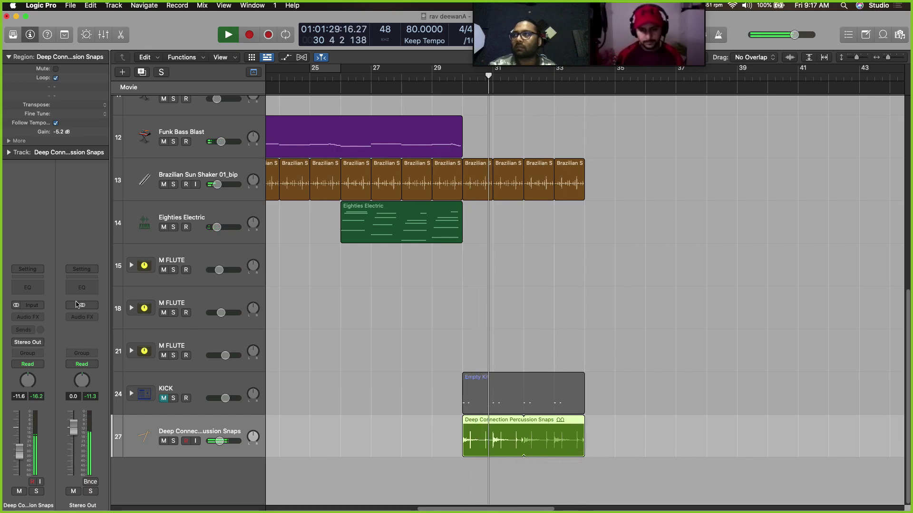
Add a Channel EQ to the snaps track with a low cut at 155 Hz and 48 dB/Oct
left_click(27, 289)
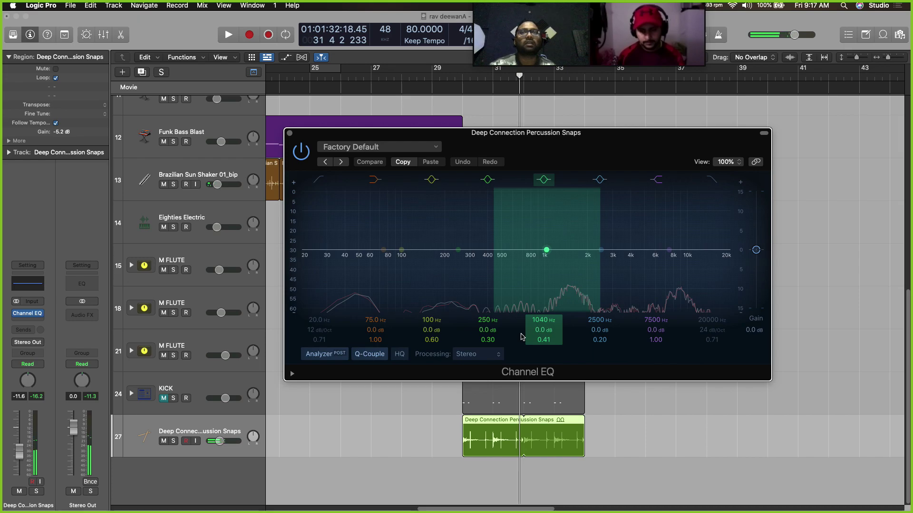
left_click(321, 328)
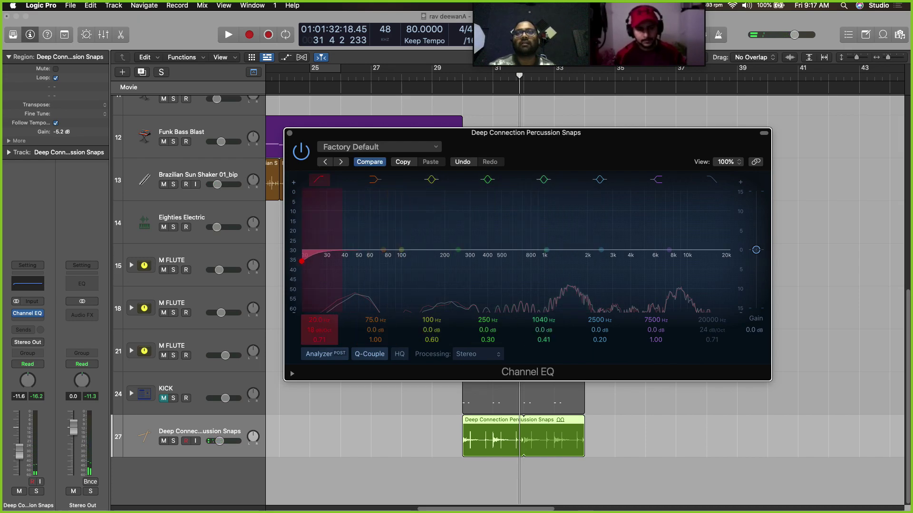
left_click_drag(323, 253, 449, 253)
Solo the snaps from bar 30 and shape the EQ with a 4.2 dB boost at 915 Hz and a high cut at about 10 kHz
left_click(463, 81)
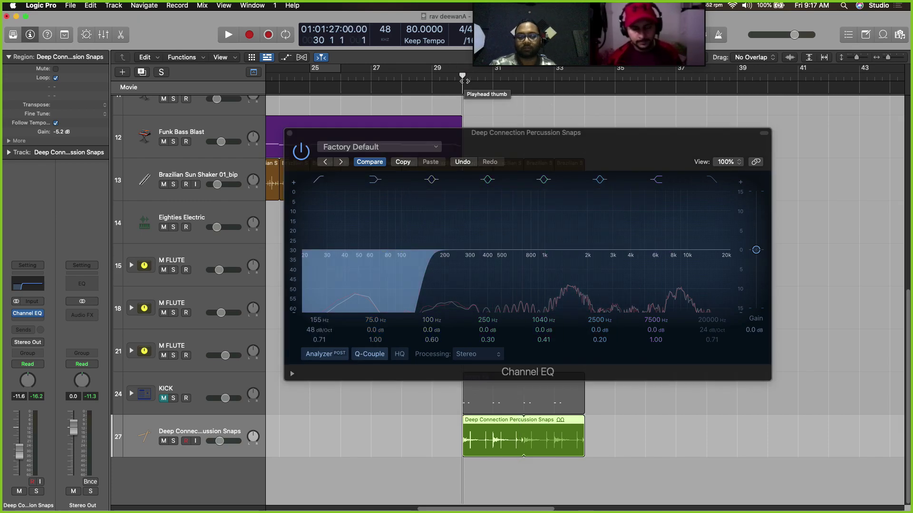
key("s")
key("space")
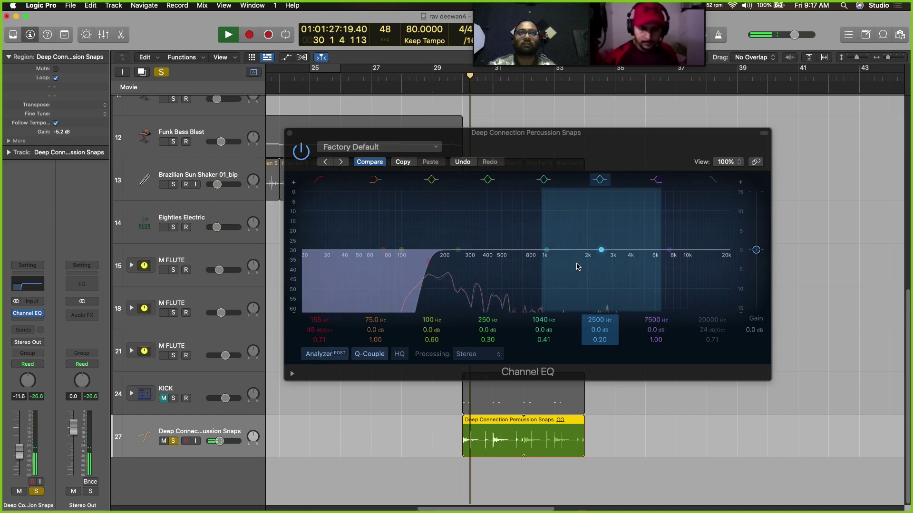
left_click_drag(547, 250, 541, 232)
left_click_drag(731, 257, 689, 259)
key("space")
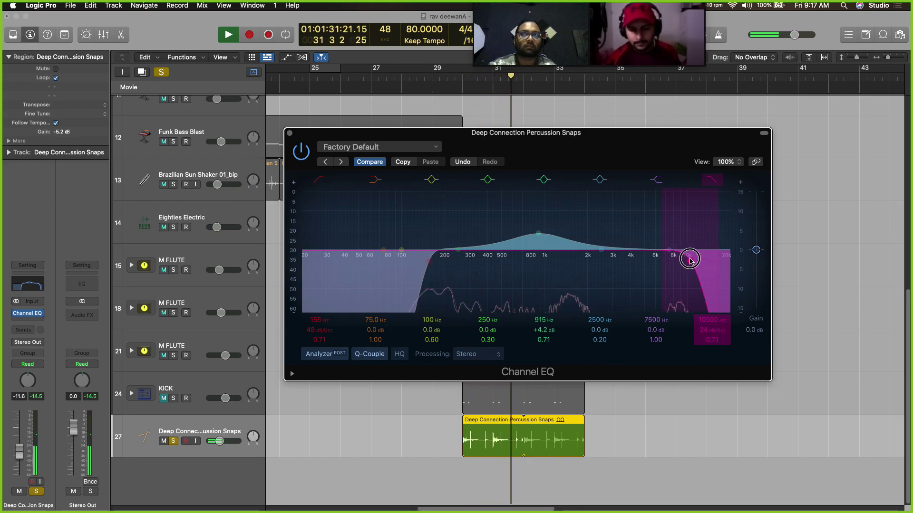
Add a Compressor to the snaps track, raise its ratio, set the threshold to -27.0 dB, and close both effect windows
key("space")
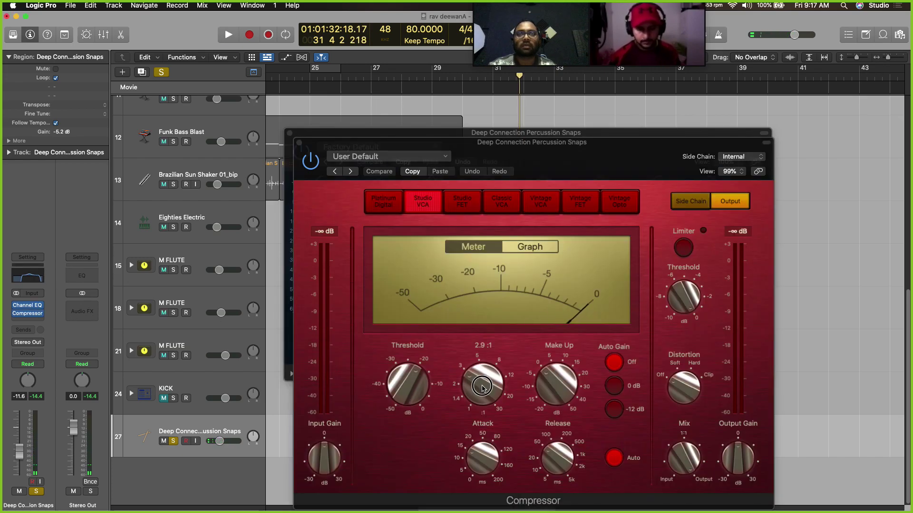
left_click_drag(482, 389, 485, 378)
key("space")
left_click_drag(411, 390, 395, 397)
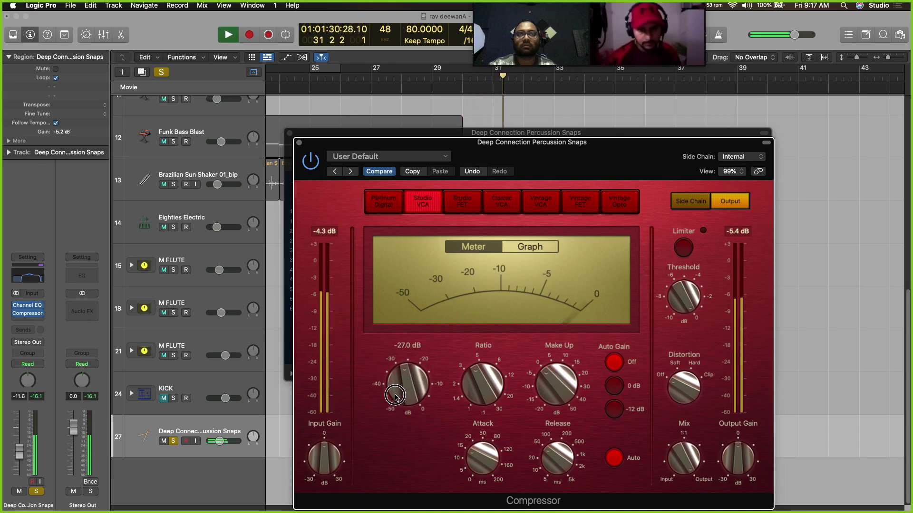
left_click(299, 143)
left_click(289, 134)
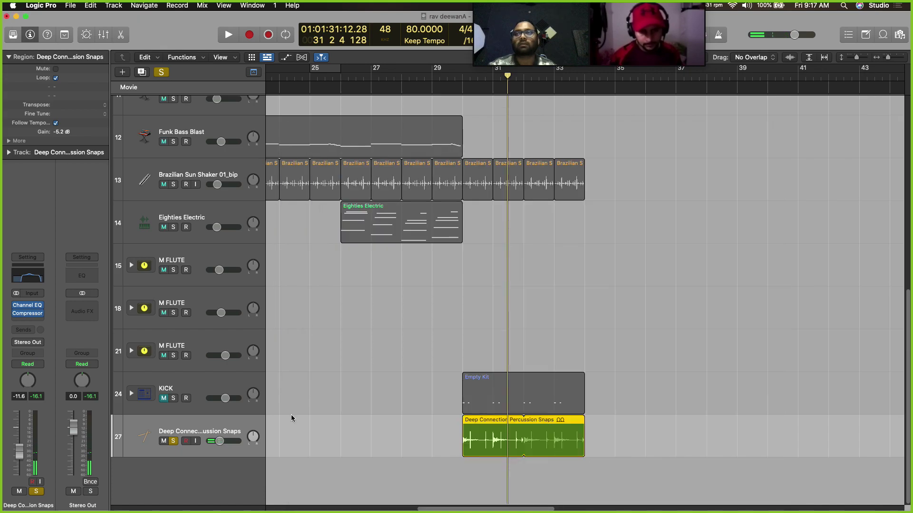
Unsolo the snaps track, lower its level to -14.0 dB during playback, and unmute the KICK track
left_click(174, 441)
key("space")
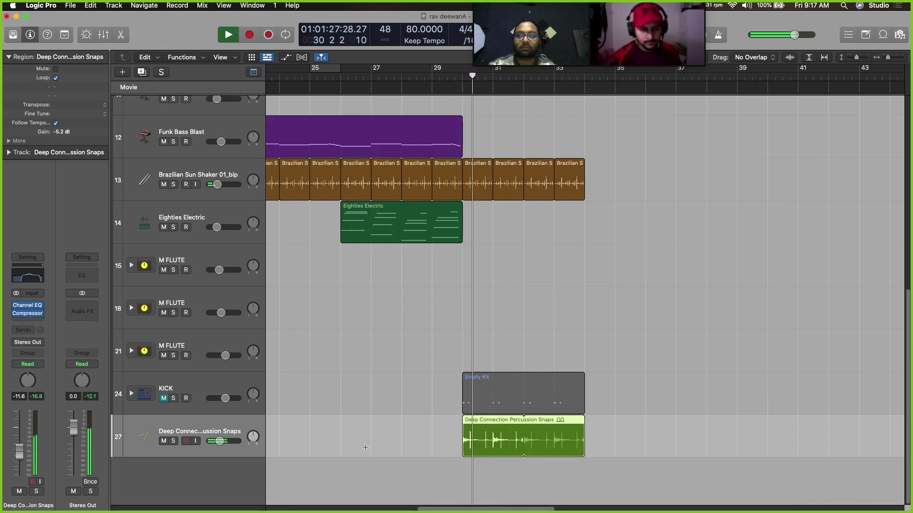
left_click_drag(17, 460, 19, 464)
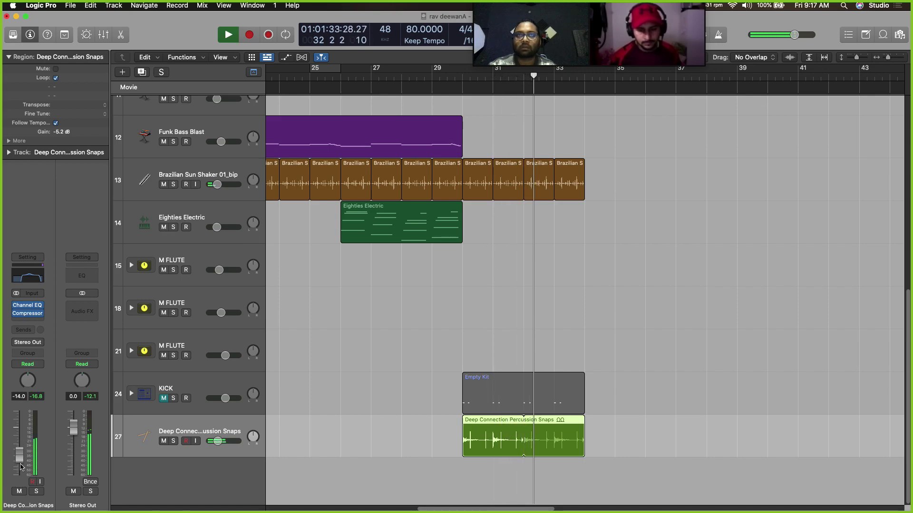
left_click(163, 398)
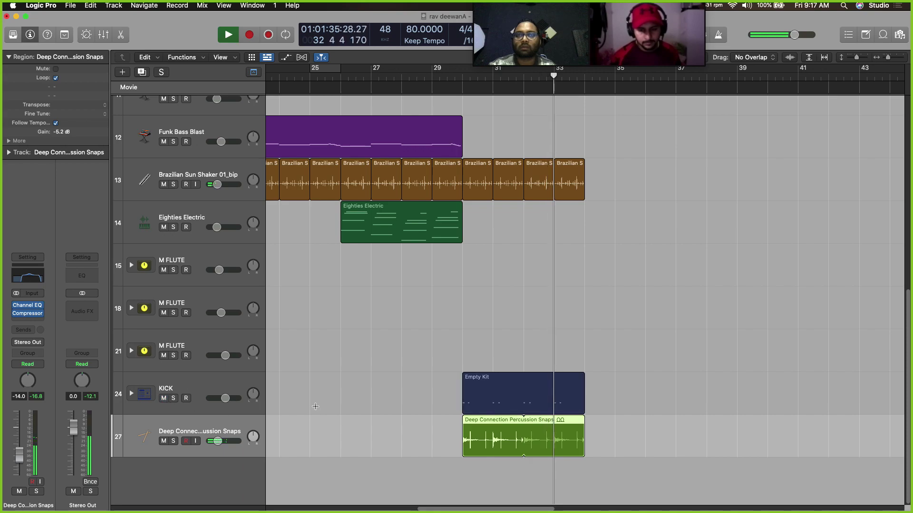
Play the arrangement from bar 29 and raise the snaps track level to -10.6 dB
left_click(432, 77)
left_click_drag(19, 457, 19, 456)
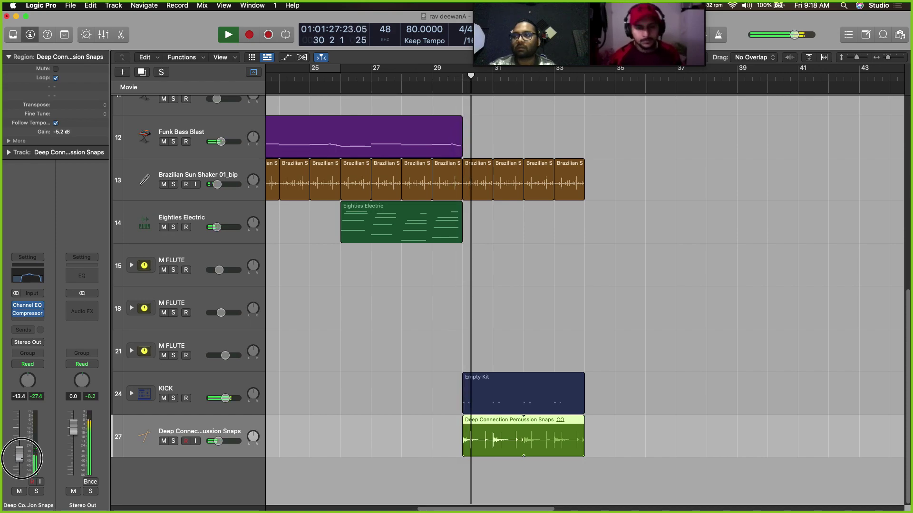
left_click_drag(21, 459, 32, 452)
Play the arrangement from bar 29 past bar 34 to check the balance of the KICK and snaps tracks
scroll(468, 386, "up", 8)
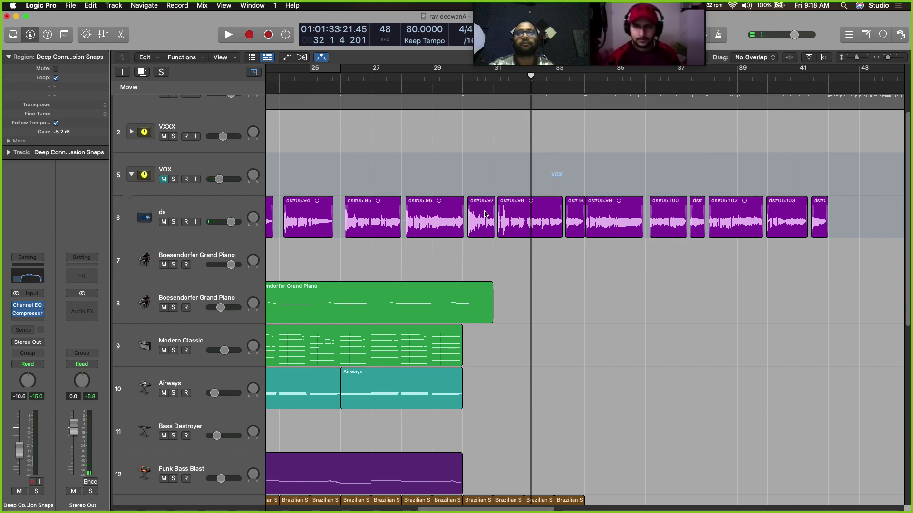
left_click(431, 79)
scroll(550, 262, "down", 2)
scroll(549, 266, "down", 6)
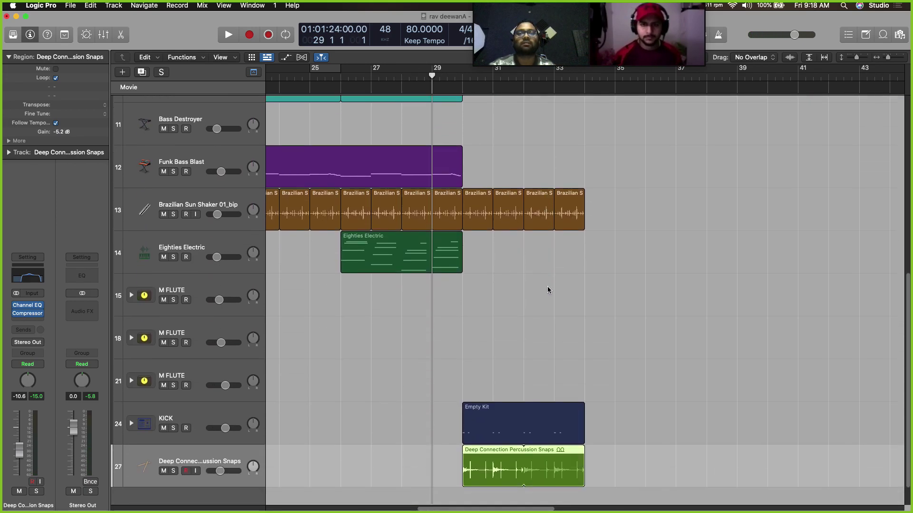
left_click(203, 384)
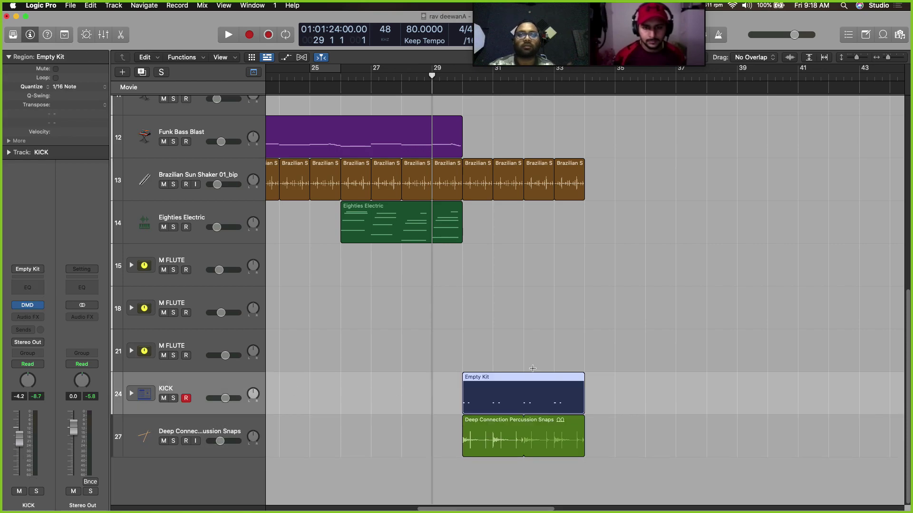
key("space")
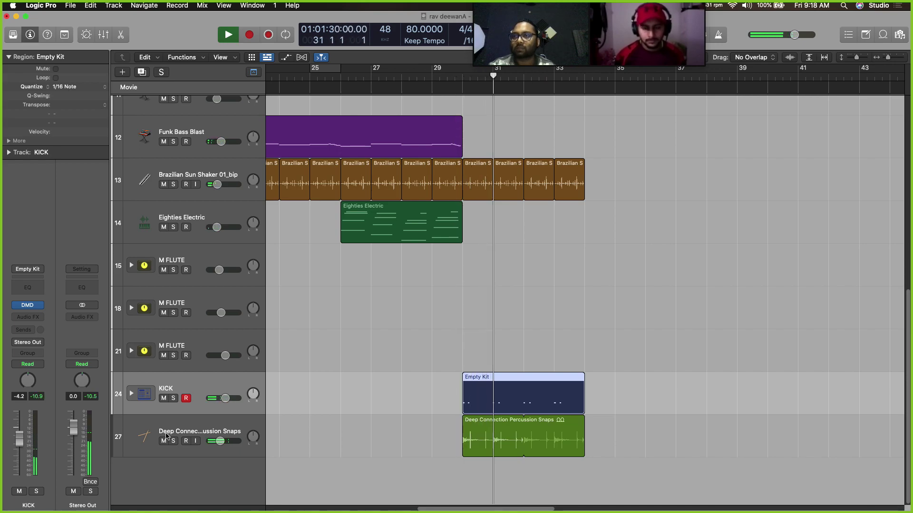
left_click(194, 424)
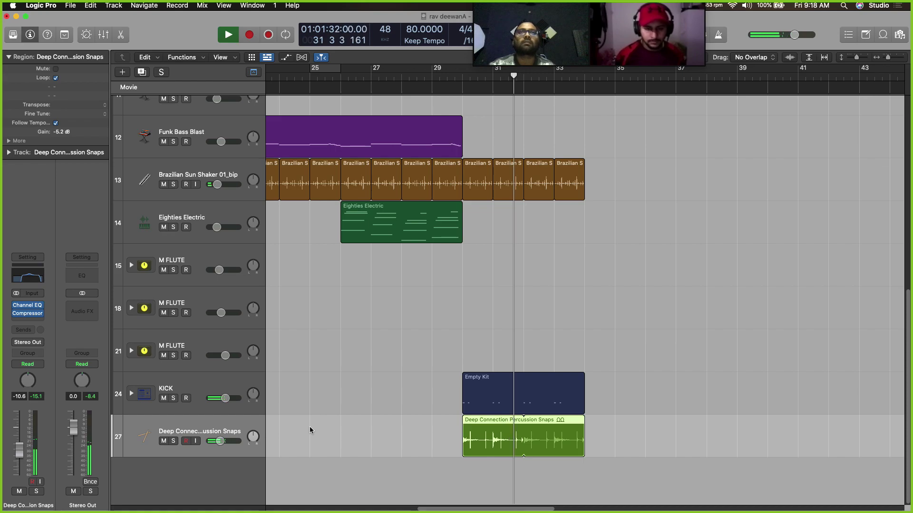
key("space")
key("space")
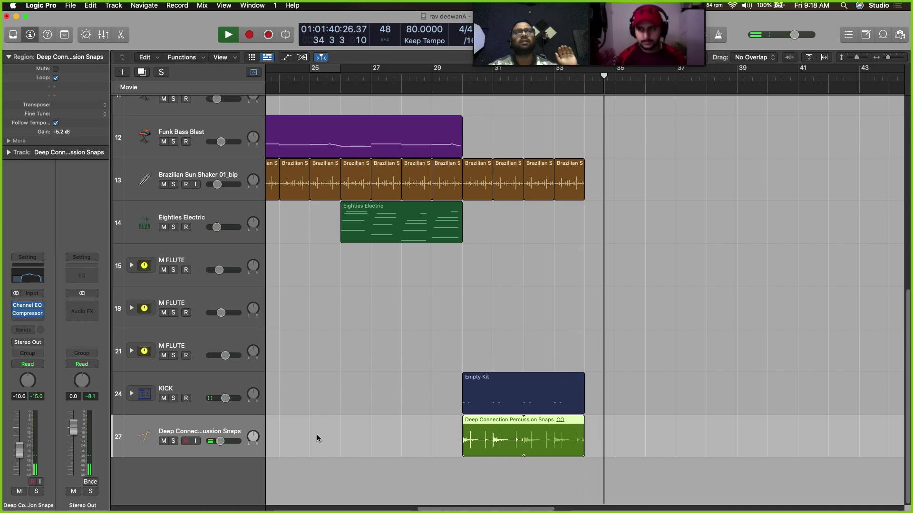
key("space")
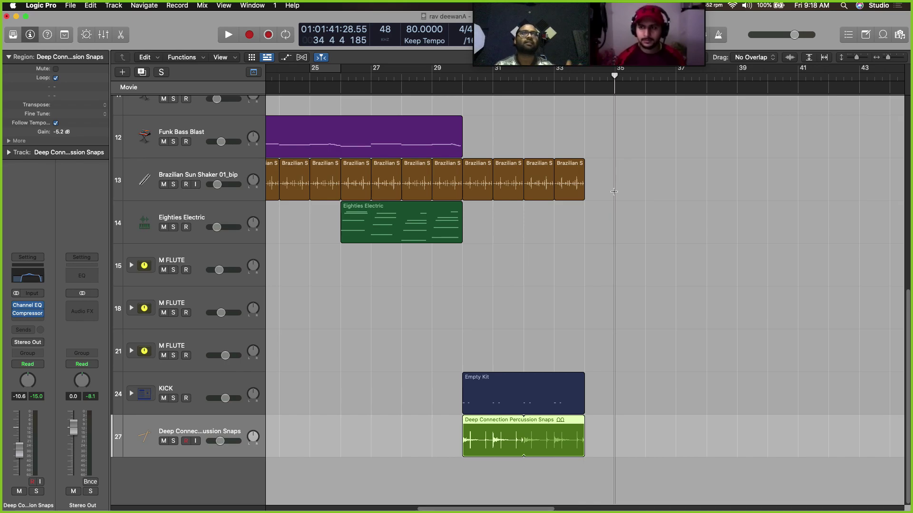
Search the Apple Loops for "fill", audition Alt Metal Fill 11, 15 and 16, and raise the preview volume
left_click(883, 36)
left_click(871, 104)
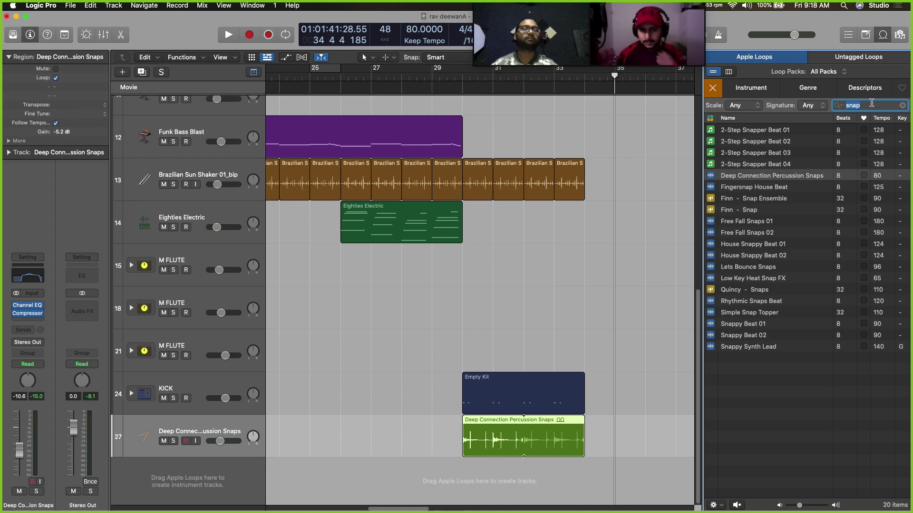
type("fill")
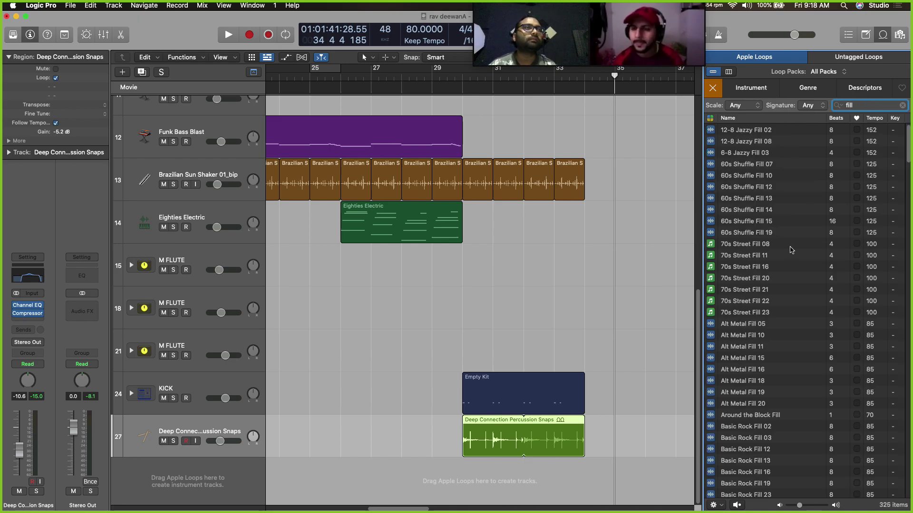
left_click(749, 348)
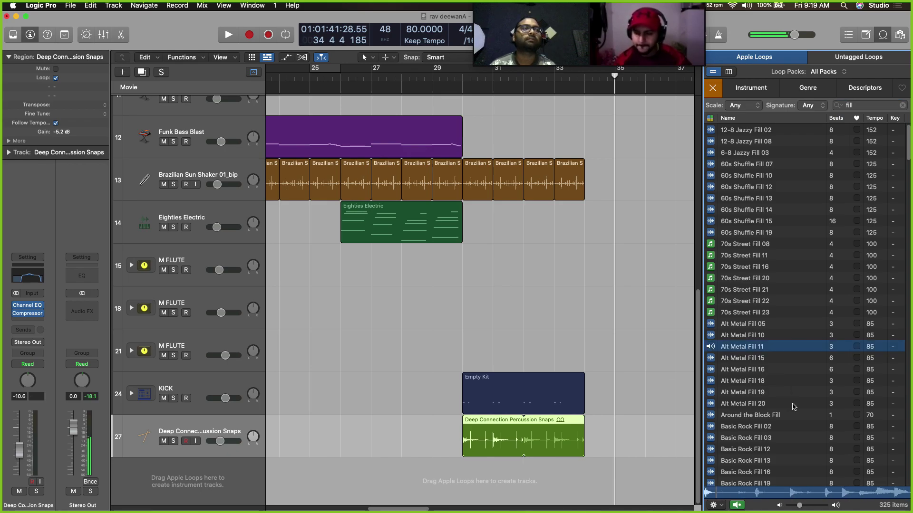
left_click(753, 361)
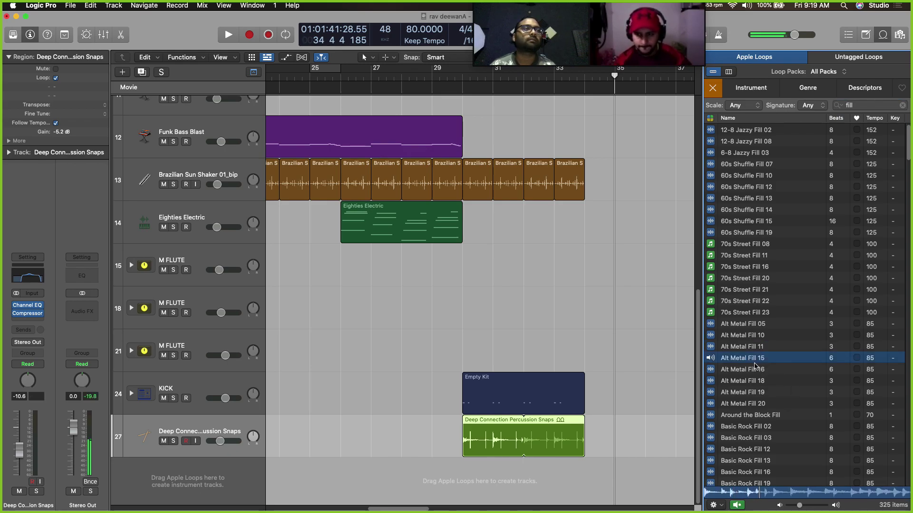
left_click(799, 506)
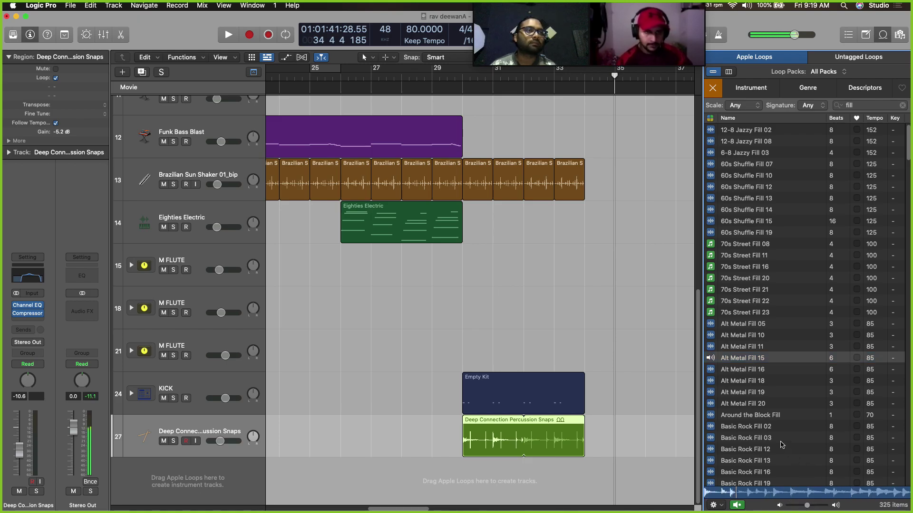
left_click(754, 369)
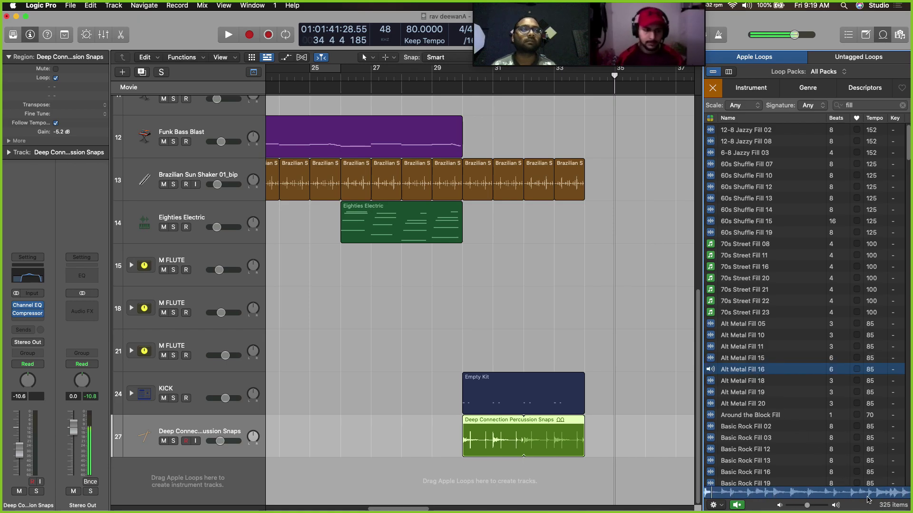
Add the Alt Metal Fill 16 loop on a new track below the snaps and move its region to end at bar 35
left_click_drag(758, 370, 622, 476)
left_click(880, 37)
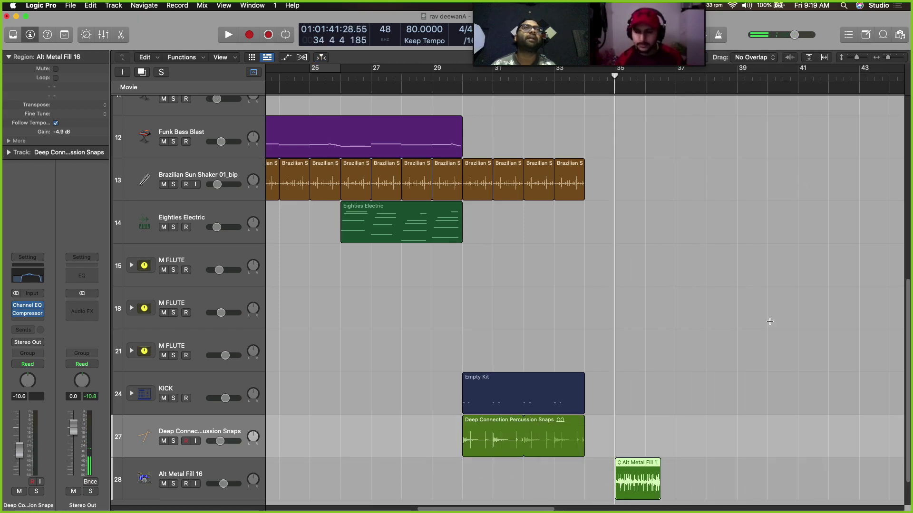
scroll(770, 320, "down", 2)
key("super+Right")
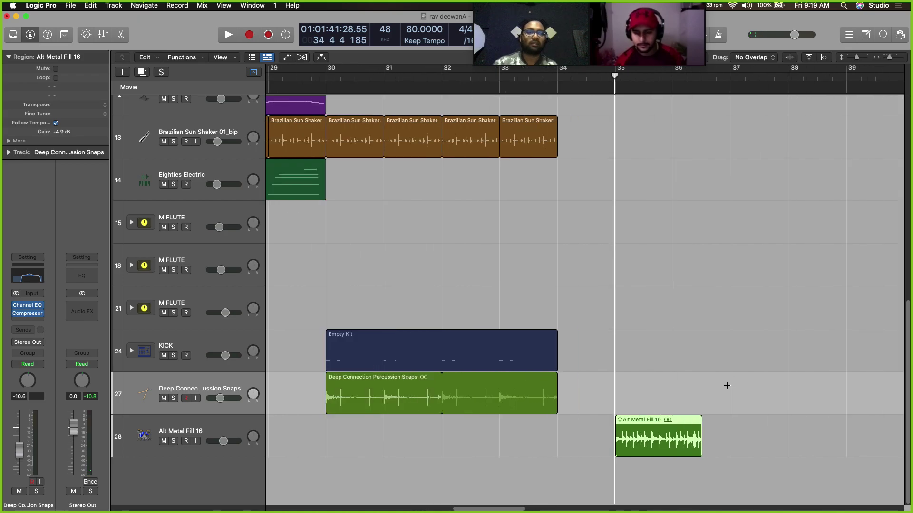
left_click_drag(706, 423, 605, 438)
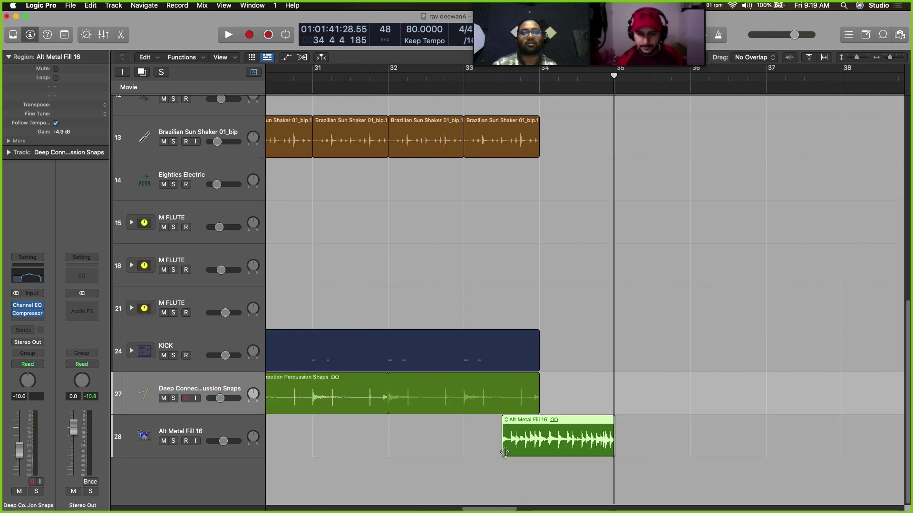
key("super+Right")
key("super+Right")
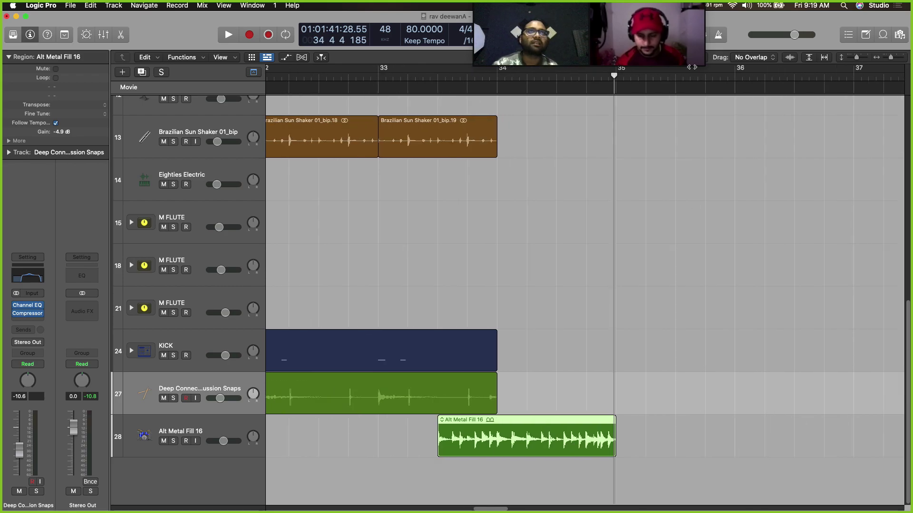
left_click_drag(613, 74, 617, 74)
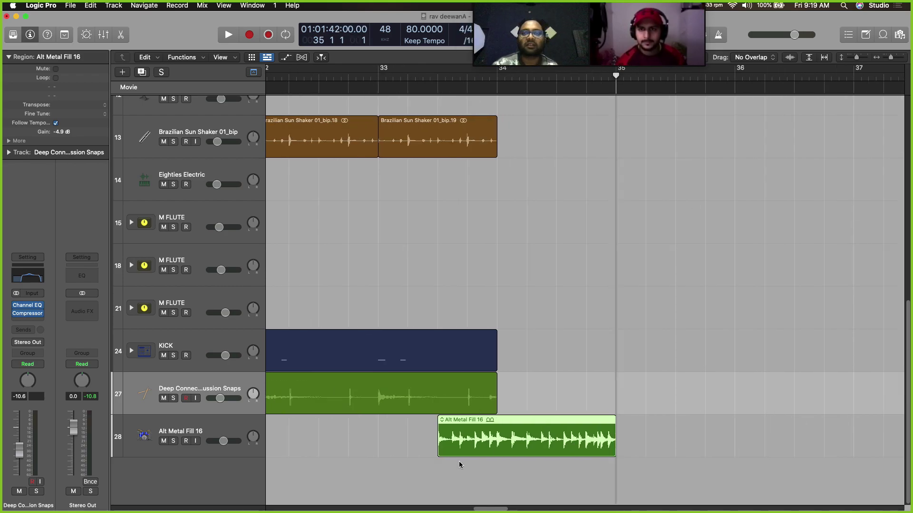
Trim the start of the Alt Metal Fill 16 region to keep only its short ending before bar 35, checking it by playback
left_click_drag(439, 454, 566, 447)
left_click(557, 76)
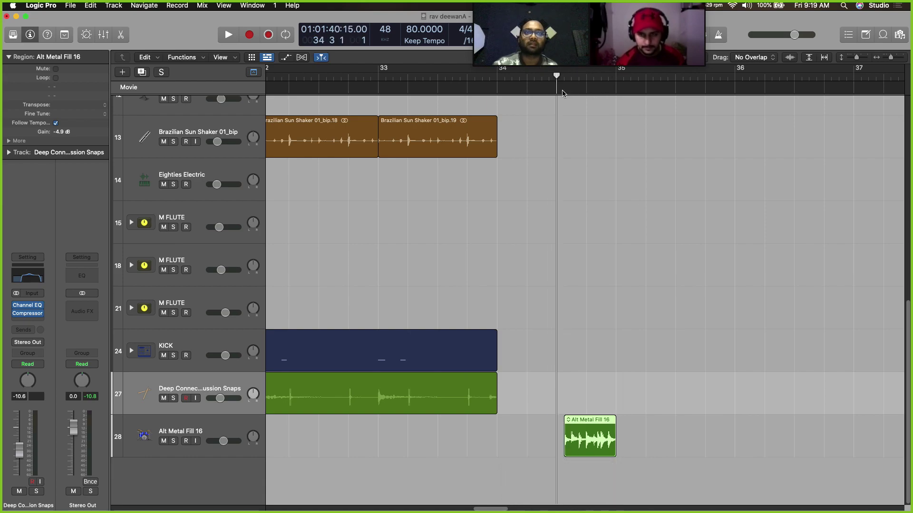
key("space")
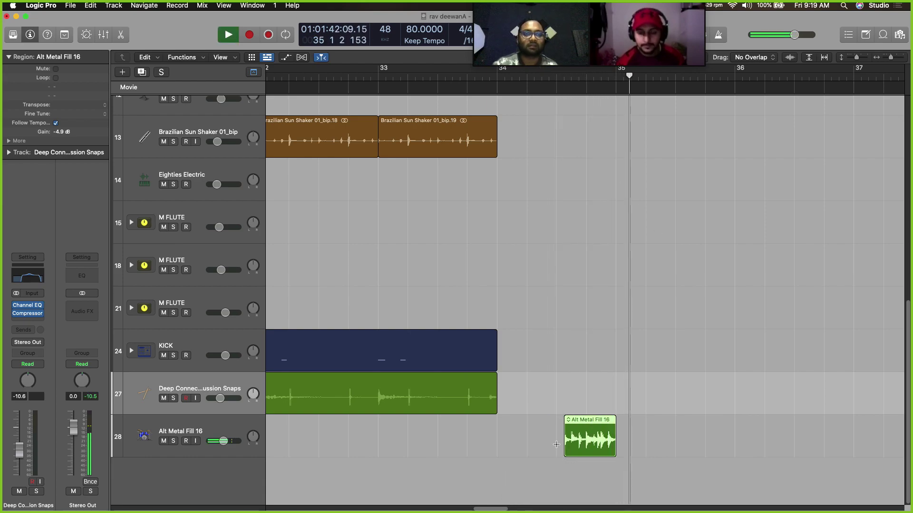
key("space")
left_click_drag(564, 452, 573, 450)
key("space")
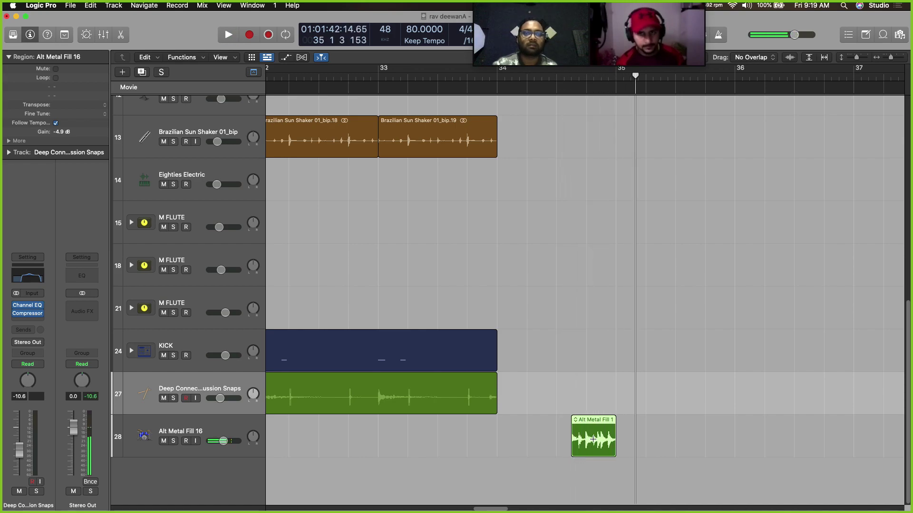
key("space")
Add a Channel EQ to the Alt Metal Fill 16 track with a 2.4 dB boost at 940 Hz during playback, and close its window
key("space")
left_click(243, 433)
left_click(27, 287)
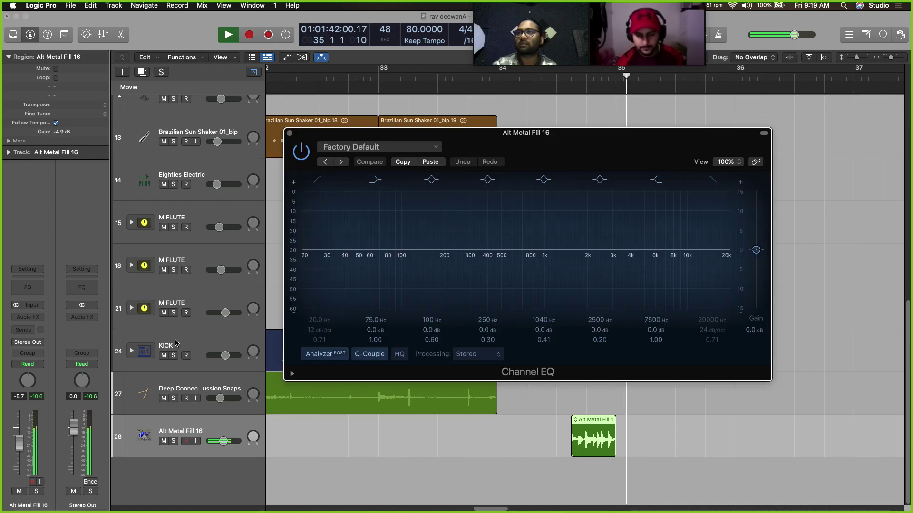
left_click_drag(545, 250, 545, 247)
key("space")
key("space")
scroll(544, 236, "up", 3)
left_click_drag(544, 236, 541, 244)
key("space")
key("space")
key("space")
key("space")
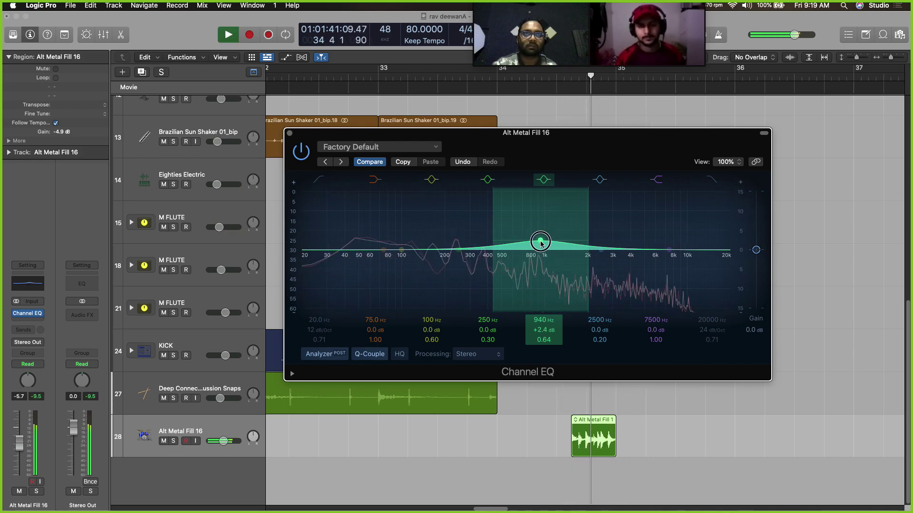
left_click(289, 135)
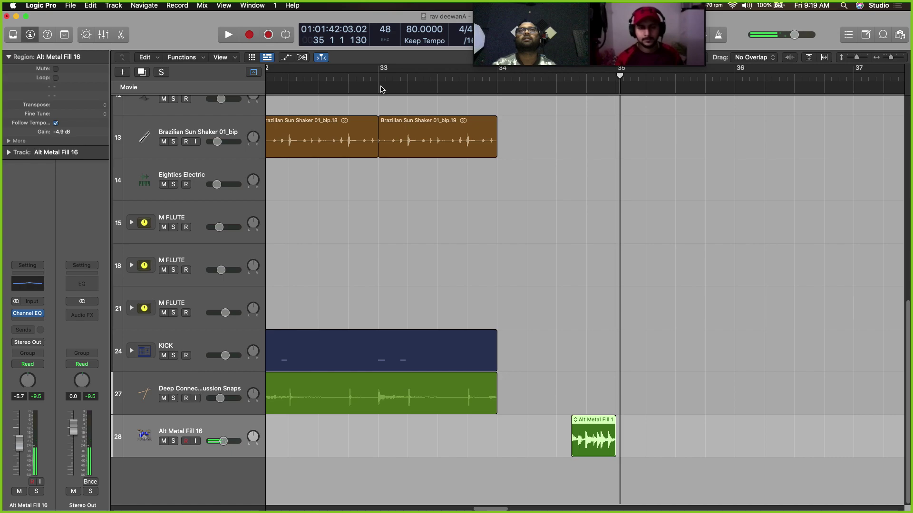
Play from bar 33 and lower the Alt Metal Fill 16 track level to -6.8 dB
left_click(379, 87)
key("space")
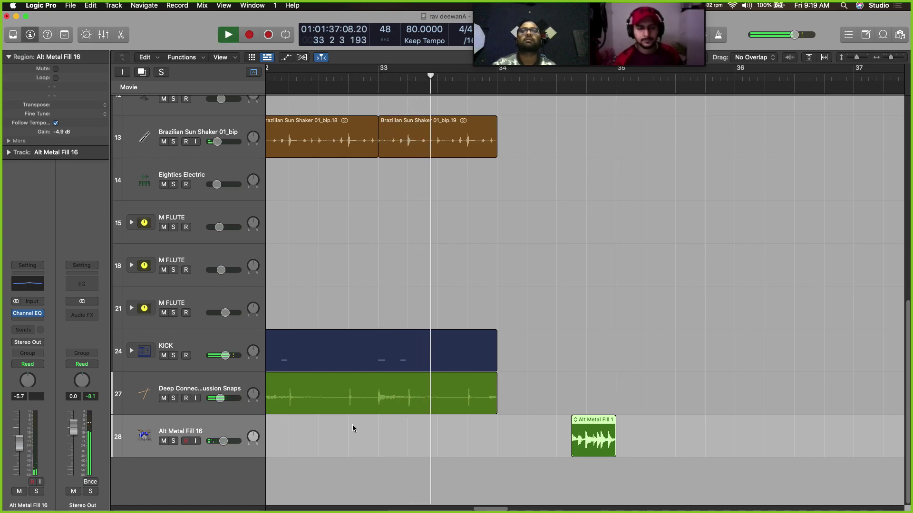
left_click_drag(19, 443, 17, 452)
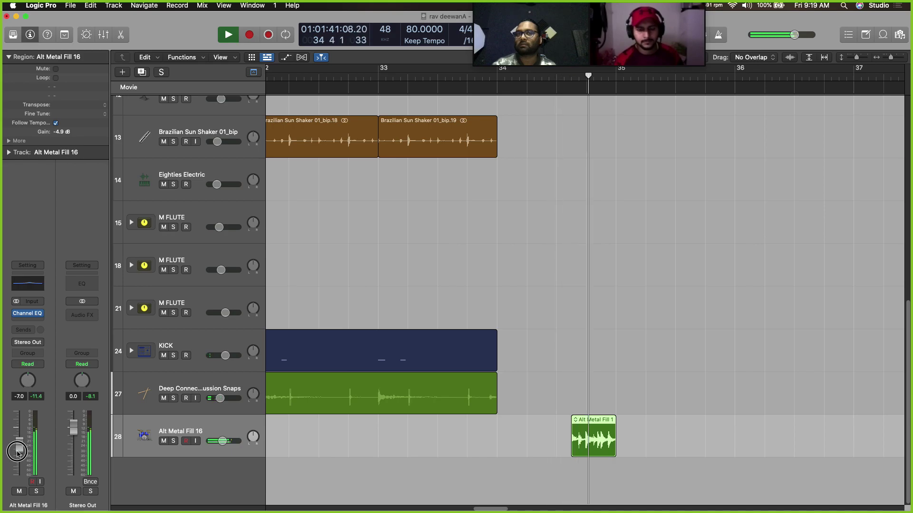
key("space")
Play all tracks from bar 29 to review the transition into the percussion section
key("super+Left")
key("super+Left")
key("super+Left")
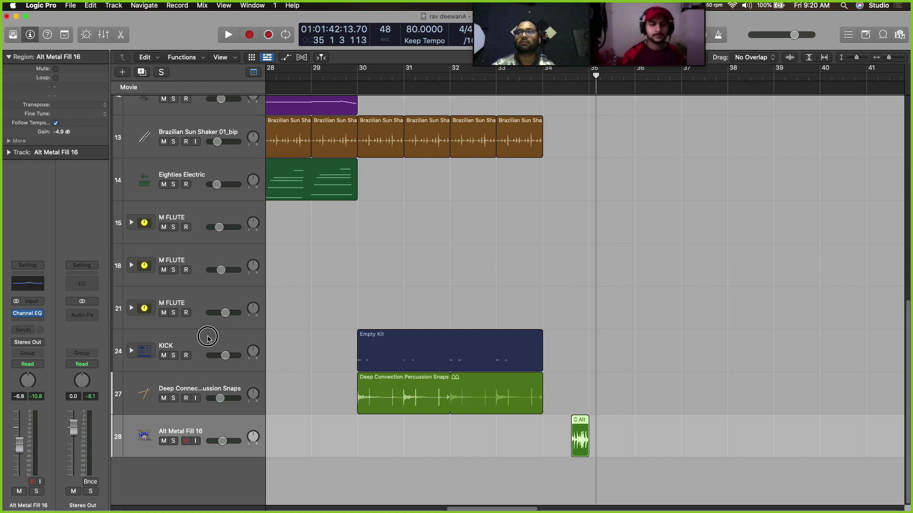
left_click(529, 347)
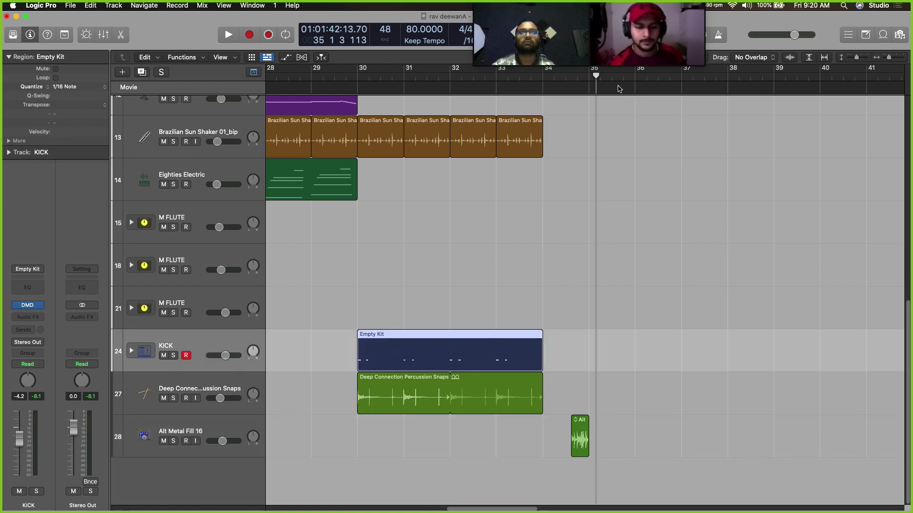
left_click(545, 80)
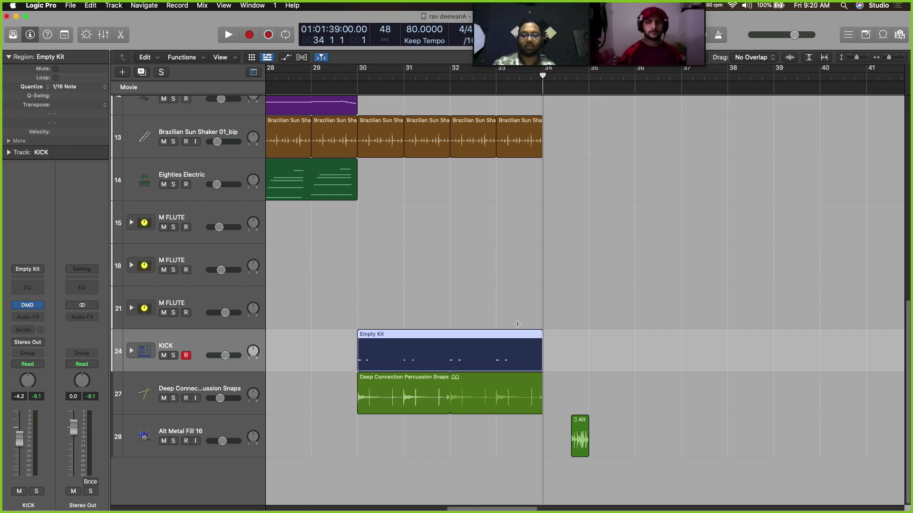
scroll(519, 324, "down", 3)
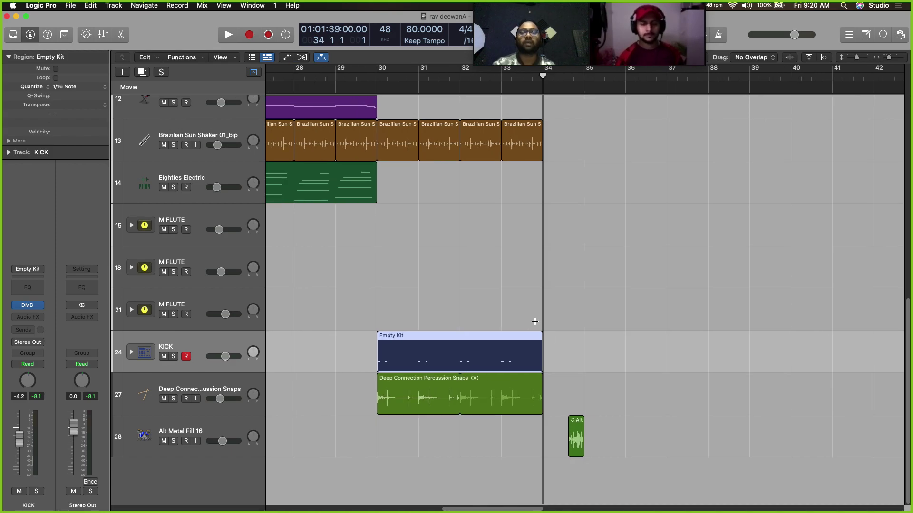
scroll(536, 322, "down", 4)
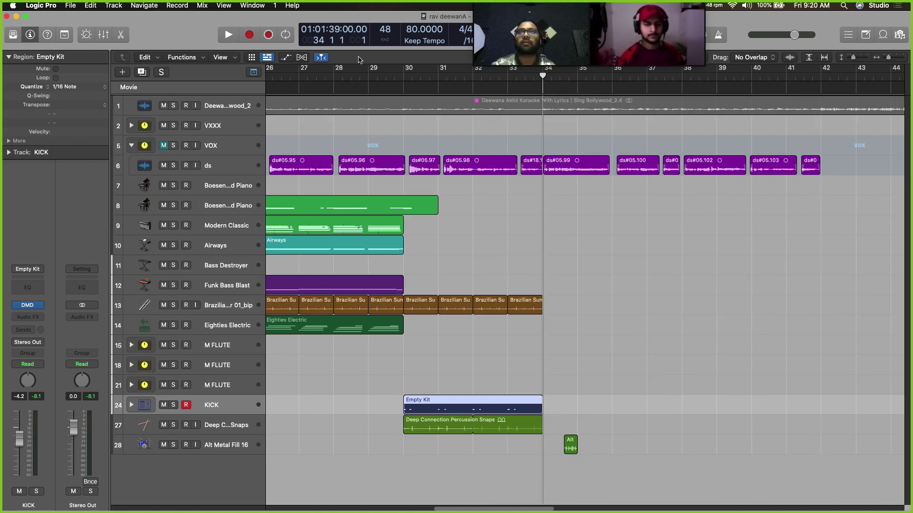
left_click(367, 80)
key("space")
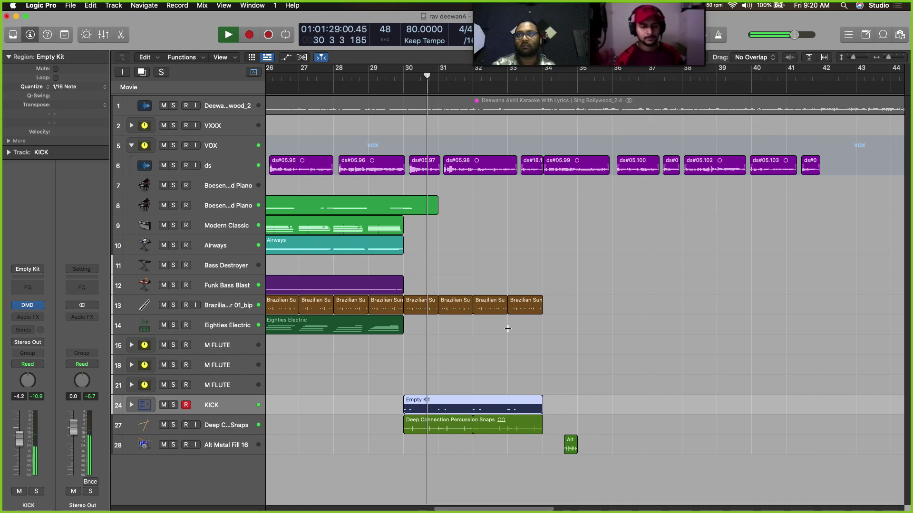
Stop playback and add one software instrument track below the first Boesendorfer piano track
left_click(238, 195)
key("space")
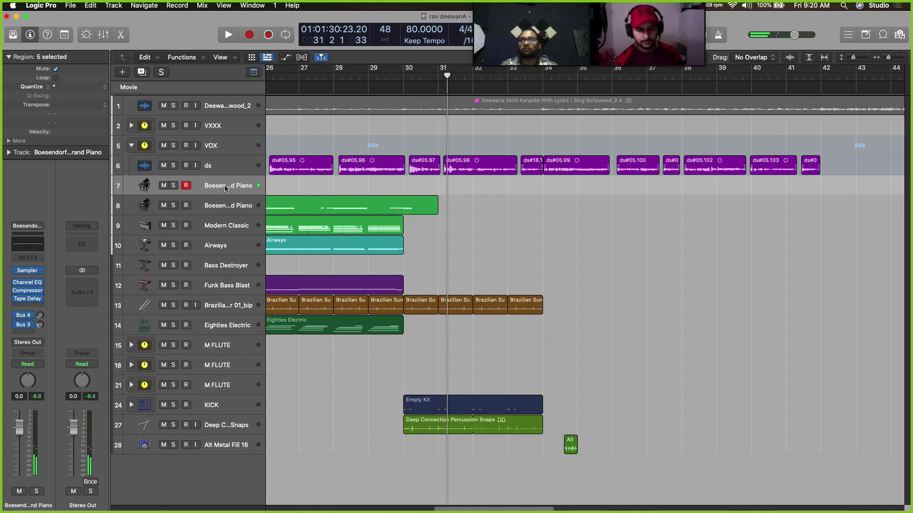
left_click(127, 74)
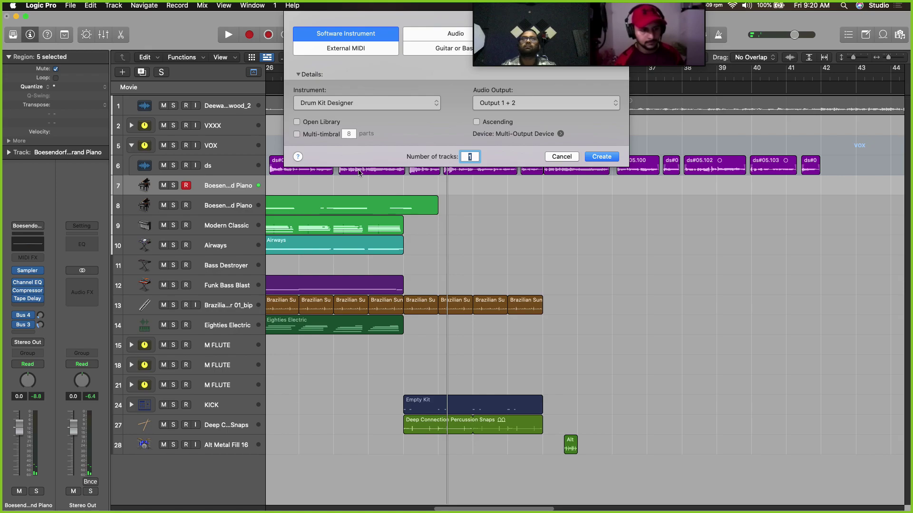
left_click(555, 155)
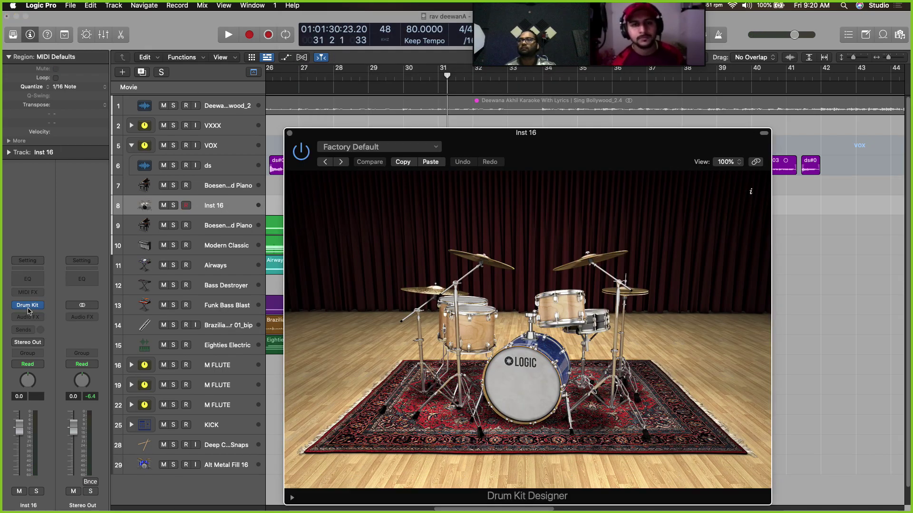
Replace Drum Kit Designer on the new Inst 16 track with the Sampler instrument
left_click(46, 312)
mouse_move(120, 252)
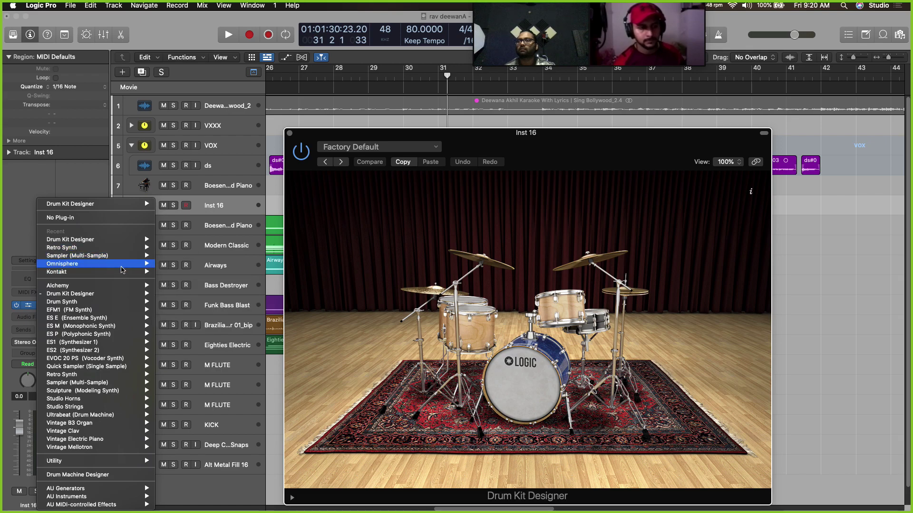
mouse_move(118, 275)
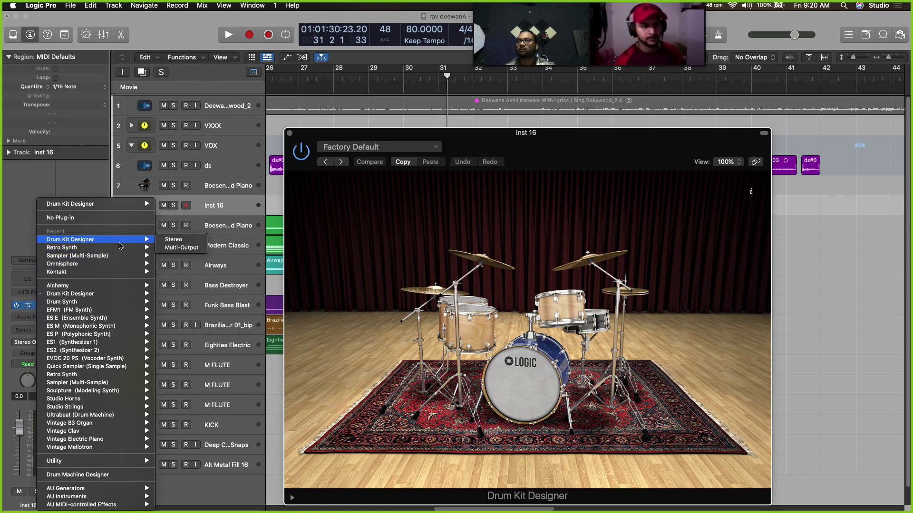
left_click(178, 262)
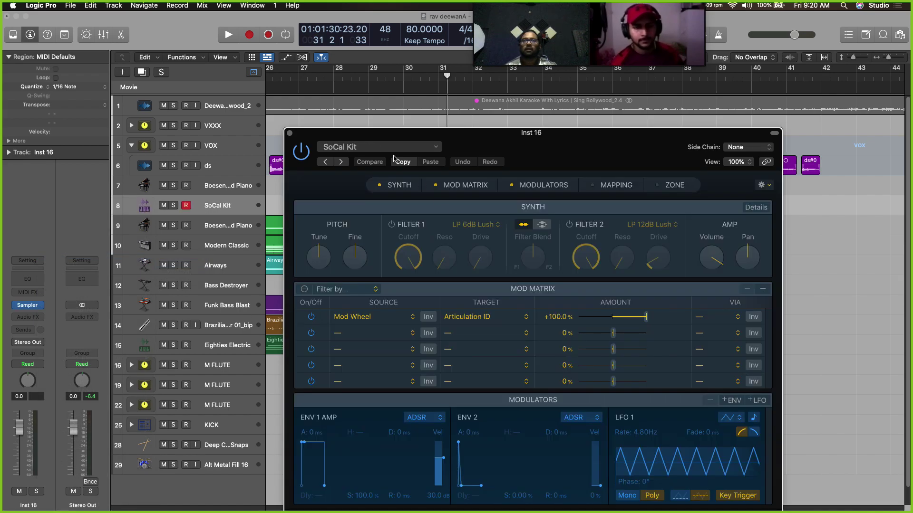
Load the factory acoustic piano preset Steinway Piano 2 in the Sampler and close its window
left_click(395, 149)
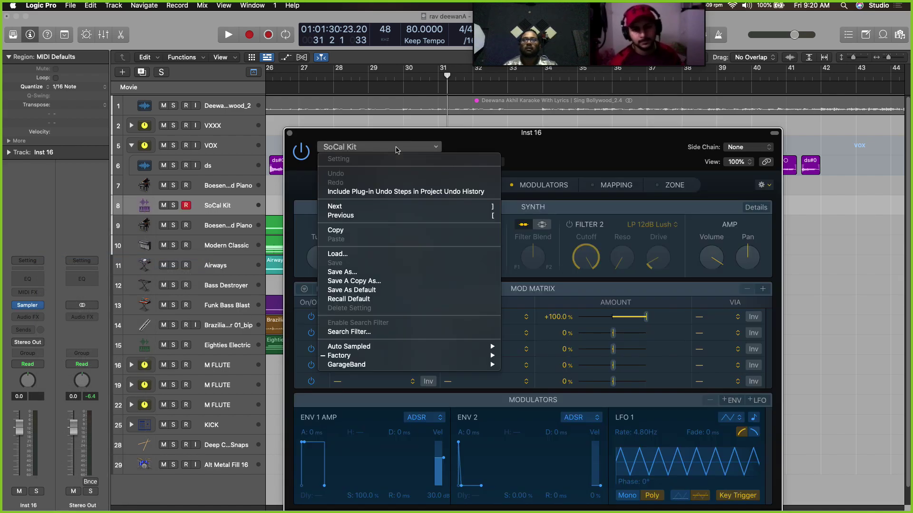
mouse_move(444, 365)
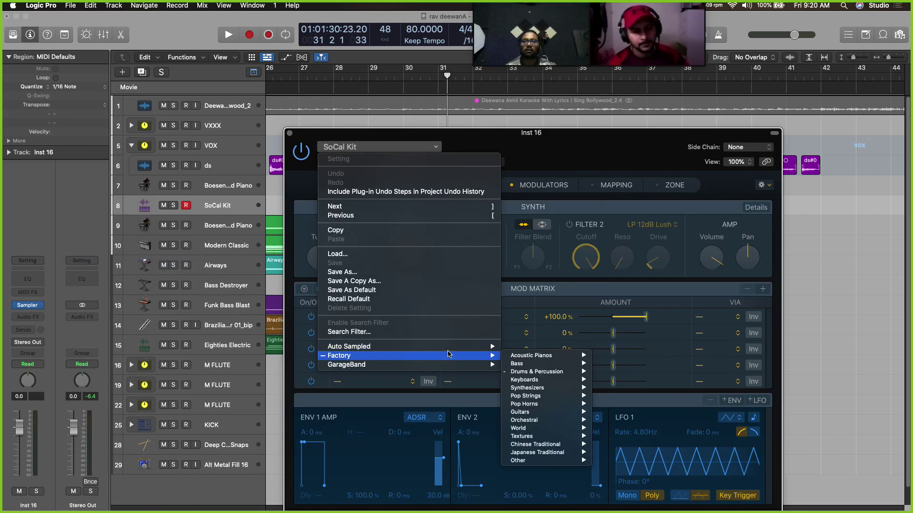
mouse_move(556, 356)
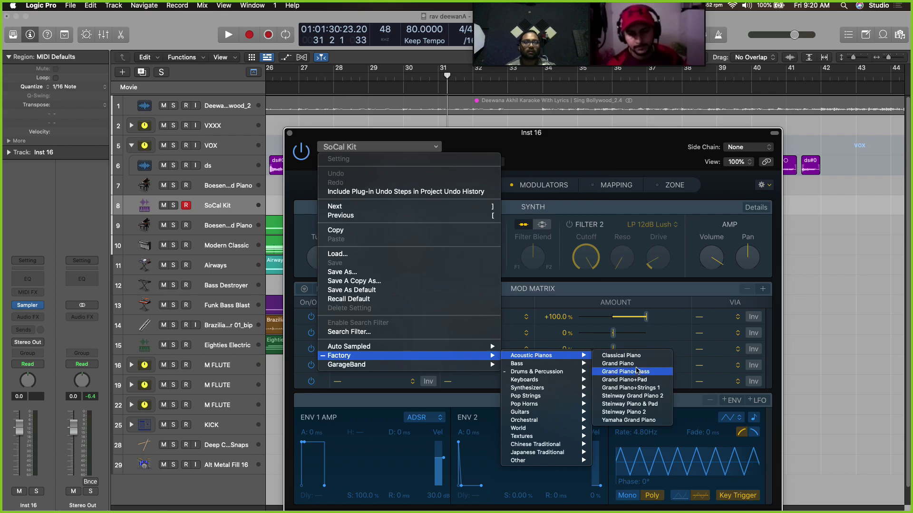
left_click(647, 414)
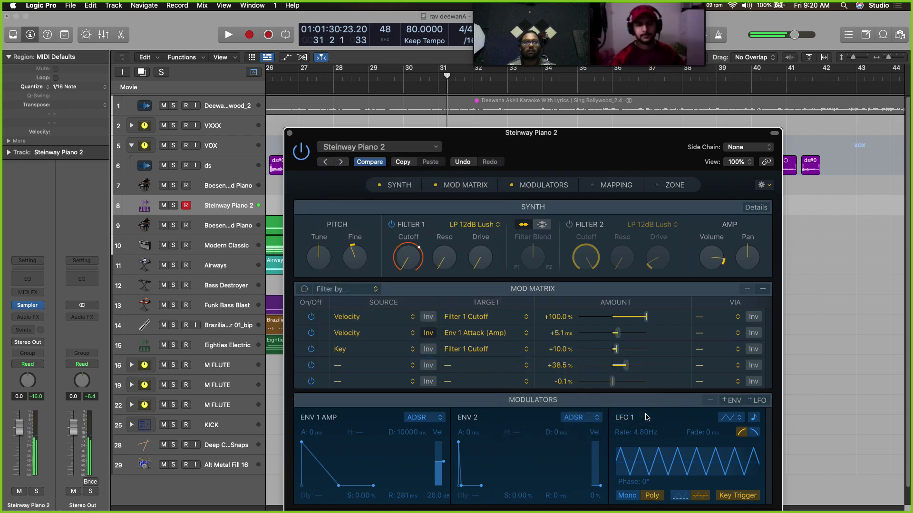
left_click(290, 134)
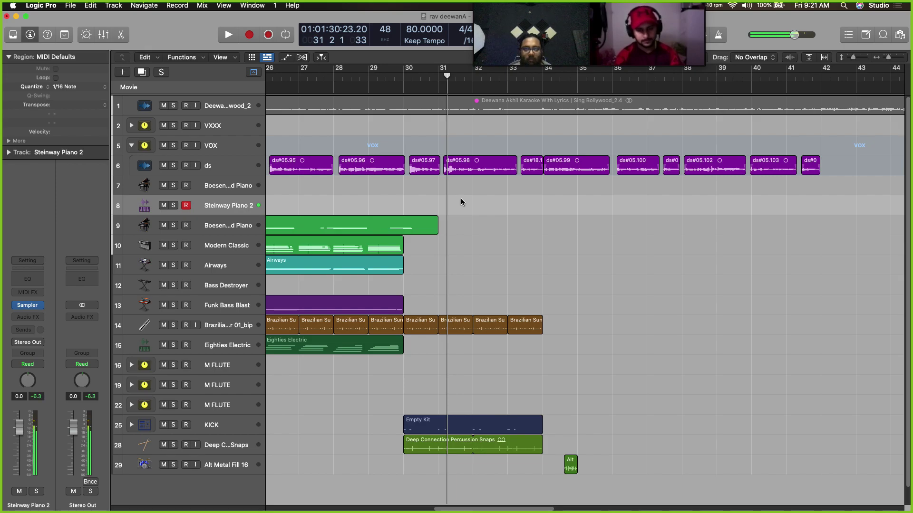
Play the song from bar 29 past bar 34 to rehearse the piano part
key("comma")
key("comma")
key("space")
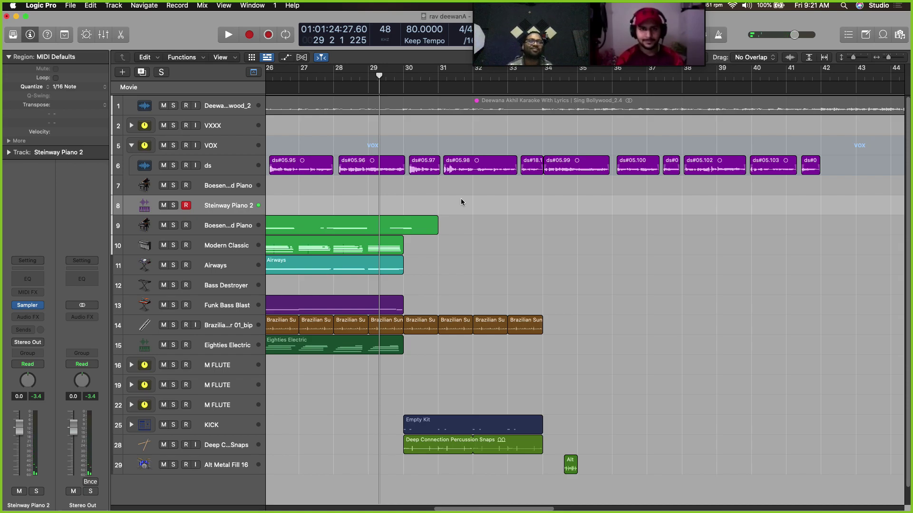
key("space")
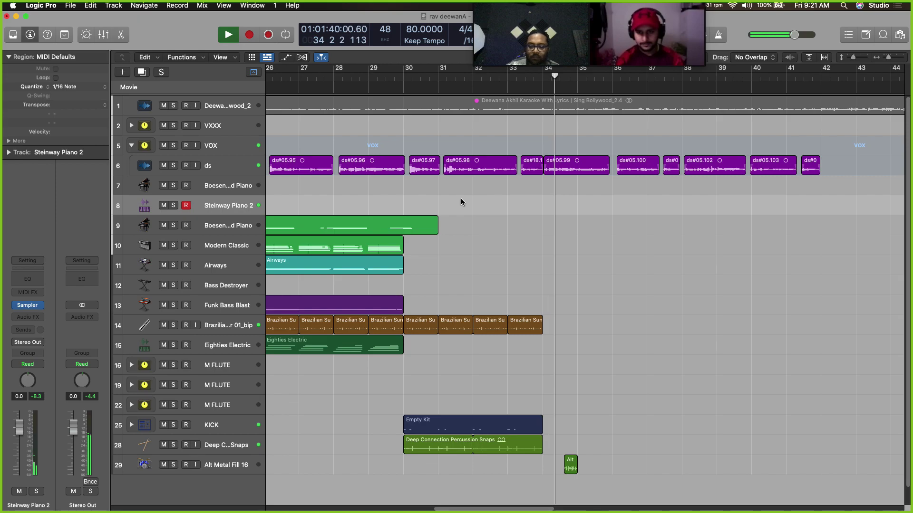
key("space")
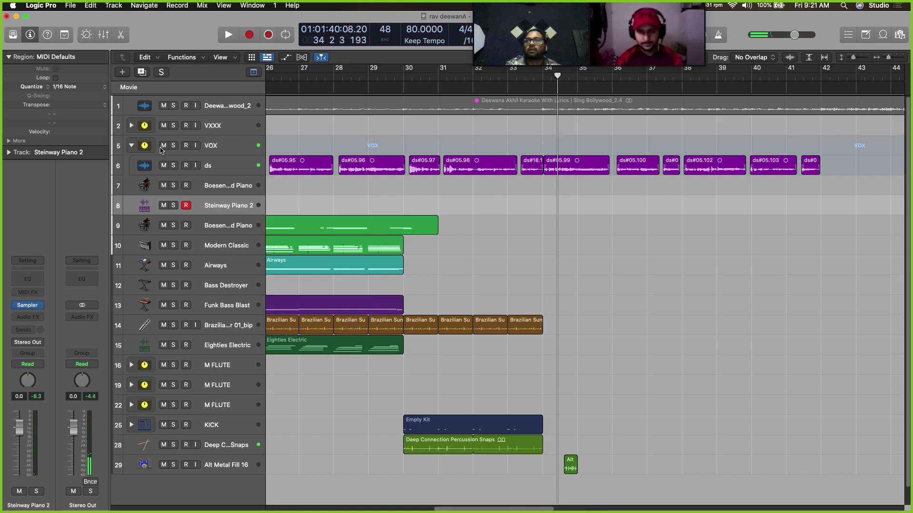
Mute the VOX stack and rehearse the piano part against the backing from bar 29
left_click(374, 196)
key("space")
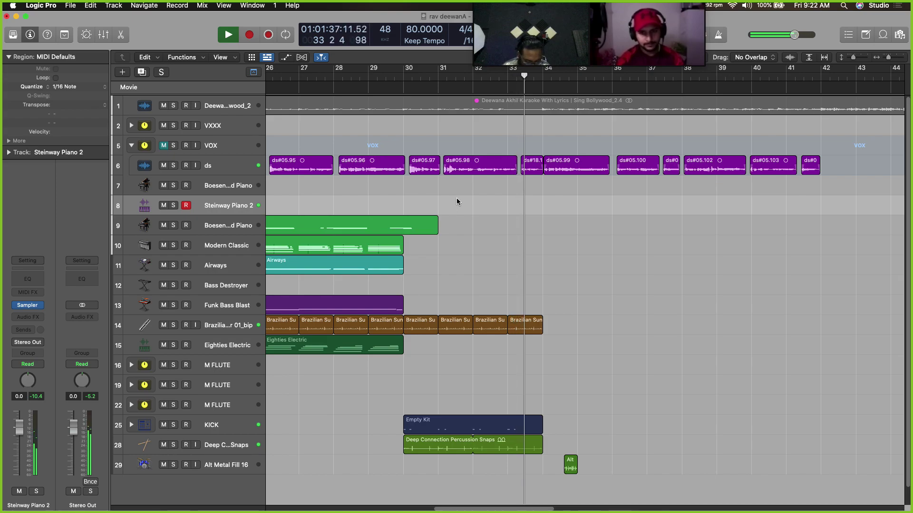
key("space")
key("space")
key("space")
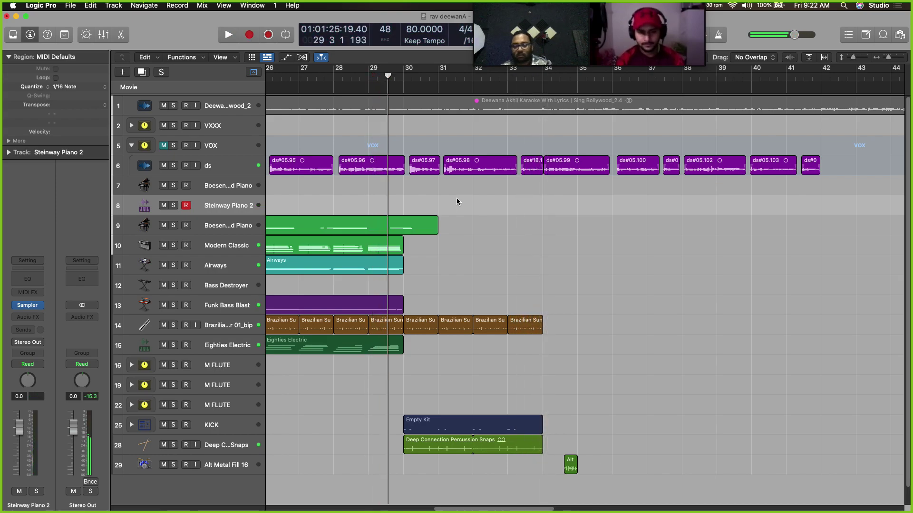
Turn on the metronome, record a piano part over bars 30 and 31 on the Steinway Piano 2 track, and play it back
key("k")
key("r")
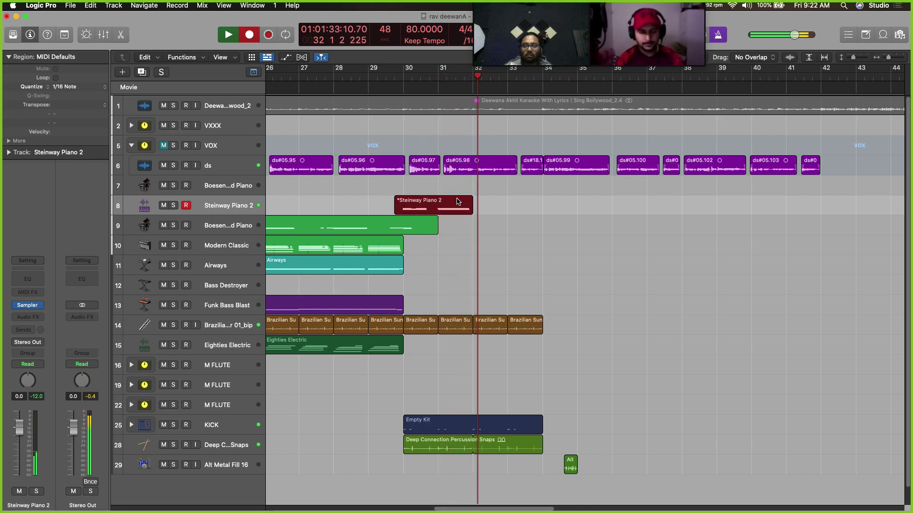
key("space")
key("space")
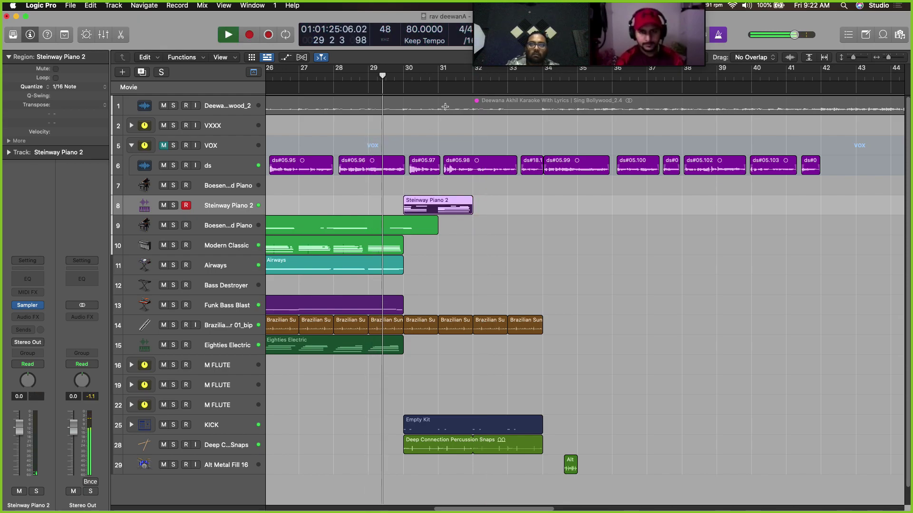
Delete the seven notes in bar 31 of the Steinway Piano 2 region and return the playhead to bar 30
double_click(443, 213)
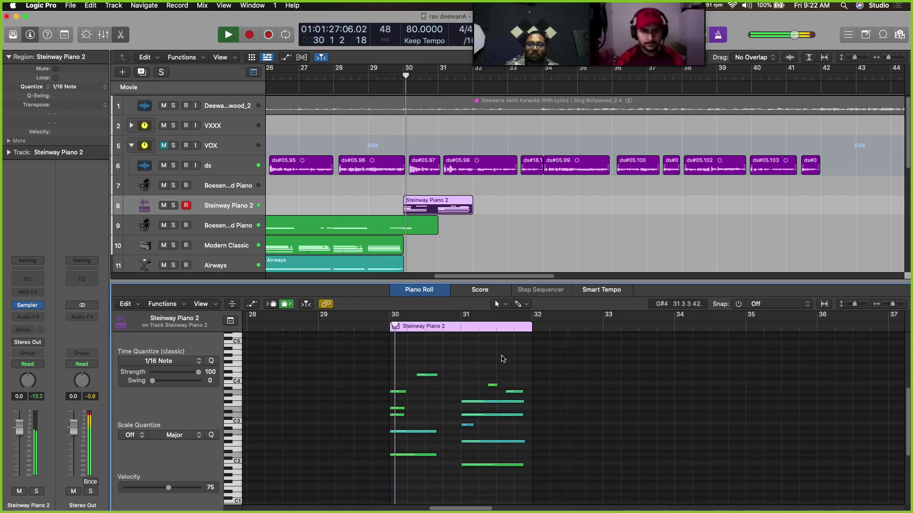
left_click_drag(462, 355, 589, 490)
key("space")
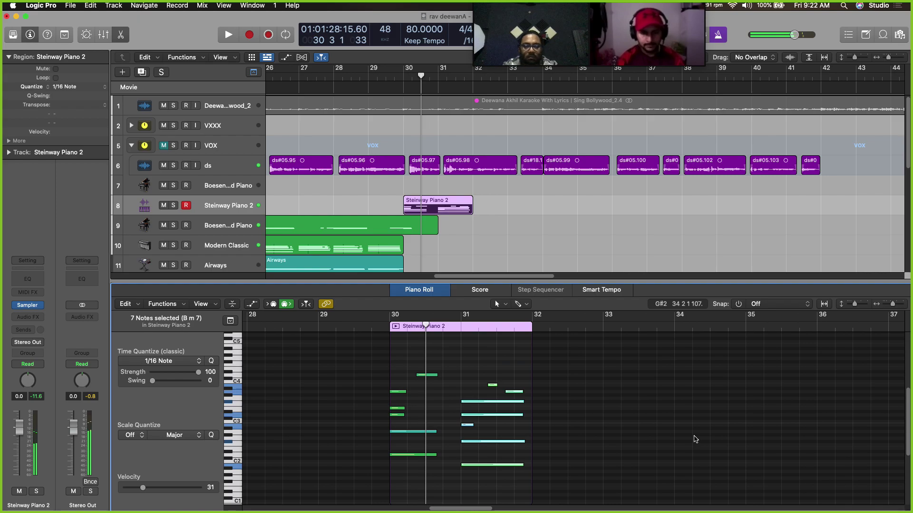
key("Delete")
key("space")
key("period")
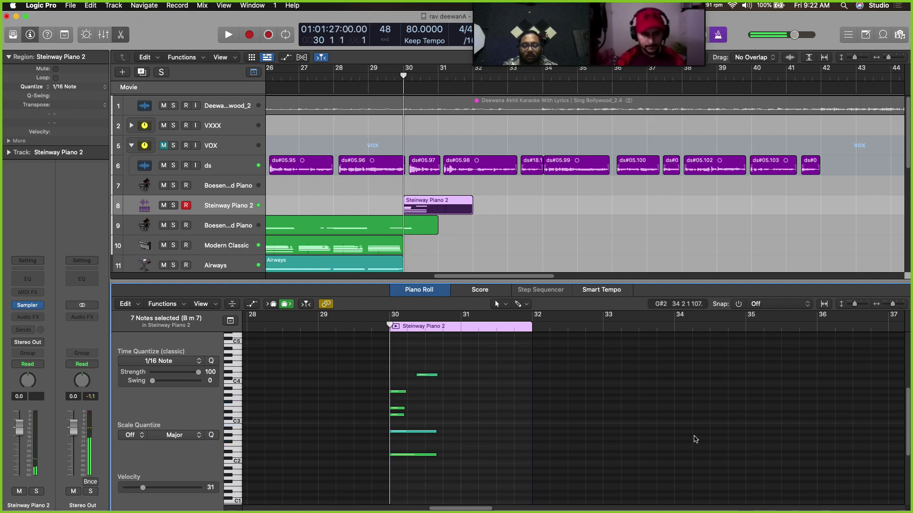
Record replacement piano notes over bar 31 and a further piano phrase over bars 32 and 33
key("space")
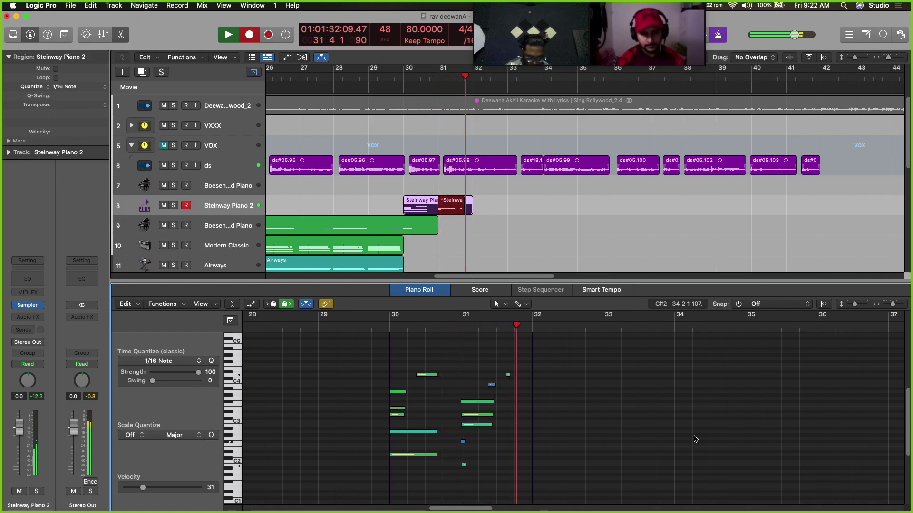
key("space")
key("space")
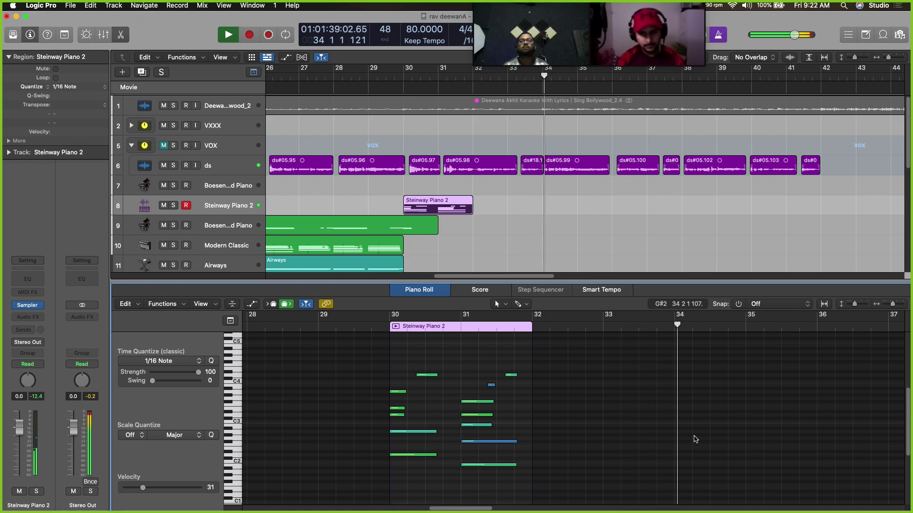
key("space")
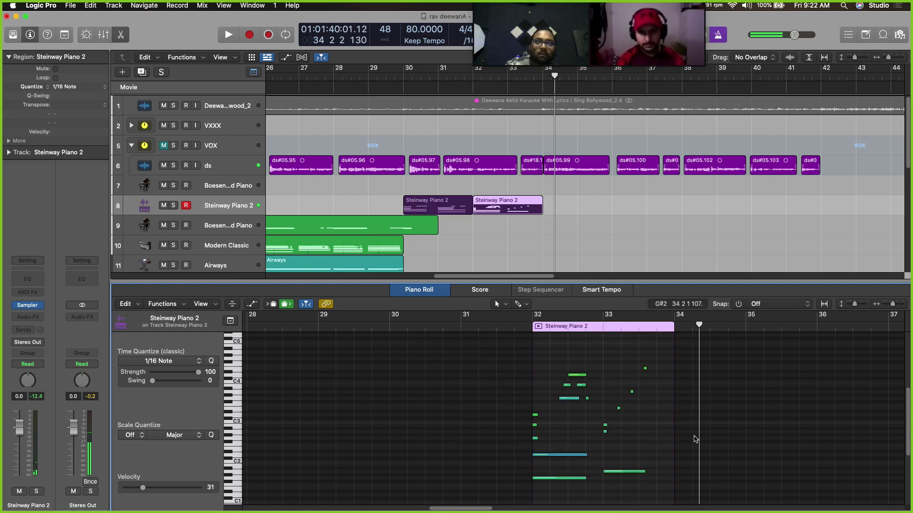
Select both Steinway Piano 2 regions during playback and join them into one region spanning bars 30 to 34
key("space")
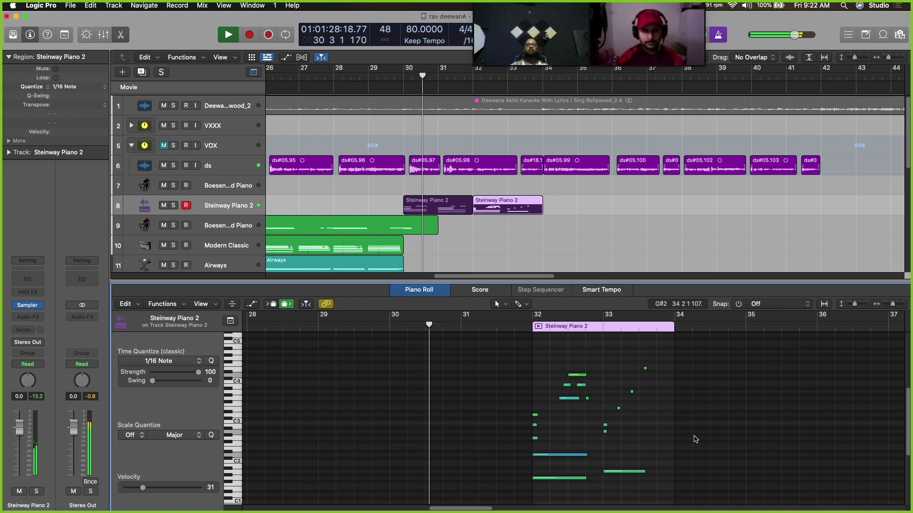
left_click(229, 206)
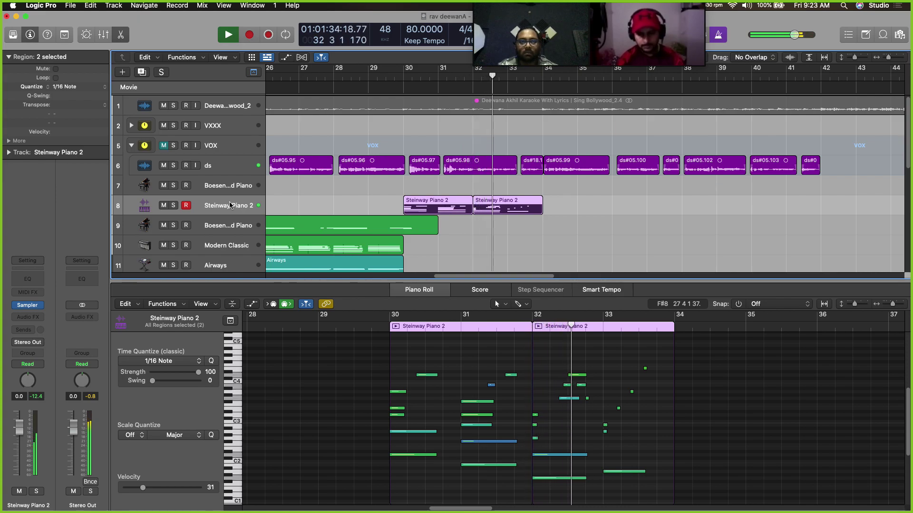
left_click(229, 206)
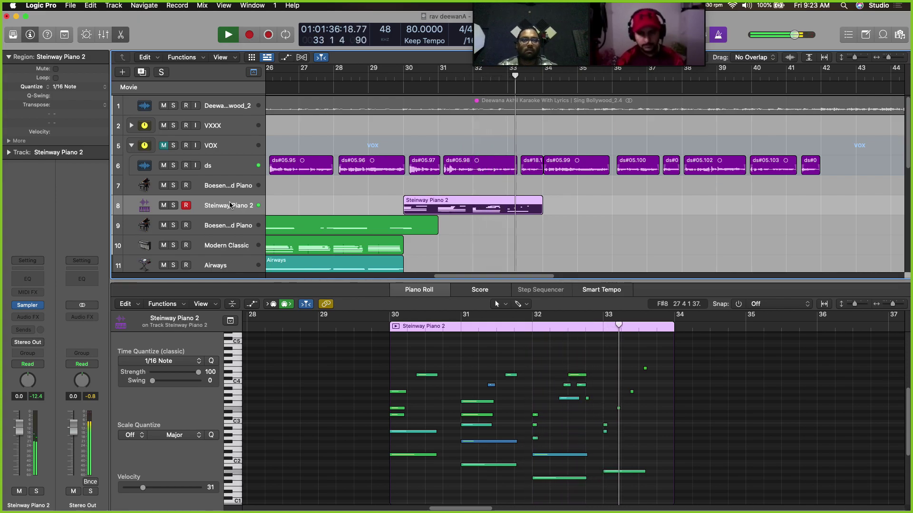
key("space")
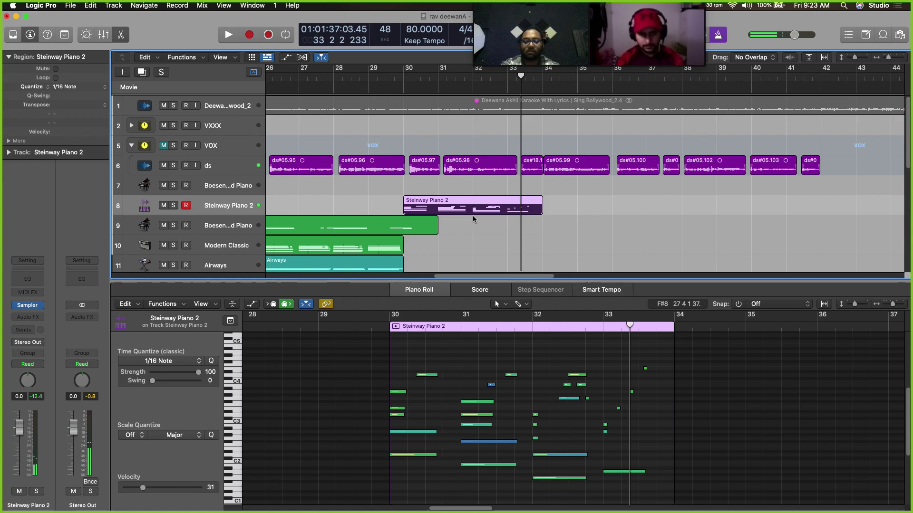
Show the automation lane under the Steinway Piano 2 notes and set it to Ch. 1: Sustain
key("e")
key("e")
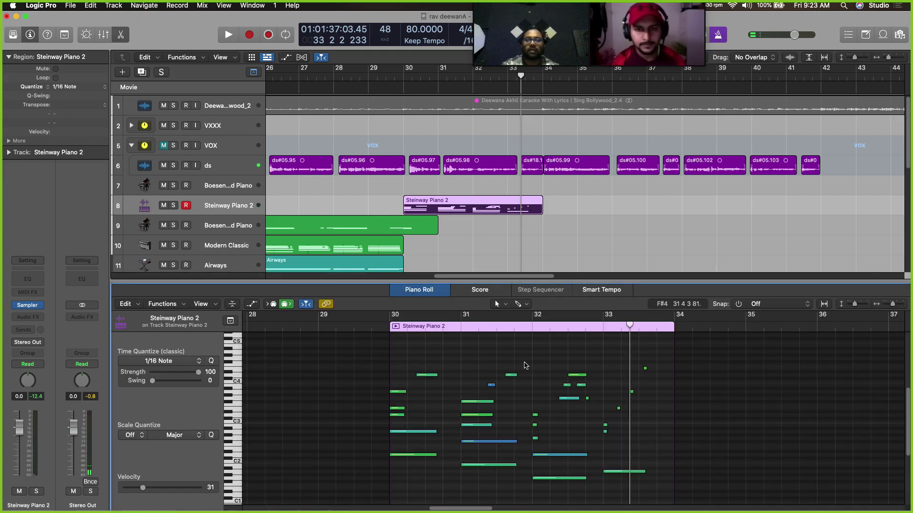
left_click(253, 304)
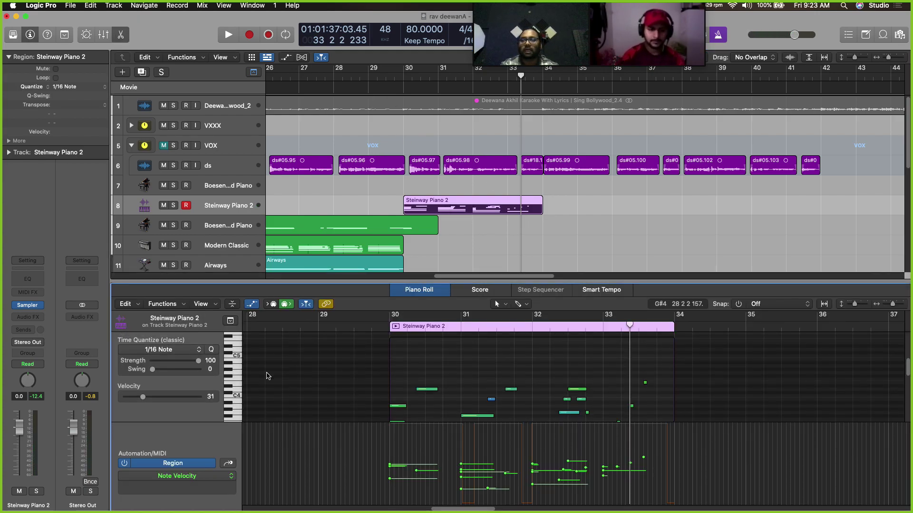
left_click(200, 477)
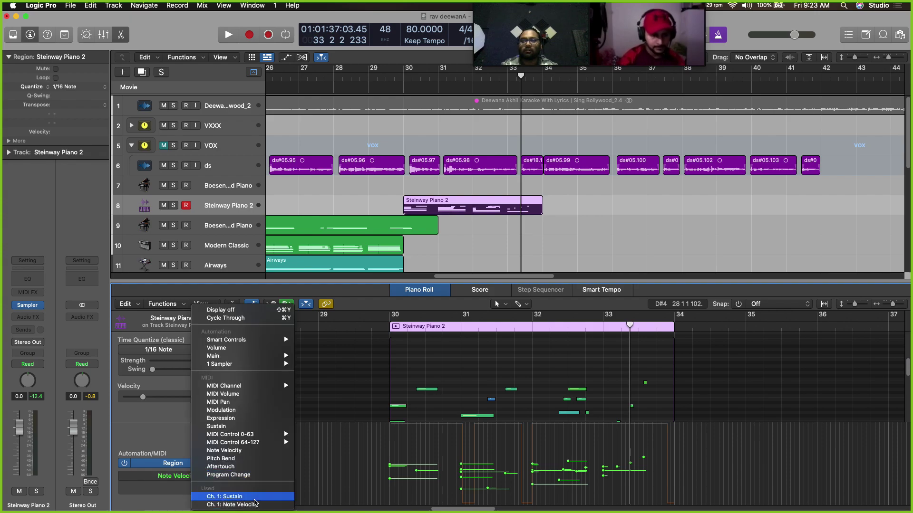
left_click(214, 497)
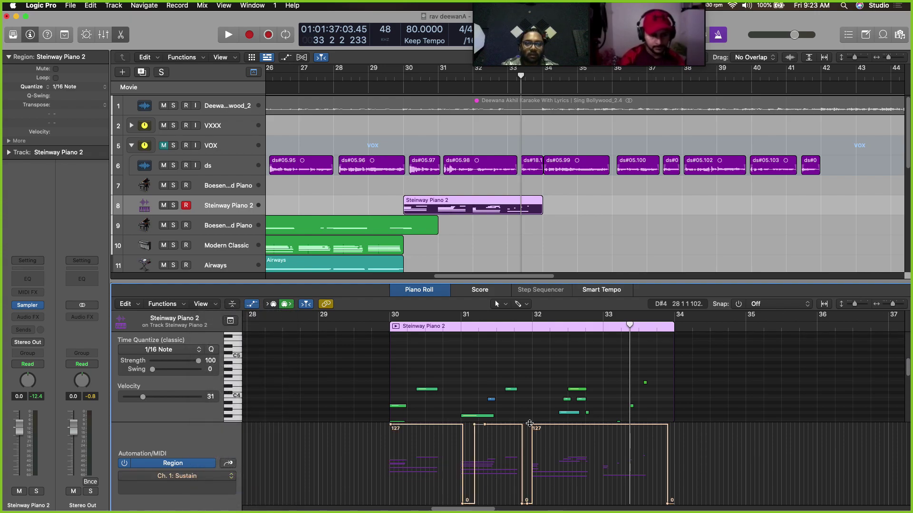
Shift the sustain pedal release just before bar 32 slightly later and play the piano part to check it
left_click_drag(523, 504, 527, 503)
left_click(532, 425)
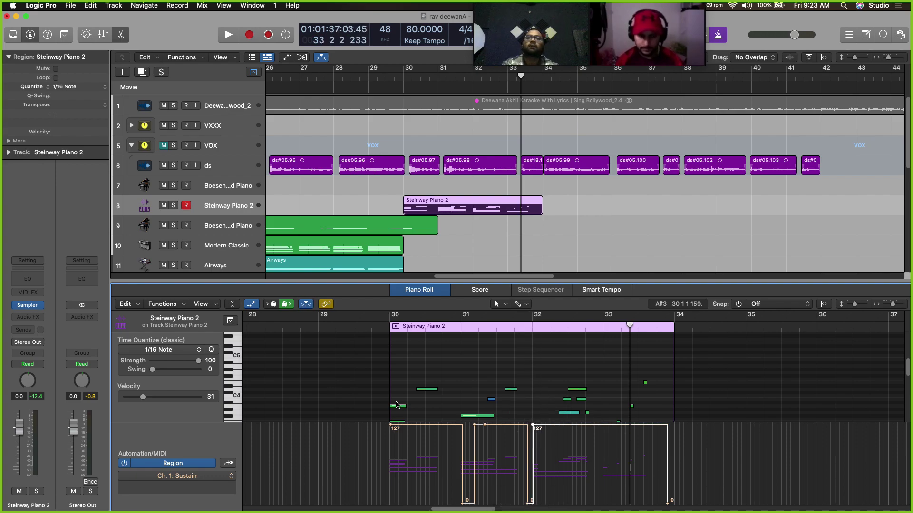
key("shift+space")
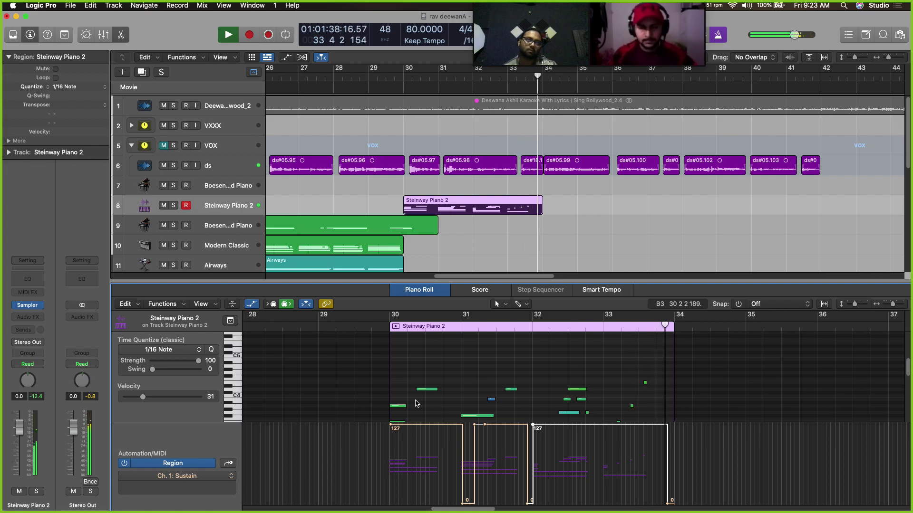
key("space")
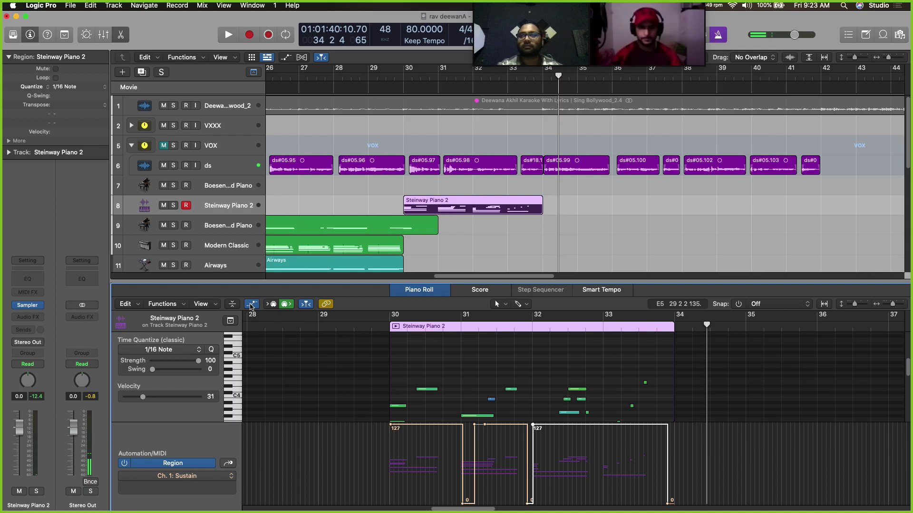
Hide the automation lane and set the velocity of the short note just below C4 in bar 31 to 53
left_click(251, 305)
left_click(491, 385)
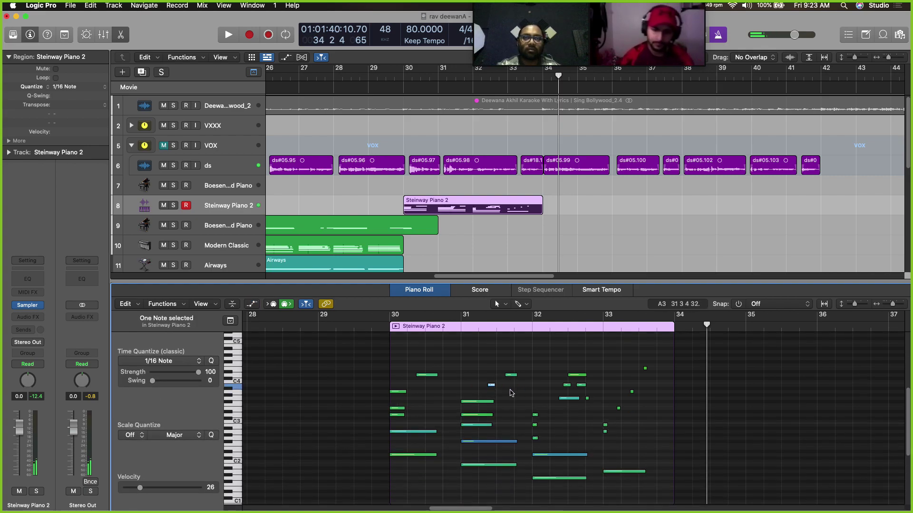
left_click_drag(140, 488, 157, 489)
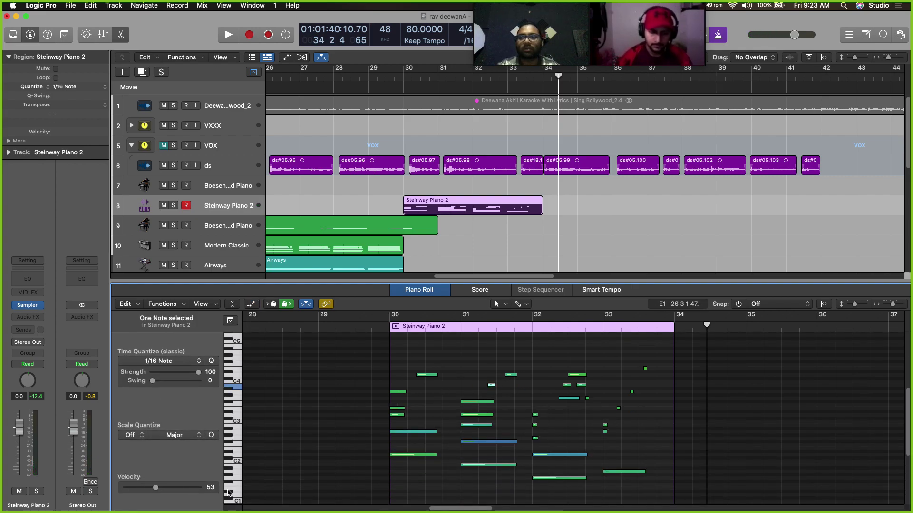
double_click(381, 329)
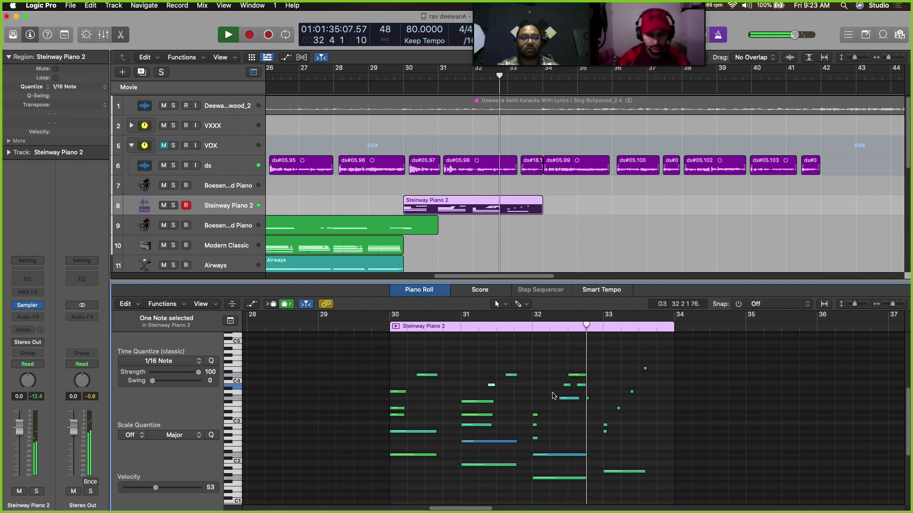
Set the velocity of the first short note just below C4 in bar 32 to 48 and play bar 32 to check it
left_click(567, 391)
key("space")
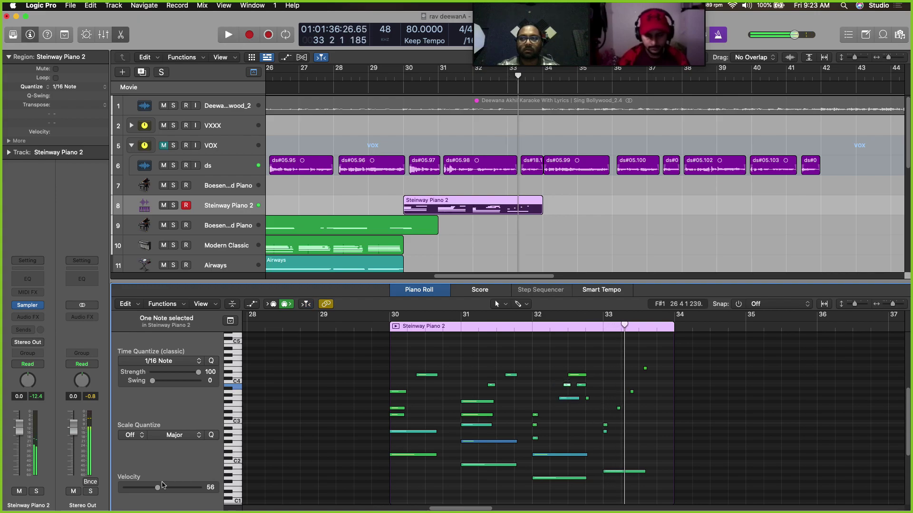
left_click(532, 318)
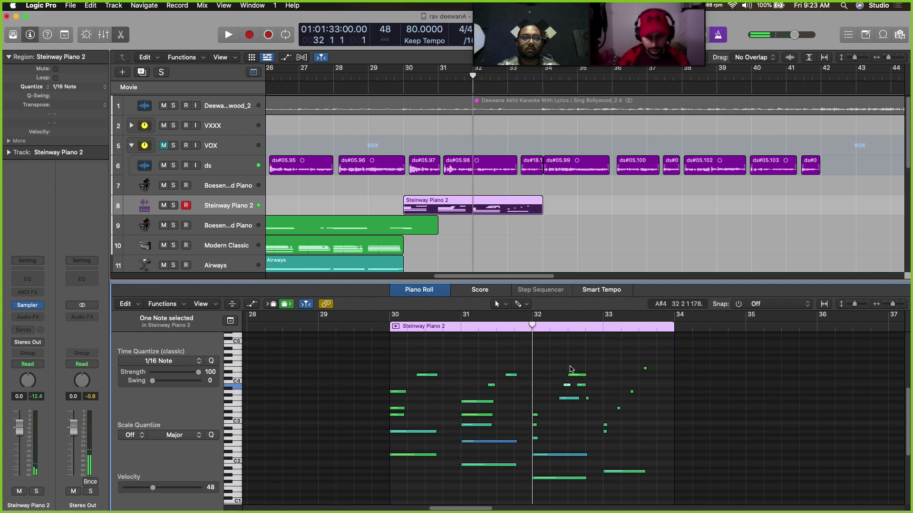
key("space")
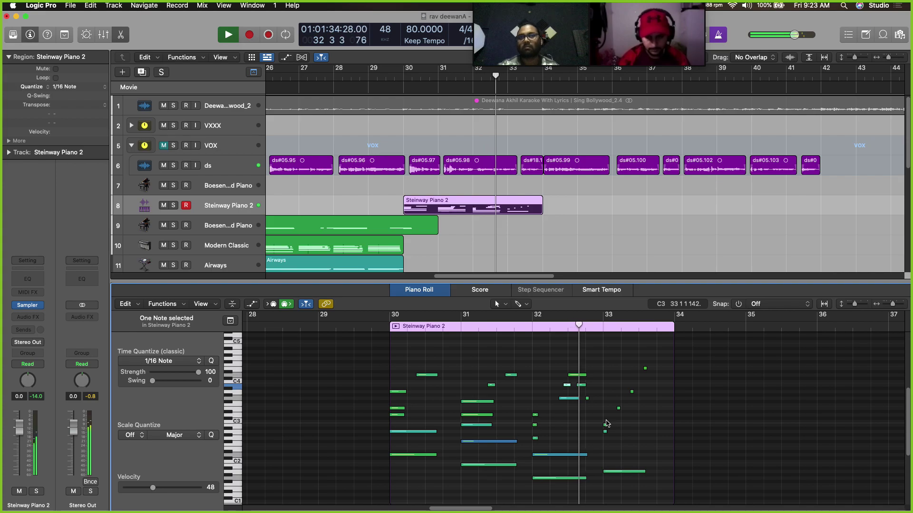
key("space")
Set the velocity of the long note just above C4 in bar 32 to 55 and play the phrase to check it
left_click_drag(575, 351, 579, 381)
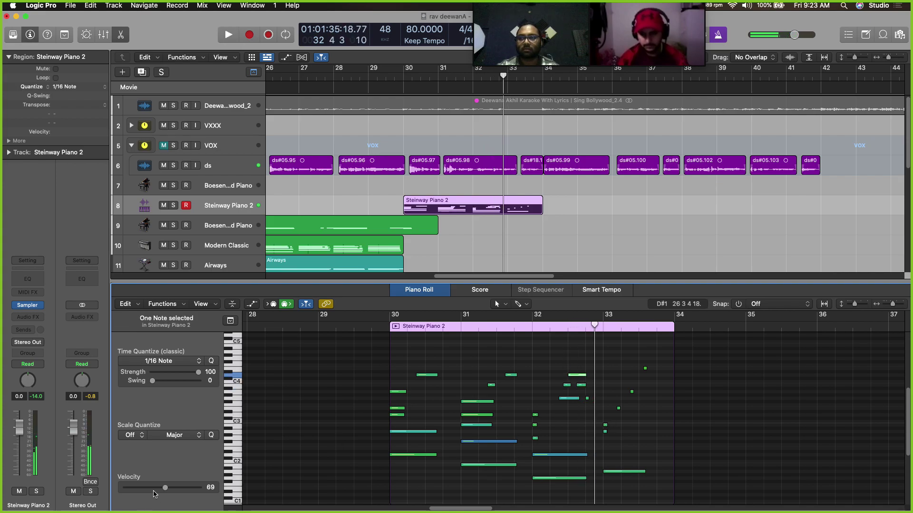
key("space")
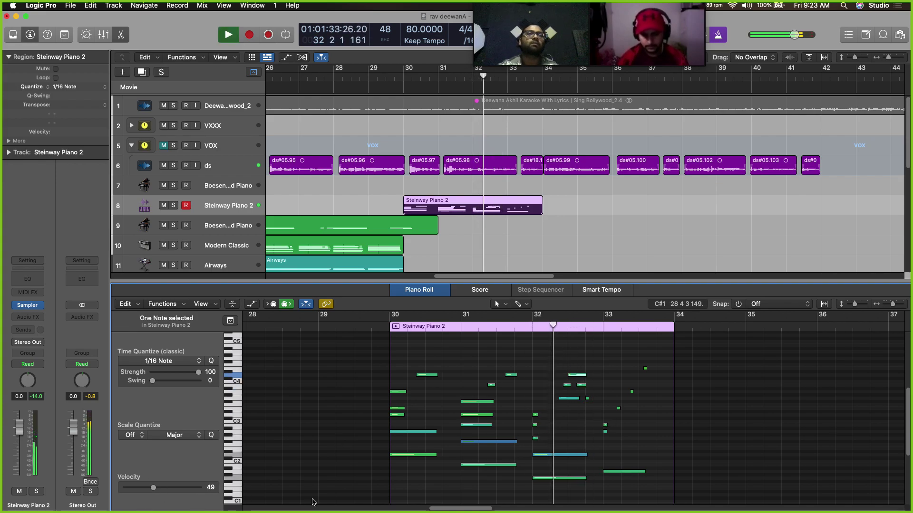
left_click_drag(153, 489, 157, 489)
key("space")
key("space")
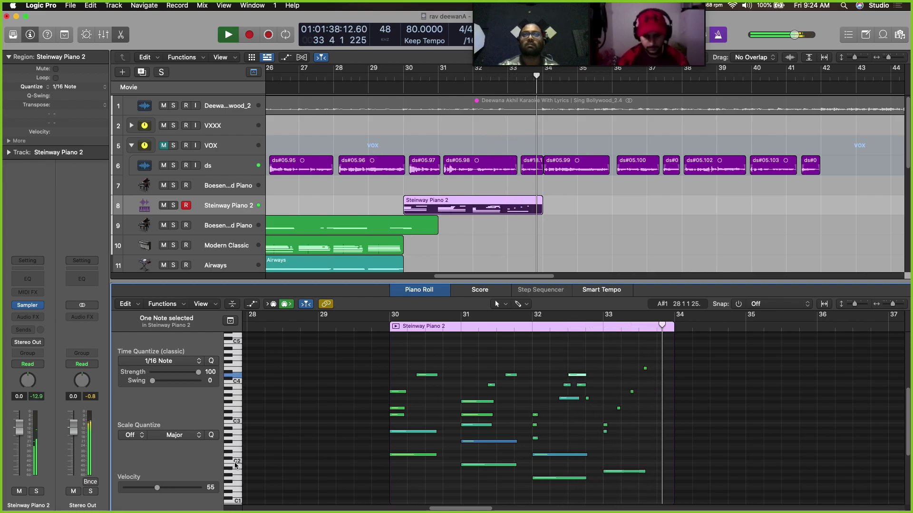
Play the arrangement from bar 28 and lower the Steinway Piano 2 track volume to -5.0 dB
key("space")
left_click(334, 77)
key("space")
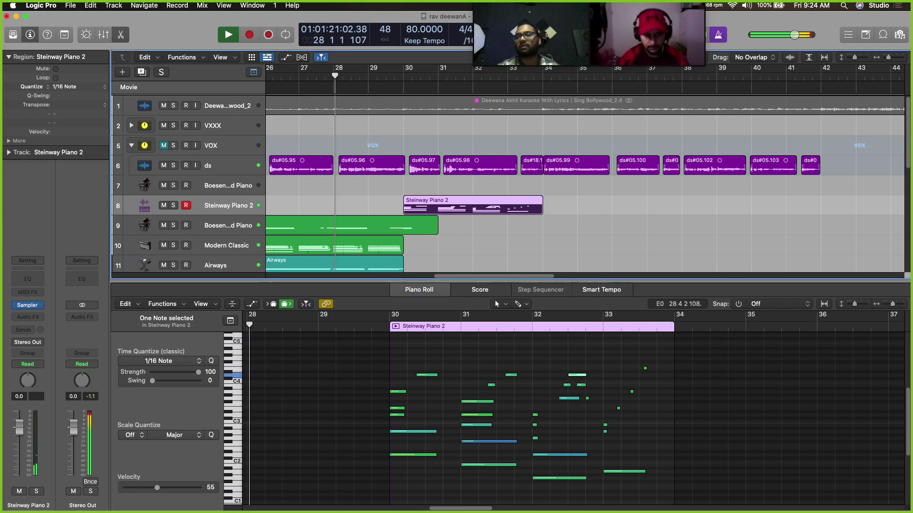
left_click_drag(20, 430, 21, 456)
Close the Piano Roll, show a wider stretch of the arrangement with taller tracks, and stop playback
key("p")
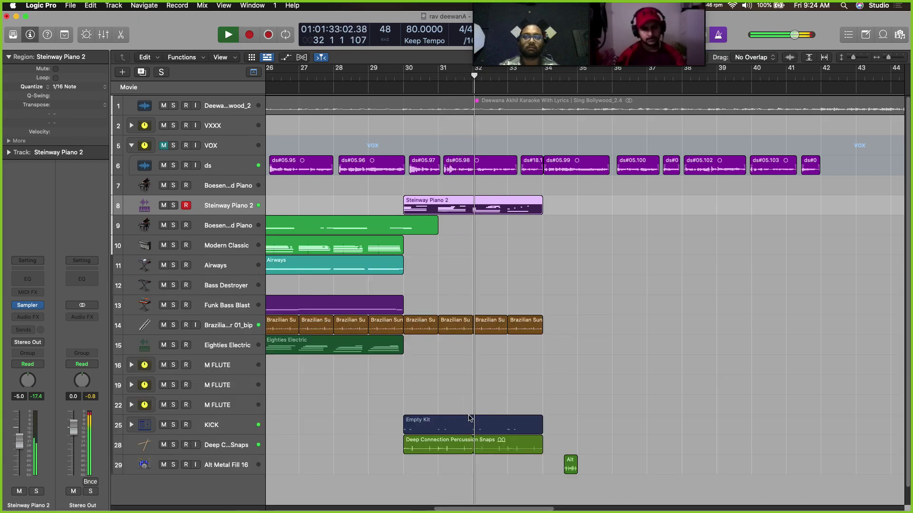
key("super+Left")
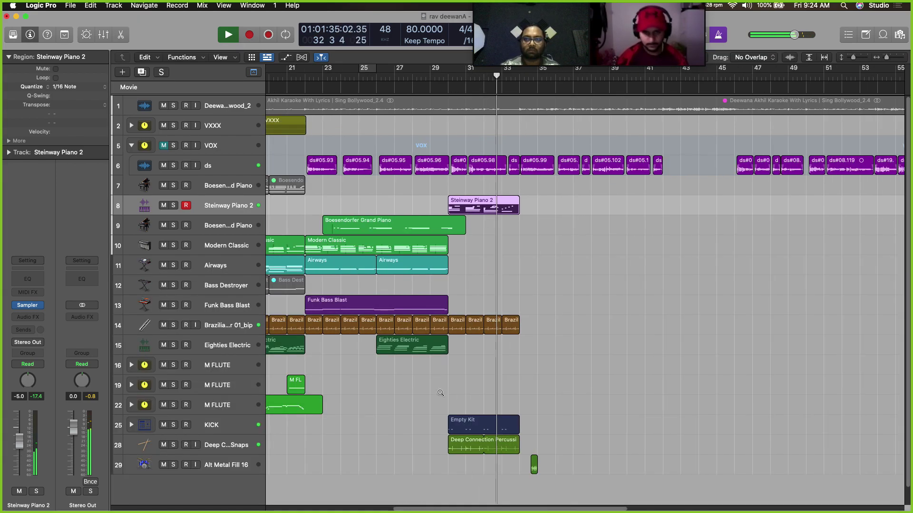
key("super+Down")
key("super+Down")
key("space")
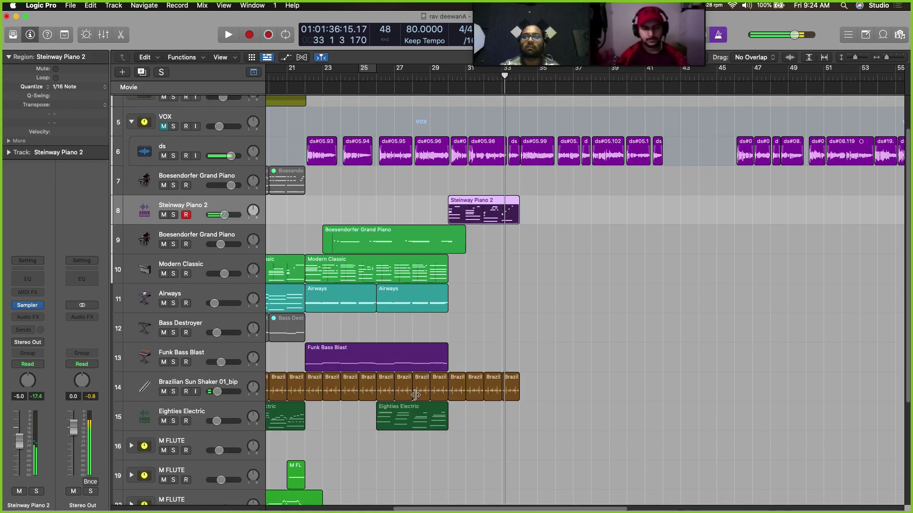
Add a Drum Kit Designer instrument track and reorder the tracks so it sits between Eighties Electric and the Brazilian Sun Shaker
left_click(236, 355)
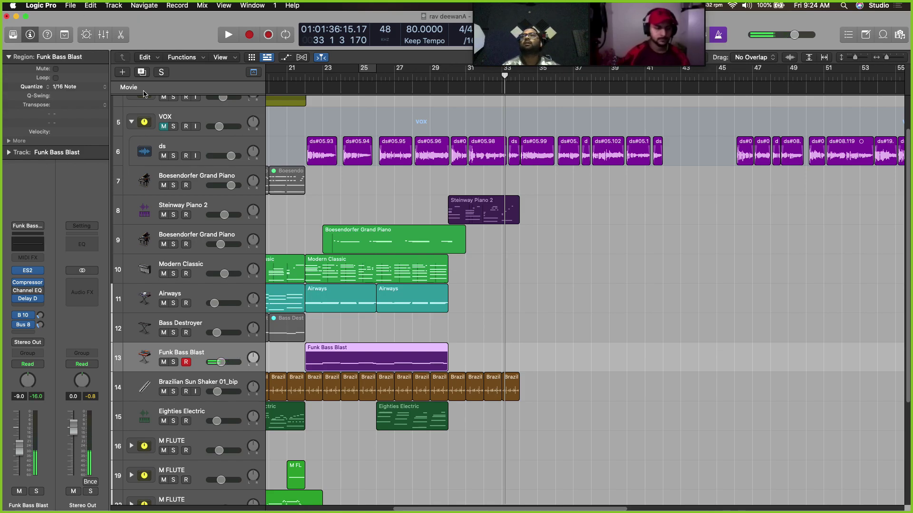
left_click(125, 71)
left_click(601, 157)
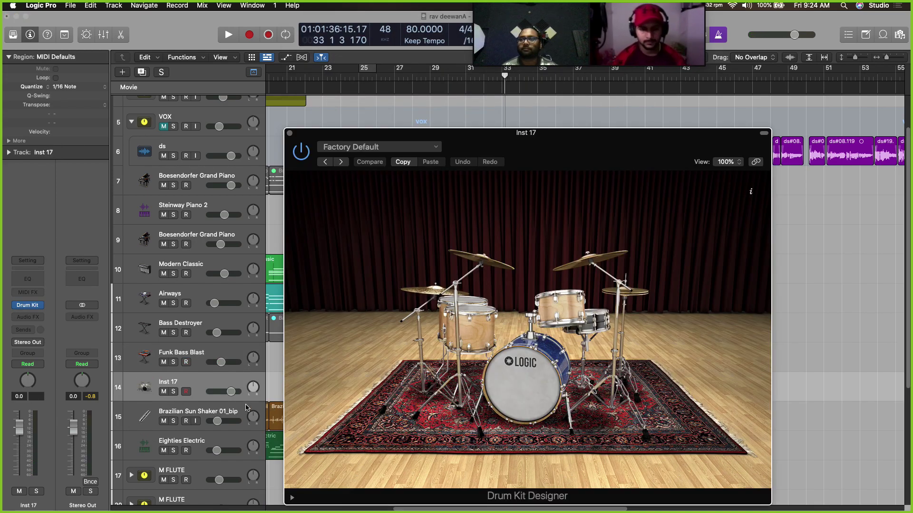
left_click_drag(207, 412, 210, 447)
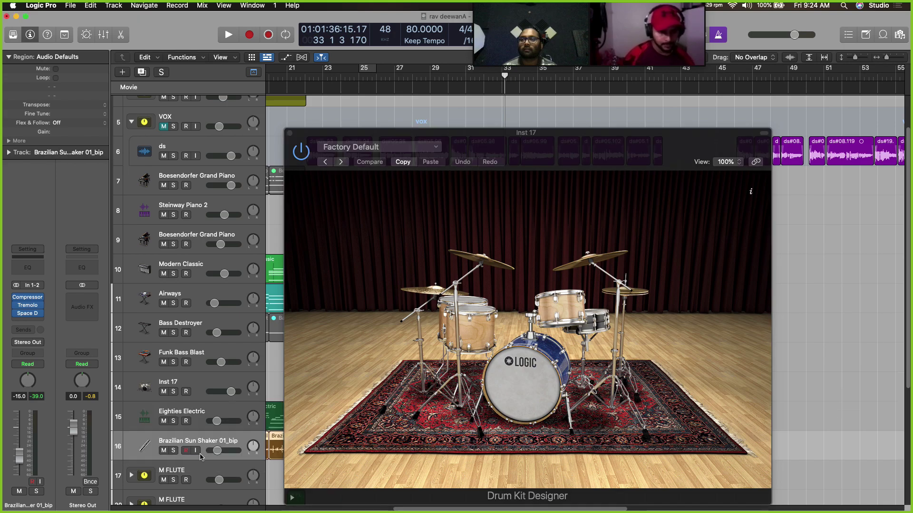
left_click_drag(198, 389, 198, 418)
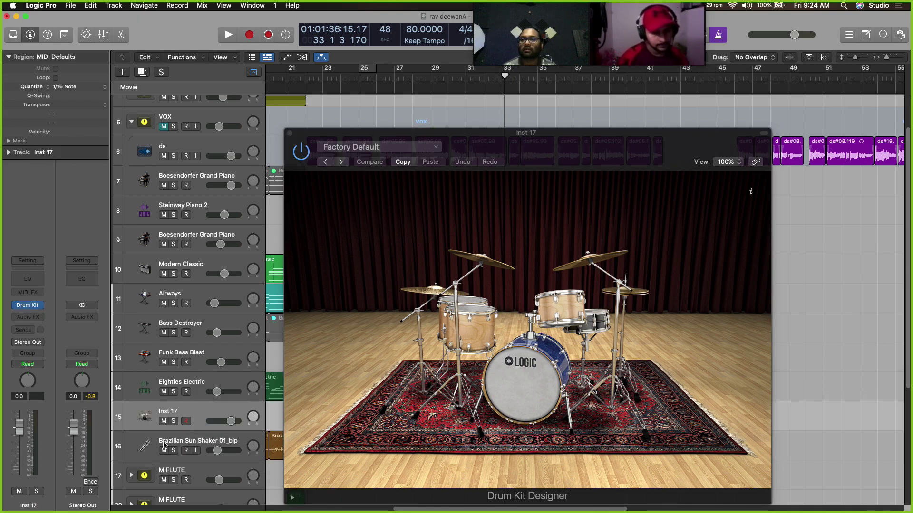
Remove the Drum Kit Designer plug-in from Inst 17 and add another software instrument track as an Empty Channel Strip
left_click(40, 305)
left_click(102, 219)
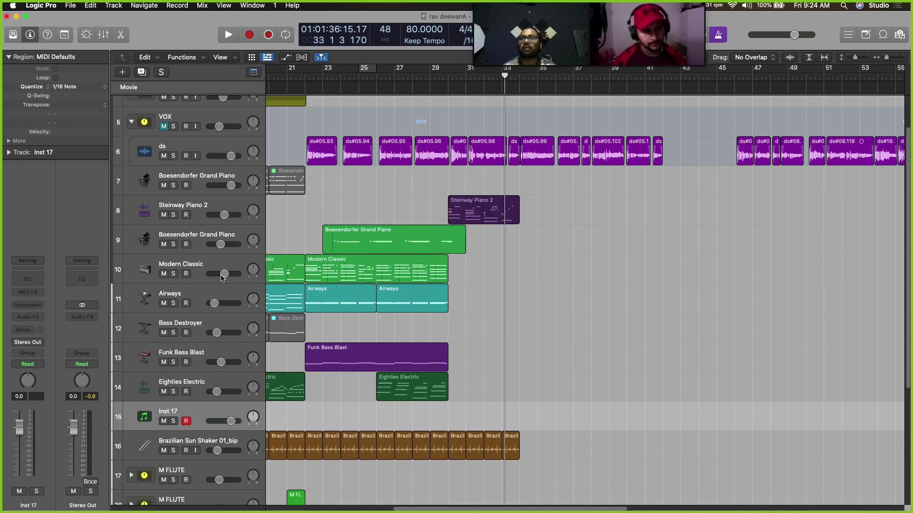
left_click(125, 73)
left_click(420, 103)
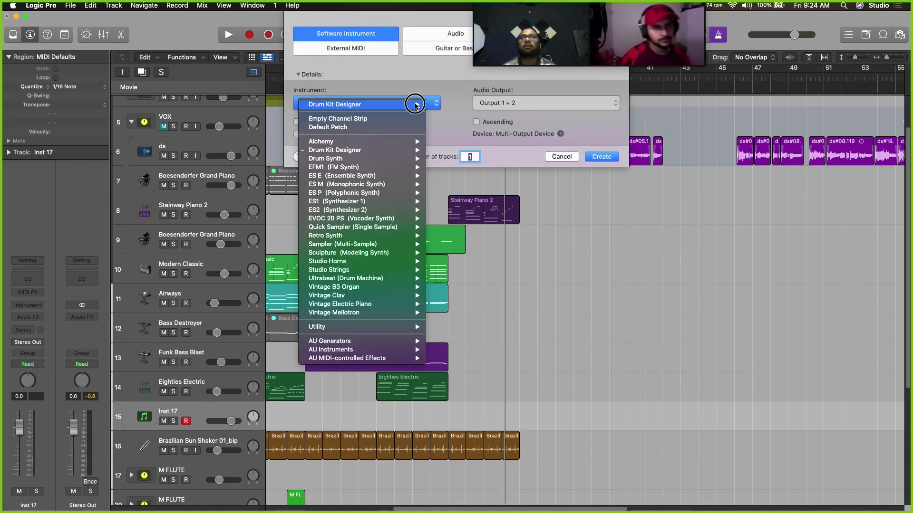
left_click(390, 120)
left_click(601, 156)
Delete the Inst 17 track and rename the remaining empty instrument track BASS
left_click(197, 410)
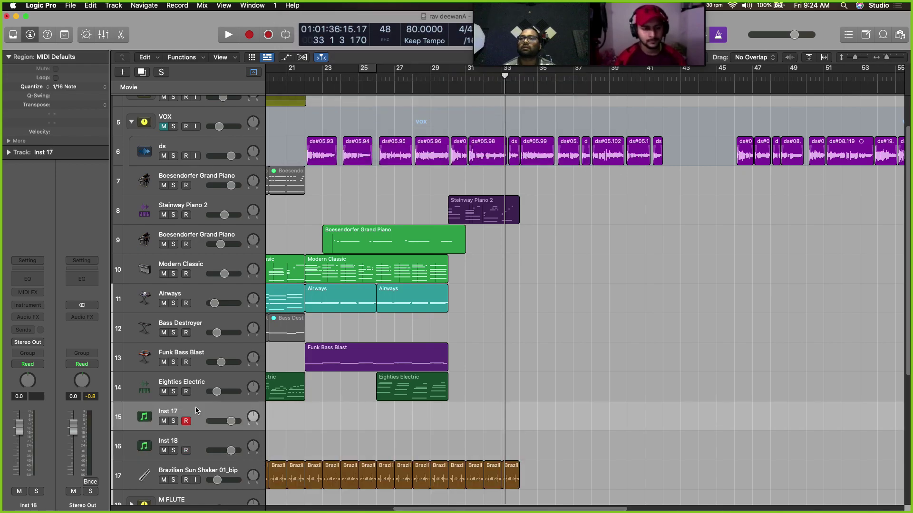
key("super+BackSpace")
double_click(218, 411)
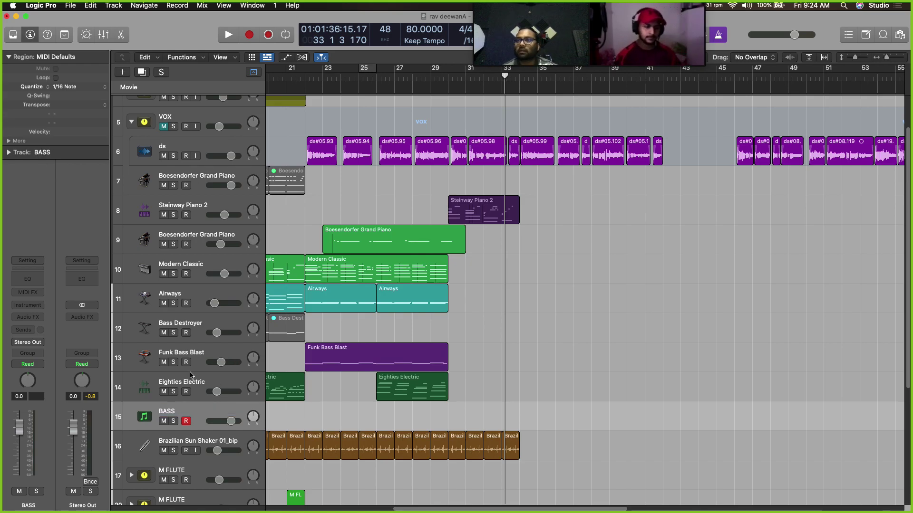
Move the Funk Bass Blast track directly above BASS and load a stereo Sampler (Multi-Sample) on the BASS track
left_click_drag(221, 357, 226, 392)
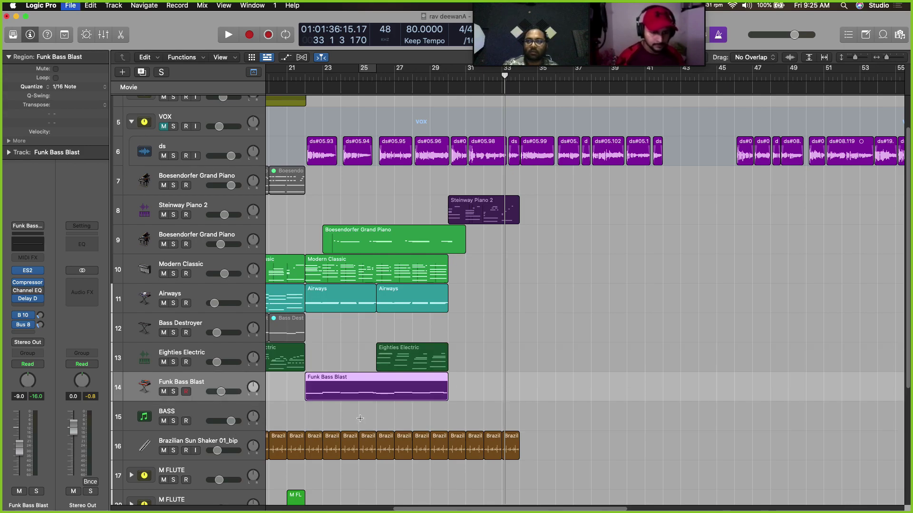
left_click(221, 420)
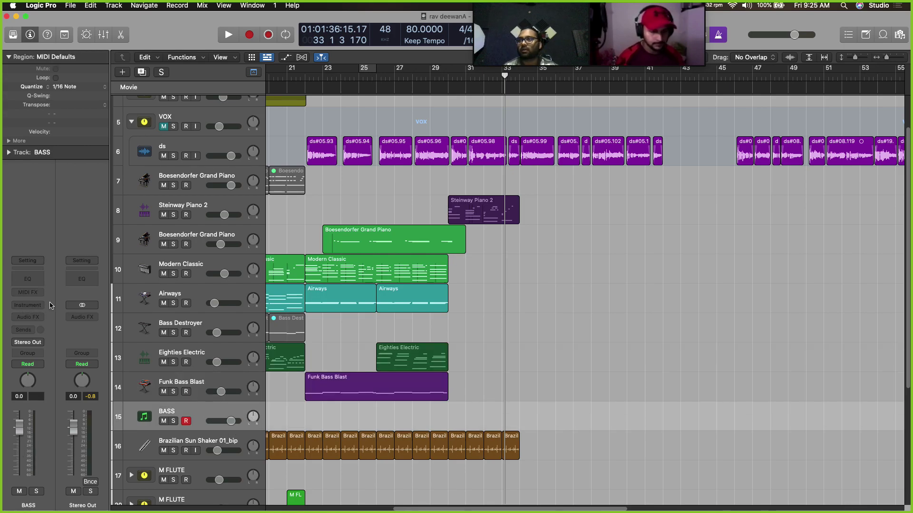
left_click(35, 306)
mouse_move(84, 339)
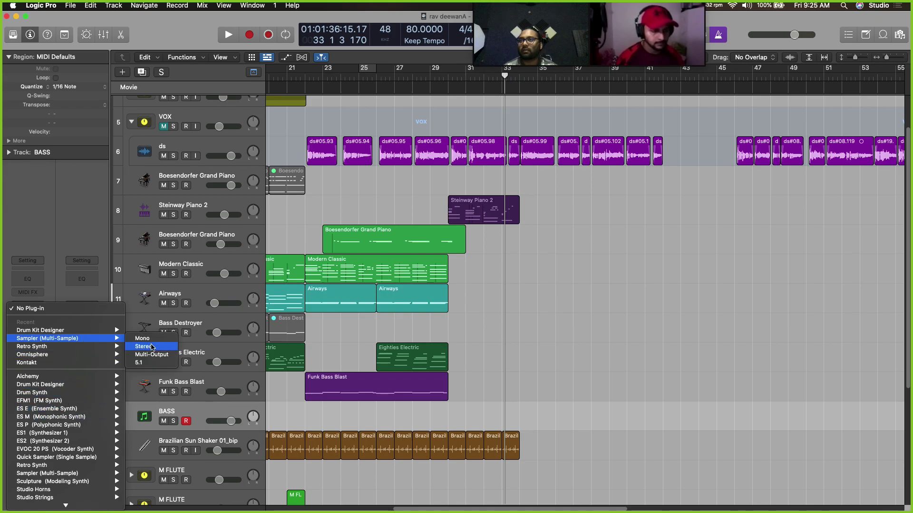
key("Return")
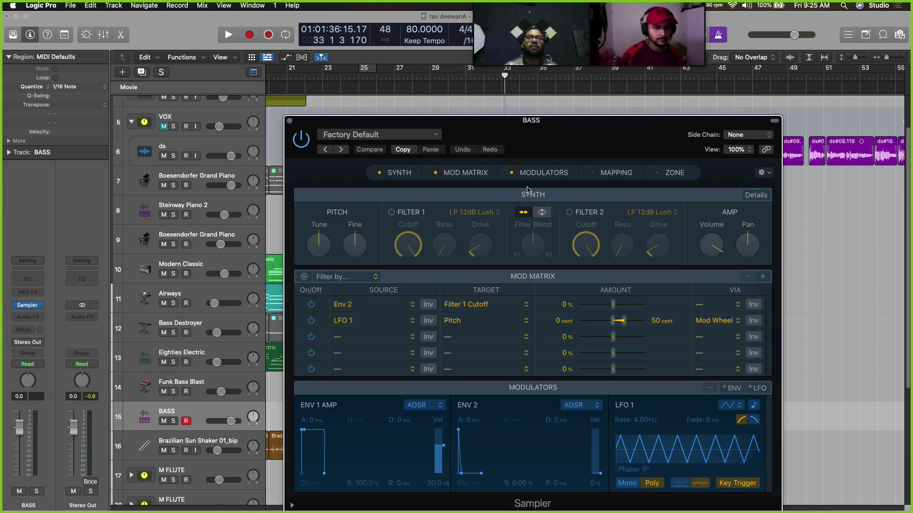
Load the Aggressive Fretless preset from the Sampler's factory Electric Bass settings on the BASS track
left_click(428, 136)
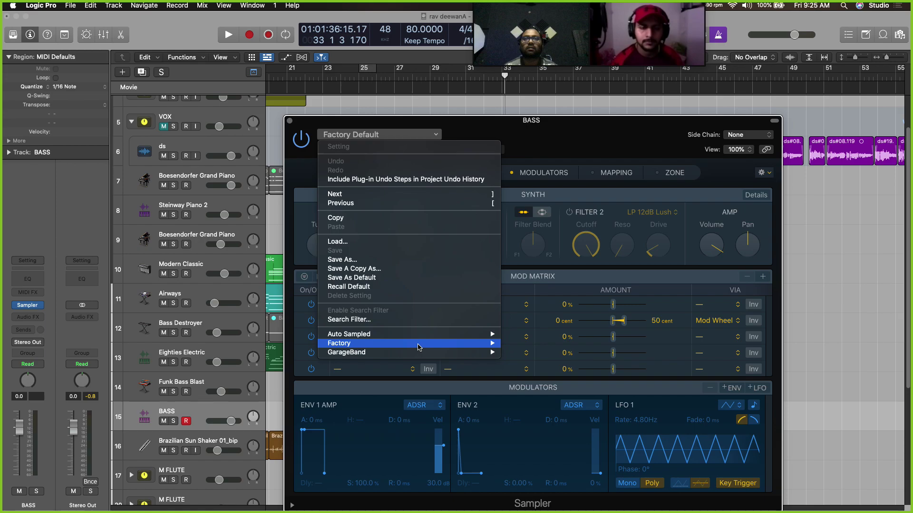
mouse_move(420, 345)
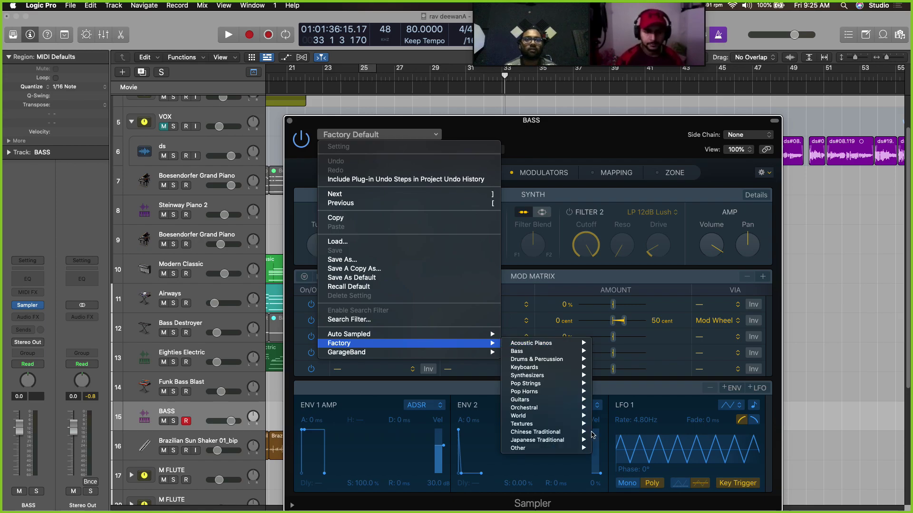
mouse_move(562, 416)
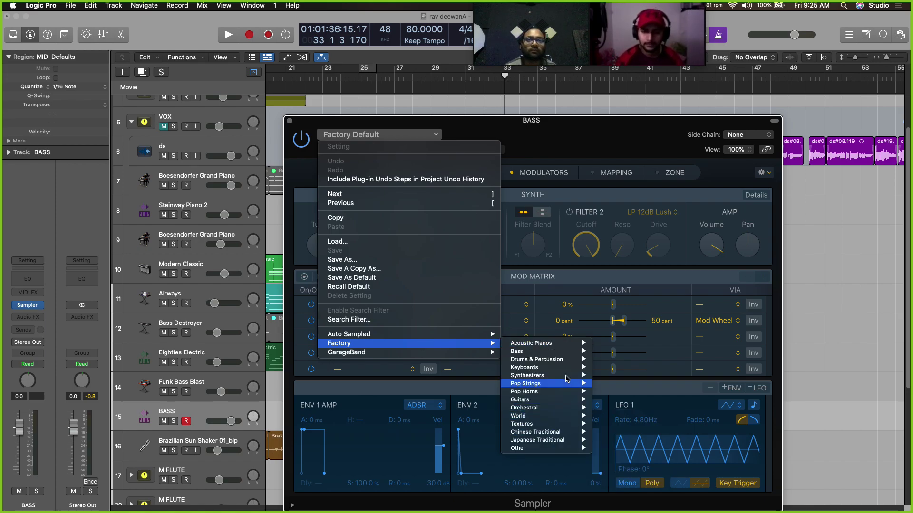
mouse_move(565, 351)
mouse_move(639, 363)
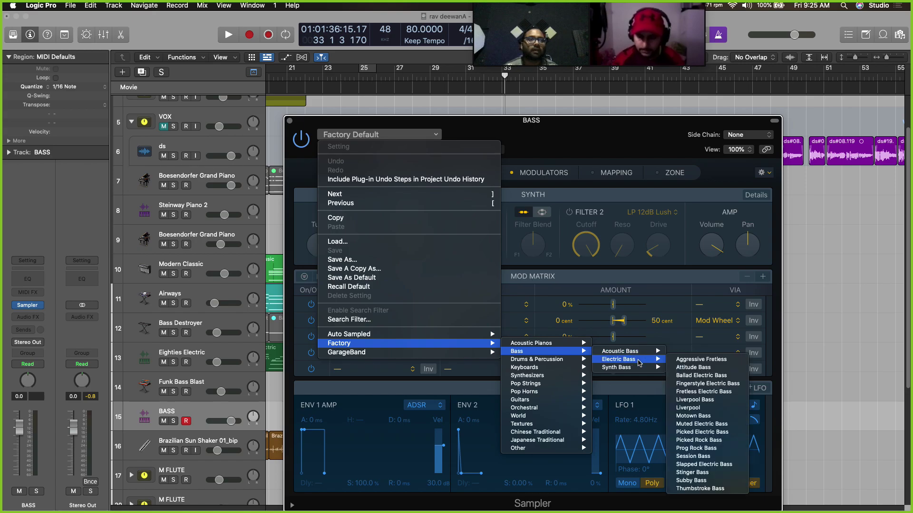
left_click(710, 360)
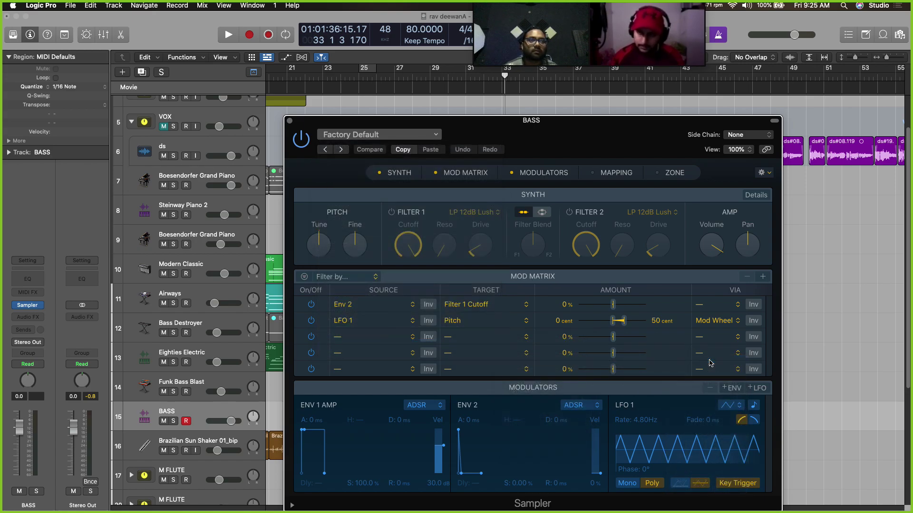
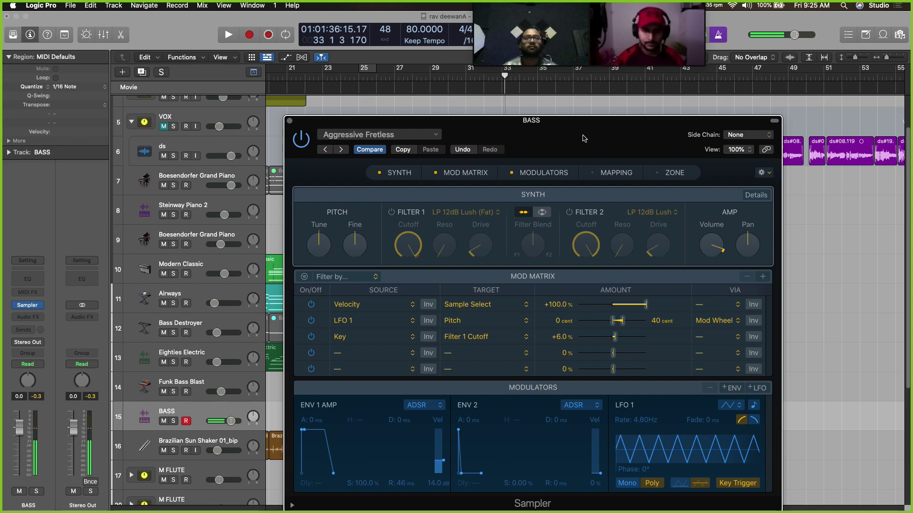
Audition the following electric bass presets one by one, settle on Fingerstyle Electric Bass, and select the BASS track
left_click(341, 149)
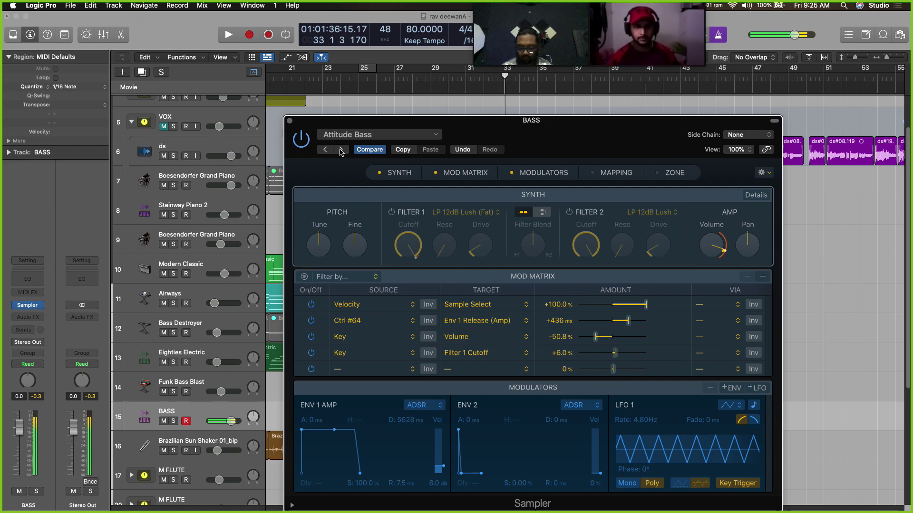
left_click(341, 150)
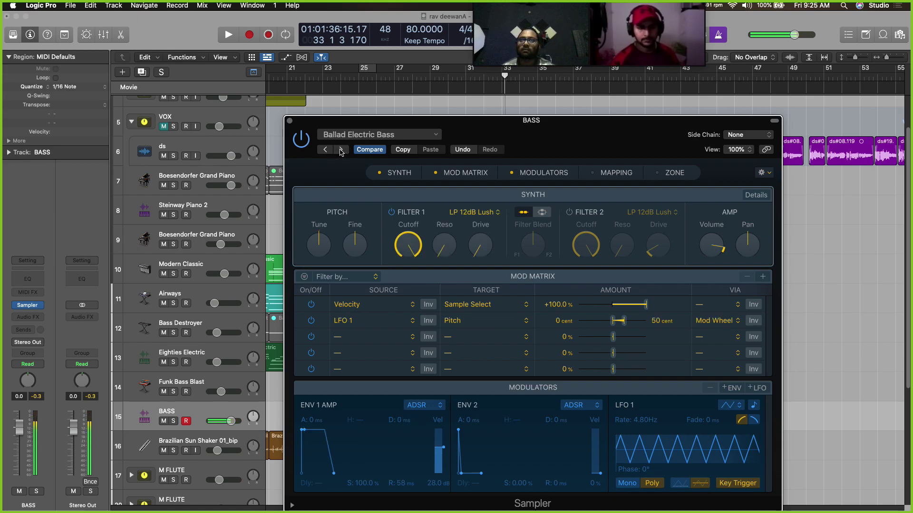
left_click(341, 149)
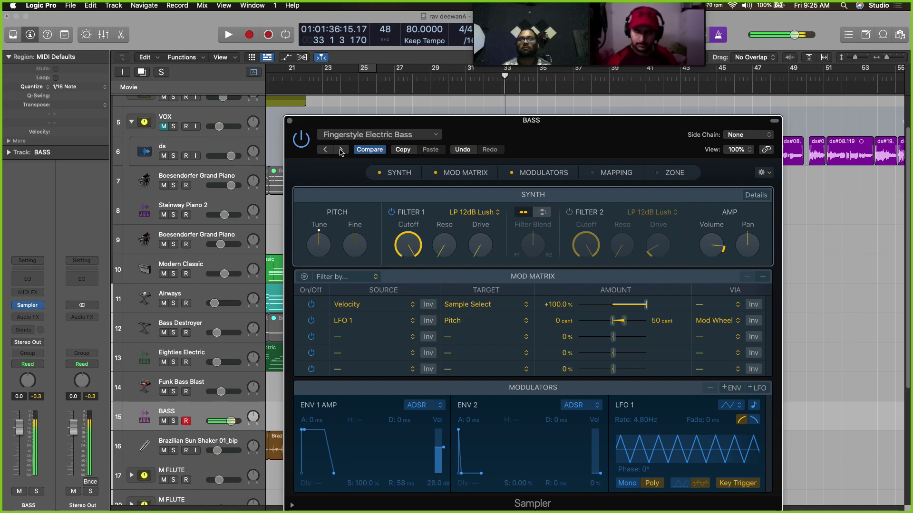
left_click(226, 410)
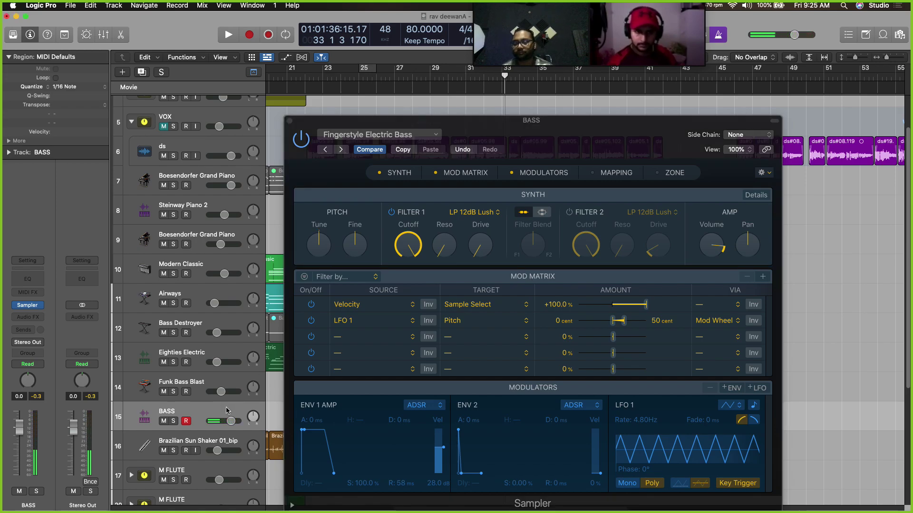
Duplicate the BASS track with its settings and step the copy's Sampler presets forward to Liverpool Bass
key("super+d")
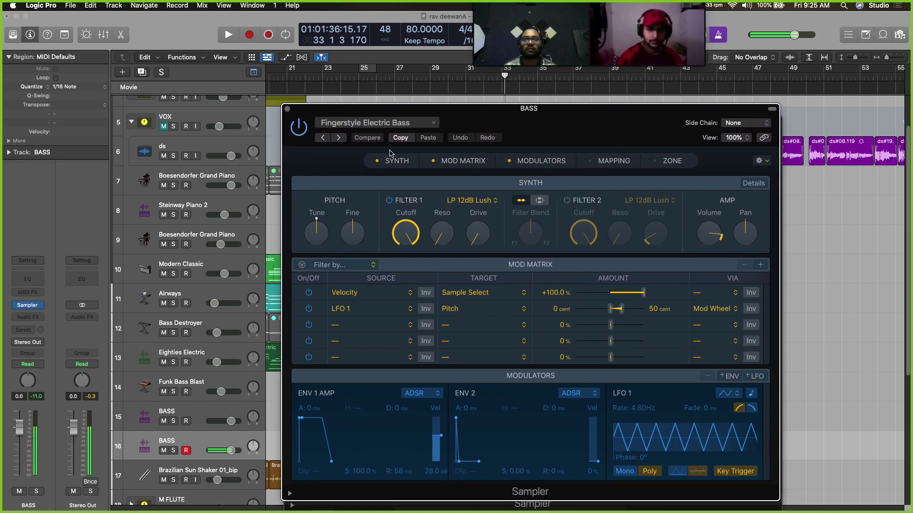
left_click(339, 138)
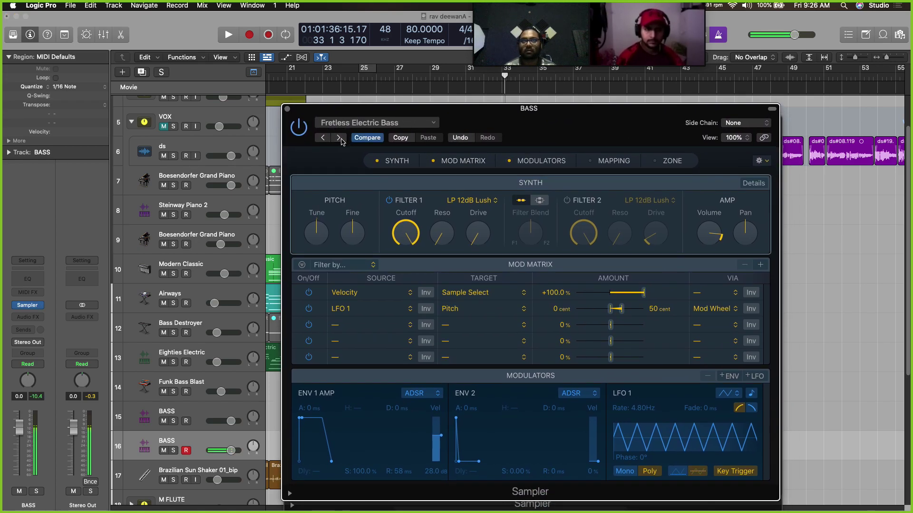
left_click(339, 139)
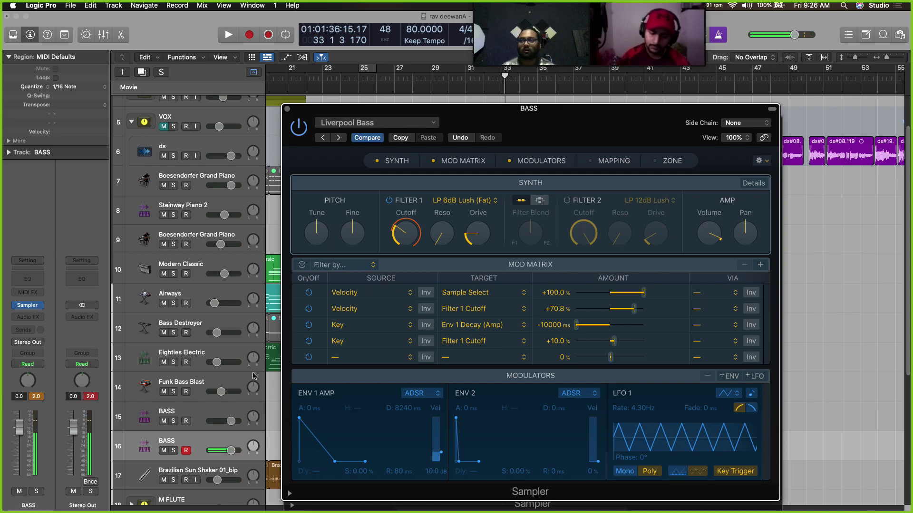
Select both BASS tracks and group them in a summing track stack
left_click(220, 418)
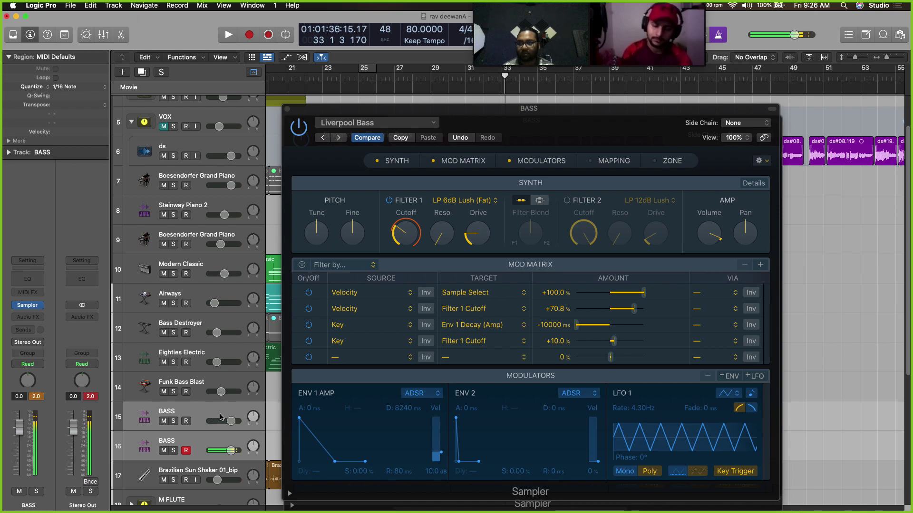
left_click(220, 417)
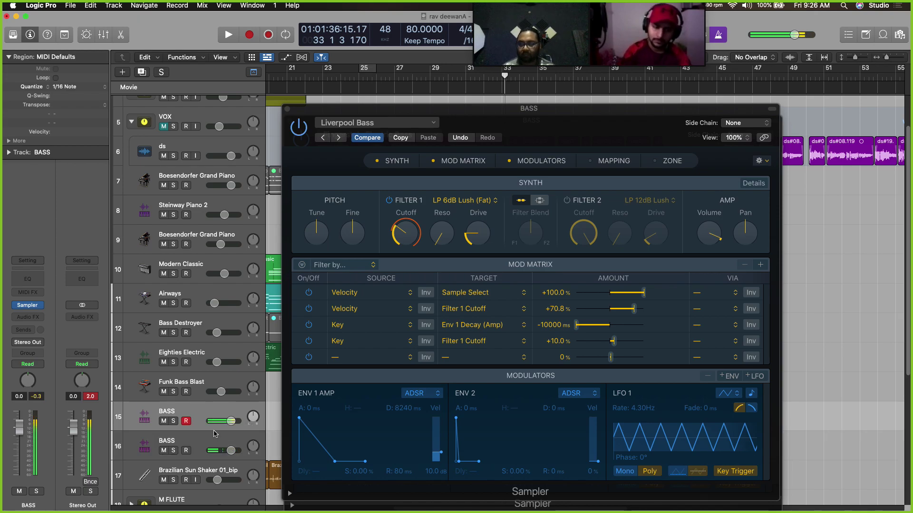
left_click(215, 439)
left_click(215, 415, "shift")
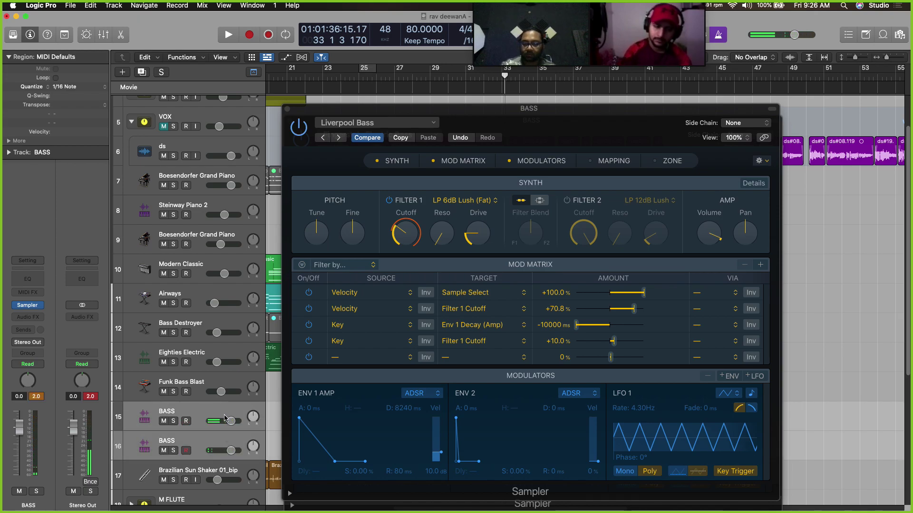
key("super+shift+d")
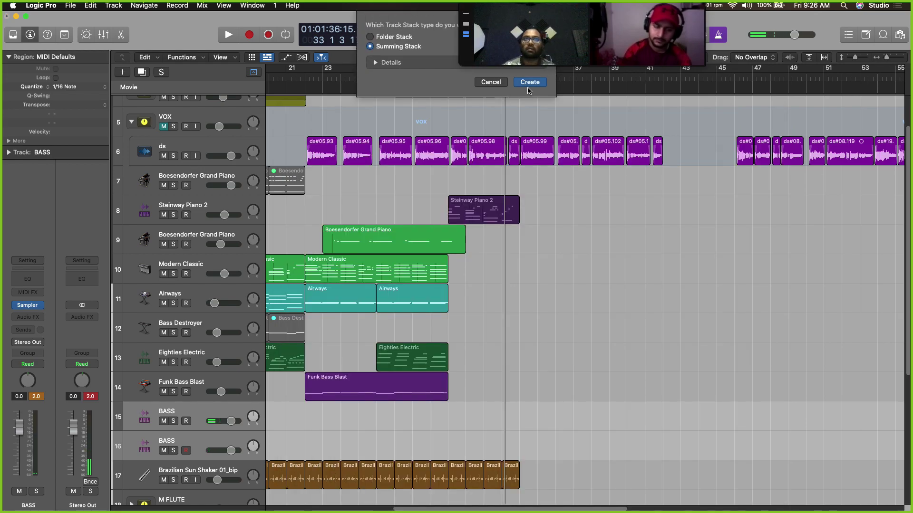
left_click(530, 75)
Select the new summing stack and lower the volumes of its two BASS tracks, the second one to -10.0 dB
left_click(192, 407)
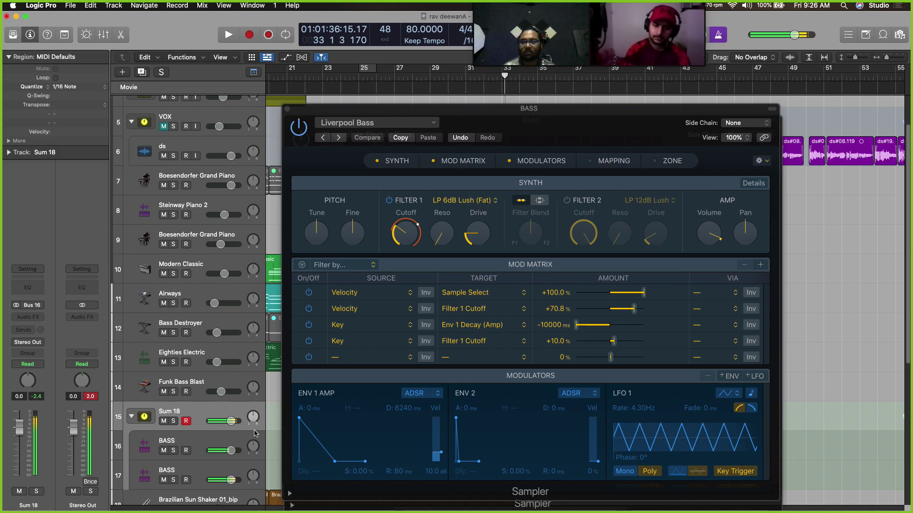
left_click_drag(231, 450, 131, 462)
left_click_drag(231, 481, 76, 484)
left_click_drag(208, 451, 268, 452)
left_click_drag(209, 481, 256, 480)
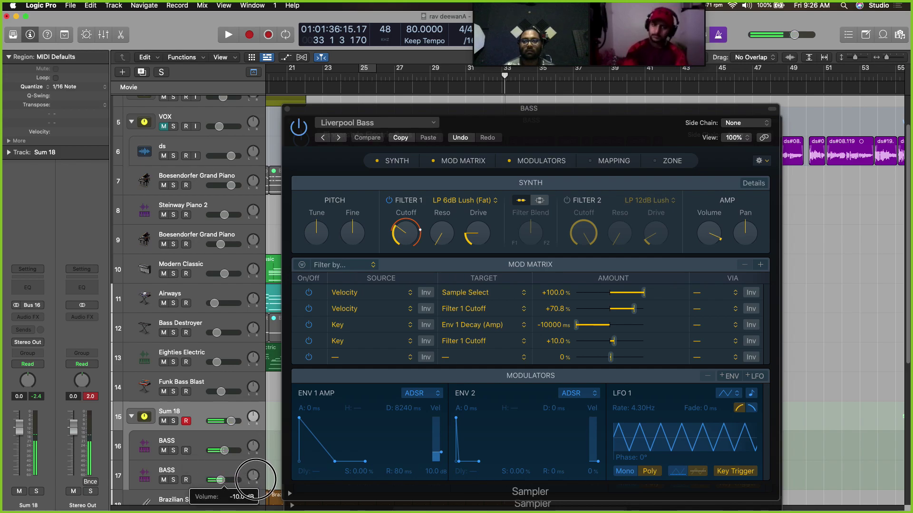
Duplicate the second BASS track inside the stack and replace the copy's instrument with the ES2 synthesizer
left_click(222, 476)
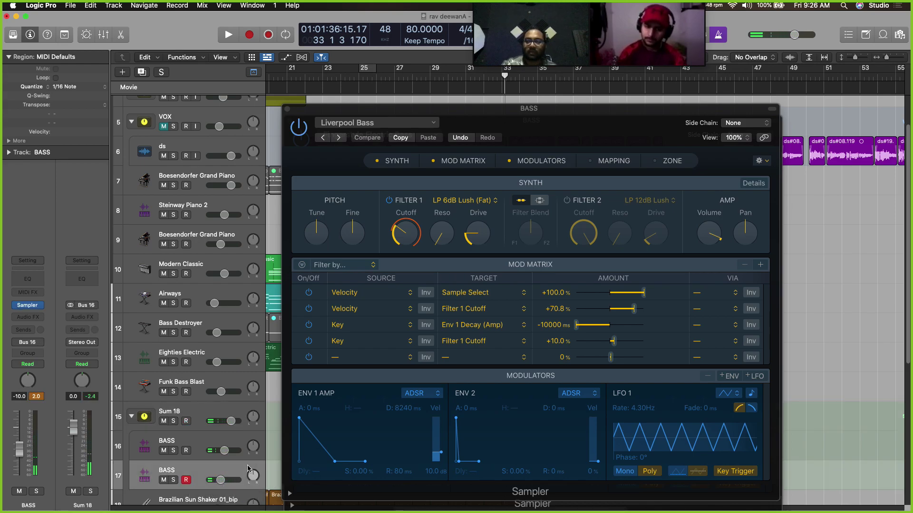
key("super+d")
scroll(248, 469, "down", 3)
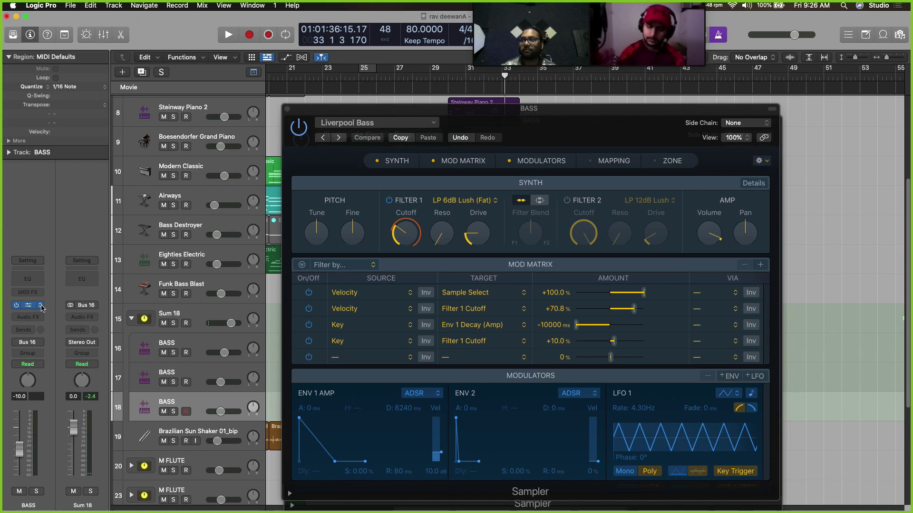
left_click(41, 307)
mouse_move(119, 376)
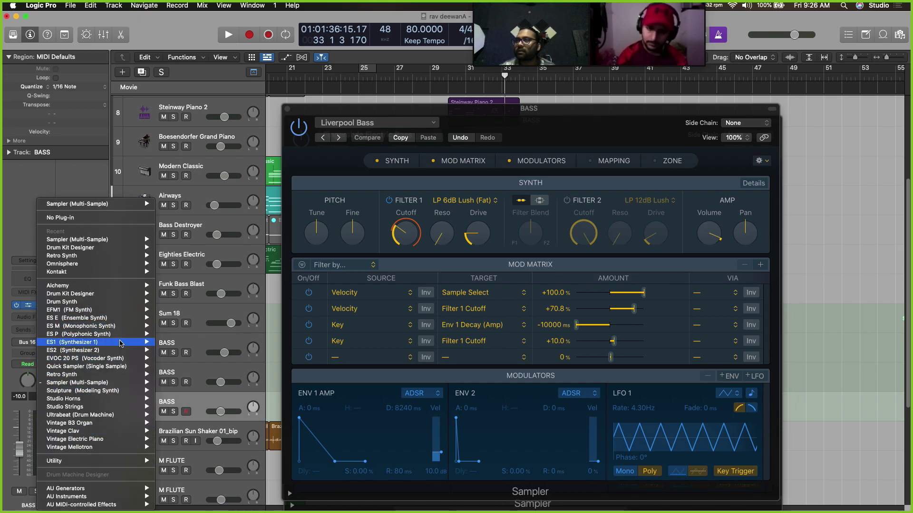
left_click(165, 352)
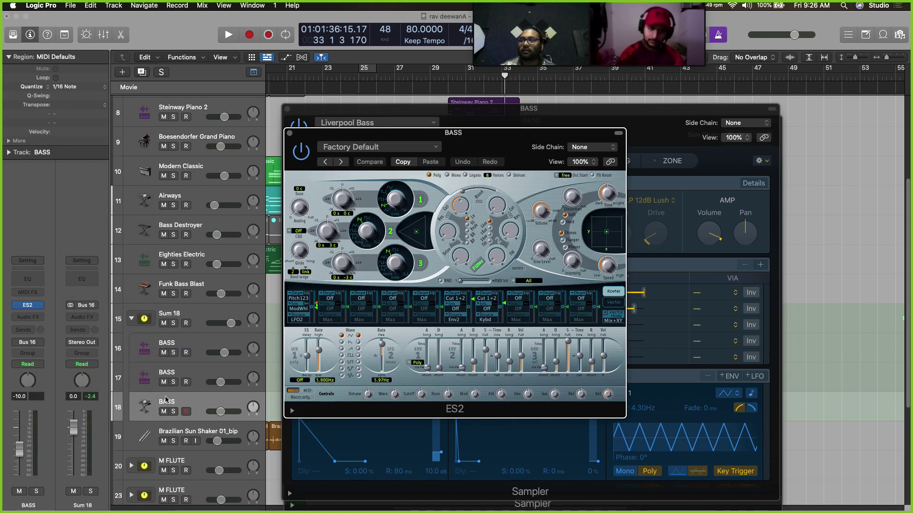
Mute the two Sampler BASS tracks, select the stack, and audition ES2 Synth Bass presets up to Electric Bass
left_click(164, 353)
left_click(208, 313)
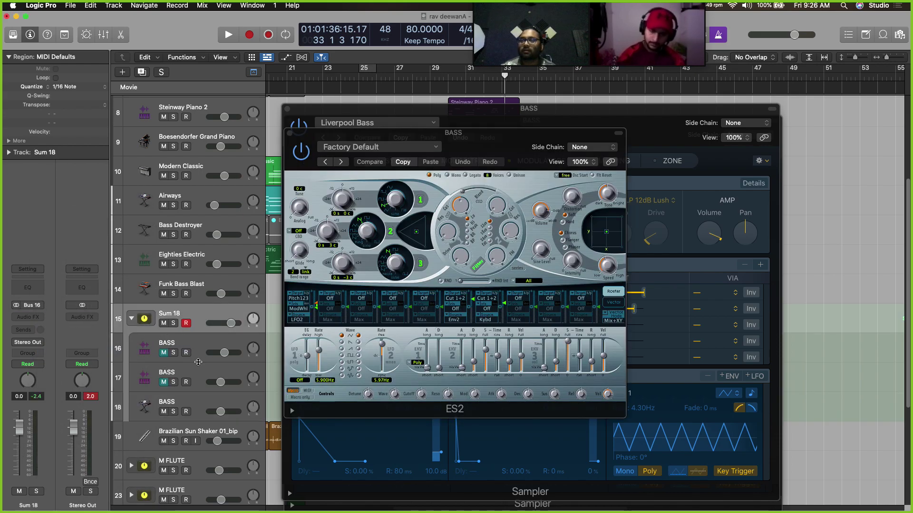
left_click(403, 148)
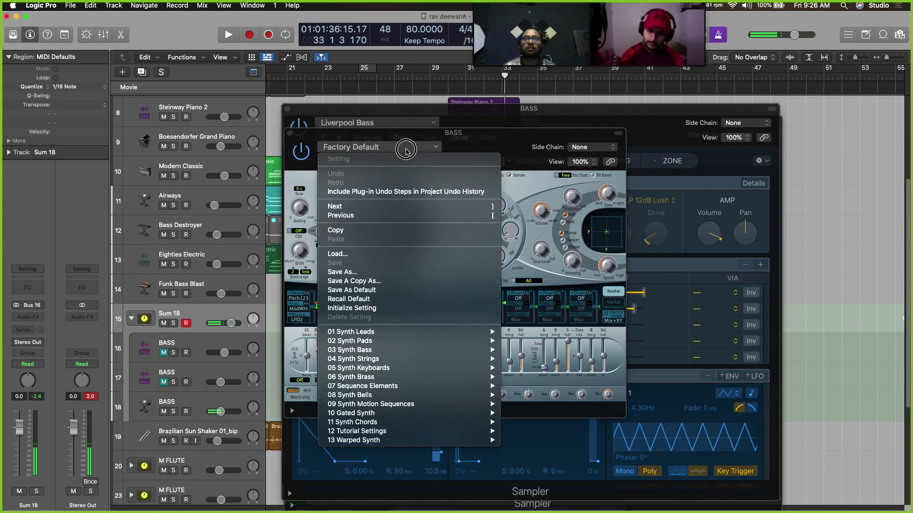
mouse_move(453, 345)
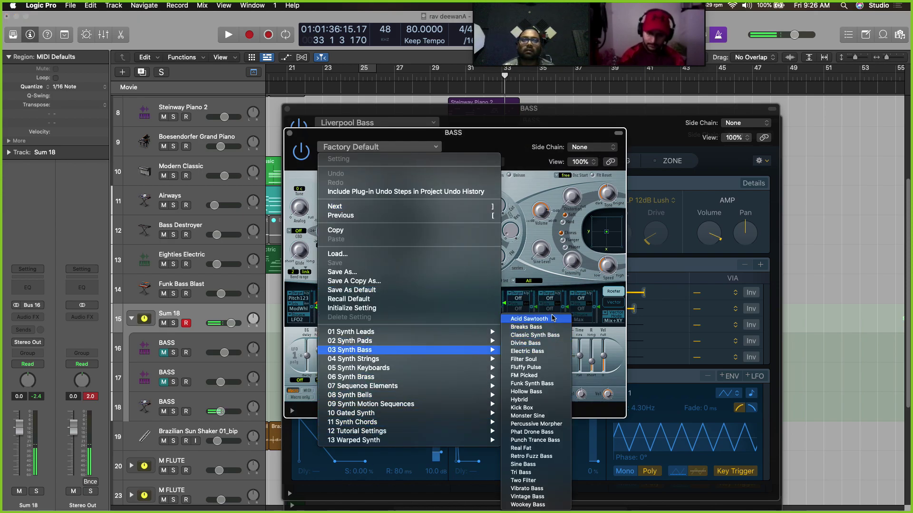
left_click(553, 328)
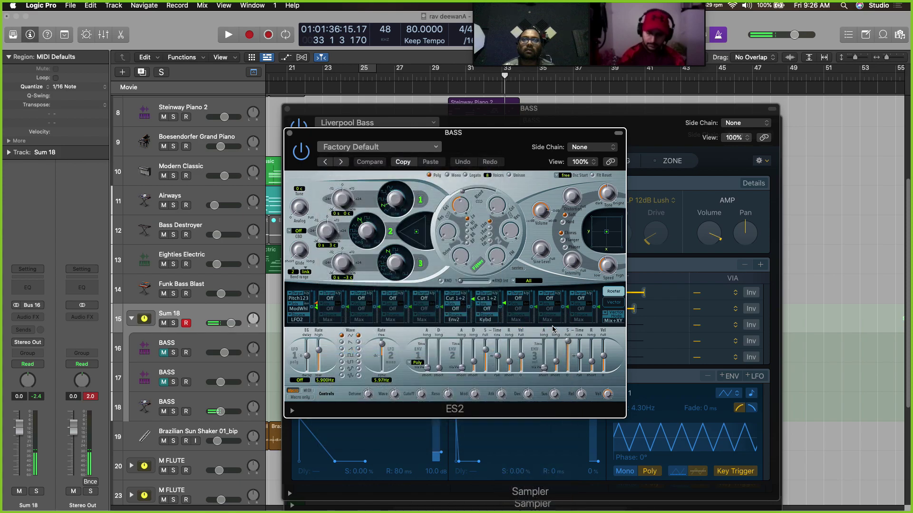
left_click(341, 162)
left_click(342, 162)
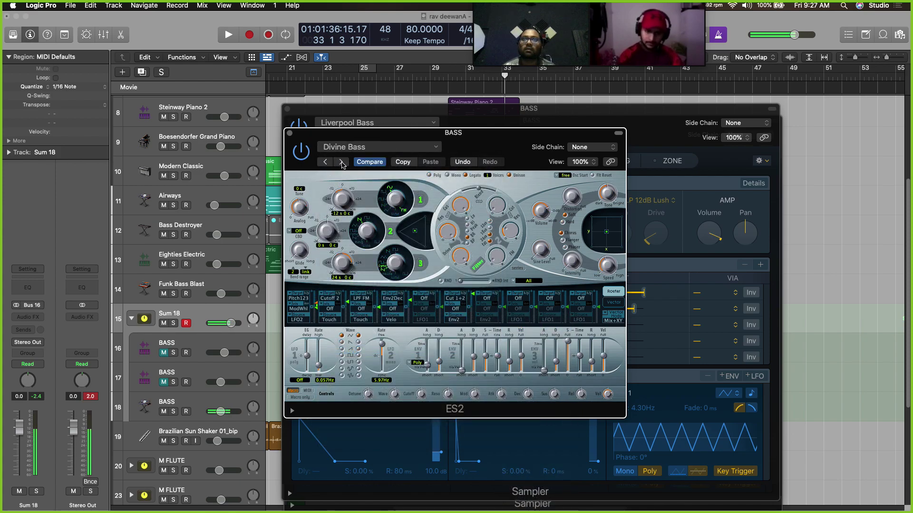
left_click(341, 162)
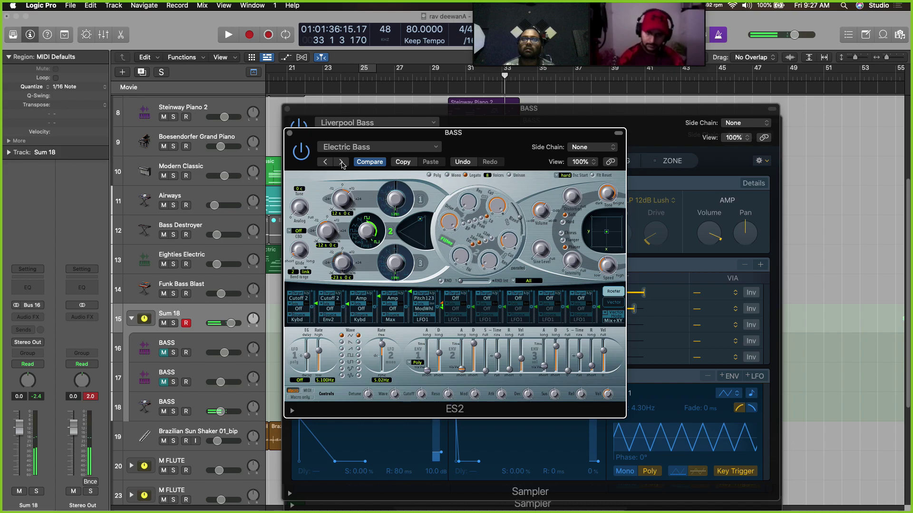
Add a Transposer MIDI effect set to -12 semitones on the ES2 BASS track and reselect the summing stack
left_click(242, 405)
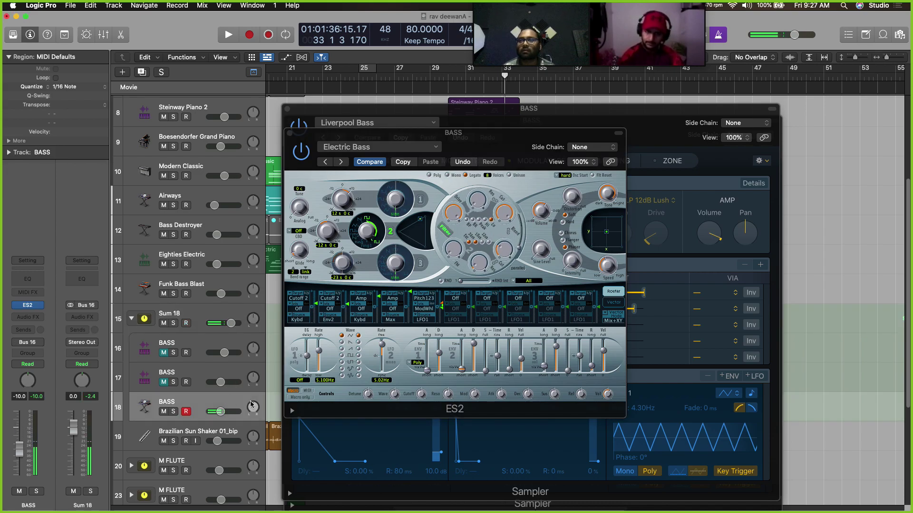
left_click(227, 314)
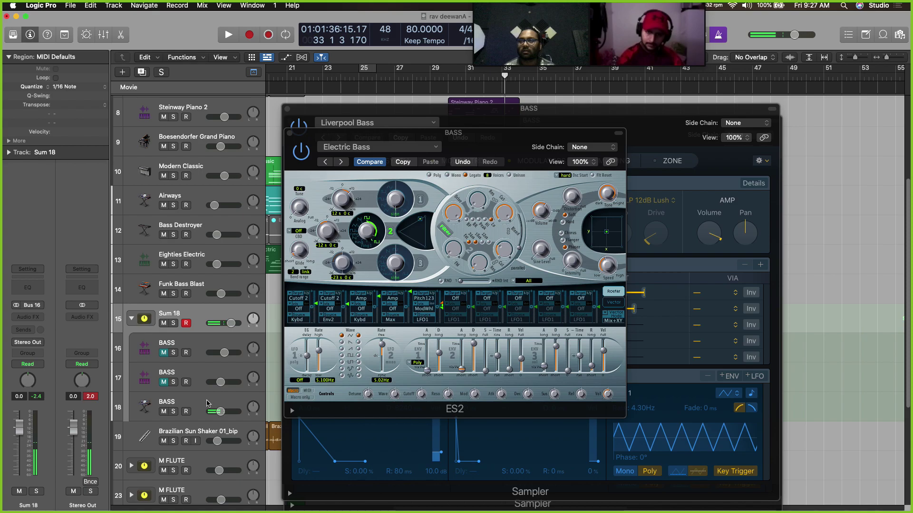
left_click(237, 404)
left_click(34, 304)
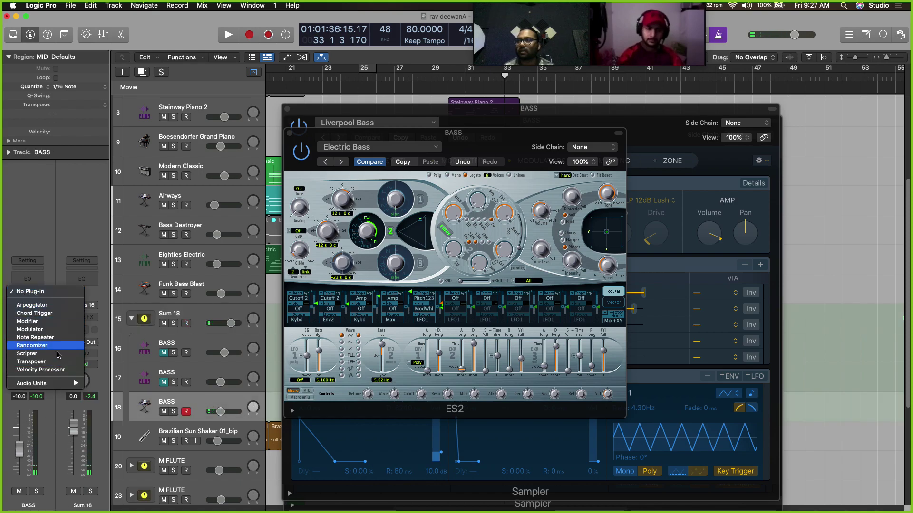
left_click_drag(389, 227, 364, 233)
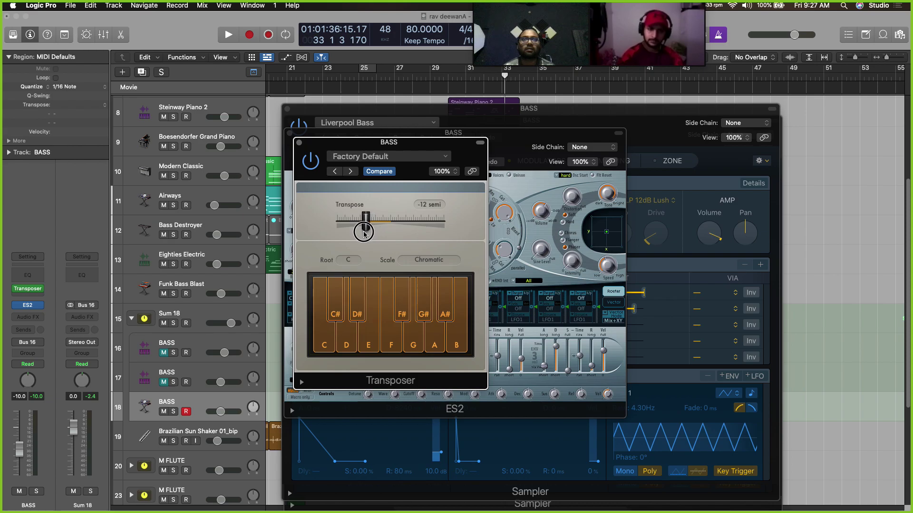
left_click(211, 317)
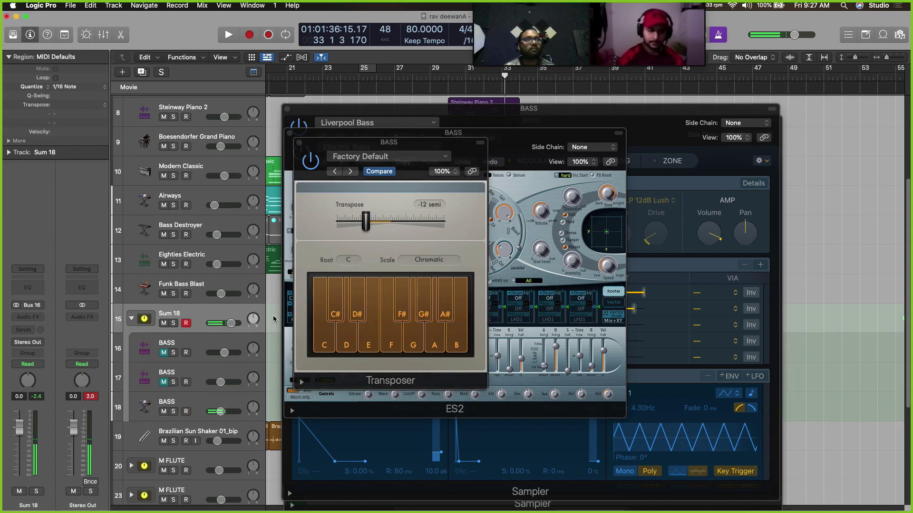
Unmute the Sampler BASS tracks and balance the three layers, with the second at -14.0 dB and the ES2 layer at about -9 dB
left_click(164, 353)
mouse_move(222, 413)
left_mouse_down()
mouse_move(230, 412)
mouse_move(222, 417)
left_mouse_up()
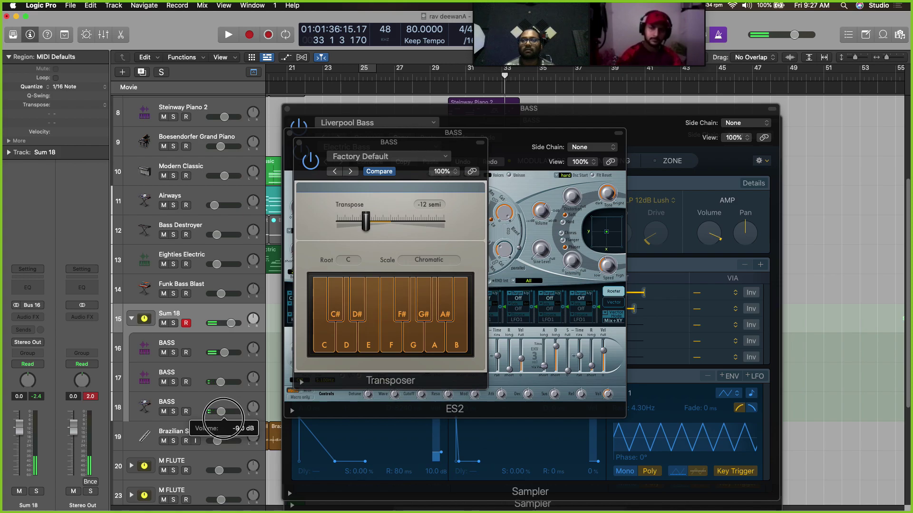
left_click_drag(221, 382, 213, 387)
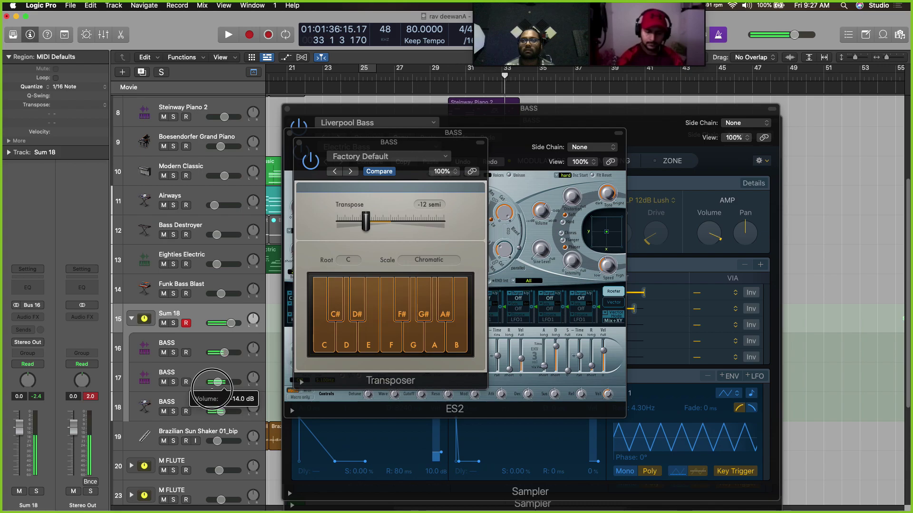
left_click_drag(223, 353, 223, 353)
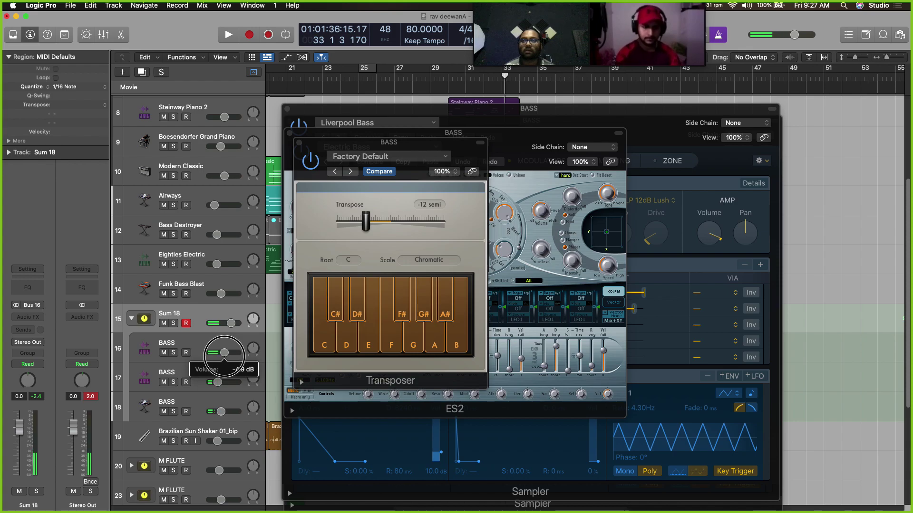
left_click_drag(224, 353, 224, 353)
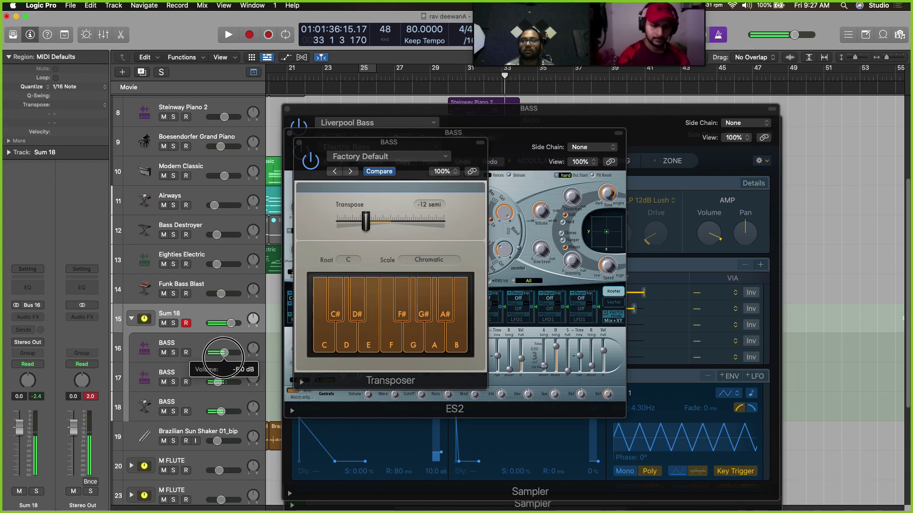
Insert Bass Amp Designer from the Amps and Pedals effects on the summing stack
left_click(27, 317)
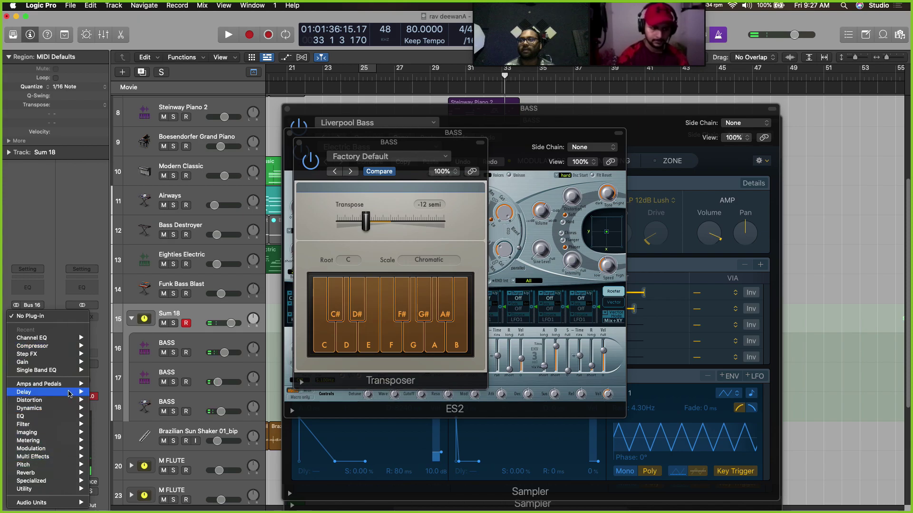
mouse_move(72, 385)
mouse_move(169, 392)
left_click(196, 392)
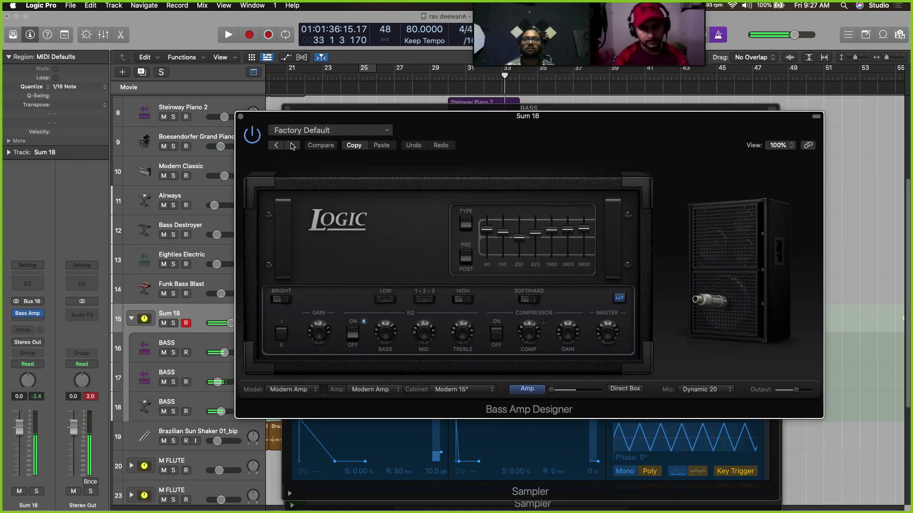
Audition the Bass Amp Designer presets one by one up to Clean DI and lower the stack's volume to -6.2 dB
left_click(292, 145)
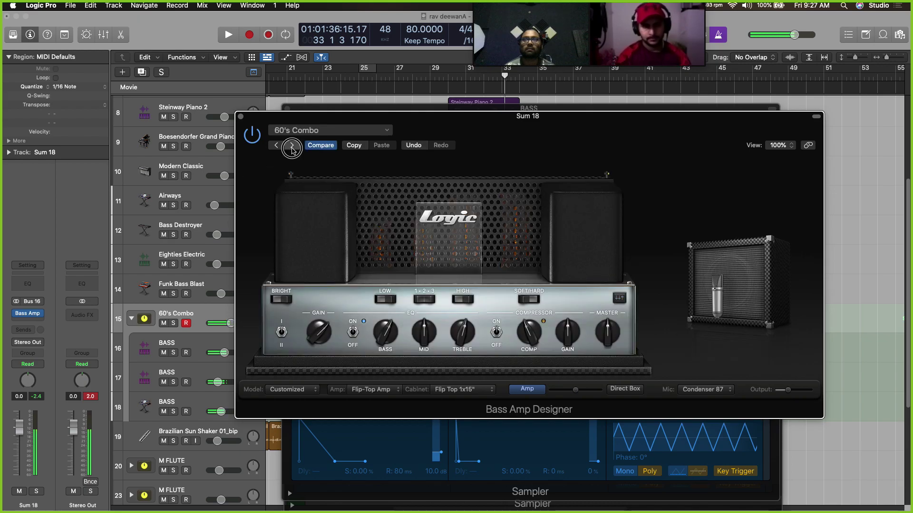
left_click(292, 146)
left_click(292, 146)
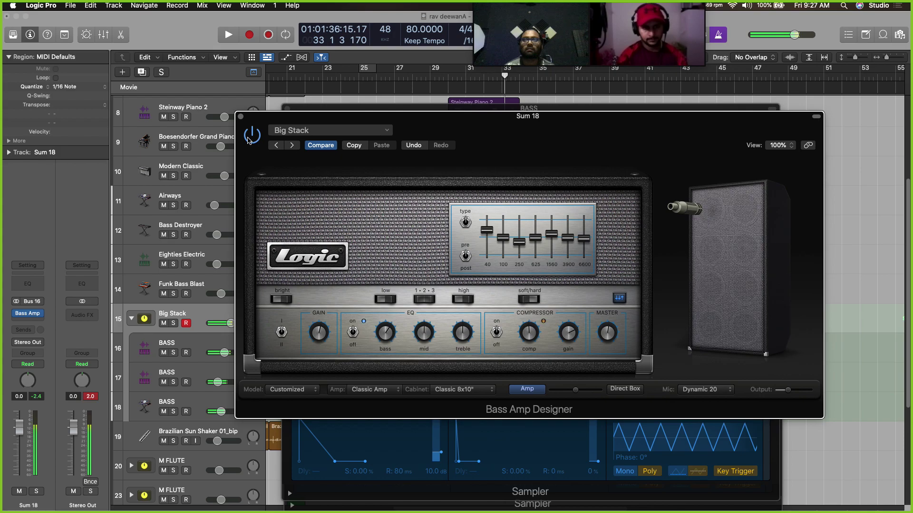
left_click(292, 146)
left_click(292, 145)
left_click(292, 146)
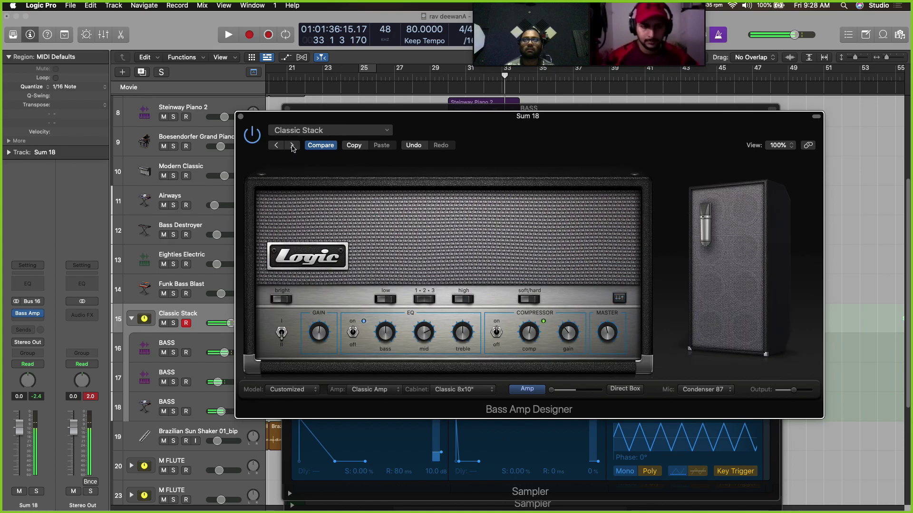
left_click(291, 145)
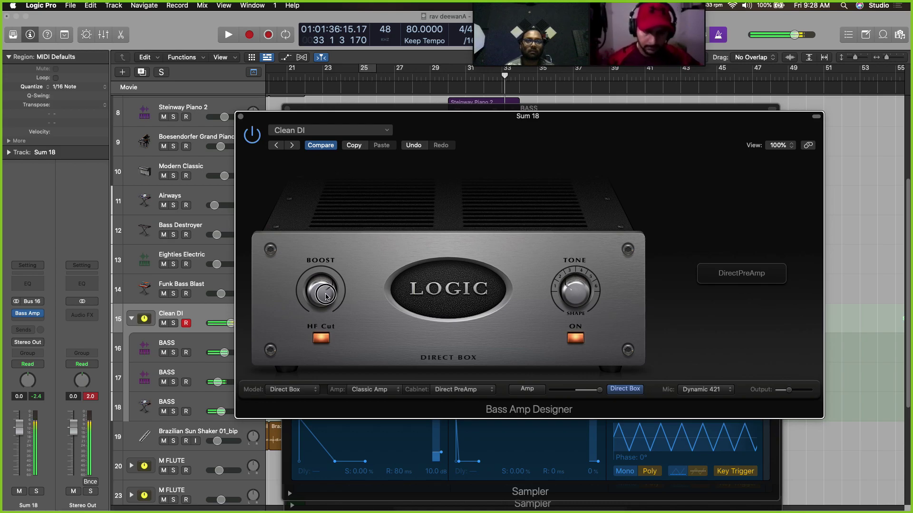
left_click(253, 139)
left_click_drag(22, 442, 24, 460)
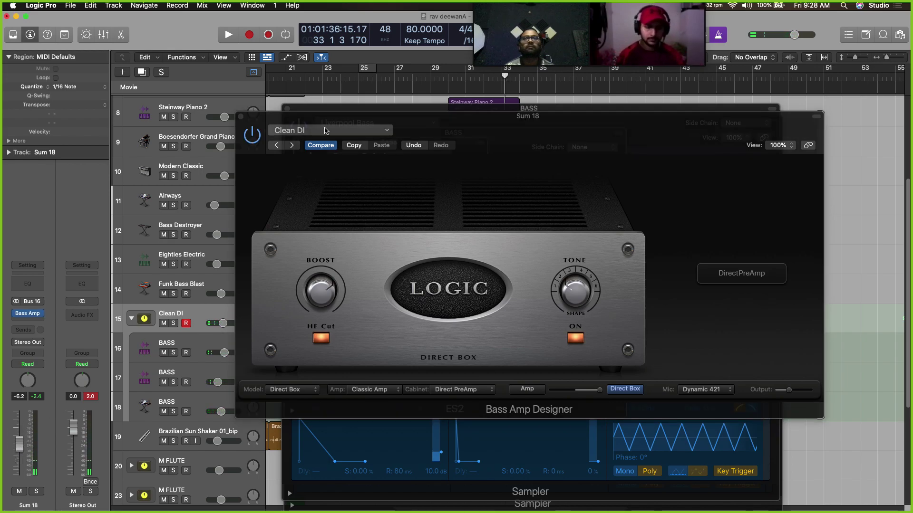
Reset the stereo output's peak level reading and close the Bass Amp Designer, Transposer, ES2 and Sampler windows
left_click(90, 396)
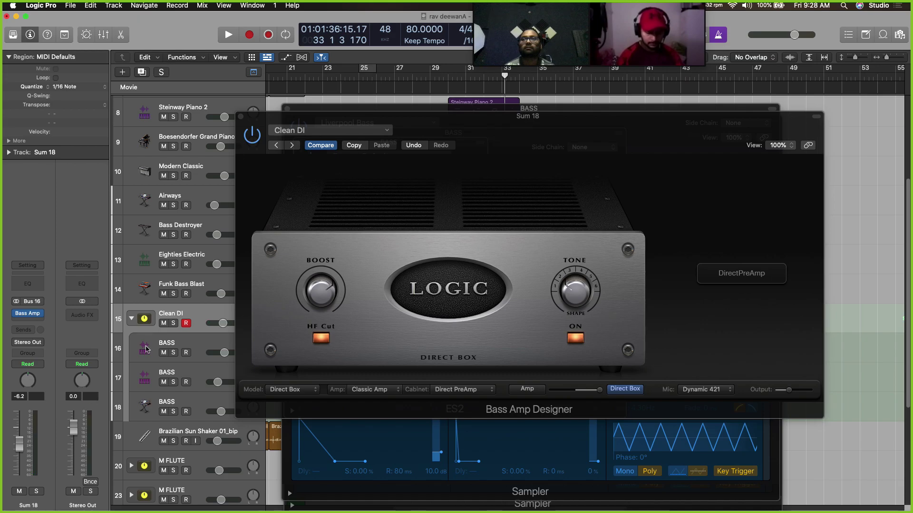
left_click(241, 116)
left_click(299, 143)
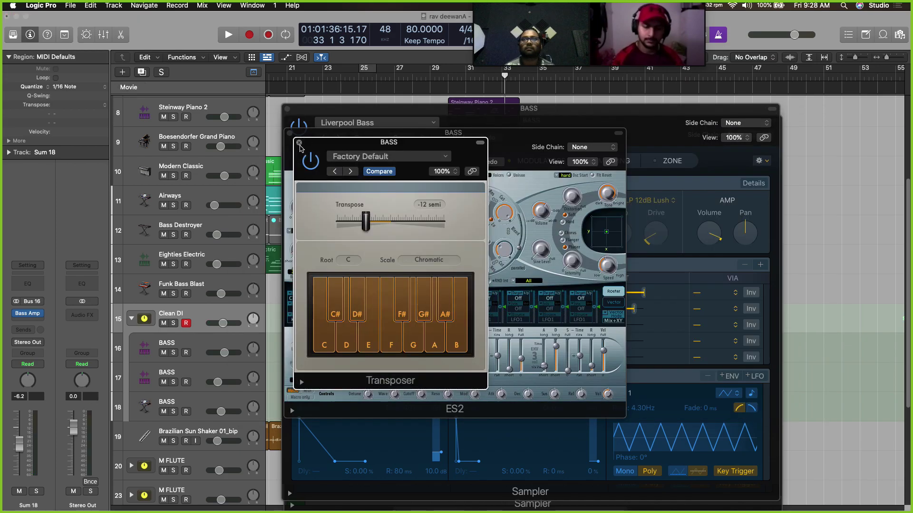
left_click(288, 133)
left_click(286, 108)
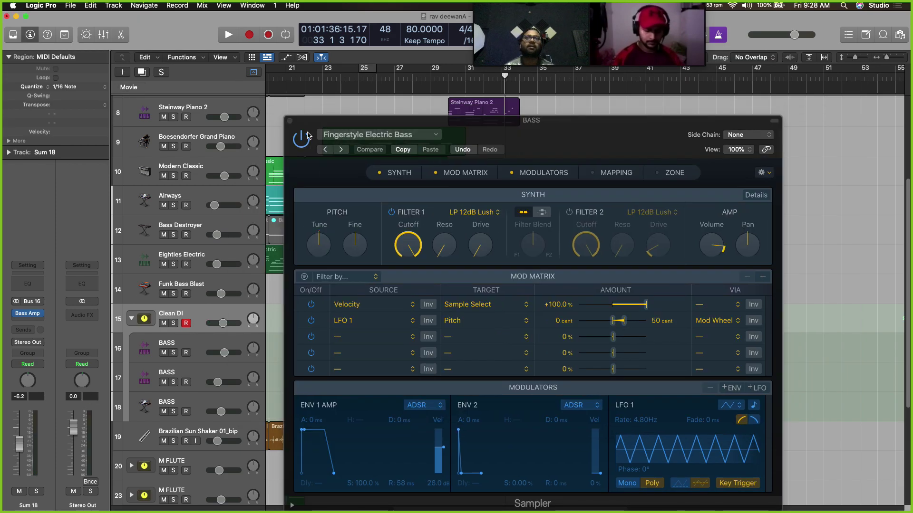
left_click(289, 121)
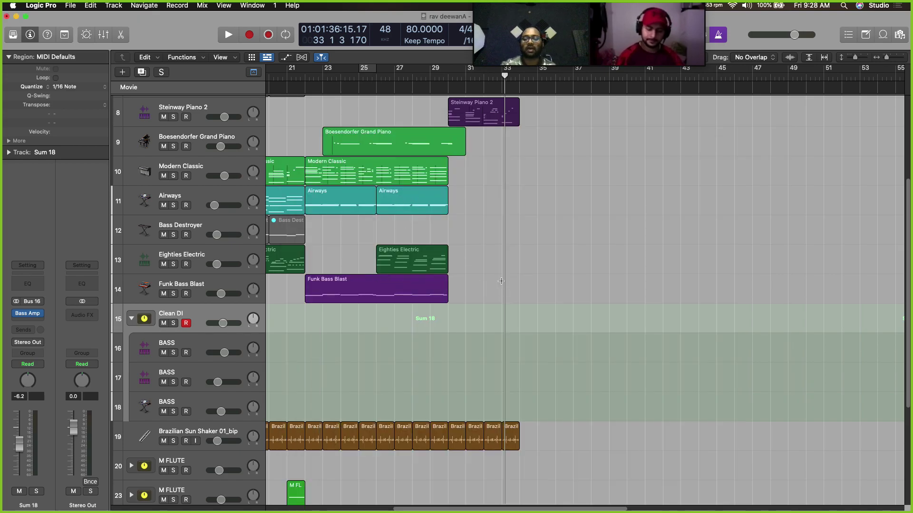
Capture a bass performance played from bar 29 onto the summing stack and delete its part after bar 32, splitting the crossing notes
left_click(431, 80)
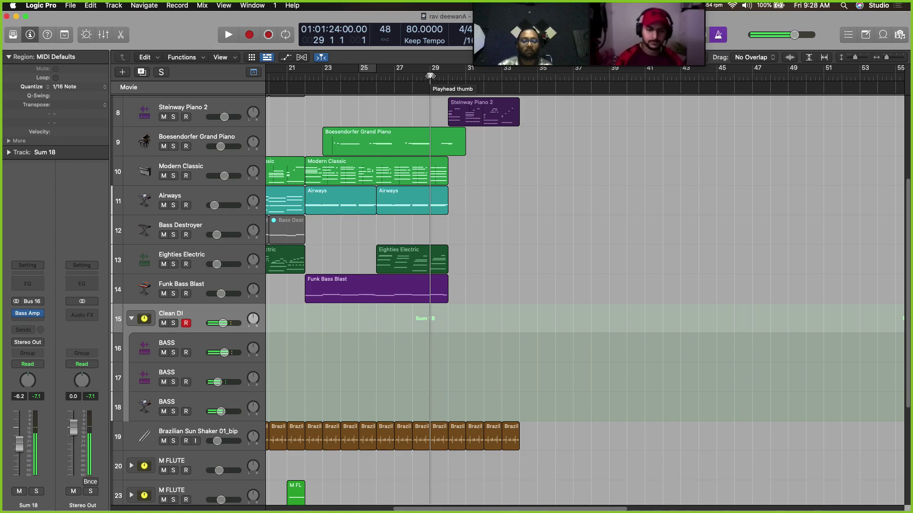
key("space")
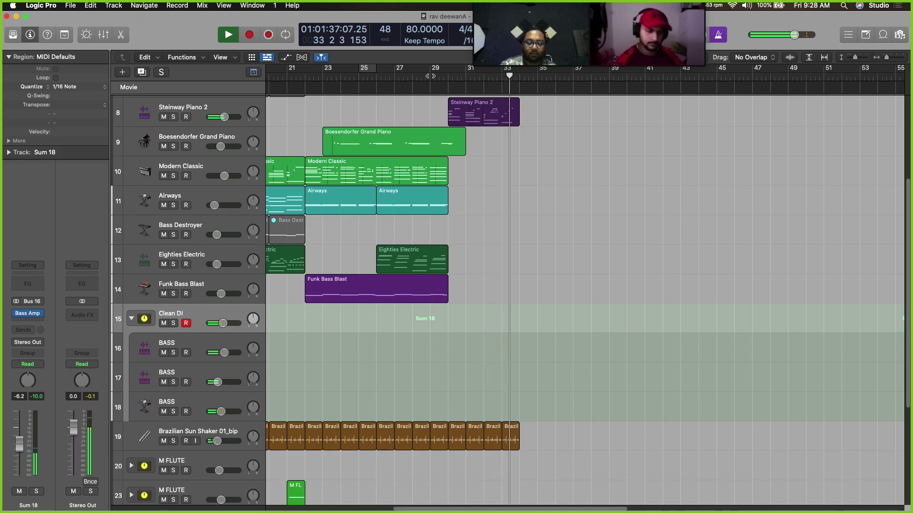
key("shift+r")
left_click_drag(534, 317, 485, 325)
key("Delete")
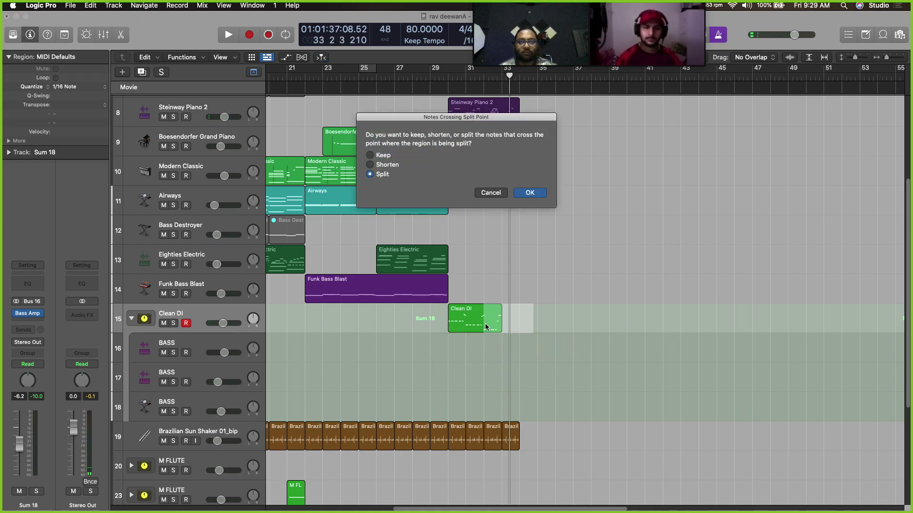
key("Return")
Record the continuing bass line over bars 32 to 34 from a bar 30 start and join both bass regions into one
key("comma")
key("comma")
key("comma")
key("comma")
key("comma")
key("period")
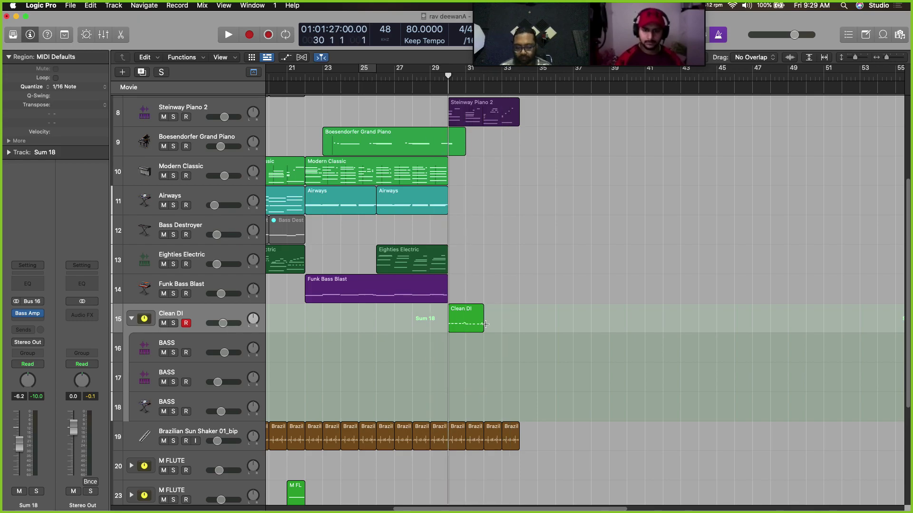
key("r")
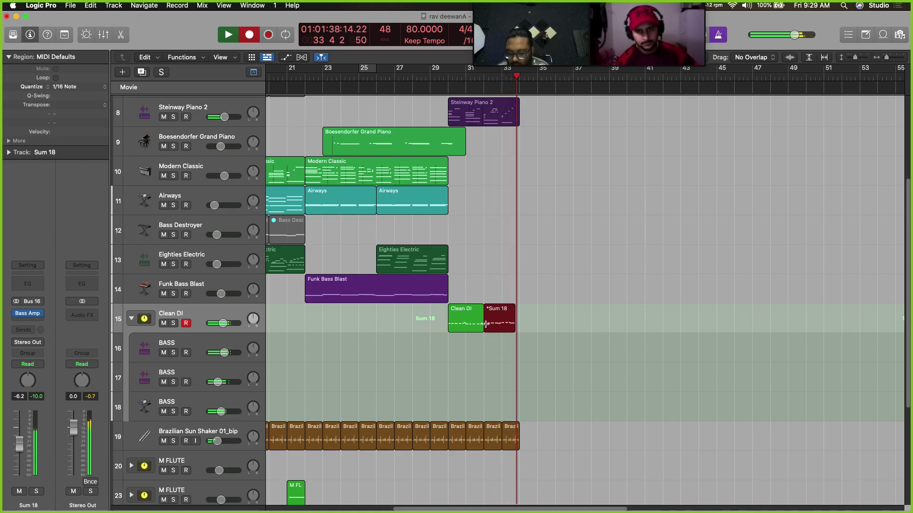
key("space")
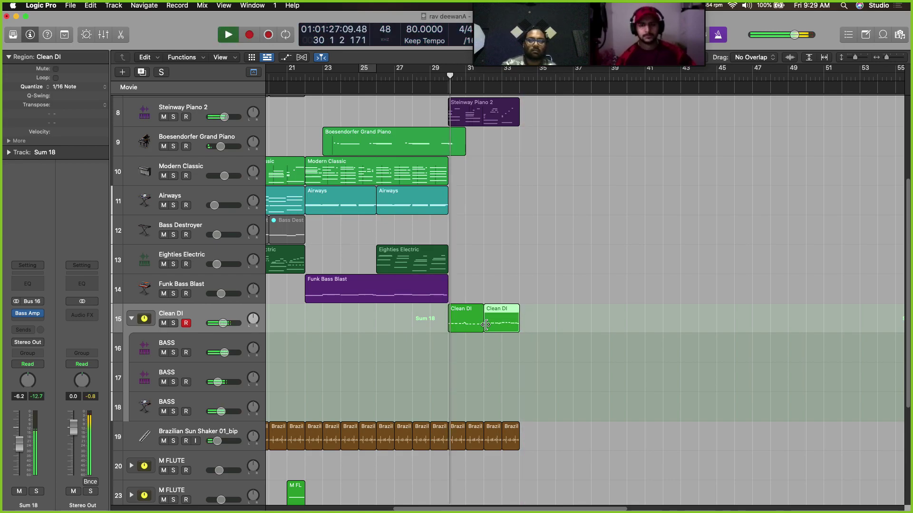
left_click_drag(527, 325, 429, 314)
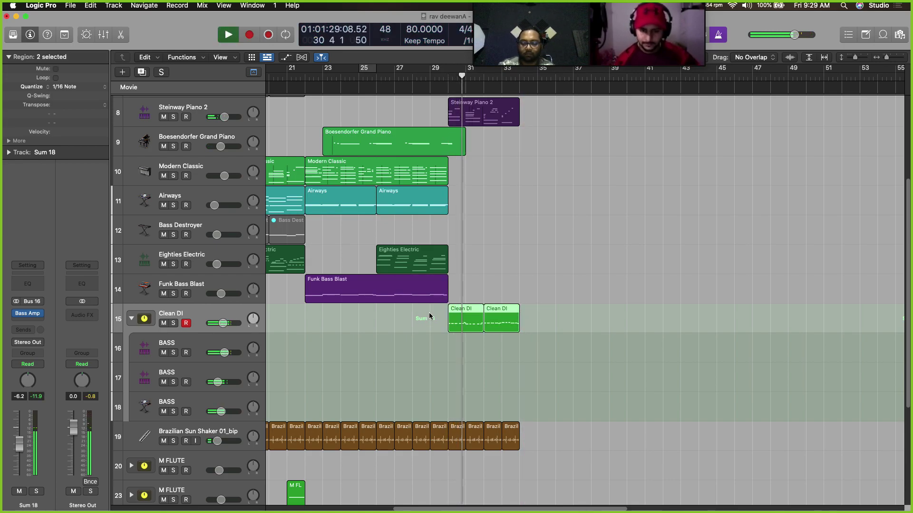
key("super+j")
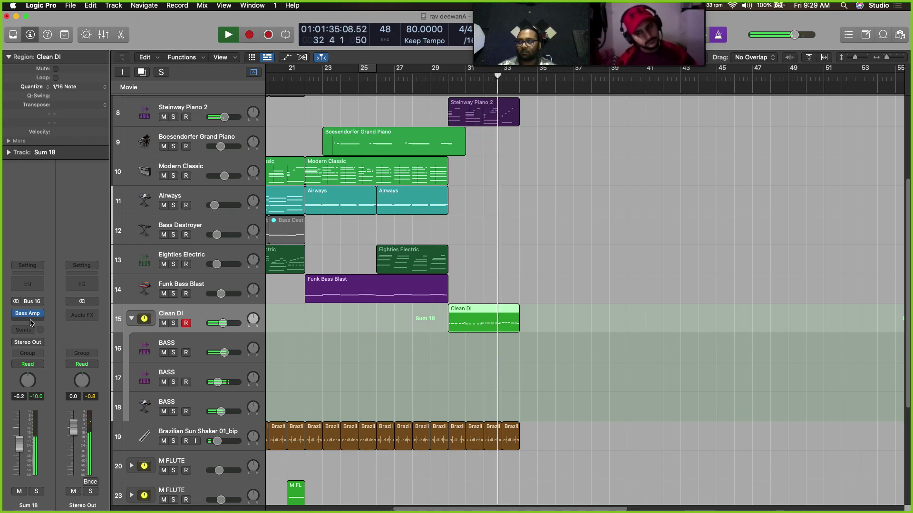
Insert a Gain utility before Bass Amp Designer on the summing stack, turn its Mono option on and play back the bass
left_click_drag(28, 314, 30, 322)
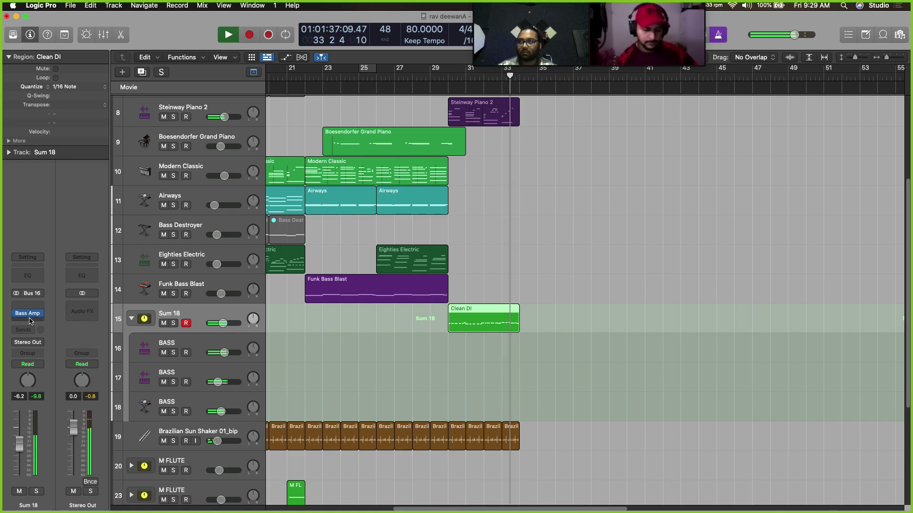
left_click(30, 321)
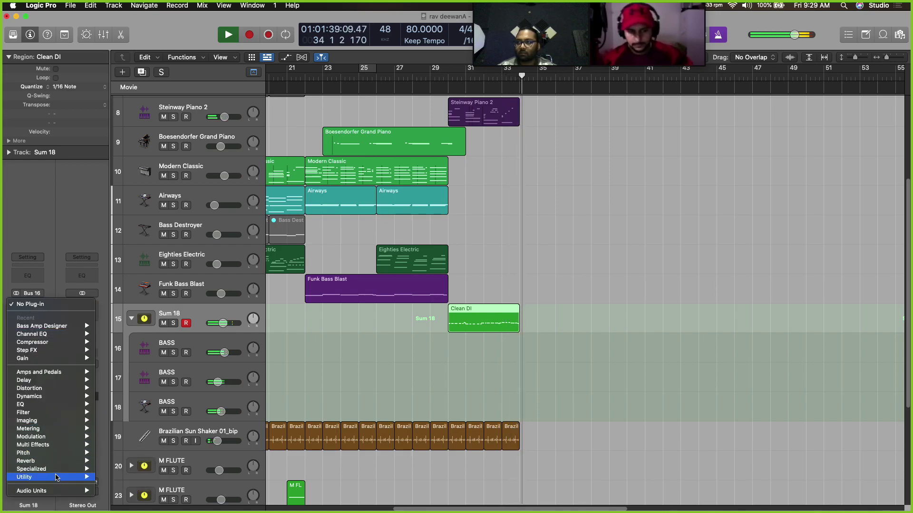
mouse_move(56, 476)
left_click(186, 490)
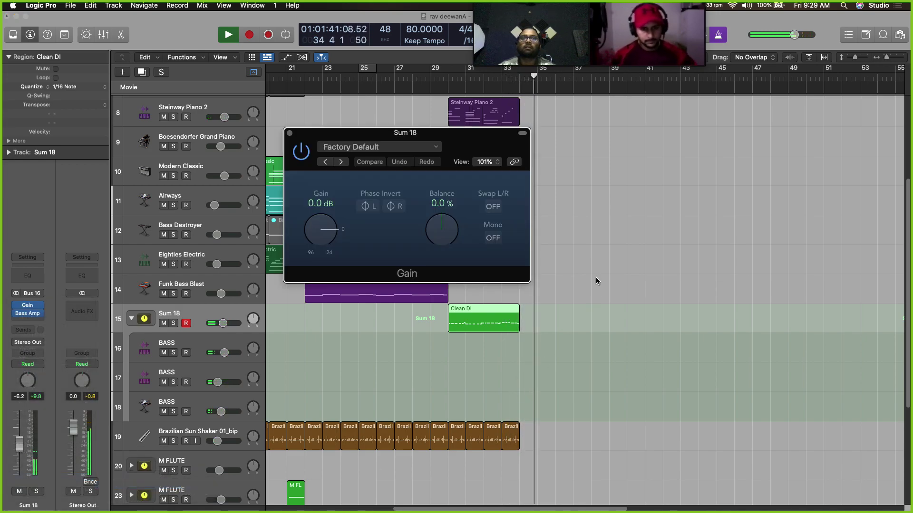
left_click(493, 238)
key("space")
key("space")
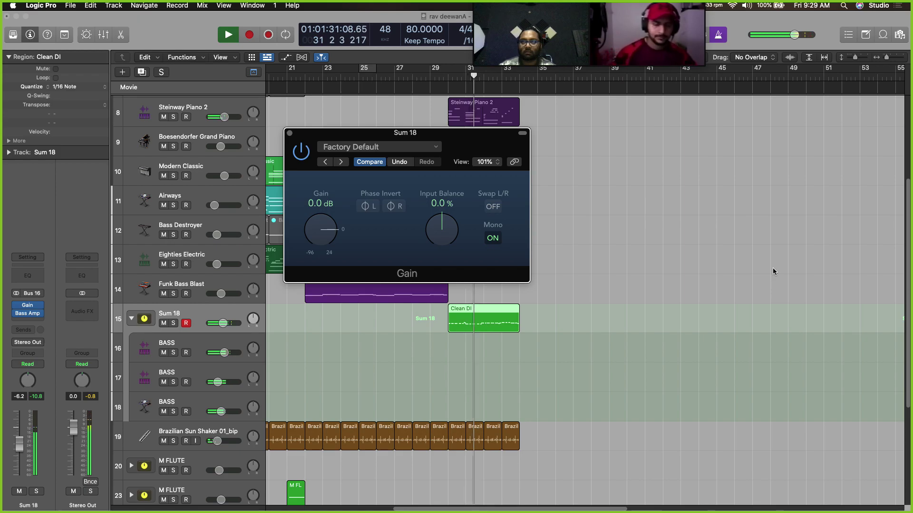
Insert a MultiMeter on the Sum 18 channel, move its window clear of the Gain plug-in, and play the section
left_click(28, 320)
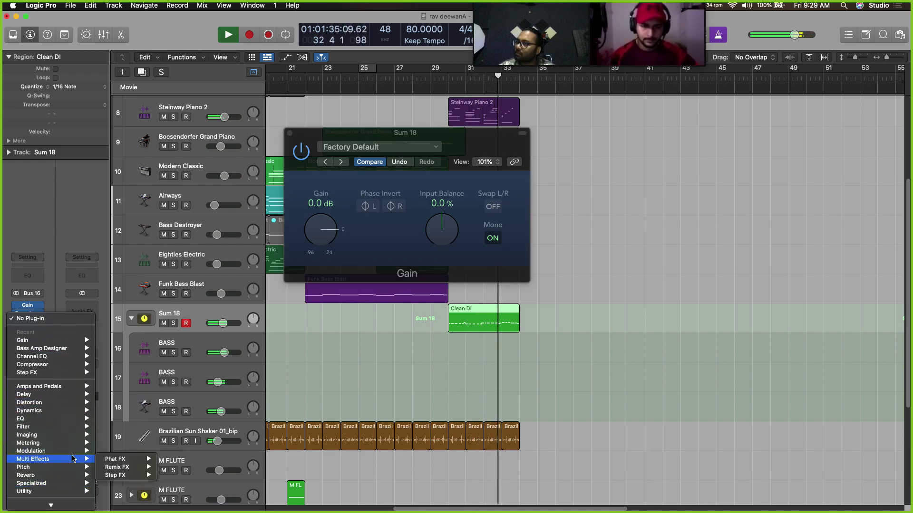
mouse_move(68, 441)
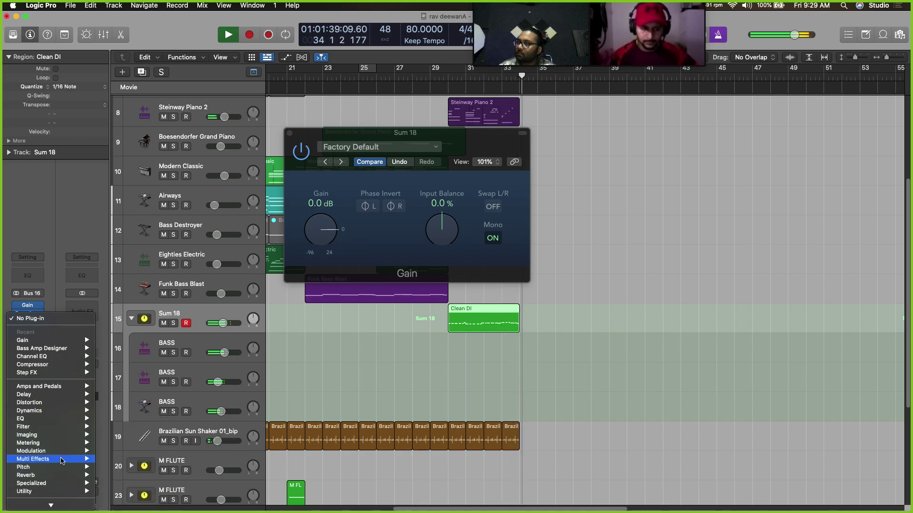
mouse_move(62, 483)
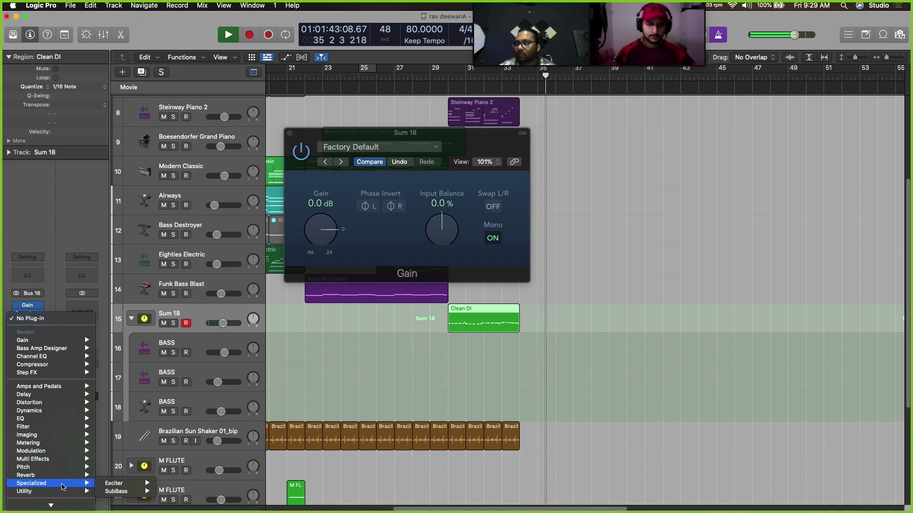
mouse_move(160, 461)
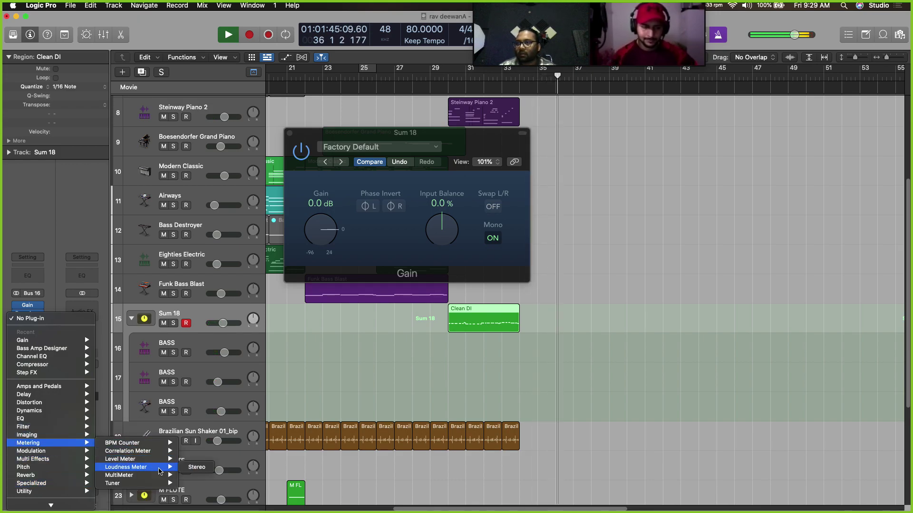
left_click(204, 475)
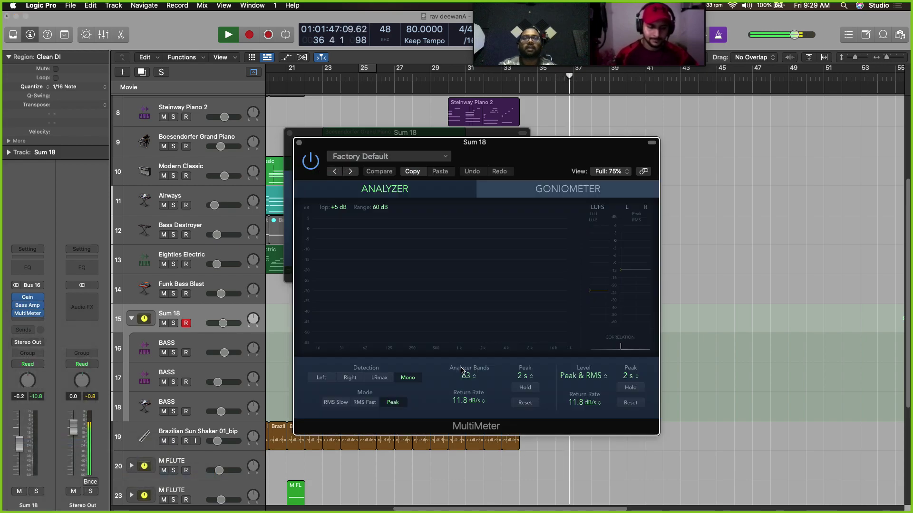
left_click_drag(556, 158, 748, 150)
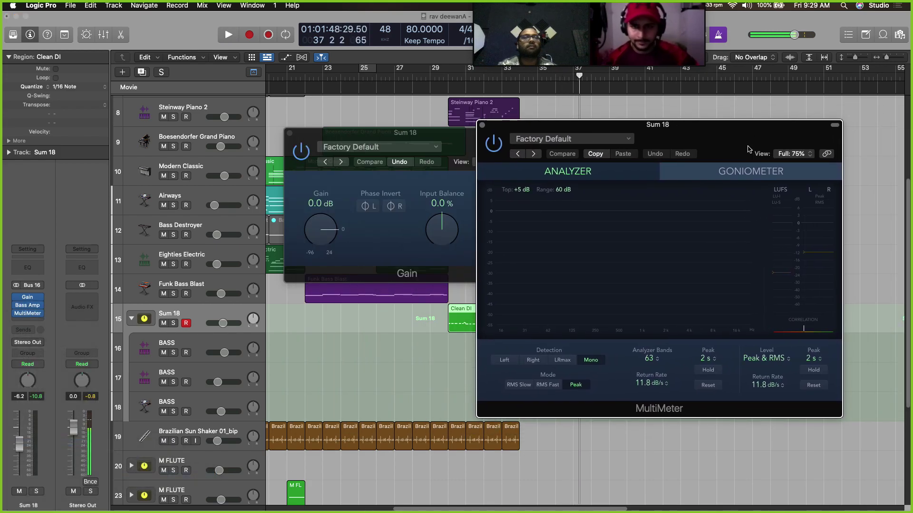
key("space")
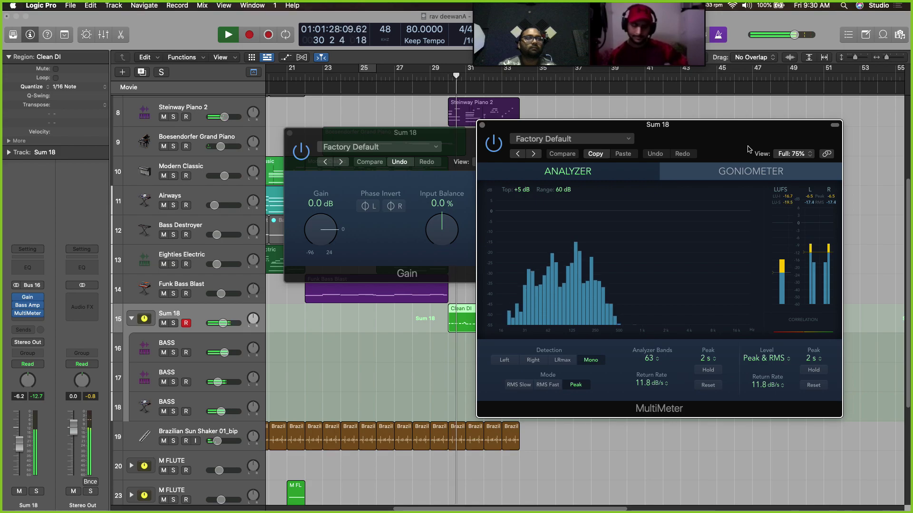
Bypass the Gain plug-in on Sum 18, move the MultiMeter to the Stereo Out channel, and play the section
mouse_move(15, 301)
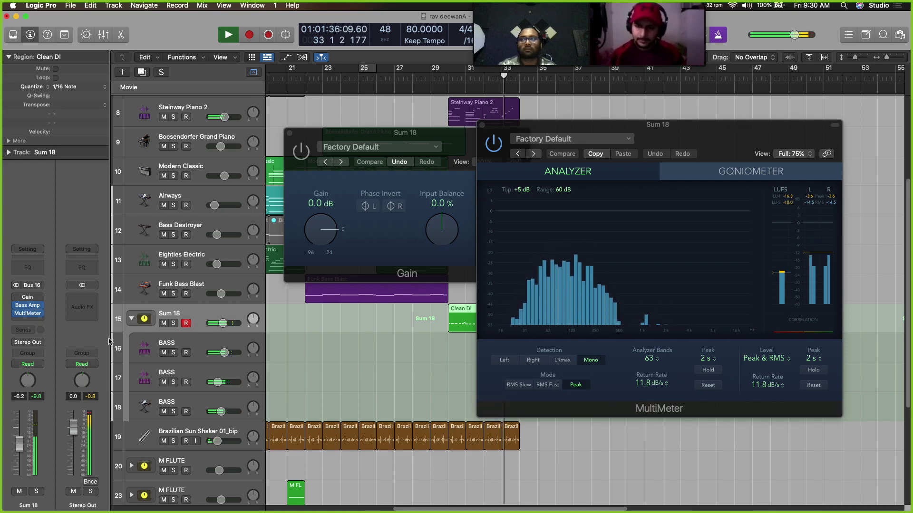
left_click_drag(27, 314, 81, 314)
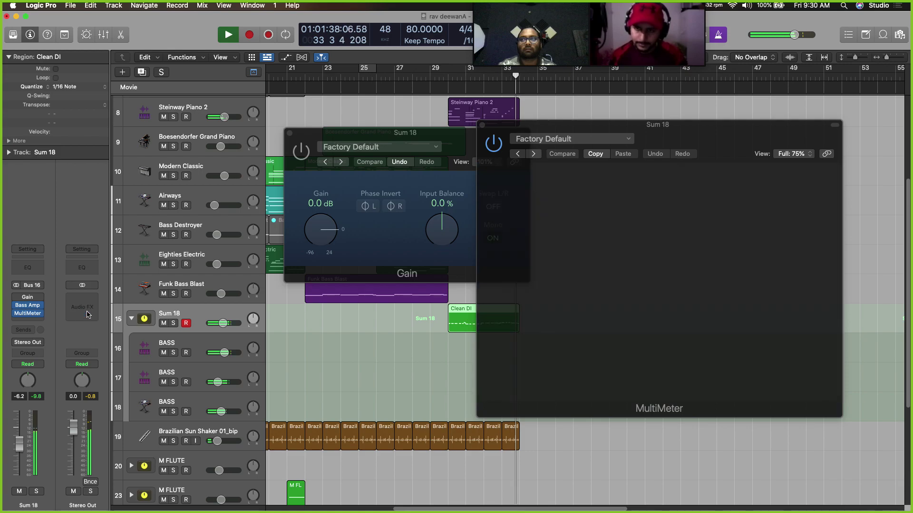
left_click(87, 314)
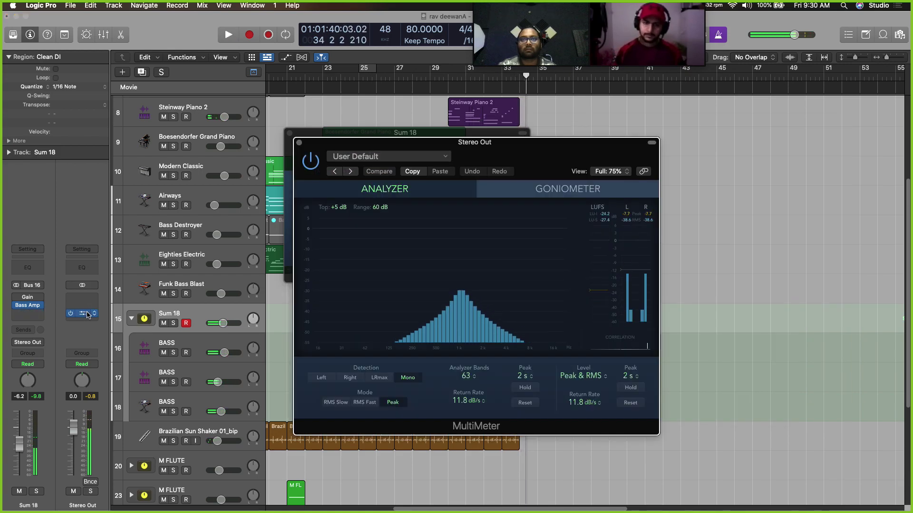
key("space")
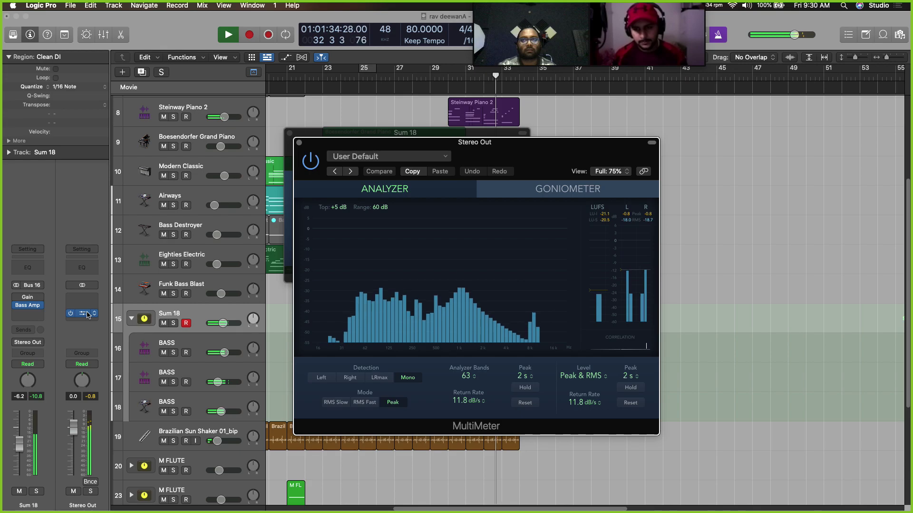
Re-enable the Gain plug-in on Sum 18 and replay the section with the MultiMeter on Stereo Out
left_click(19, 300)
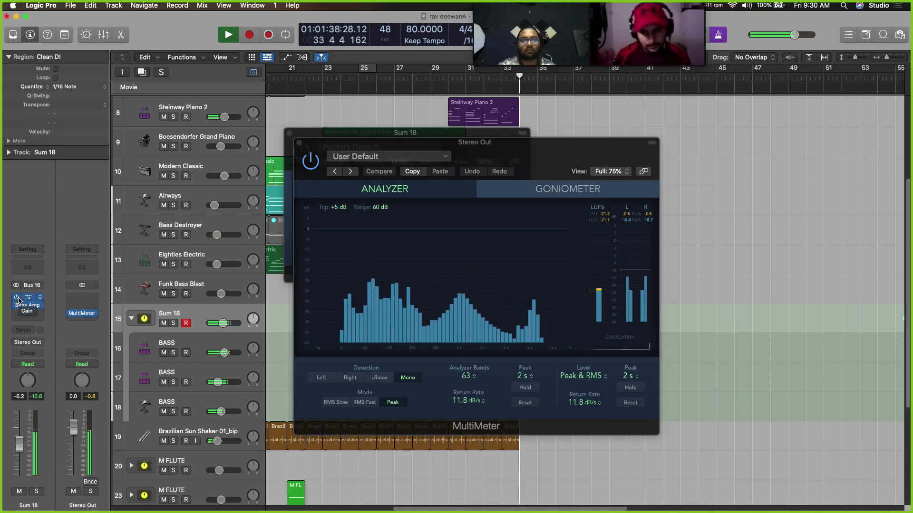
key("space")
key("space")
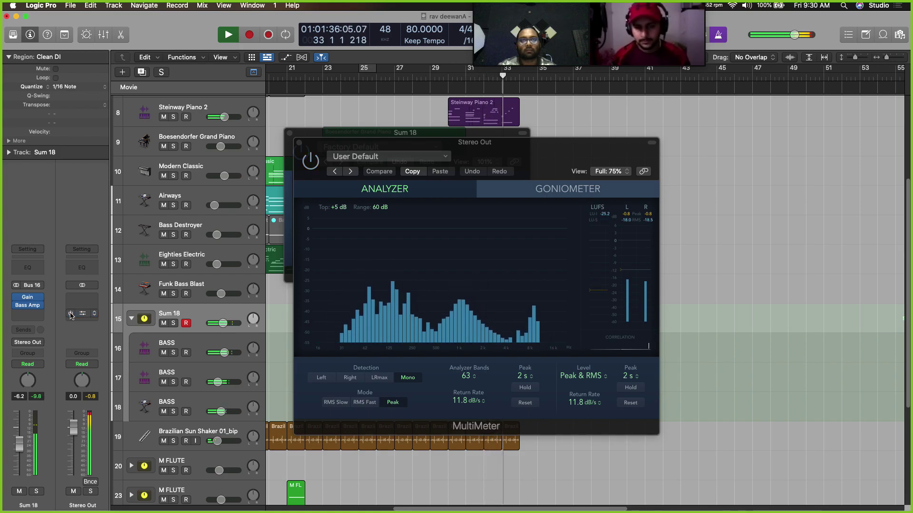
Remove the MultiMeter from the Stereo Out channel and close the Gain plug-in window
left_click(94, 314)
left_click(143, 309)
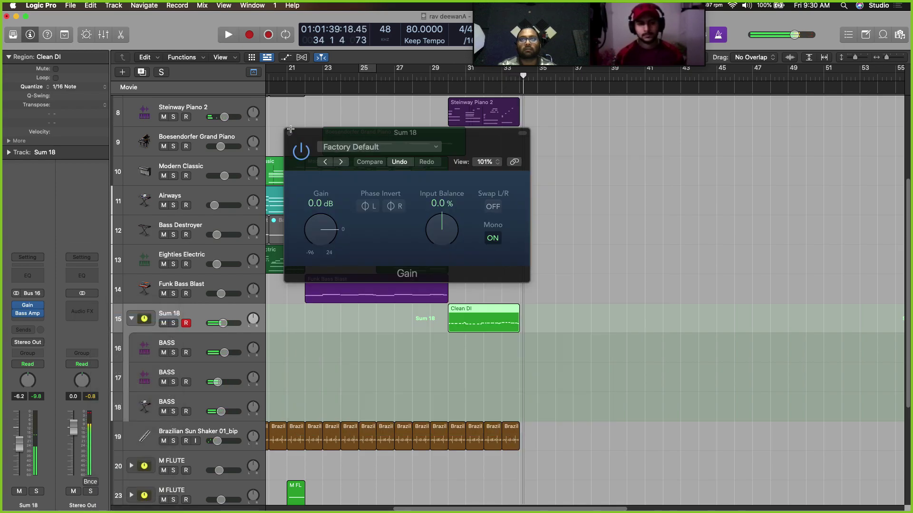
left_click(290, 131)
Play from bar 29 and lower the Sum 18 channel volume to -10.8 dB, then stop playback
left_click(433, 86)
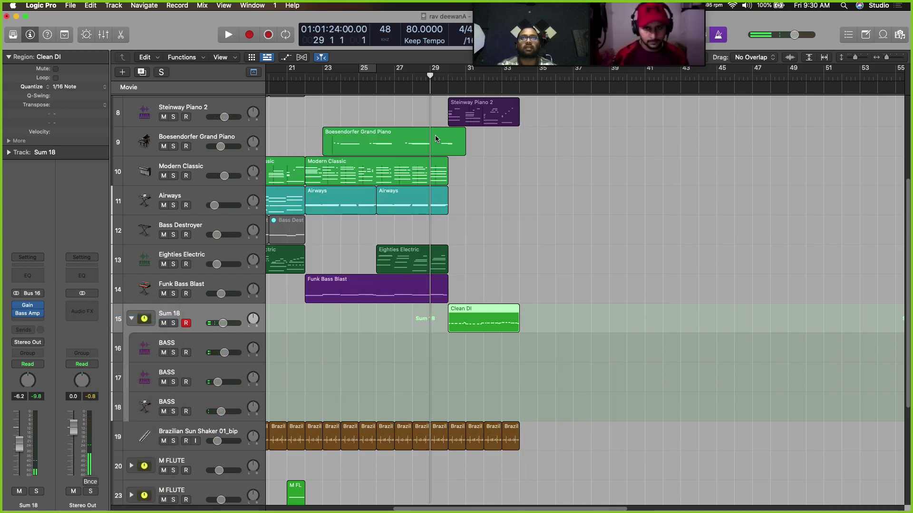
key("space")
left_click_drag(19, 445, 19, 461)
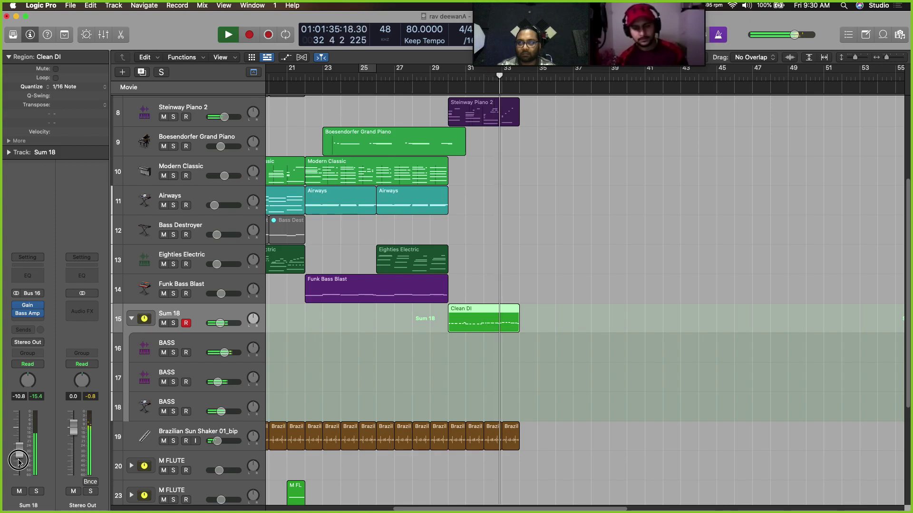
key("space")
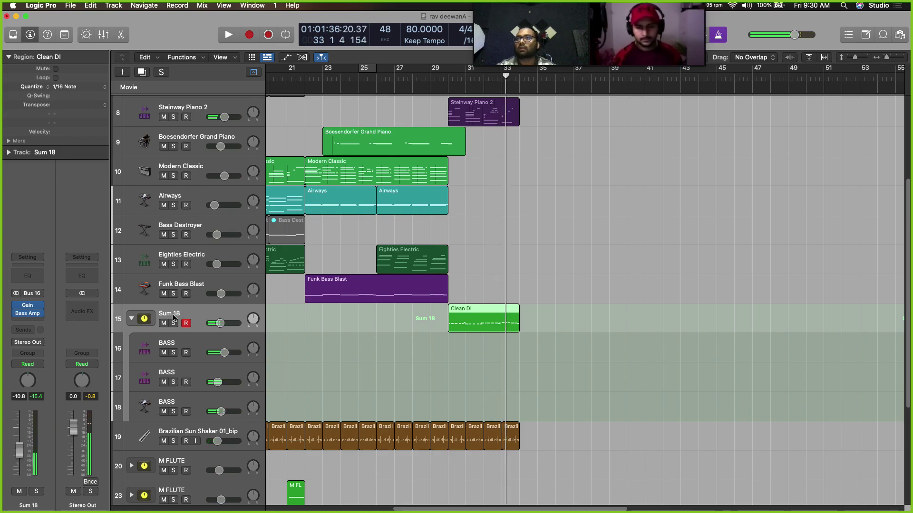
Add a send from Sum 18 to Bus 30 and rename the bus's aux channel BASS DIST
left_click(25, 330)
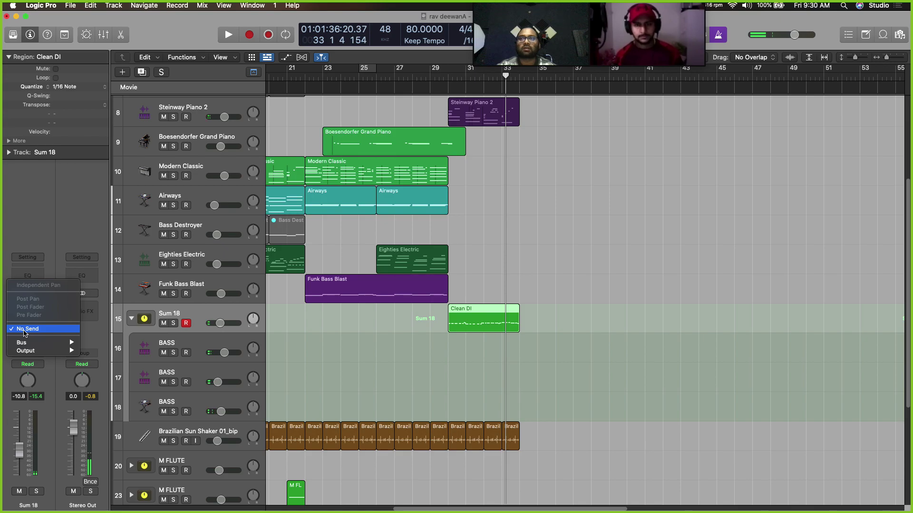
mouse_move(43, 345)
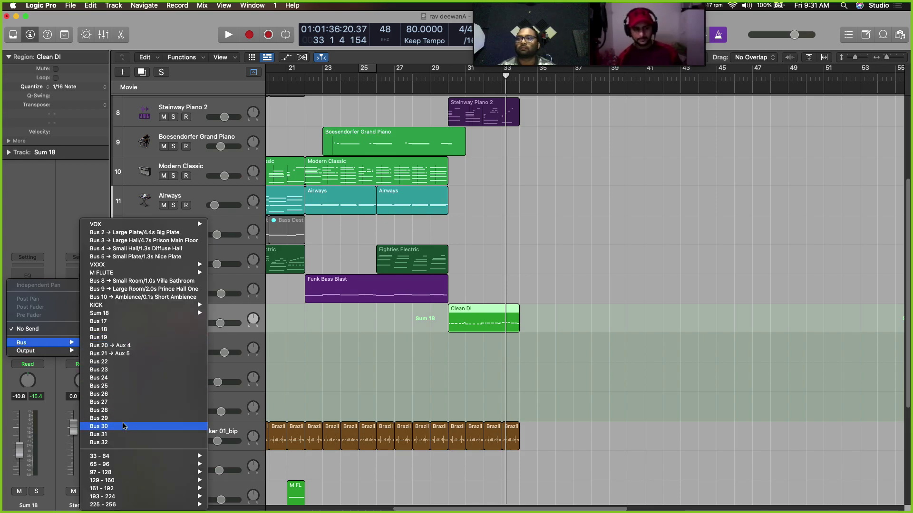
left_click(127, 430)
double_click(89, 506)
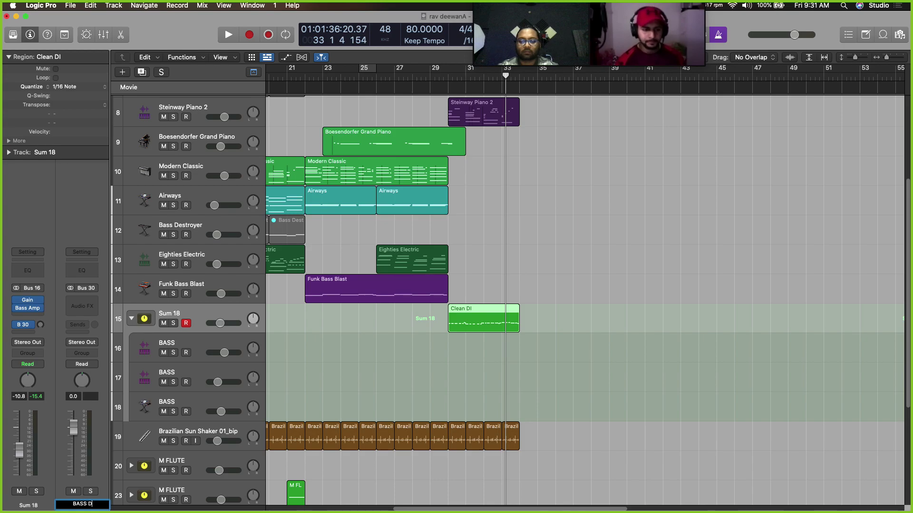
key("Return")
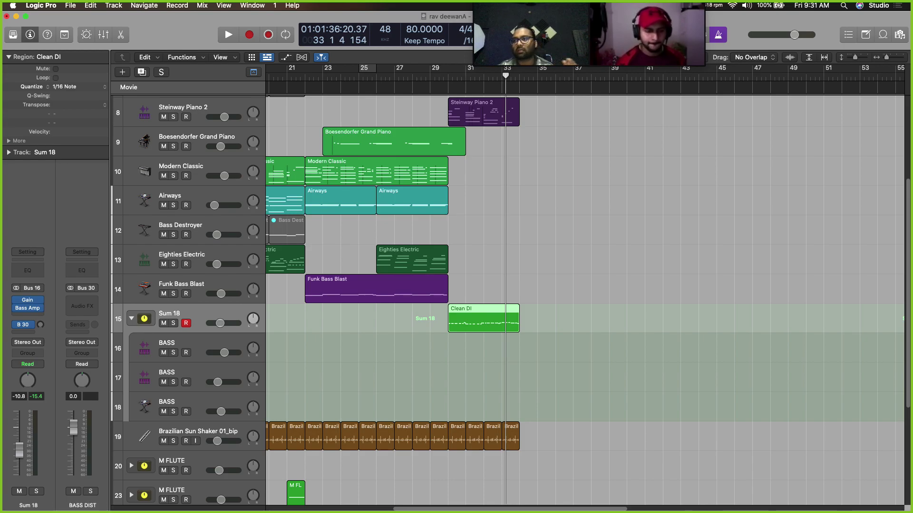
Create a track for the BASS DIST channel and place it directly above the Sum 18 stack
right_click(92, 503)
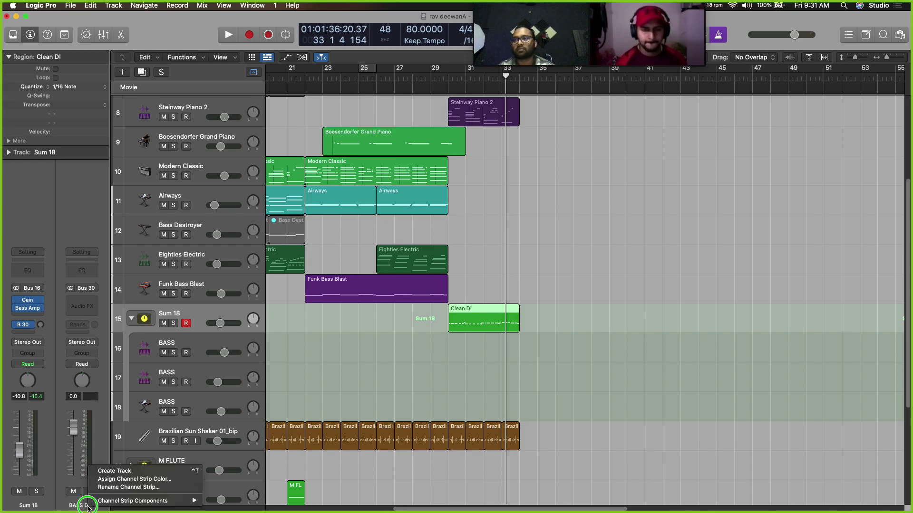
left_click(114, 471)
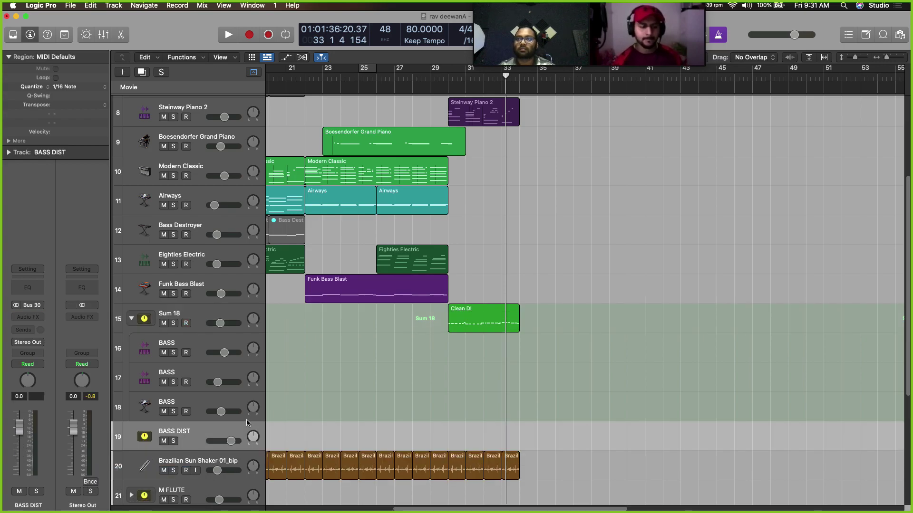
left_click_drag(209, 402, 213, 312)
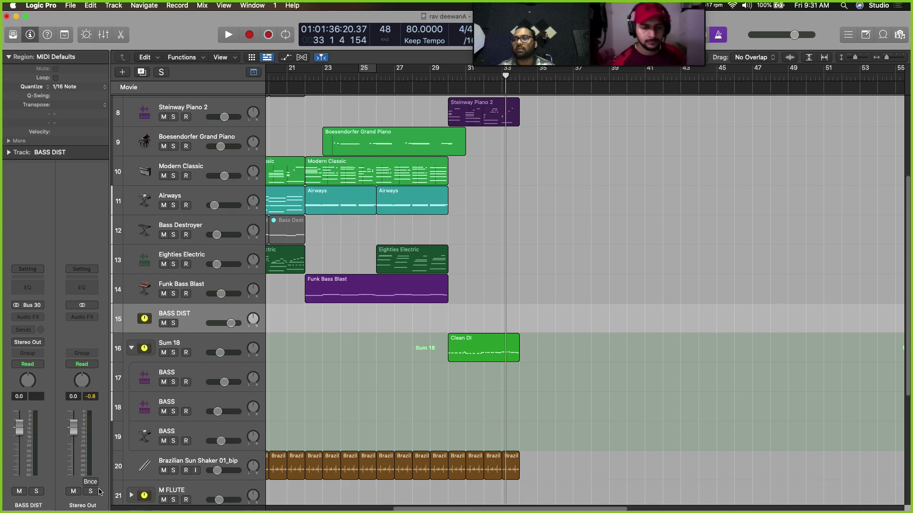
Raise the Bus 30 send level on Sum 18 and set the send to Pre Fader
left_click(206, 343)
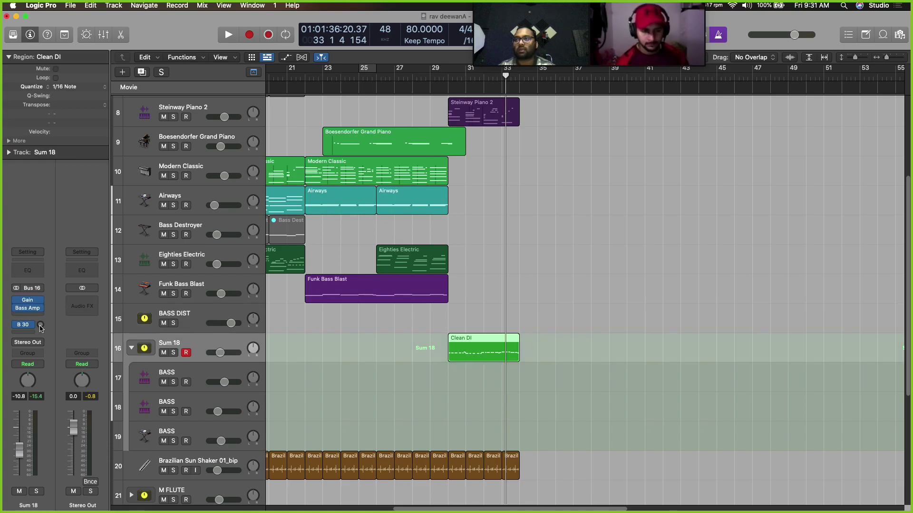
left_click(40, 327)
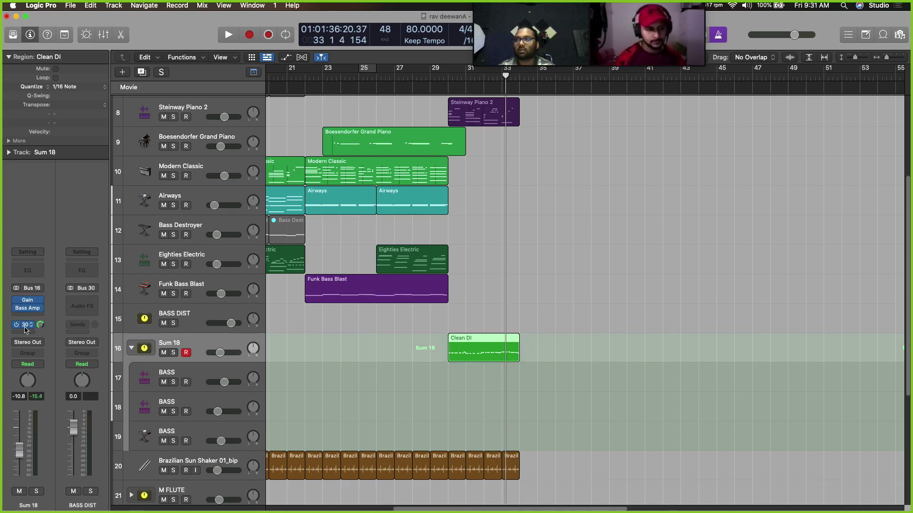
left_click(25, 329)
left_click(54, 370)
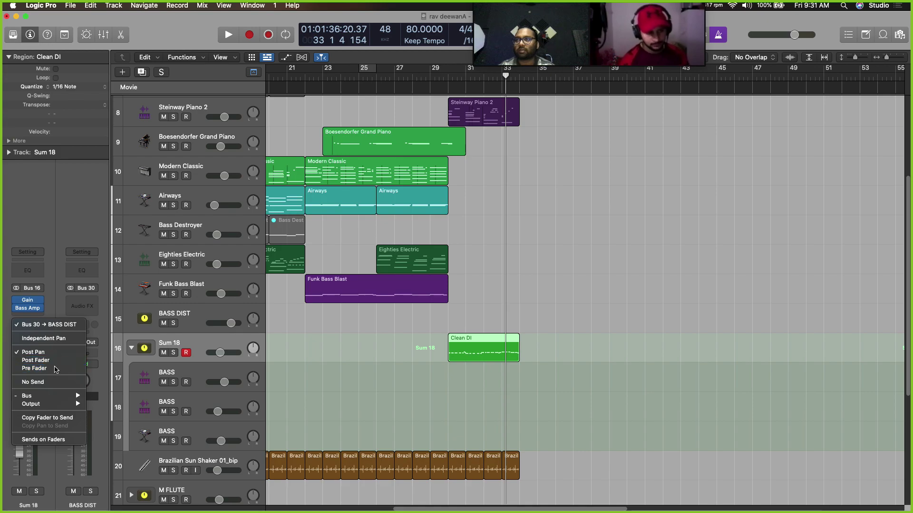
Insert a Pedalboard on the BASS DIST channel and add the Happy Face Fuzz pedal to it
left_click(86, 315)
mouse_move(129, 369)
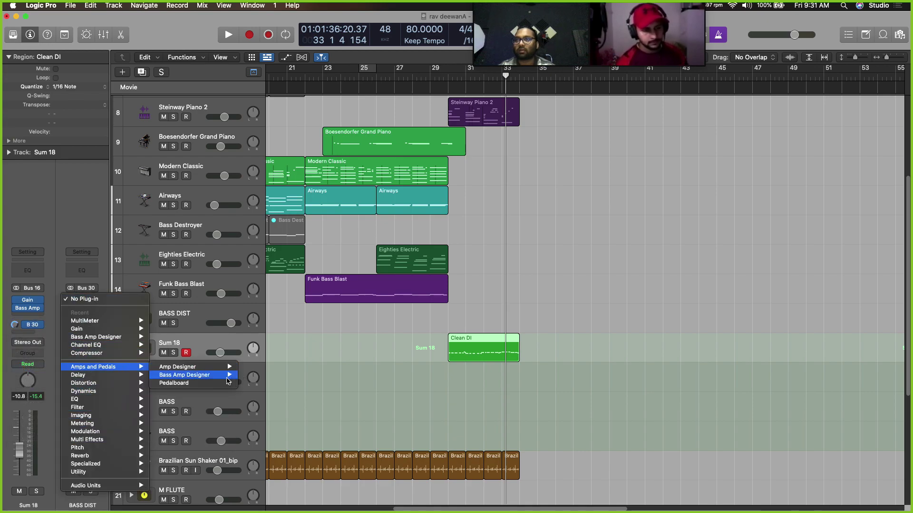
mouse_move(204, 383)
left_click(257, 384)
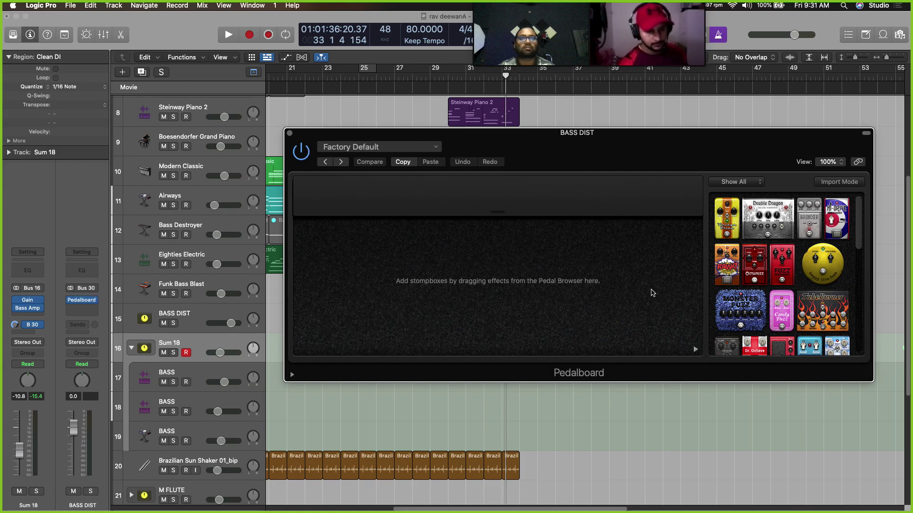
left_click_drag(823, 266, 438, 336)
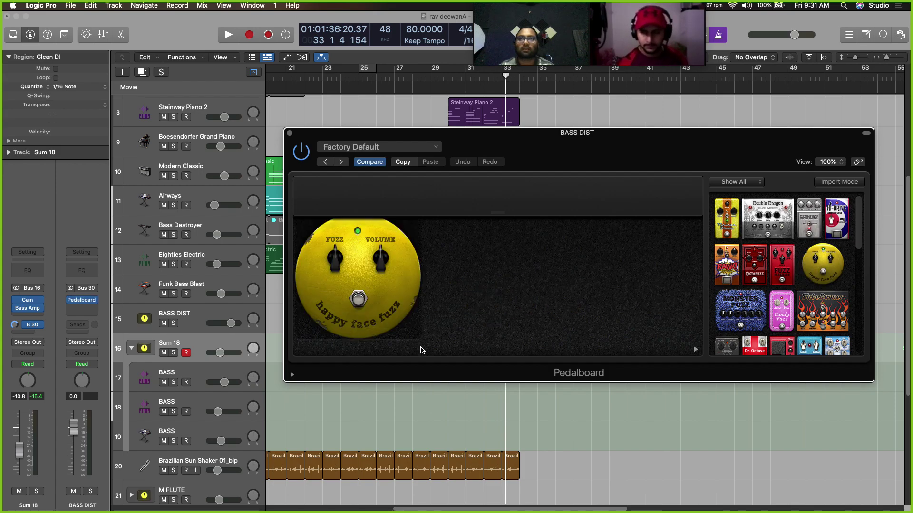
Play the section and lower the BASS DIST channel volume to -8.6 dB
key("space")
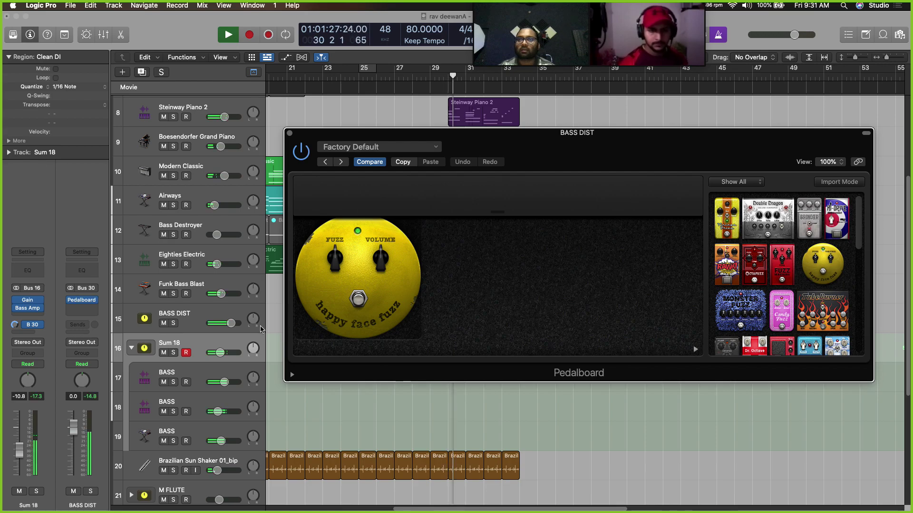
left_click(210, 319)
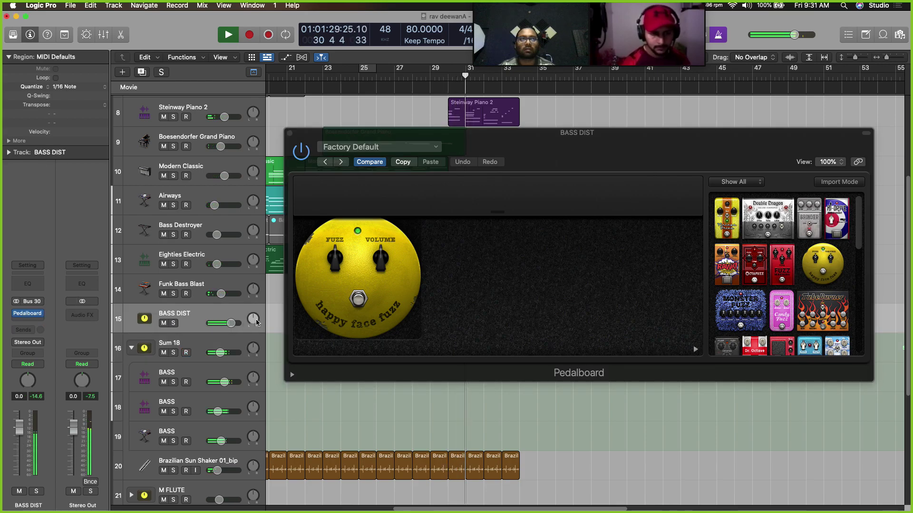
left_click_drag(13, 457, 19, 468)
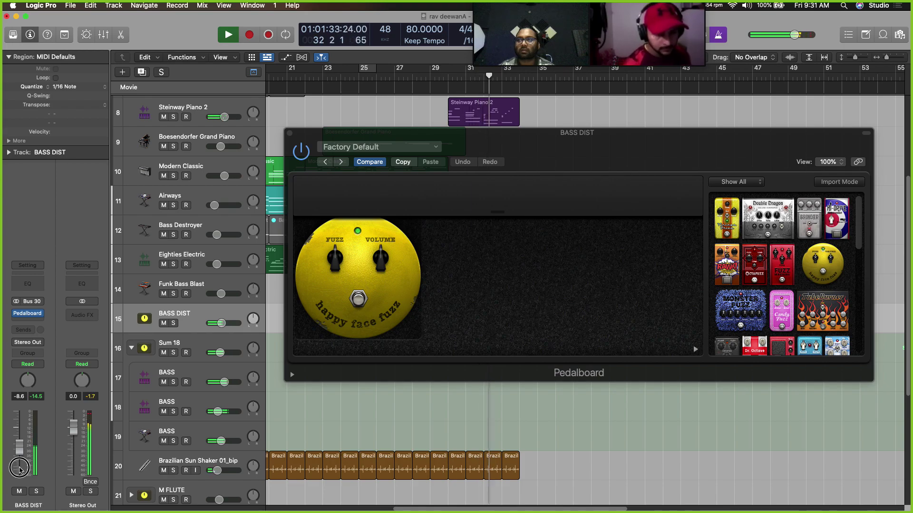
Insert a Channel EQ before the Pedalboard on BASS DIST and enable its low cut at 140 Hz
left_click(27, 315)
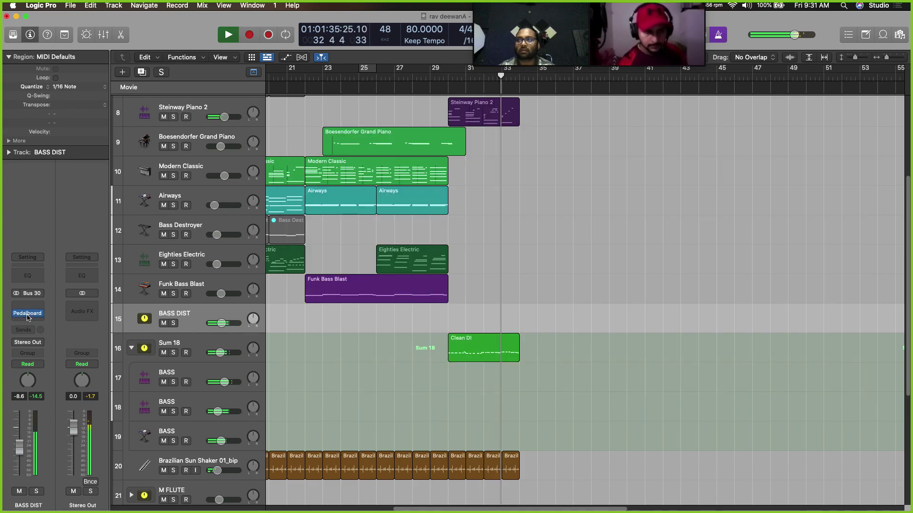
left_click(27, 275)
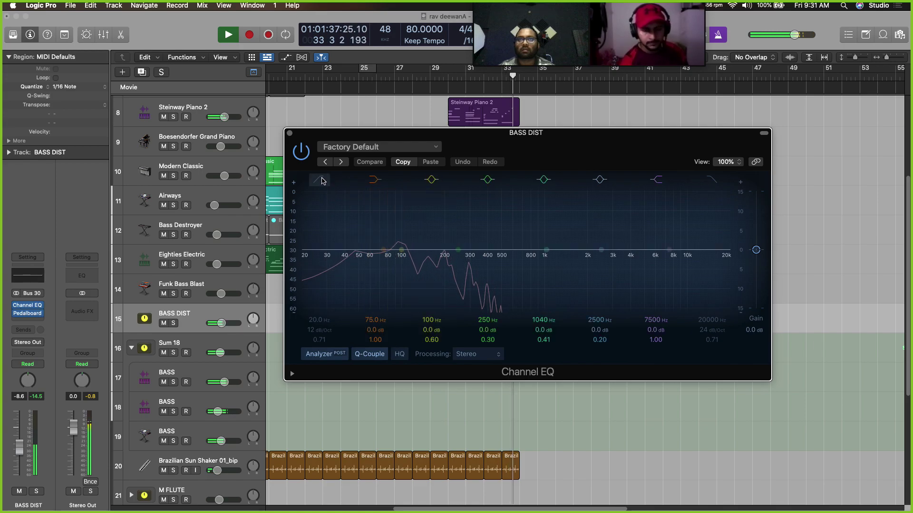
left_click(323, 181)
left_click_drag(336, 247, 438, 246)
key("space")
key("space")
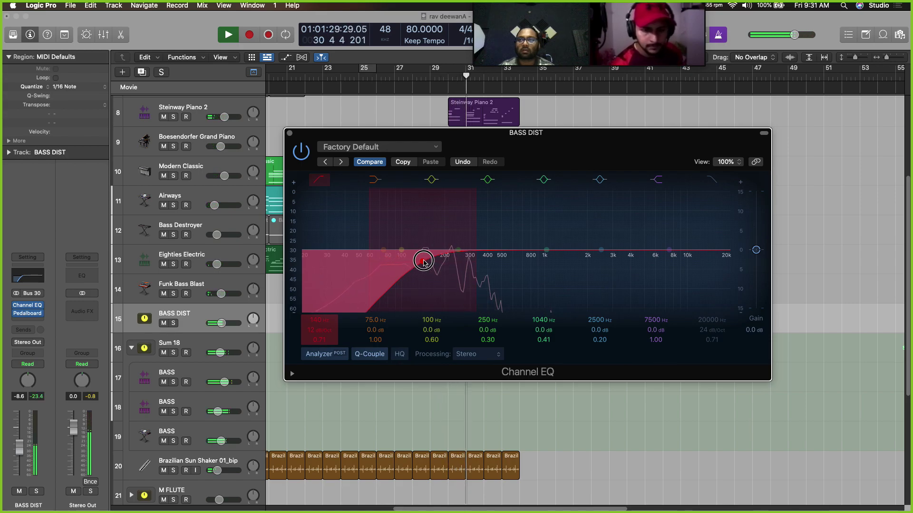
Lower the BASS DIST channel volume to -14.0 dB and replay the section
left_click_drag(18, 452, 19, 464)
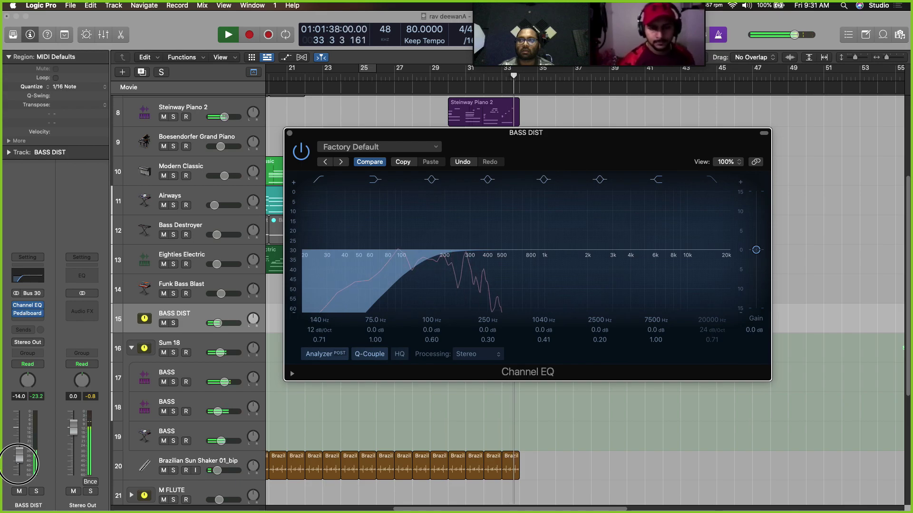
key("space")
key("space")
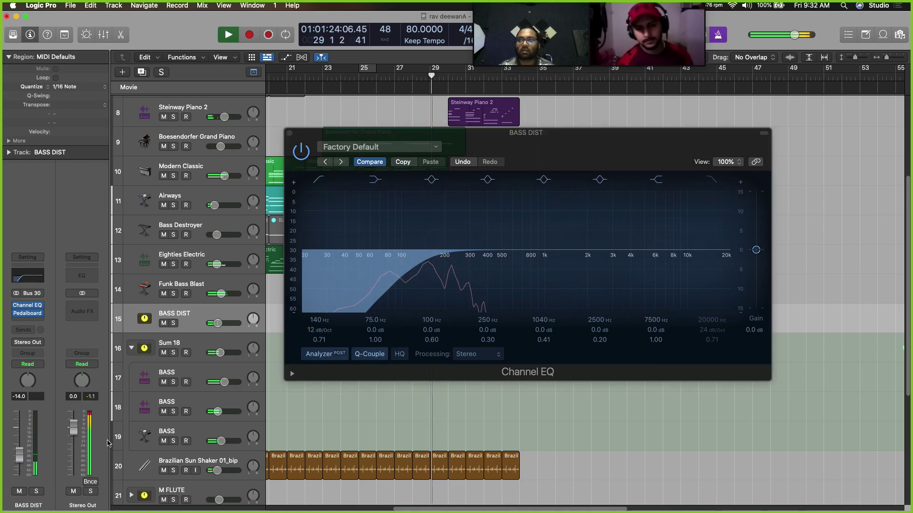
Collapse the Sum 18 stack, stop playback and rename the stack BASS
left_click(132, 348)
left_click(205, 347)
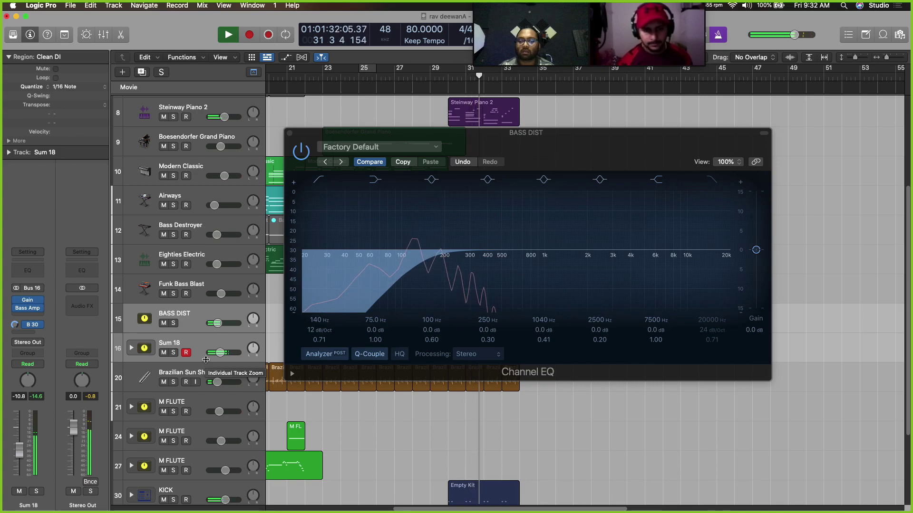
key("space")
left_click(200, 344)
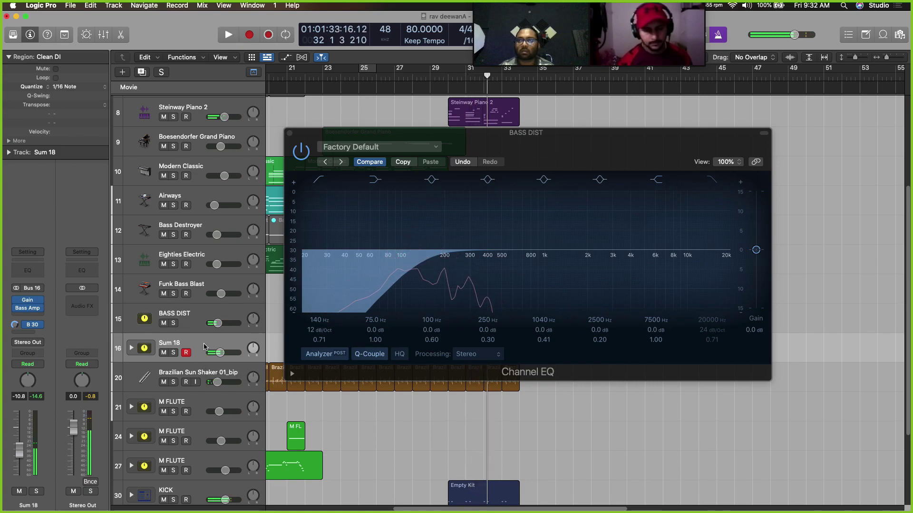
left_click(192, 321)
double_click(210, 343)
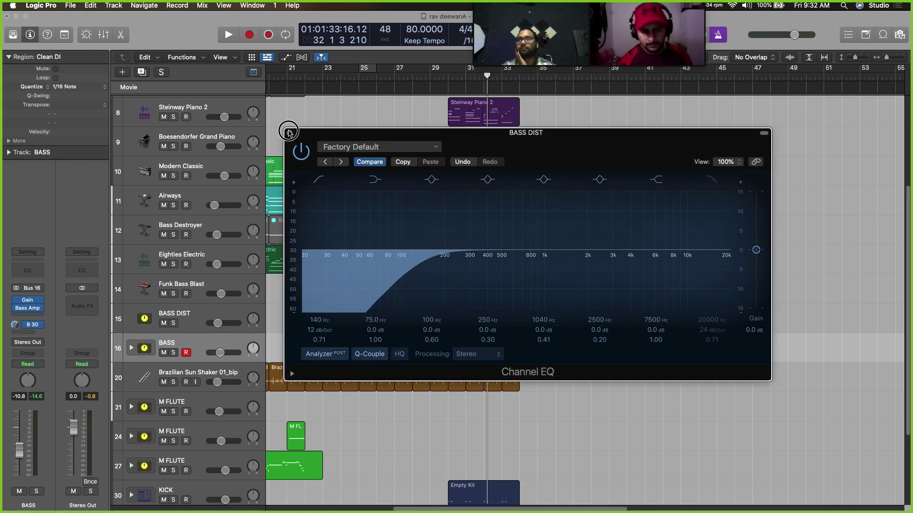
Close the Channel EQ and route the BASS DIST channel's output to Bus 31 in the mixer
left_click(288, 133)
left_click(207, 317)
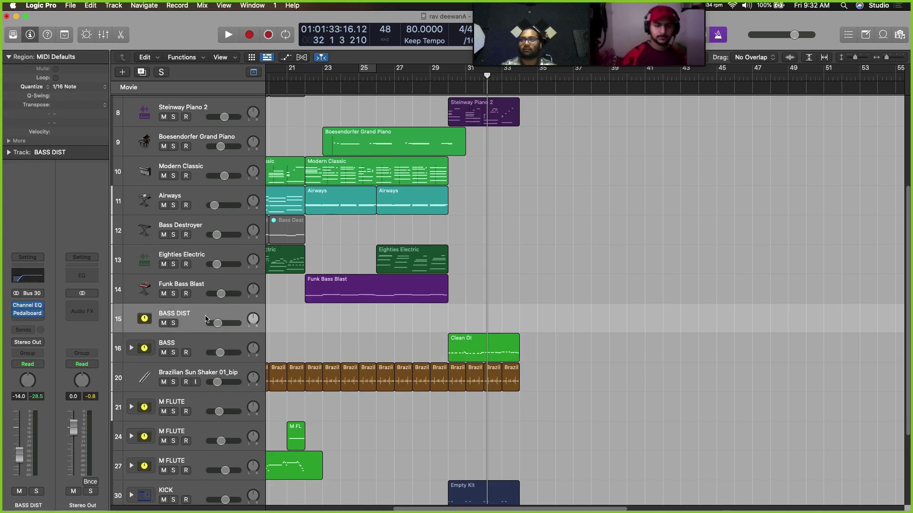
left_click(200, 348)
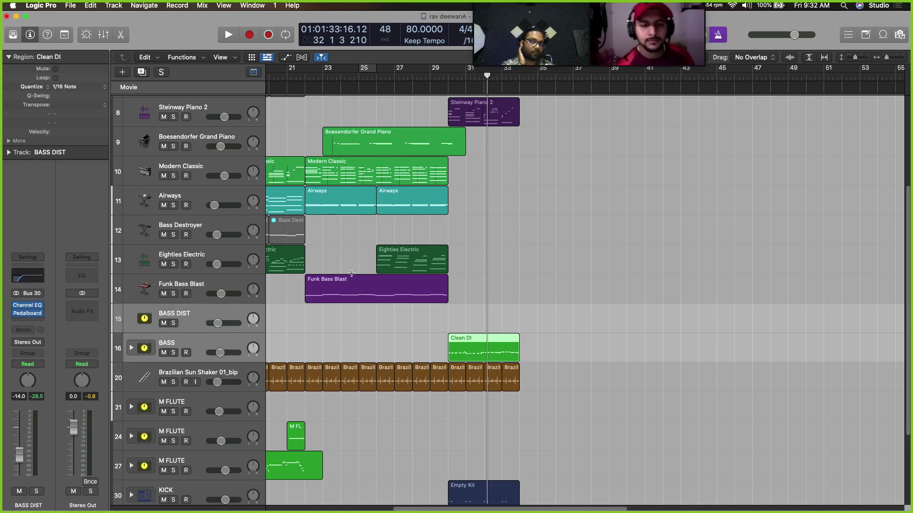
key("x")
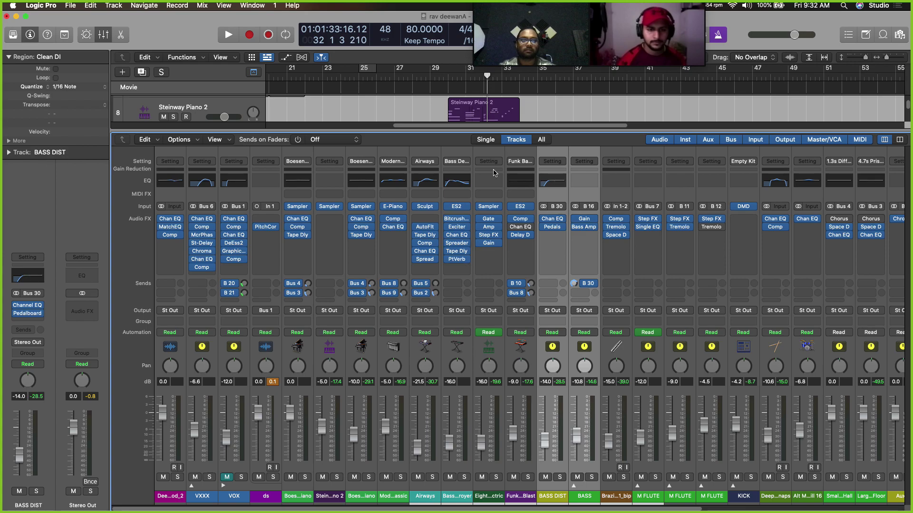
left_click(559, 311)
mouse_move(571, 345)
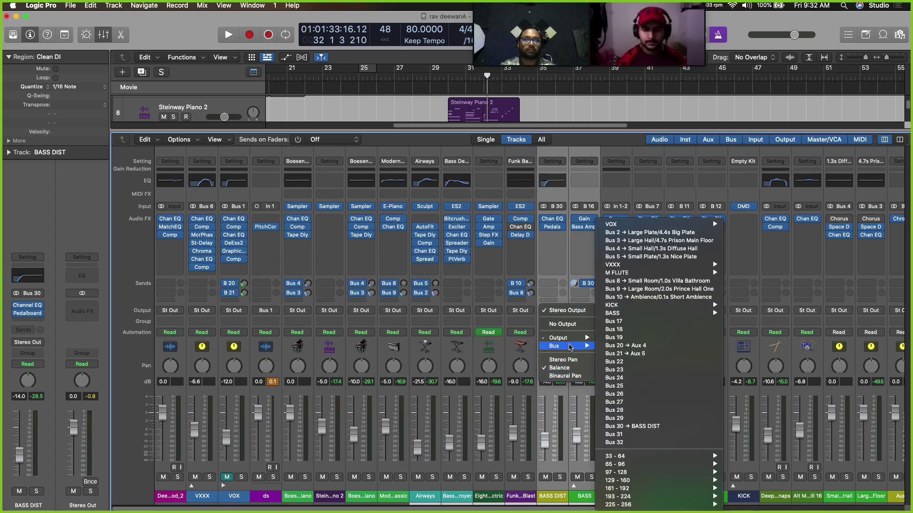
left_click(627, 434)
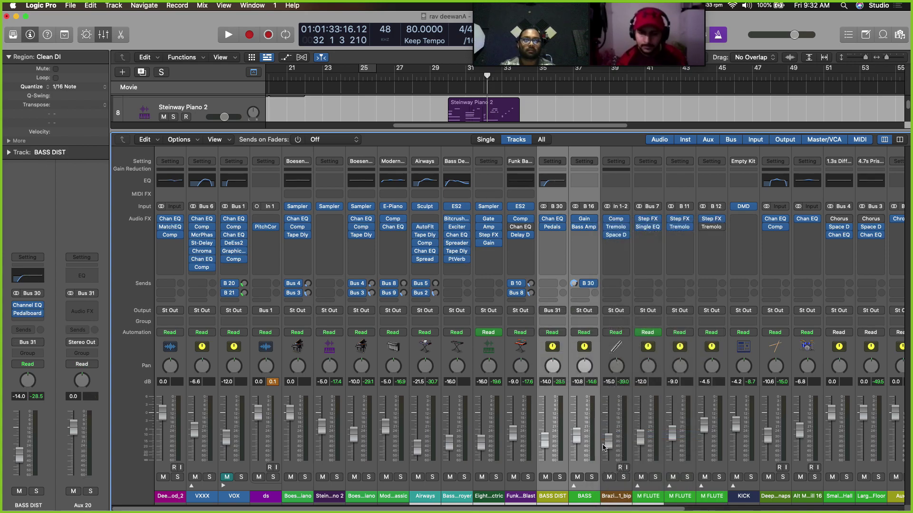
Rename the new Bus 31 aux channel BASS FULL and create a track for it
double_click(85, 505)
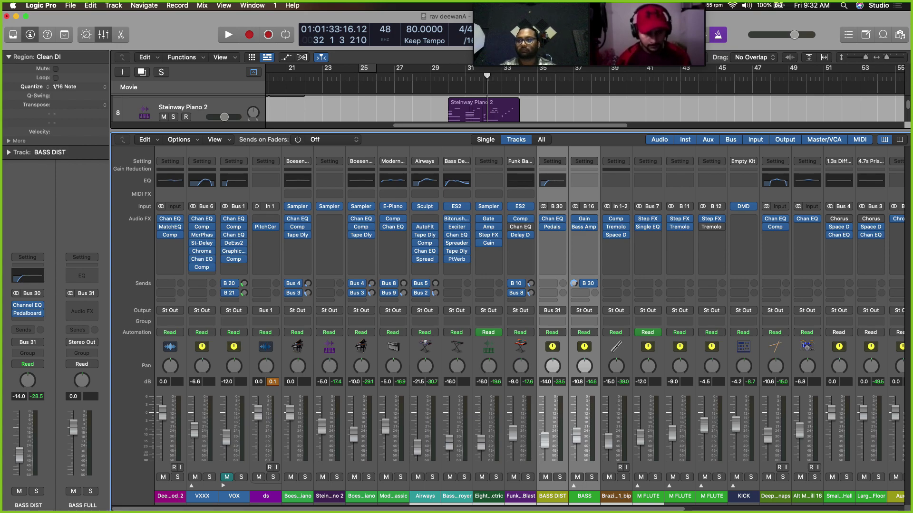
right_click(74, 499)
left_click(119, 477)
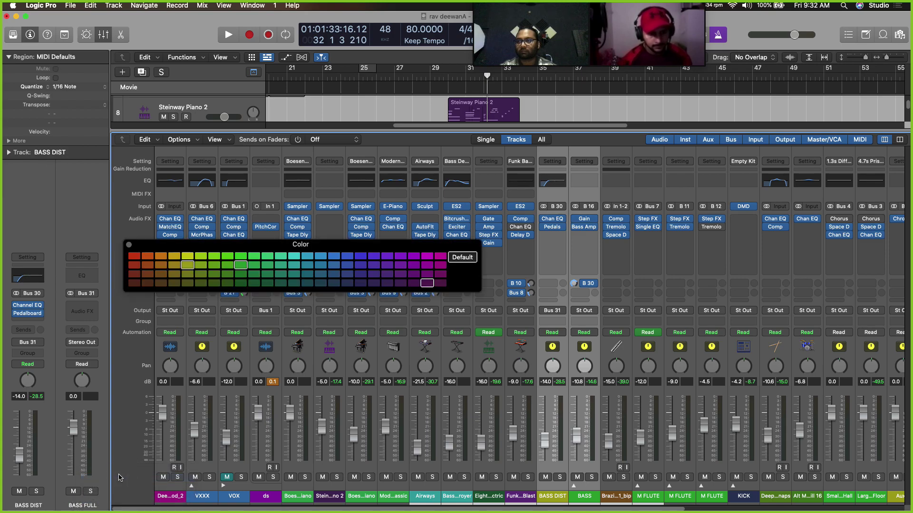
left_click(130, 246)
right_click(89, 505)
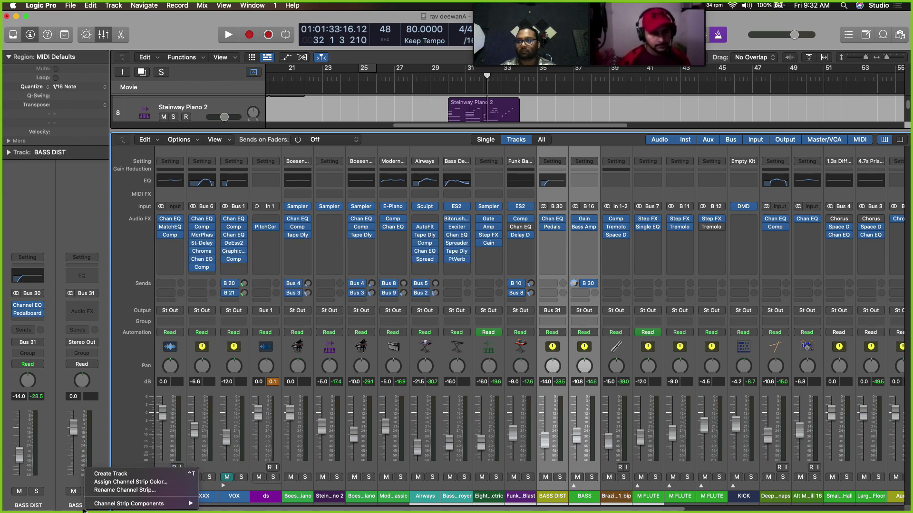
left_click(327, 478)
key("x")
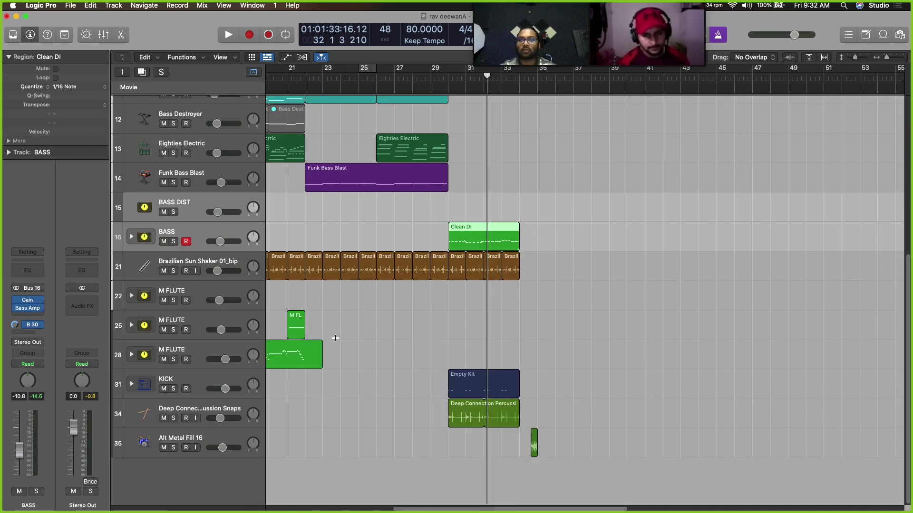
Expand the BASS stack and move the BASS FULL track out of it, directly above BASS DIST
scroll(336, 338, "up", 10)
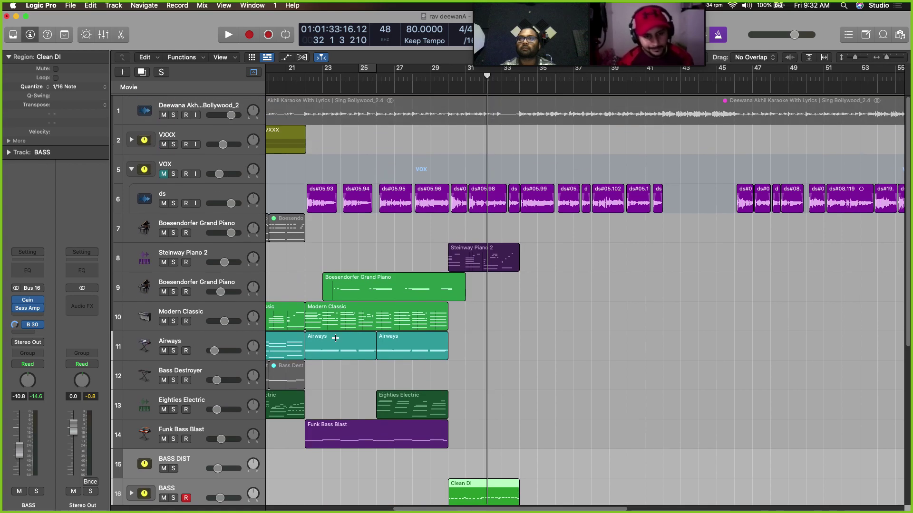
scroll(335, 338, "down", 9)
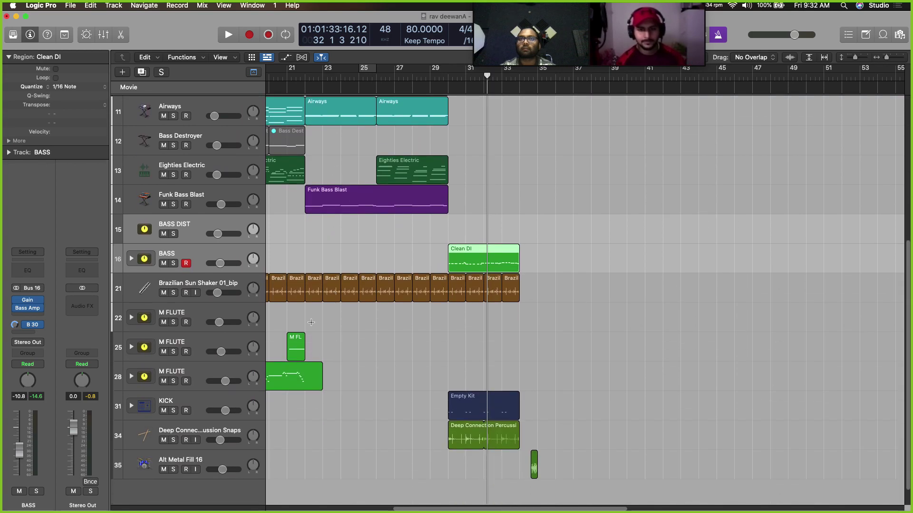
left_click(201, 231)
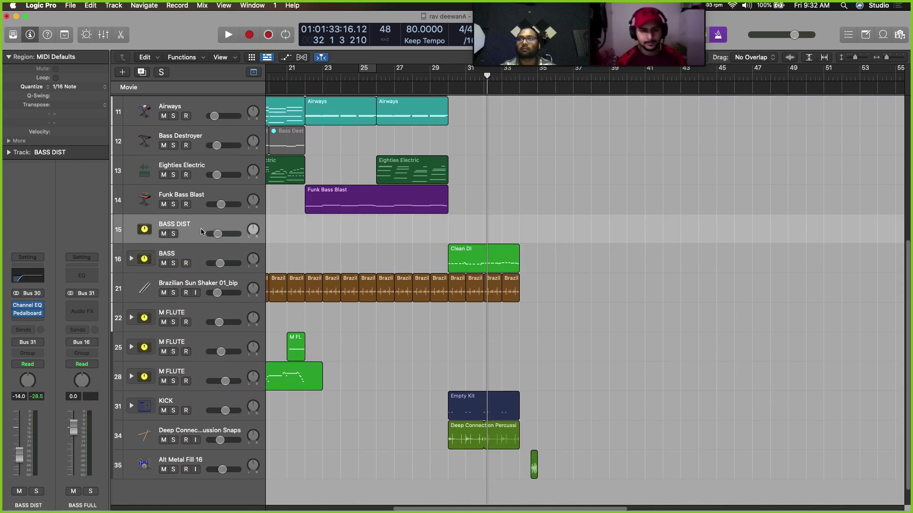
left_click(177, 255)
left_click(131, 259)
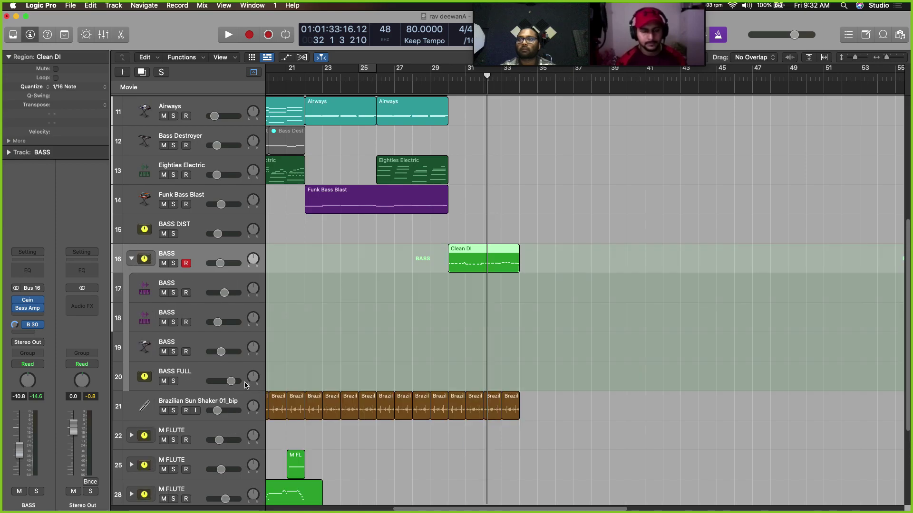
left_click_drag(214, 372, 198, 232)
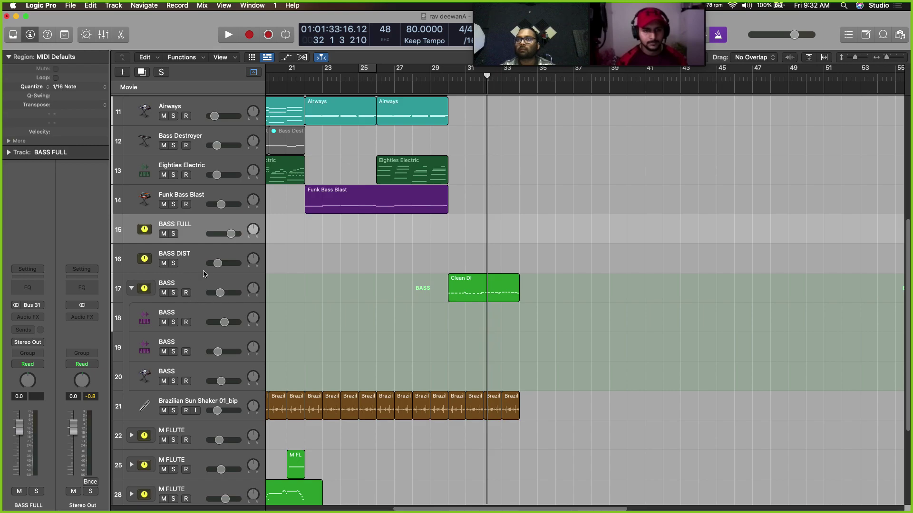
Route the BASS stack's output to Bus 31 (BASS FULL)
left_click(204, 286)
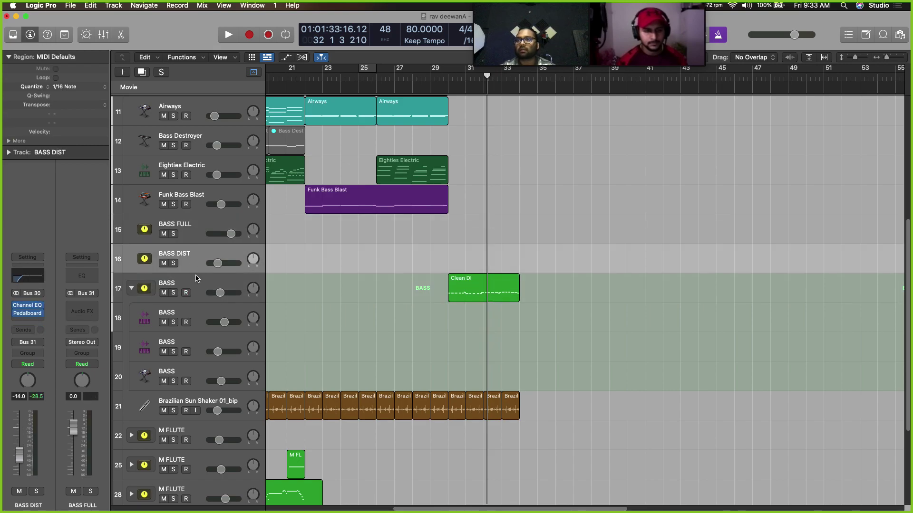
left_click(196, 284)
left_click(36, 344)
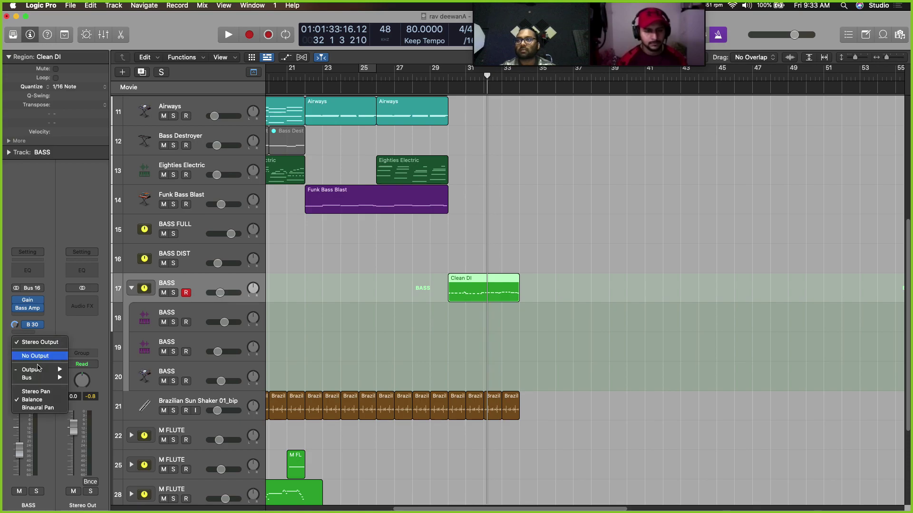
mouse_move(60, 372)
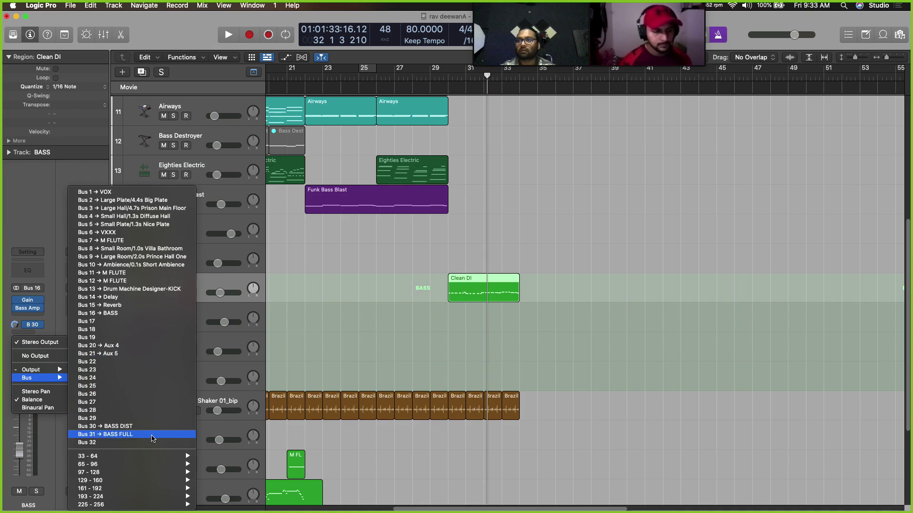
left_click(151, 435)
Check the routing of the three BASS layers and the BASS FULL channel, and collapse the BASS stack
left_click(204, 316)
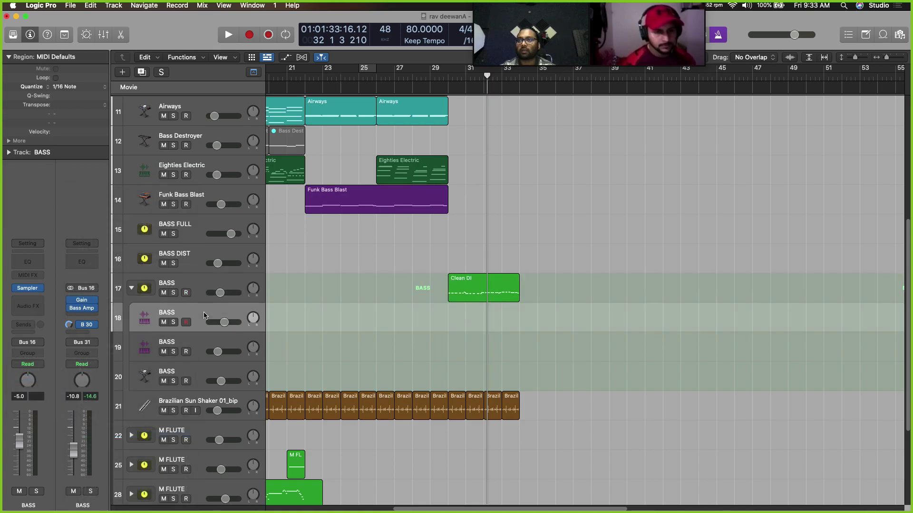
left_click(204, 343)
left_click(201, 372)
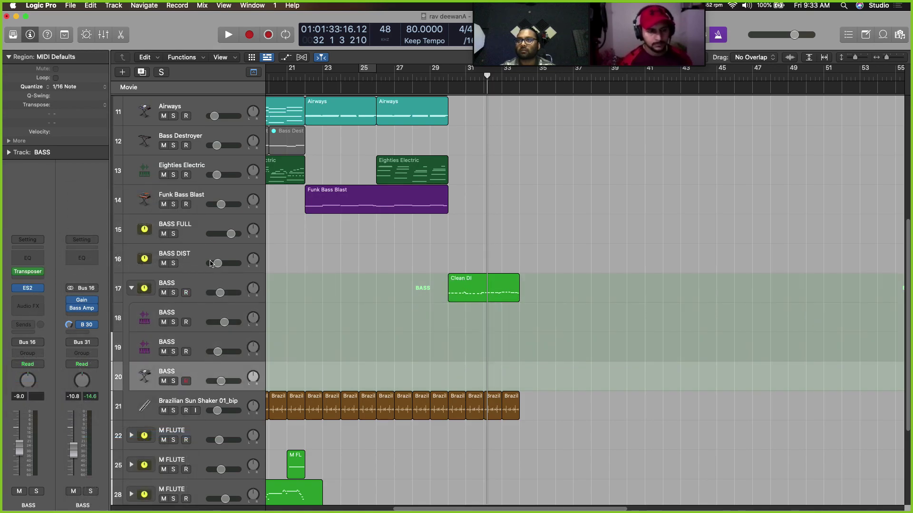
left_click(201, 286)
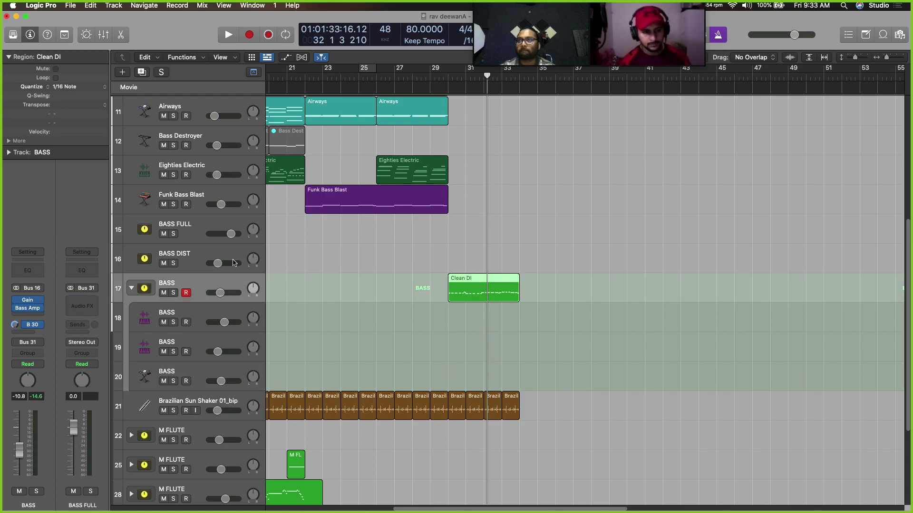
left_click(194, 226)
left_click(130, 288)
left_click(220, 247)
left_click(456, 232)
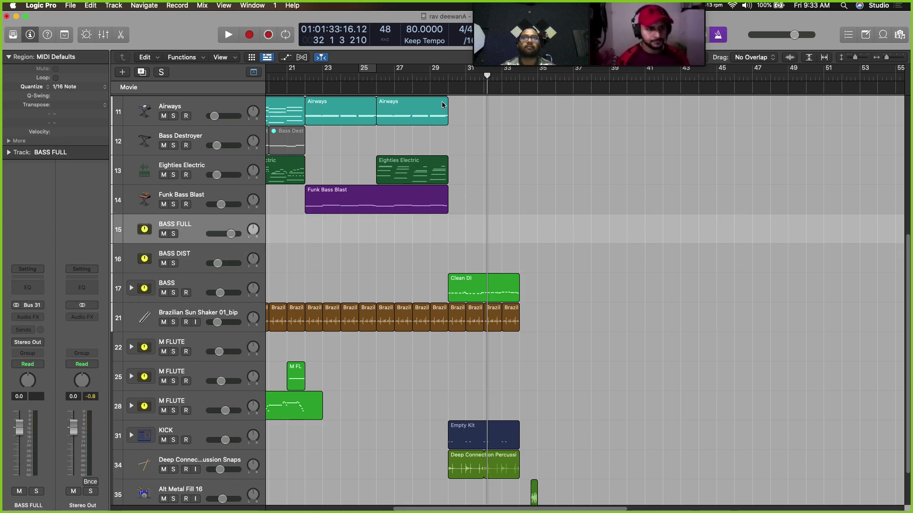
Play the section from bar 30 and lower the BASS FULL channel volume to -1.9 dB
left_click(449, 76)
key("space")
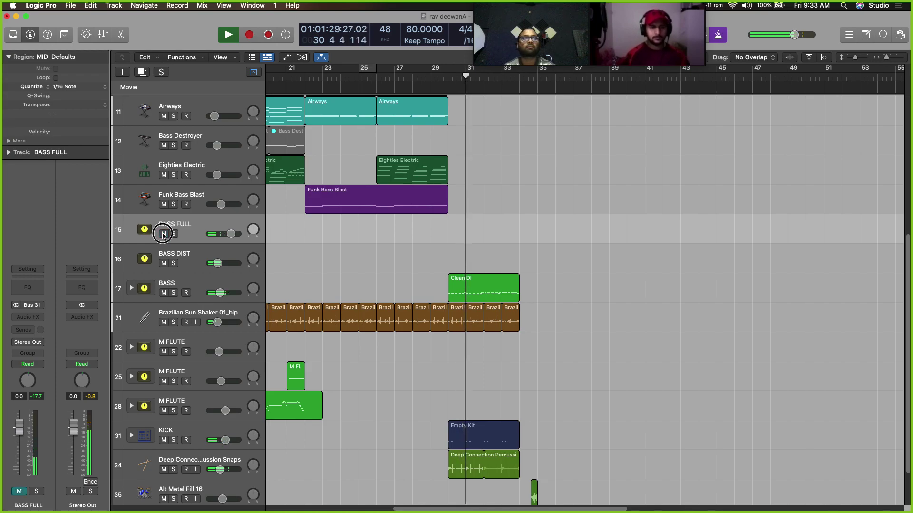
left_click_drag(19, 429, 19, 443)
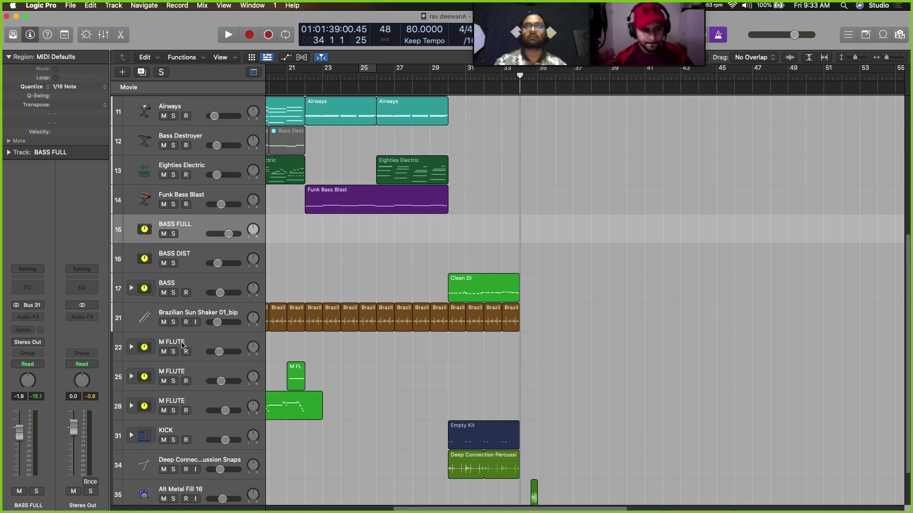
Play the arrangement from around bar 28 into the bass section with the metronome turned off
double_click(412, 86)
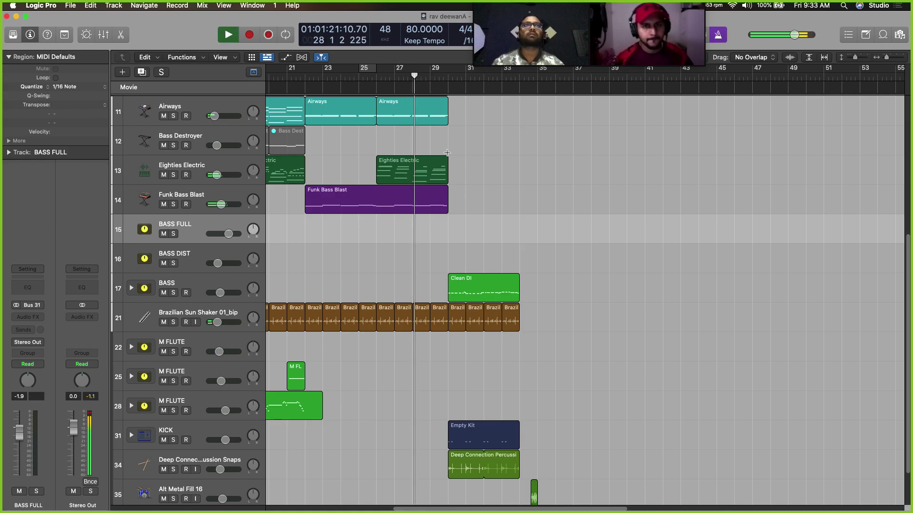
key("k")
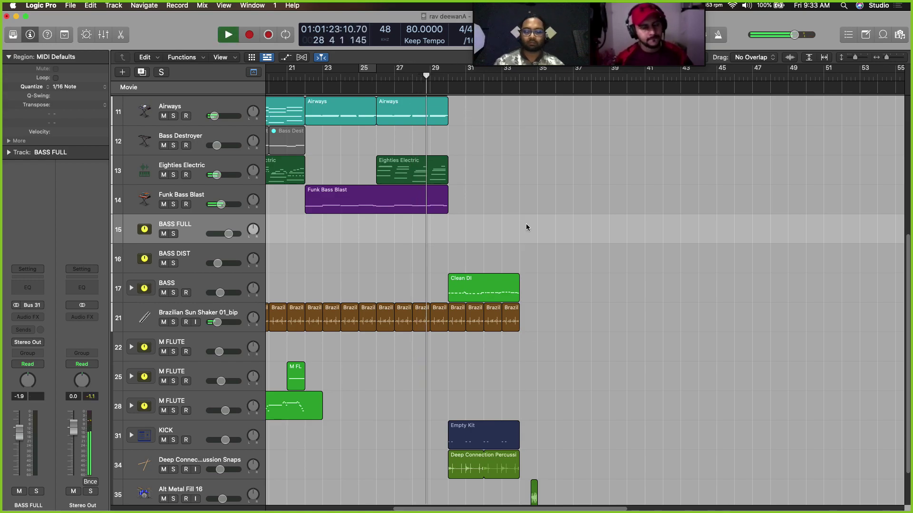
key("super+Up")
key("super+Up")
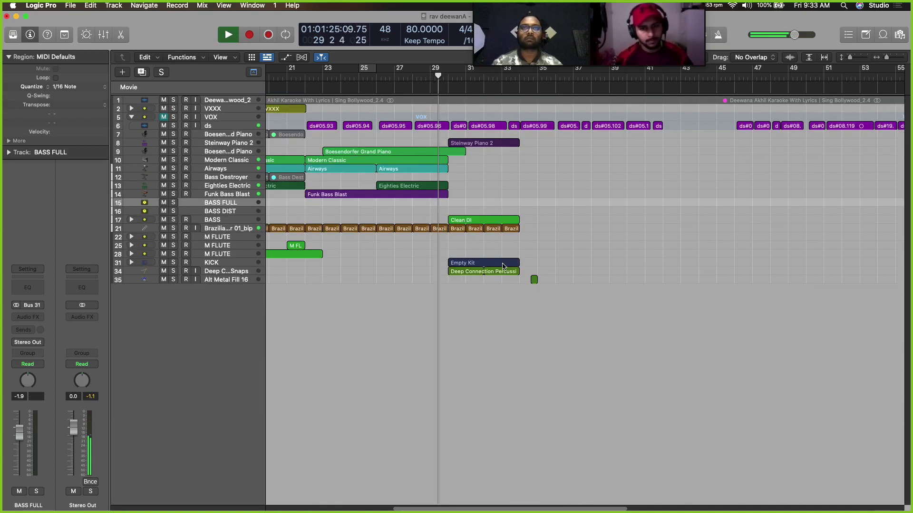
key("super+Down")
key("super+Down")
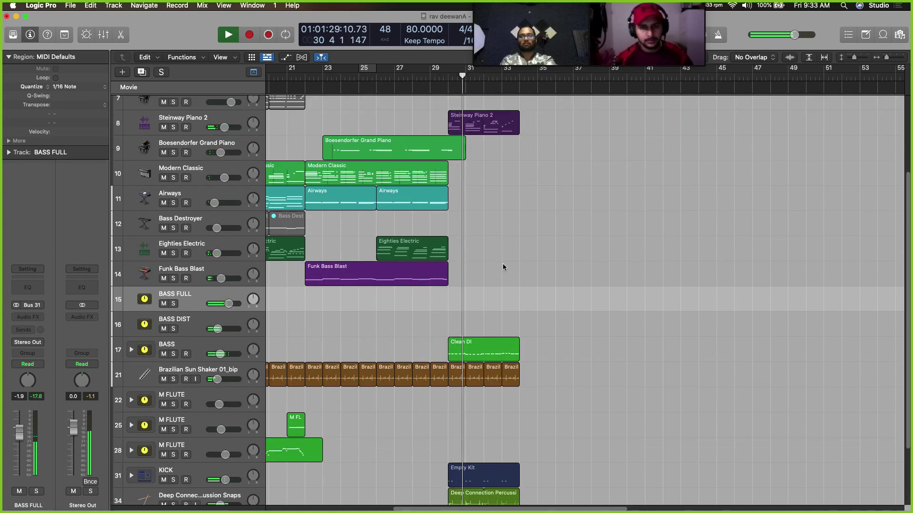
Select the Airways track and play from bar 29 with the metronome on and the Score editor open
key("space")
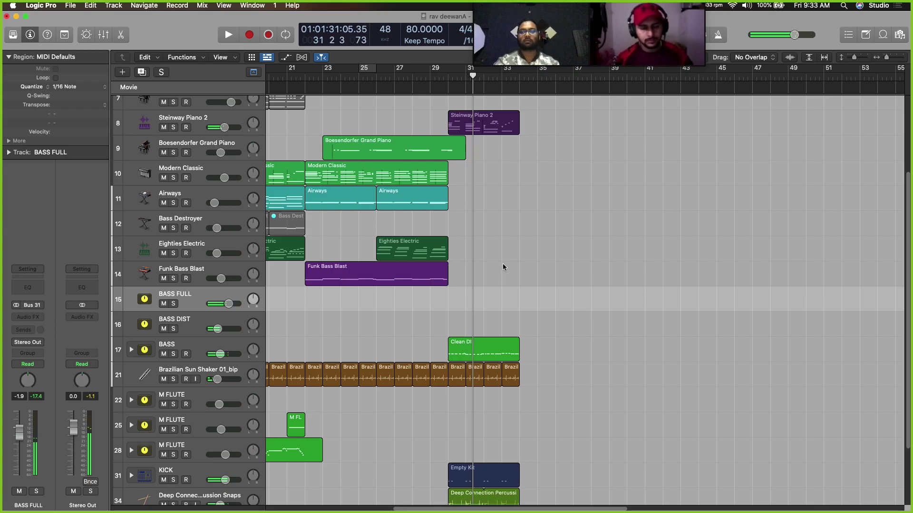
left_click(207, 199)
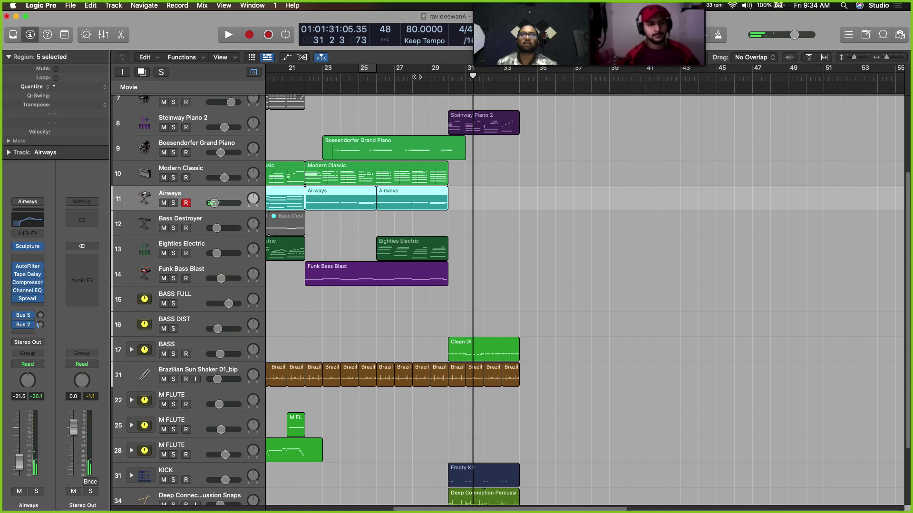
left_click(430, 76)
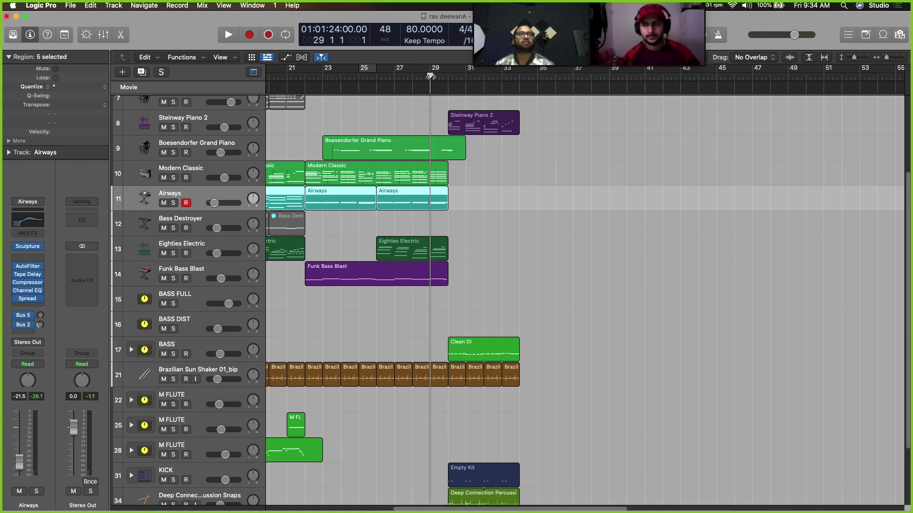
key("n")
key("space")
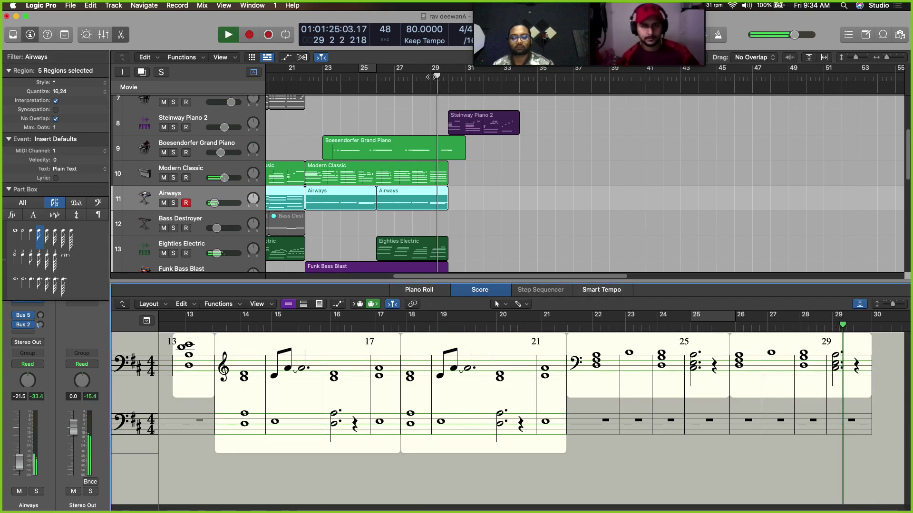
key("k")
key("space")
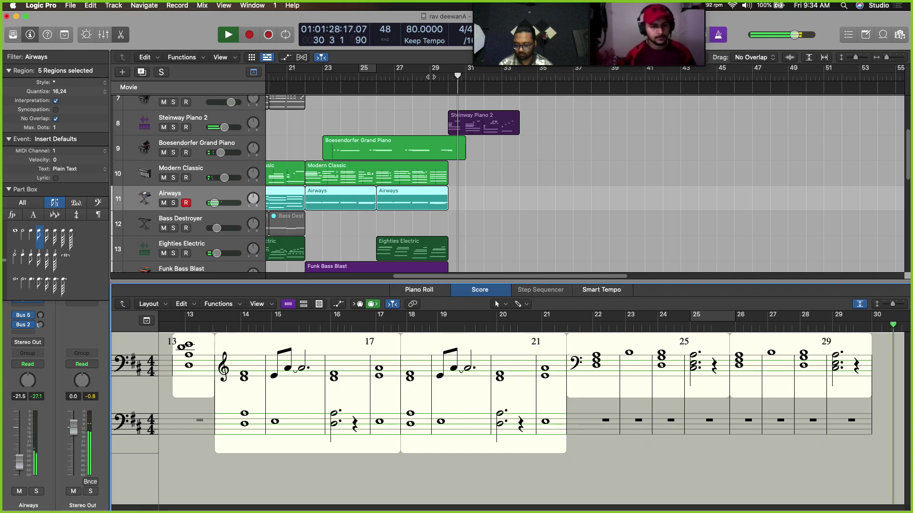
Record a new Airways part from bar 30 to bar 34, starting the count from bar 29
key("space")
key("space")
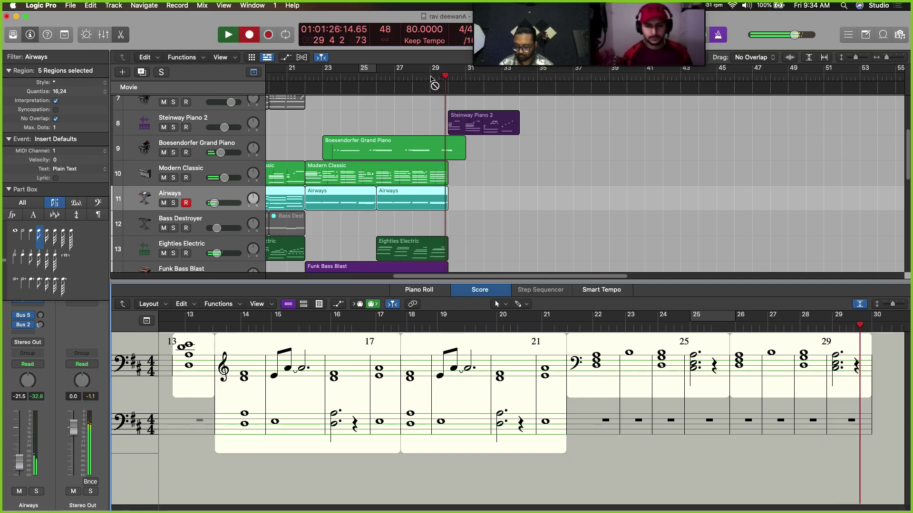
key("r")
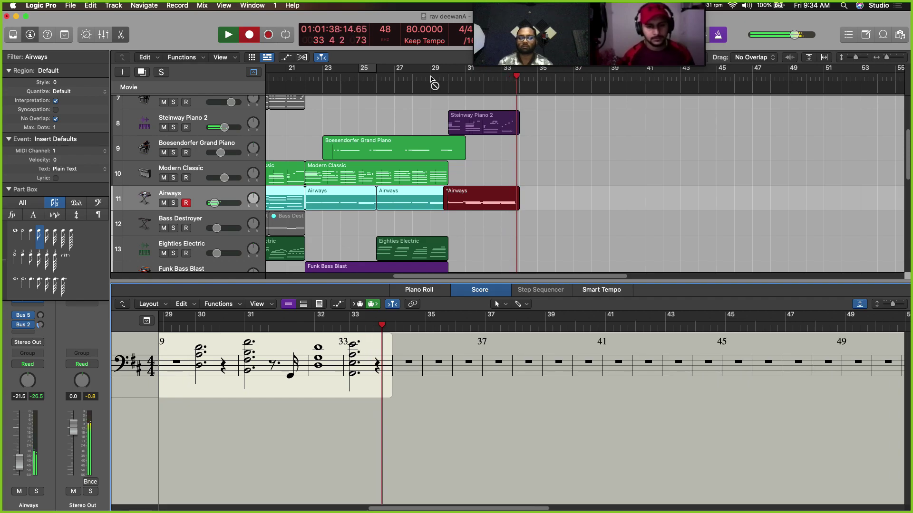
left_click(431, 77)
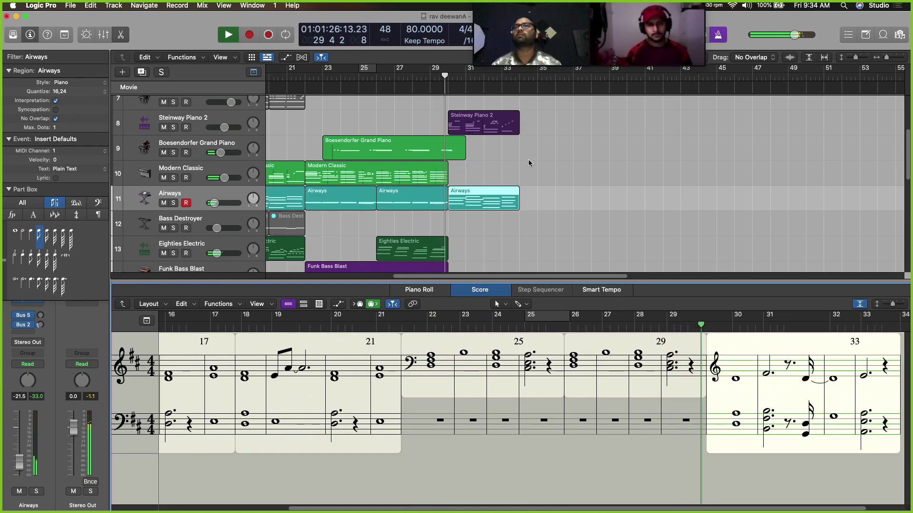
Quantize the new Airways region at bar 30 to 1/4 Note and play it through
left_click(509, 194)
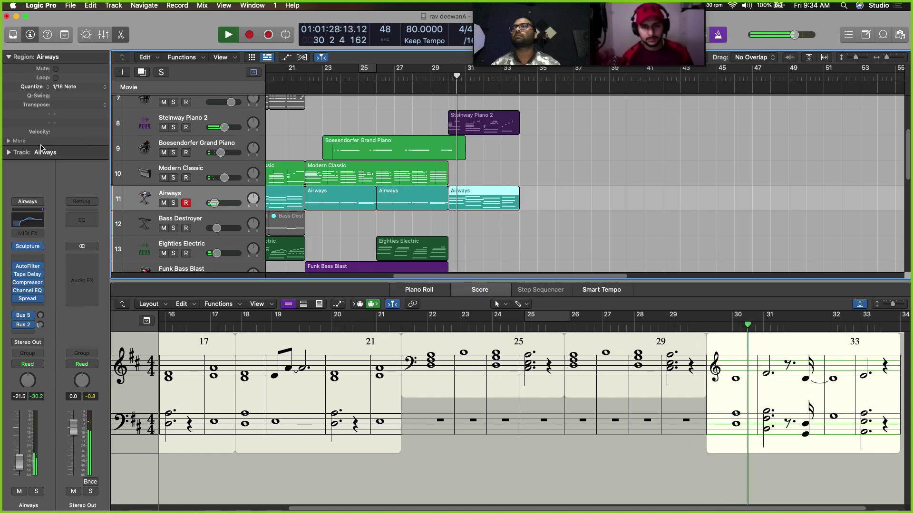
left_click(76, 86)
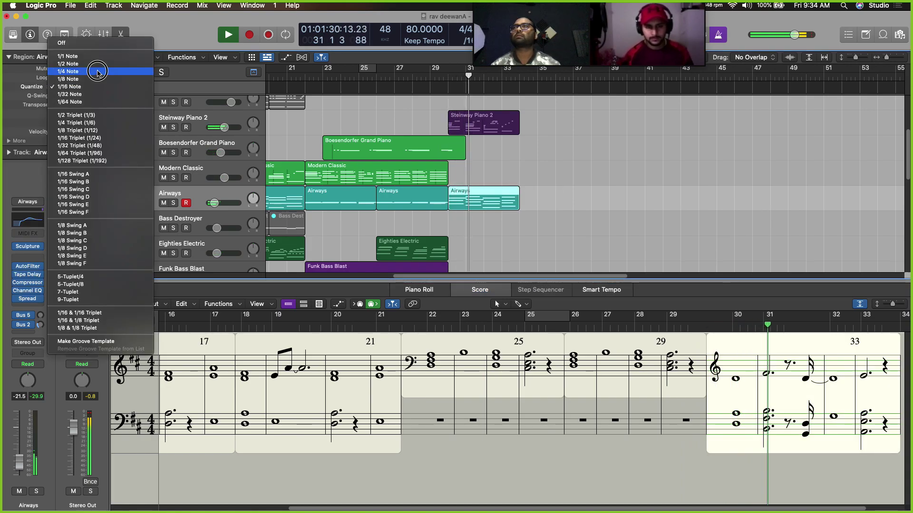
left_click(90, 69)
left_click(540, 199)
left_click(506, 199)
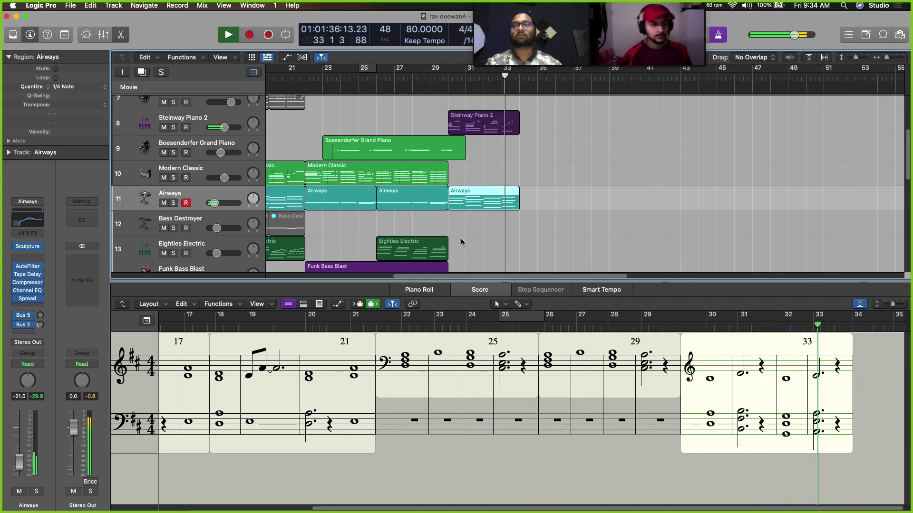
key("space")
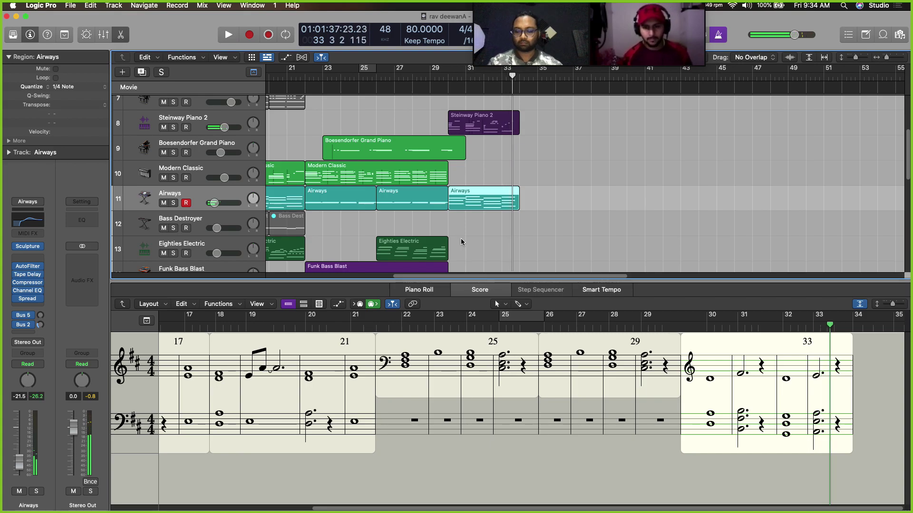
Close the Score editor and add a software instrument track named pads 22 below Airways
key("e")
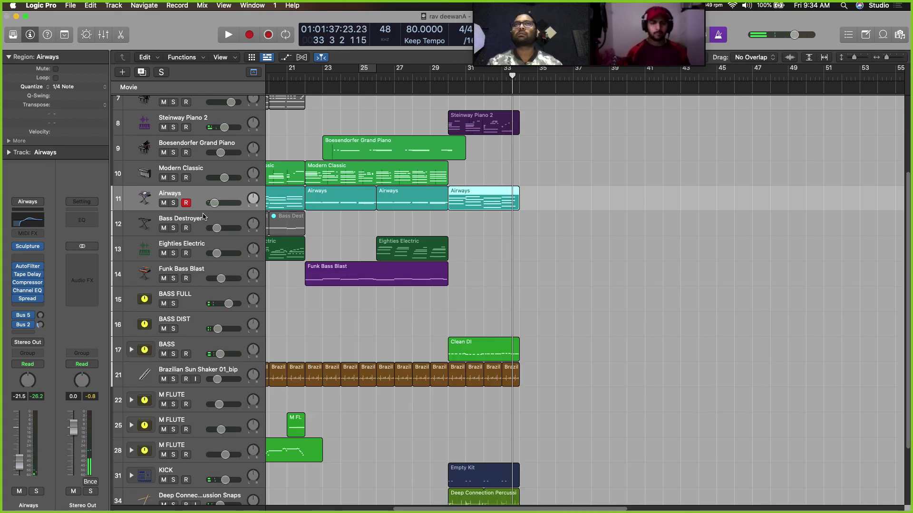
key("alt+super+n")
left_click(609, 160)
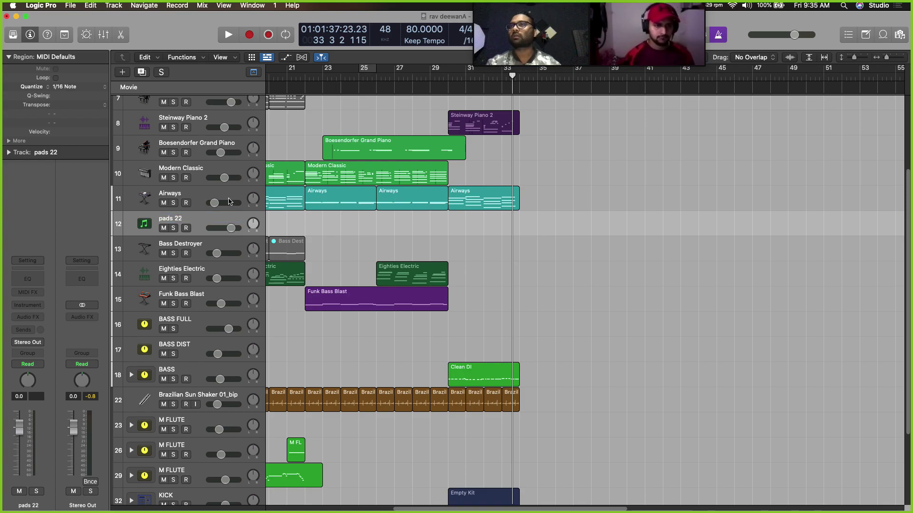
Load the stereo Sampler as the instrument of the pads 22 track
left_click(26, 292)
left_click(26, 292)
left_click(27, 305)
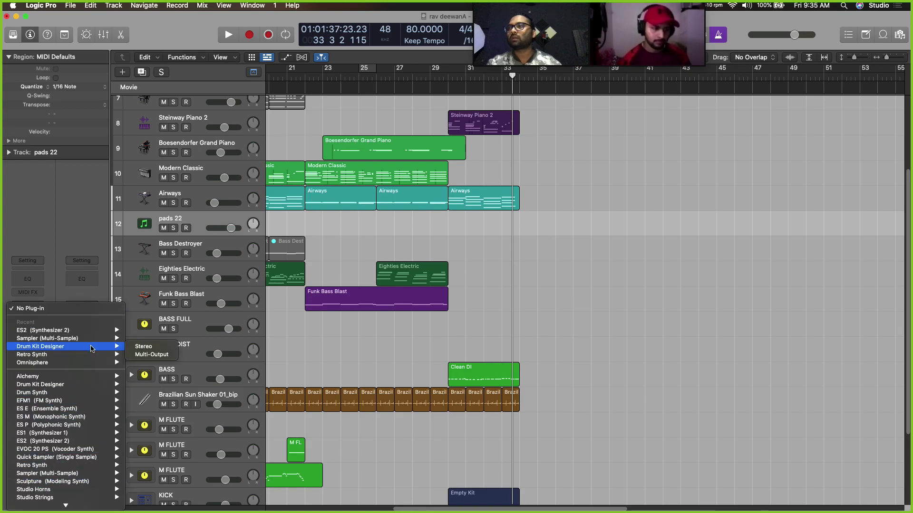
mouse_move(82, 338)
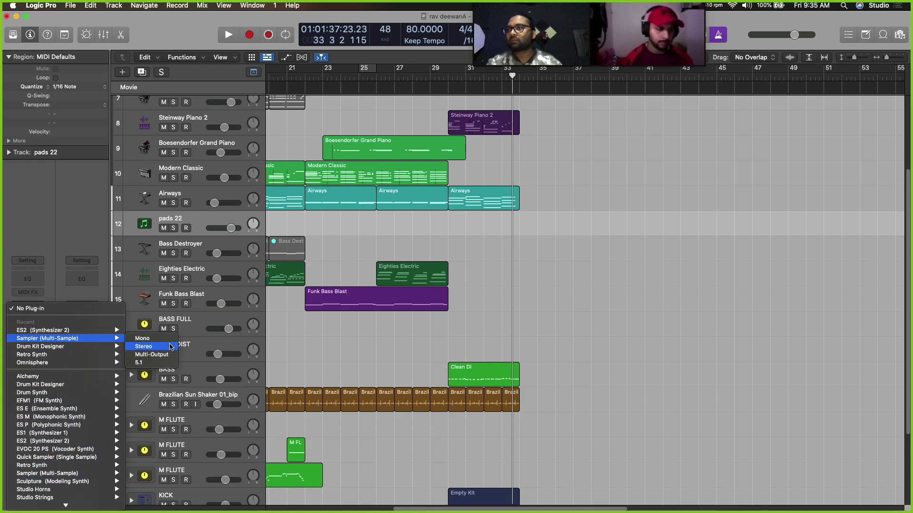
left_click(144, 346)
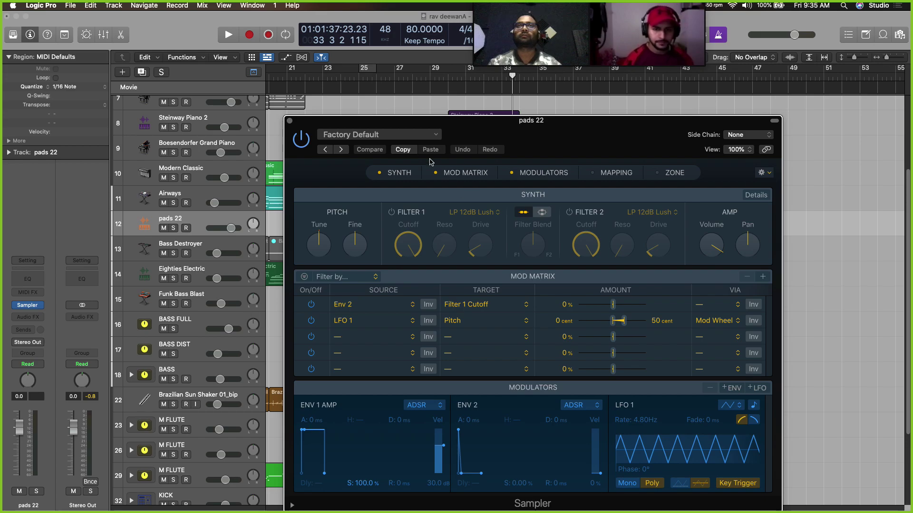
Load the factory synth pad preset Another Pad in the Sampler, then record-enable pads 22 and lower its volume to -10.0 dB
left_click(388, 137)
mouse_move(421, 347)
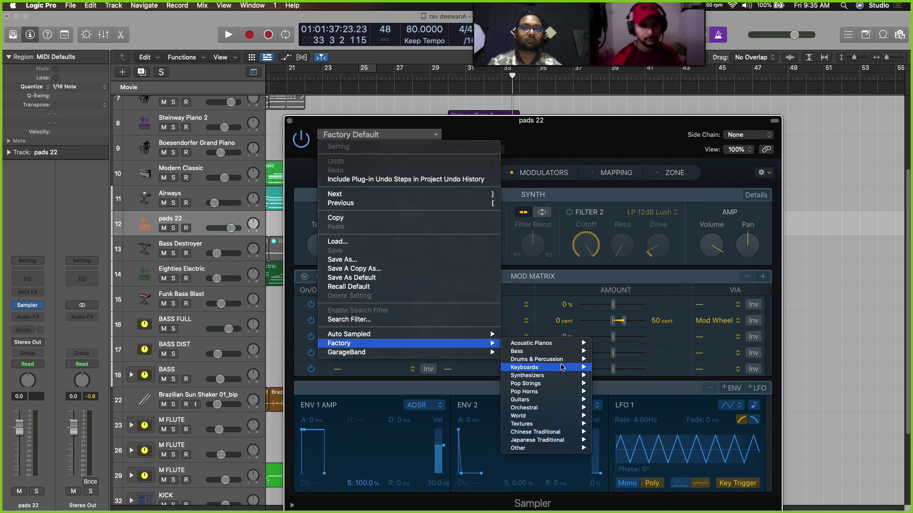
mouse_move(564, 370)
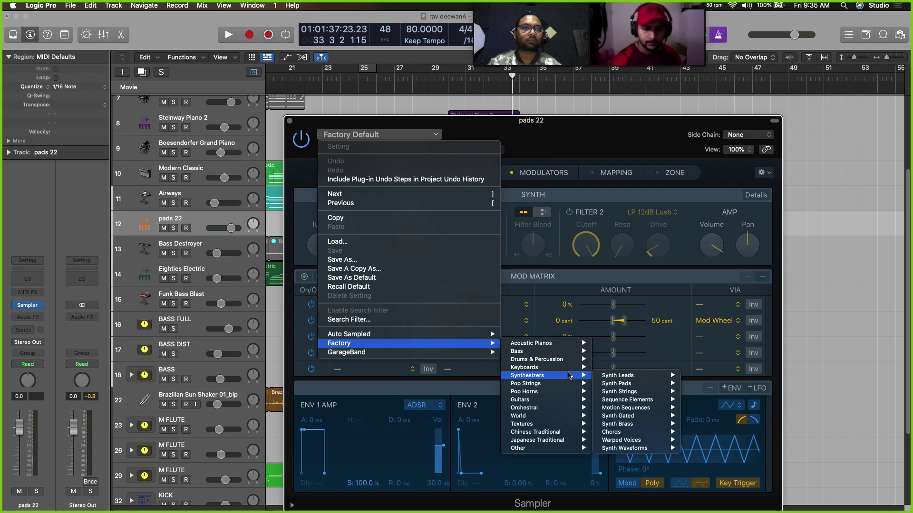
mouse_move(618, 383)
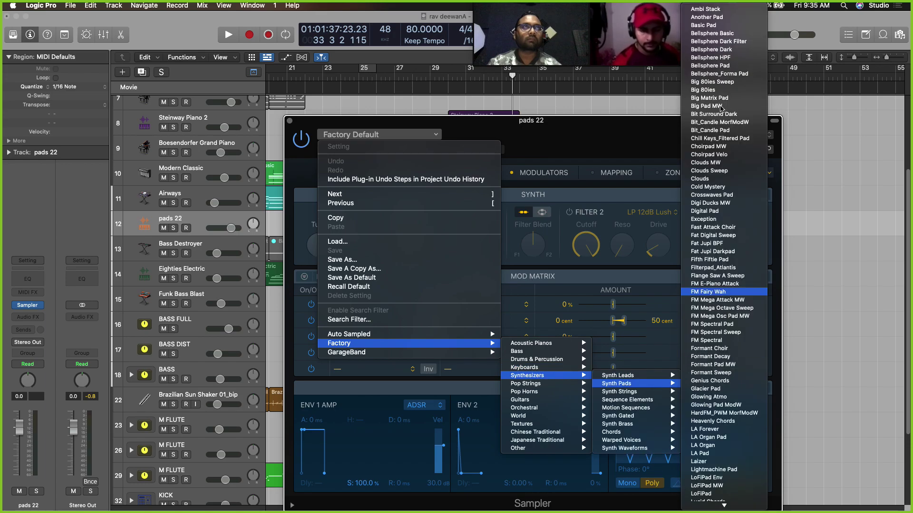
left_click(715, 17)
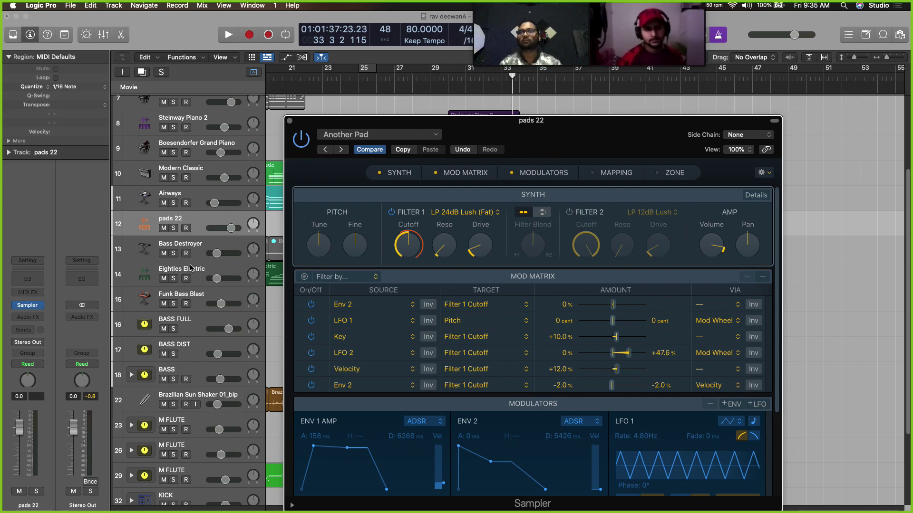
left_click(187, 230)
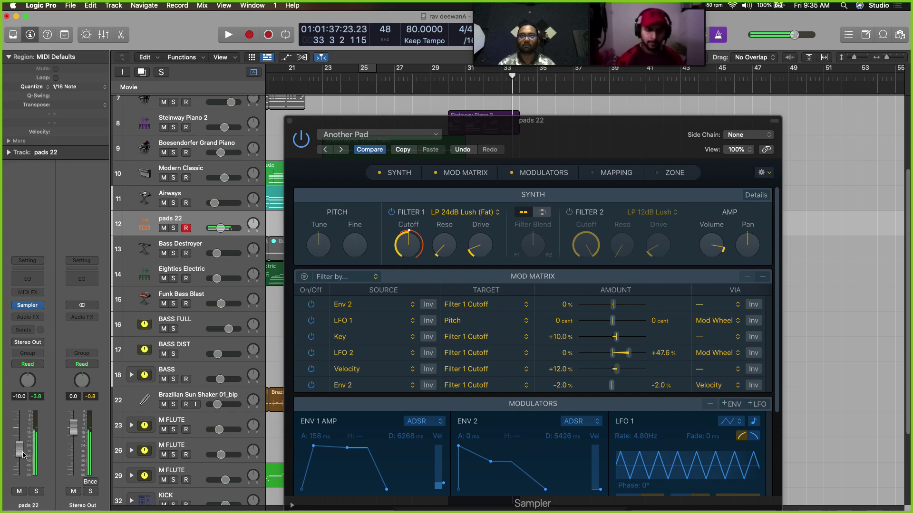
left_click(289, 123)
Mute the Airways region at bar 30 and capture a performance on pads 22 over bars 30 to 33
left_click(489, 197)
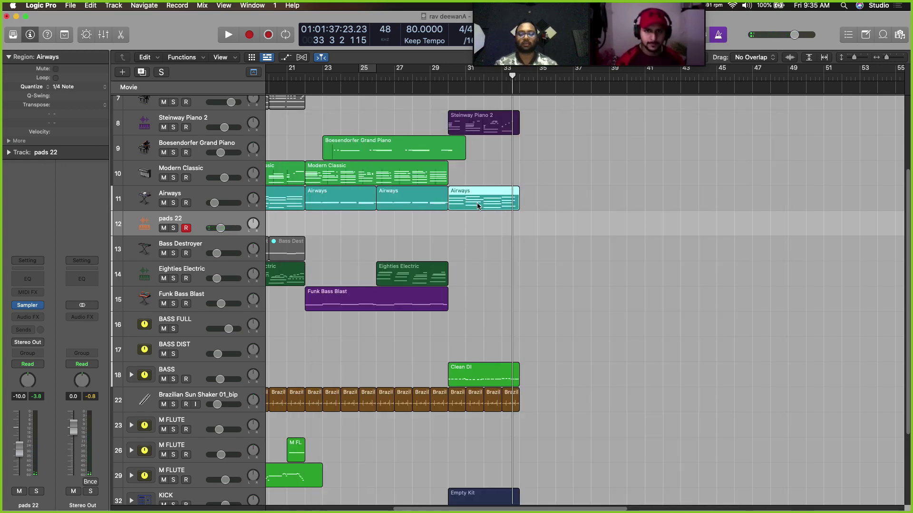
key("ctrl+m")
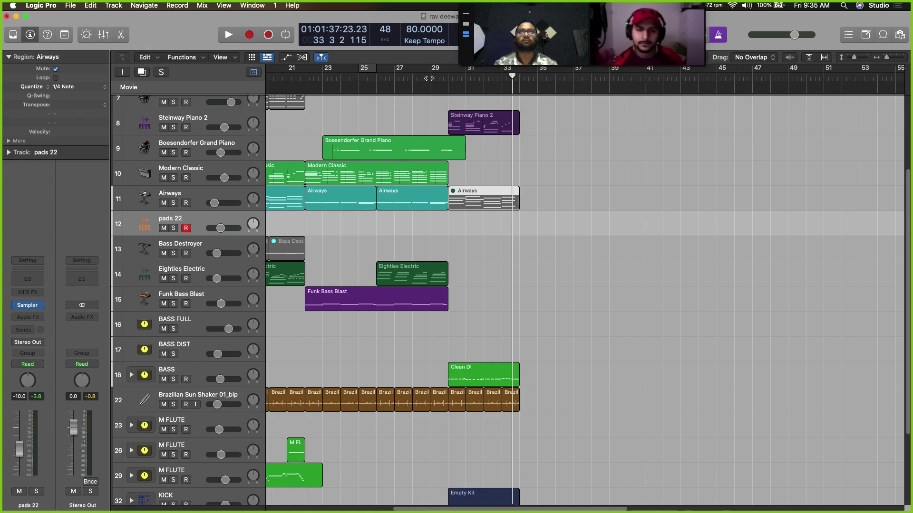
key("space")
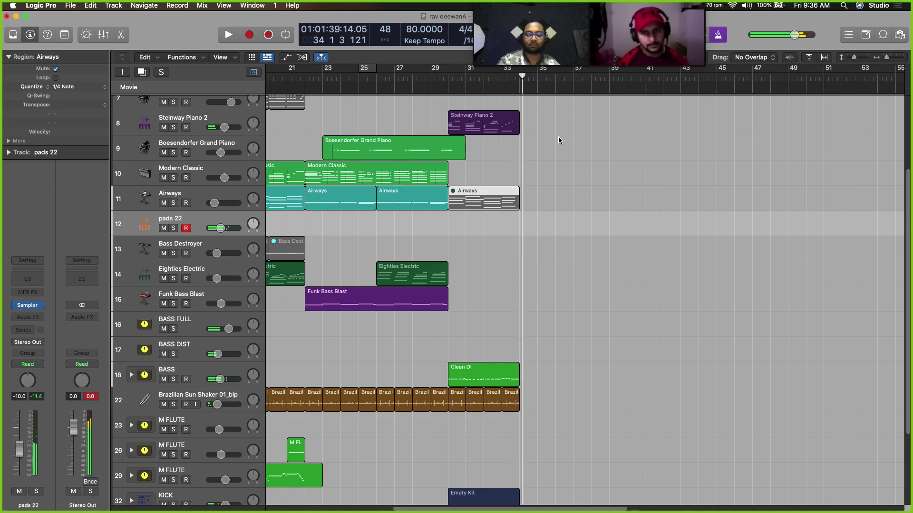
key("shift+r")
key("space")
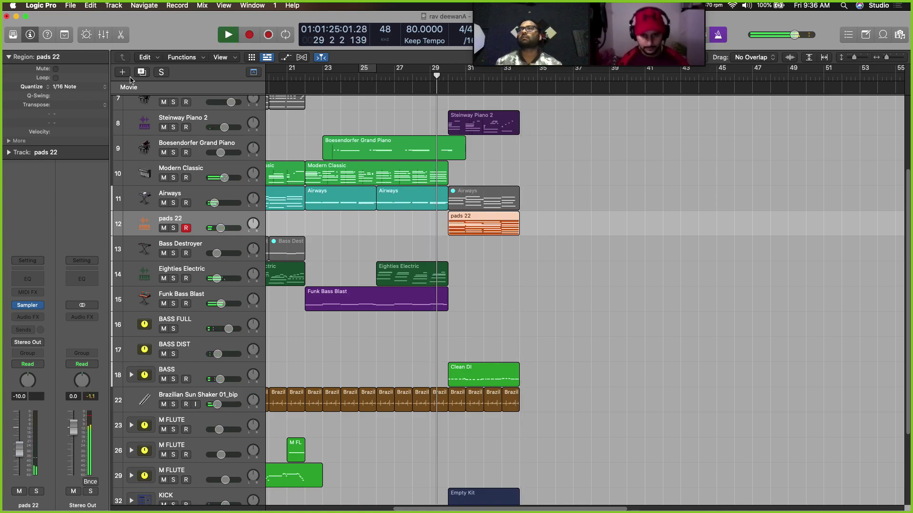
Quantize the pads 22 region to 1/4 Note and lower the track volume to -15.0 dB during playback
left_click(76, 87)
left_click(72, 70)
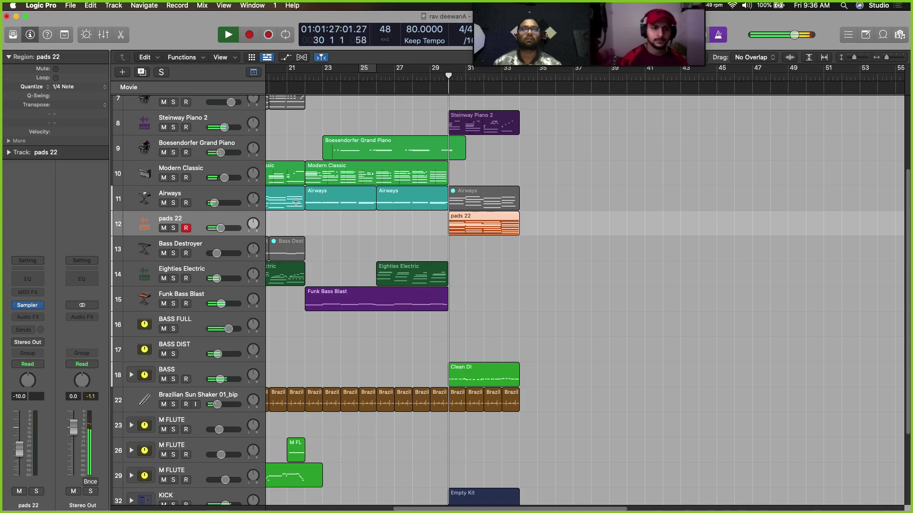
left_click_drag(18, 456, 20, 466)
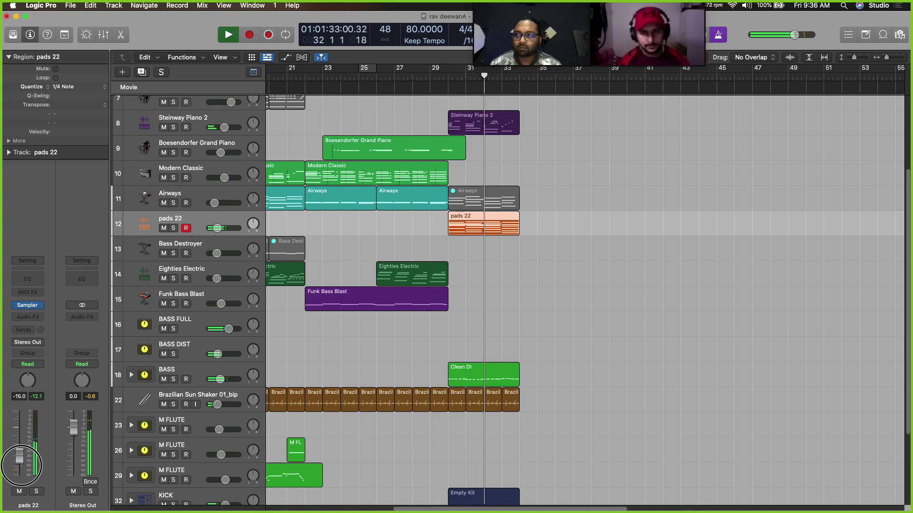
left_click_drag(22, 467, 22, 466)
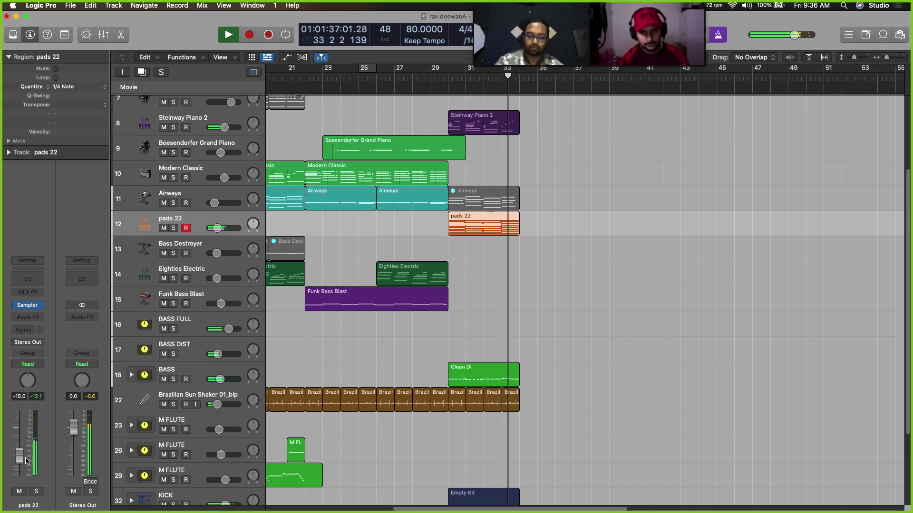
key("space")
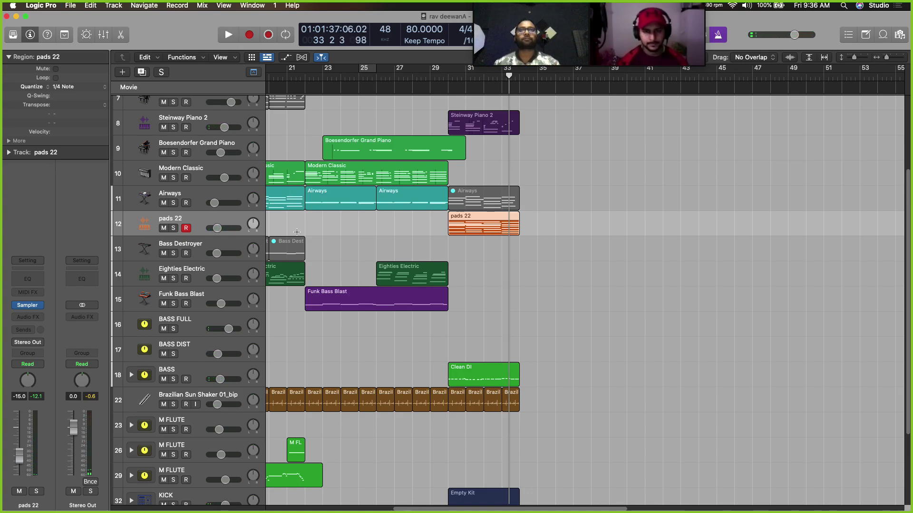
Search the Apple Loops library for kick
scroll(297, 232, "down", 5)
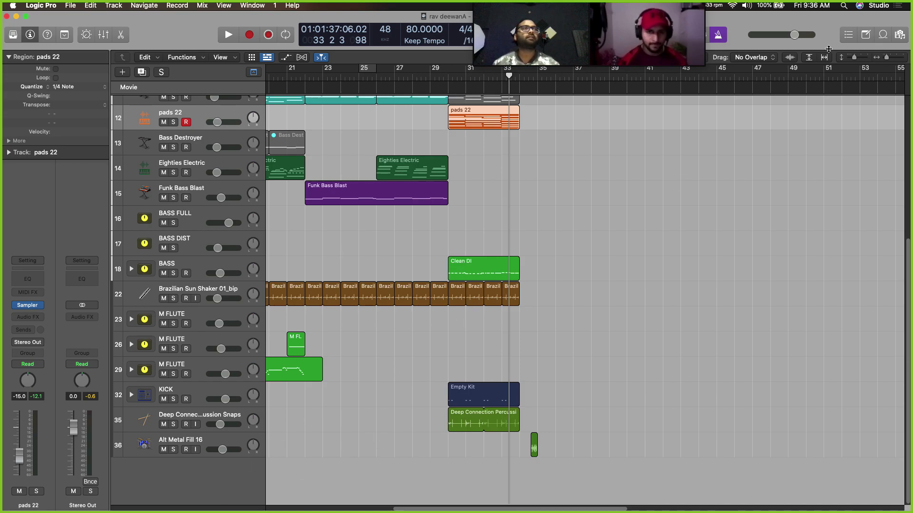
left_click(900, 34)
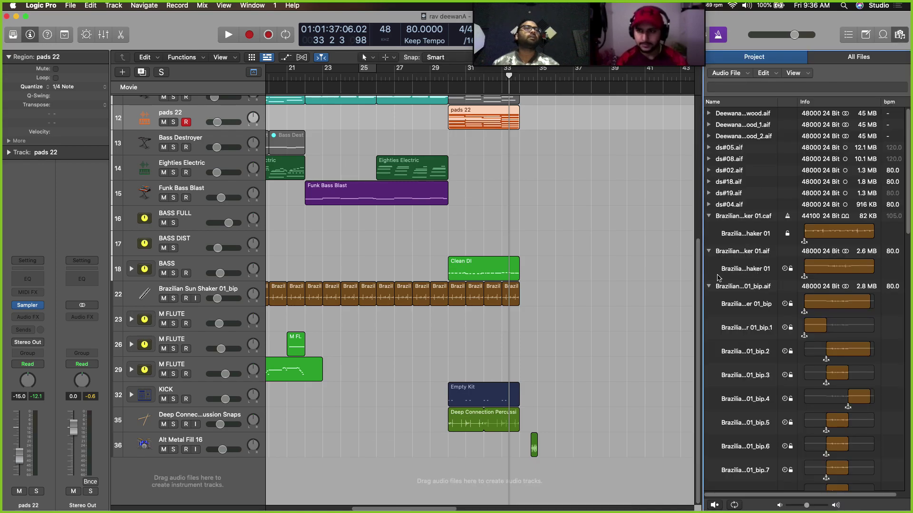
left_click(709, 216)
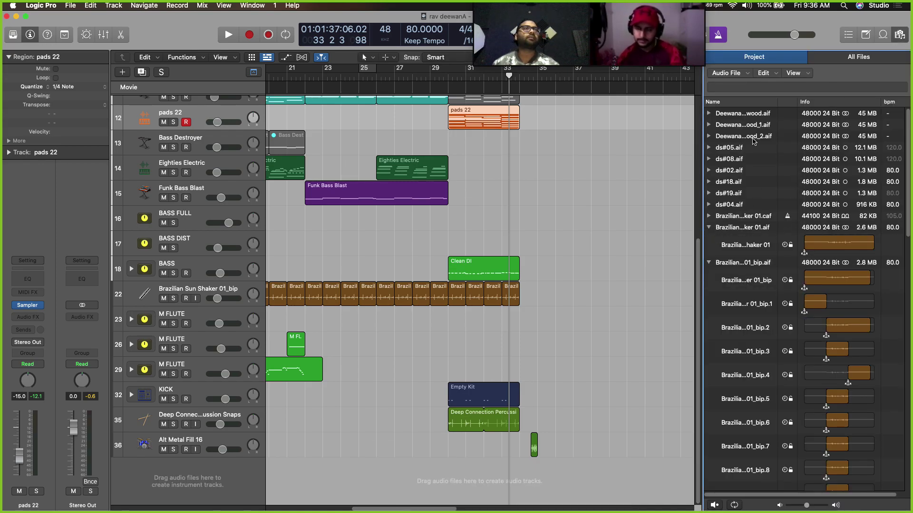
left_click(883, 35)
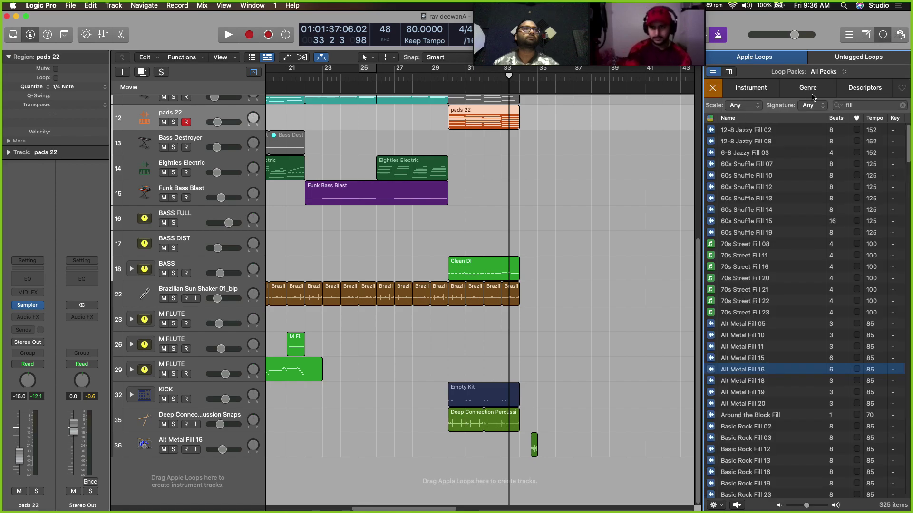
left_click(880, 105)
type("kixk")
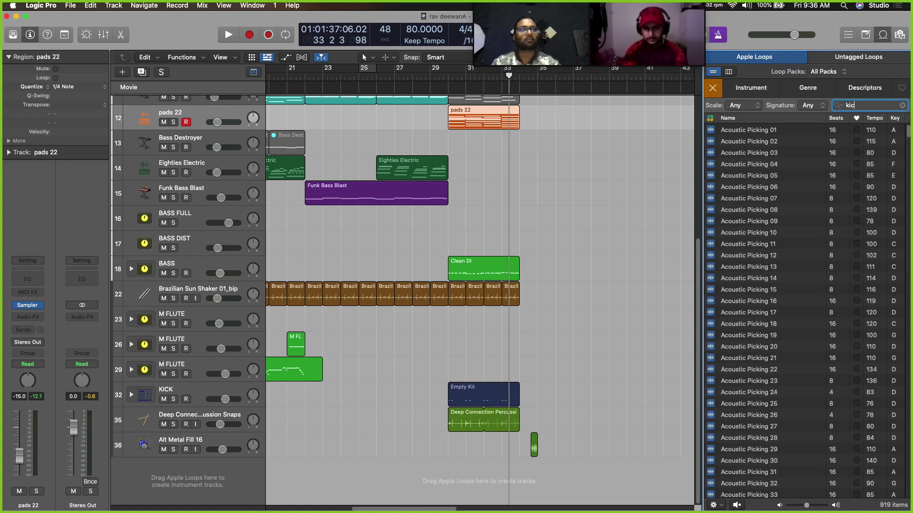
type("k")
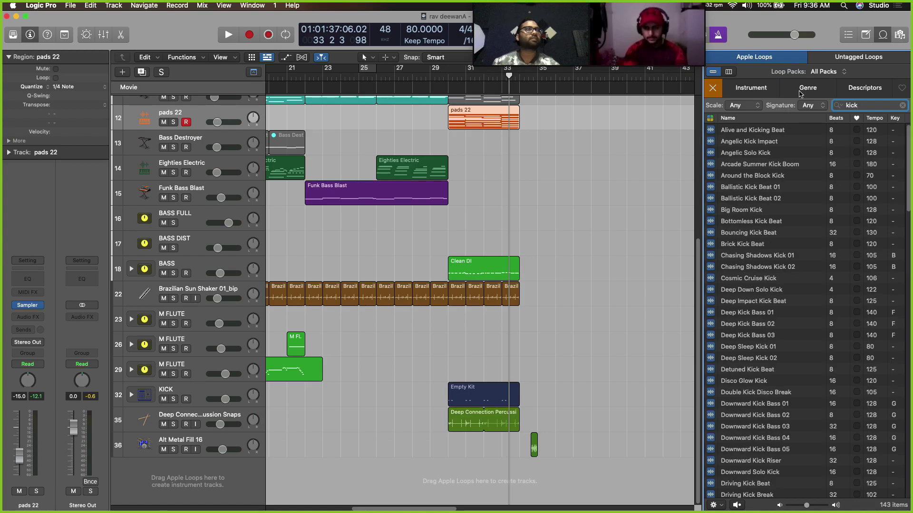
Audition the Angelic Kick Impact and Angelic Solo Kick loops, then place Angelic Solo Kick on a new track at bar 30
left_click(757, 143)
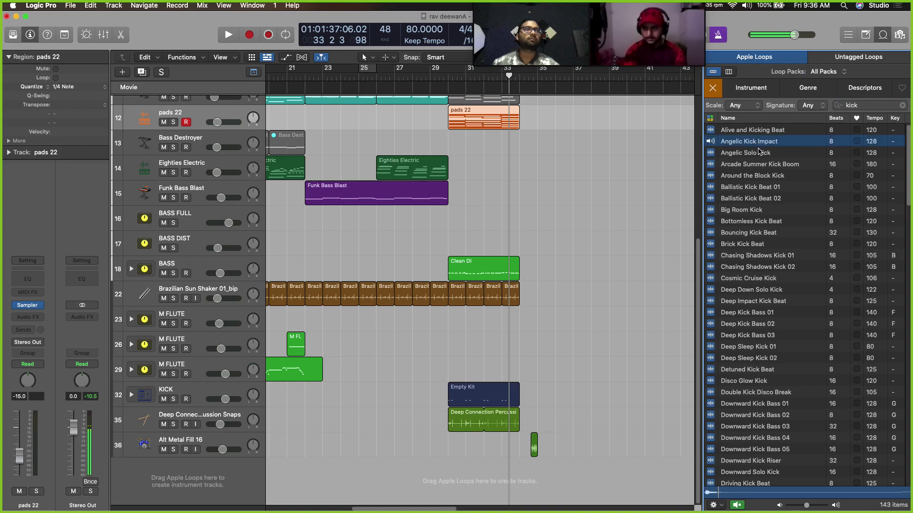
left_click(763, 156)
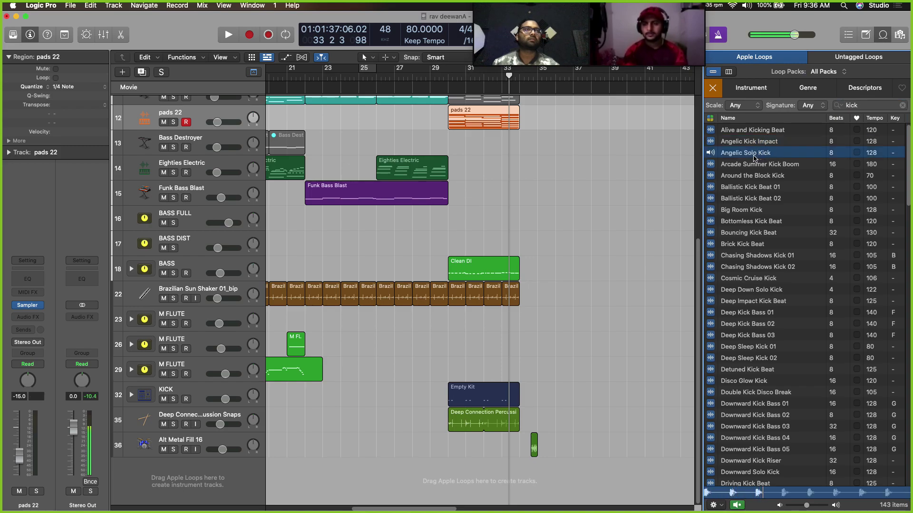
left_click_drag(747, 158, 487, 482)
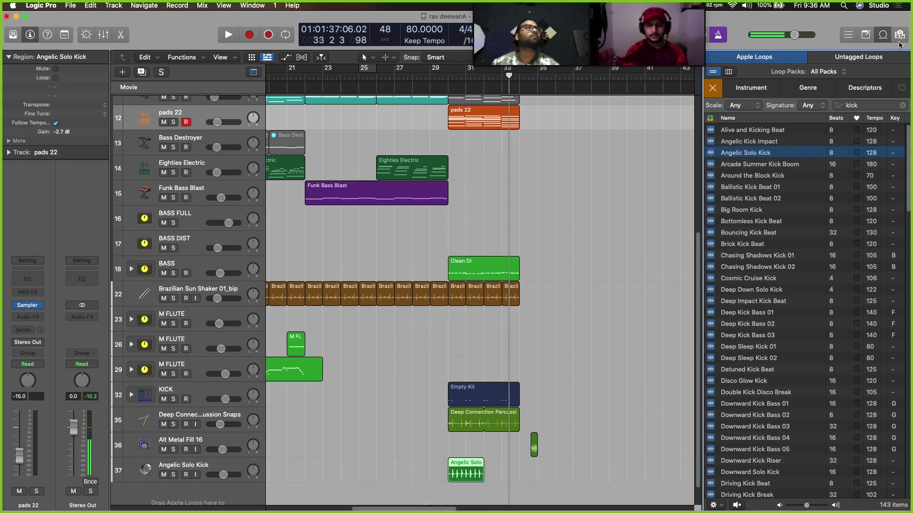
left_click(885, 34)
scroll(583, 419, "down", 1)
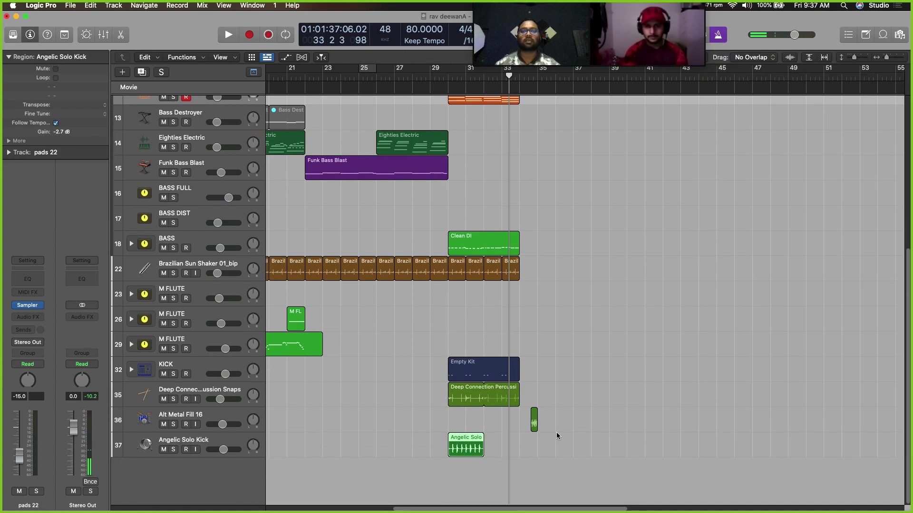
Loop the Angelic Solo Kick region from bar 30 up to bar 40
left_click(257, 457)
key("super+Right")
key("super+Right")
key("super+Right")
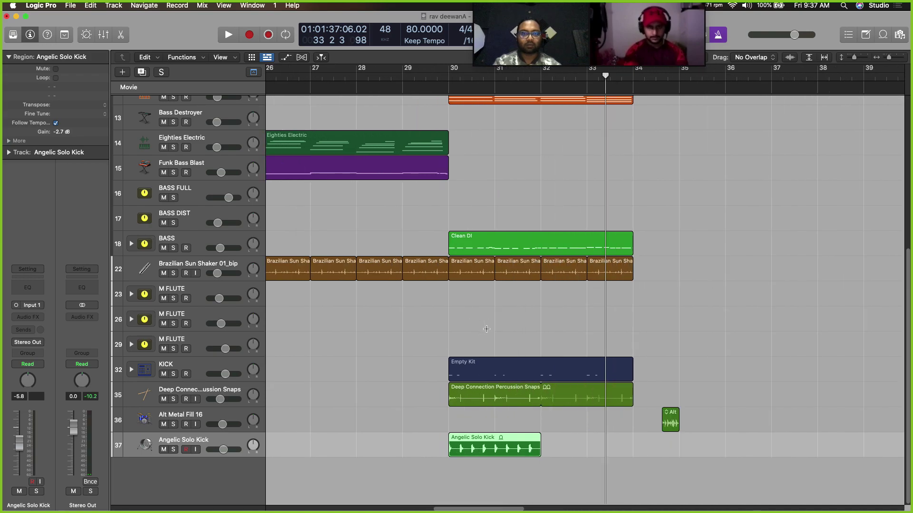
key("super+Left")
left_click_drag(516, 449, 756, 464)
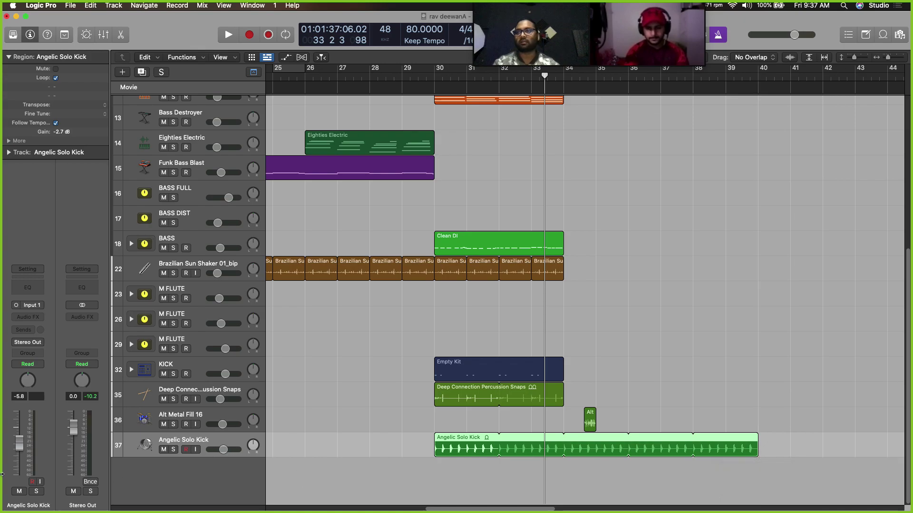
Lower the Angelic Solo Kick track's volume to minus infinity and rename the track SIDE CHAIN KICK
left_click_drag(19, 447, 19, 474)
double_click(207, 440)
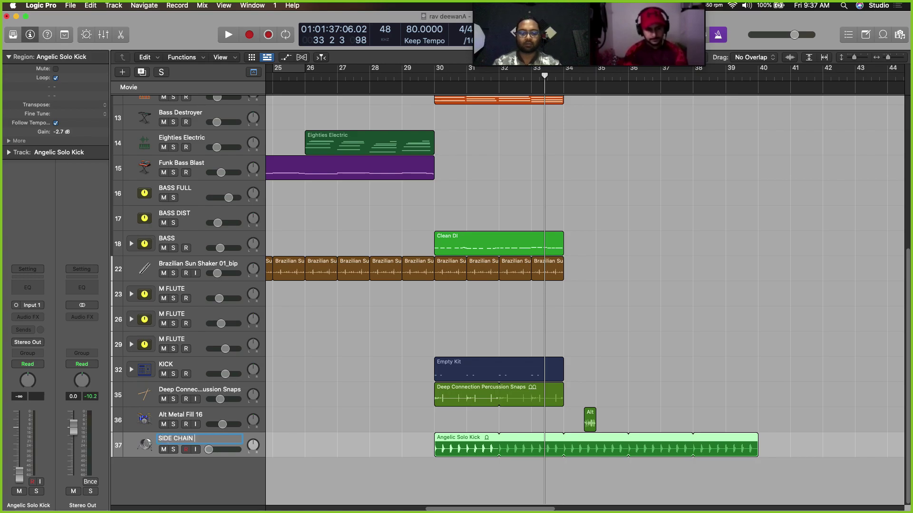
key("Return")
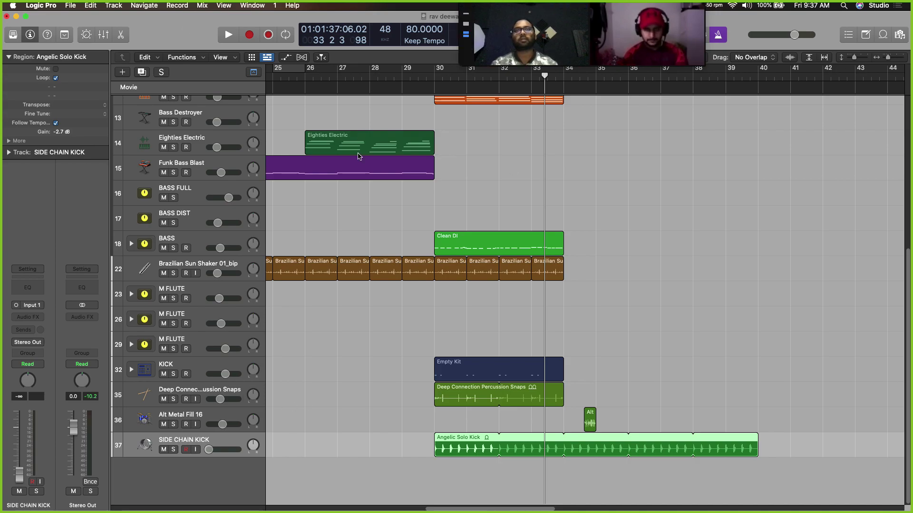
Insert a Compressor on the pads 22 track and set its side chain source to SIDE CHAIN KICK (Audio 8)
scroll(458, 364, "up", 3)
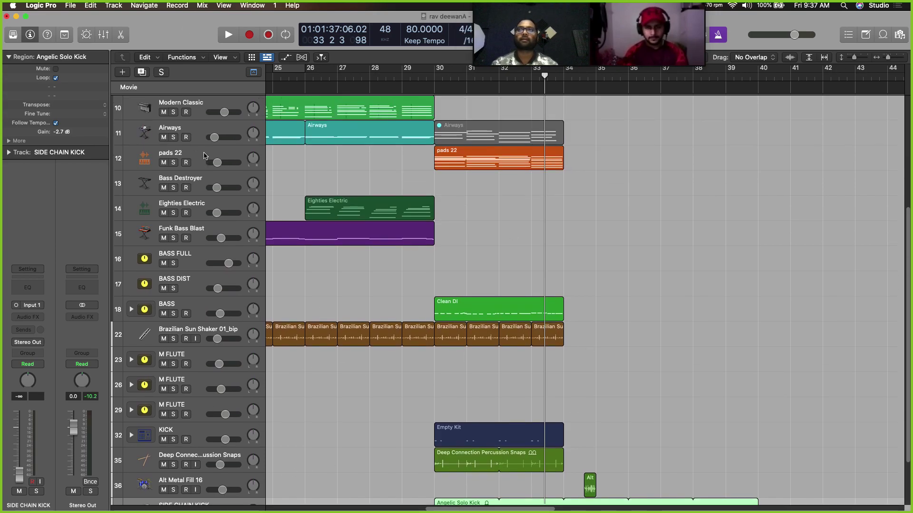
left_click(205, 156)
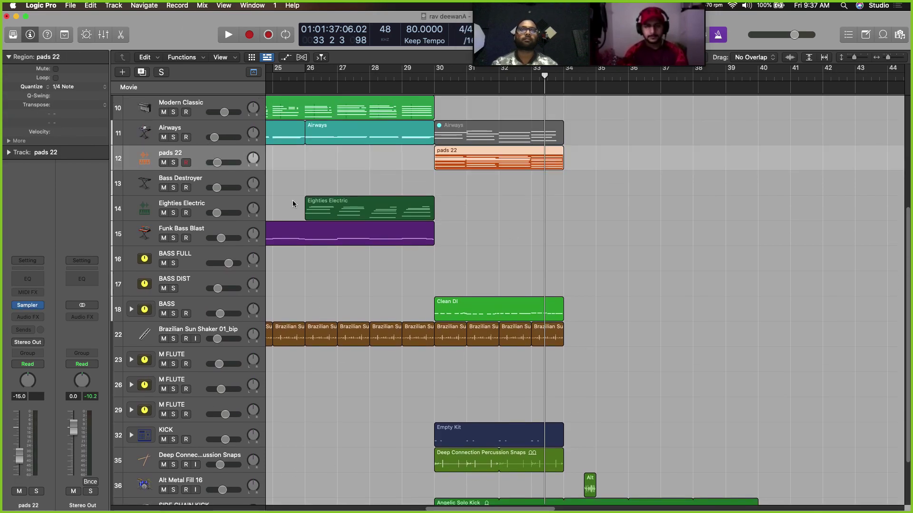
left_click(36, 318)
left_click(37, 279)
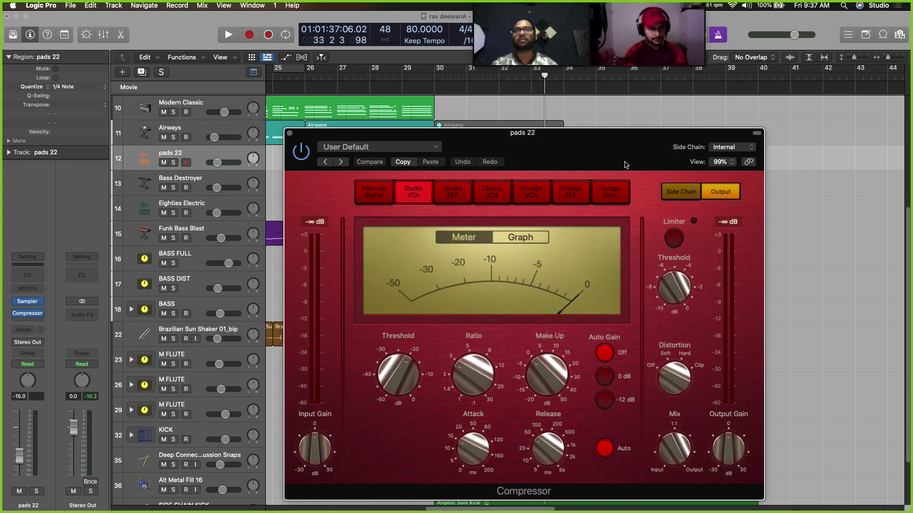
left_click(725, 148)
mouse_move(722, 162)
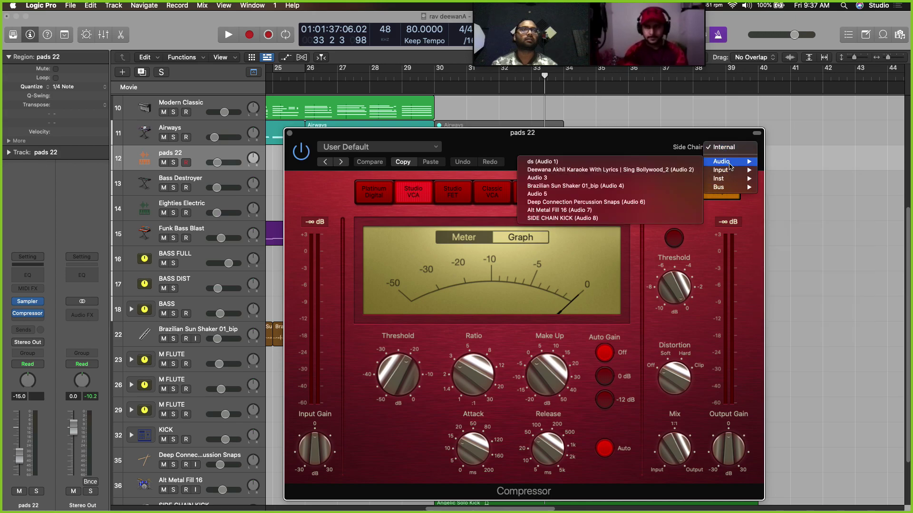
left_click(595, 218)
left_click_drag(632, 146, 536, 154)
Play from bar 30, set the Compressor threshold to -29.0 dB, and solo pads 22 to audition it
left_click(432, 82)
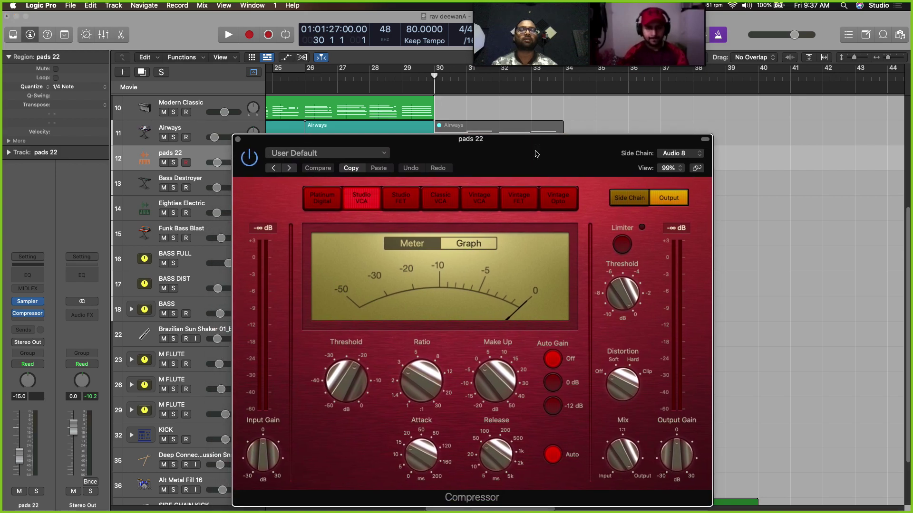
key("space")
mouse_move(366, 368)
left_click_drag(366, 368, 338, 398)
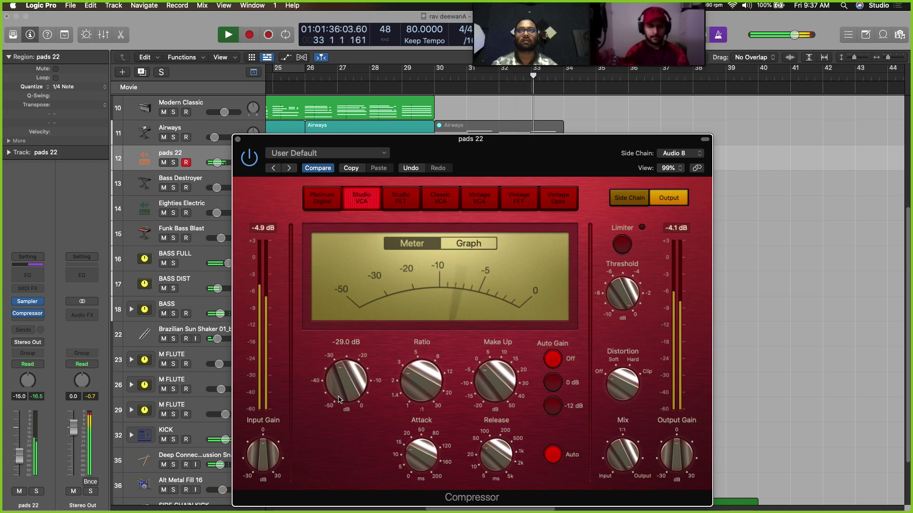
key("s")
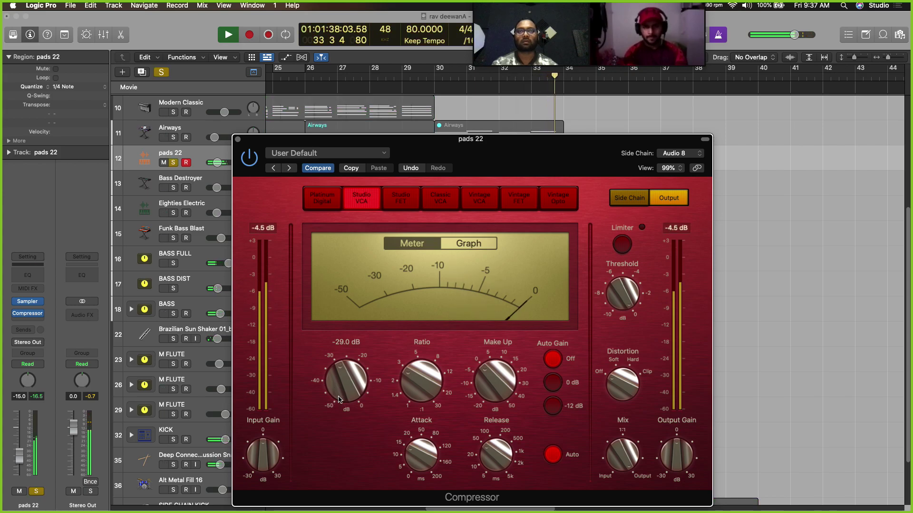
key("space")
key("space")
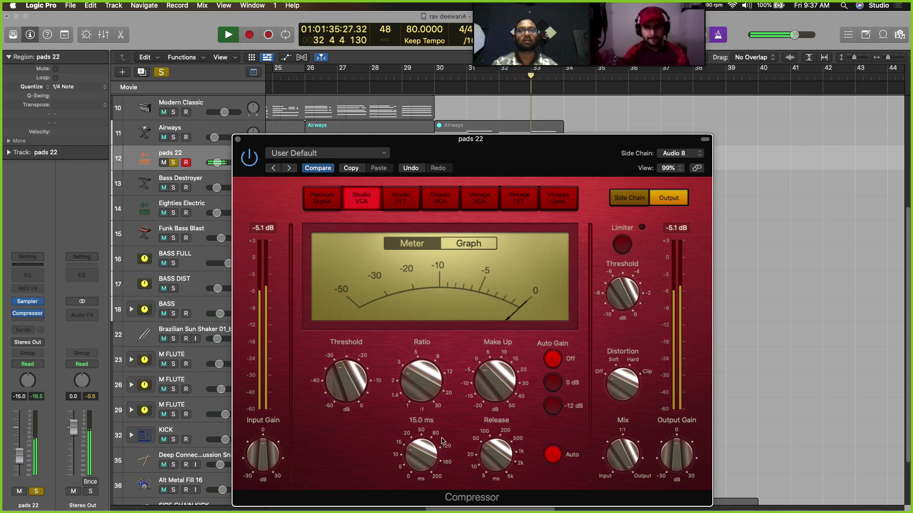
key("space")
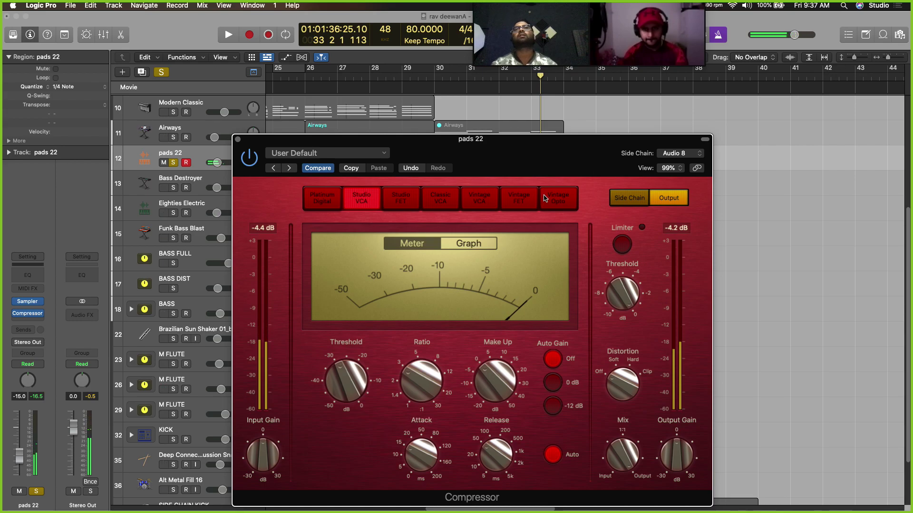
Switch the Compressor to the Vintage Opto model, set its ratio to 4.2:1 and audition it from bar 30
left_click(518, 198)
left_click(559, 199)
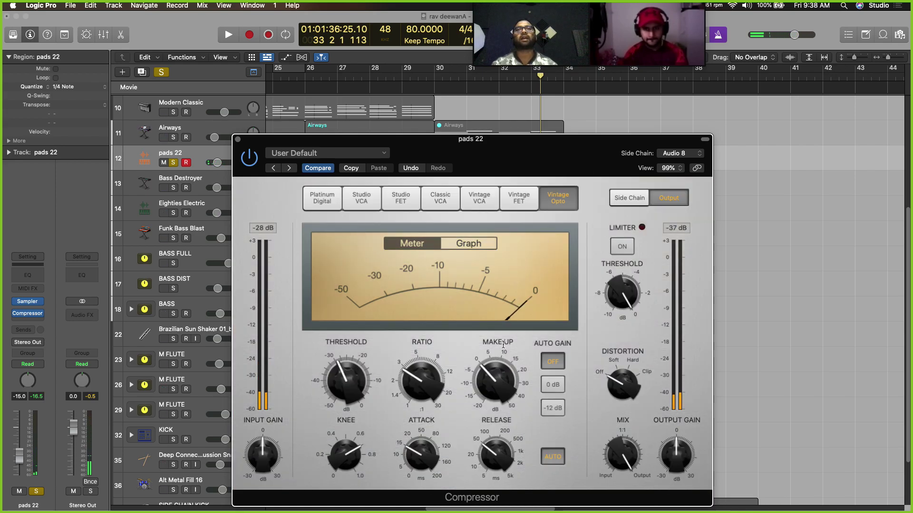
mouse_move(424, 384)
left_mouse_down()
mouse_move(426, 356)
mouse_move(423, 371)
left_mouse_up()
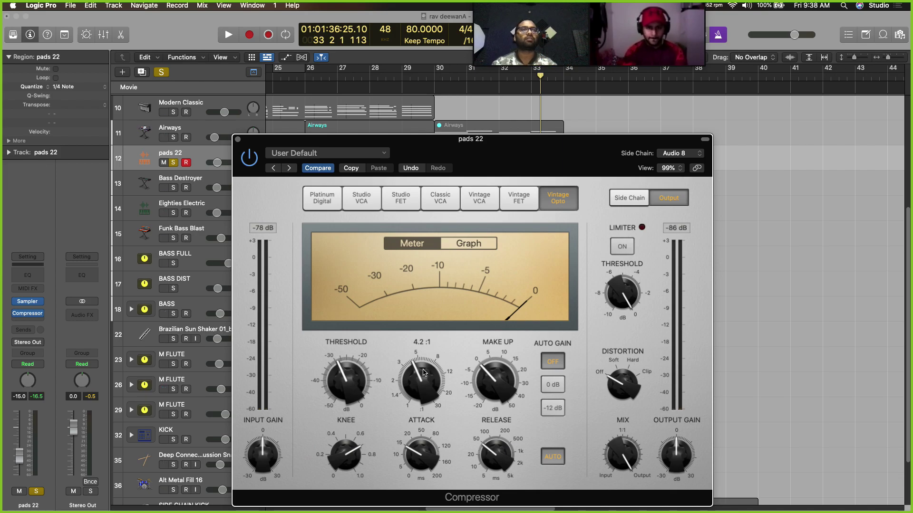
key("space")
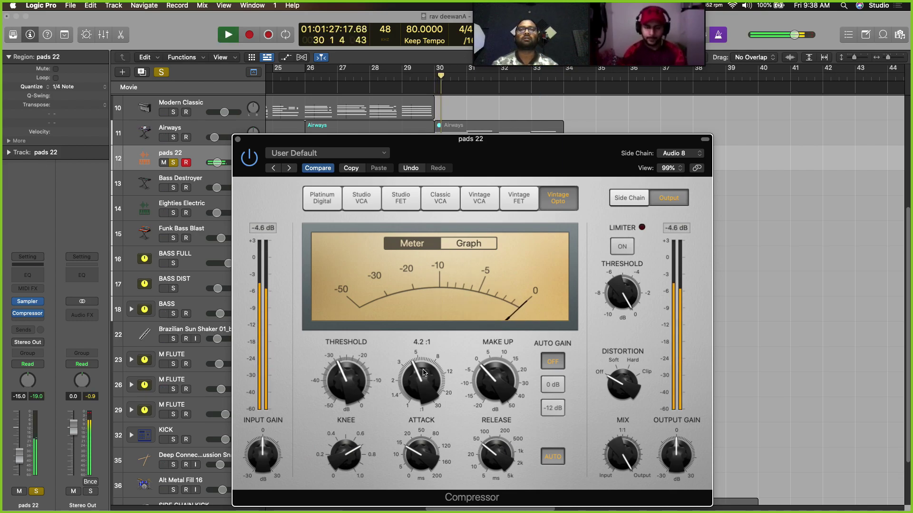
Adjust the Compressor's attack during playback, and set the release to 100 ms and the threshold to -36.0 dB
left_click_drag(421, 452, 421, 445)
left_click_drag(495, 454, 491, 442)
left_click_drag(412, 451, 412, 462)
left_click_drag(493, 452, 491, 461)
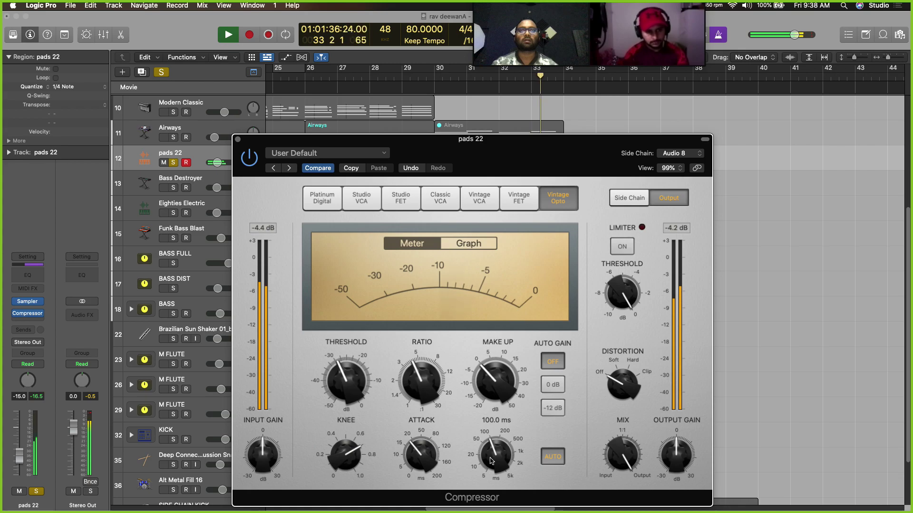
mouse_move(341, 382)
left_mouse_down()
mouse_move(333, 397)
mouse_move(342, 385)
left_mouse_up()
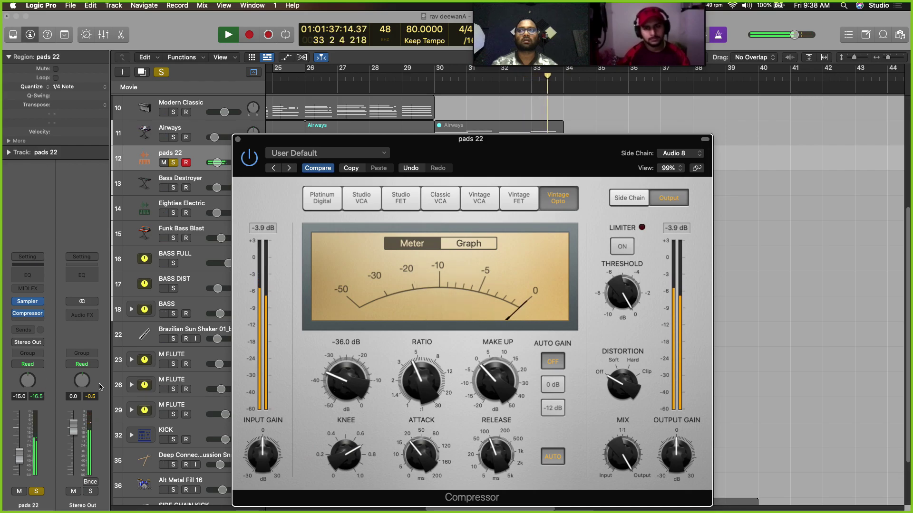
Add a Channel EQ to pads 22 and enable a low cut at 85.5 Hz with a 48 dB/Oct slope
left_click(28, 275)
left_click(318, 179)
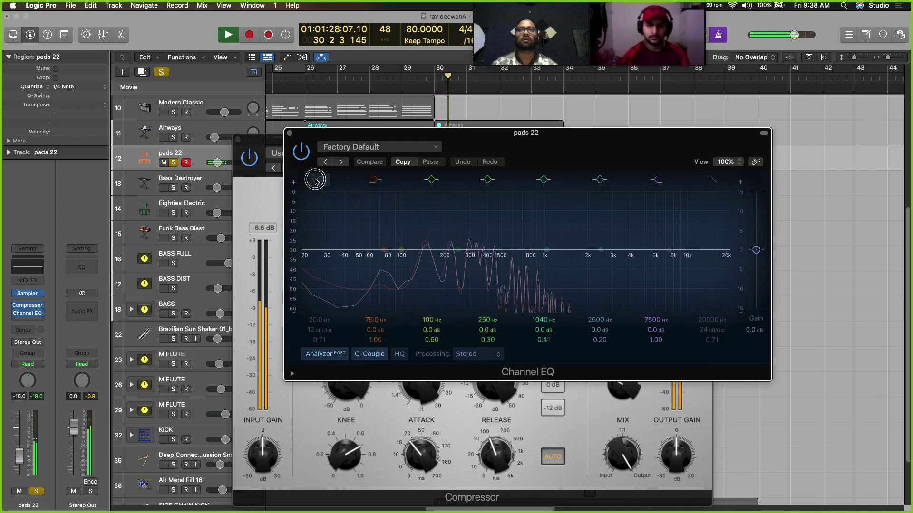
left_click_drag(315, 327, 407, 252)
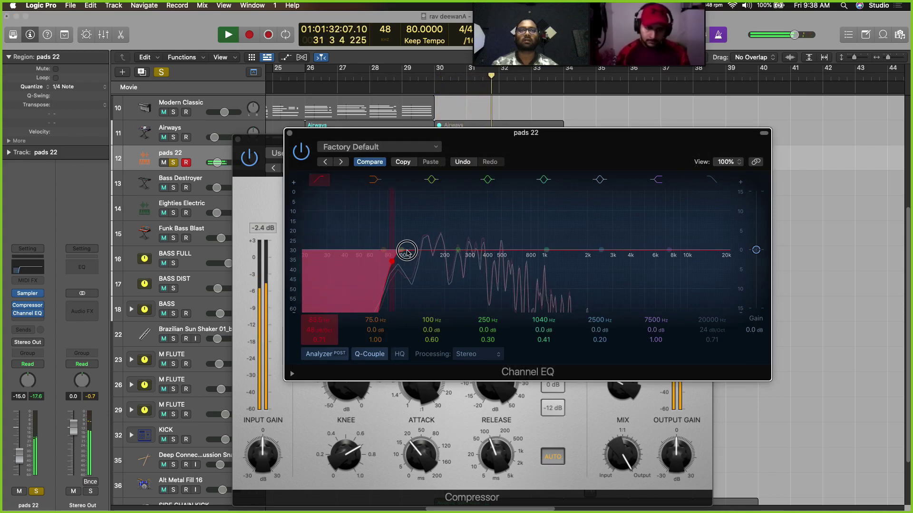
Insert a stereo Vintage Graphic EQ after the Channel EQ on pads 22
left_click(28, 322)
mouse_move(69, 419)
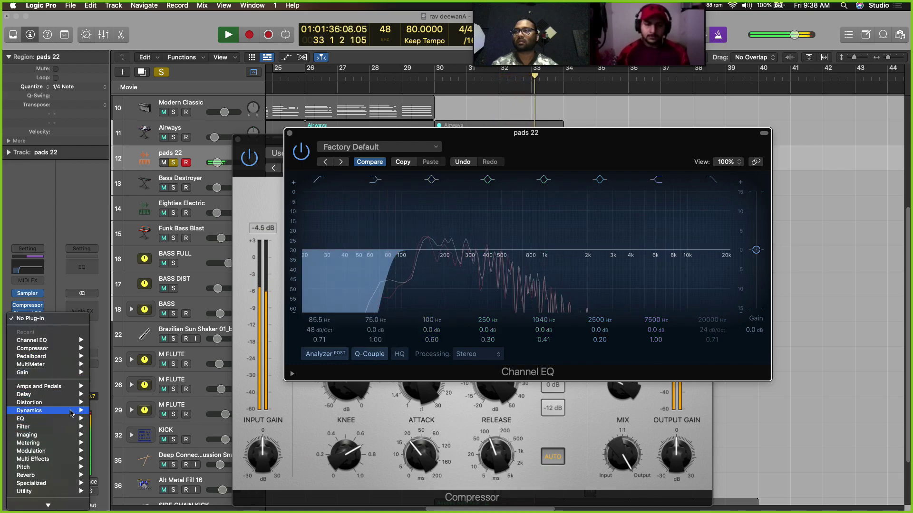
mouse_move(128, 450)
mouse_move(218, 459)
left_click(292, 459)
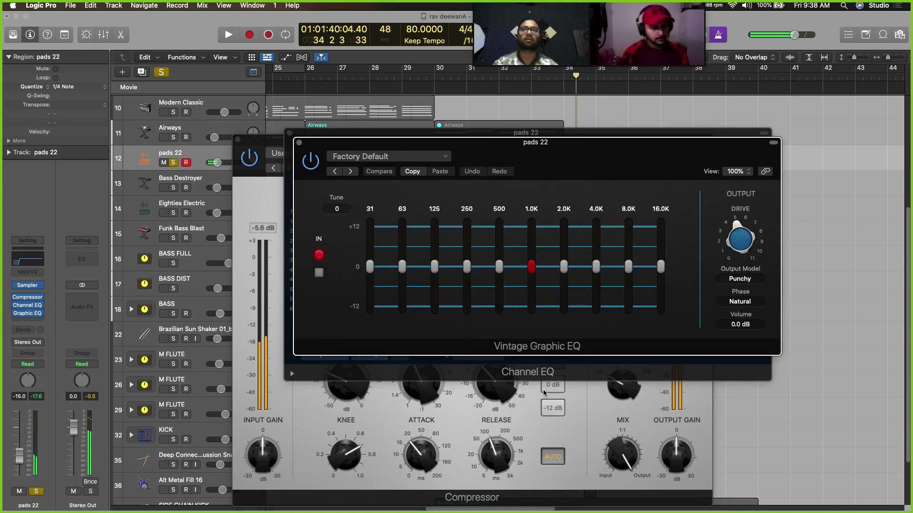
Boost the 500, 1.0K, 4.0K, 8.0K and 16.0K bands, dip 2.0K slightly, and raise the Vintage Graphic EQ drive a little
left_click_drag(433, 266, 436, 271)
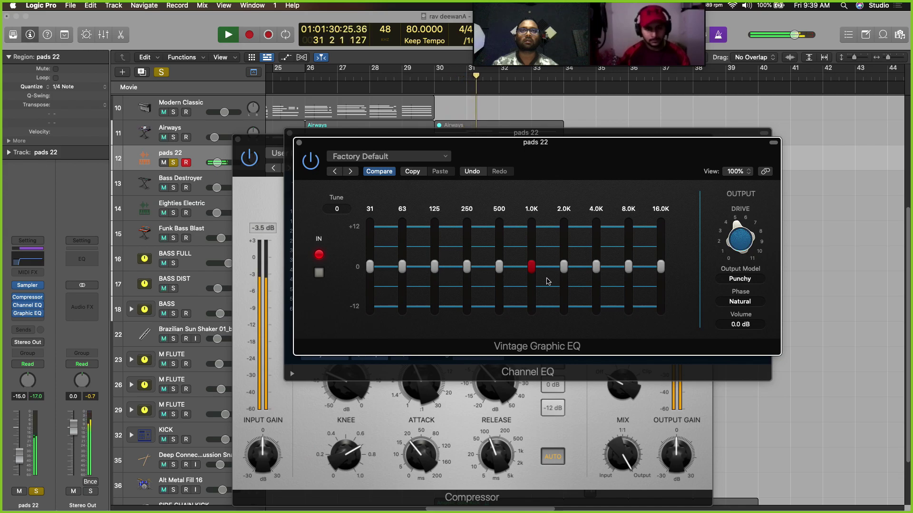
left_click_drag(531, 266, 597, 253)
left_click_drag(660, 265, 661, 262)
left_click_drag(564, 267, 567, 271)
left_click(566, 273)
left_click_drag(739, 238, 739, 236)
Replay from bar 30, unsolo pads 22 and lower its volume to -23.0 dB against the full mix
key("space")
key("space")
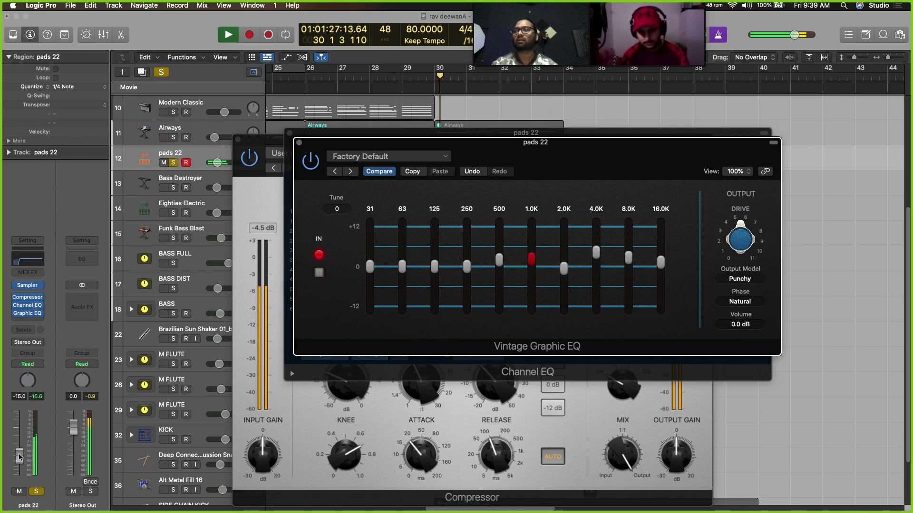
key("s")
left_click_drag(19, 458, 19, 473)
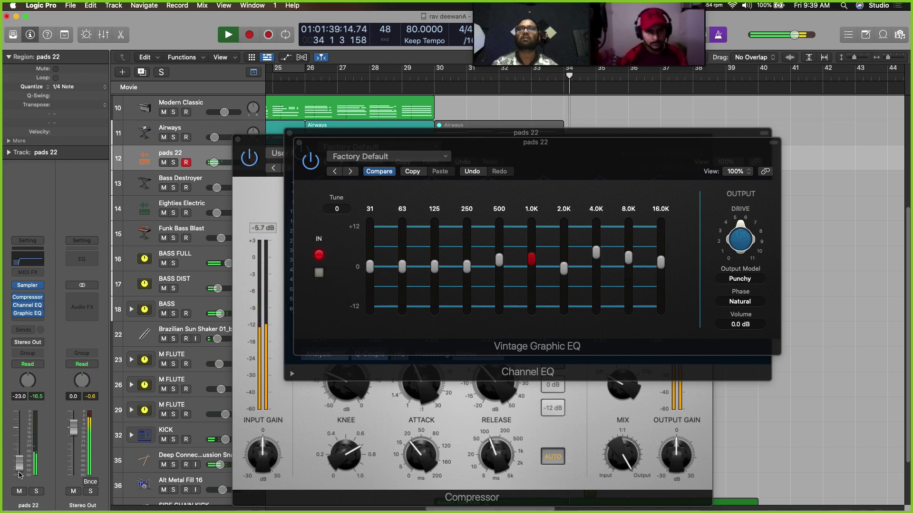
Stop playback and close the Vintage Graphic EQ, Channel EQ and Compressor windows of pads 22
key("space")
left_click(298, 142)
left_click(290, 135)
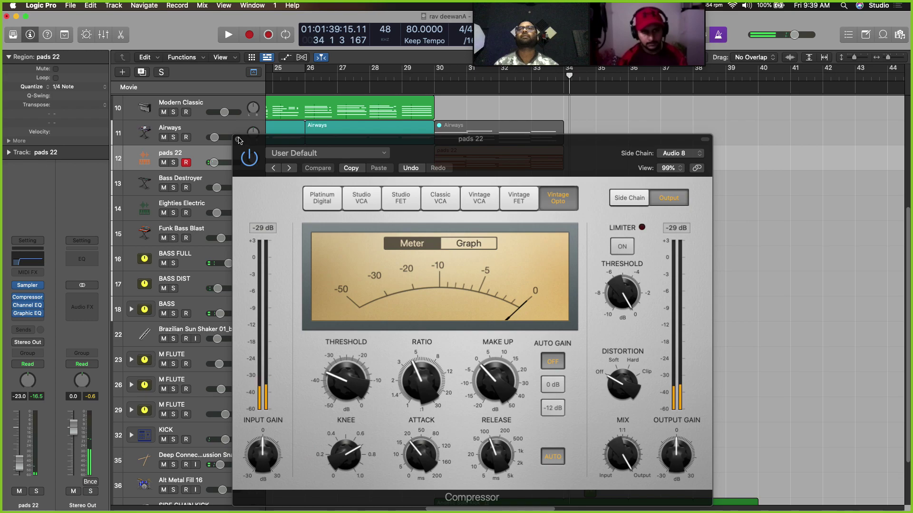
left_click(237, 140)
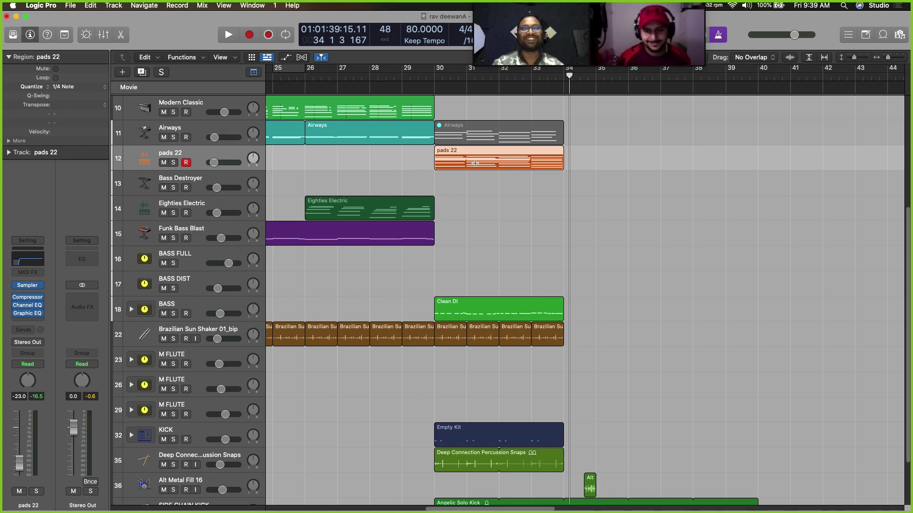
Play the arrangement from bar 29 to bar 34 to check how pads 22 sits in the full mix
key("super+Up")
key("super+Up")
key("super+Up")
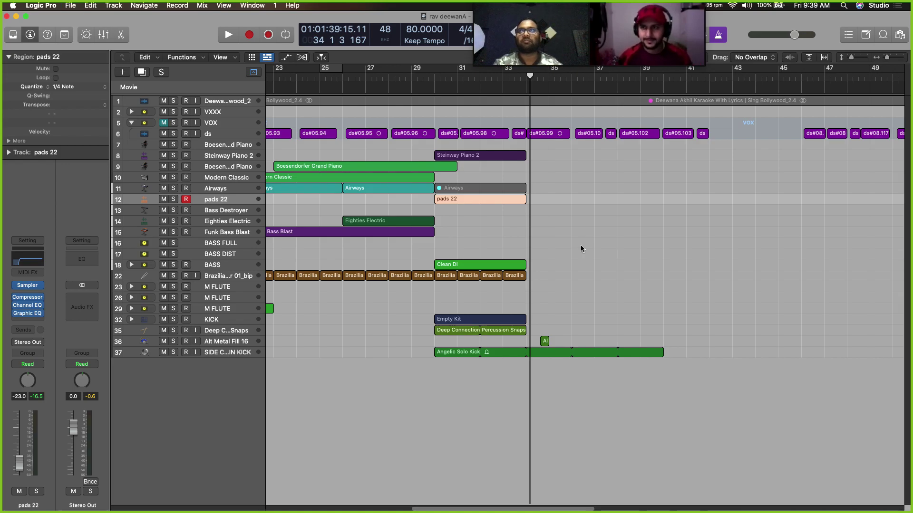
left_click(405, 78)
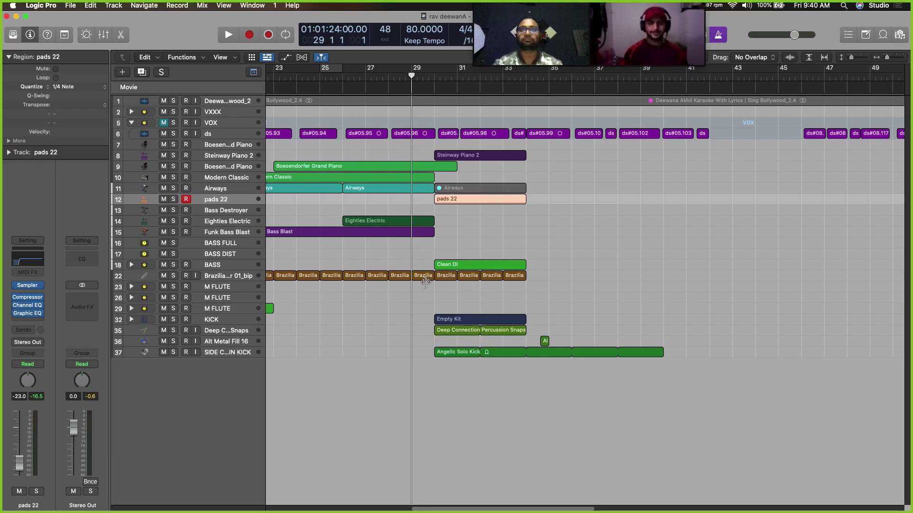
key("super+Down")
key("super+Down")
key("super+Down")
scroll(484, 284, "up", 7)
scroll(484, 285, "down", 4)
scroll(485, 285, "down", 1)
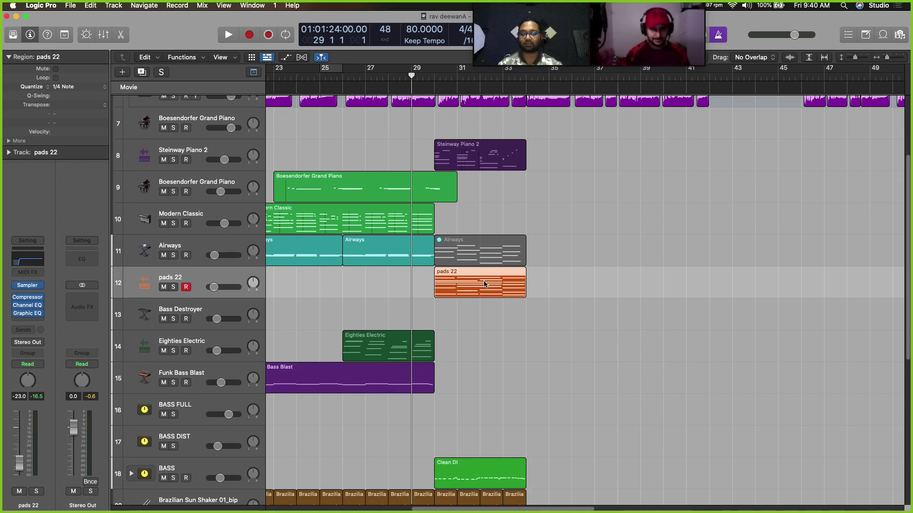
key("super+Left")
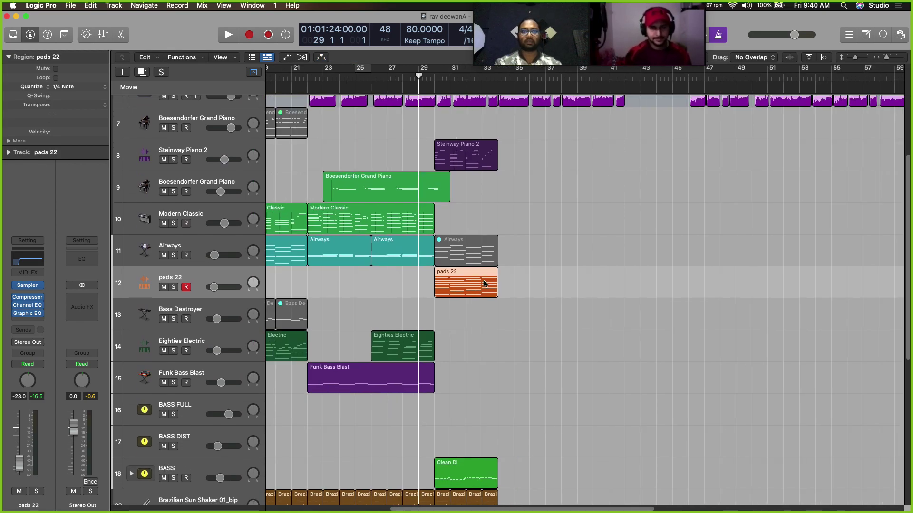
key("space")
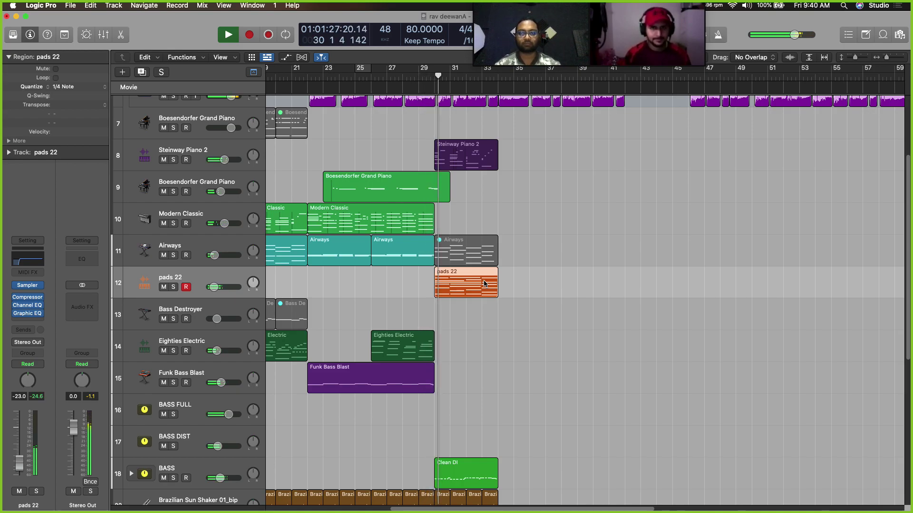
left_click(20, 466)
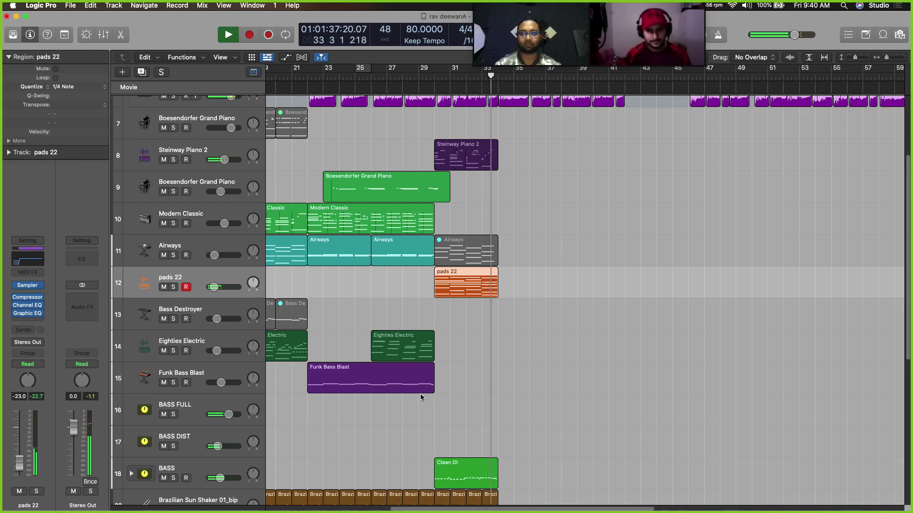
key("space")
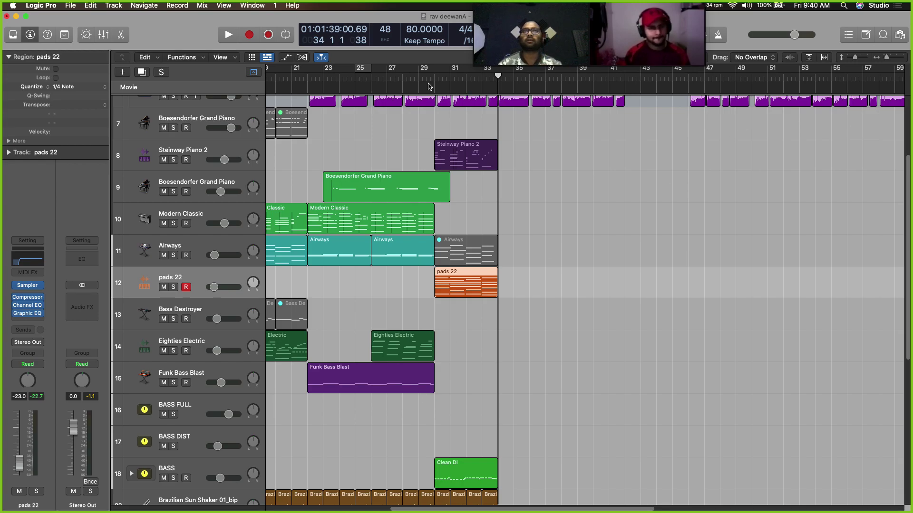
Replay the arrangement from about bar 28 and again from bar 27 while reviewing the tracks around the transition at bar 30
left_click(413, 85)
key("space")
scroll(162, 185, "up", 5)
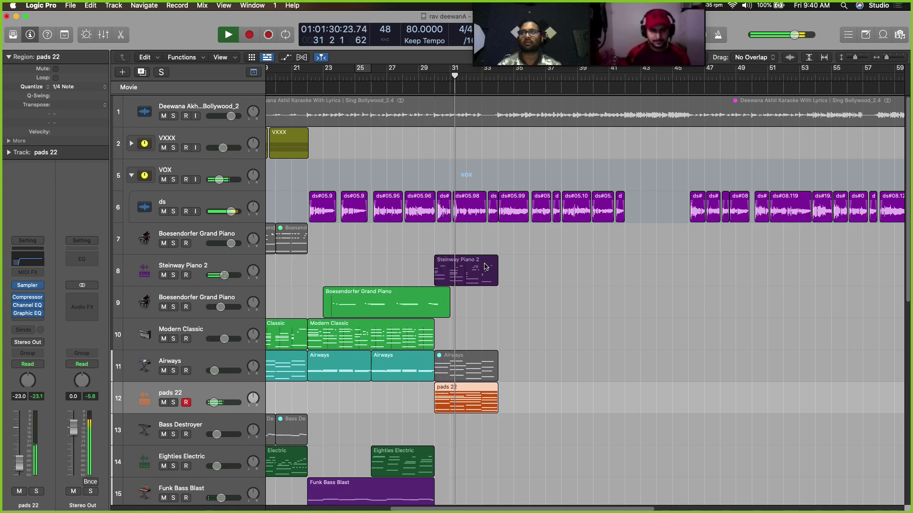
key("space")
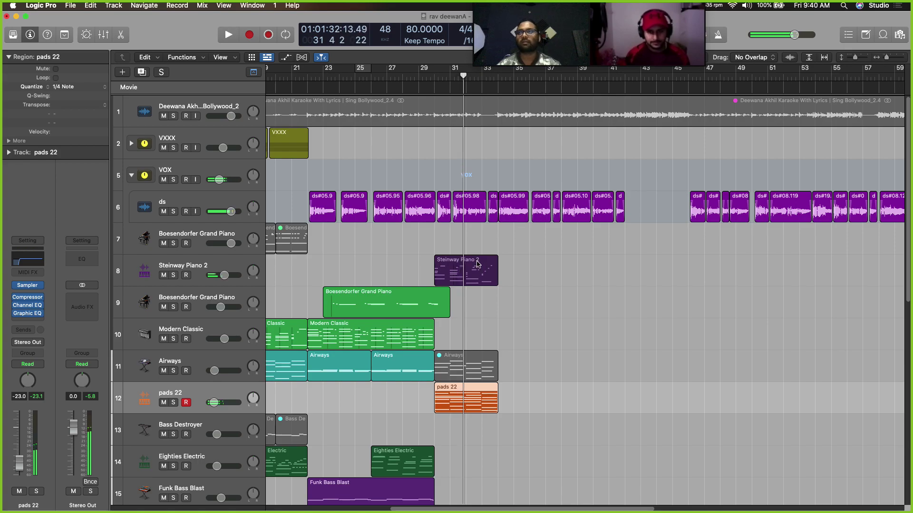
scroll(442, 189, "down", 5)
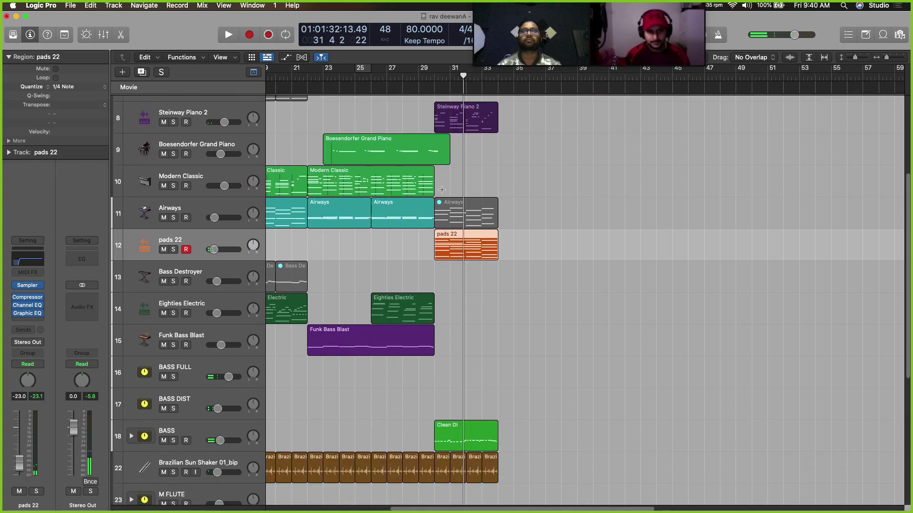
left_click(393, 79)
key("space")
scroll(470, 246, "down", 4)
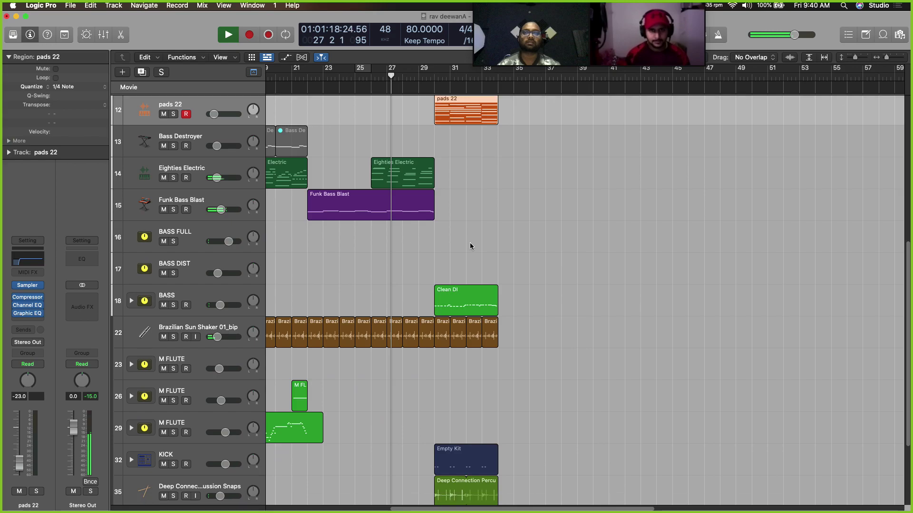
scroll(470, 245, "up", 3)
scroll(470, 243, "down", 2)
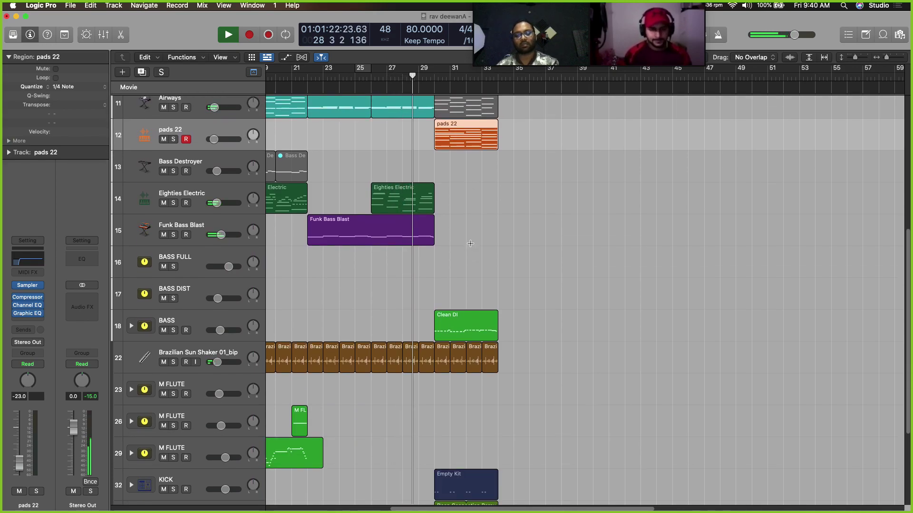
key("space")
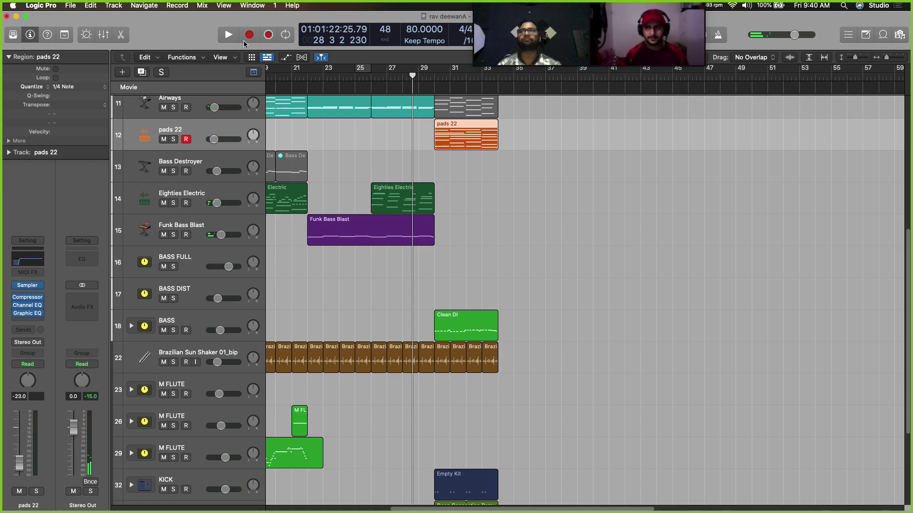
Create a software instrument track with an empty channel strip below pads 22 and name it ARP
key("alt+super+n")
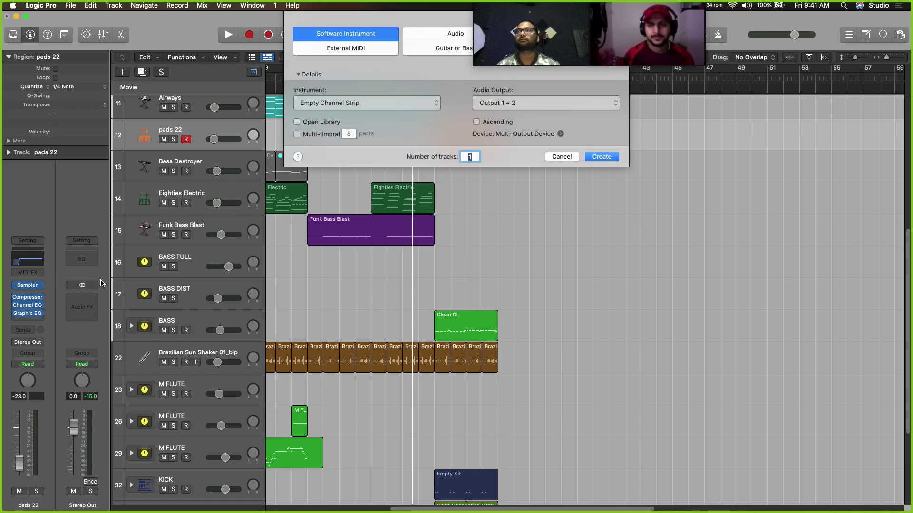
left_click(598, 157)
double_click(189, 160)
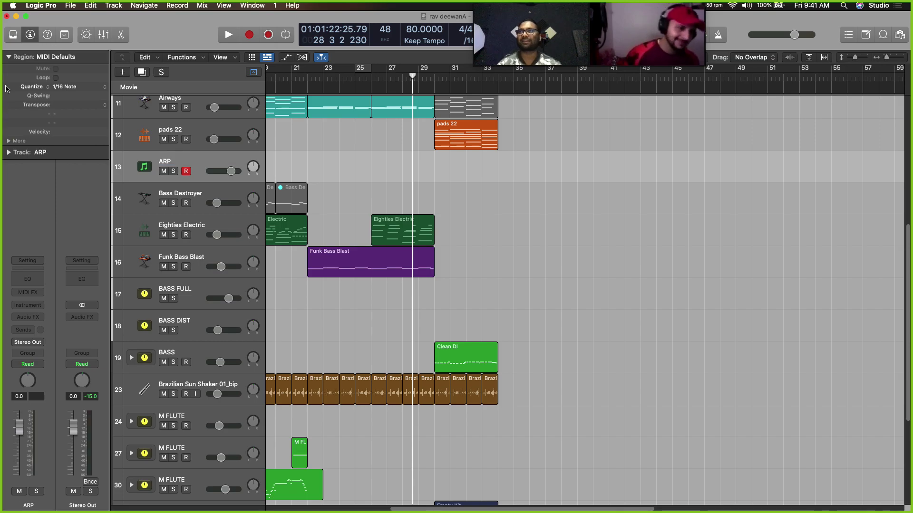
Load the stereo Alchemy synth as the instrument on the ARP track
left_click(28, 306)
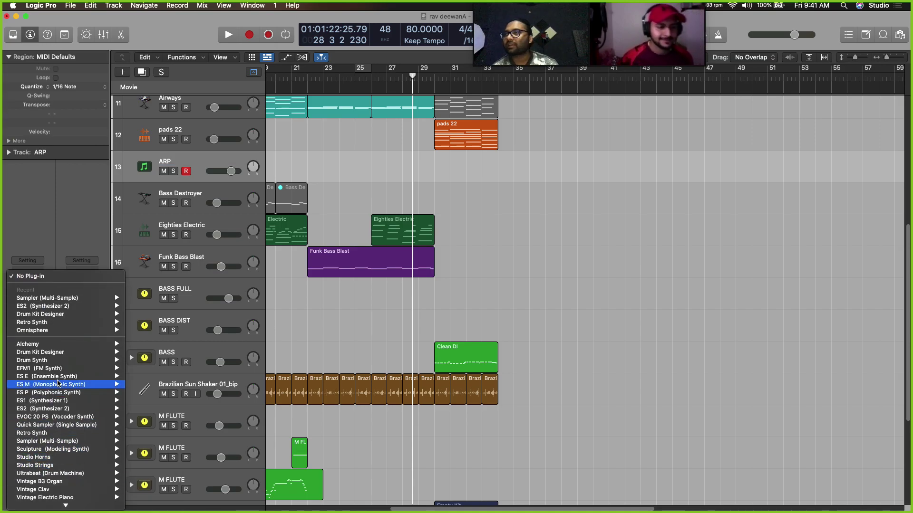
scroll(57, 383, "down", 1)
mouse_move(95, 327)
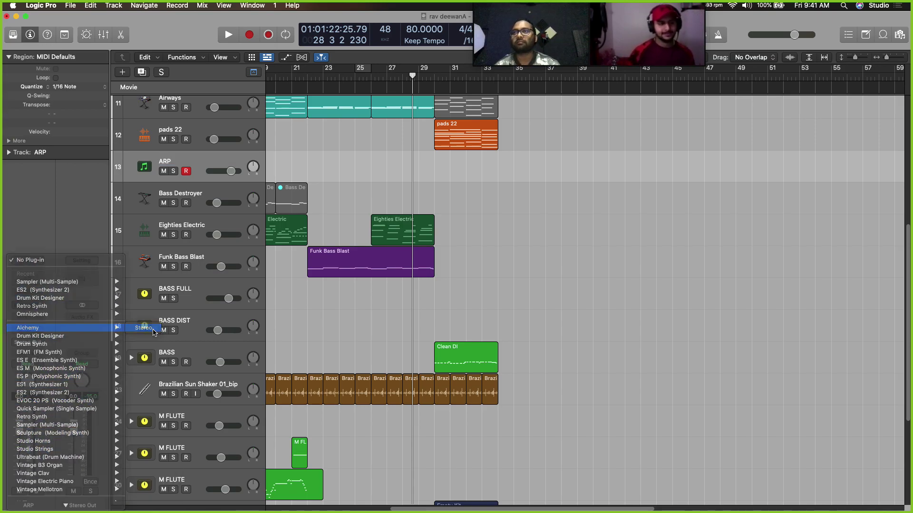
left_click(144, 328)
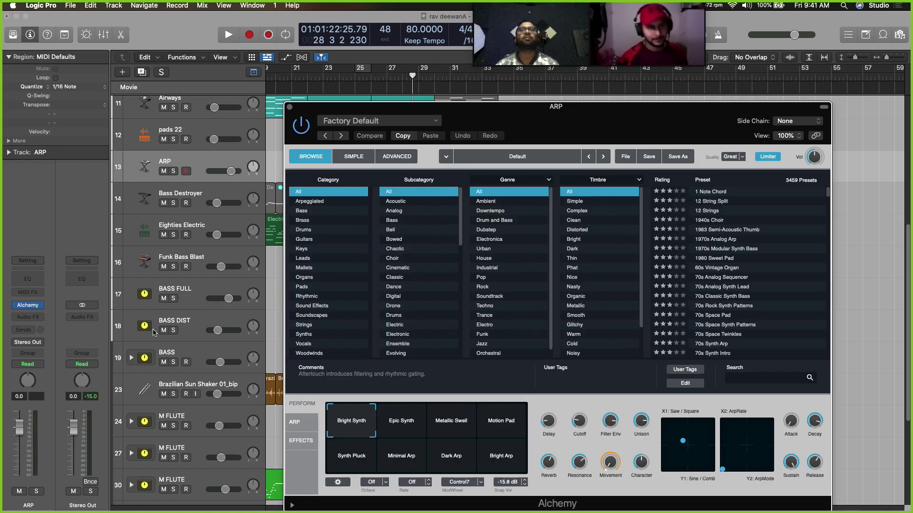
Filter Alchemy's presets to Arpeggiated, audition the first few in the list and load 70s Rock Synth Patterns
left_click(330, 201)
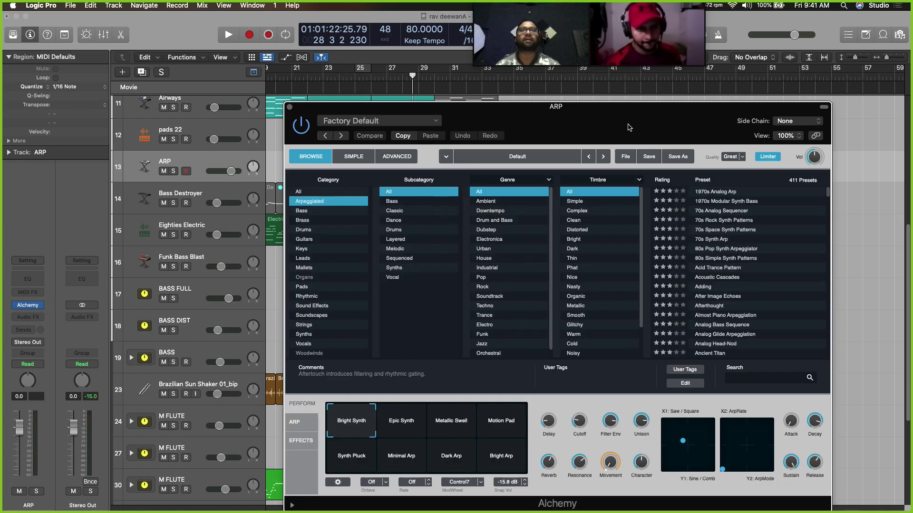
left_click_drag(635, 122, 565, 112)
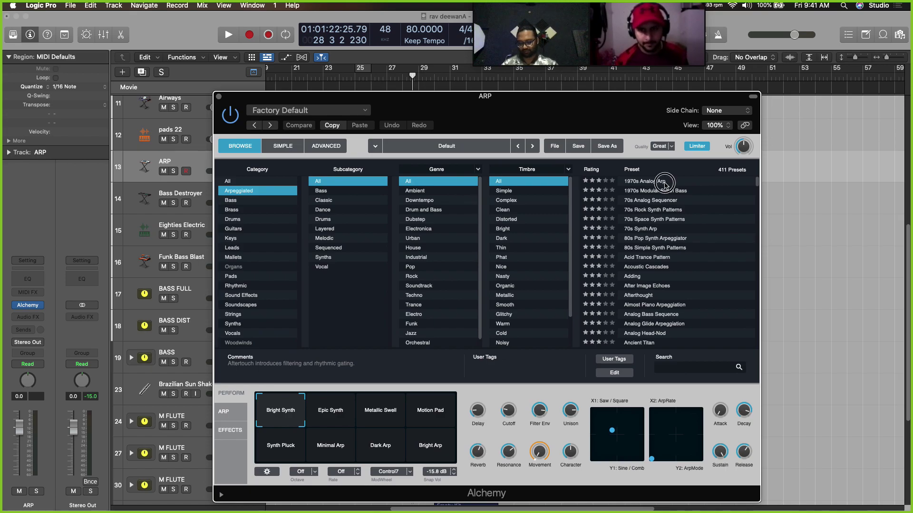
left_click(665, 182)
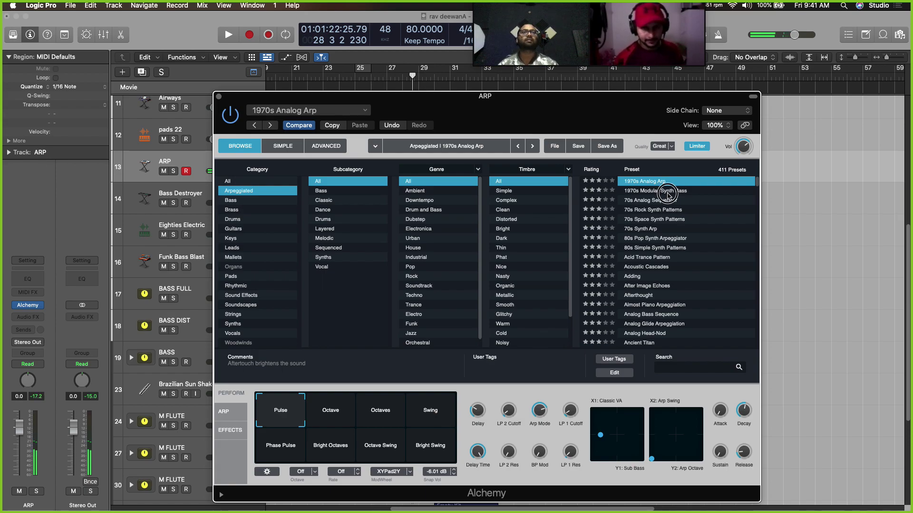
left_click(668, 191)
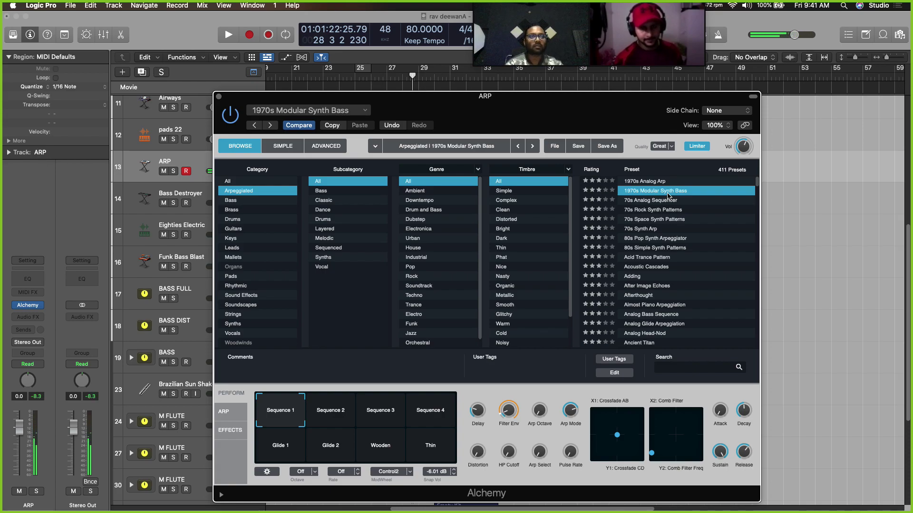
left_click(663, 202)
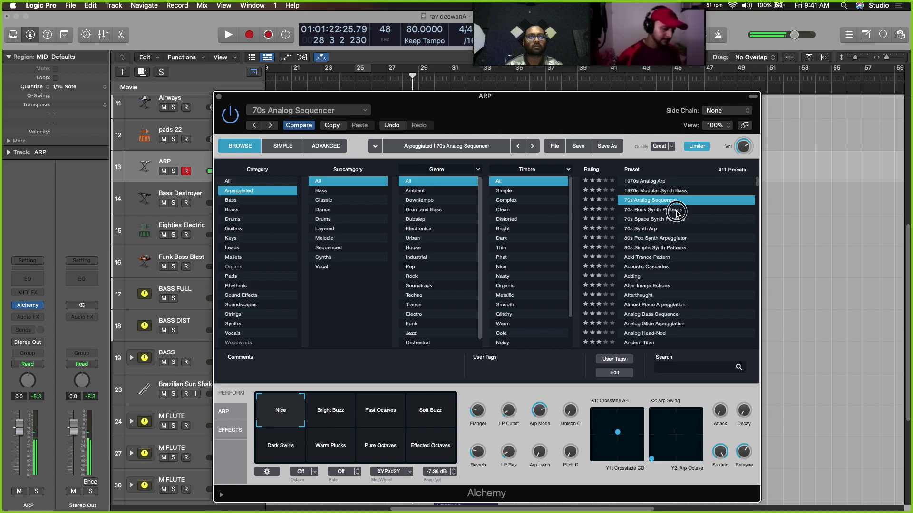
left_click(678, 210)
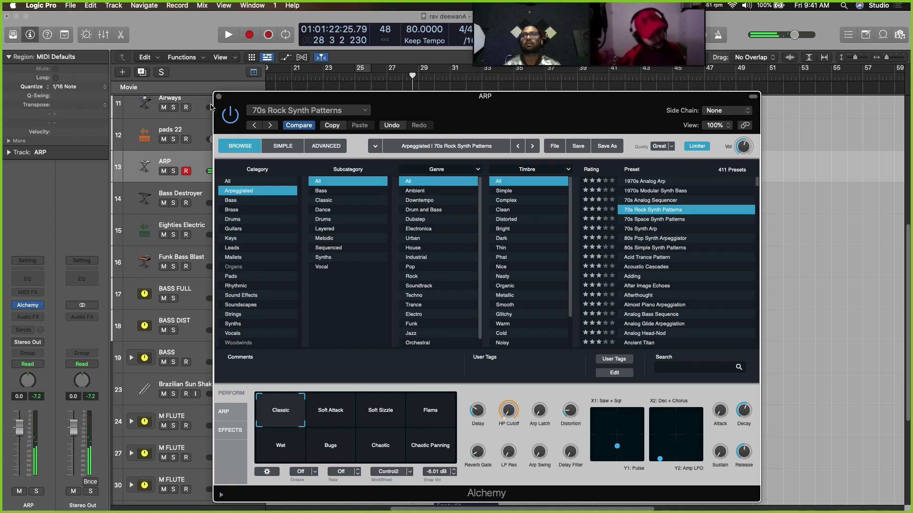
Perform the arpeggio along with the playing mix, lower ARP to -15.8 dB and capture the performance as a region from bar 30
left_click(219, 96)
key("space")
left_click_drag(20, 432, 21, 461)
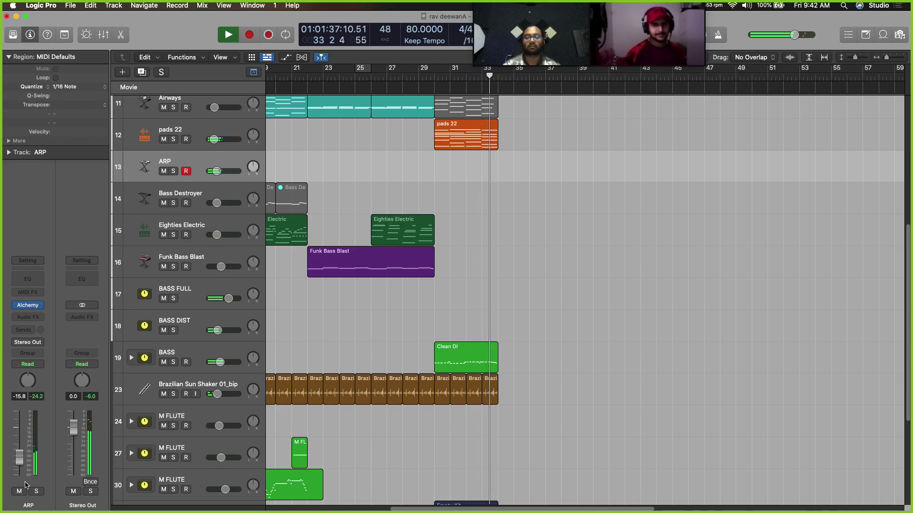
key("space")
key("shift+r")
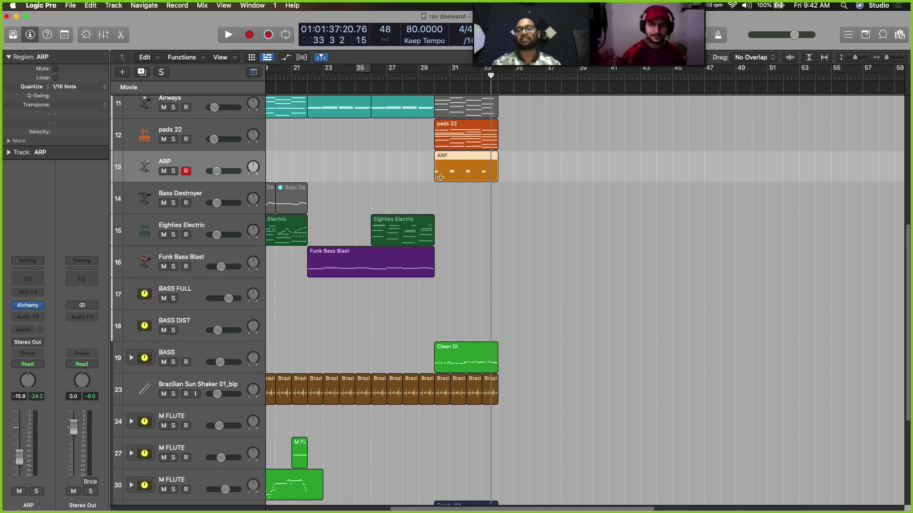
Play back the captured arpeggio with the mix and set the ARP volume to -15.0 dB
key("space")
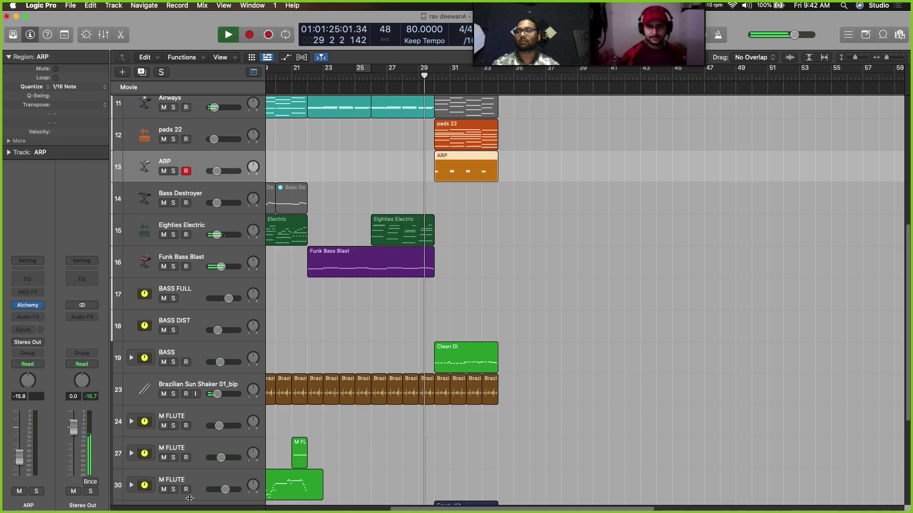
left_click_drag(19, 459, 22, 469)
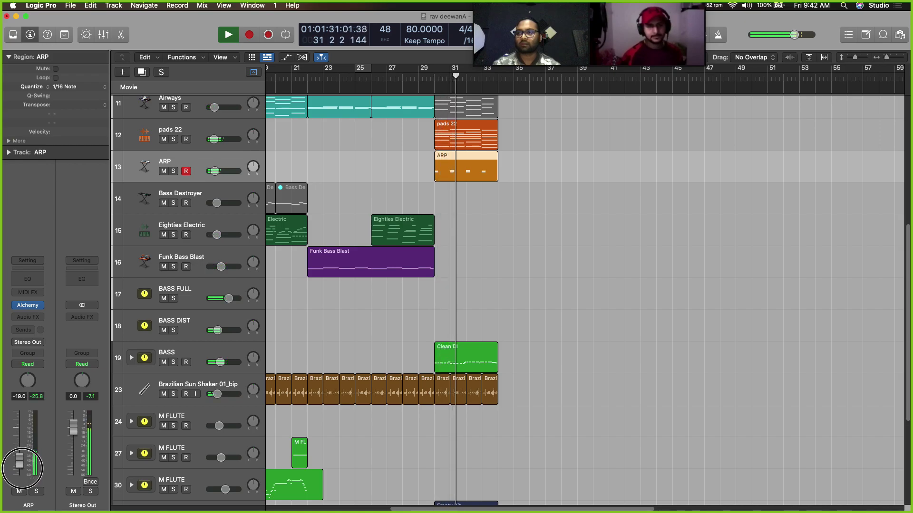
left_click_drag(22, 469, 29, 462)
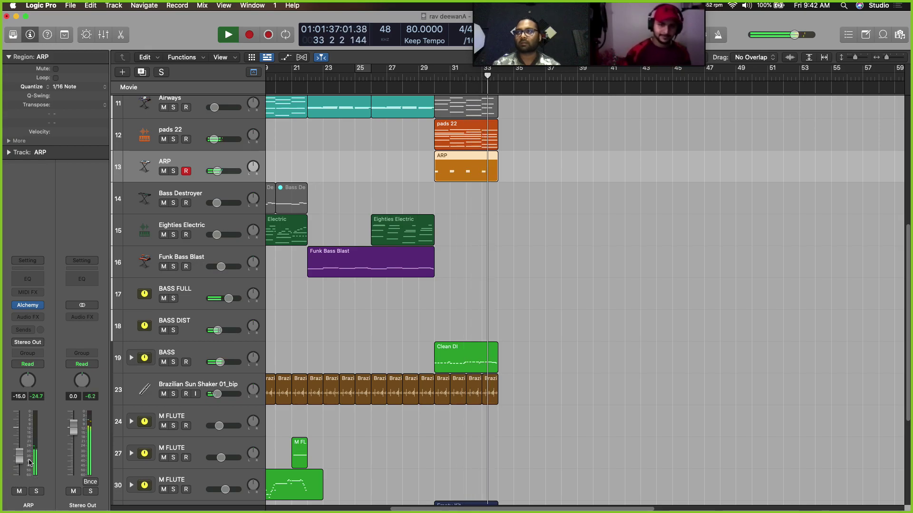
Insert a Tremolo effect after Alchemy on the ARP track
left_click(29, 317)
mouse_move(64, 436)
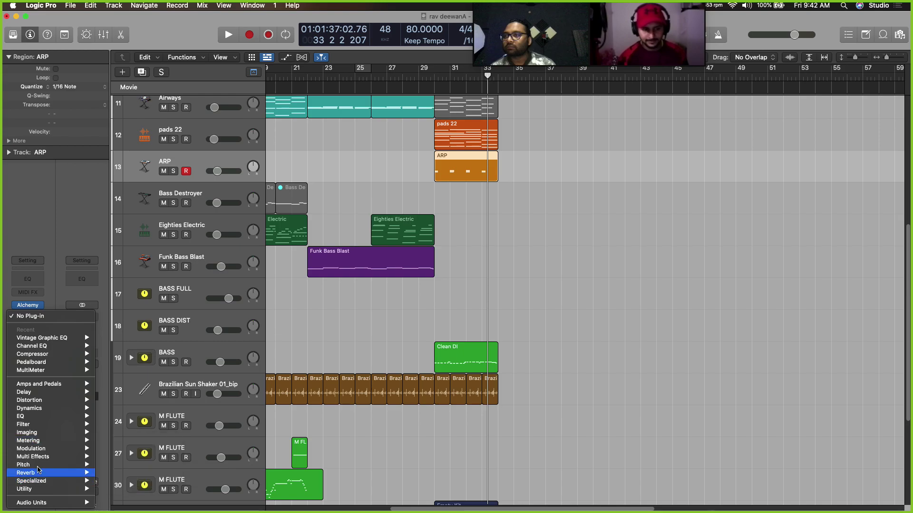
mouse_move(136, 505)
left_click(199, 502)
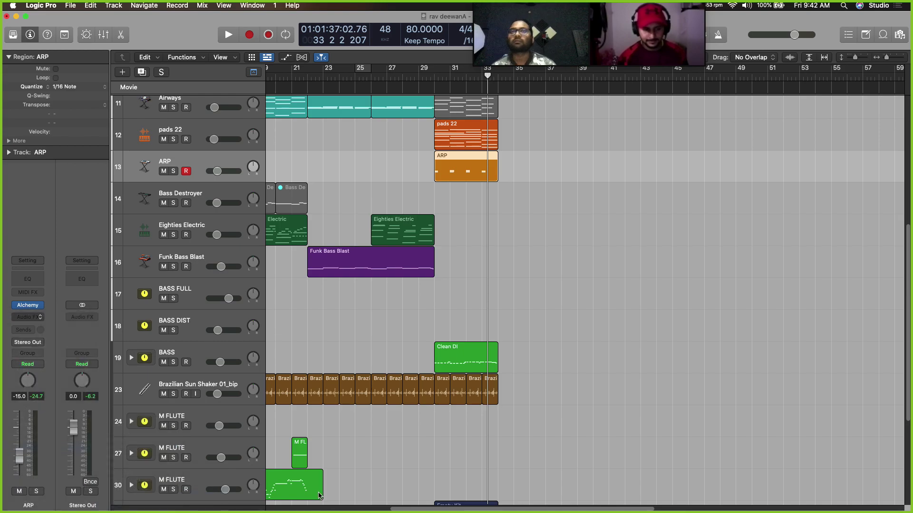
left_click_drag(630, 163, 626, 161)
Solo the ARP track and play it from bar 30 to hear the tremolo
left_click(434, 75)
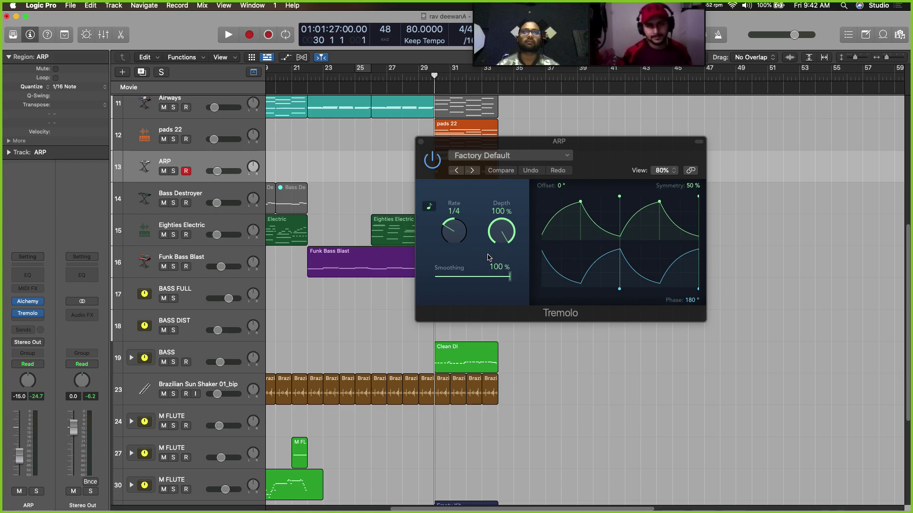
key("s")
key("space")
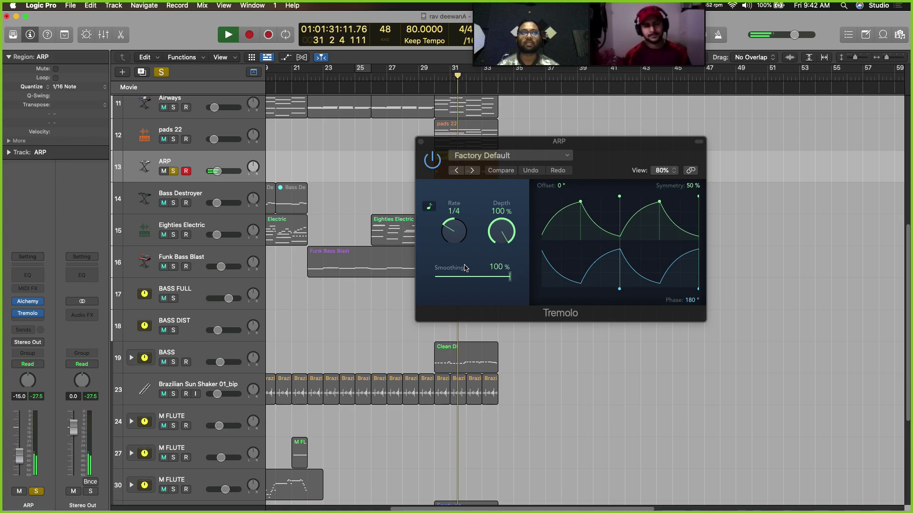
Insert a Compressor after the Tremolo on the ARP track, set its threshold to -30.0 dB and audition it
key("space")
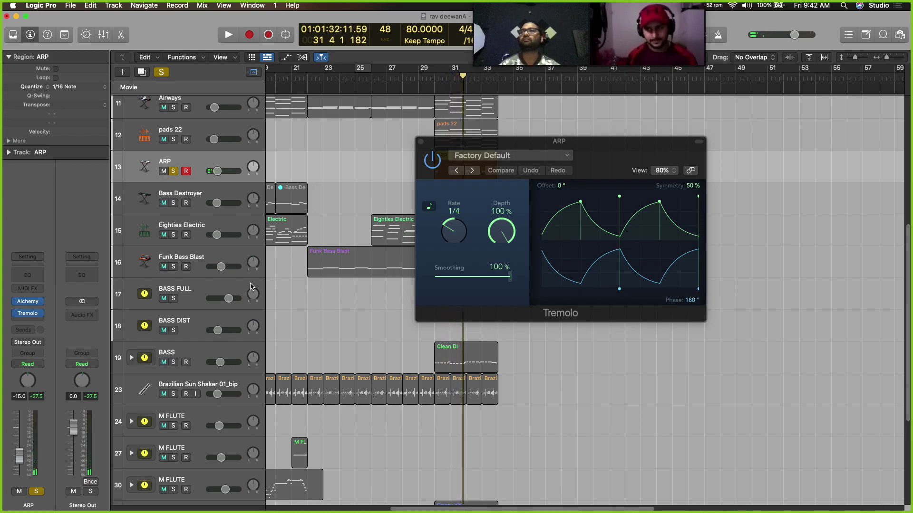
left_click(32, 265)
left_click_drag(387, 366, 387, 394)
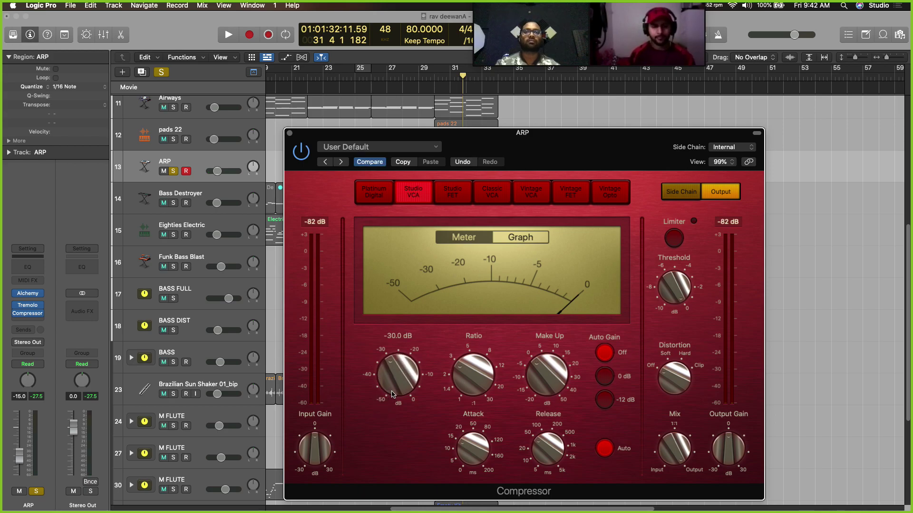
key("space")
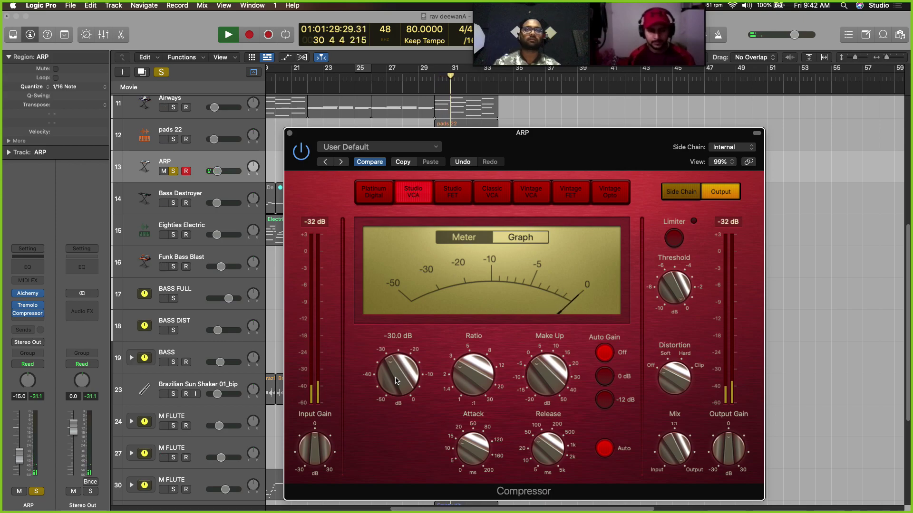
key("space")
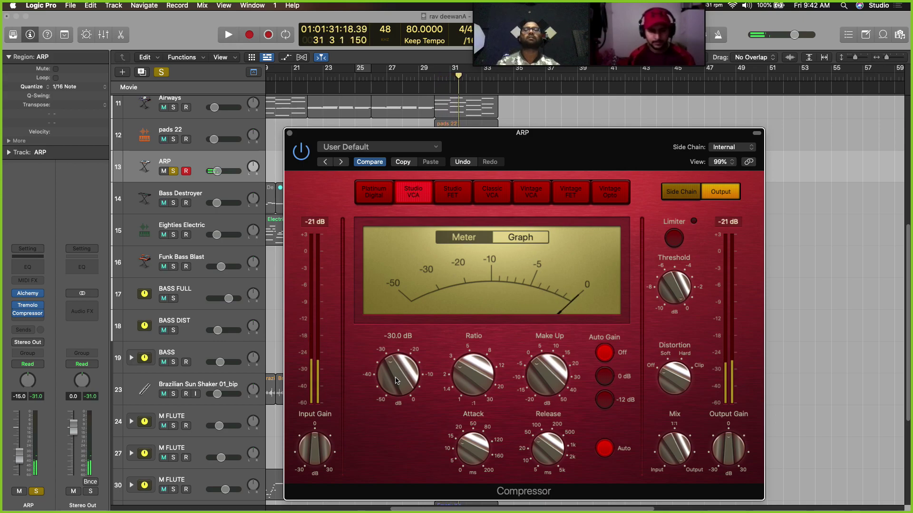
Add a Channel EQ to the soloed ARP track with a 48 dB/Oct low cut at 175 Hz and audition it
left_click(28, 267)
key("space")
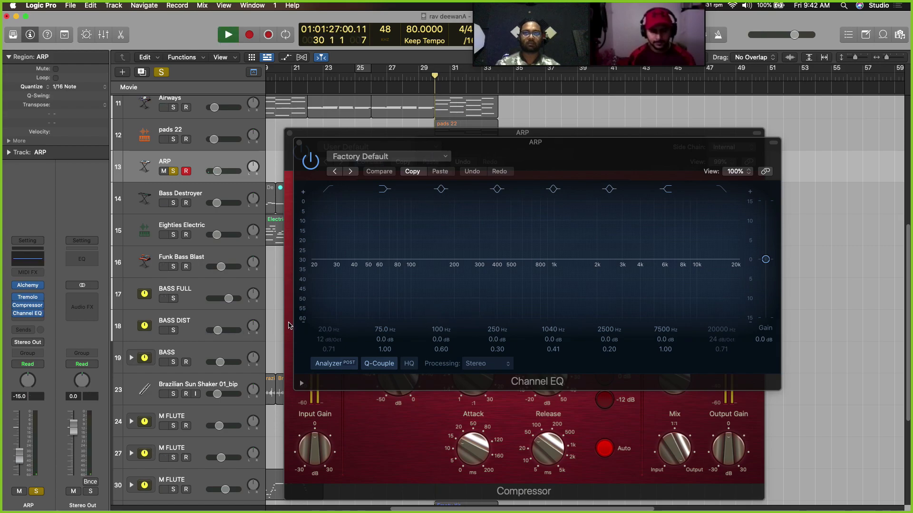
left_click(332, 189)
key("space")
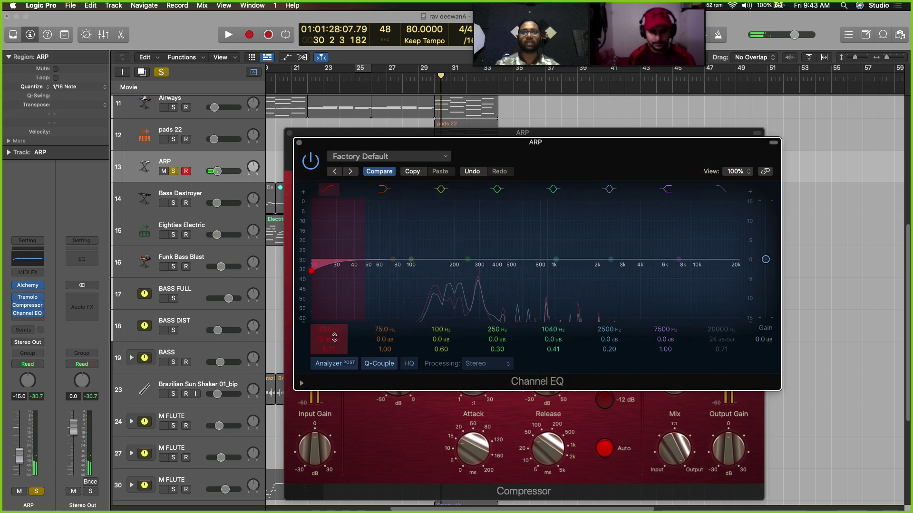
left_click_drag(335, 338, 326, 265)
left_click_drag(350, 261, 447, 261)
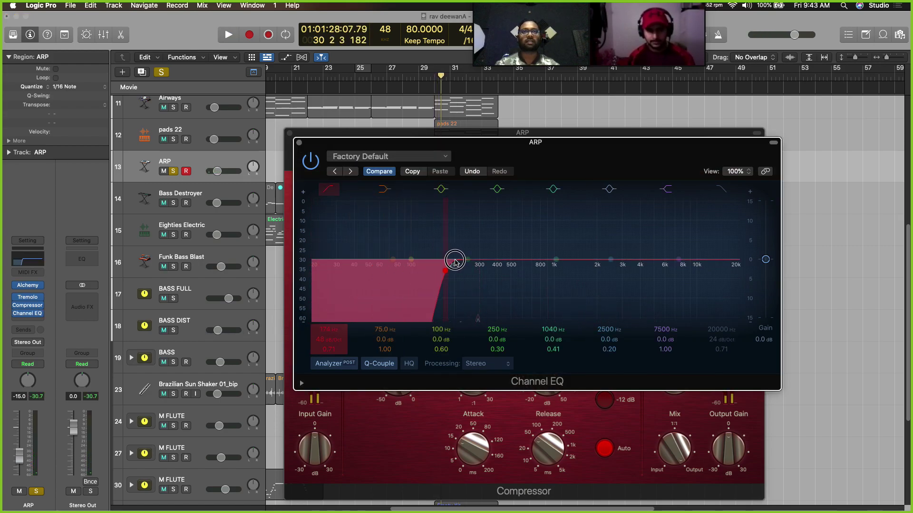
key("space")
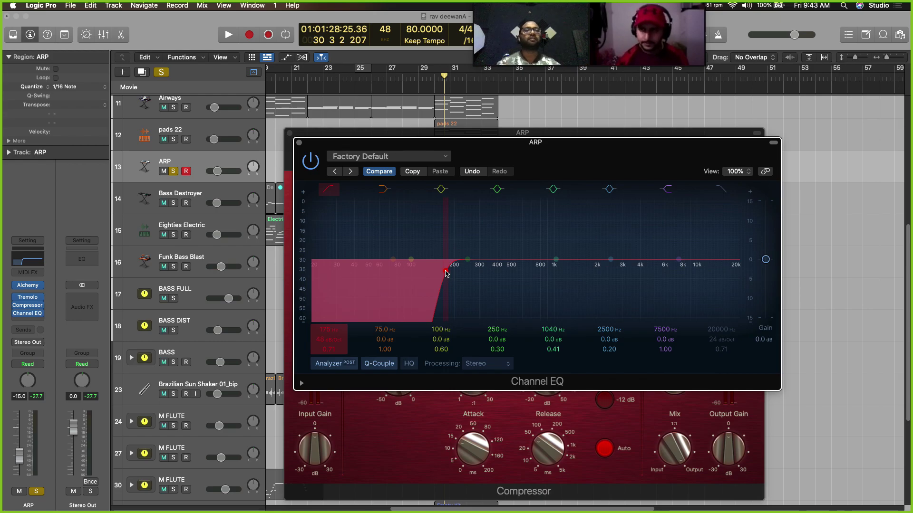
key("space")
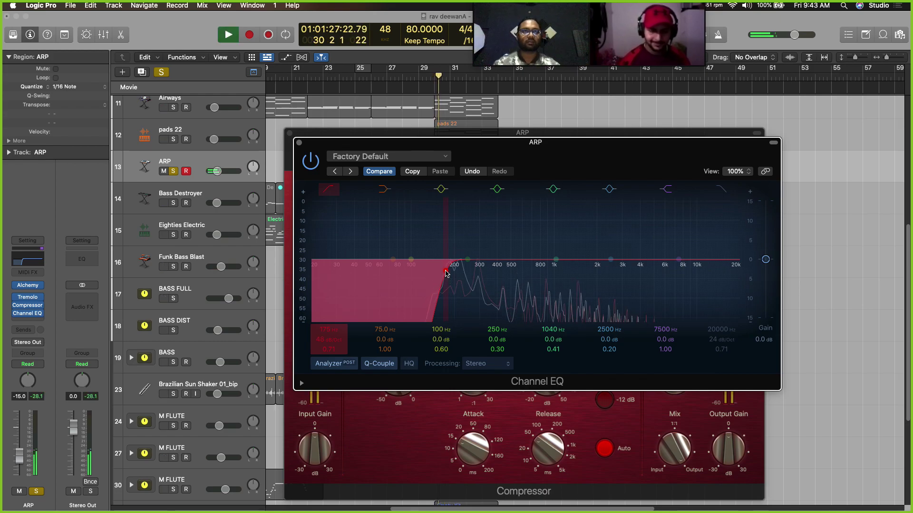
Shape ARP's EQ with a -3.6 dB low shelf at 438 Hz, a +3.6 dB band at 655 Hz and an 11600 Hz high cut
left_click_drag(392, 260, 500, 280)
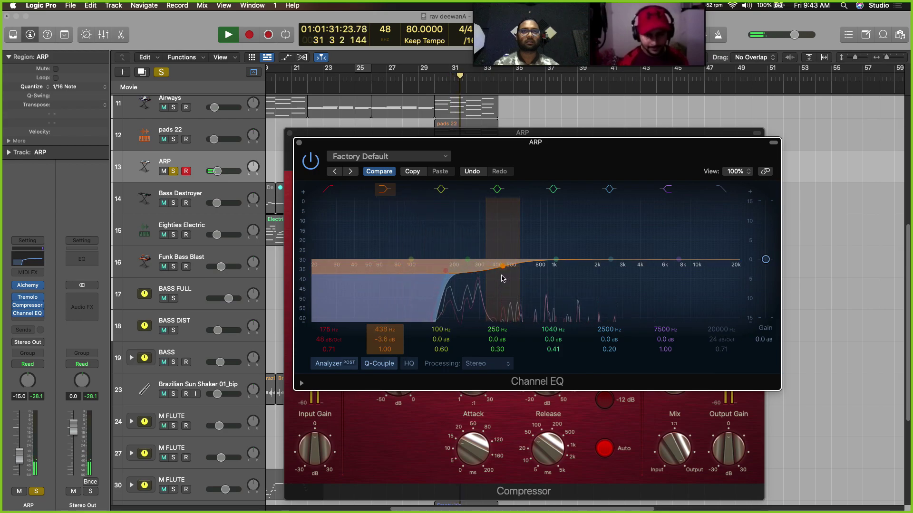
left_click_drag(469, 224, 535, 210)
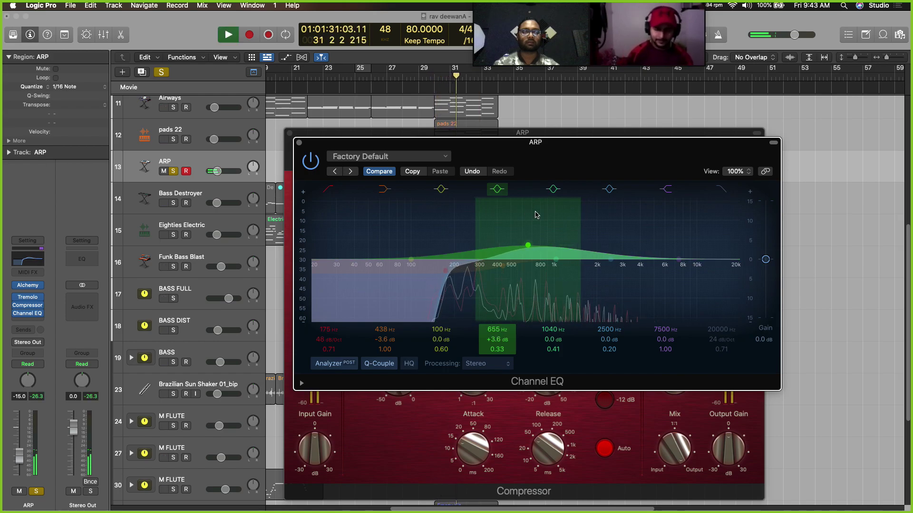
key("space")
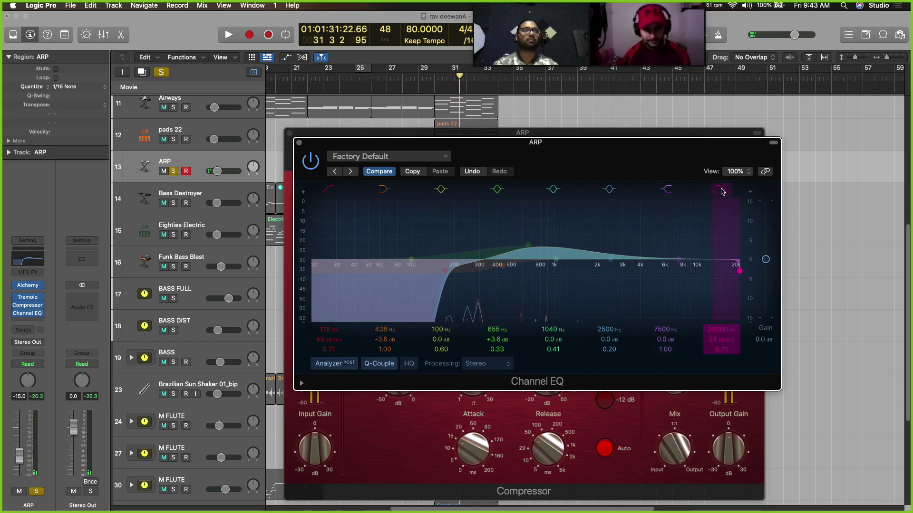
left_click_drag(737, 268, 668, 268)
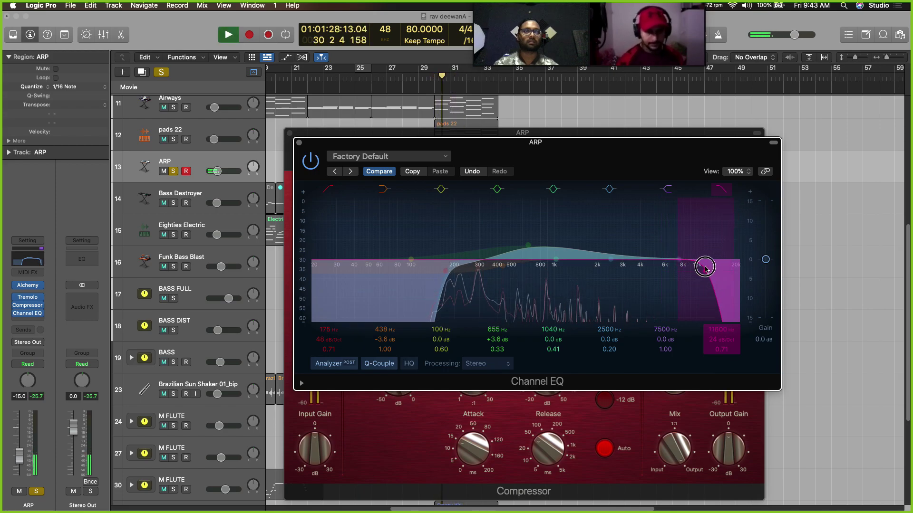
Unsolo ARP, lower its volume to -17.0 dB against the playing mix and close its plug-in windows
left_click(37, 491)
key("space")
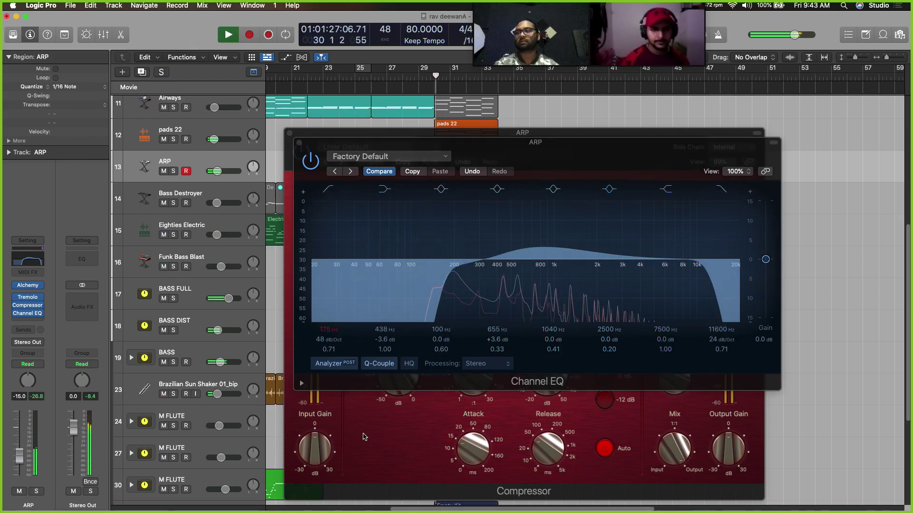
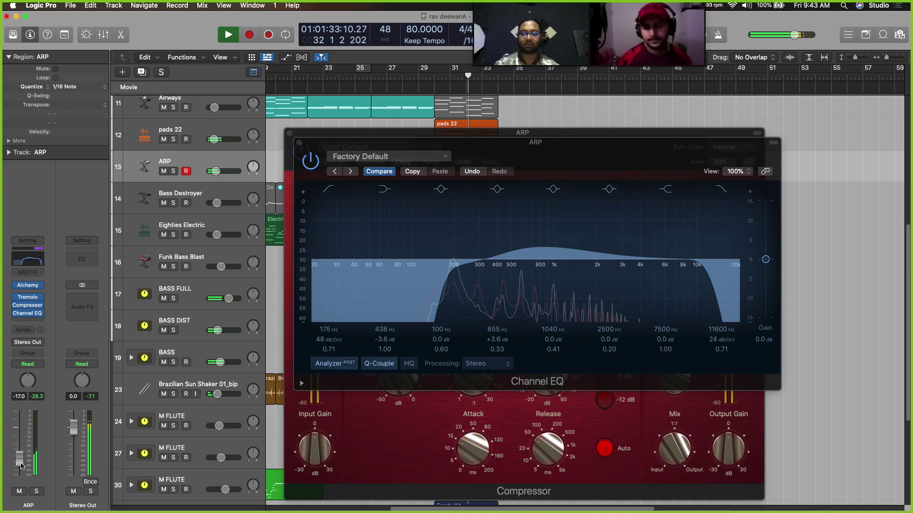
left_click(299, 143)
left_click(290, 134)
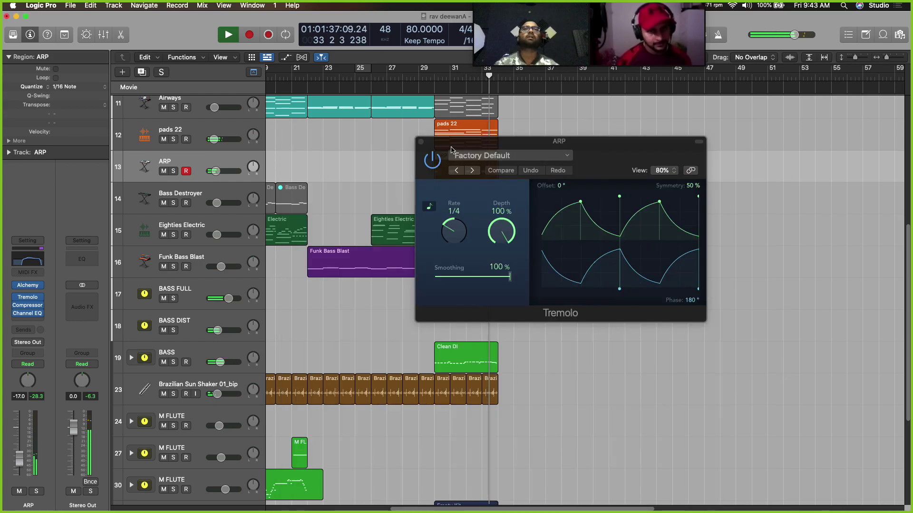
left_click(421, 141)
key("space")
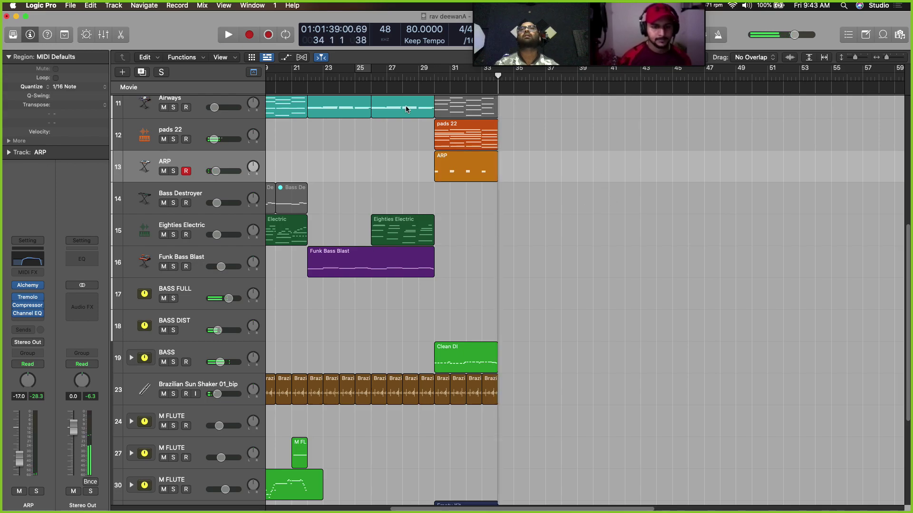
Fit all tracks in view and play the full arrangement from bar 27 to just past bar 34
left_click(388, 90)
key("super+Up")
key("super+Up")
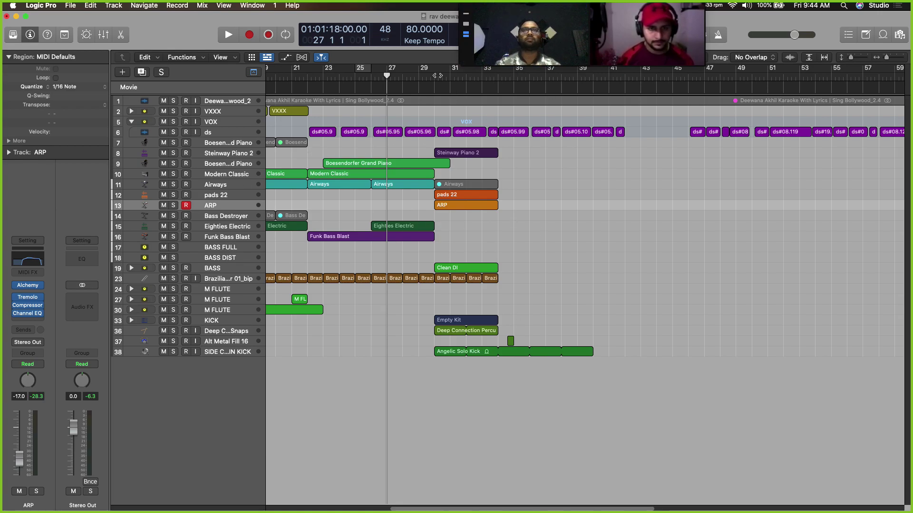
key("space")
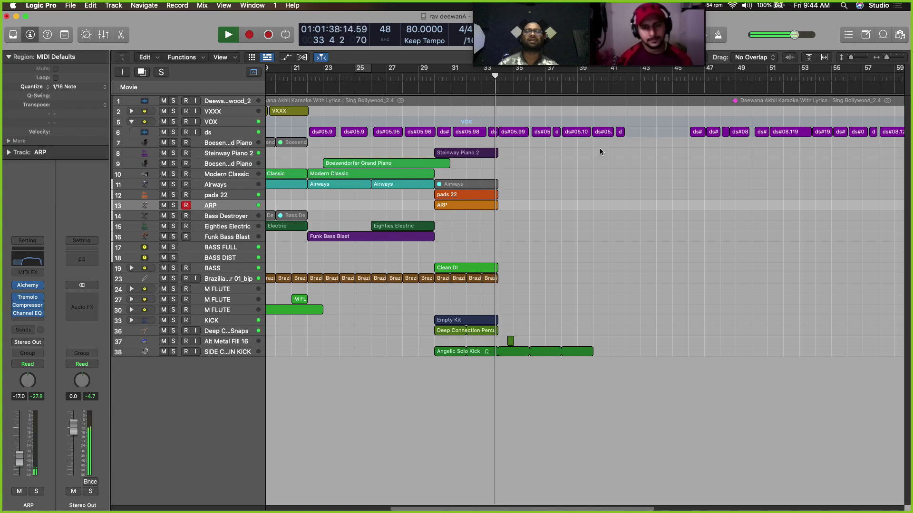
key("space")
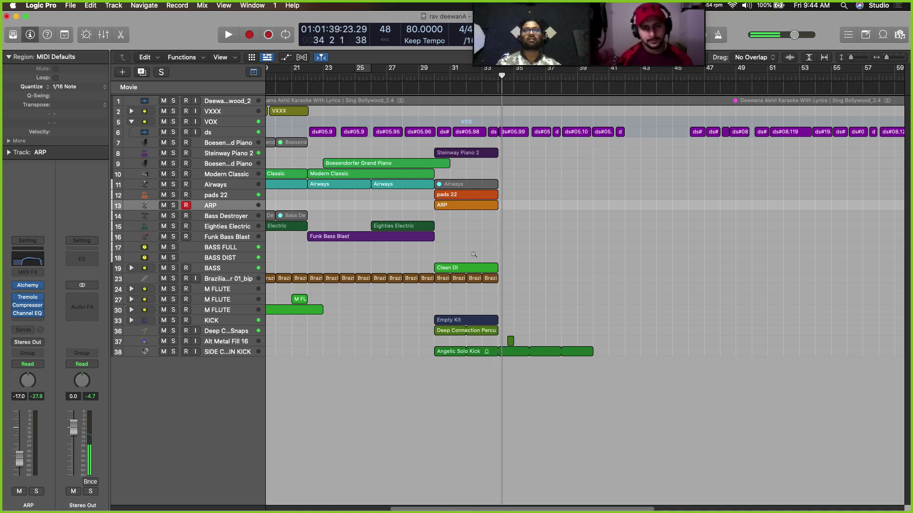
Move the floating call video clear of the arrangement controls and set Snap to Off for editing the ds vocal regions
scroll(565, 203, "up", 3)
scroll(564, 203, "up", 3)
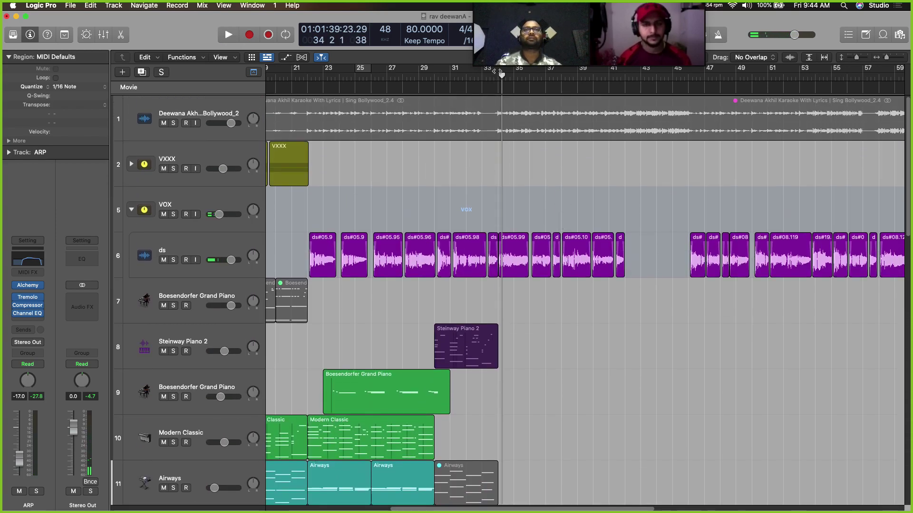
scroll(518, 203, "up", 5)
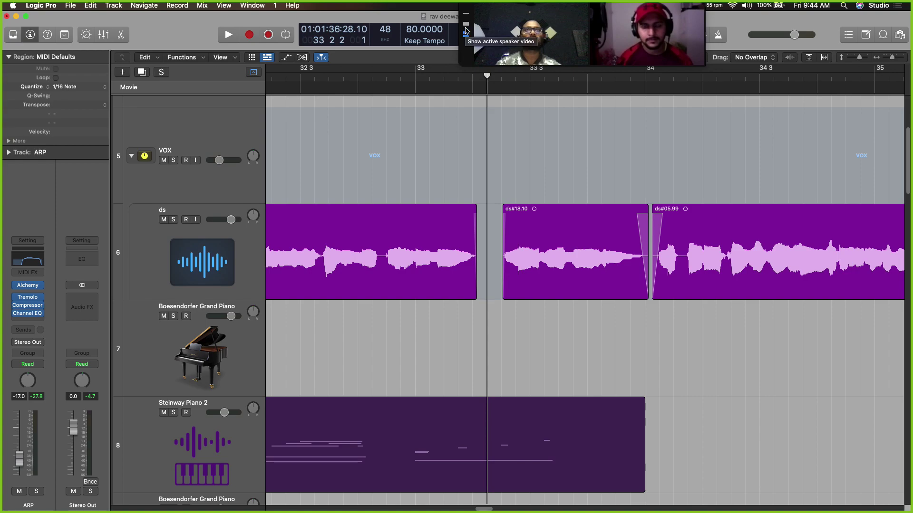
left_click(466, 31)
left_click(493, 8)
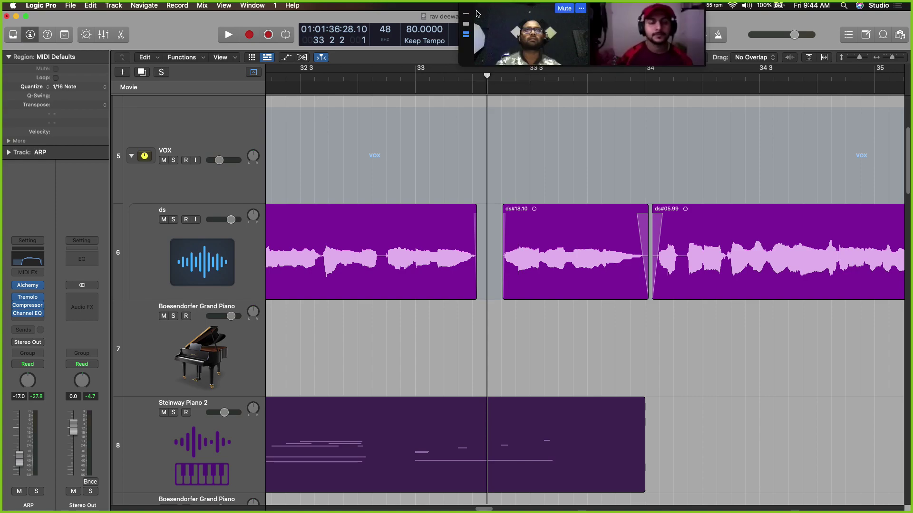
left_click_drag(461, 58, 756, 208)
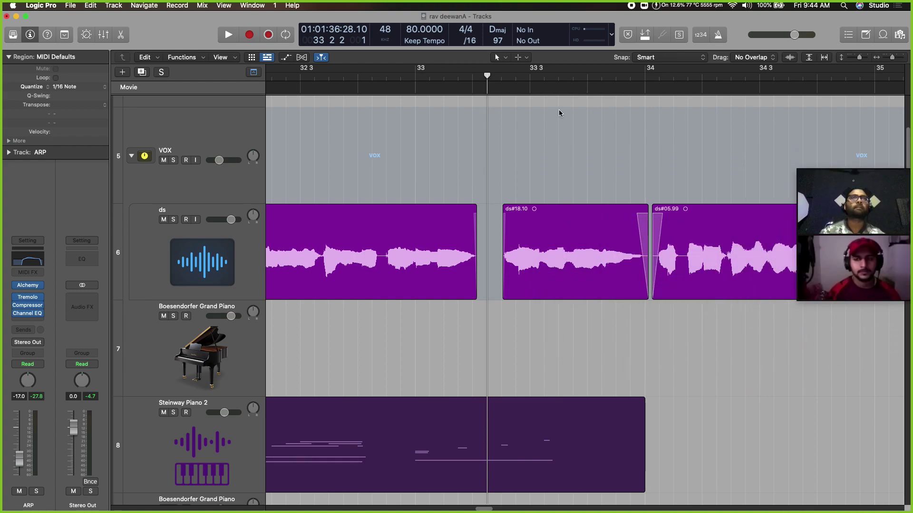
left_click(639, 58)
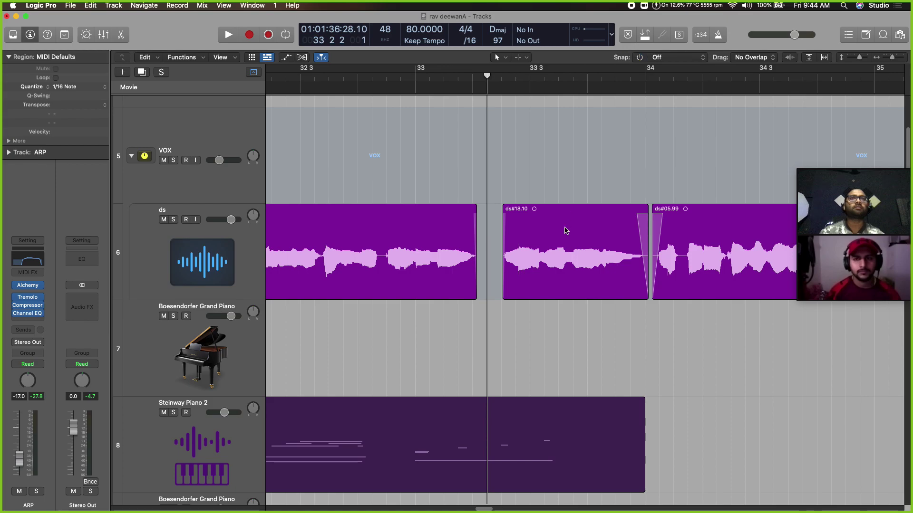
Move vocal region ds#18.10 slightly later on the ds track and check its timing by playing from around bar 32
scroll(582, 272, "up", 5)
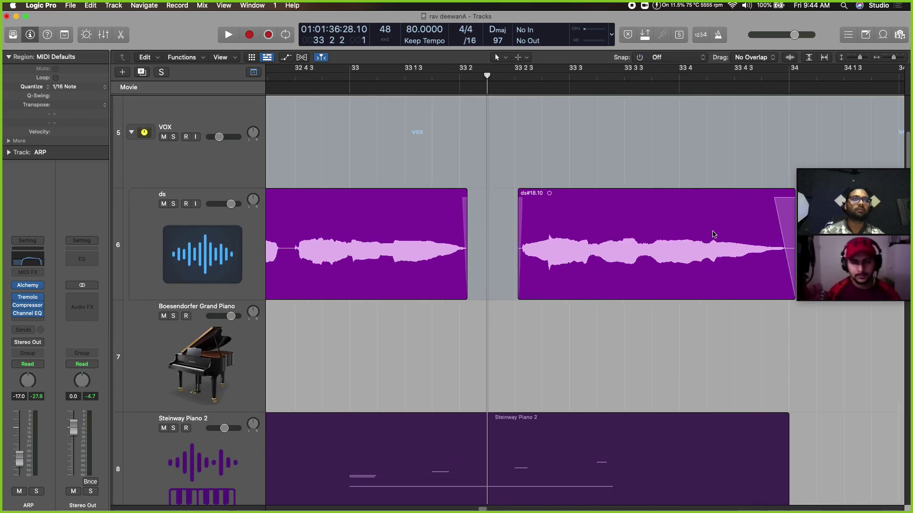
left_click_drag(700, 209, 692, 219)
key("space")
key("space")
key("space")
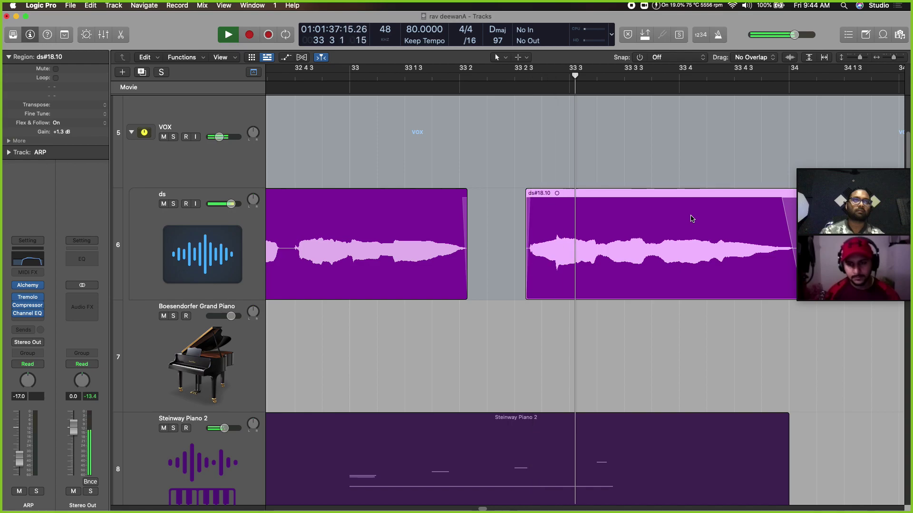
scroll(682, 224, "down", 1)
scroll(681, 223, "down", 5)
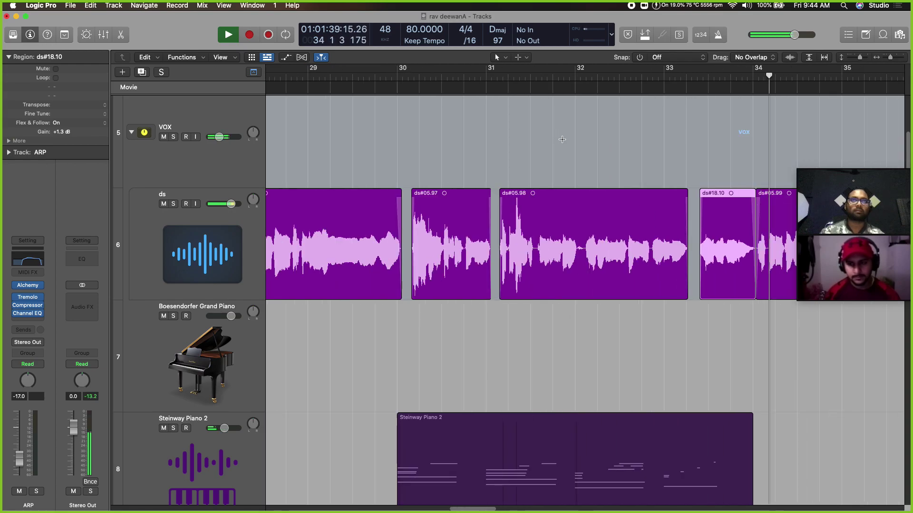
key("space")
left_click(574, 79)
key("space")
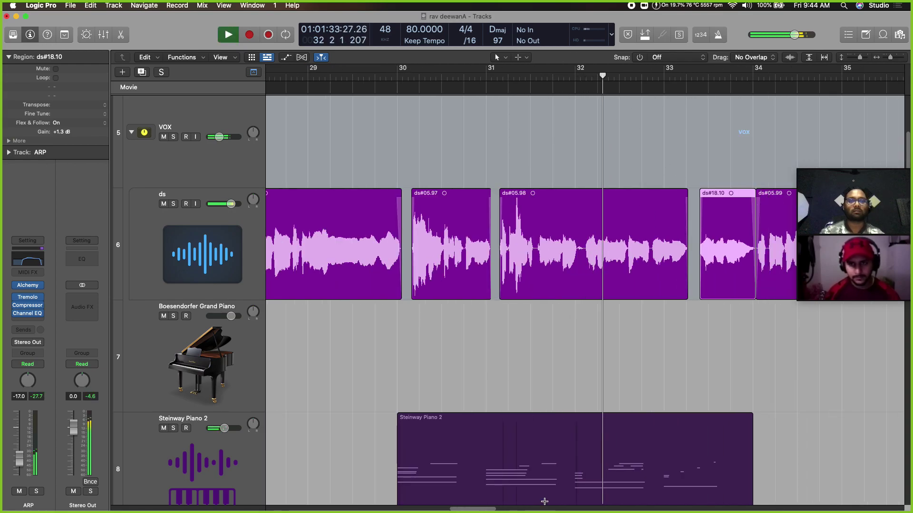
Nudge ds#18.10 a little later again, listen to it, and extend the start of ds#05.99 slightly earlier
left_click_drag(490, 510, 498, 511)
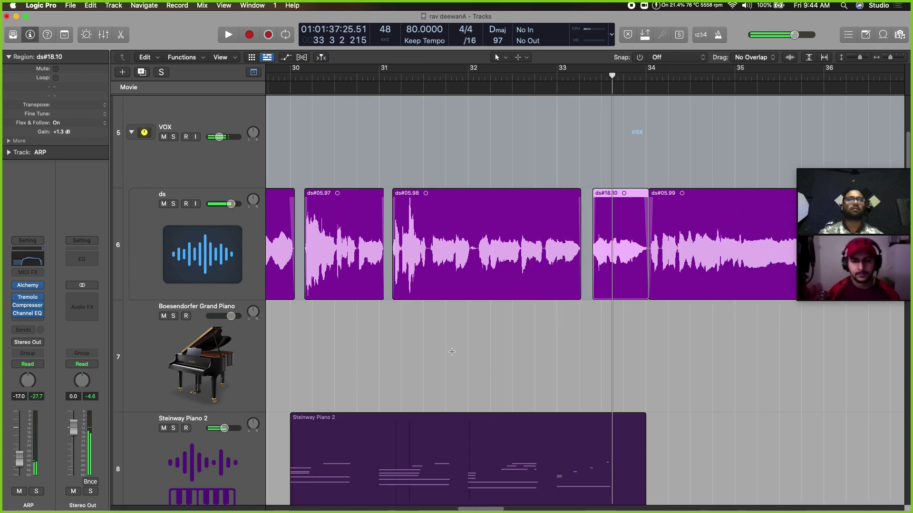
left_click_drag(628, 223, 630, 225)
key("space")
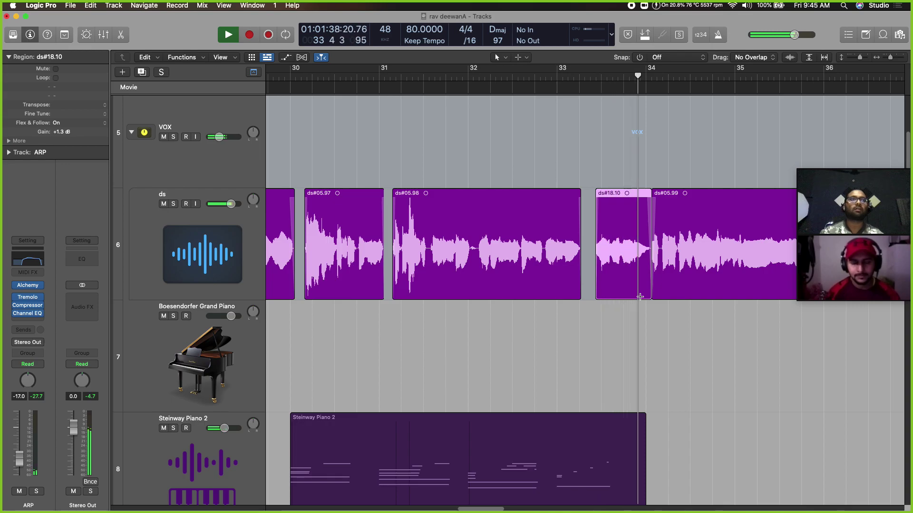
key("space")
left_click_drag(653, 298, 649, 304)
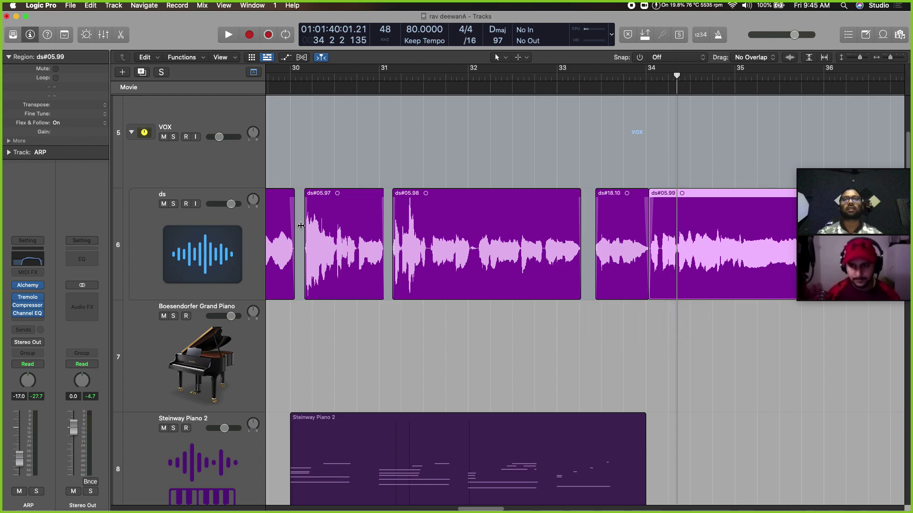
While playing from bar 30, split vocal region ds#05.98 just after bar 32 and extend the second part's end slightly
left_click(291, 84)
key("space")
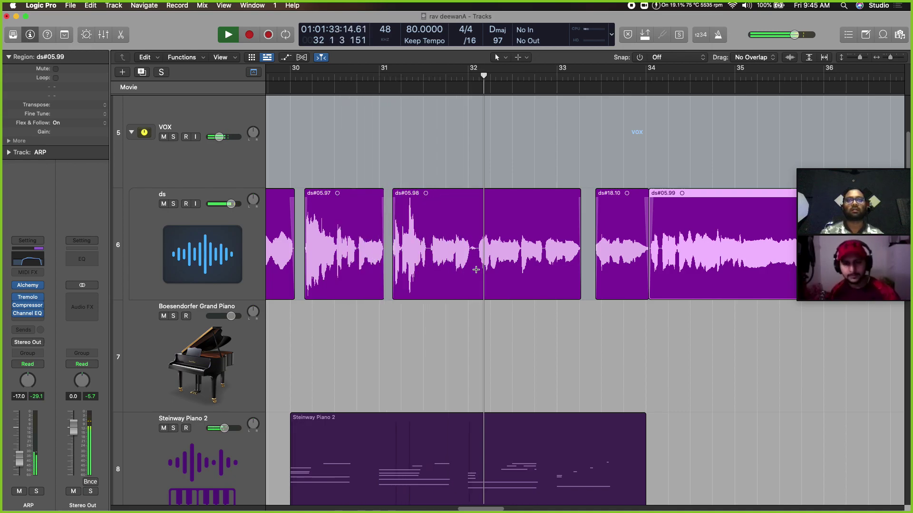
left_click(476, 268)
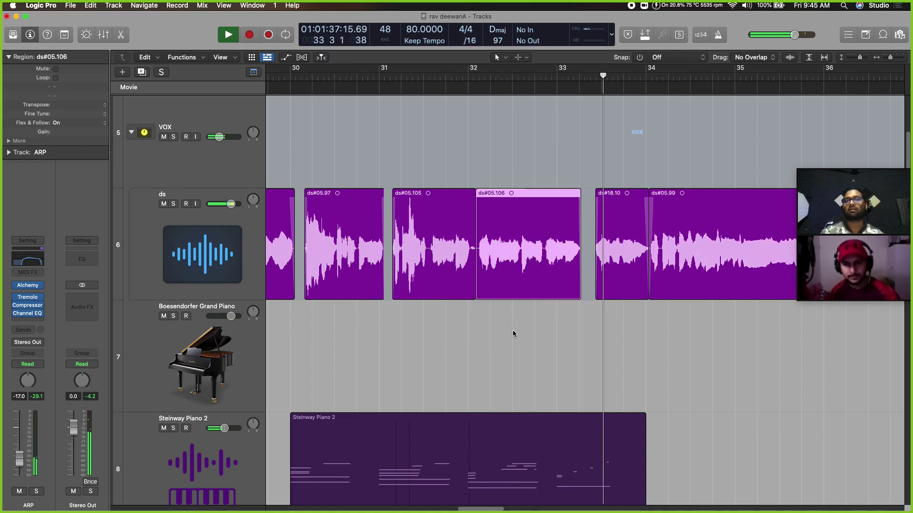
left_click_drag(578, 299, 581, 299)
key("space")
left_click_drag(497, 511, 485, 508)
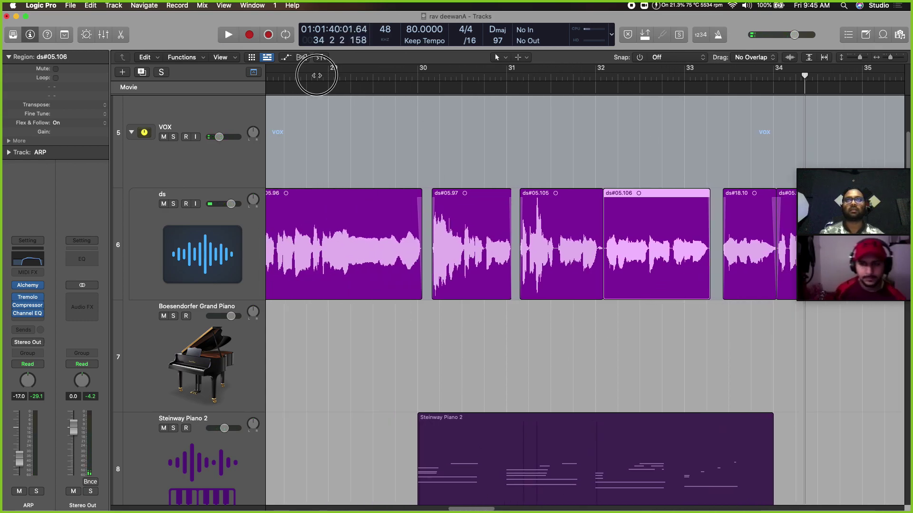
Play the ds vocal from around bar 29, nudge region ds#05.97 very slightly, and listen to it again
double_click(317, 76)
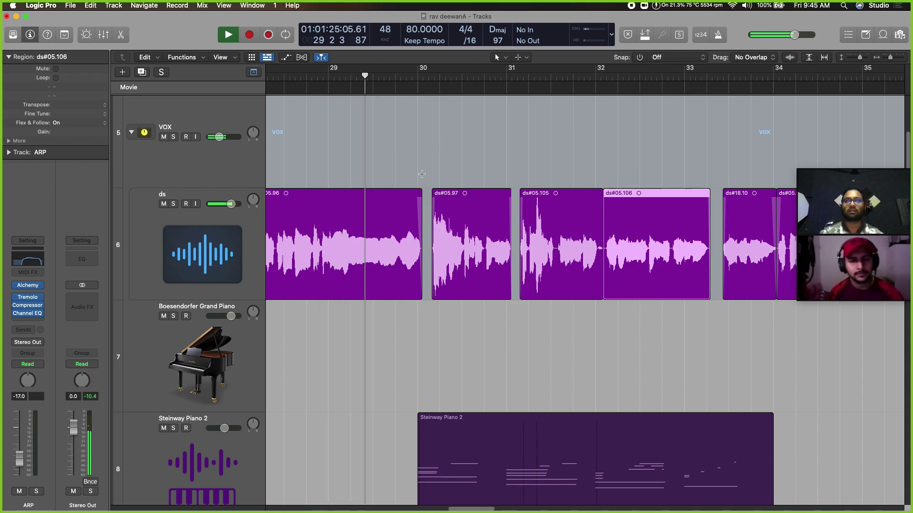
scroll(455, 211, "up", 4)
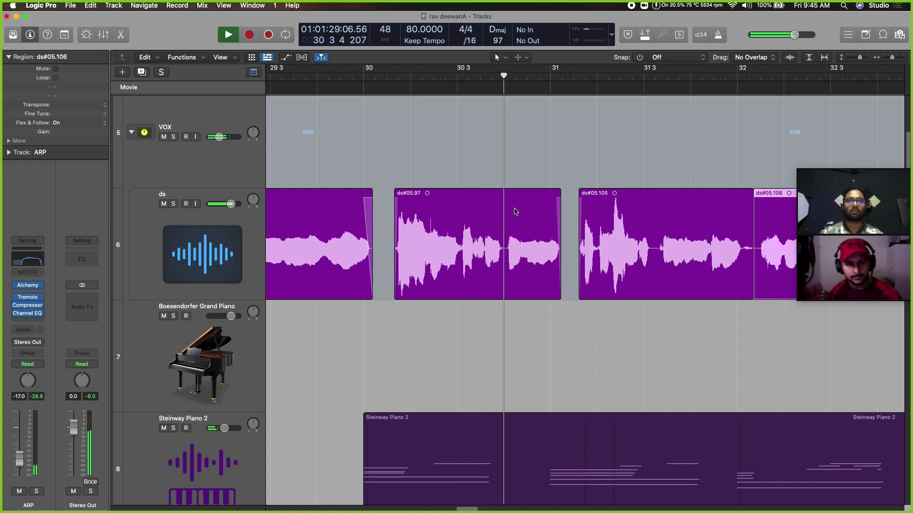
key("space")
left_click(519, 207)
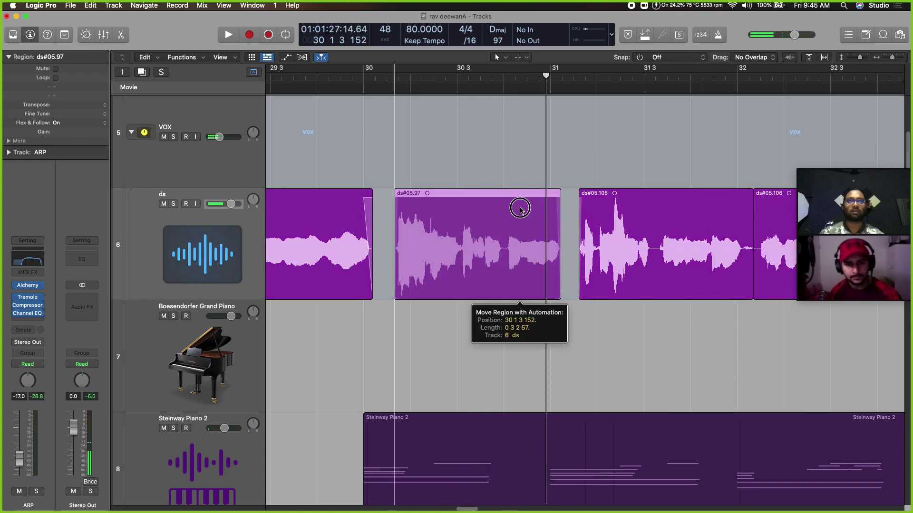
left_click_drag(520, 207, 521, 207)
key("comma")
key("comma")
key("space")
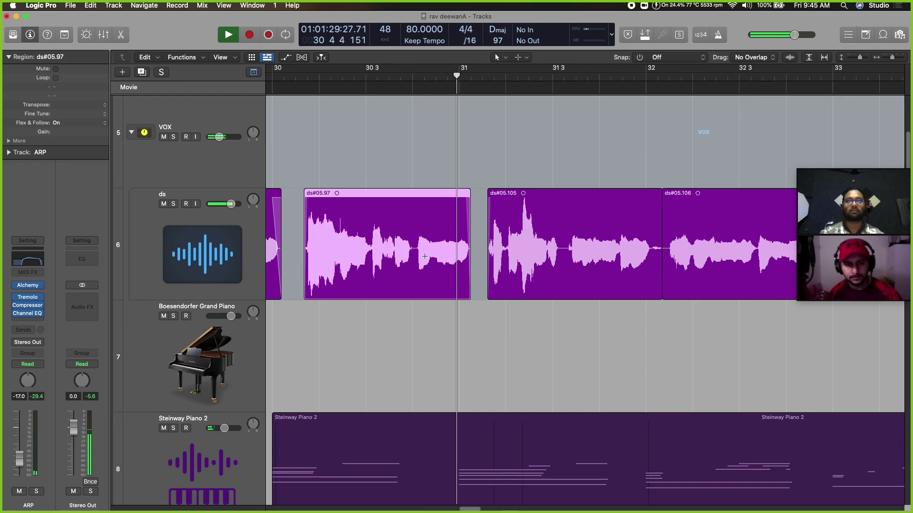
key("space")
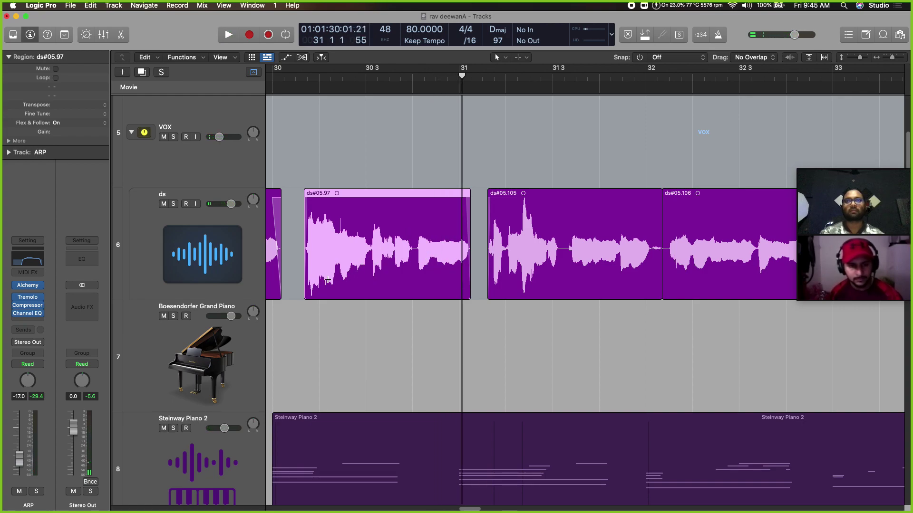
Split vocal region ds#05.97 after beat 2 of bar 30, move its first part slightly later, and listen to the passage
left_click(346, 281)
left_click_drag(332, 203, 350, 196)
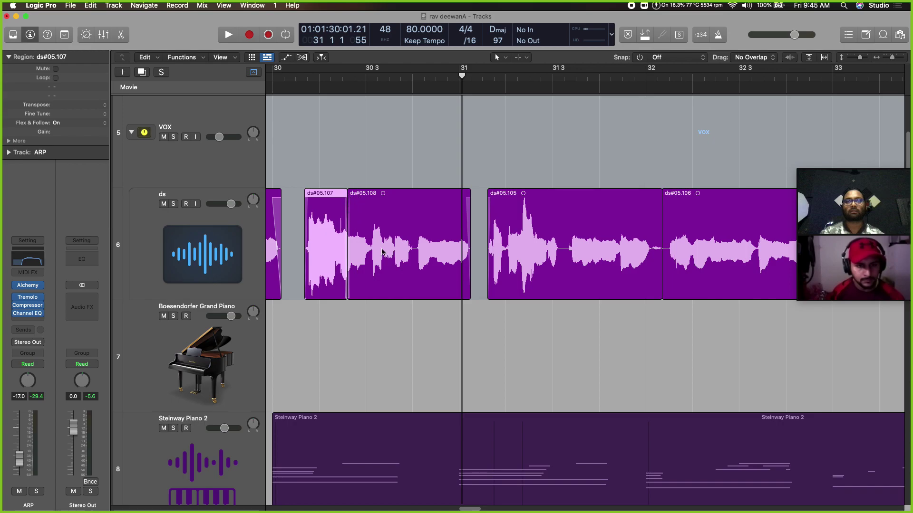
key("space")
left_click(699, 330)
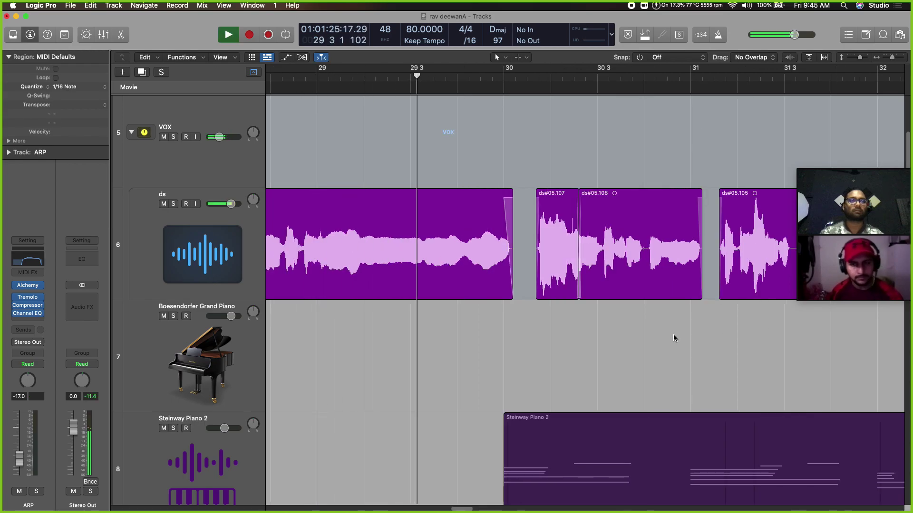
left_click_drag(466, 510, 472, 510)
key("space")
Split ds#05.108 at 30 4 1 69, move its second part earlier to 30 4 1 40, and check the join during playback
left_click(350, 285)
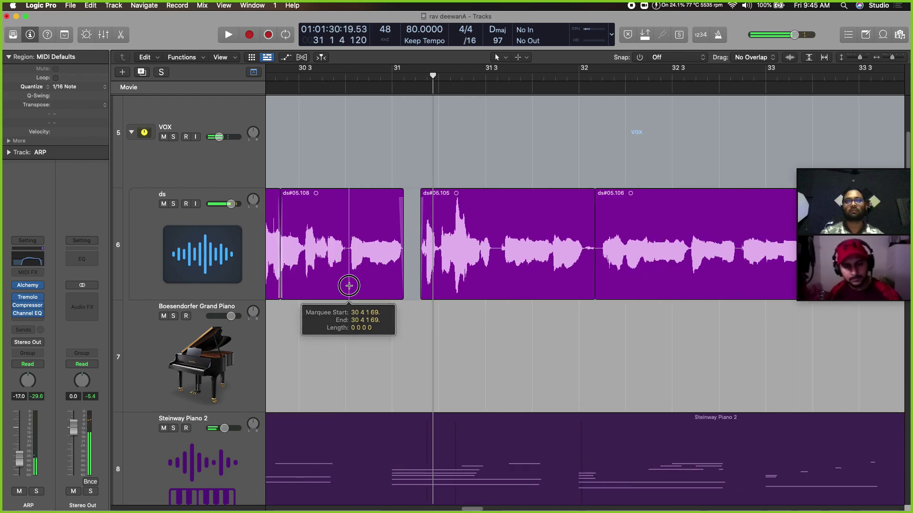
left_click_drag(389, 210, 387, 212)
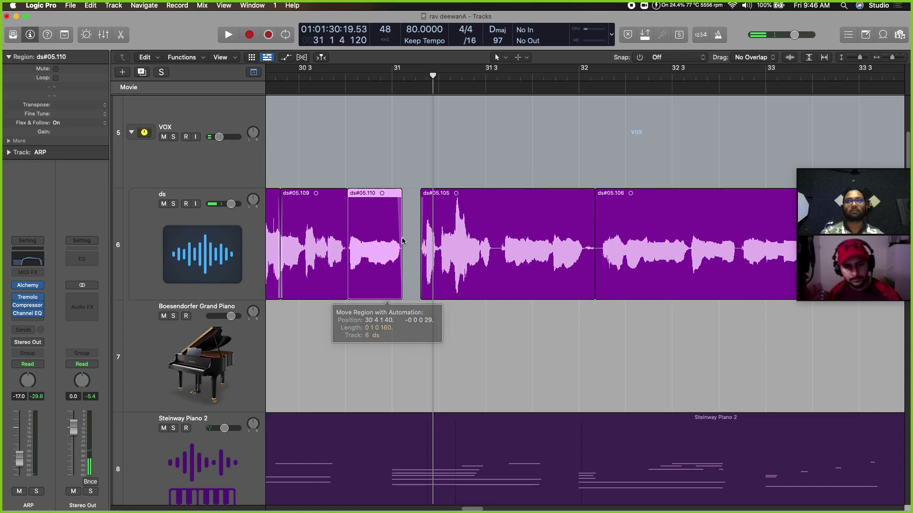
key("space")
left_click(643, 194)
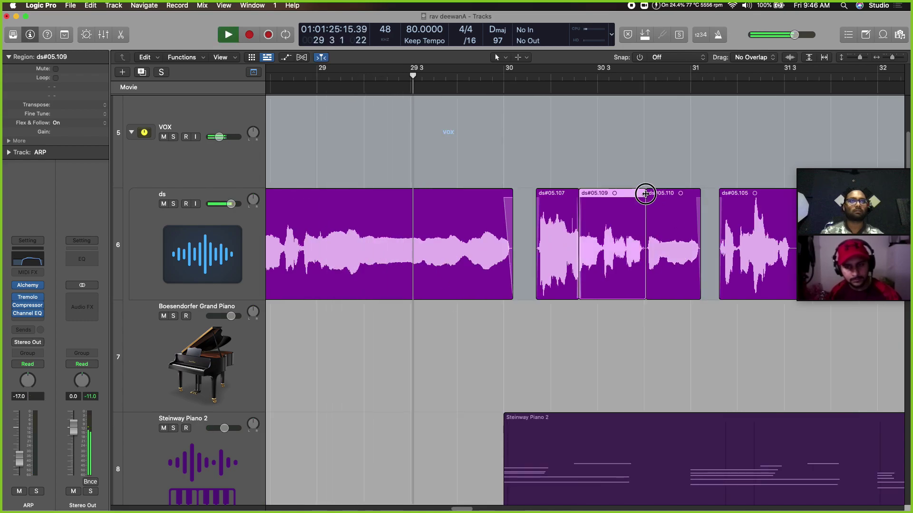
left_click(678, 200)
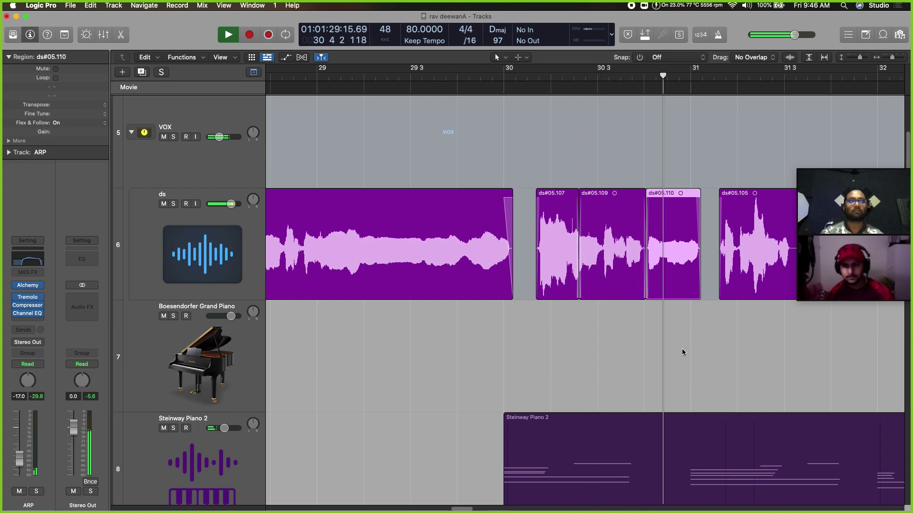
Move ds#05.110 slightly later and, while playing, trim the end of ds#05.105 to just after bar 32
key("space")
left_click_drag(691, 209, 691, 211)
key("space")
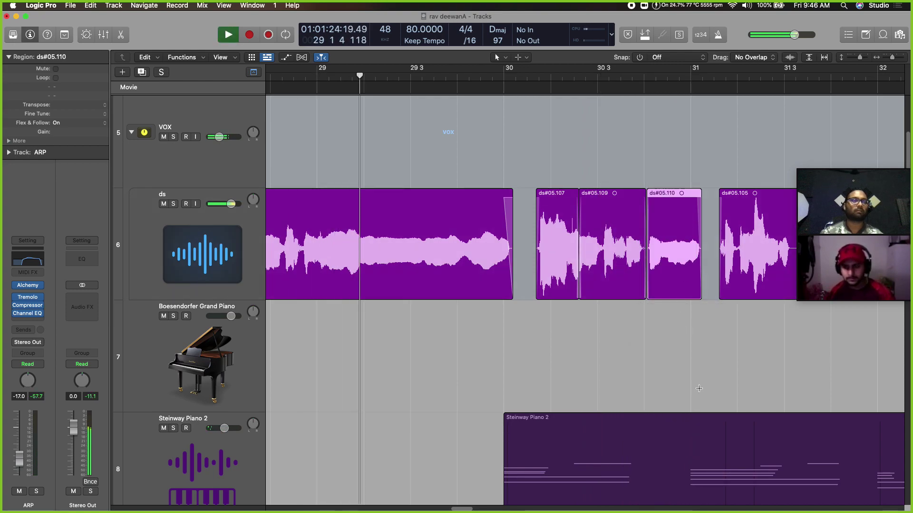
left_click_drag(466, 509, 475, 508)
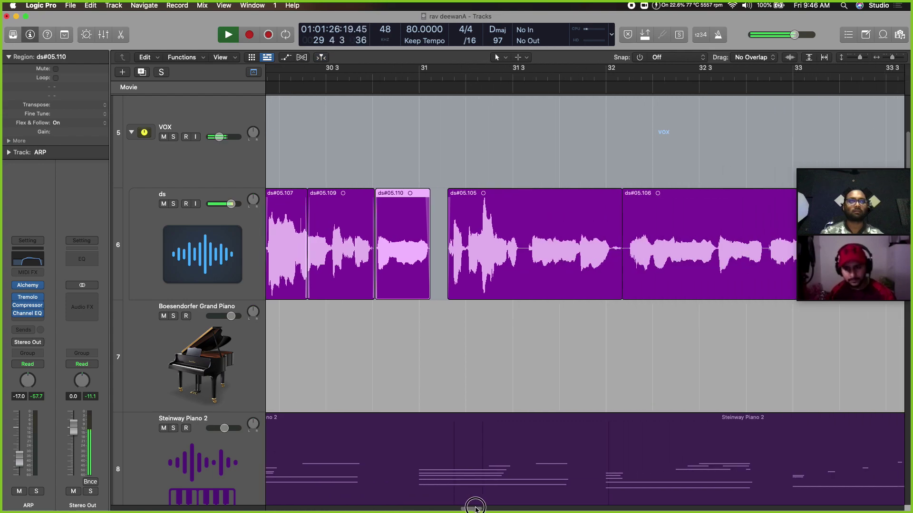
left_click_drag(621, 298, 617, 293)
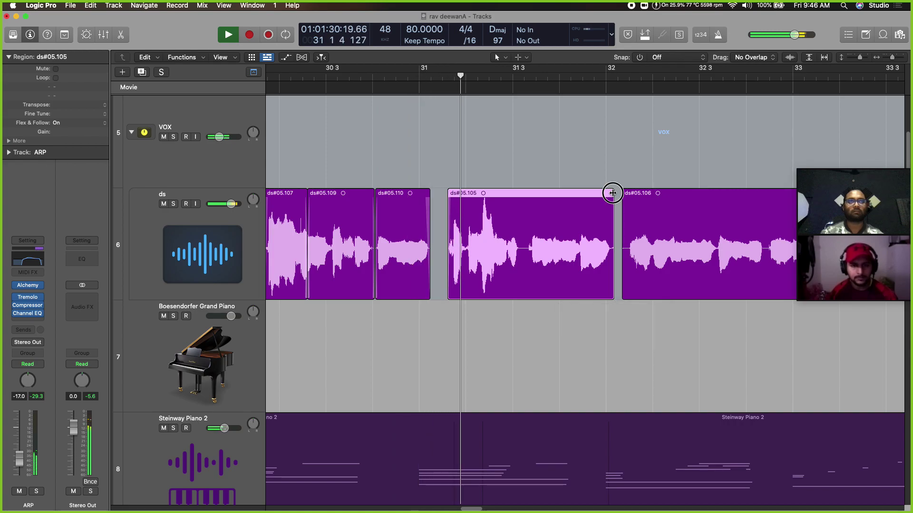
key("space")
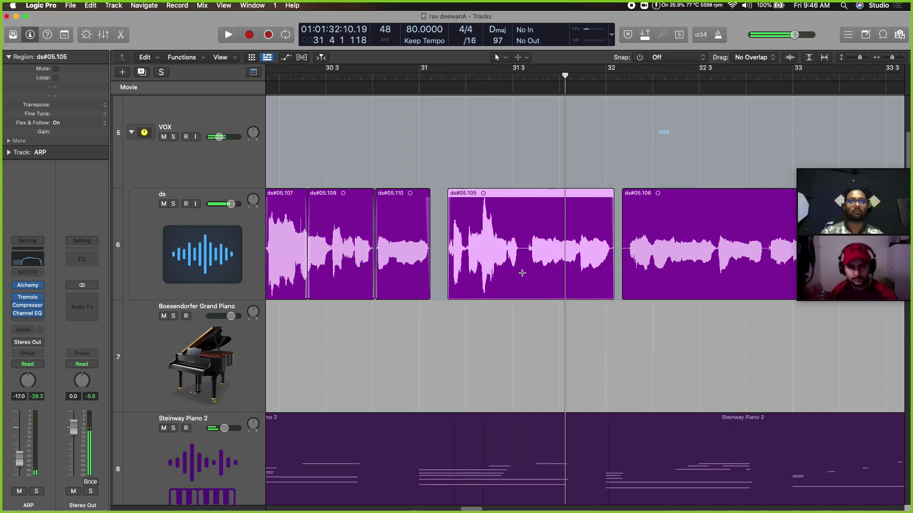
Split ds#05.105 into three parts around beats 2 and 3 of bar 31 and nudge the middle part slightly later
double_click(522, 274)
left_click_drag(493, 266, 522, 276)
left_click(515, 209)
left_click_drag(517, 210, 517, 210)
left_click(512, 339)
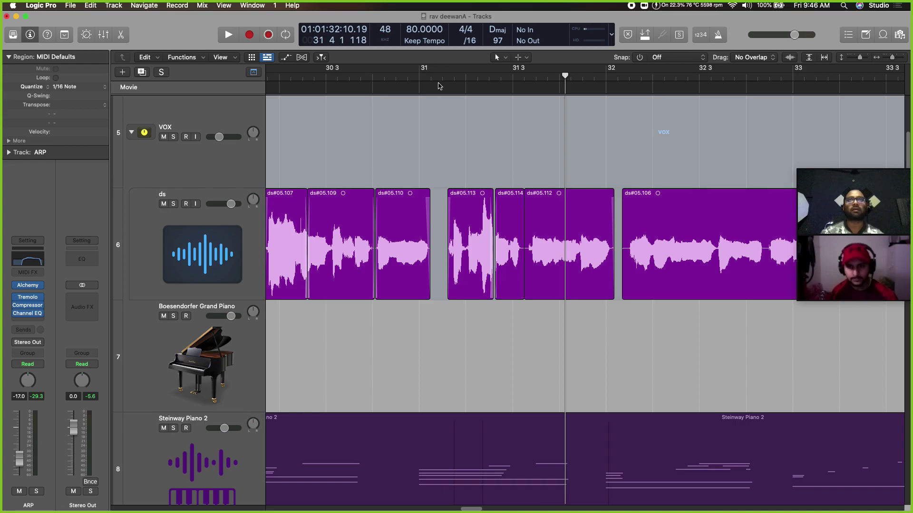
Listen to the split vocal parts in bar 31 and move ds#05.114 a little later
key("space")
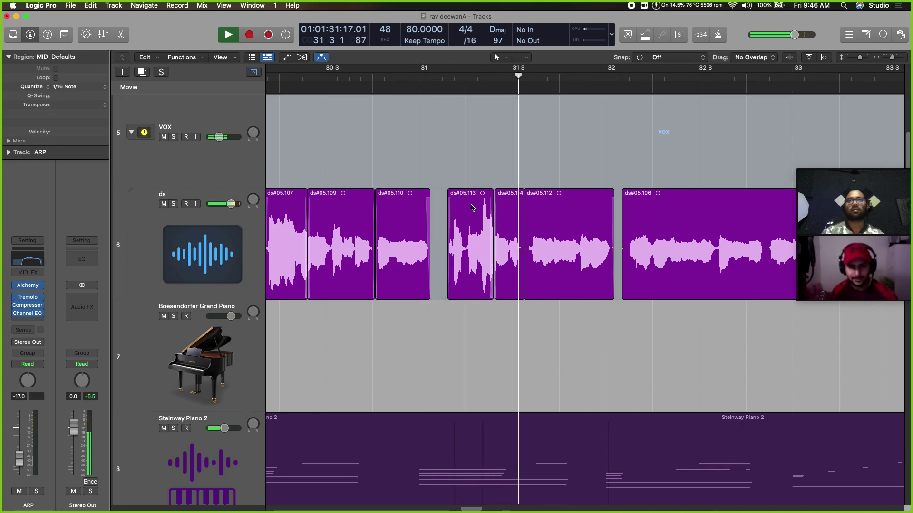
left_click_drag(509, 205, 515, 208)
key("space")
Extend the end of ds#05.113 towards ds#05.114 and shift ds#05.113 slightly earlier while playing
left_click(490, 294)
left_click_drag(489, 293, 492, 293)
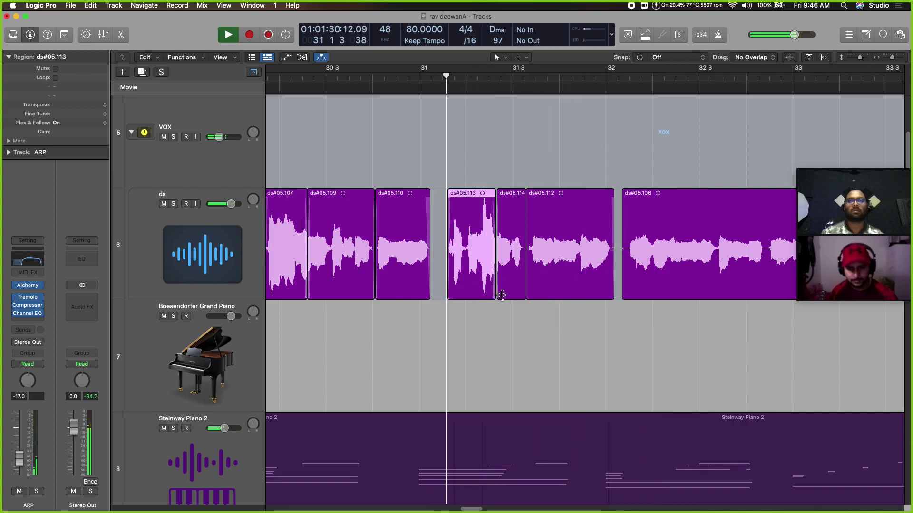
left_click_drag(474, 207, 474, 212)
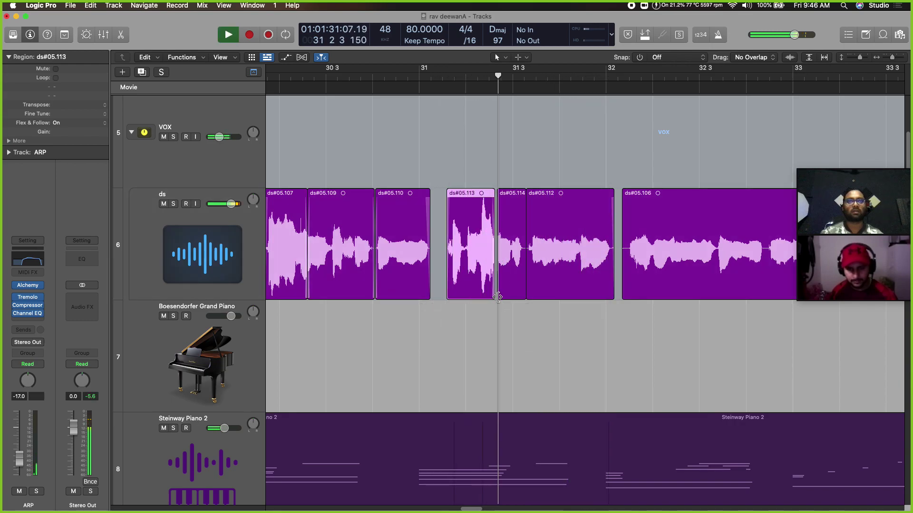
Extend the start of ds#05.114 back in stages until it replaces ds#05.113 just after bar 31, checking each change by playback
left_click(497, 297)
left_click_drag(496, 297, 494, 299)
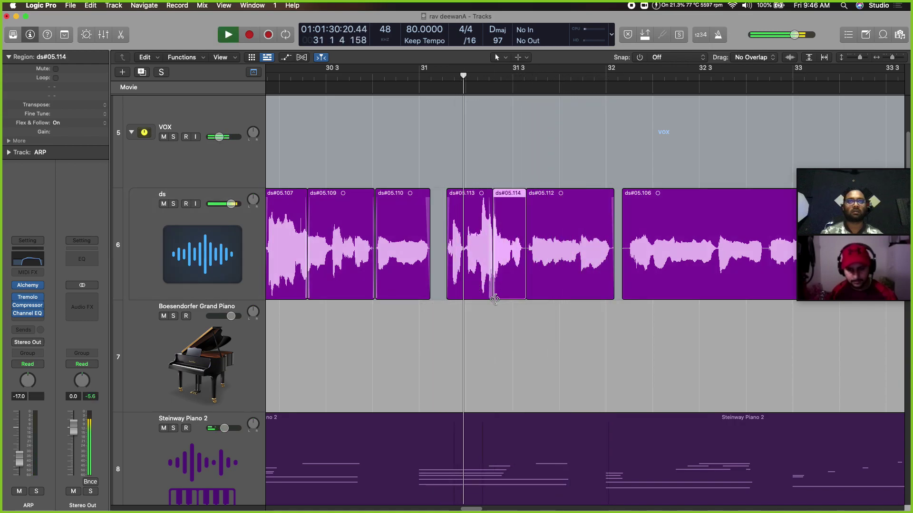
left_click(492, 298)
left_click_drag(494, 299, 481, 300)
key("space")
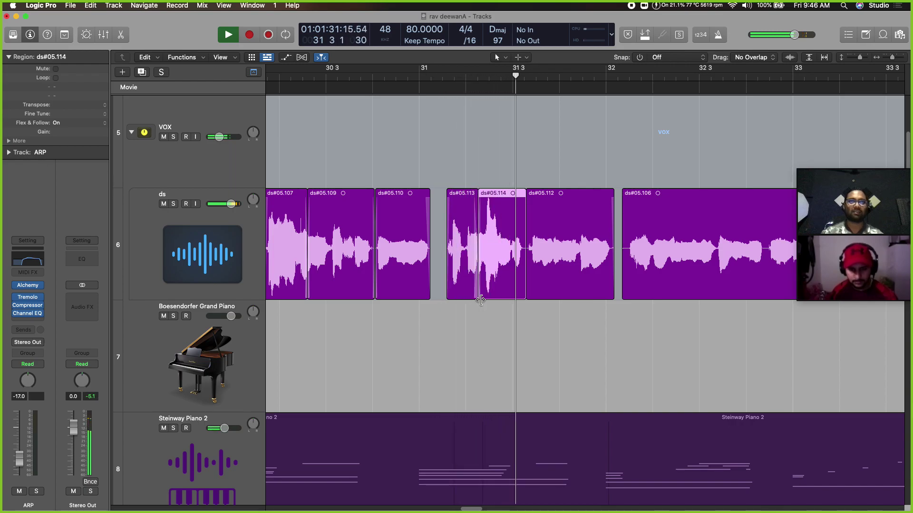
left_click(481, 300)
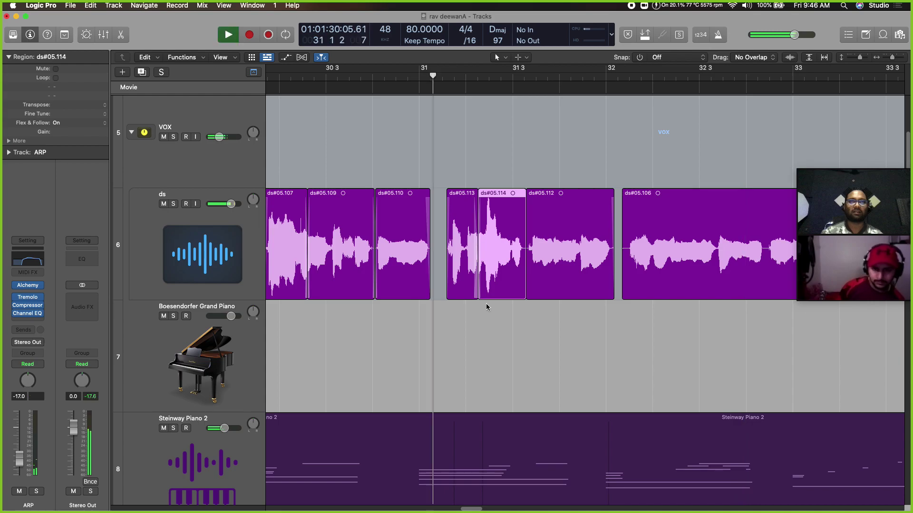
left_click_drag(480, 299, 448, 299)
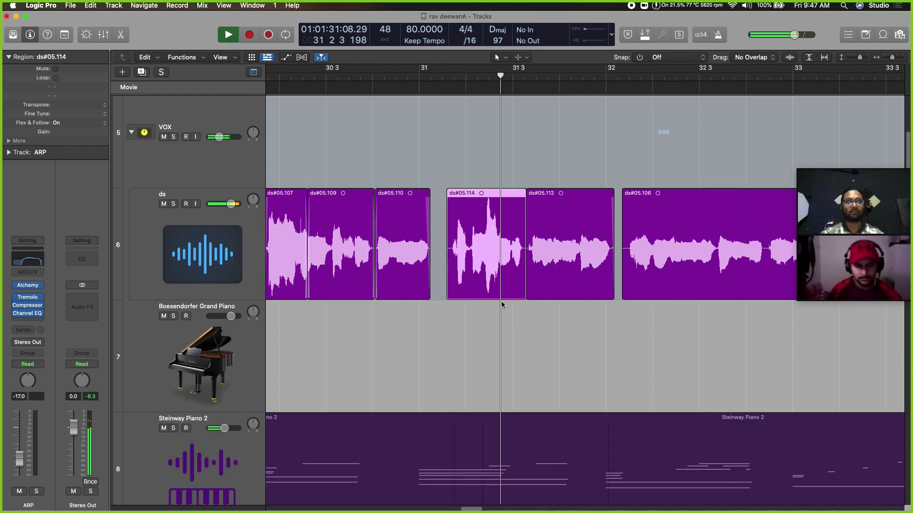
Shift ds#05.112 slightly later, and extend the end of ds#05.114 over it to just after bar 32
left_click_drag(585, 213, 589, 223)
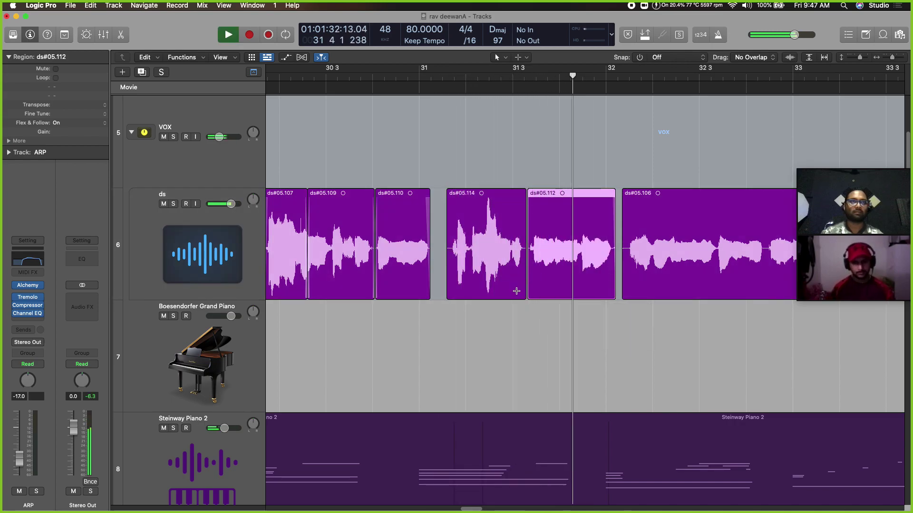
left_click_drag(523, 292, 613, 294)
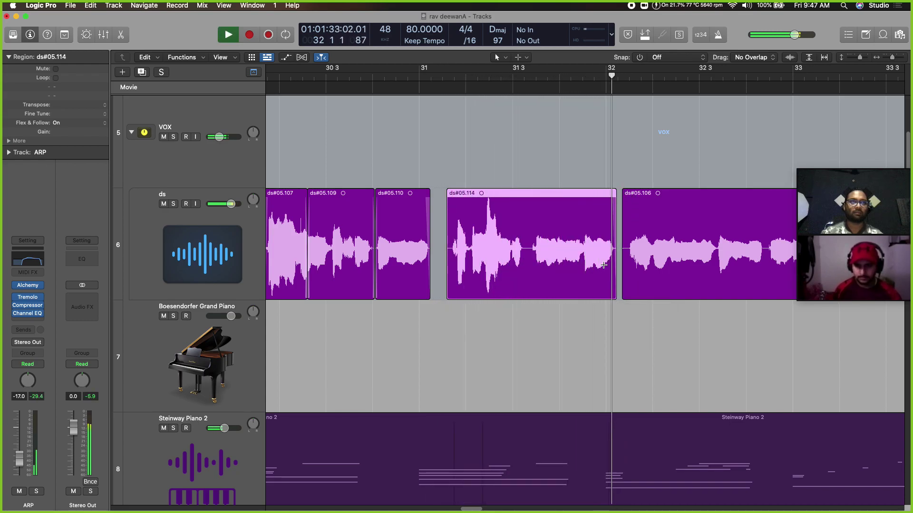
Trim the start of ds#05.106 slightly later and play the vocal through bar 32
left_click_drag(623, 281, 626, 280)
key("space")
key("space")
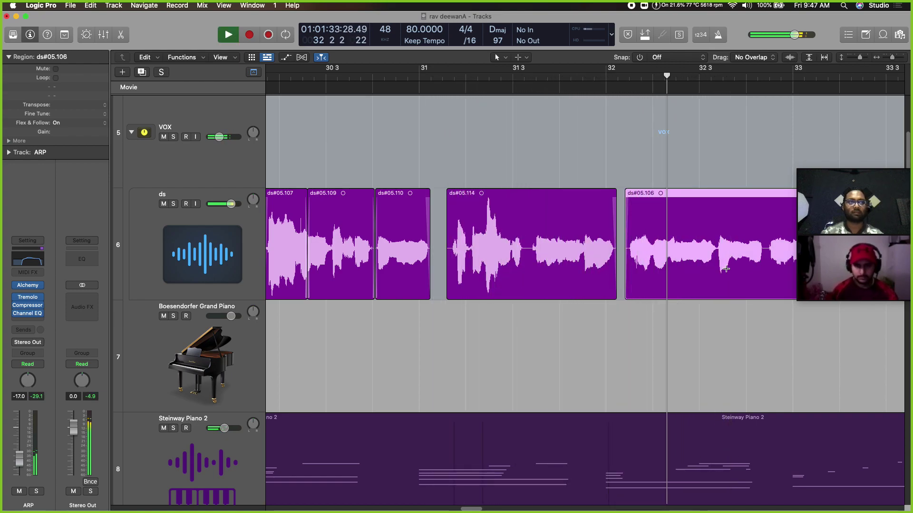
Nudge vocal region ds#05.106 very slightly and listen through to about bar 34
scroll(662, 269, "down", 5)
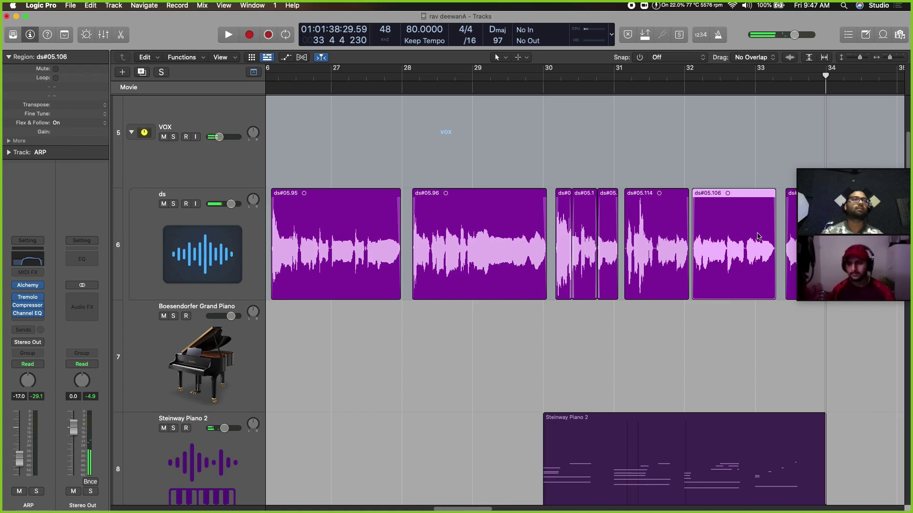
scroll(757, 236, "up", 3)
left_click(772, 212)
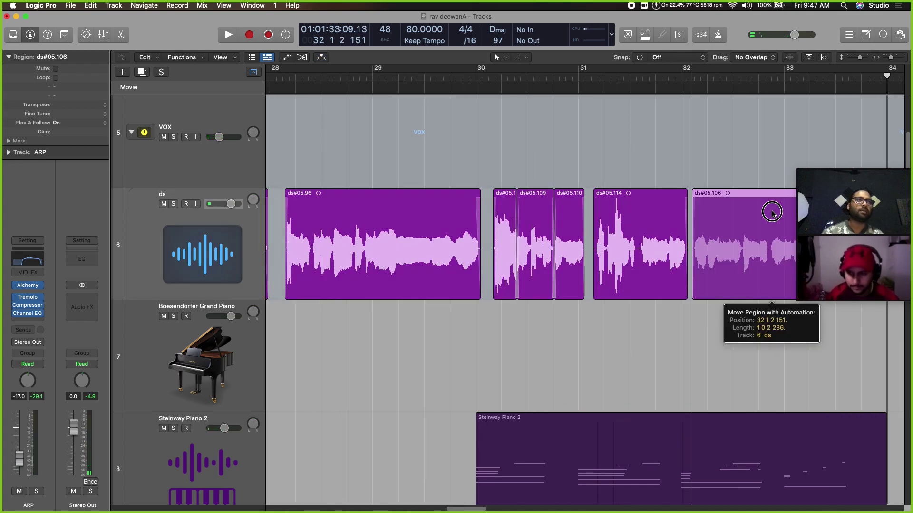
left_click_drag(772, 213, 770, 212)
key("space")
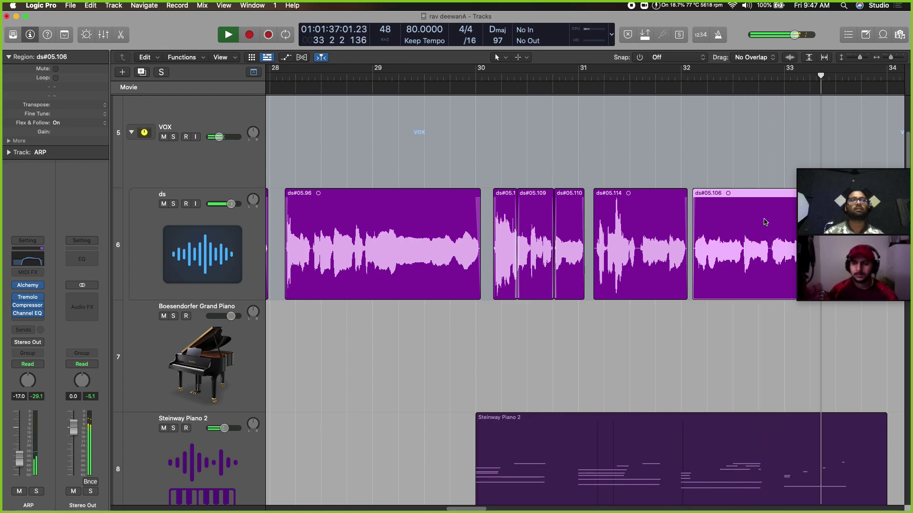
key("space")
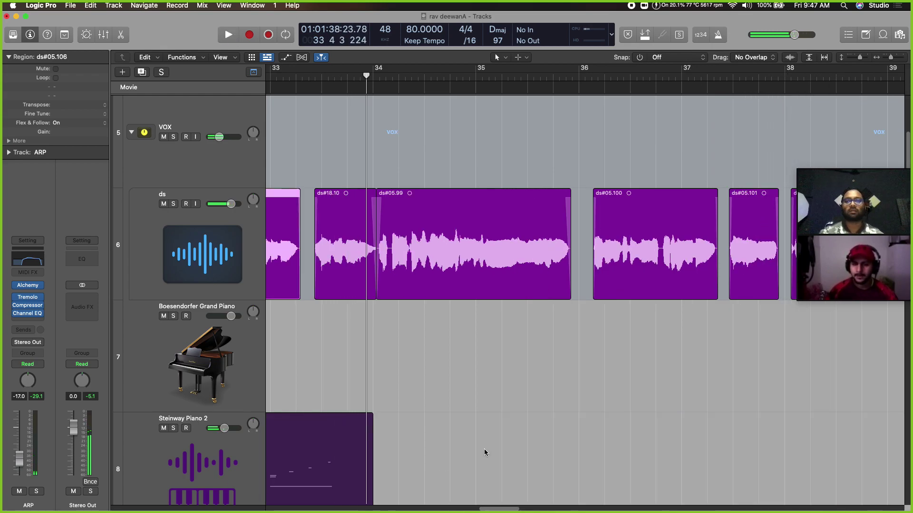
Split ds#05.106 at 32 4 2 198, move its second part slightly later, and play from bar 32 to check the join
left_click_drag(501, 511, 491, 509)
left_click_drag(350, 74, 349, 96)
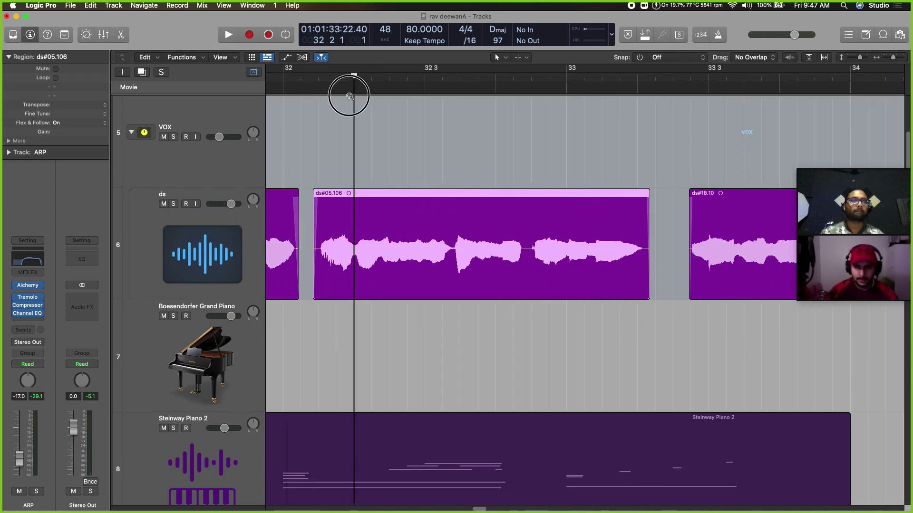
left_click_drag(529, 275, 527, 274)
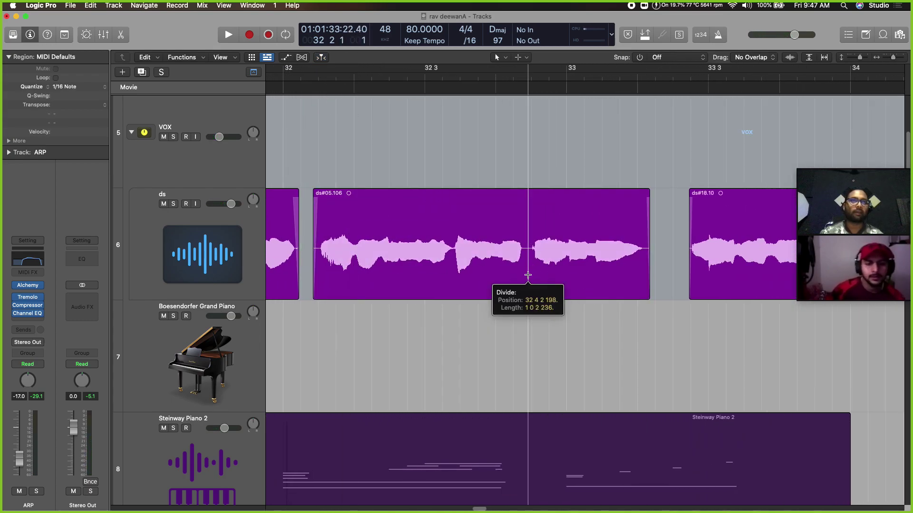
double_click(634, 221)
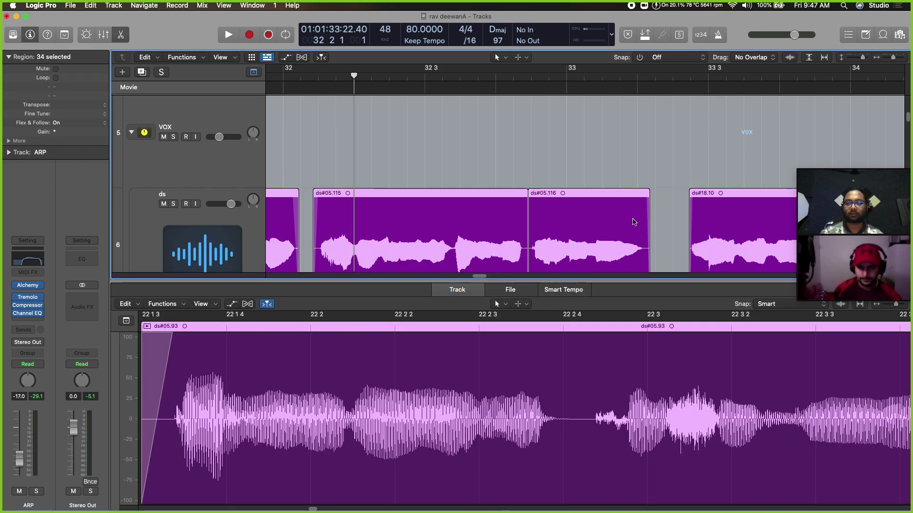
left_click_drag(601, 209, 605, 205)
key("space")
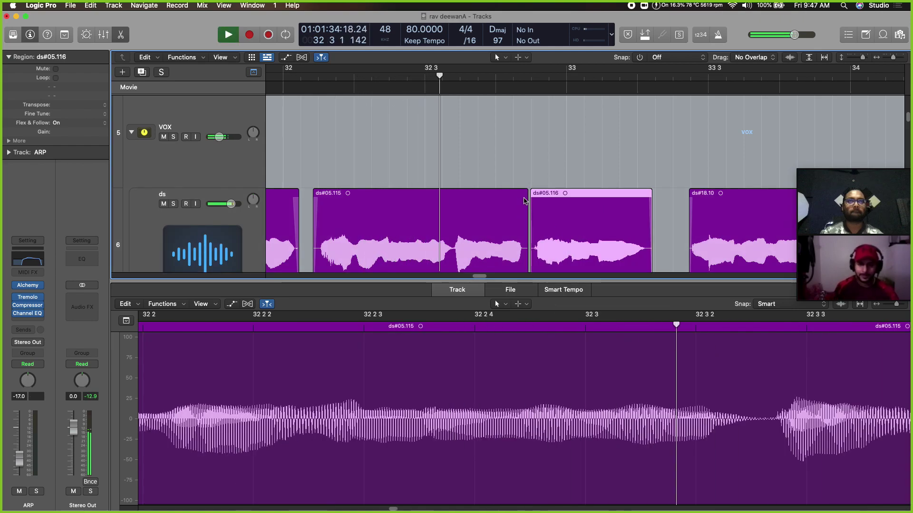
left_click(524, 200)
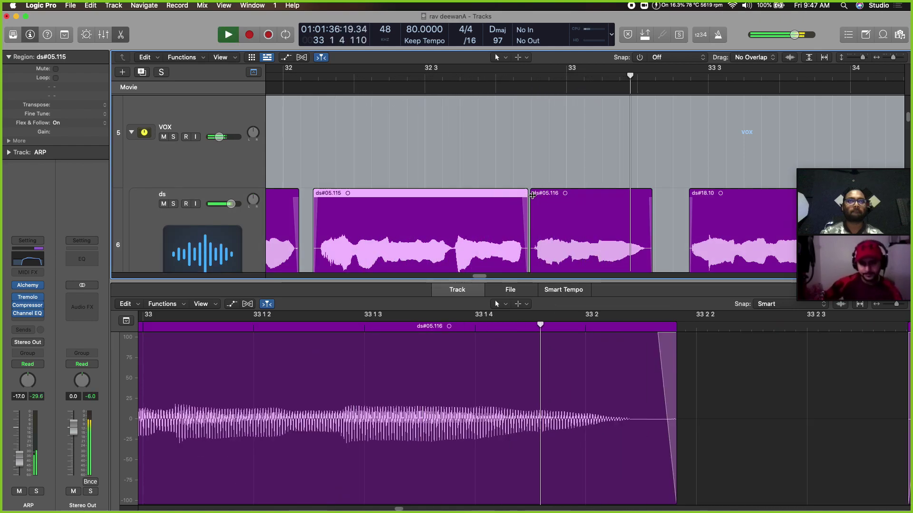
Select vocal region ds#05.116, hide the audio track editor, and play from bar 32 into bar 33
left_click(532, 195)
key("space")
key("space")
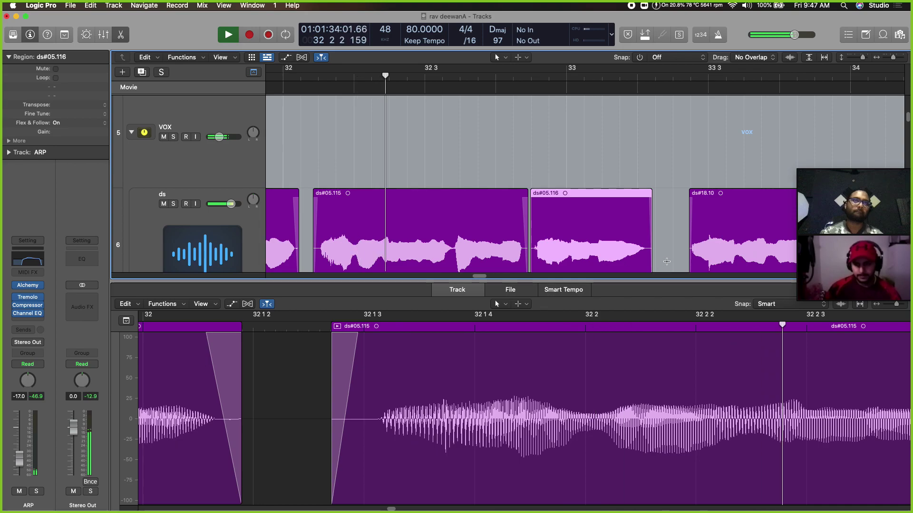
key("e")
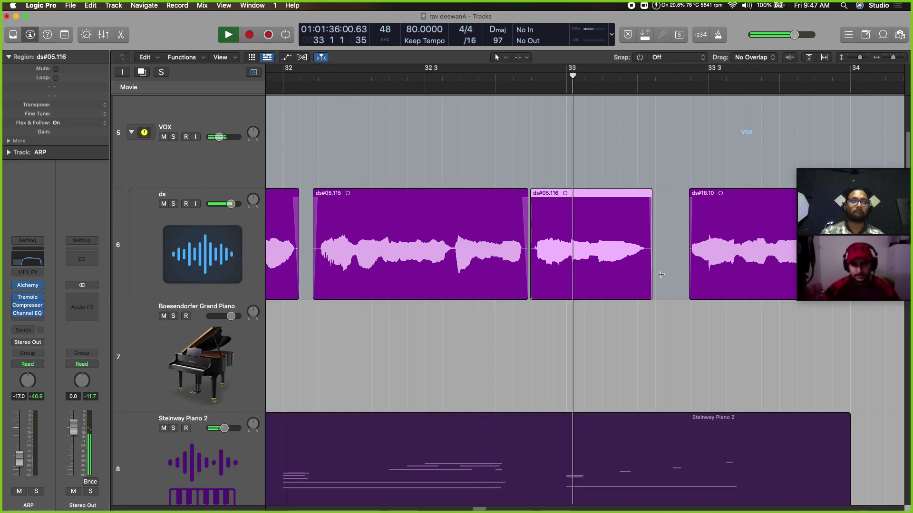
key("space")
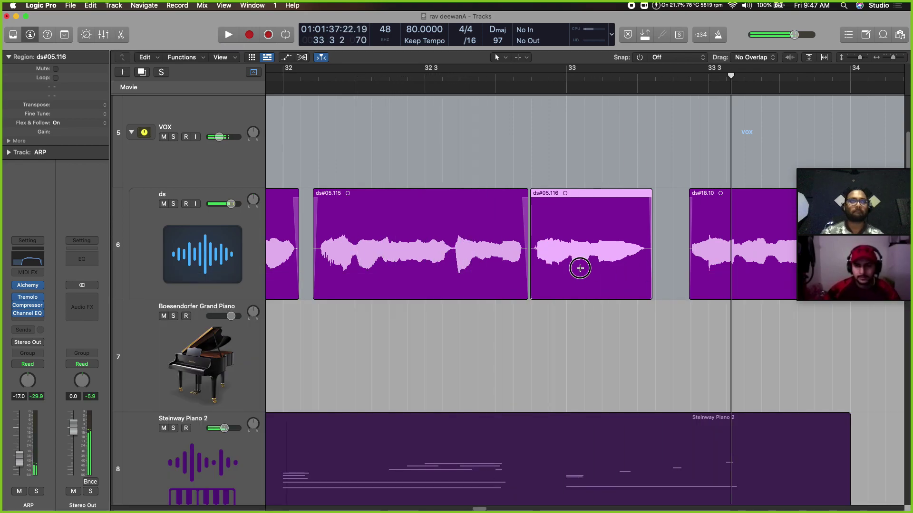
Nudge ds#05.116 very slightly later, split it just after bar 33, and play across the split
double_click(580, 268)
left_click_drag(639, 205, 641, 205)
left_click(579, 196)
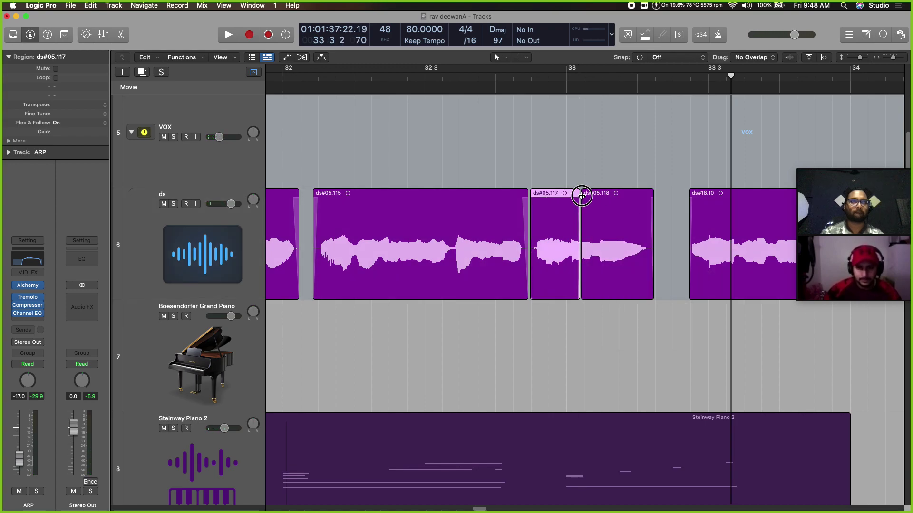
key("space")
left_click(661, 306)
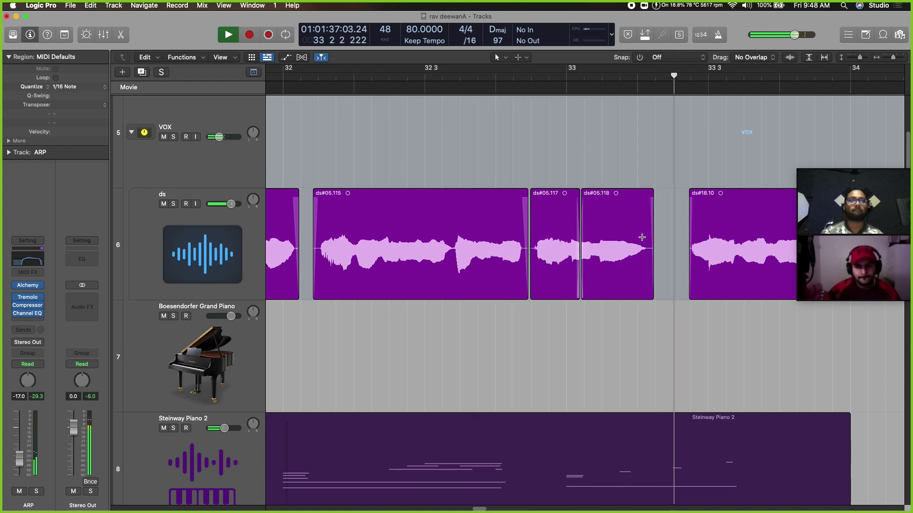
Shift ds#05.118 slightly later, and extend the end of ds#05.117 over its start just after bar 33
key("space")
left_click_drag(637, 215, 640, 215)
key("space")
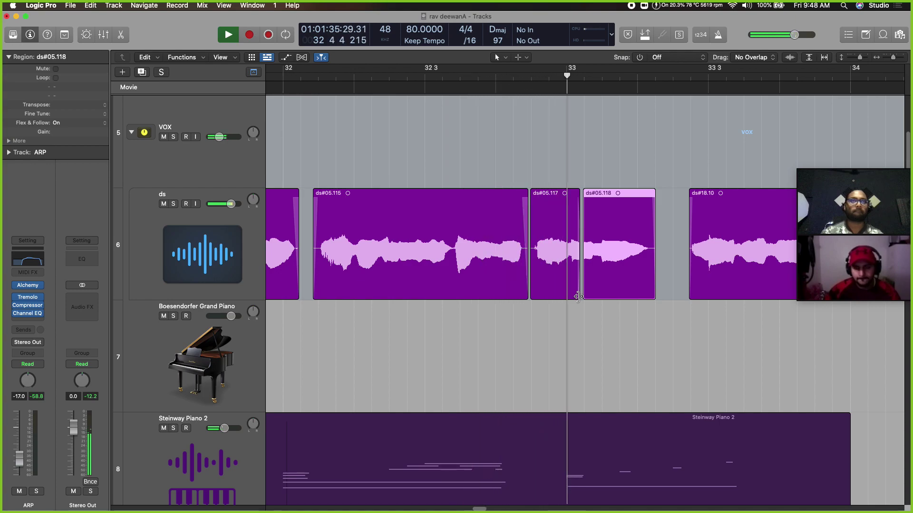
left_click_drag(578, 297, 587, 298)
key("space")
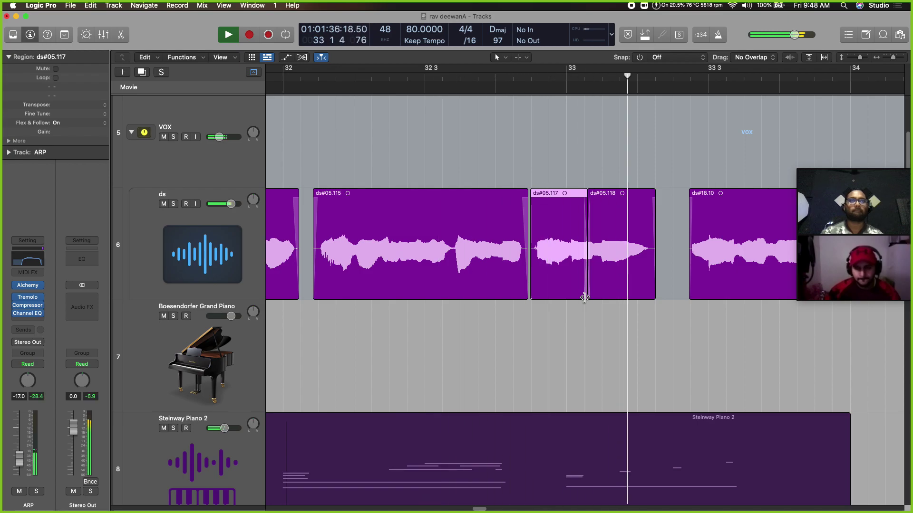
Extend the start of ds#05.118 back to just before bar 33 and delete the leftover sliver of ds#05.117
left_click_drag(592, 298, 533, 297)
left_click(548, 301)
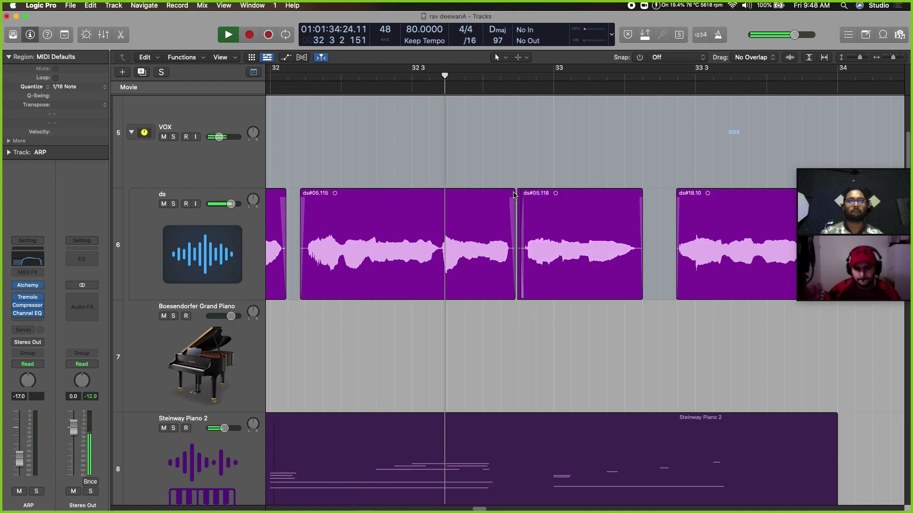
left_click(519, 205)
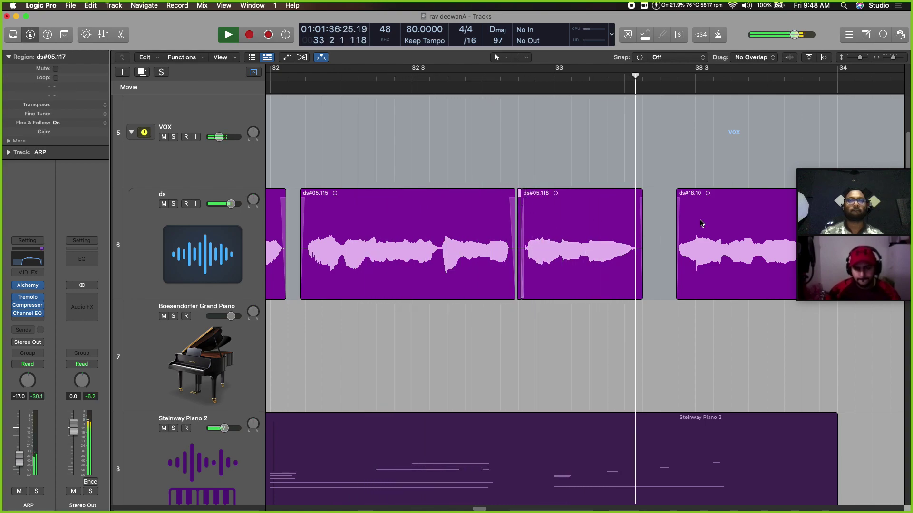
key("comma")
key("BackSpace")
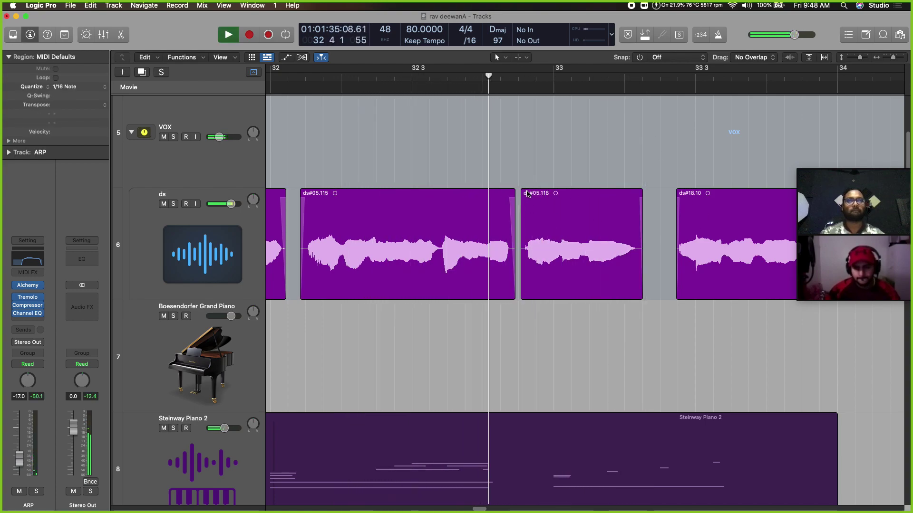
Select ds#05.118 and listen to the vocal from bar 32 through bar 33
left_click(525, 193)
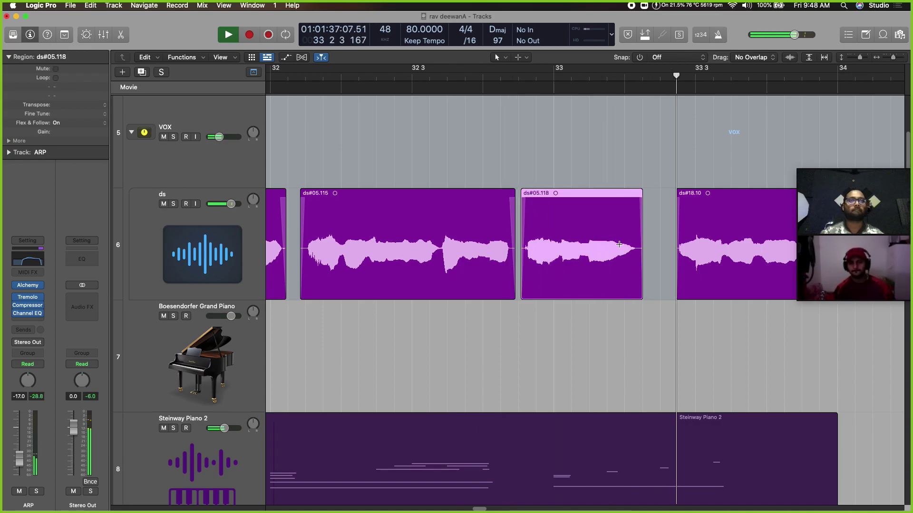
key("space")
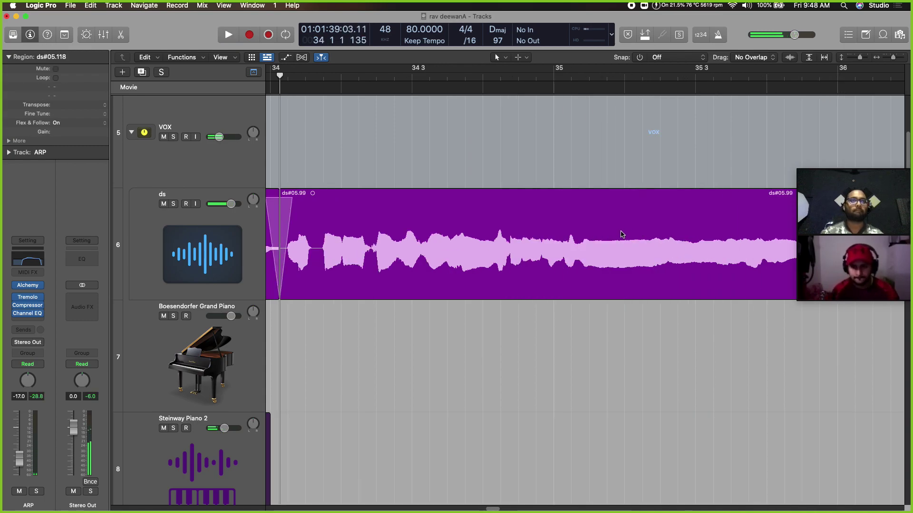
key("space")
key("super+Left")
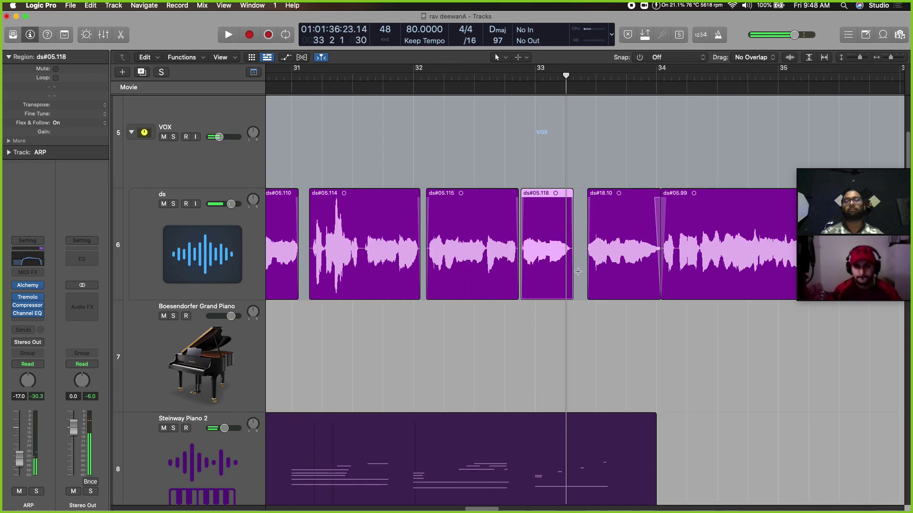
Extend the end of ds#05.115 over the whole of ds#05.118, and play the vocal from bar 32
left_click_drag(517, 299, 574, 299)
left_click(590, 180)
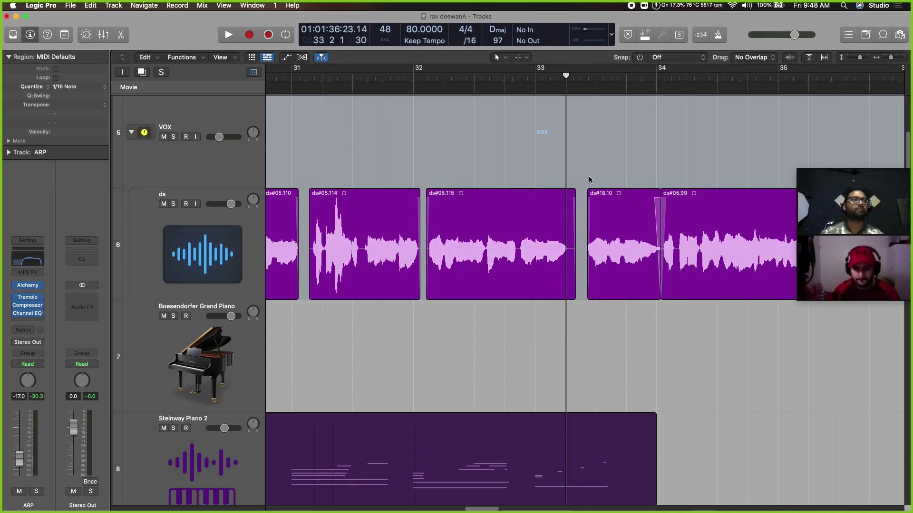
left_click(429, 85)
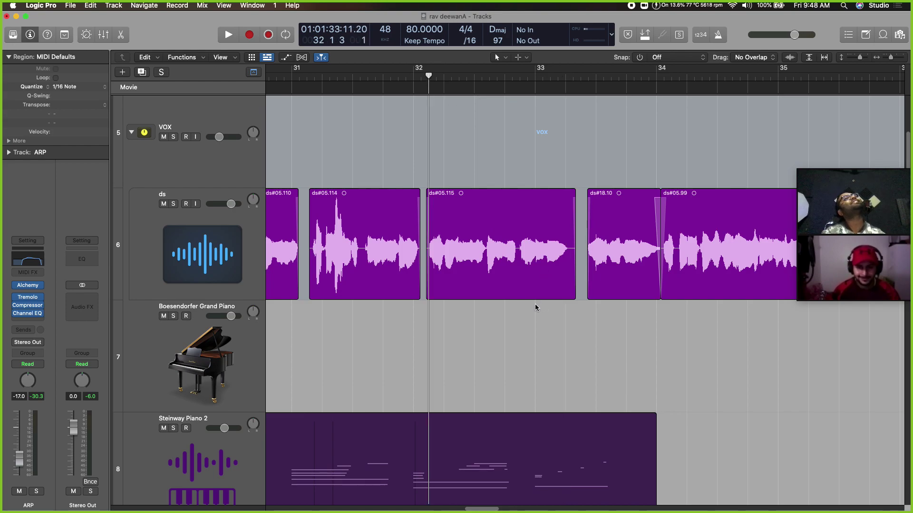
key("space")
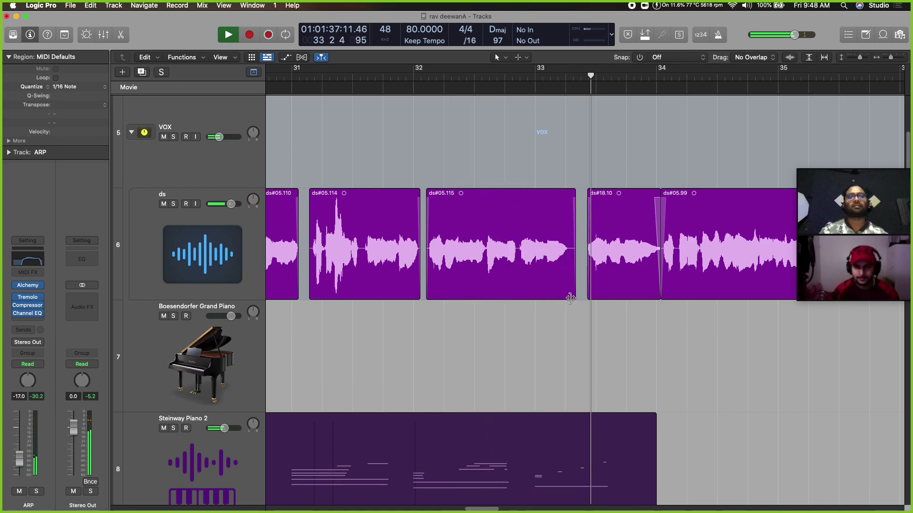
Trim the end of ds#05.115 slightly earlier and listen on to about bar 35
left_click_drag(571, 299, 570, 301)
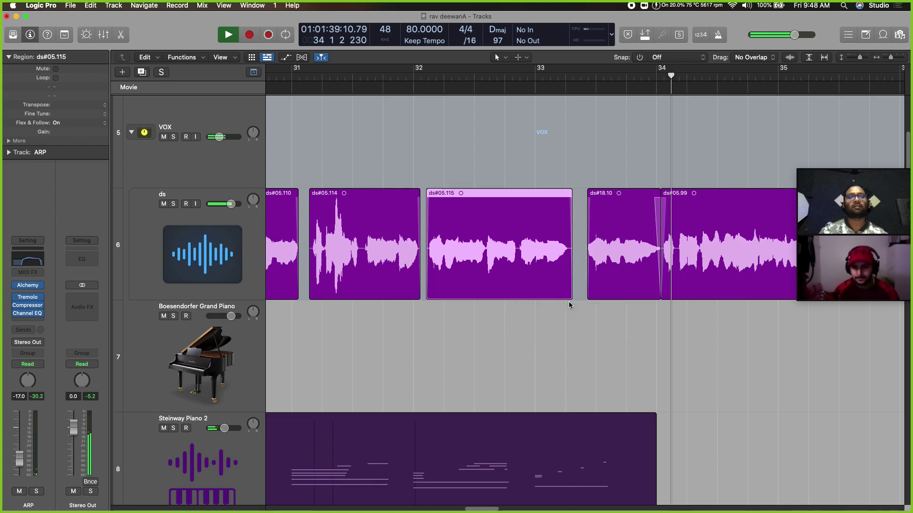
key("super+Left")
key("super+Left")
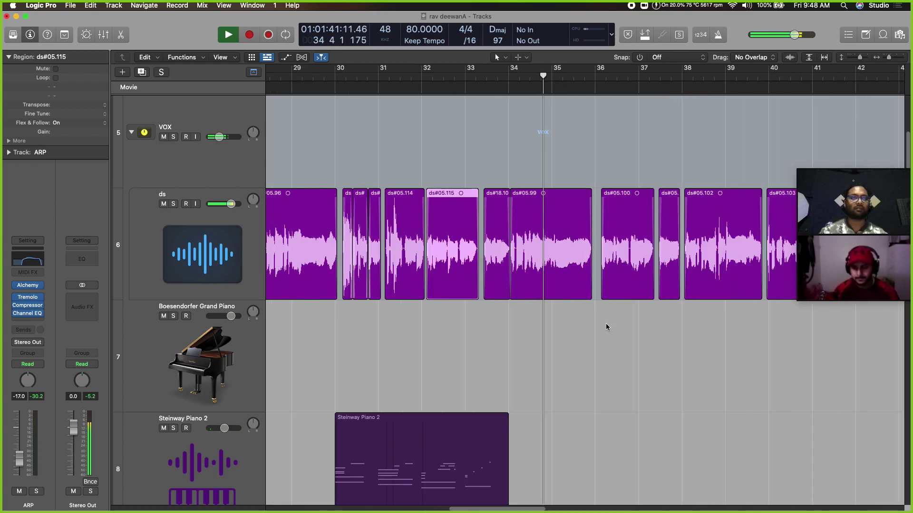
key("space")
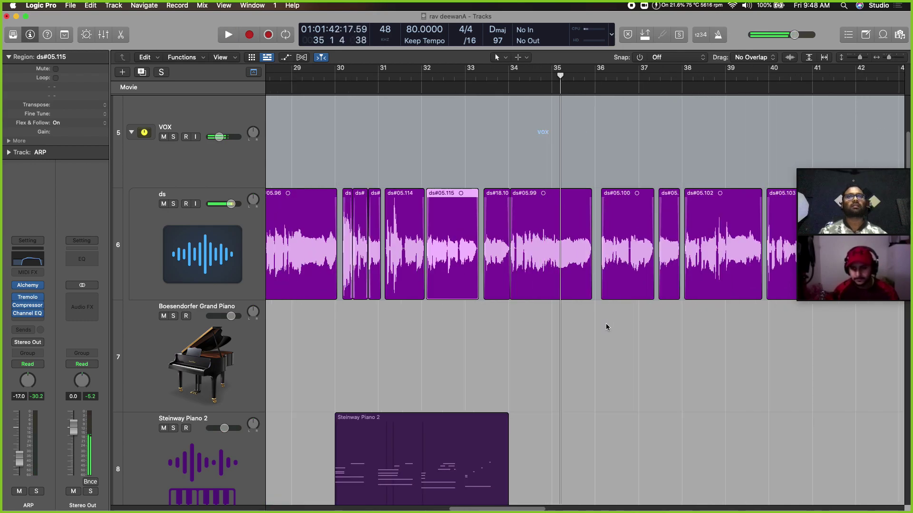
Play from bar 33 and look through the instrument tracks down to the ARP and bass regions
left_click(466, 79)
key("space")
key("super+Up")
key("super+Up")
key("super+Up")
key("super+Up")
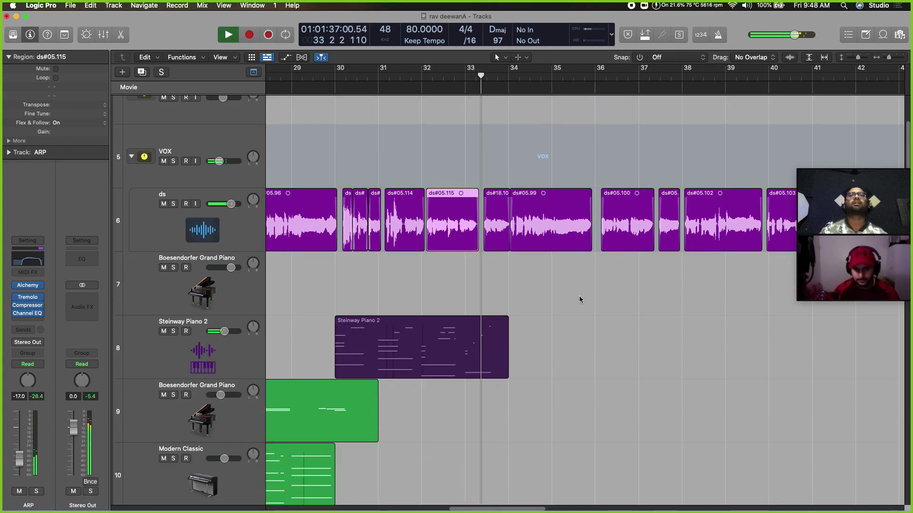
scroll(580, 299, "down", 10)
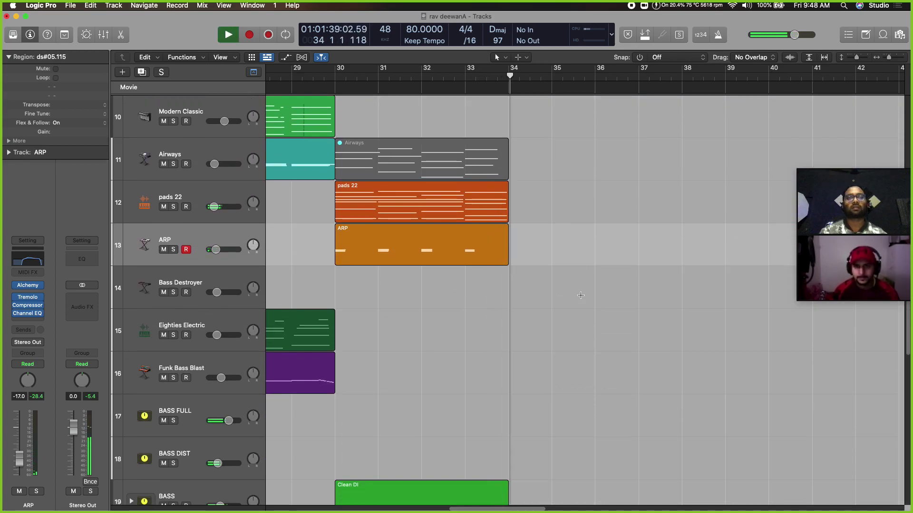
Select all ds vocal regions from ds#05.99 at bar 34 to the end of the song
key("super+Left")
key("super+Left")
key("super+Left")
key("super+Up")
key("super+Up")
key("super+Left")
key("super+Up")
key("super+Up")
key("super+Up")
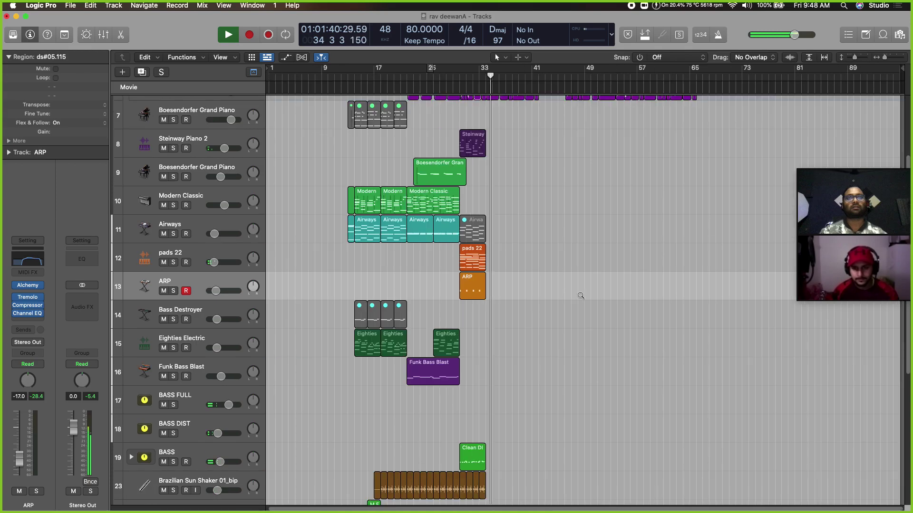
scroll(580, 297, "up", 4)
key("super+Up")
key("super+Up")
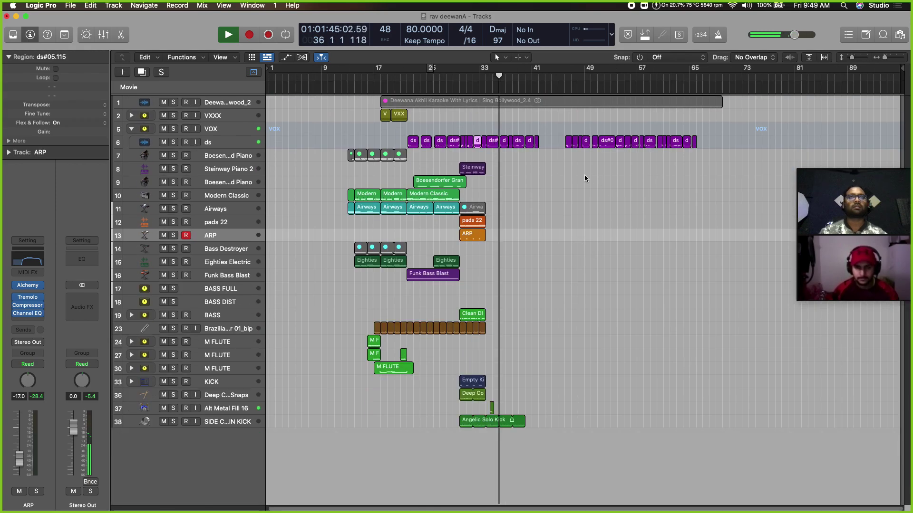
left_click_drag(689, 150, 490, 187)
Play from bar 32 and look closely at the vocal and instrument regions leading into bar 34
left_click(473, 76)
key("super+Right")
key("super+Right")
key("super+Right")
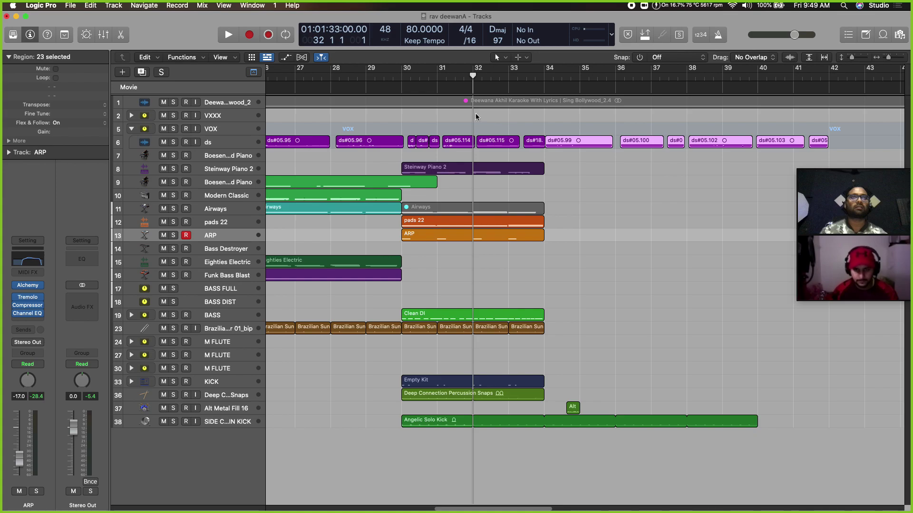
key("super+Down")
key("super+Down")
key("super+Down")
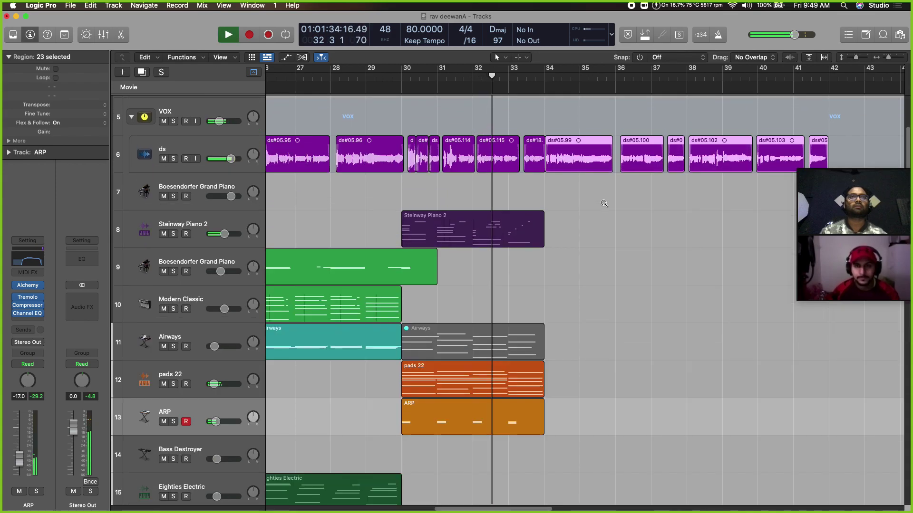
Stop playback after bar 34 and turn snapping on in Smart mode
left_click_drag(580, 146, 581, 146)
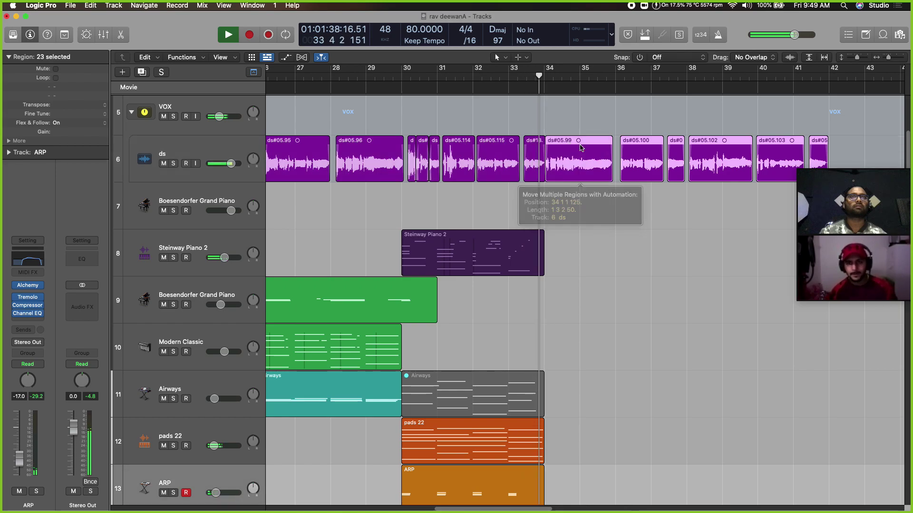
key("space")
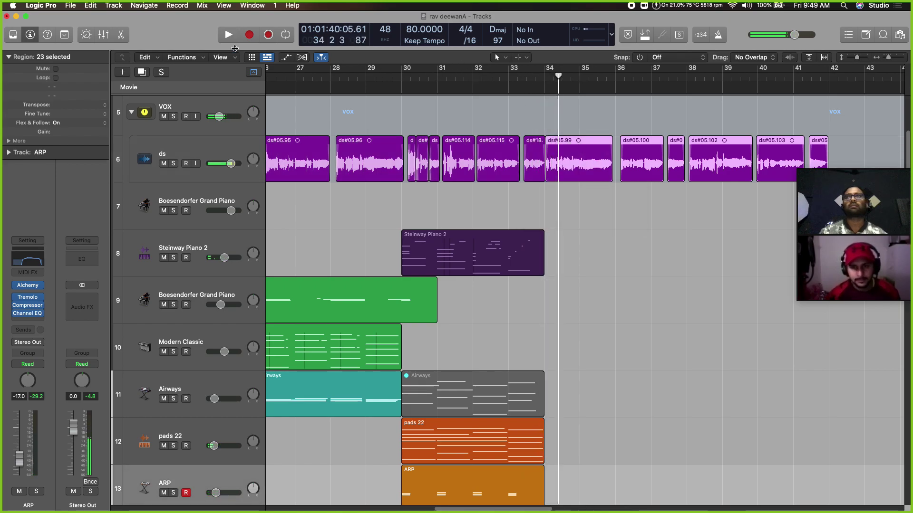
left_click(90, 6)
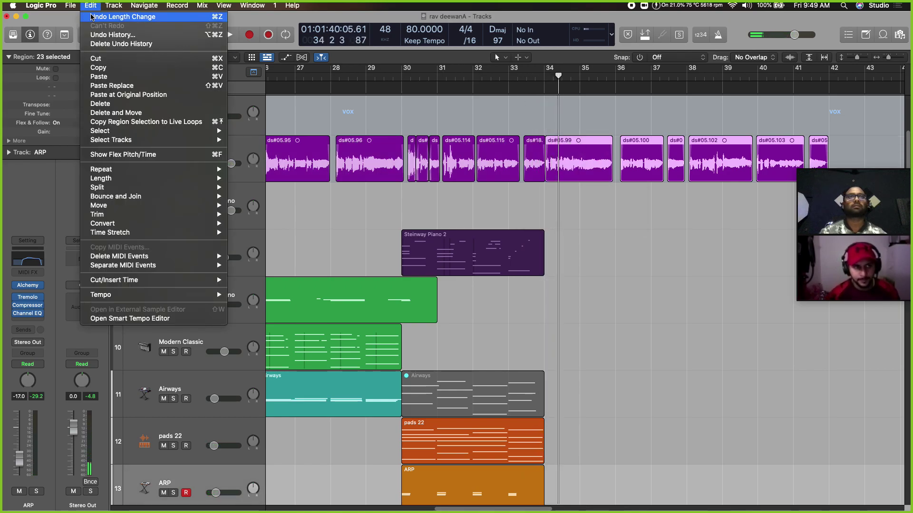
left_click(642, 58)
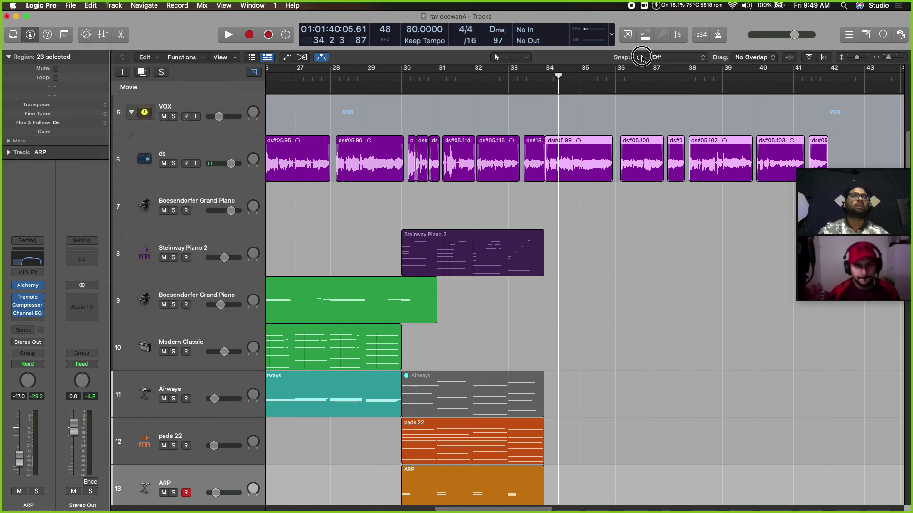
Try the selected vocal regions about one bar later, play the gap, and return them to bar 34
left_click_drag(597, 153, 621, 156)
key("space")
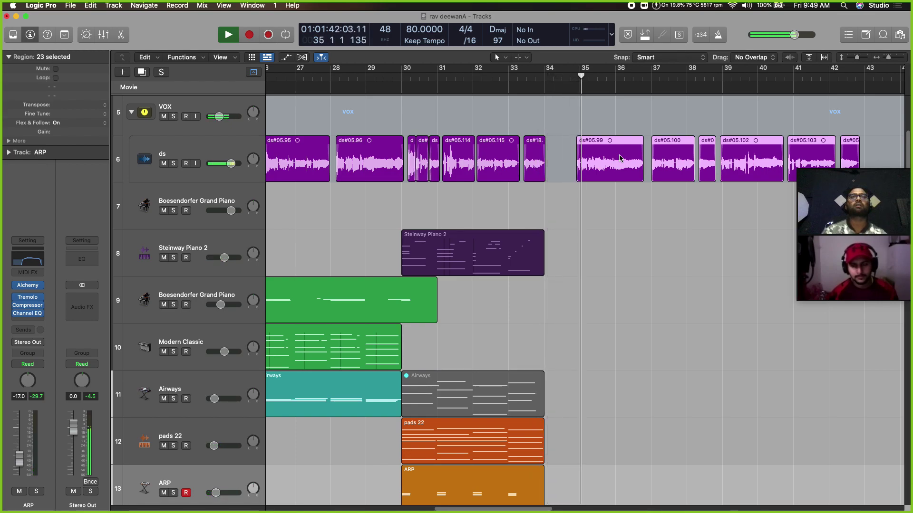
key("space")
left_click_drag(619, 156, 576, 140)
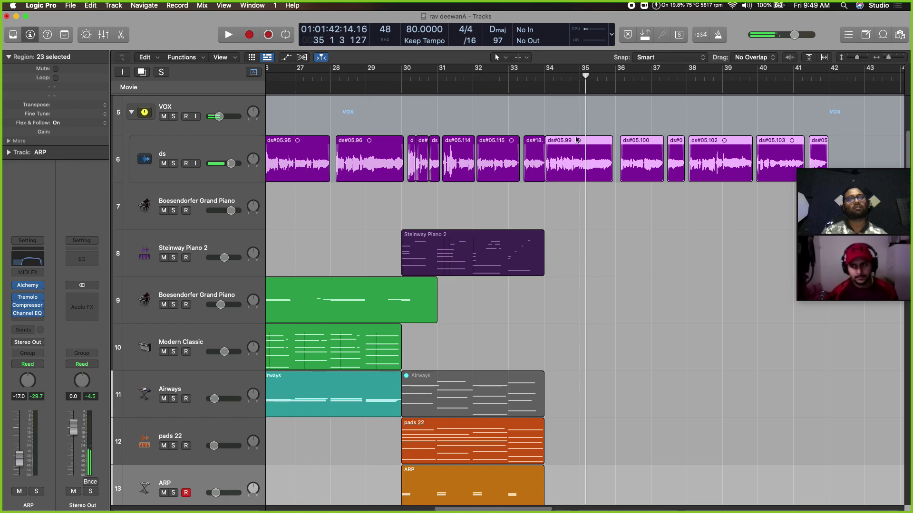
Play from shortly after bar 33 and examine the percussion and fill regions around bar 34
left_click(517, 79)
key("space")
scroll(661, 209, "down", 10)
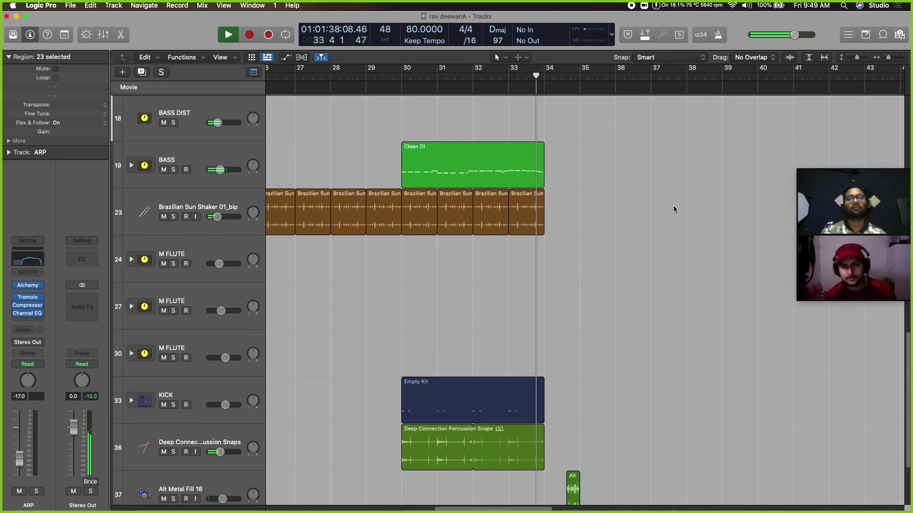
scroll(674, 209, "down", 3)
scroll(675, 214, "up", 5)
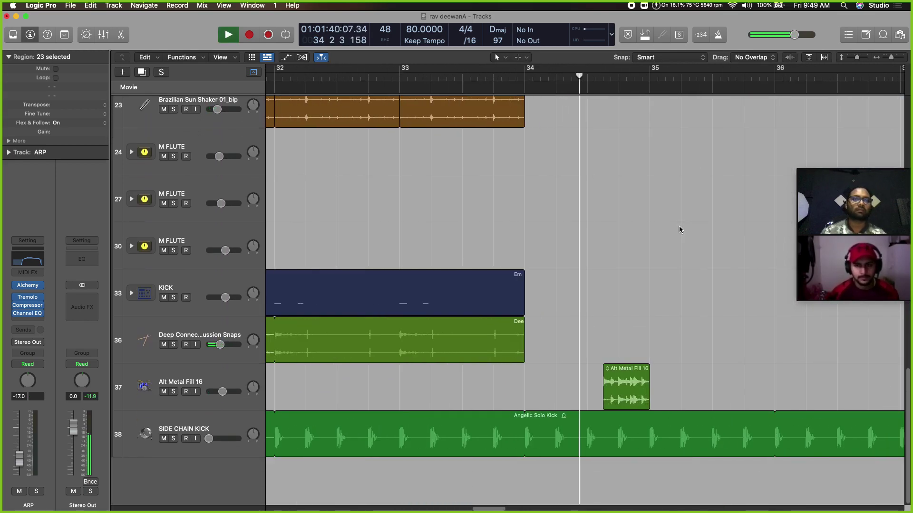
Move the Alt Metal Fill 16 region later to 34 3 4 240, shorten it to one beat before bar 35, and play it
key("space")
left_click_drag(628, 382, 641, 379)
left_click_drag(646, 379, 649, 408)
key("space")
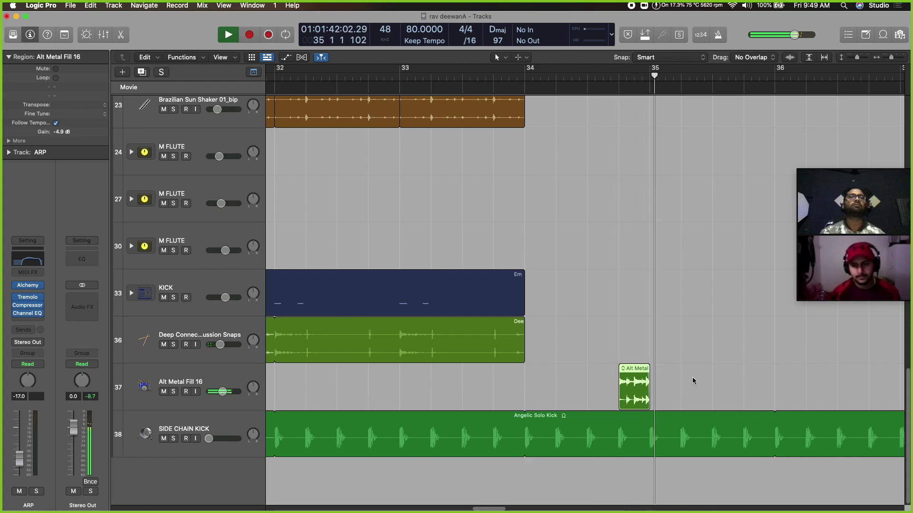
key("space")
left_click(639, 376)
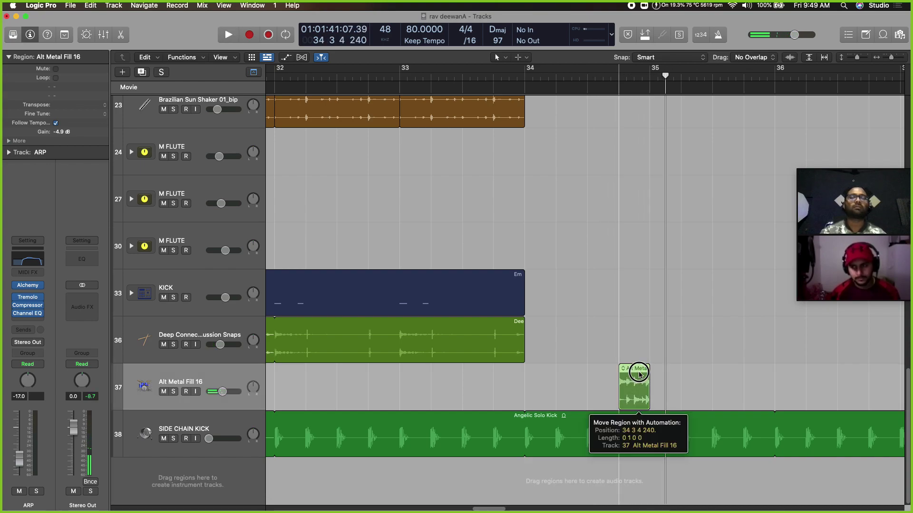
Play the fill before bar 35 and try the Alt Metal Fill 16 region slightly earlier
key("space")
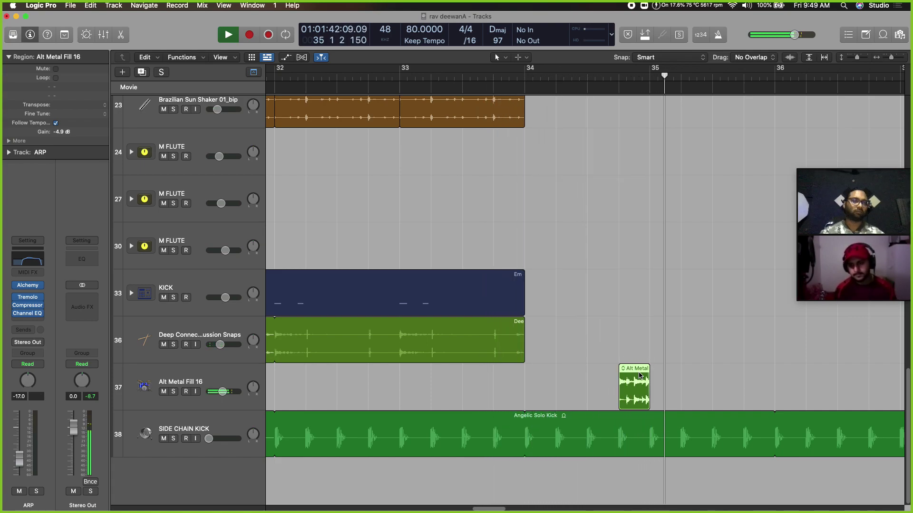
key("space")
left_click_drag(640, 376, 623, 379)
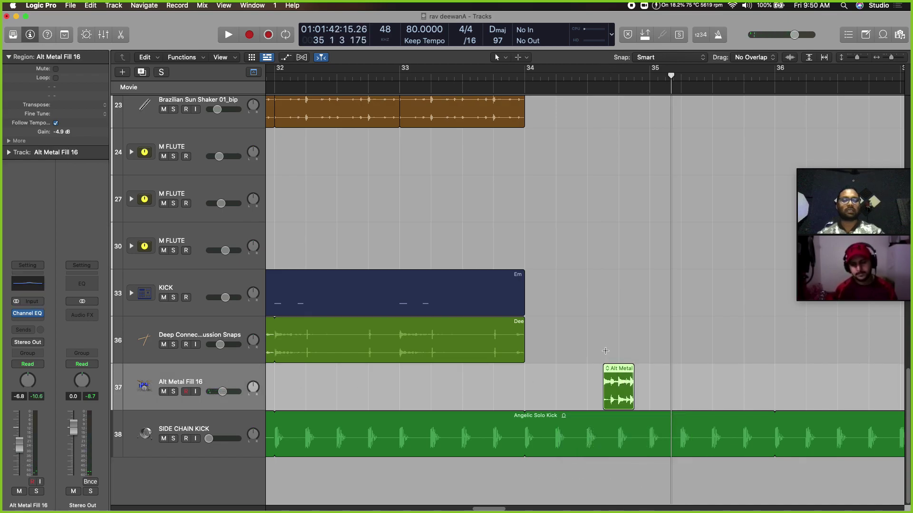
Delete the Alt Metal Fill 16 region and its emptied track
key("BackSpace")
key("BackSpace")
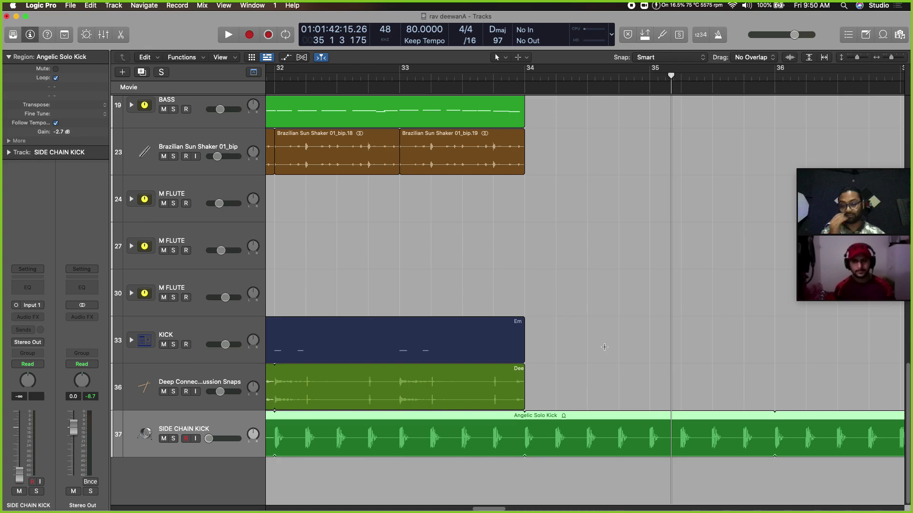
Select the SIDE CHAIN KICK track and examine how all tracks' regions line up from bar 27 onward
key("super+Left")
key("super+Left")
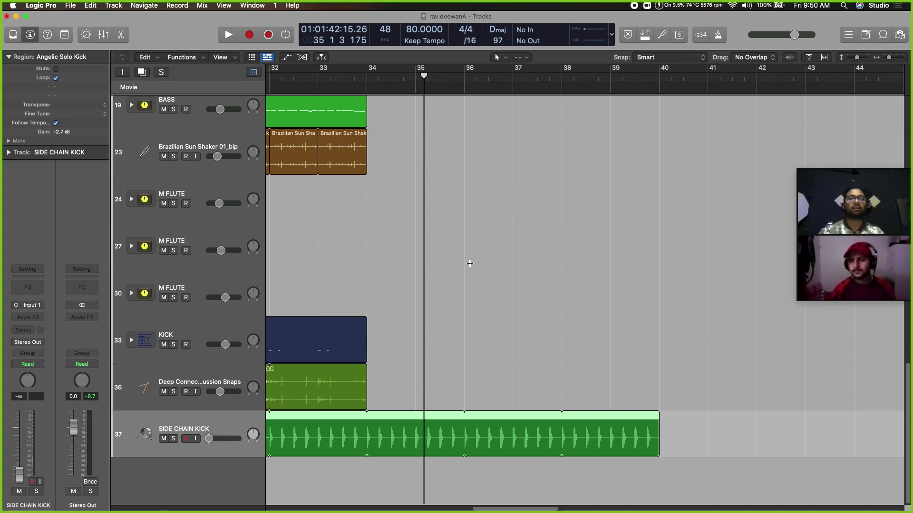
key("super+Left")
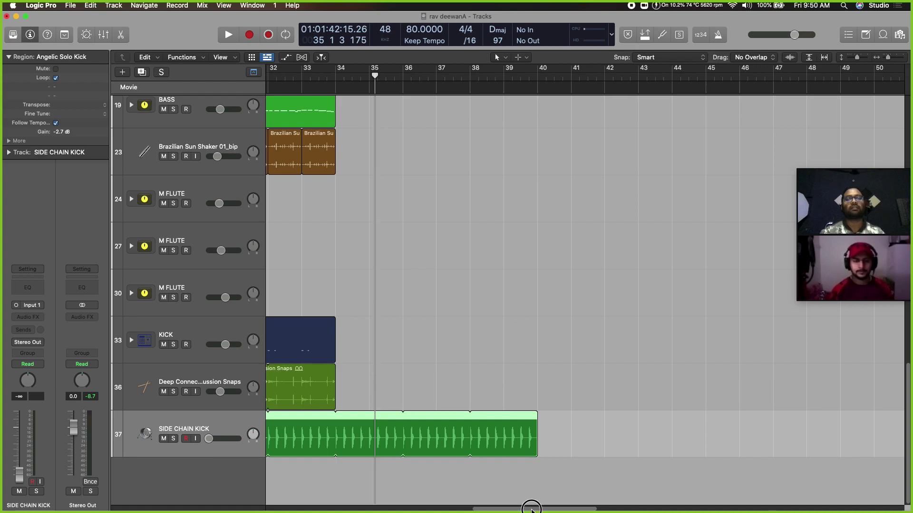
left_click_drag(532, 511, 497, 508)
left_click(562, 481)
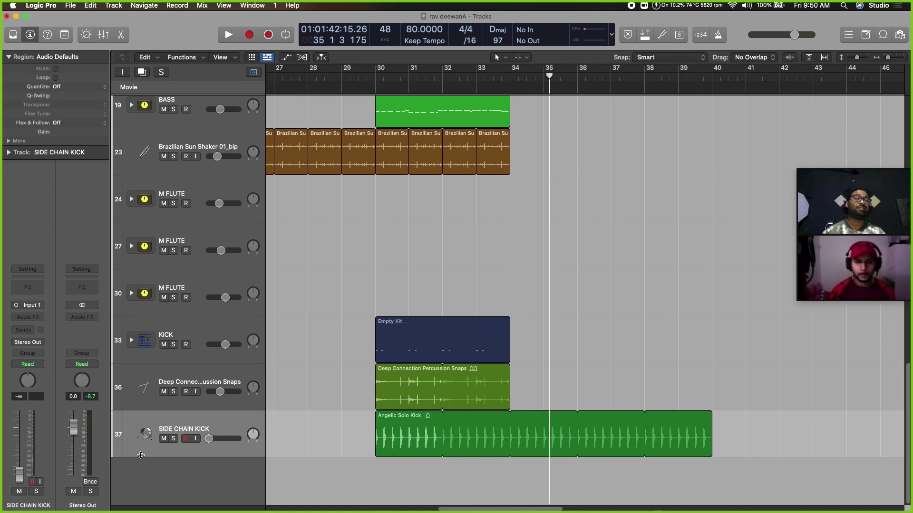
left_click(195, 429)
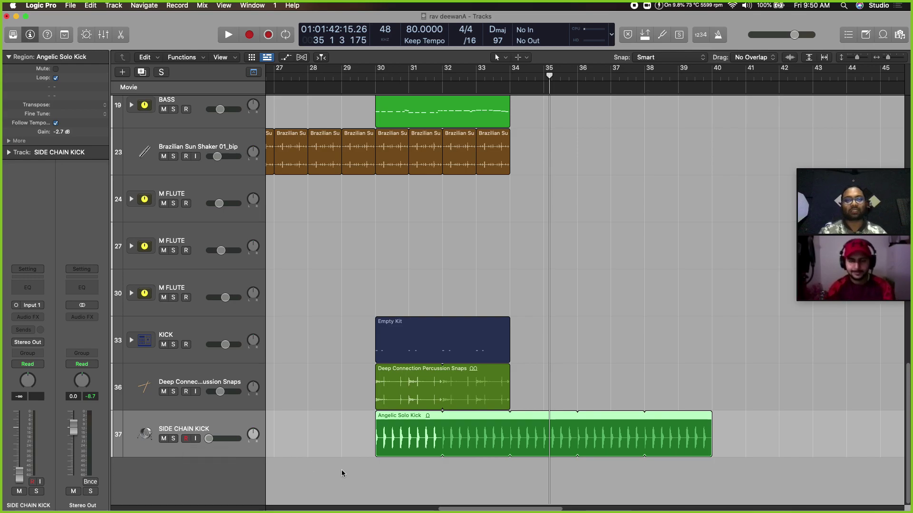
key("super+Up")
key("super+Up")
key("super+Up")
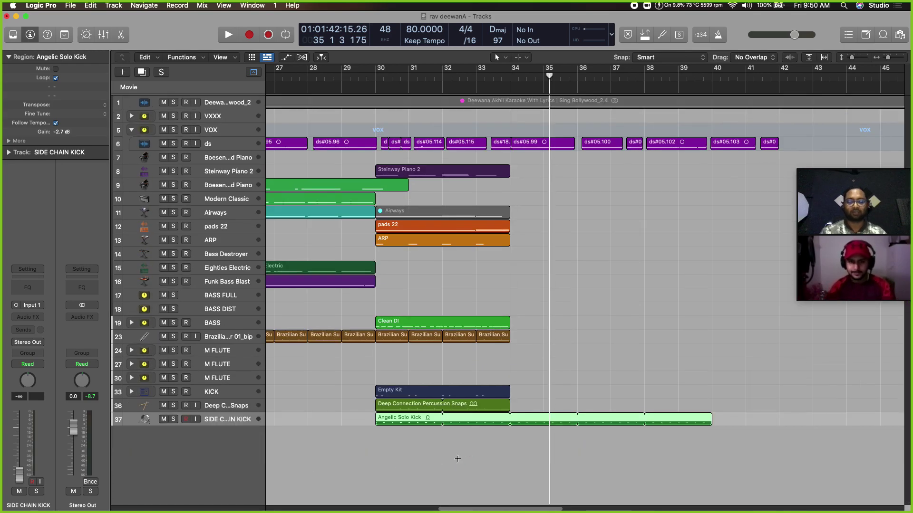
key("super+Left")
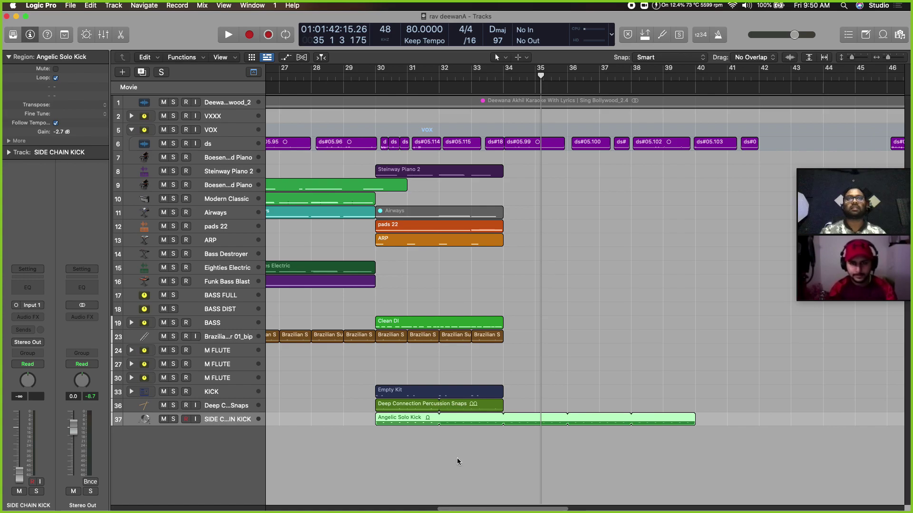
Play the arrangement from about bar 29 until just after bar 35
left_click(343, 76)
key("space")
key("super+Left")
key("super+Left")
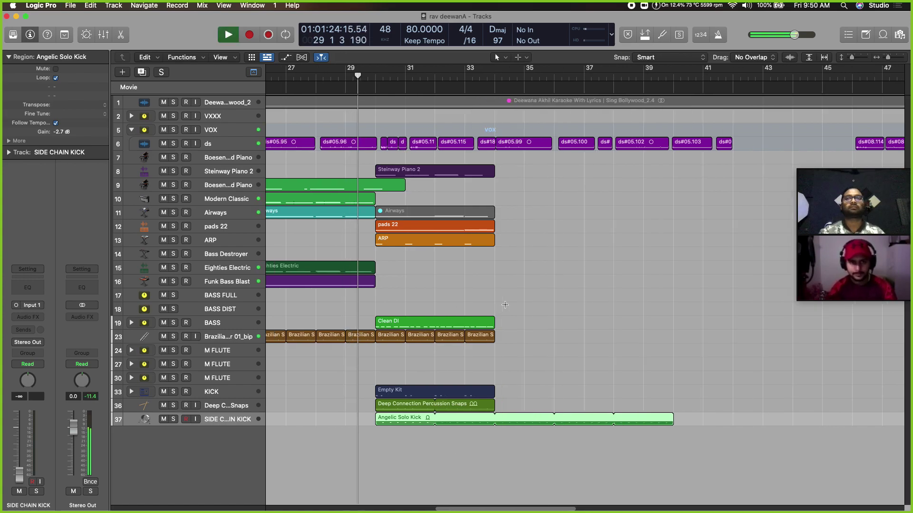
left_click(446, 349)
key("super+Up")
key("super+Up")
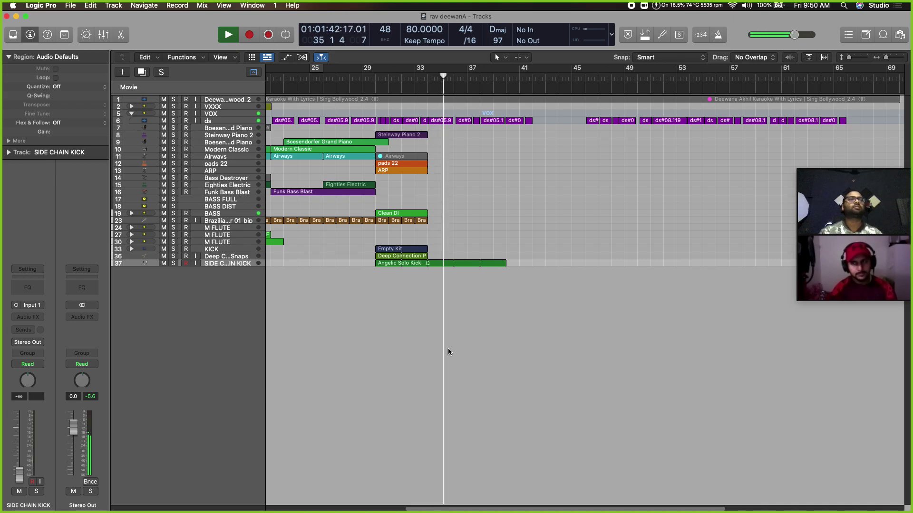
key("space")
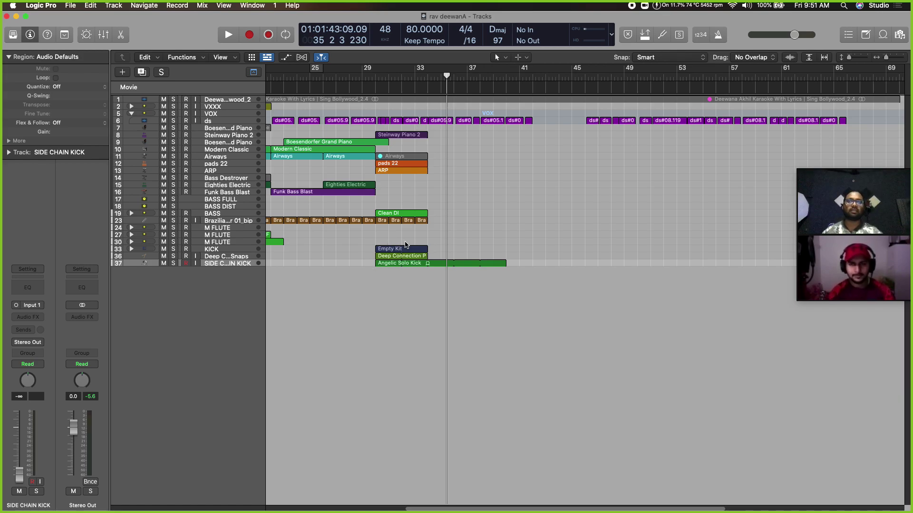
Select the Deep Connection Percussion Snaps region and save the project
left_click(405, 258)
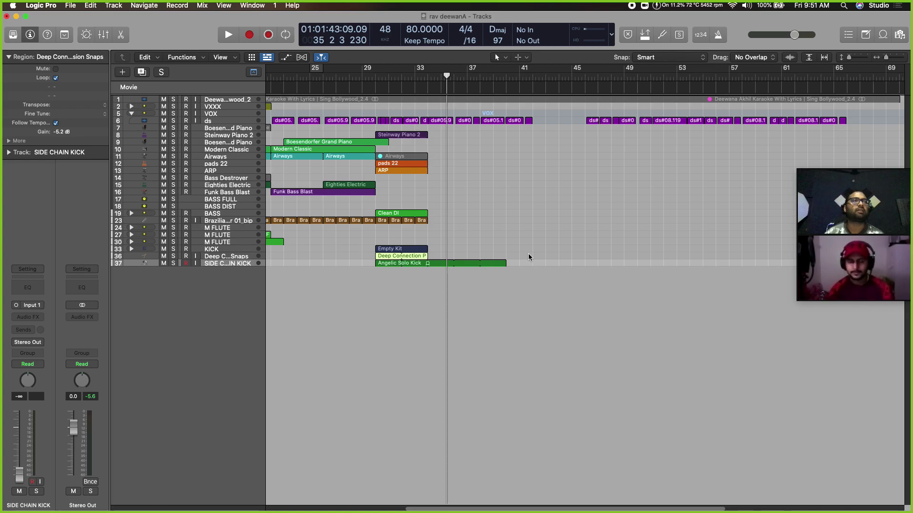
key("super+s")
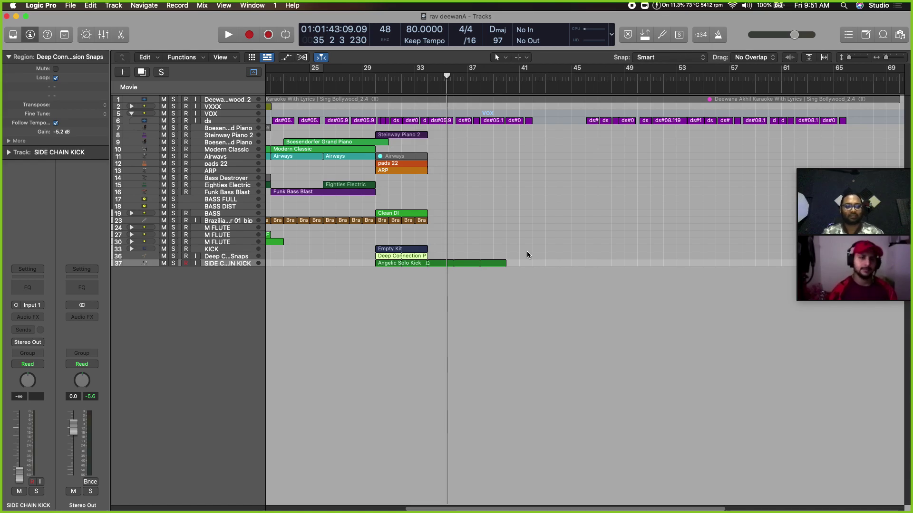
mouse_move(794, 217)
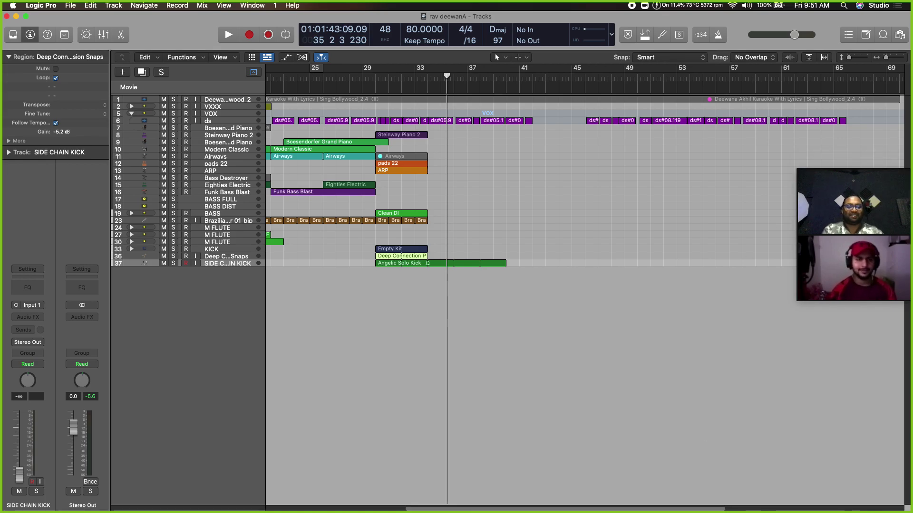